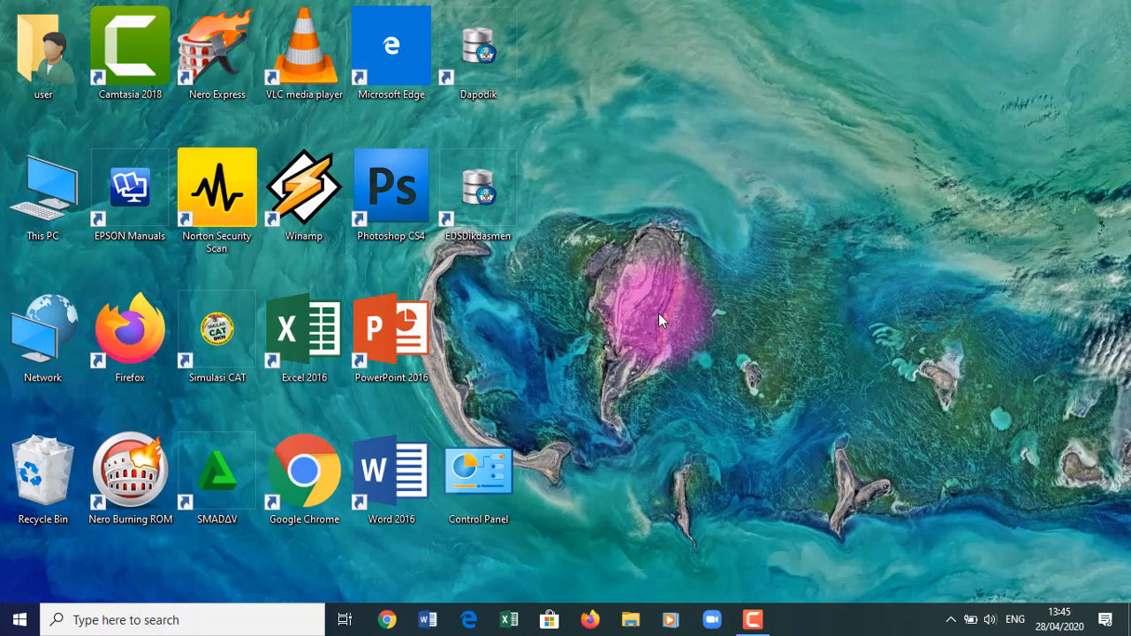
- Launch Google Chrome from its desktop shortcut
double_click(309, 477)
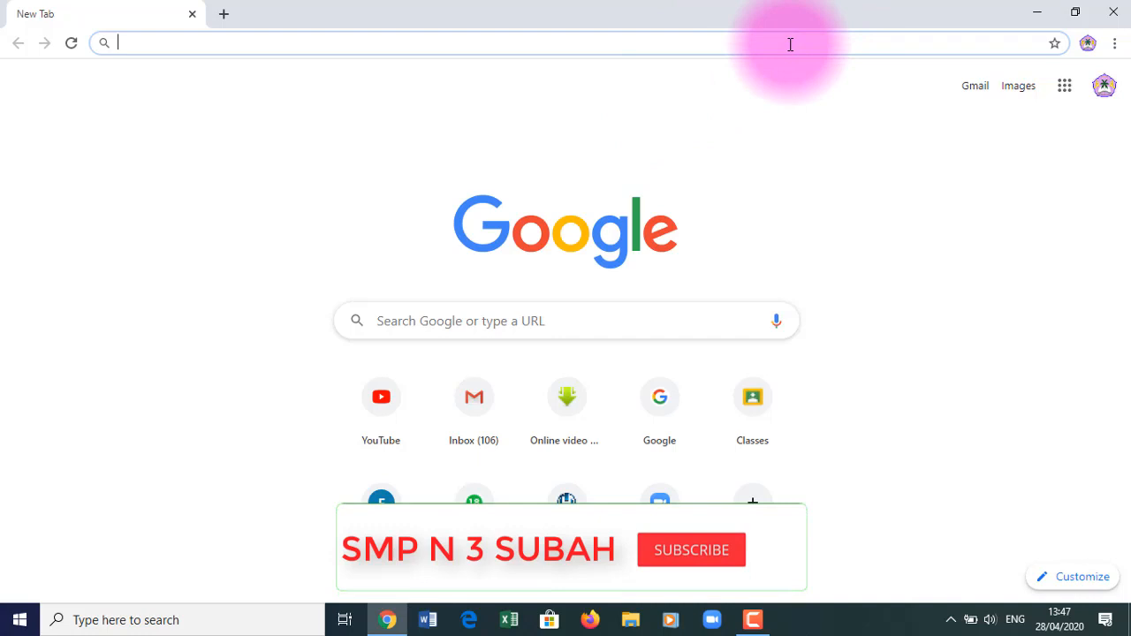
type("www.")
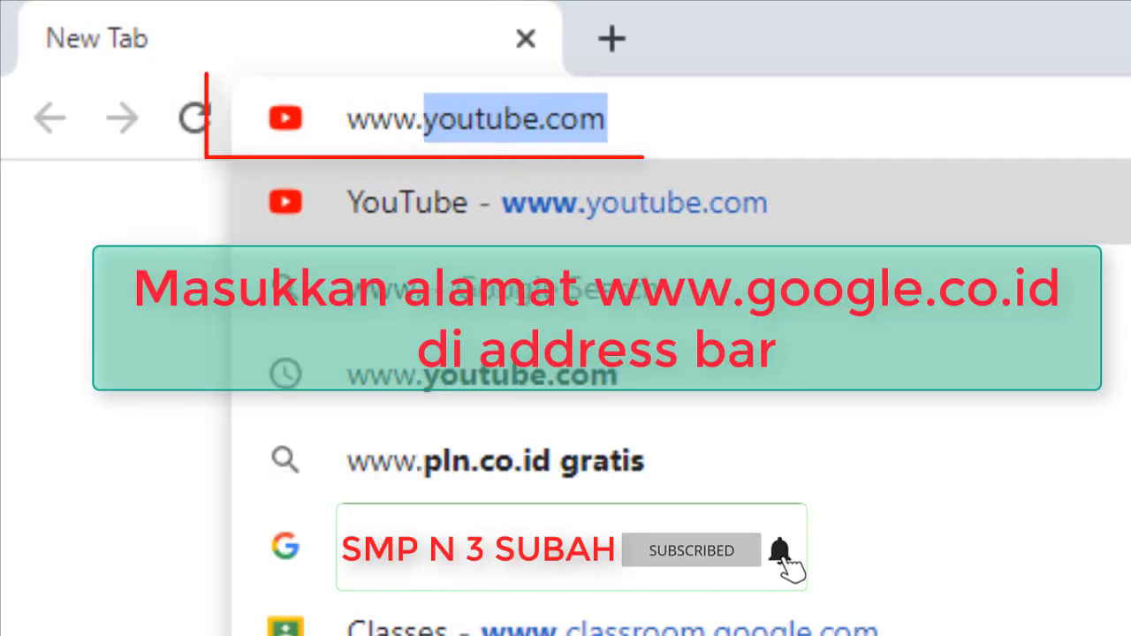
type("google.co")
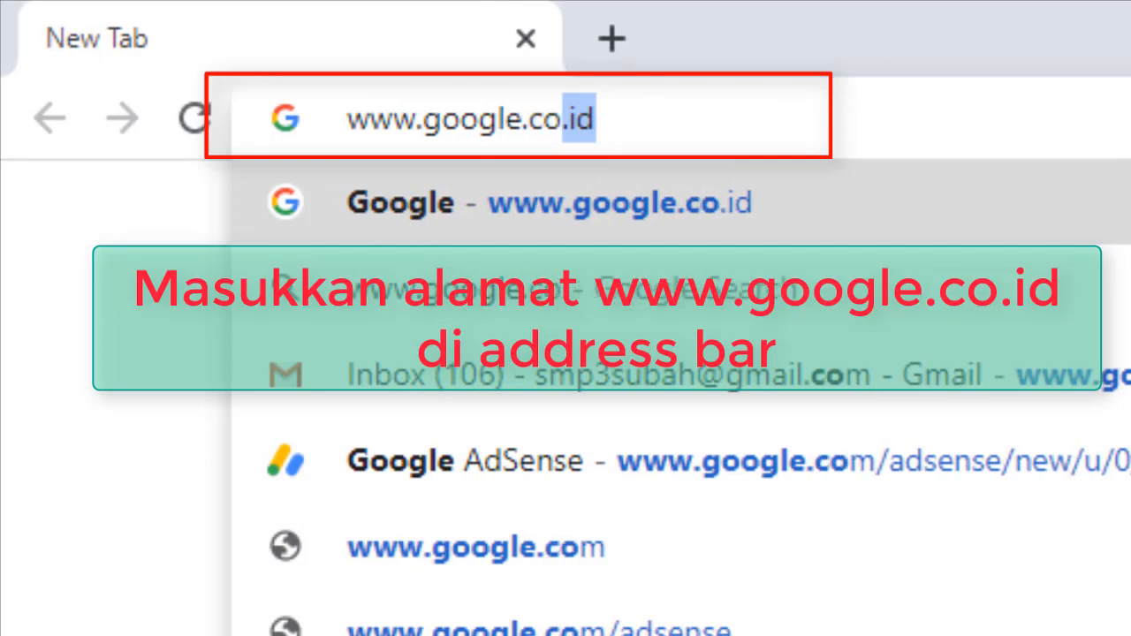
type(".id")
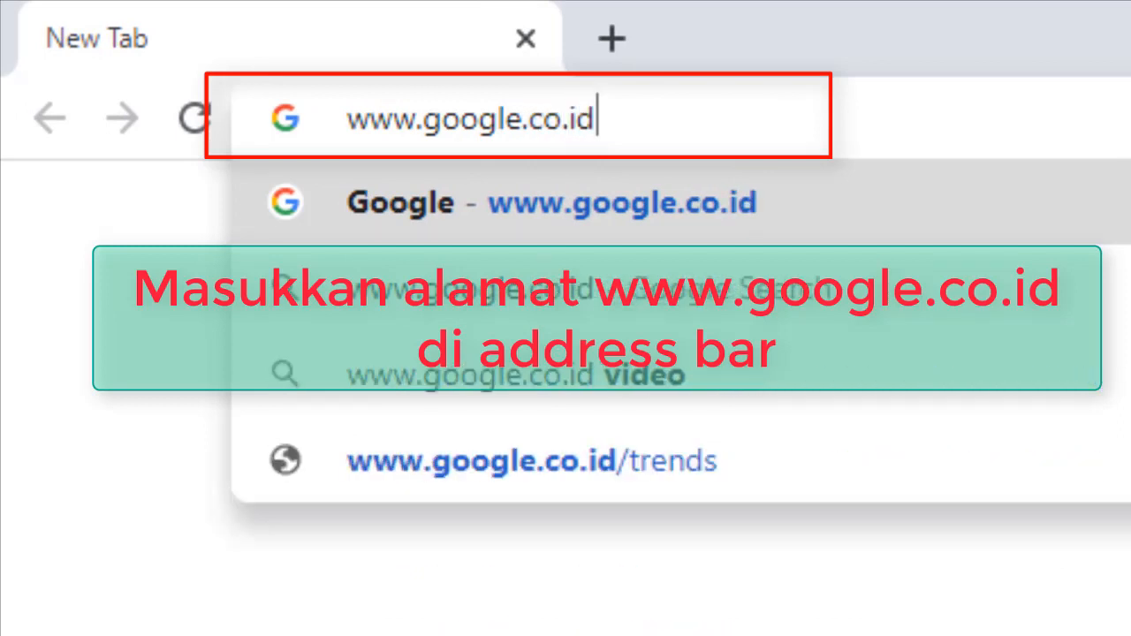
key("Return")
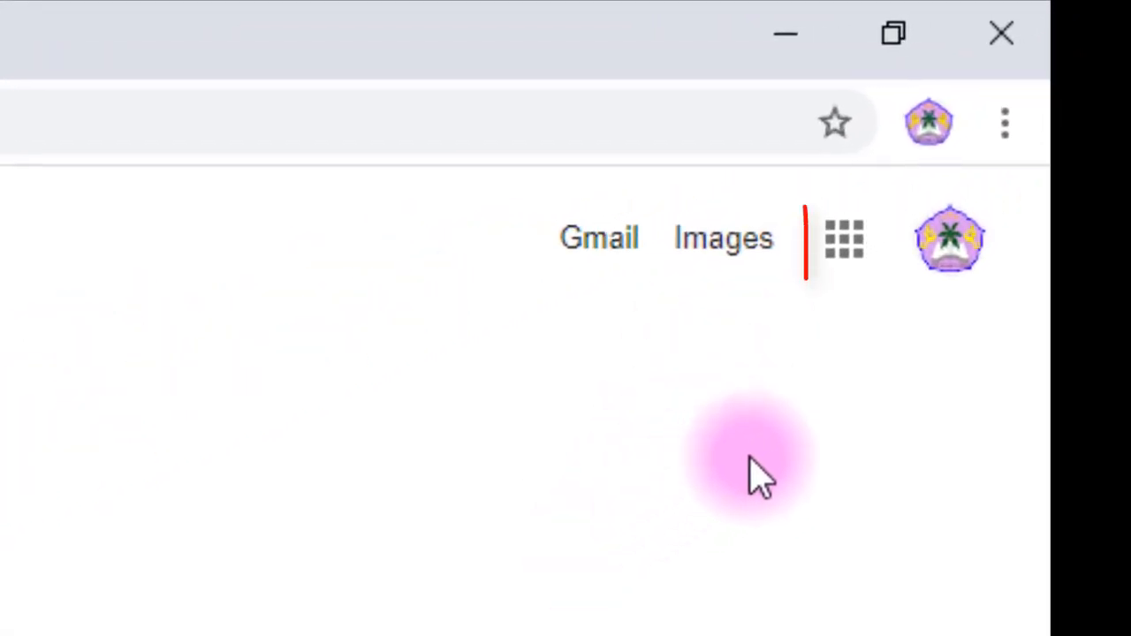
- Launch Classroom from the Google apps grid
left_click(844, 247)
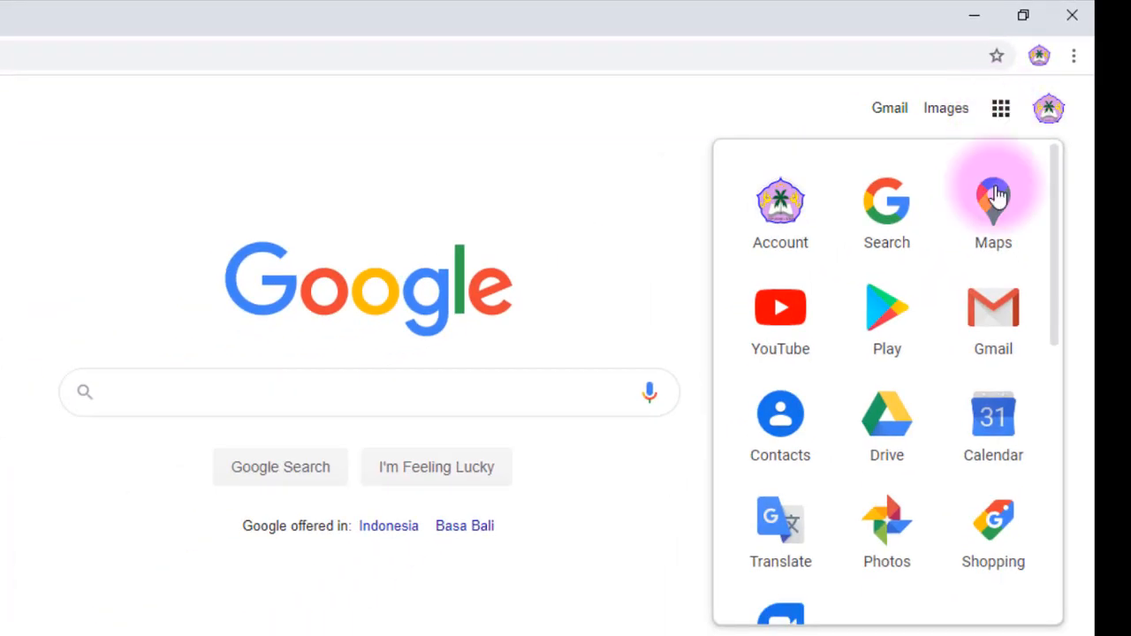
scroll(1055, 281, "down", 3)
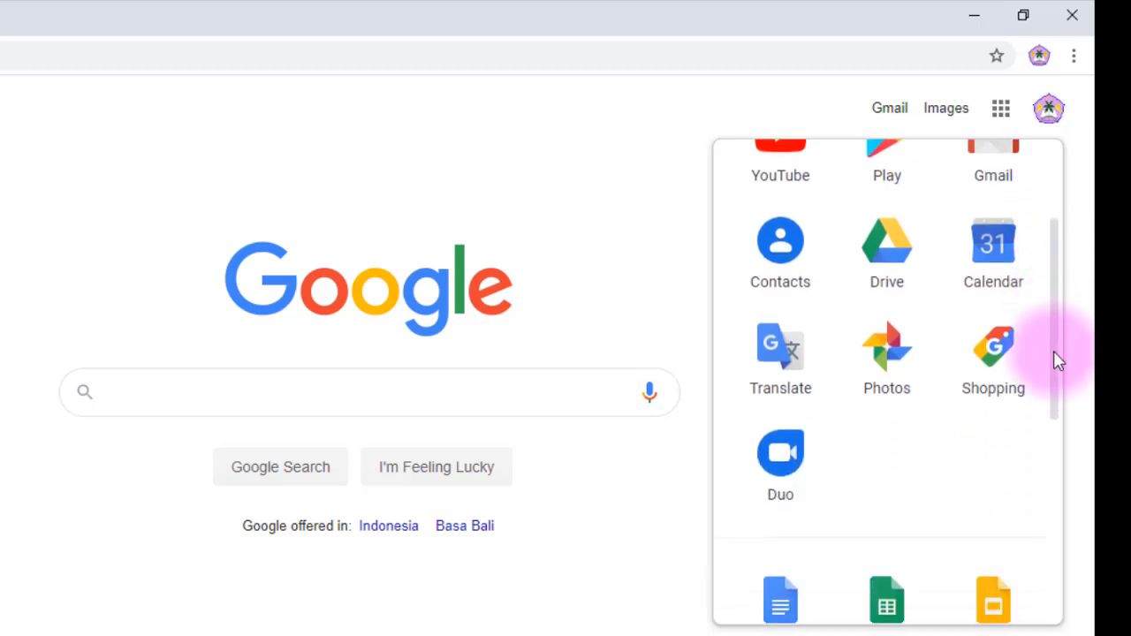
scroll(1060, 442, "down", 3)
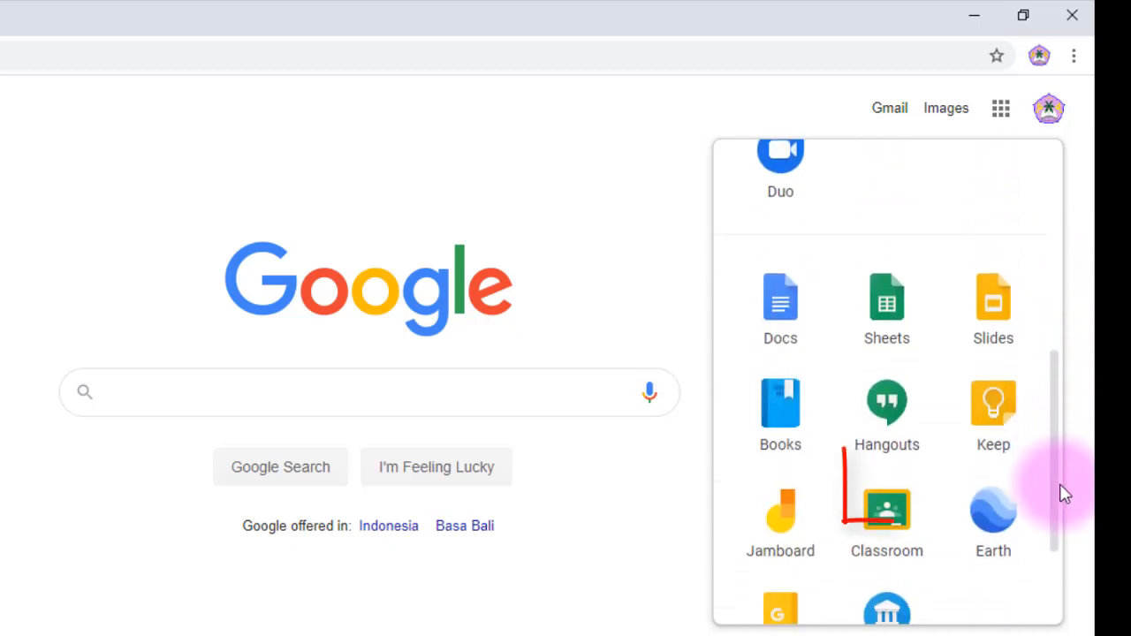
left_click(886, 477)
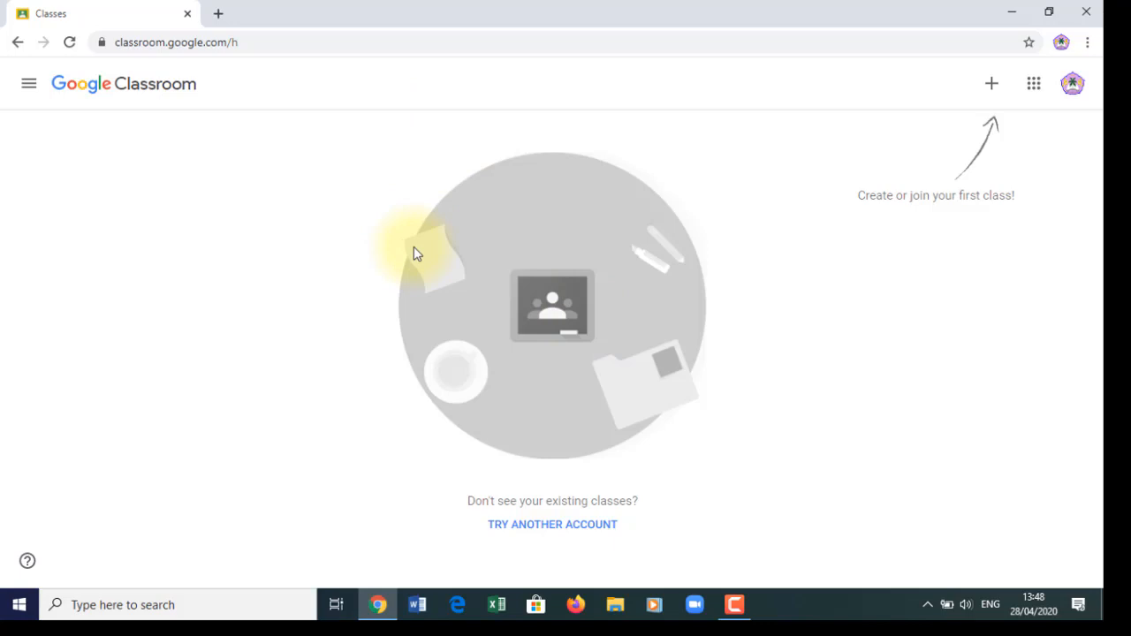
left_click(219, 15)
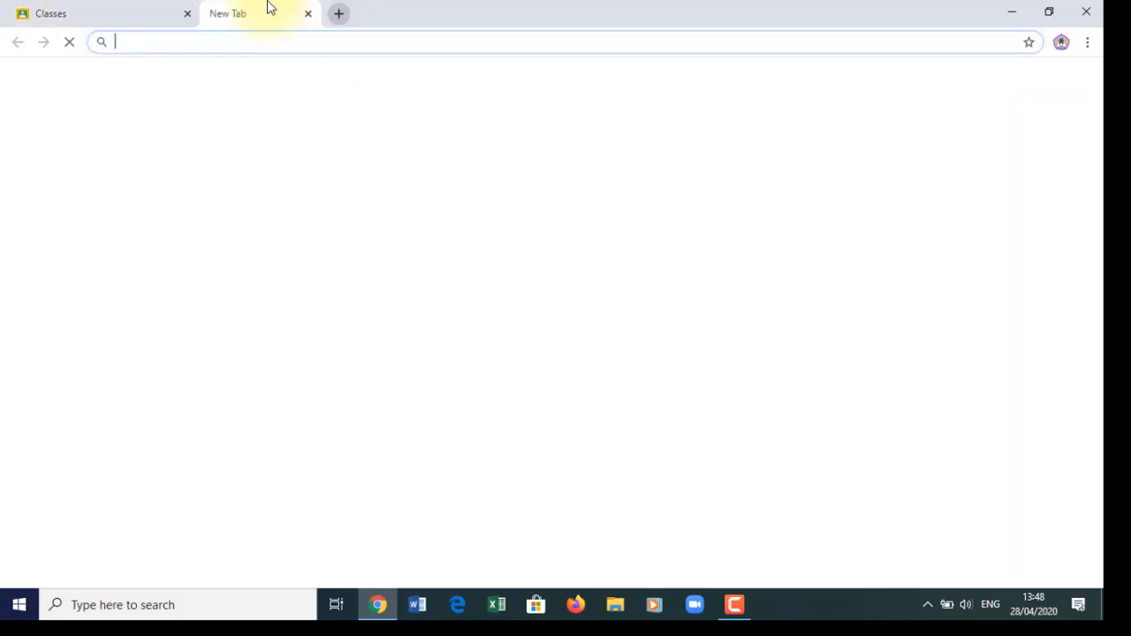
left_click(326, 42)
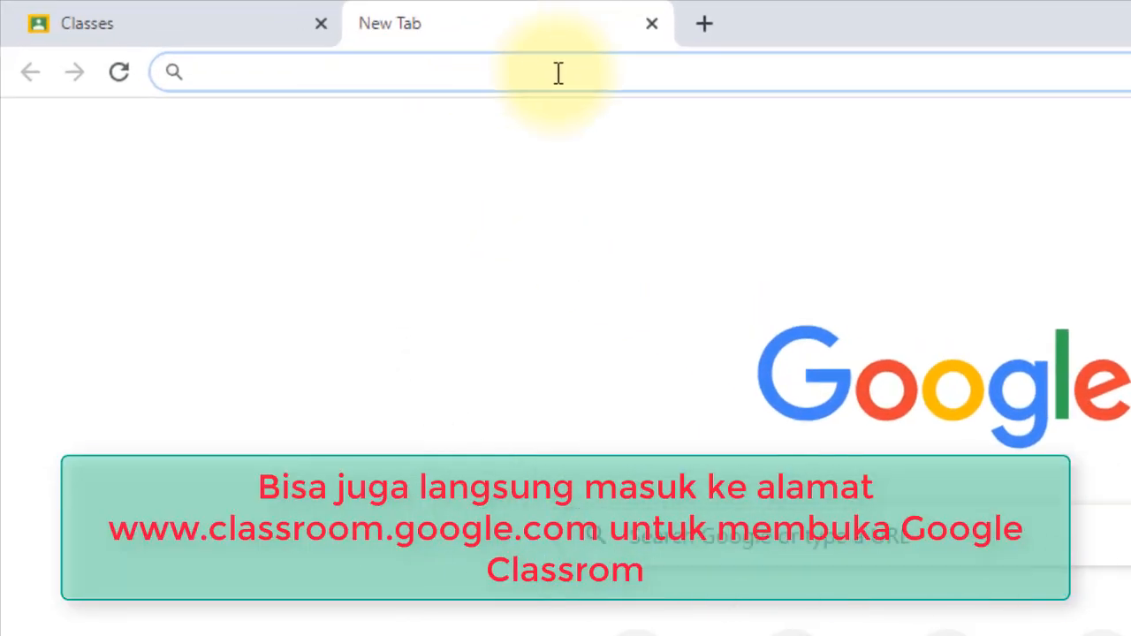
type("www.")
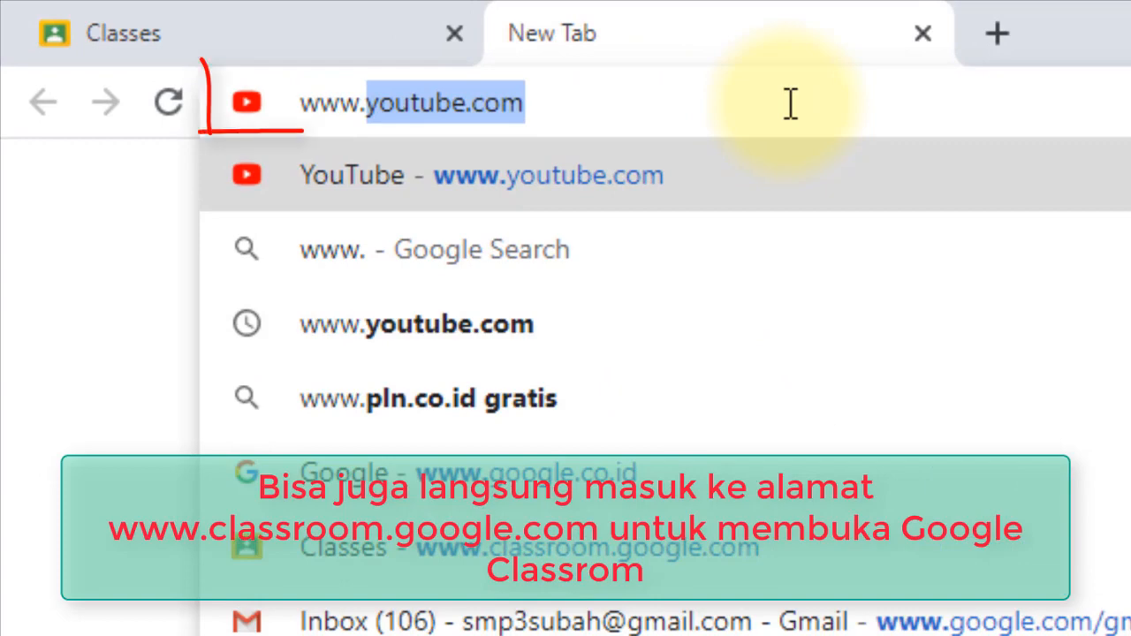
type("classroom")
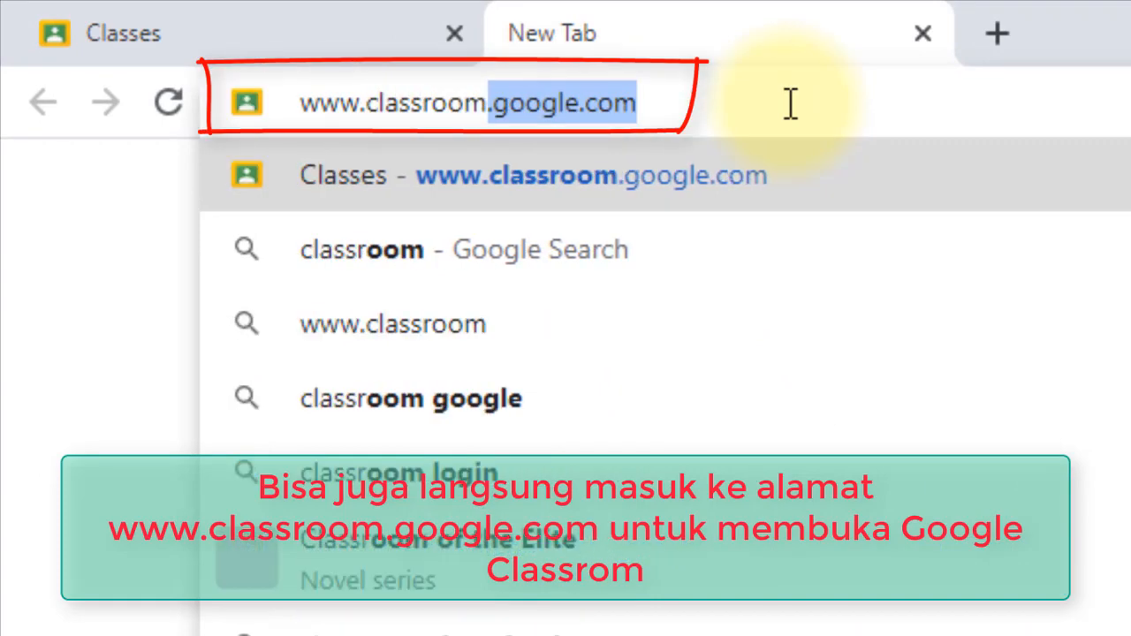
type(".google")
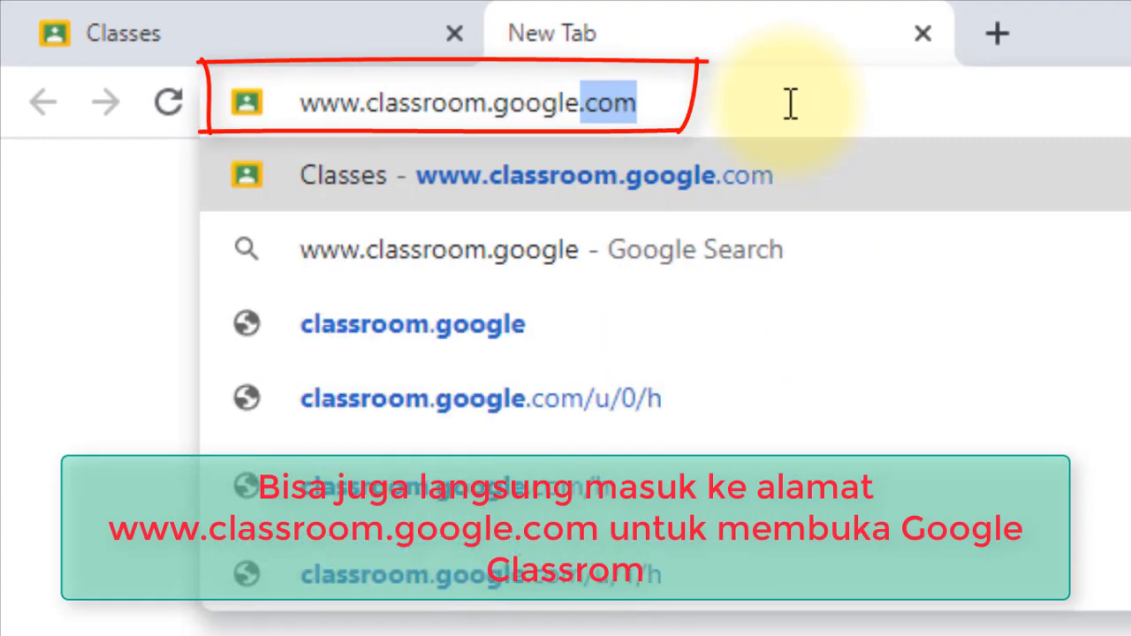
type(".com")
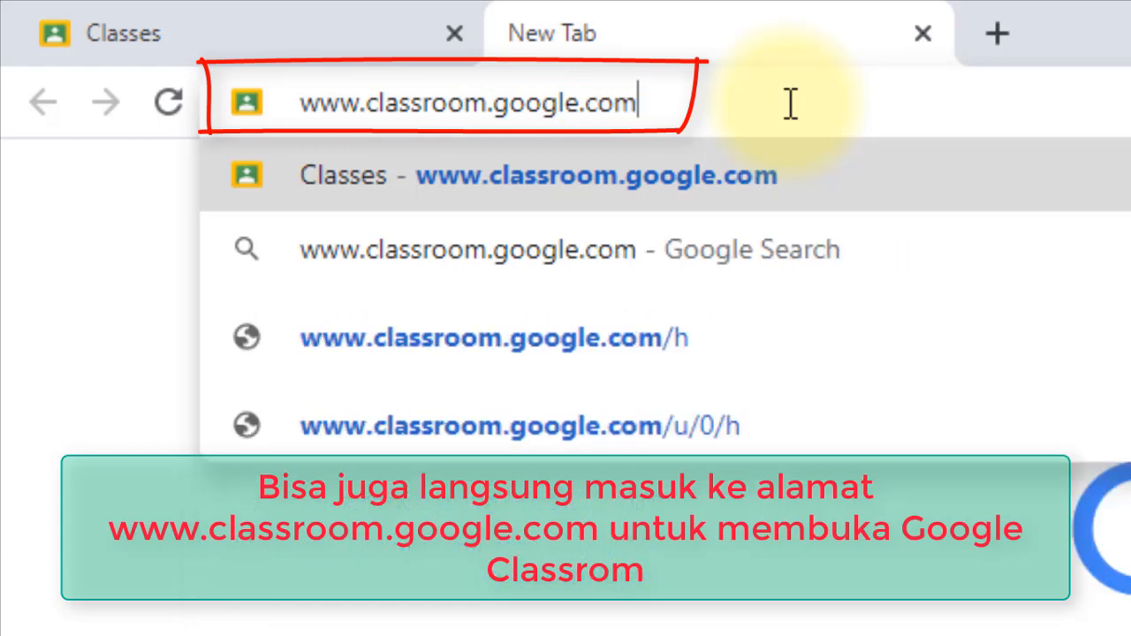
key("Return")
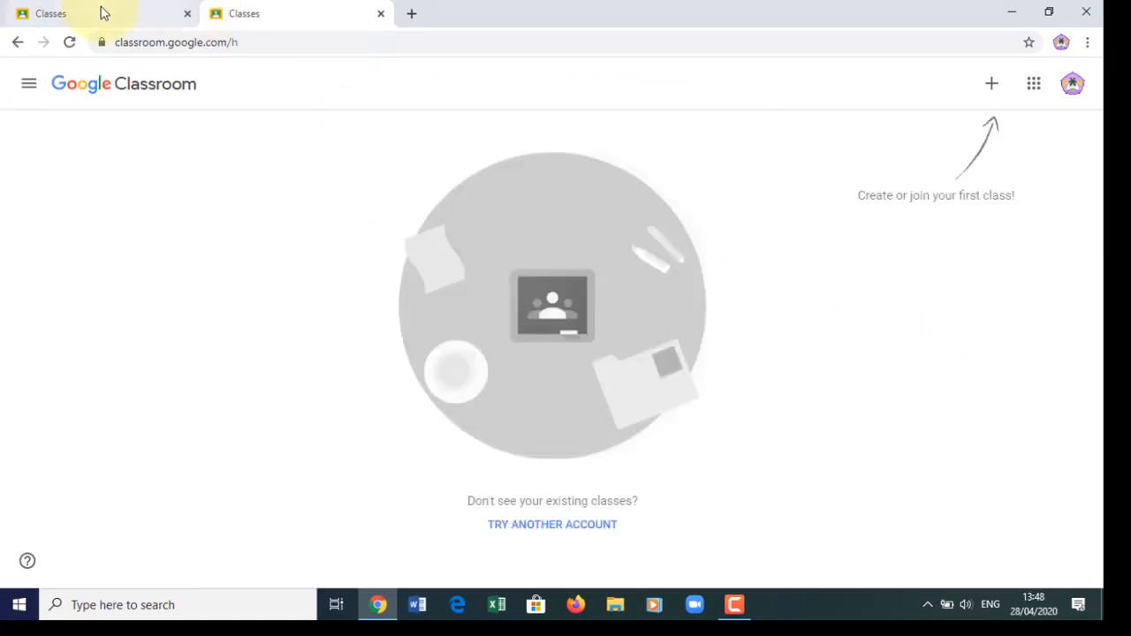
- Compare the two Classes tabs and close the second, duplicate one
left_click(265, 18)
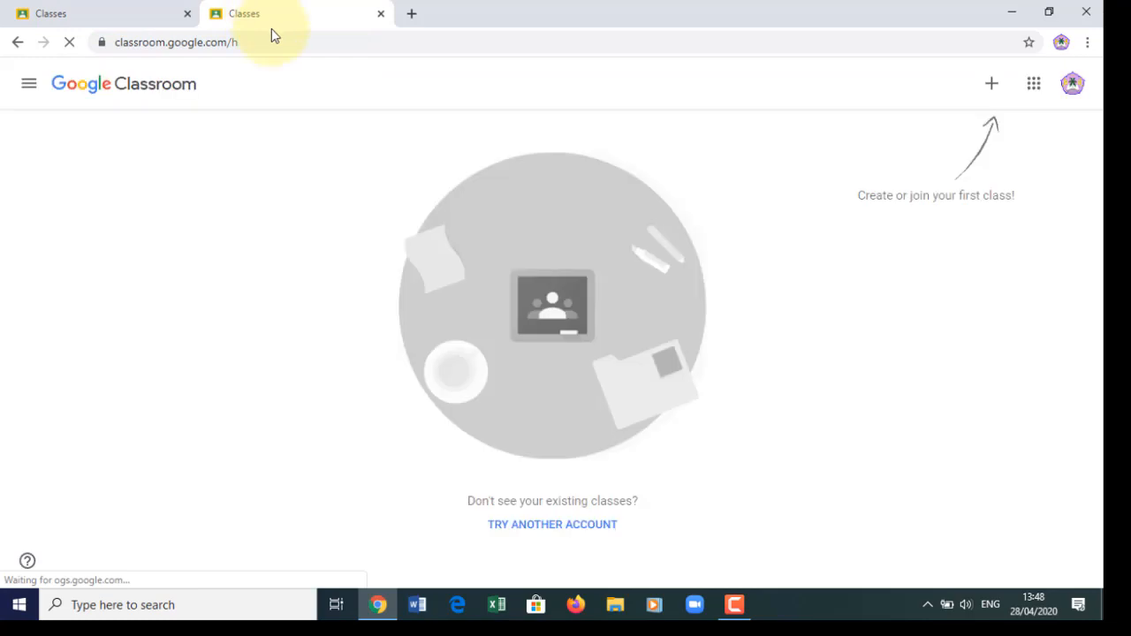
left_click(137, 15)
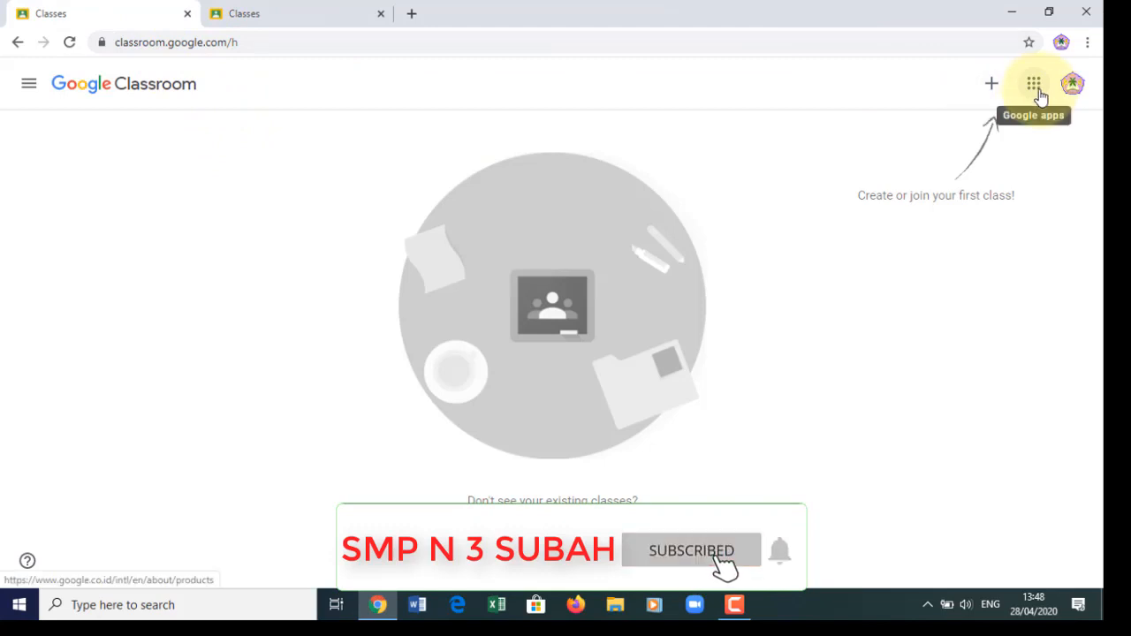
left_click(294, 15)
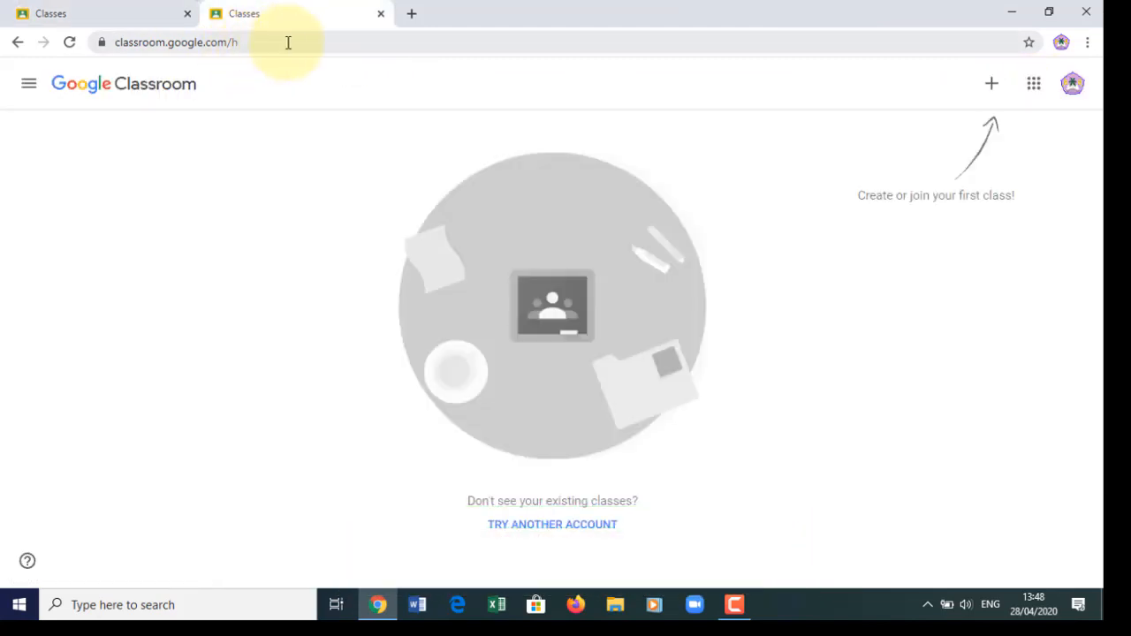
left_click(116, 15)
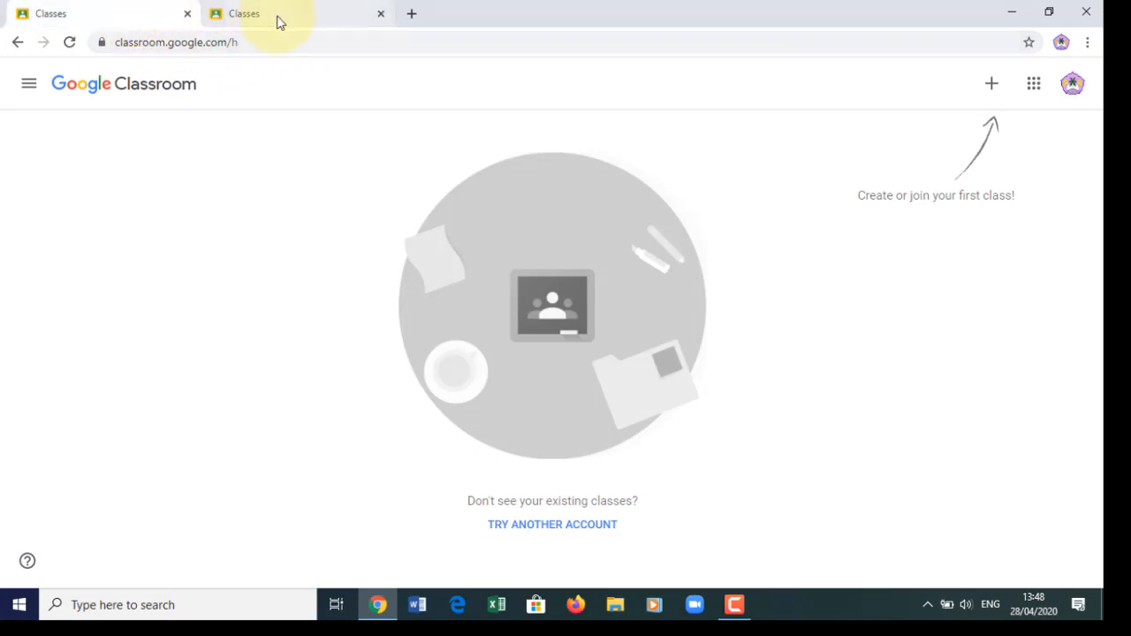
left_click(279, 22)
left_click(116, 17)
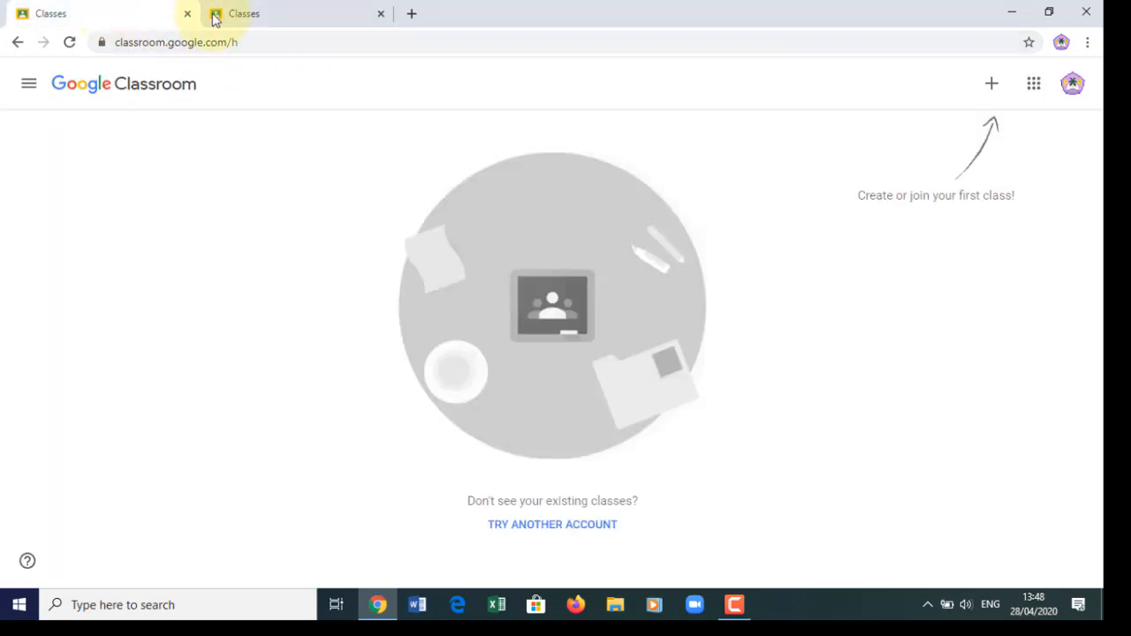
left_click(313, 16)
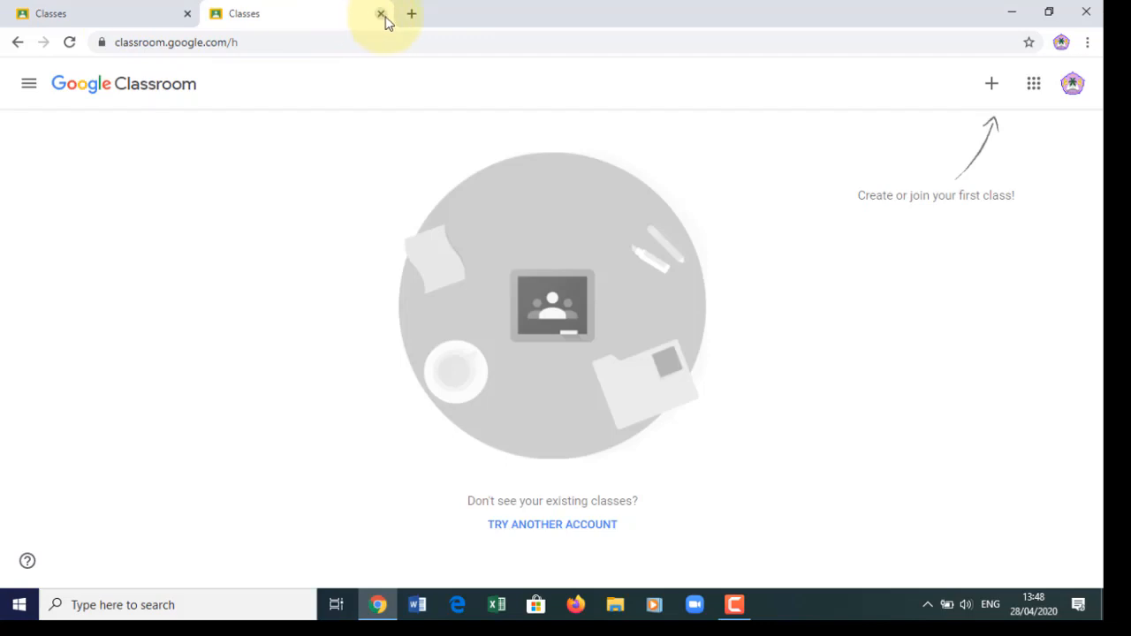
left_click(381, 14)
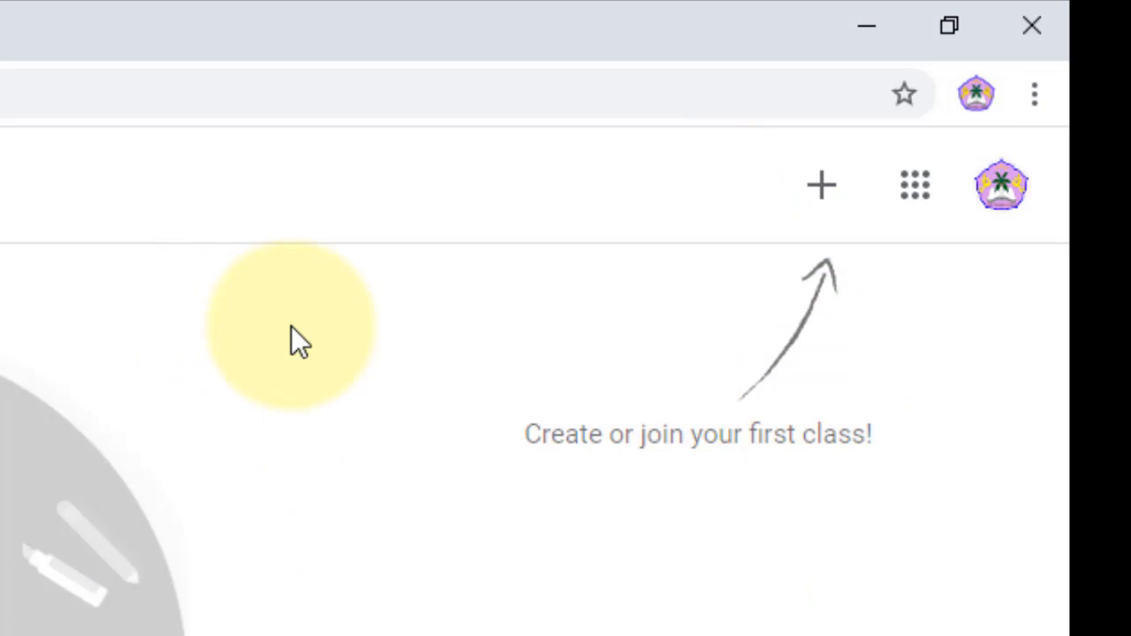
- Bring up the + menu offering Join class or Create class
left_click(826, 192)
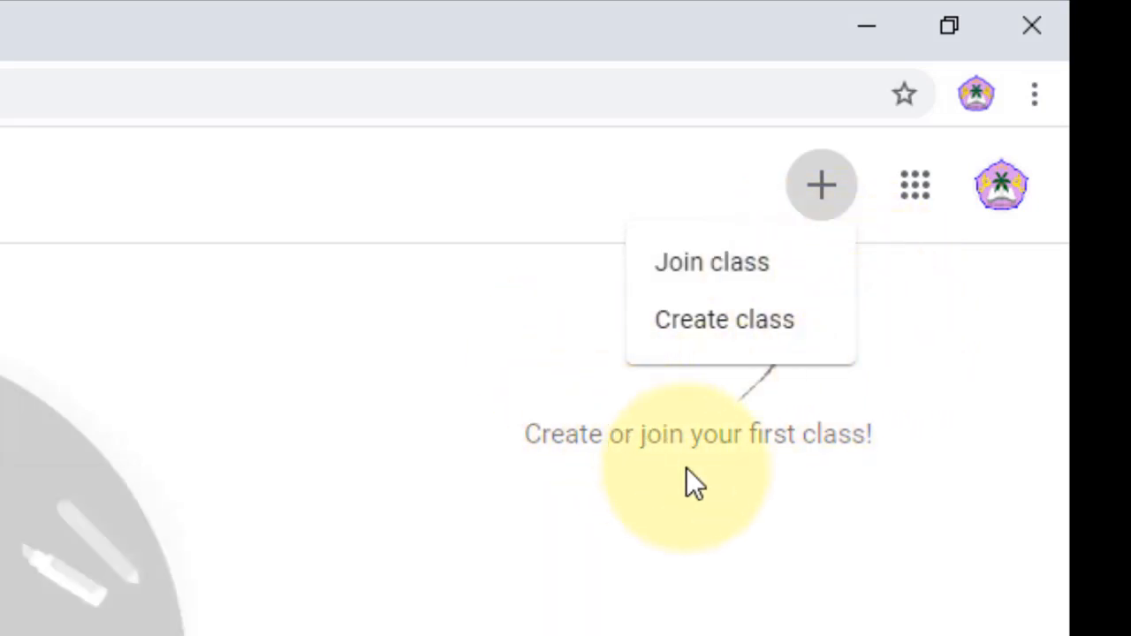
- Choose Create class and confirm the school-use notice checkbox to continue
left_click(738, 327)
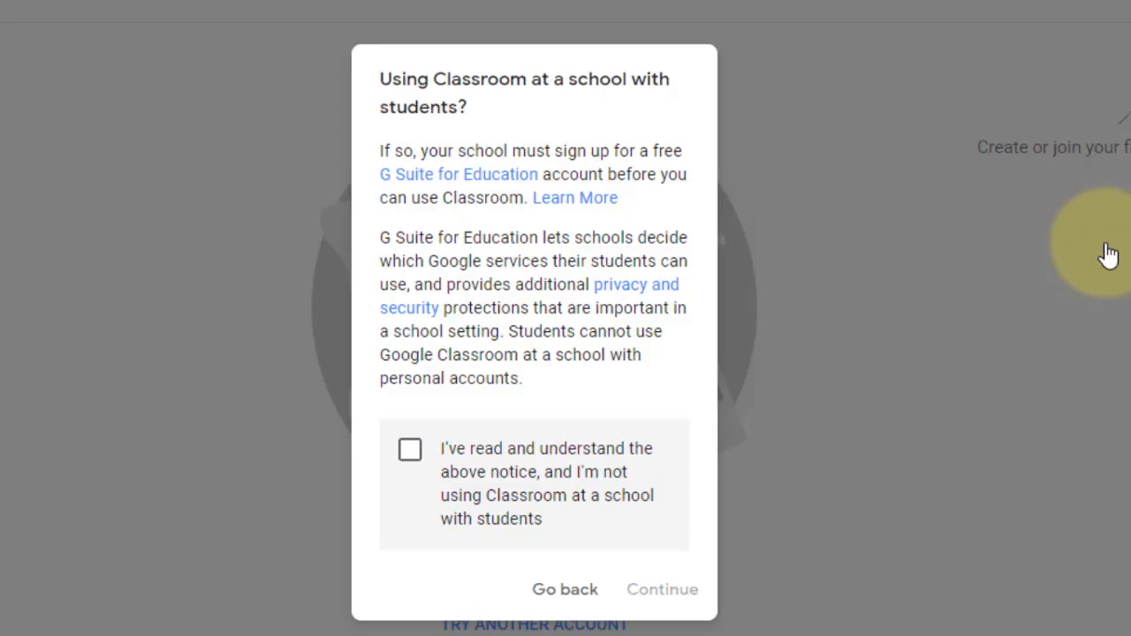
left_click(410, 455)
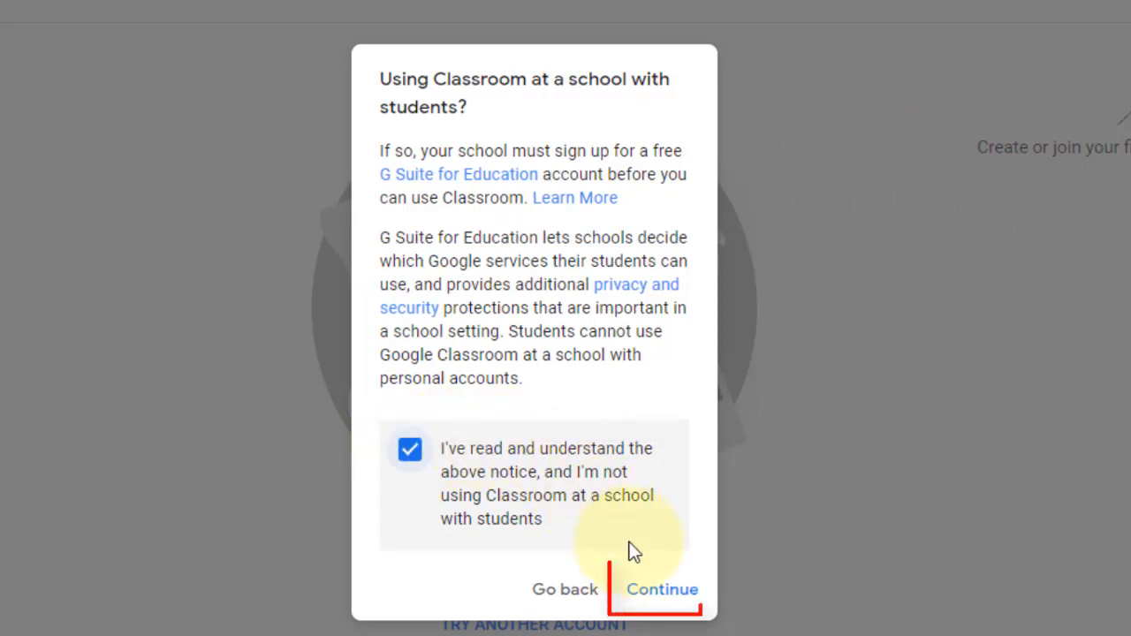
left_click(655, 596)
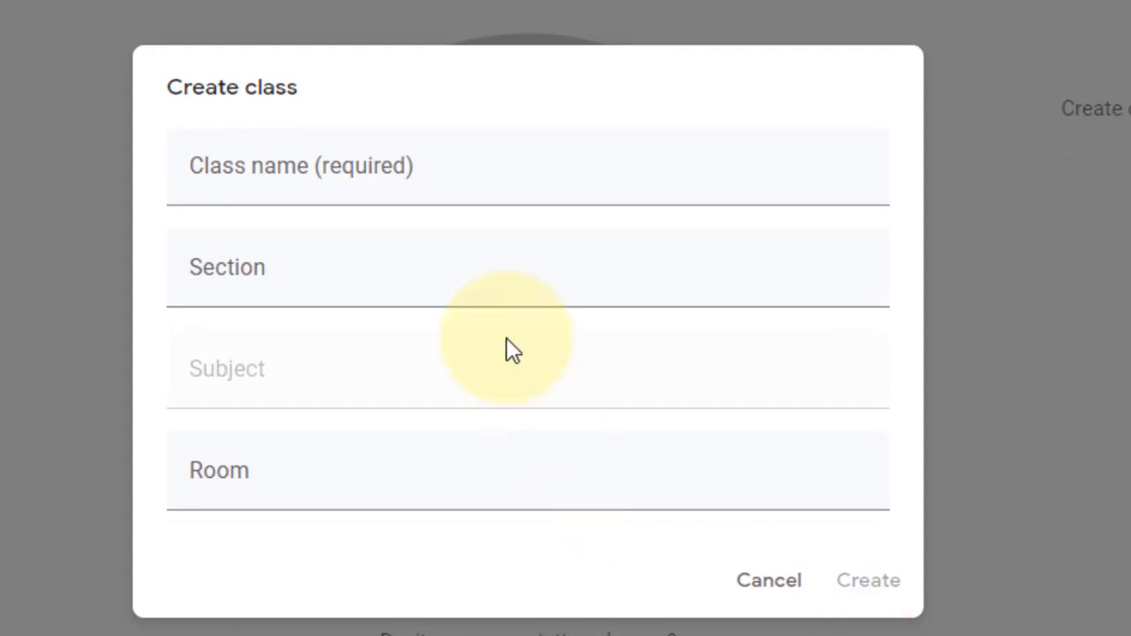
- Enter KELAS 4 as the class name, after trying KELAS 6 and KELAS 5
left_click(467, 157)
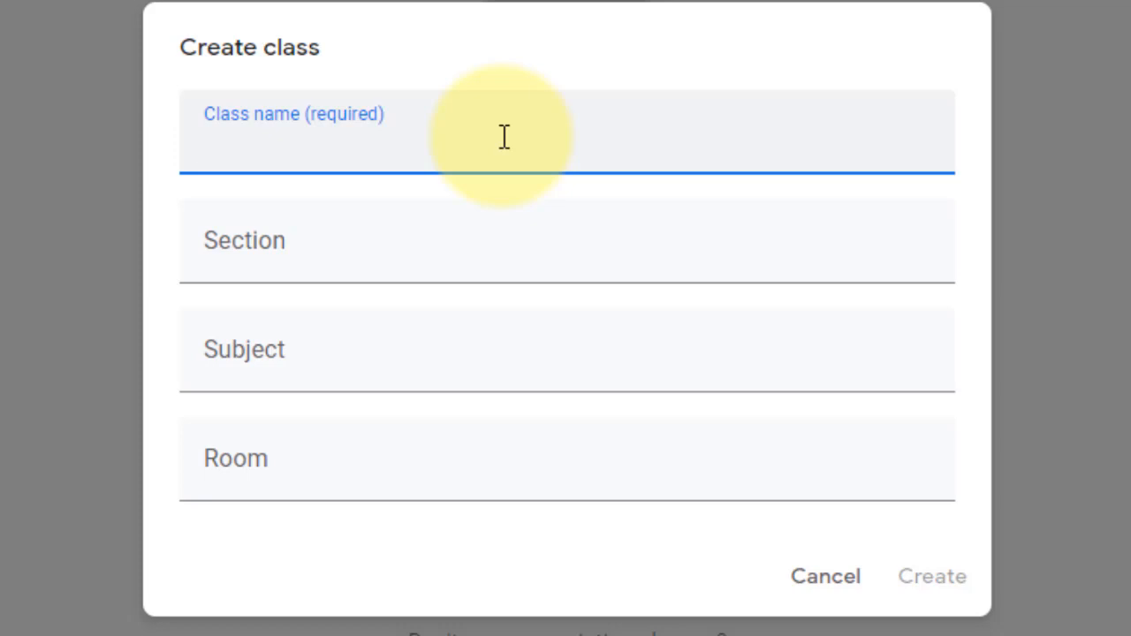
type("KELAS")
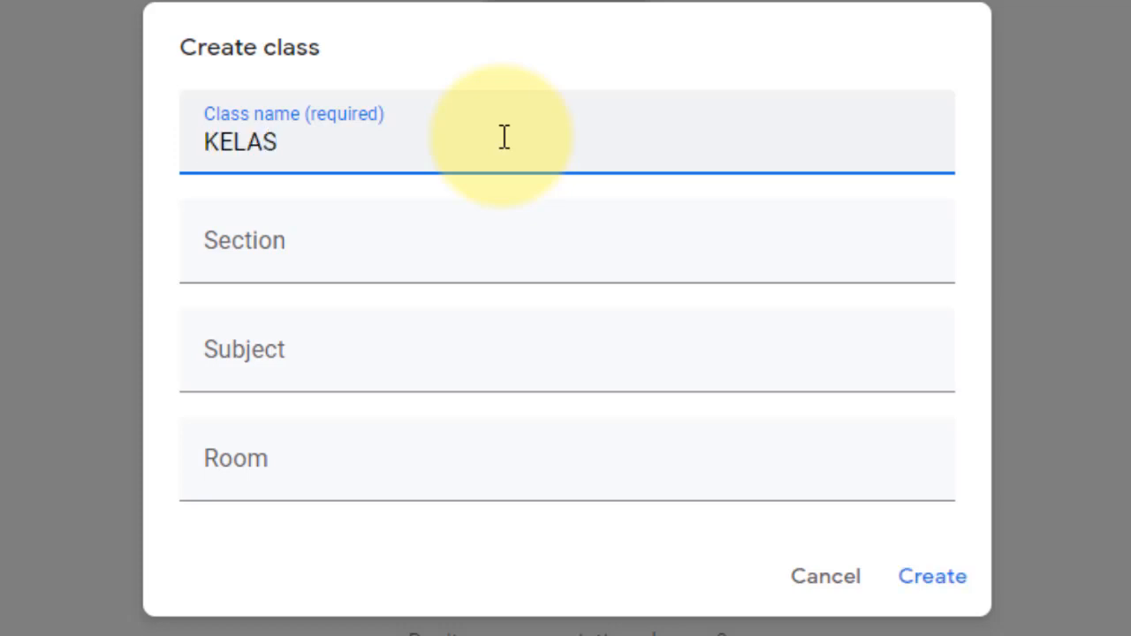
type(" 6")
key("BackSpace")
type("5")
key("BackSpace")
type("4")
left_click_drag(339, 151, 182, 148)
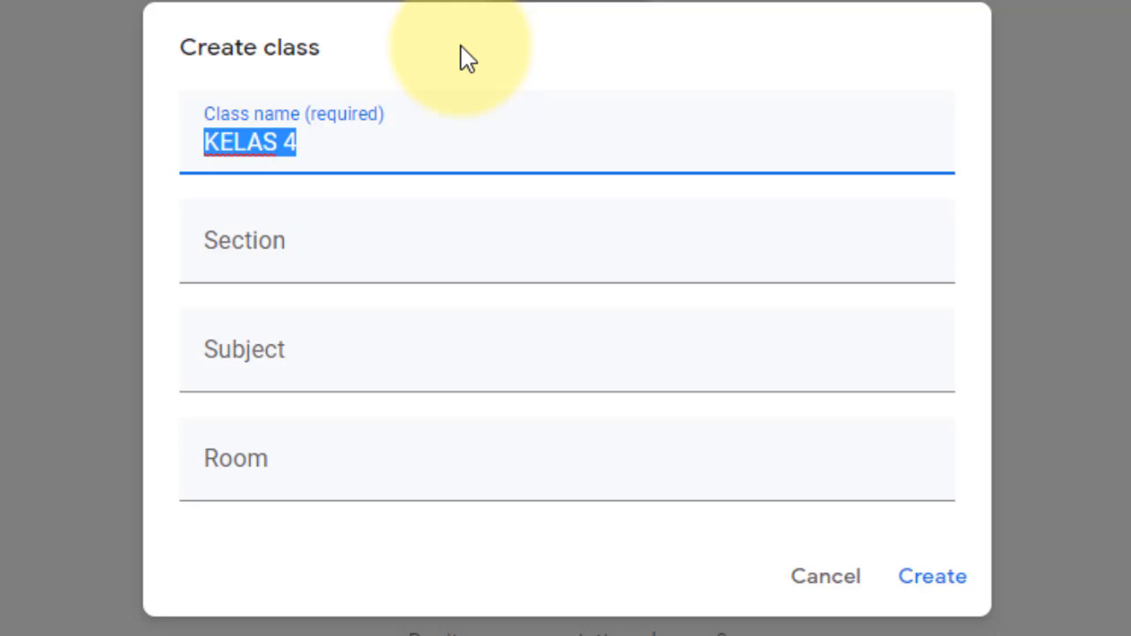
- Replace the class name with 'IPA KELAS 7'
left_click(344, 150)
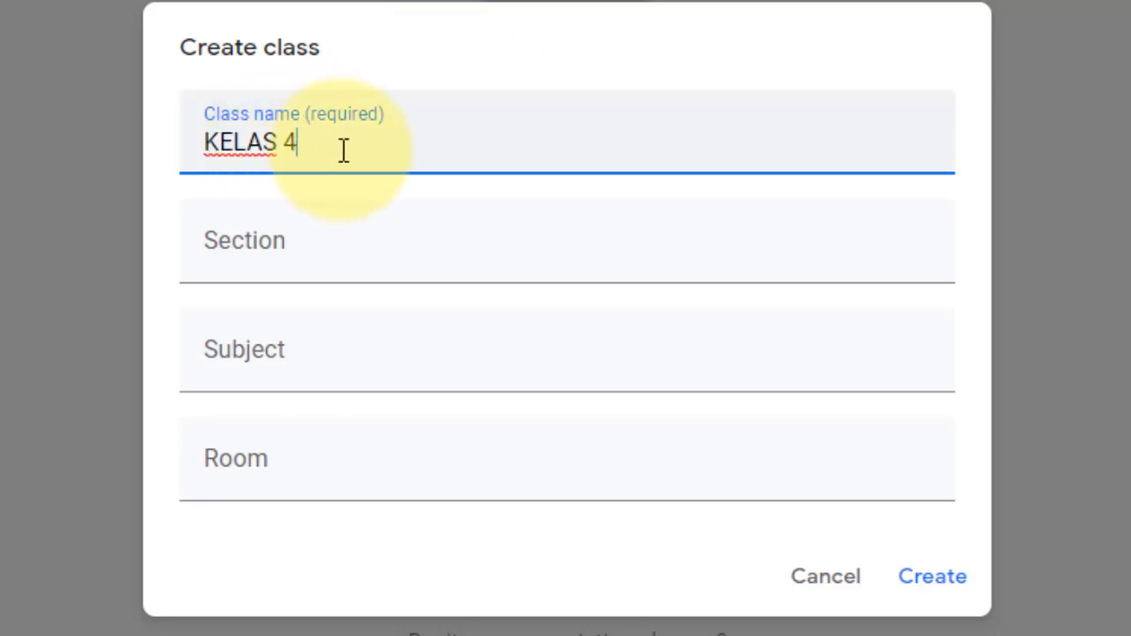
key("BackSpace")
key("BackSpace")
key("BackSpace")
key("BackSpace")
key("BackSpace")
key("BackSpace")
key("BackSpace")
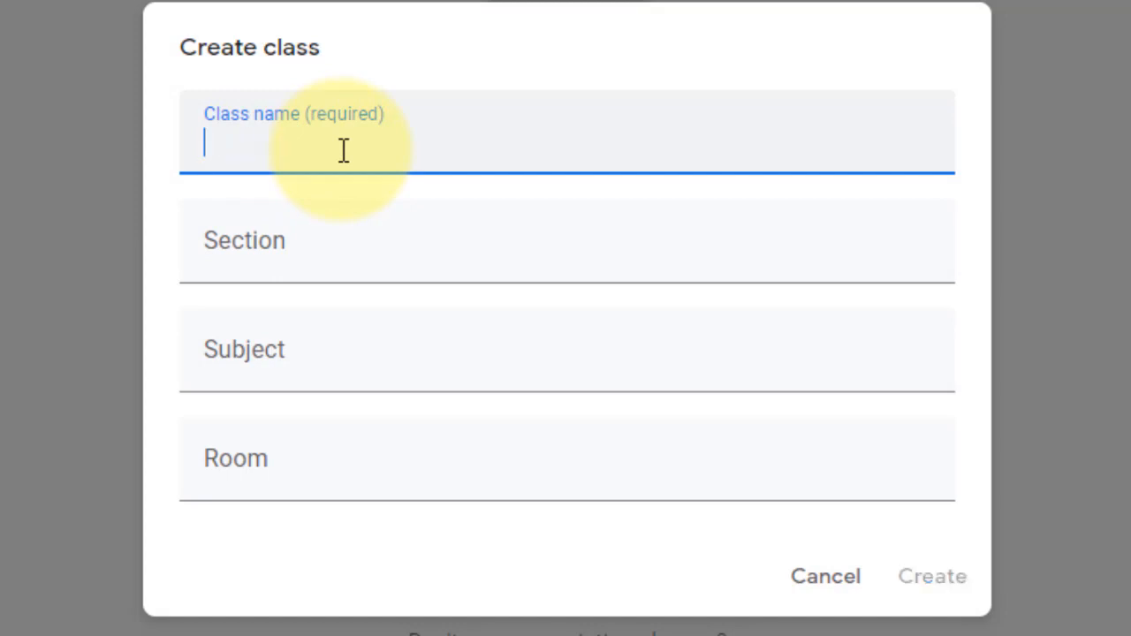
type("KEL")
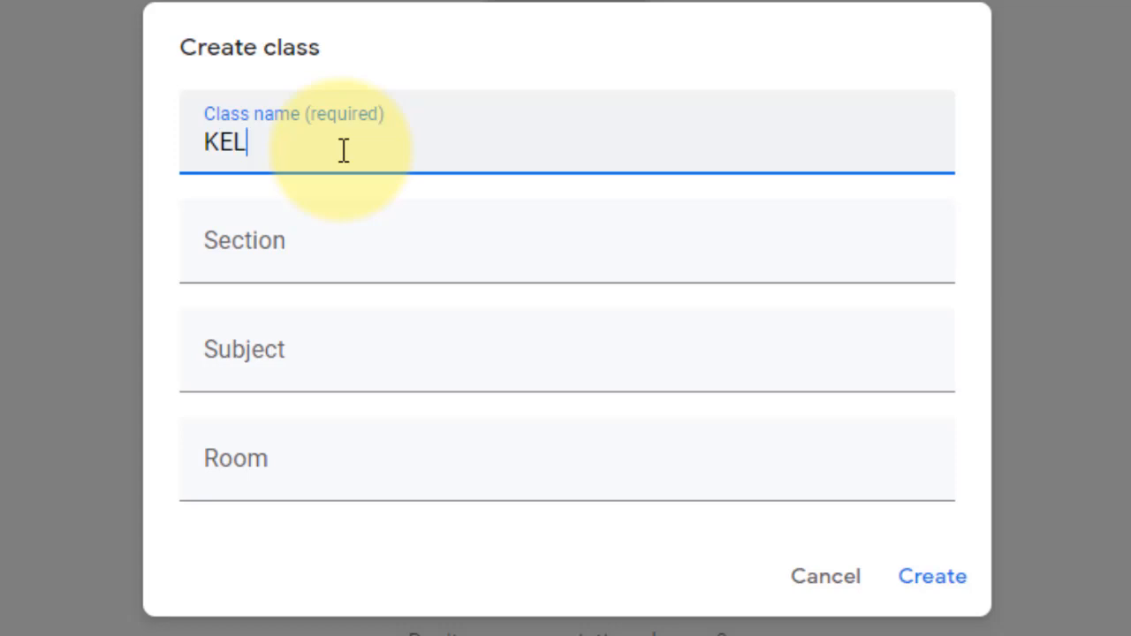
type("AS")
key("BackSpace")
key("BackSpace")
key("BackSpace")
key("BackSpace")
key("BackSpace")
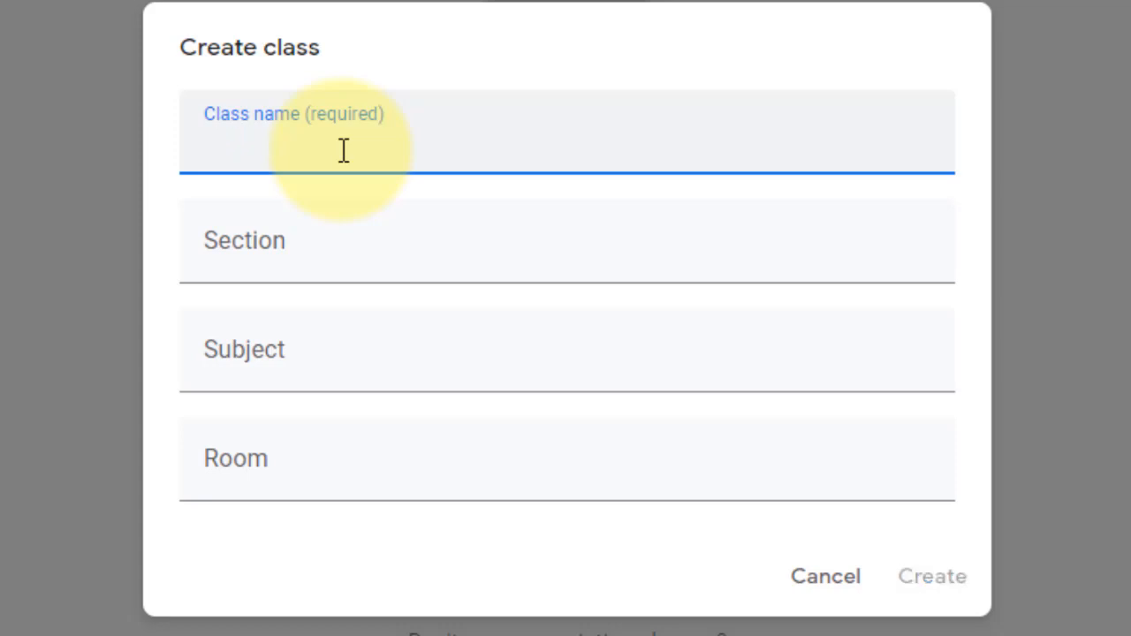
type("IP")
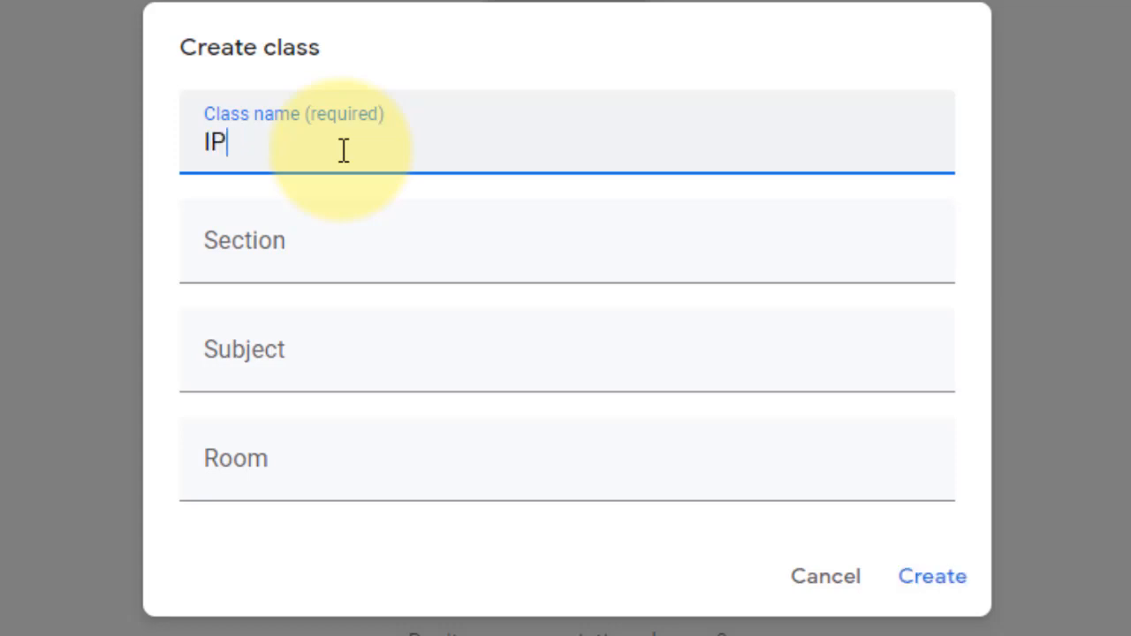
type("A KELAS")
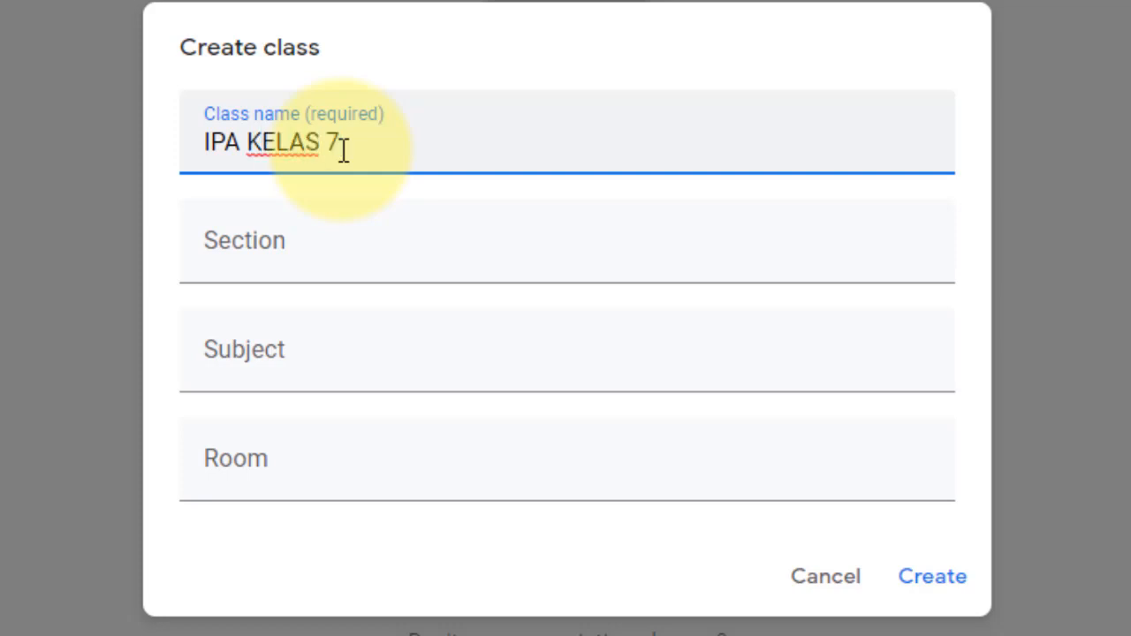
type(" 7")
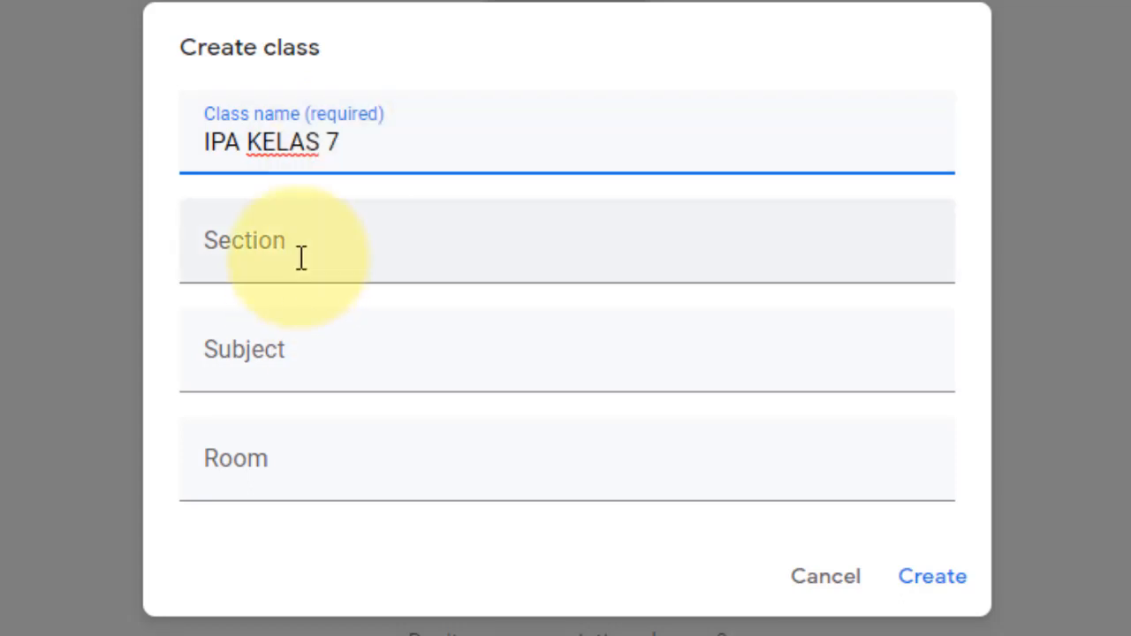
- Fill in section Kelas VII, subject Mata Pelajaran IPA and room Ruang Kelas VIIA
left_click(303, 256)
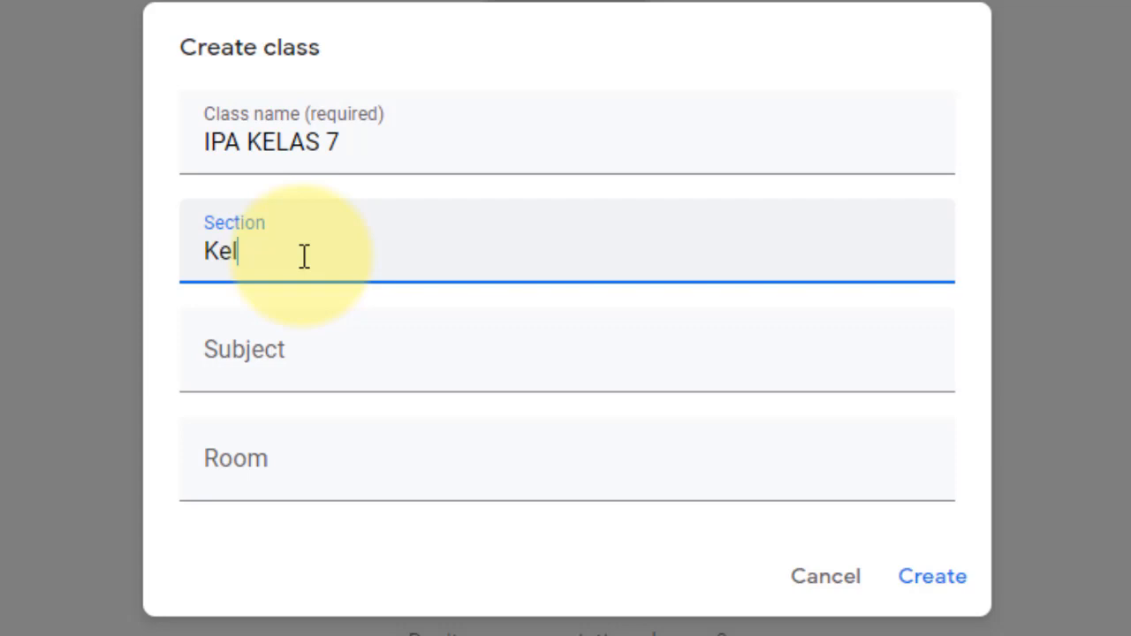
type("Kelas VII")
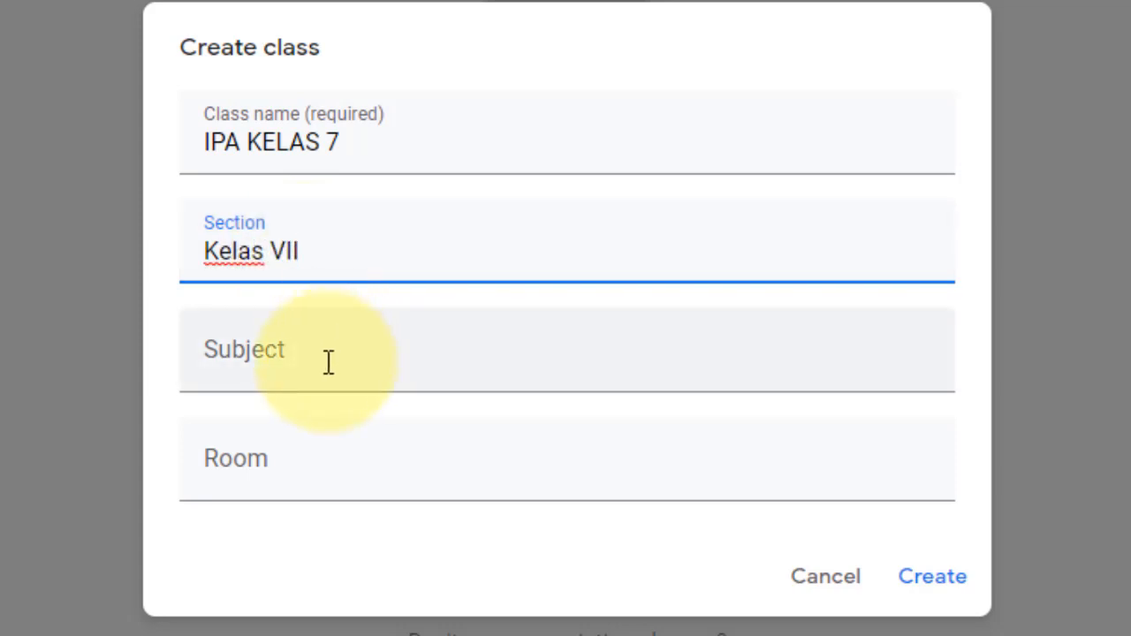
left_click(327, 363)
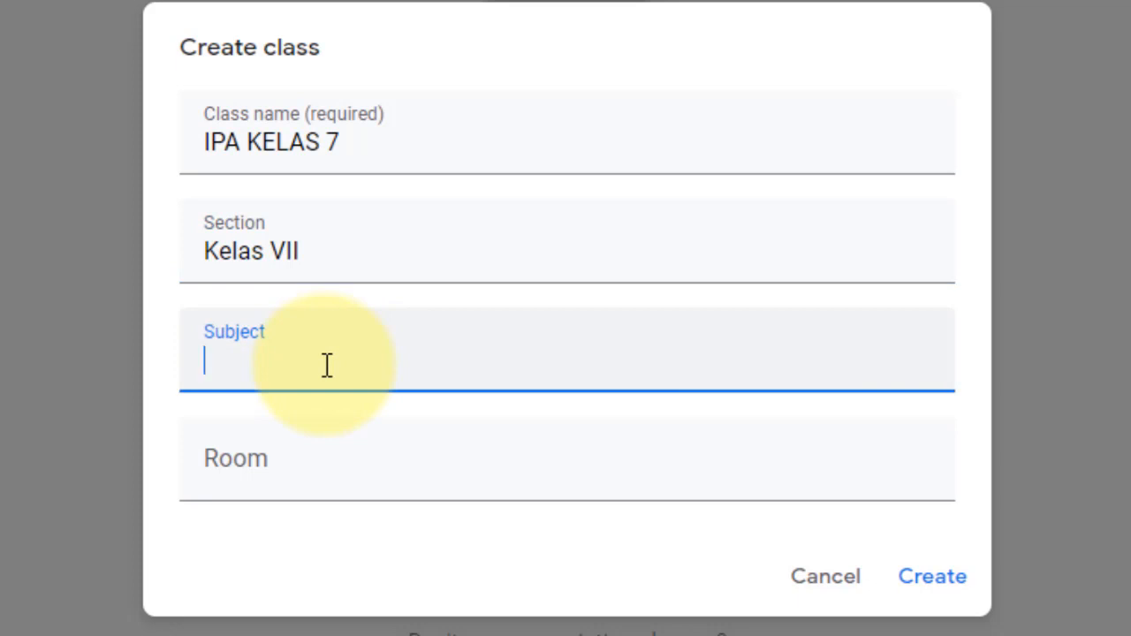
type("Mata")
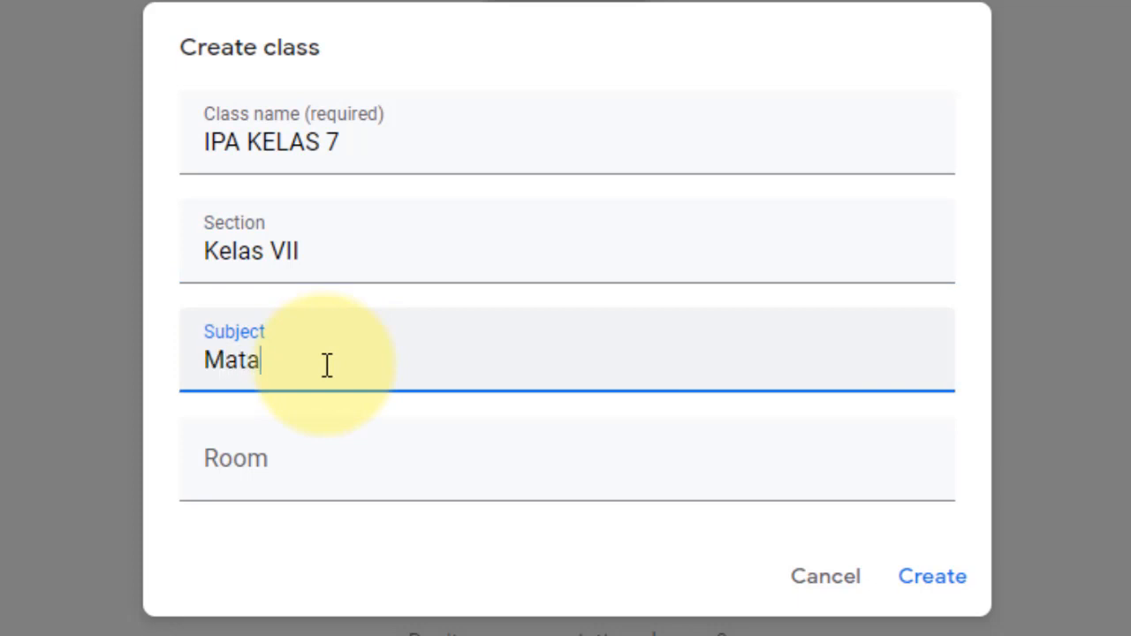
type(" Pelajaran IPA")
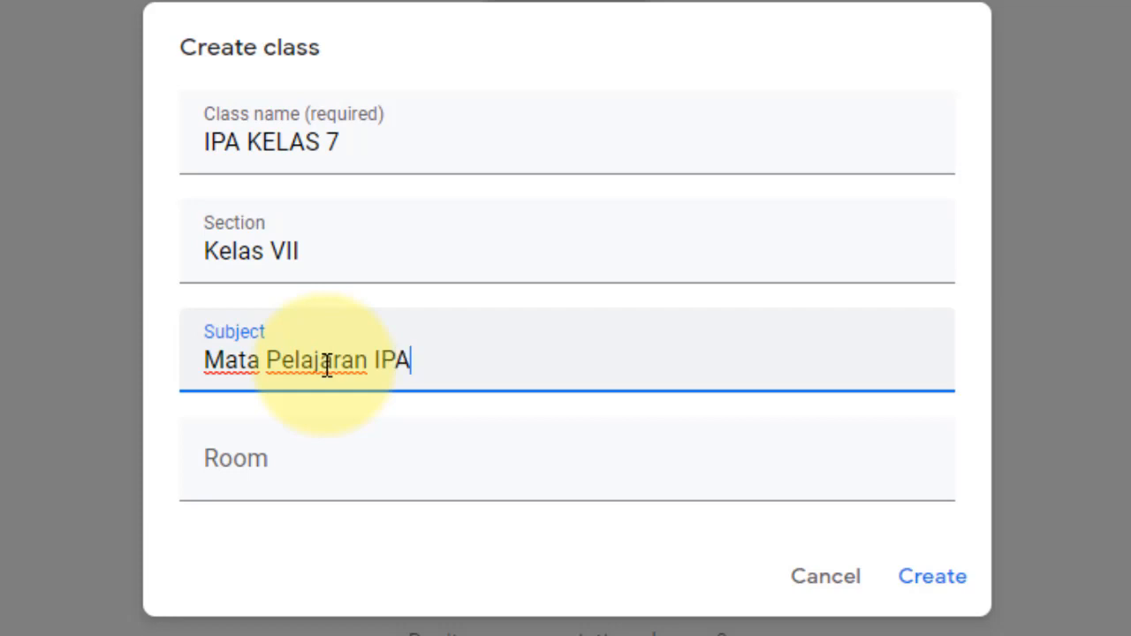
left_click(315, 479)
type("Ruang")
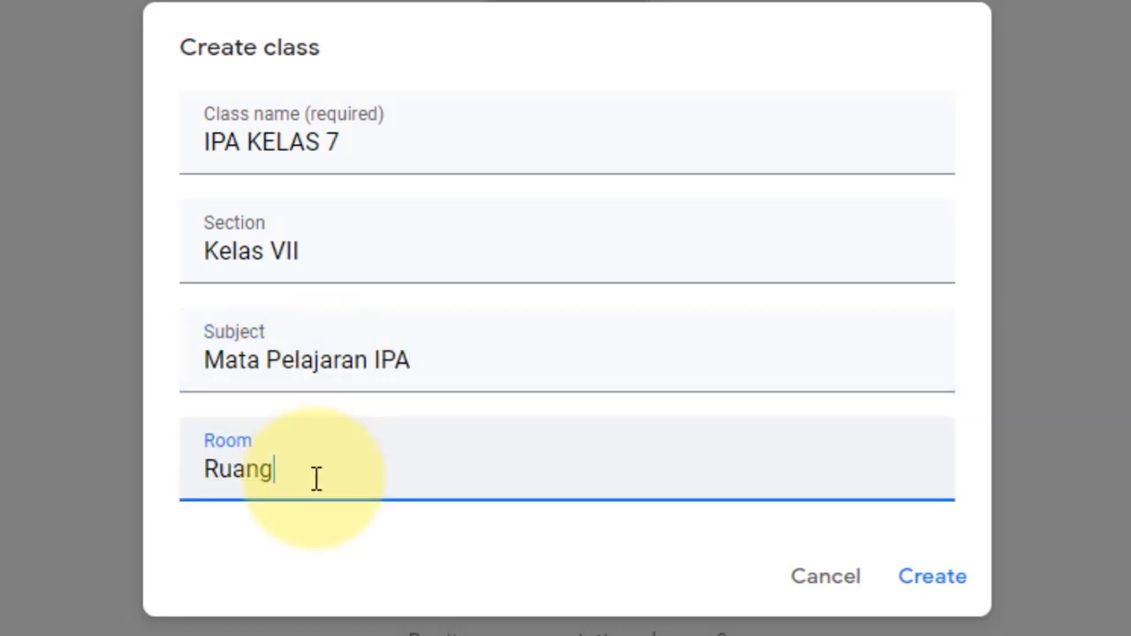
type(" Kelas ")
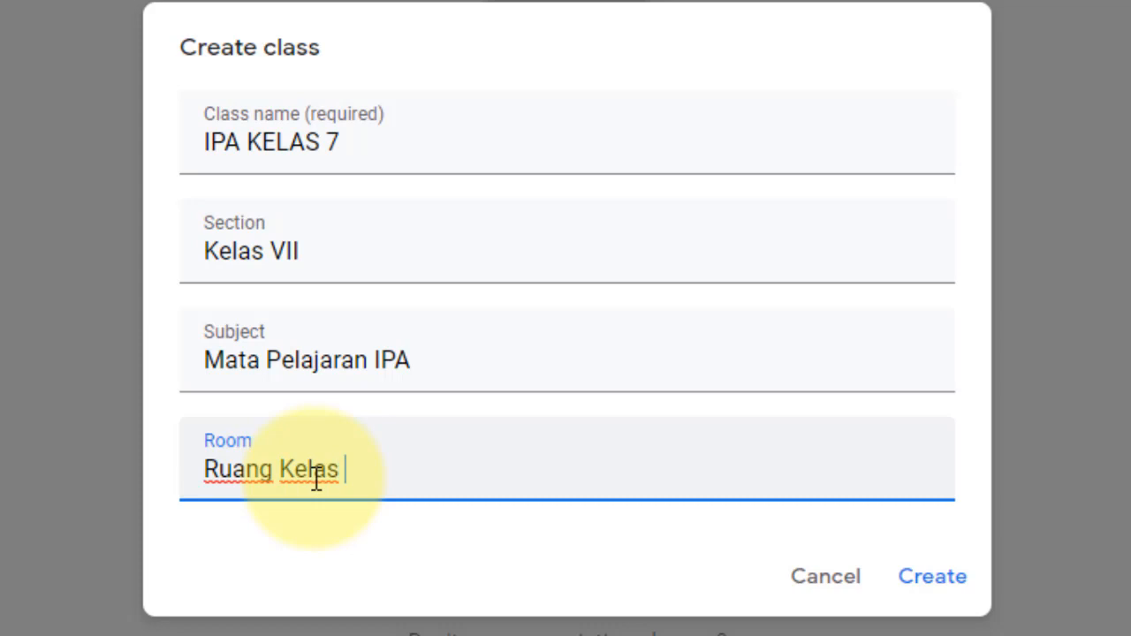
type("VII")
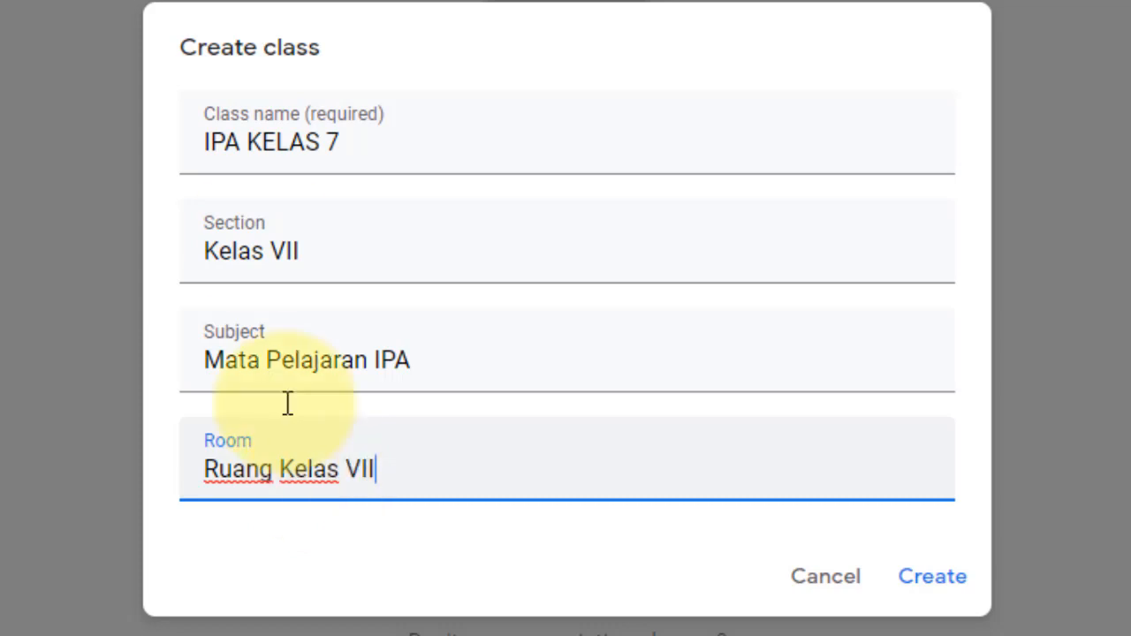
- Complete the class name as 'IPA KELAS 7A' and create the class
left_click(370, 142)
type("A")
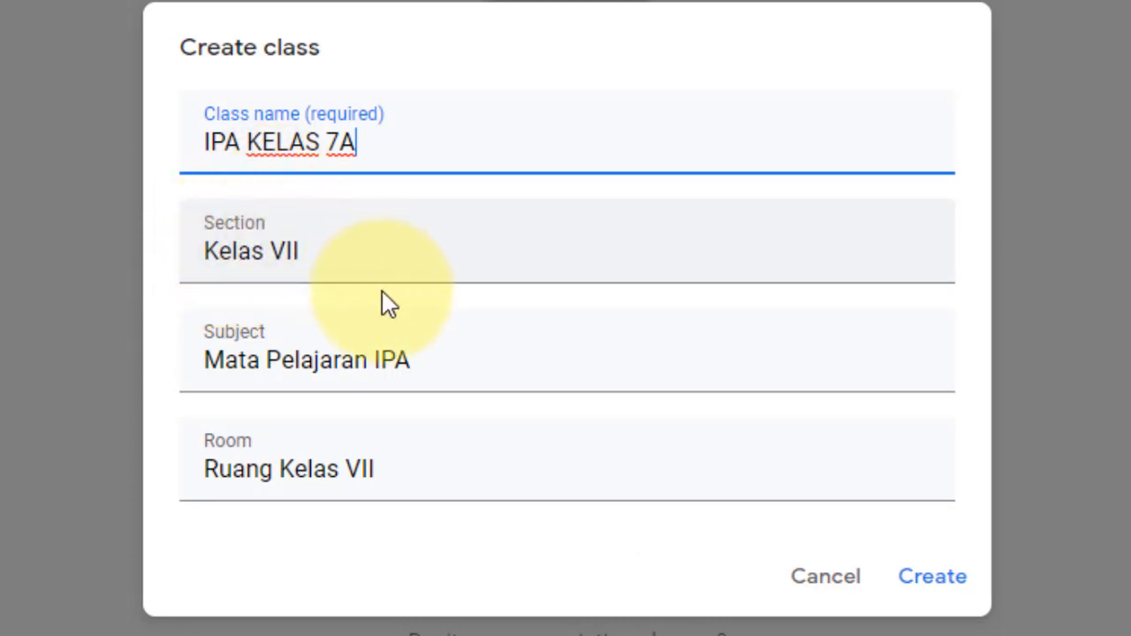
left_click(407, 469)
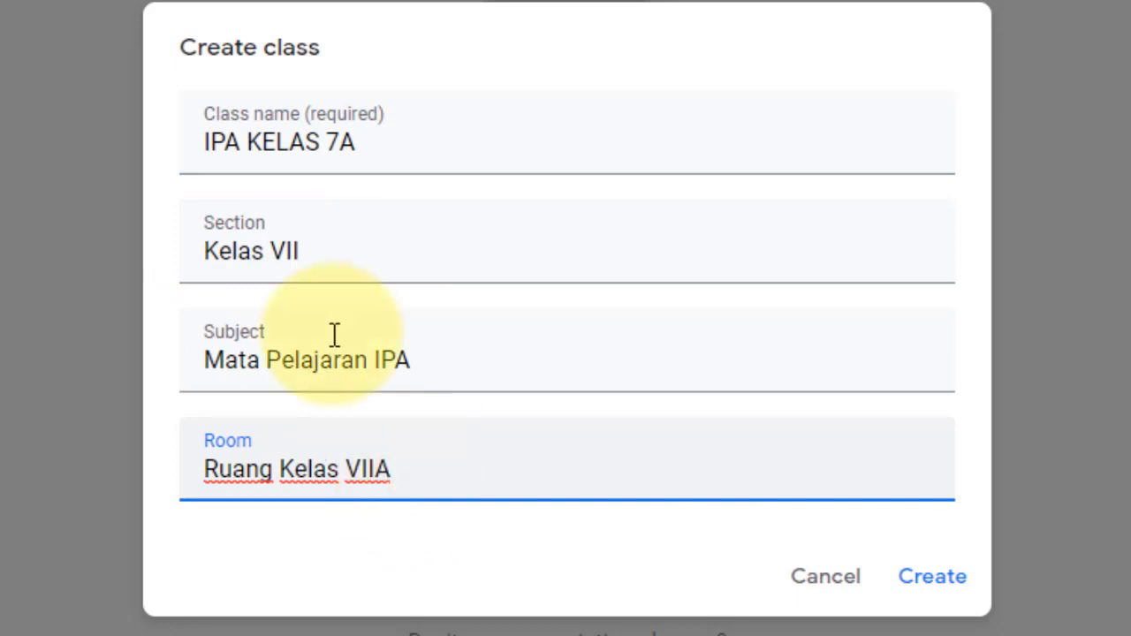
left_click(936, 590)
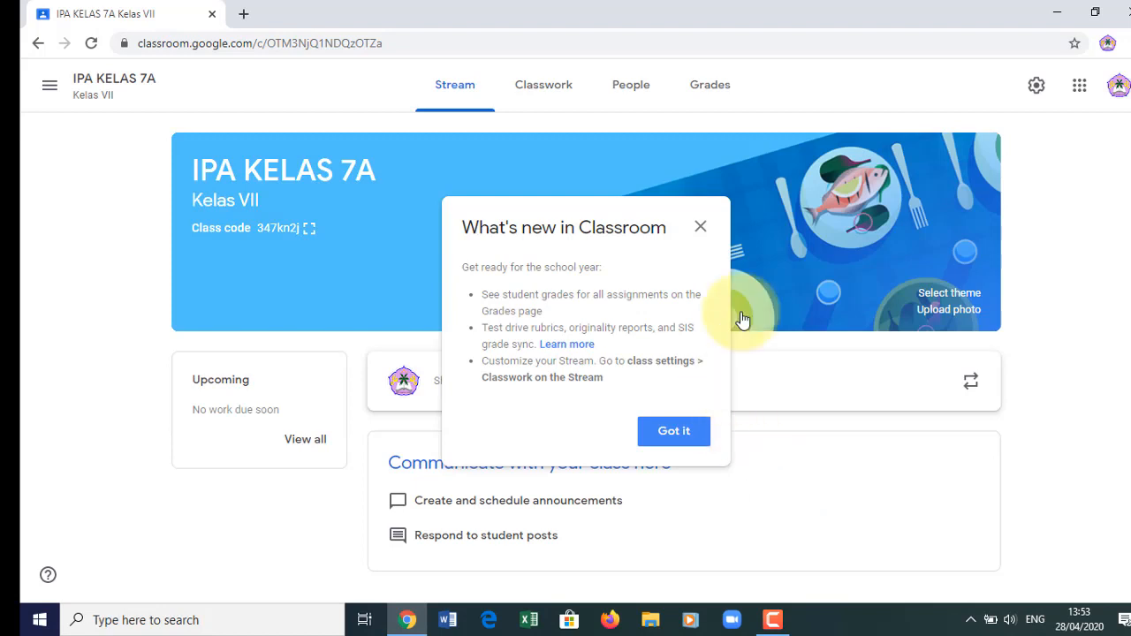
- Close the What's new in Classroom popup on the IPA KELAS 7A Stream page
left_click(701, 228)
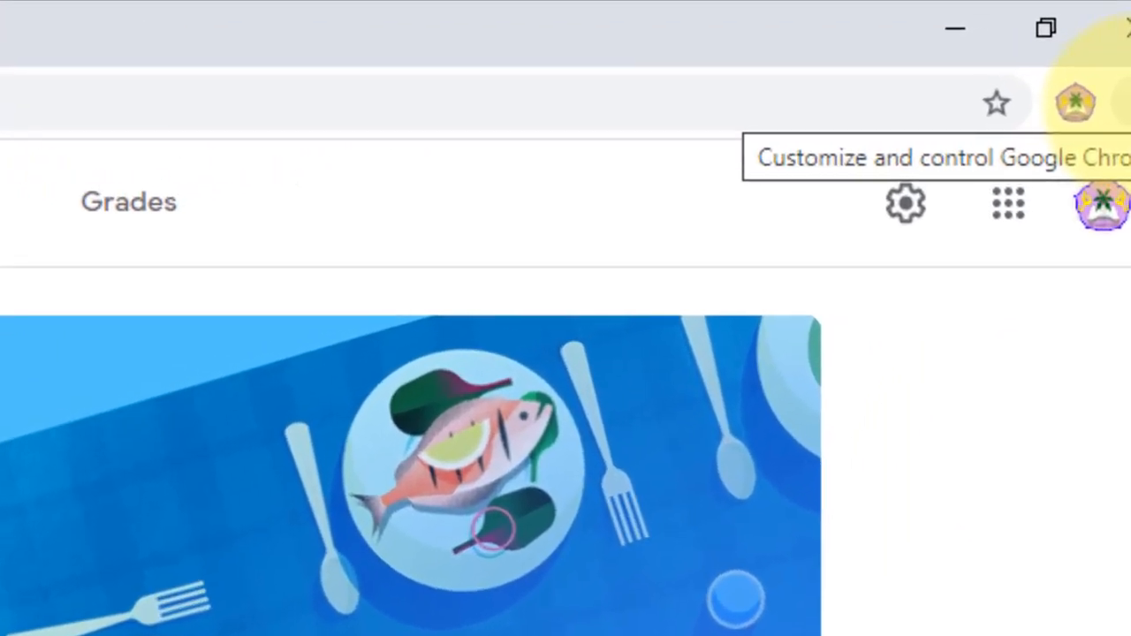
- Open Chrome's Settings in a new tab and expand the Advanced settings at the bottom
left_click(1120, 42)
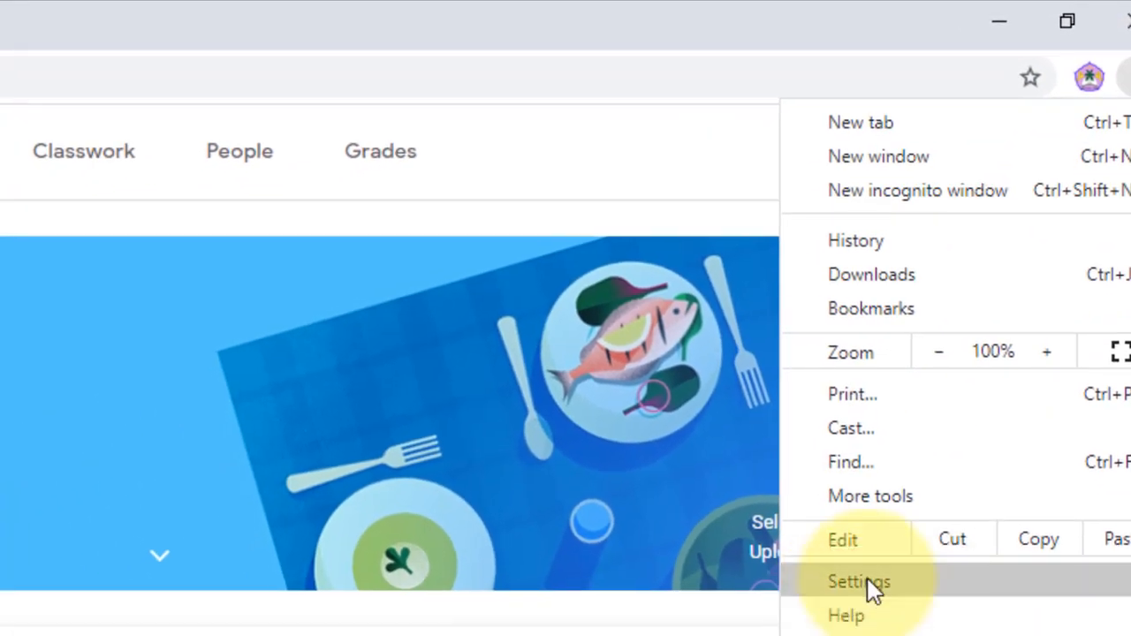
left_click(867, 583)
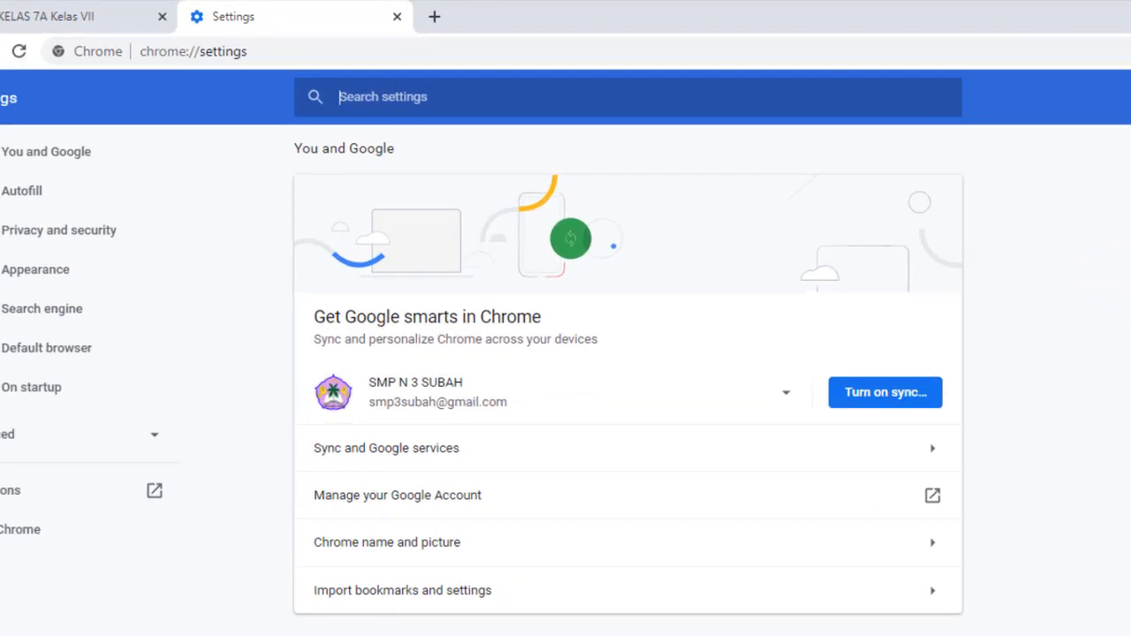
scroll(1124, 237, "down", 3)
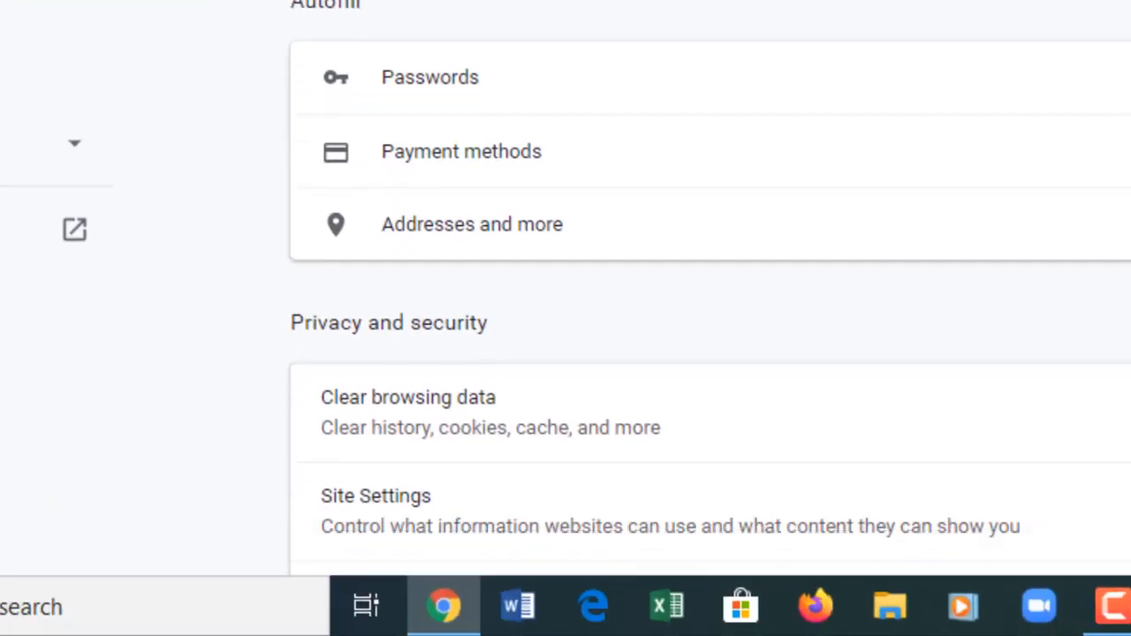
scroll(710, 291, "down", 6)
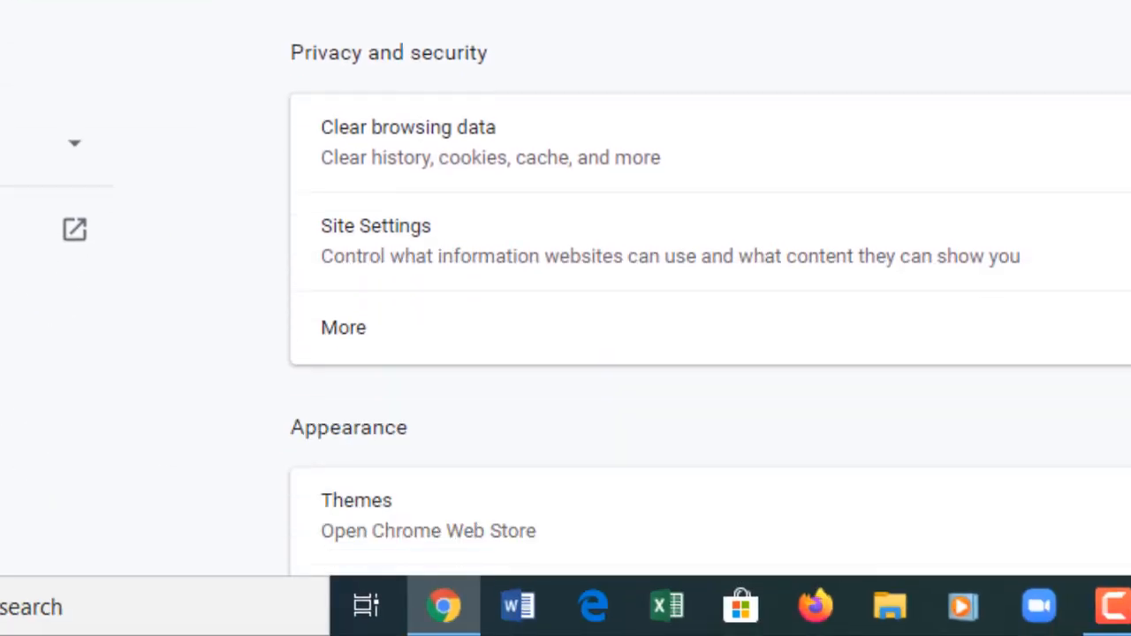
scroll(710, 291, "down", 2)
scroll(709, 292, "down", 7)
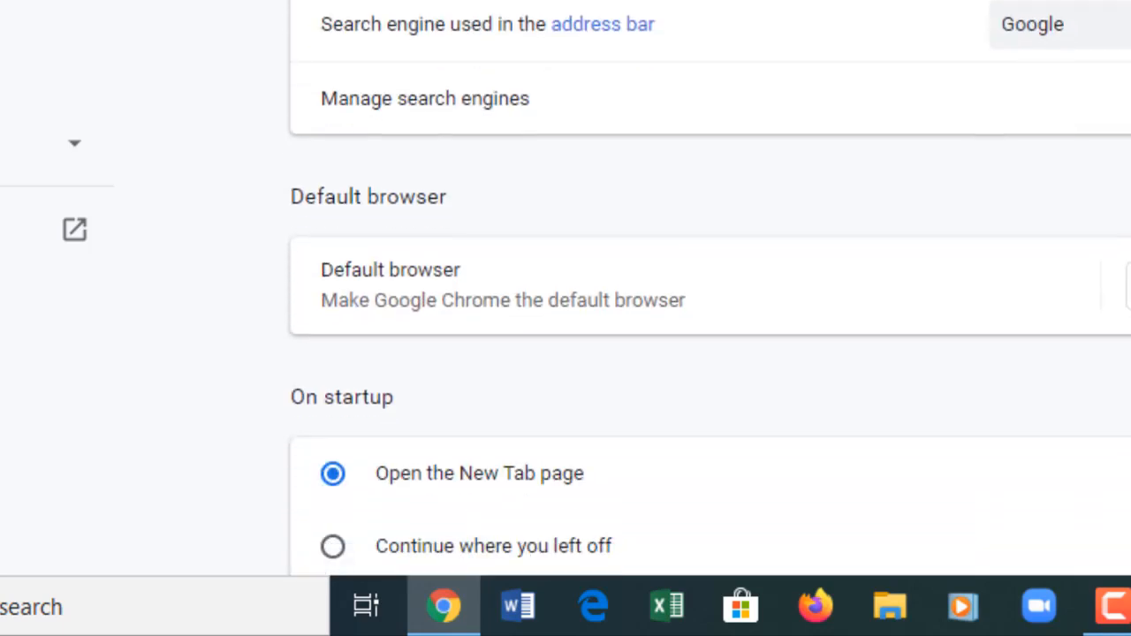
scroll(710, 292, "down", 4)
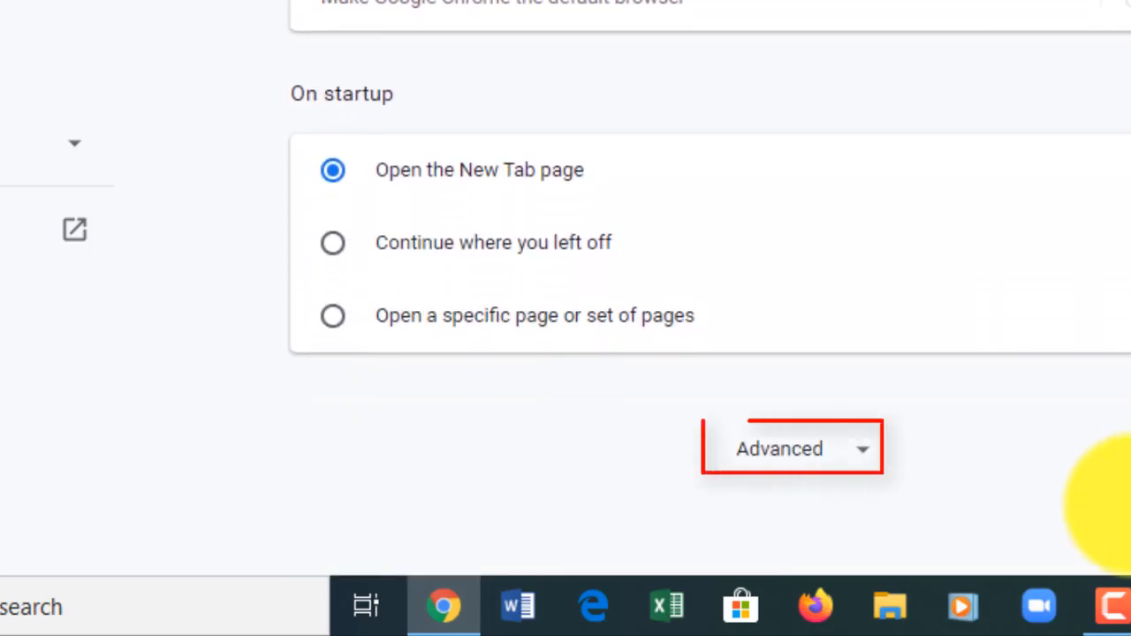
left_click(860, 451)
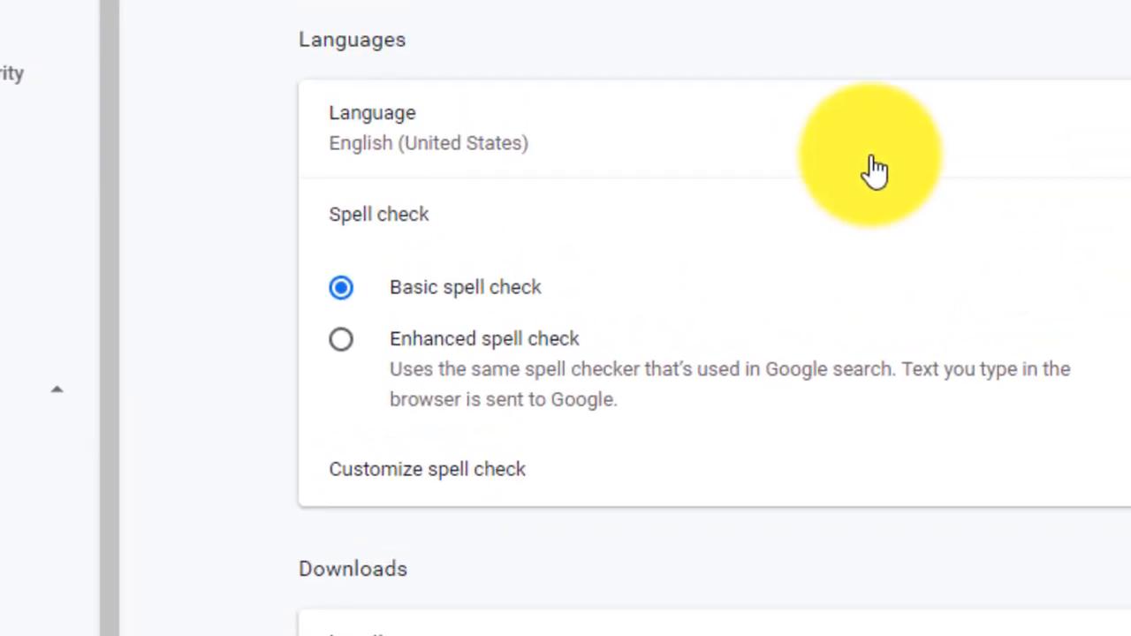
- Expand Languages, open the Add languages list and tick Indonesian - Indonesia
left_click(870, 168)
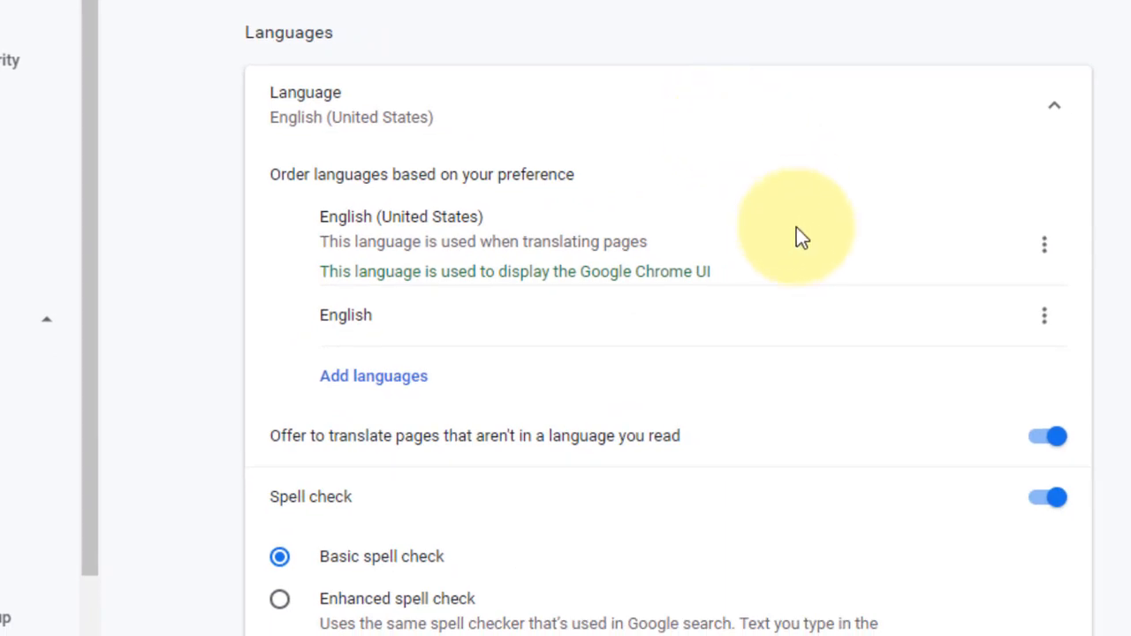
left_click(367, 380)
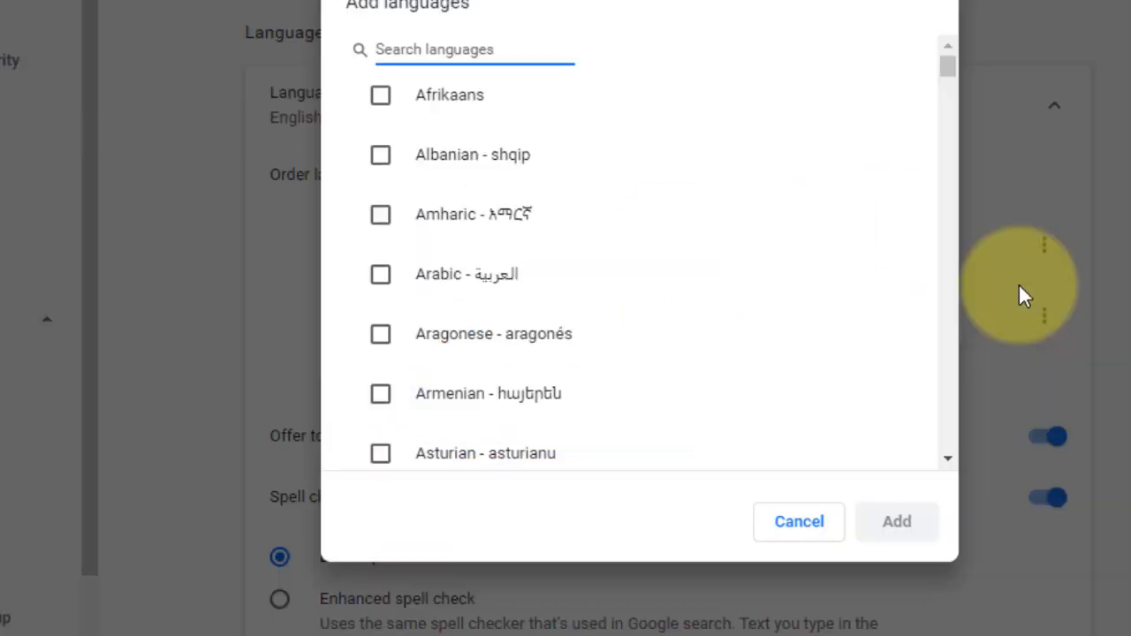
left_click_drag(948, 70, 949, 207)
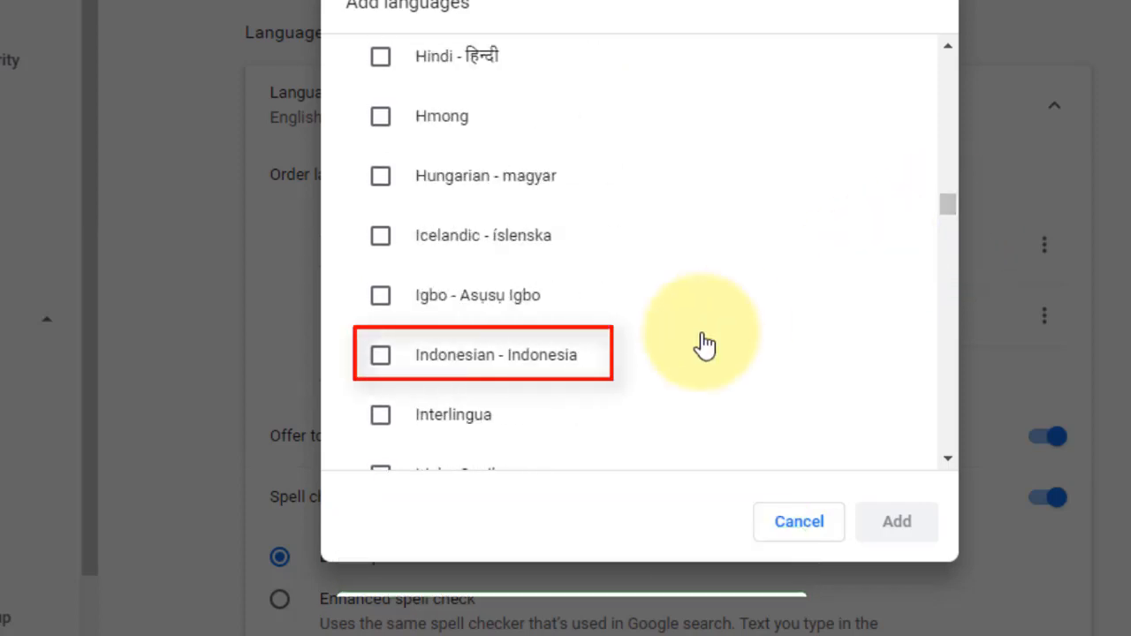
left_click(600, 364)
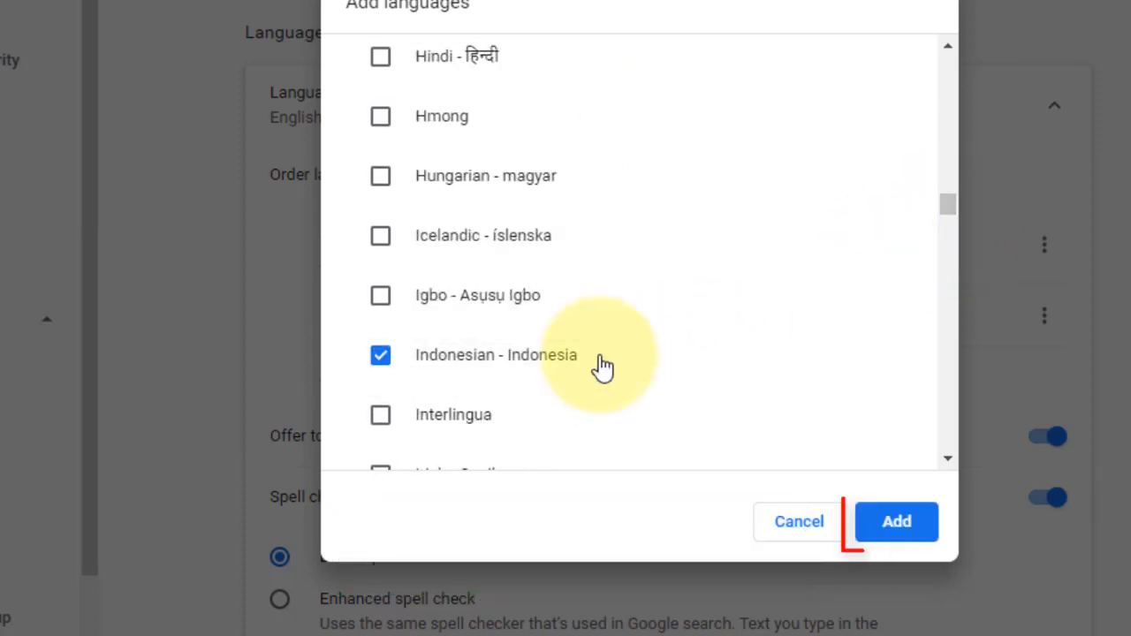
- Add Indonesian to Chrome's languages and move it to the top of the list
left_click(901, 525)
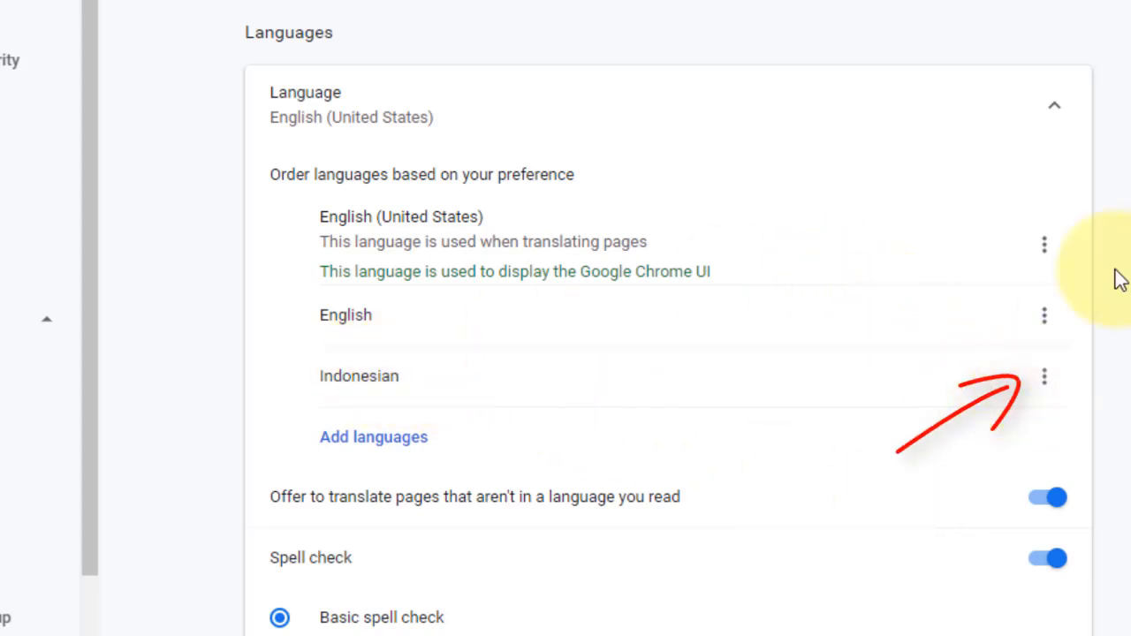
left_click(1044, 381)
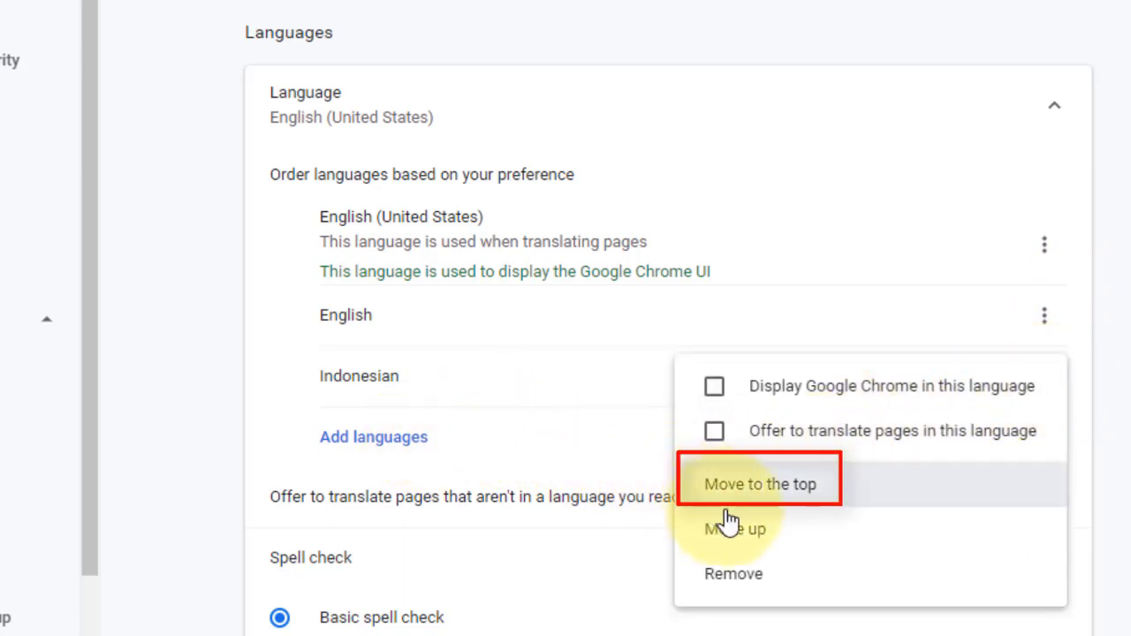
left_click(797, 498)
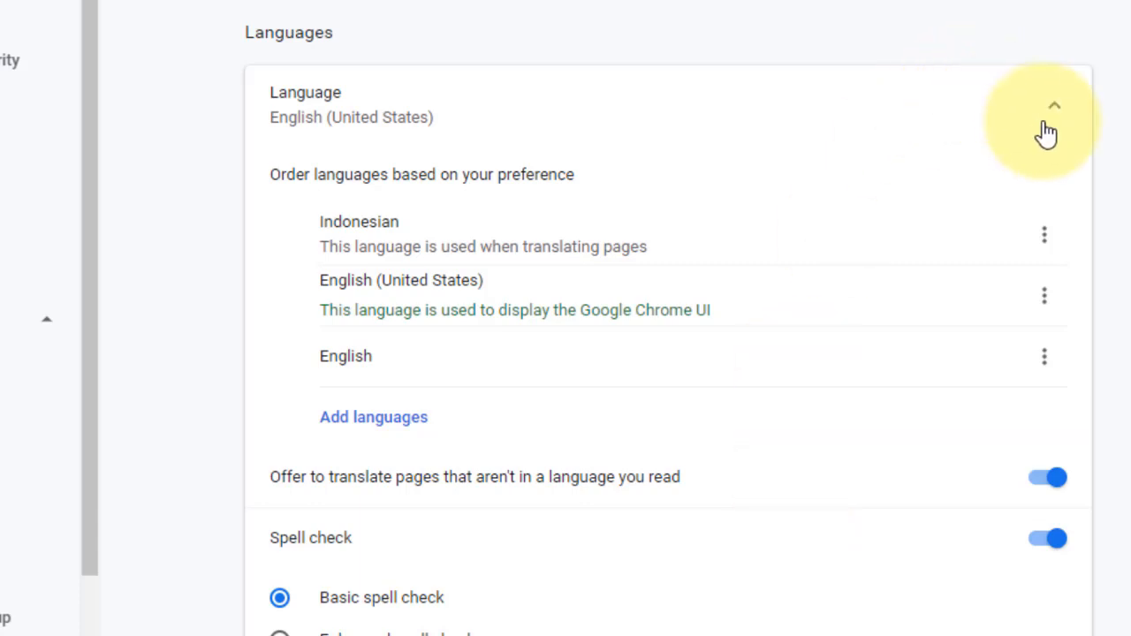
- Turn on spell check for Indonesian
left_click(400, 122)
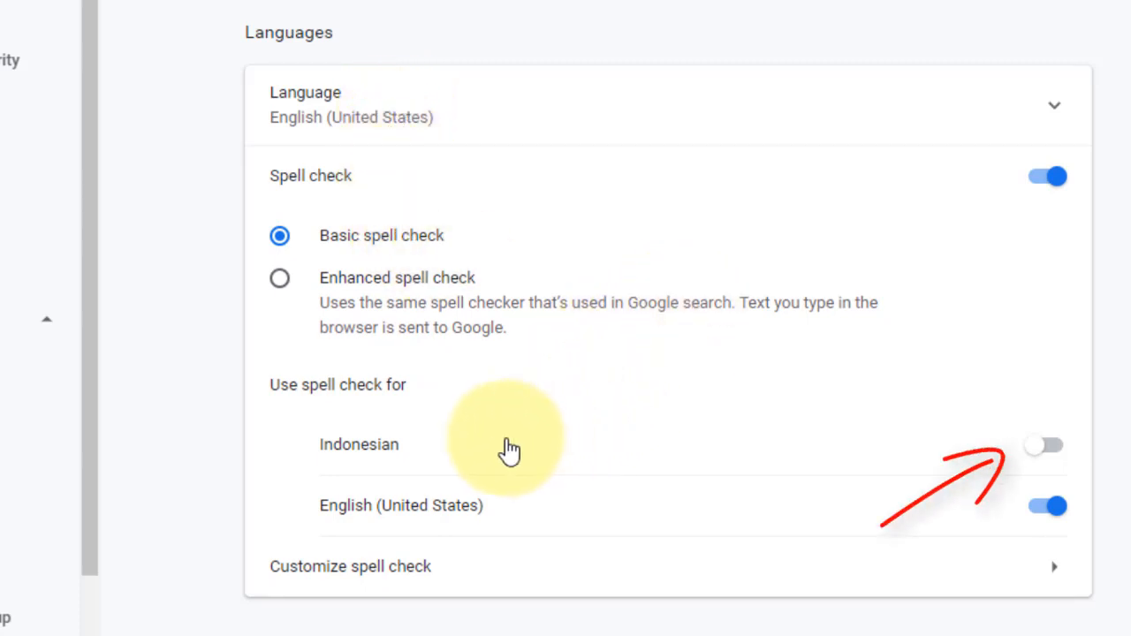
left_click(1060, 454)
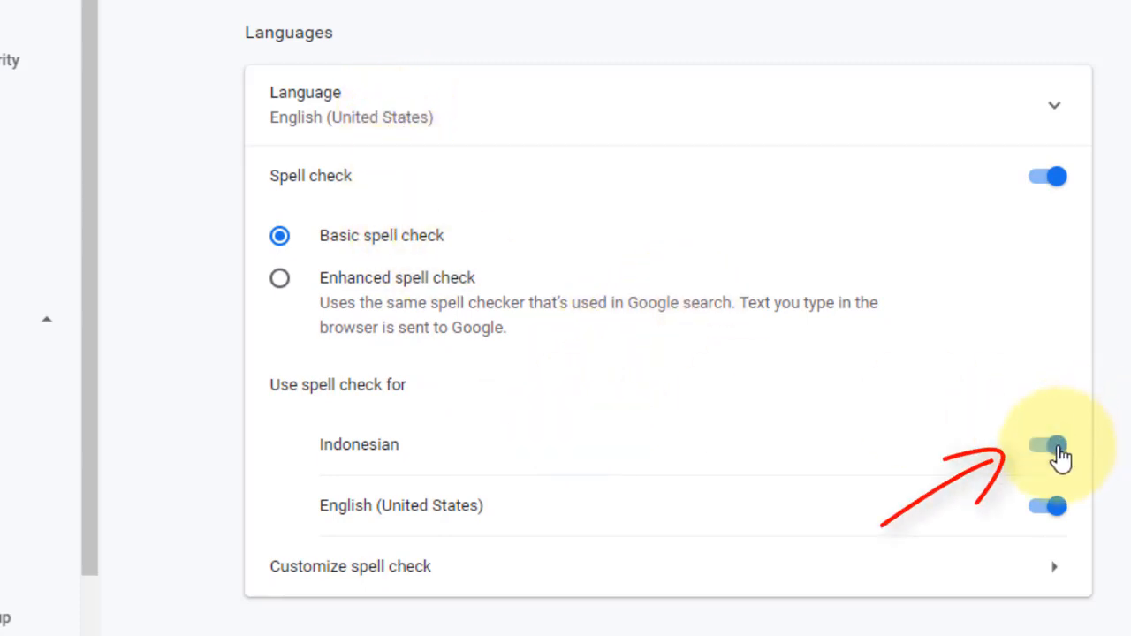
left_click(703, 110)
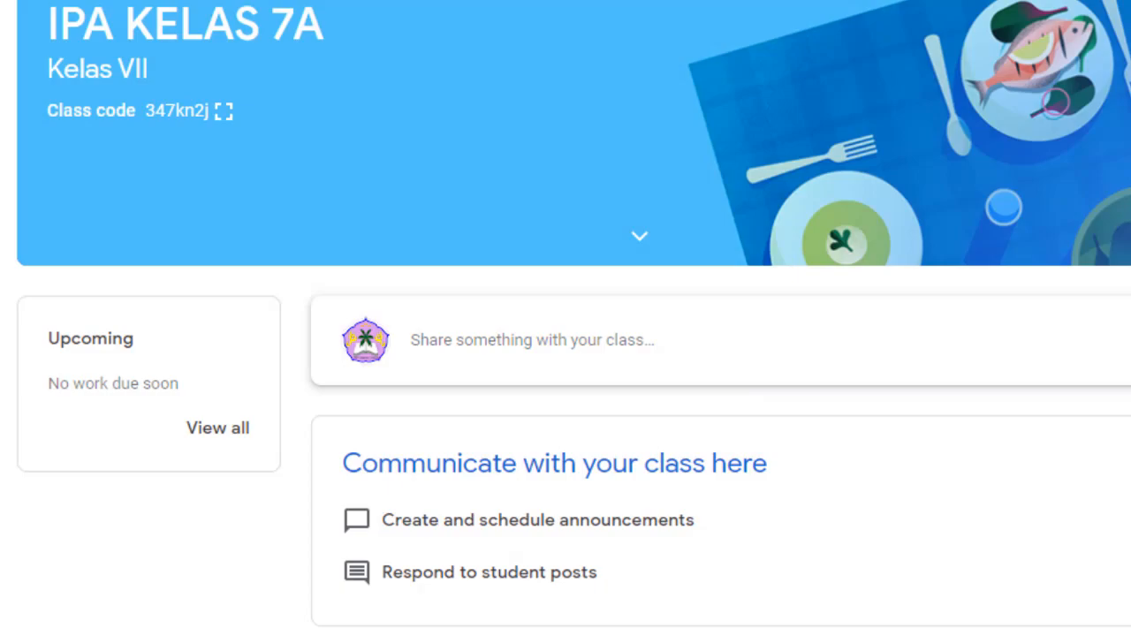
- Reload the IPA KELAS 7A Classroom tab with F5 so it shows in Indonesian
key("F5")
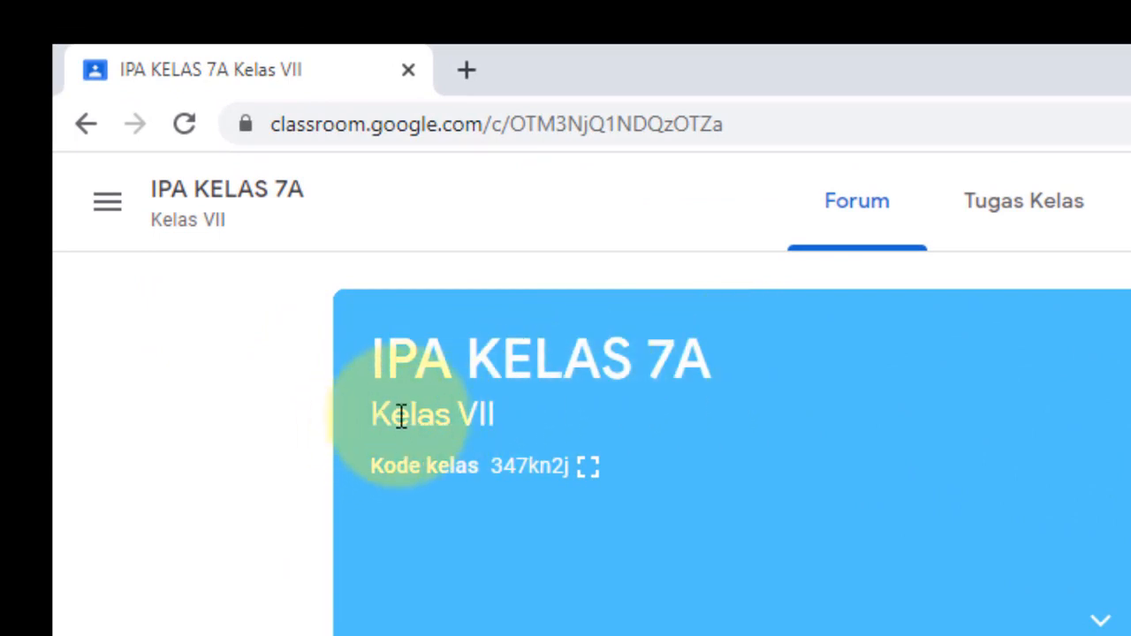
left_click_drag(369, 415, 498, 412)
left_click(477, 523)
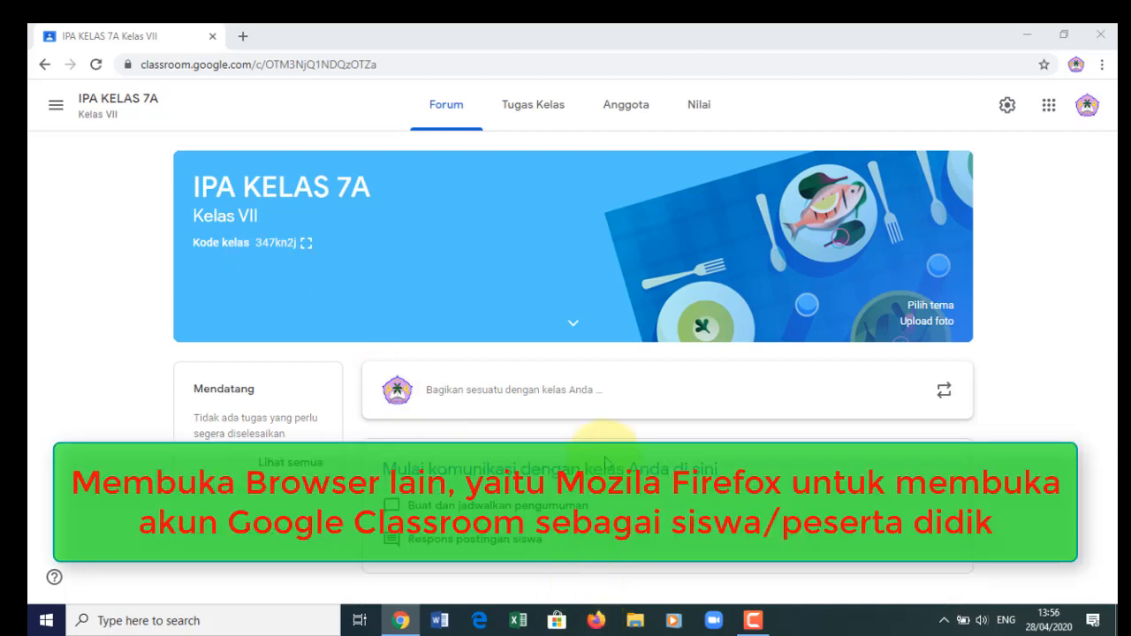
- Launch Firefox from the taskbar as a second browser and bring its blank window forward
left_click(596, 621)
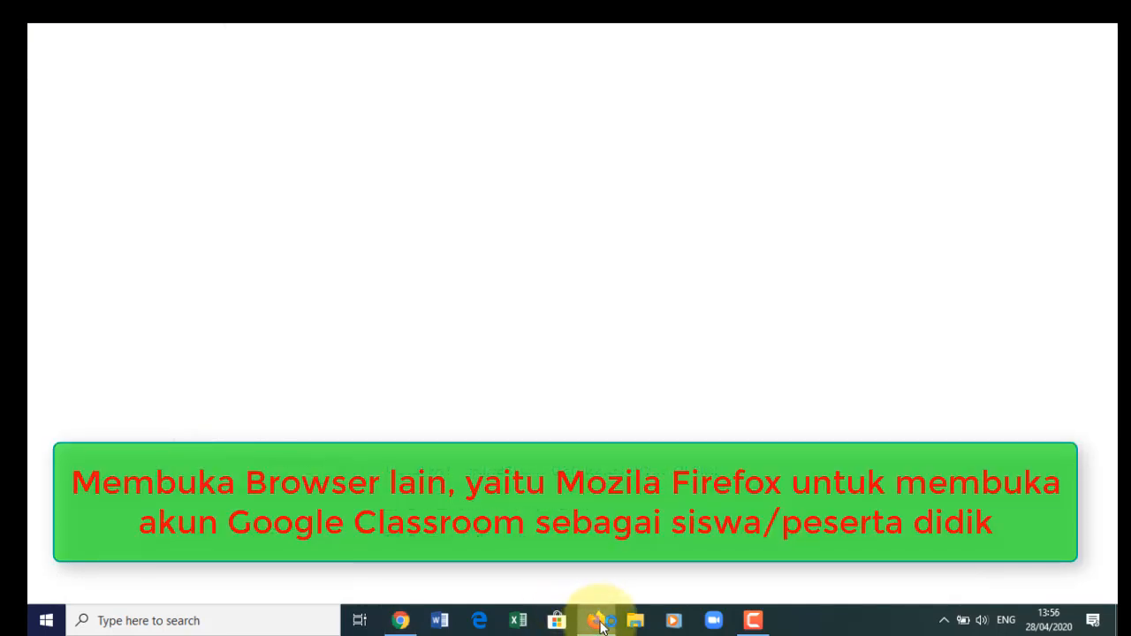
mouse_move(599, 624)
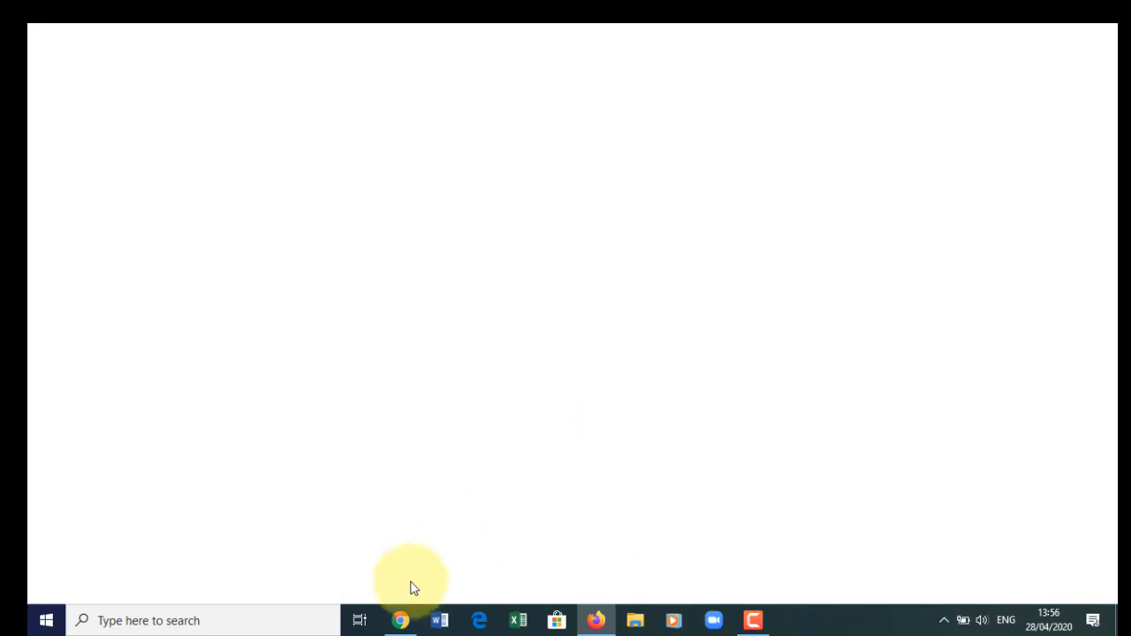
left_click(400, 621)
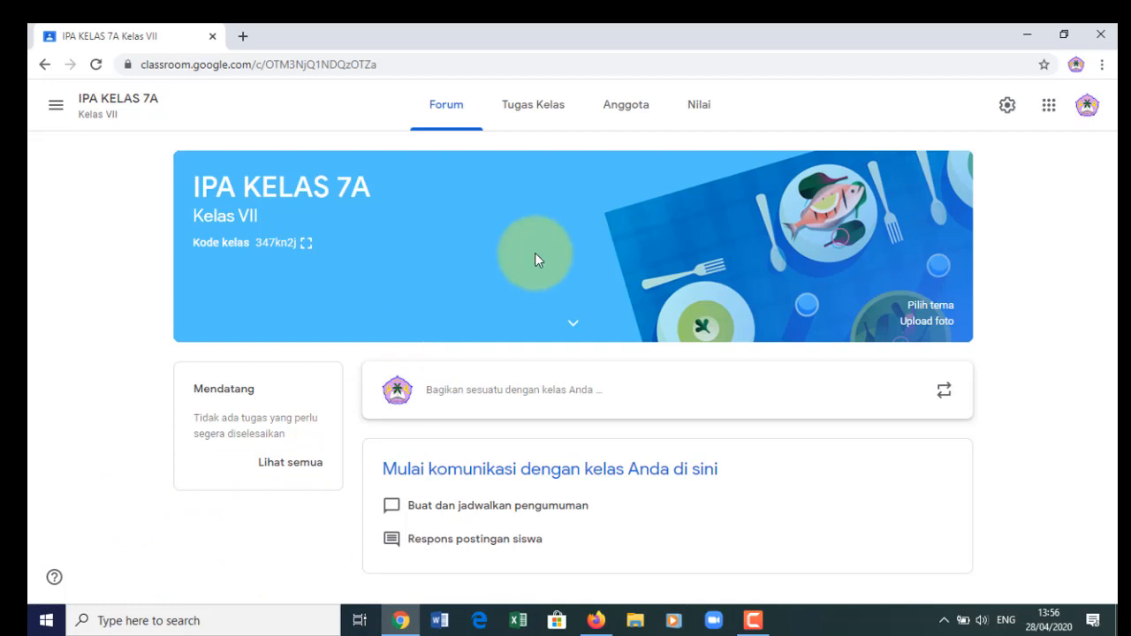
left_click(596, 620)
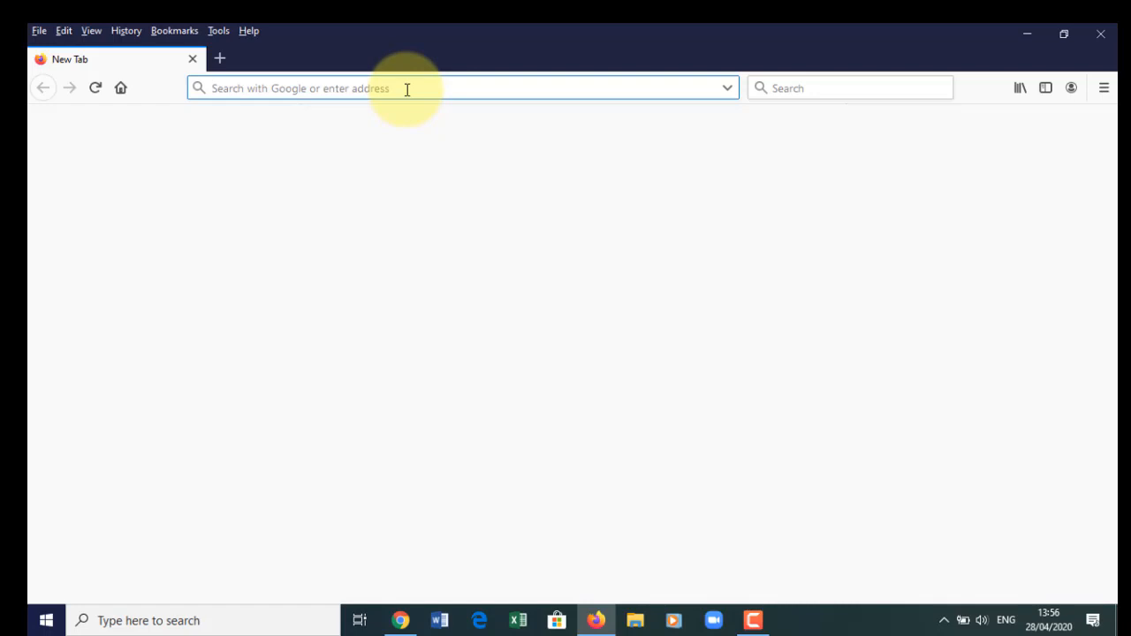
type("www.classroom.google")
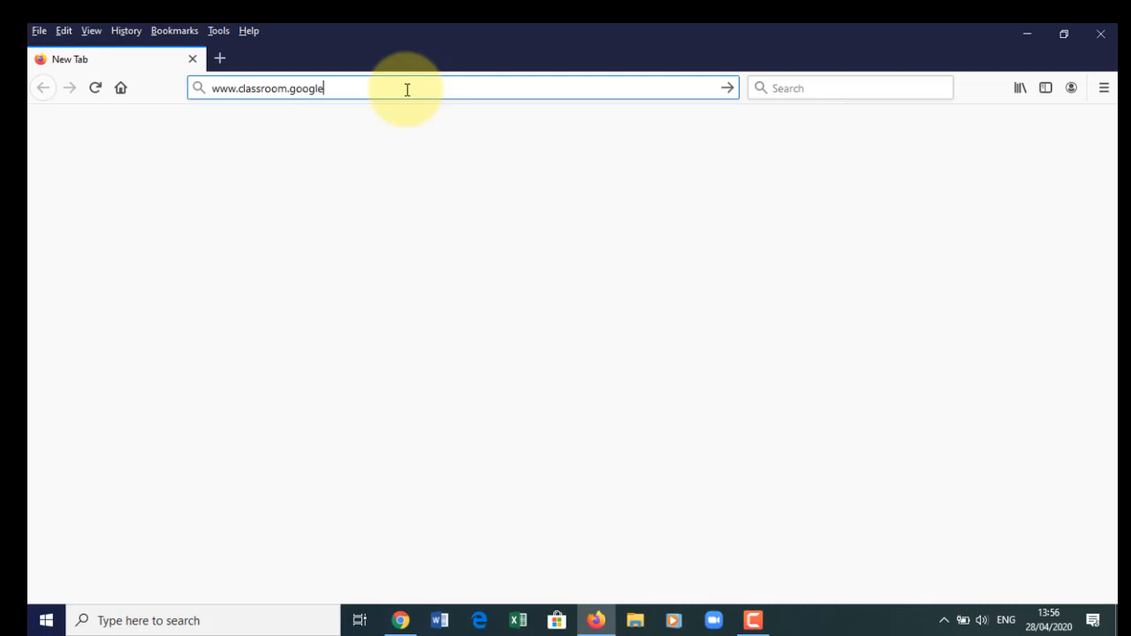
type(".com")
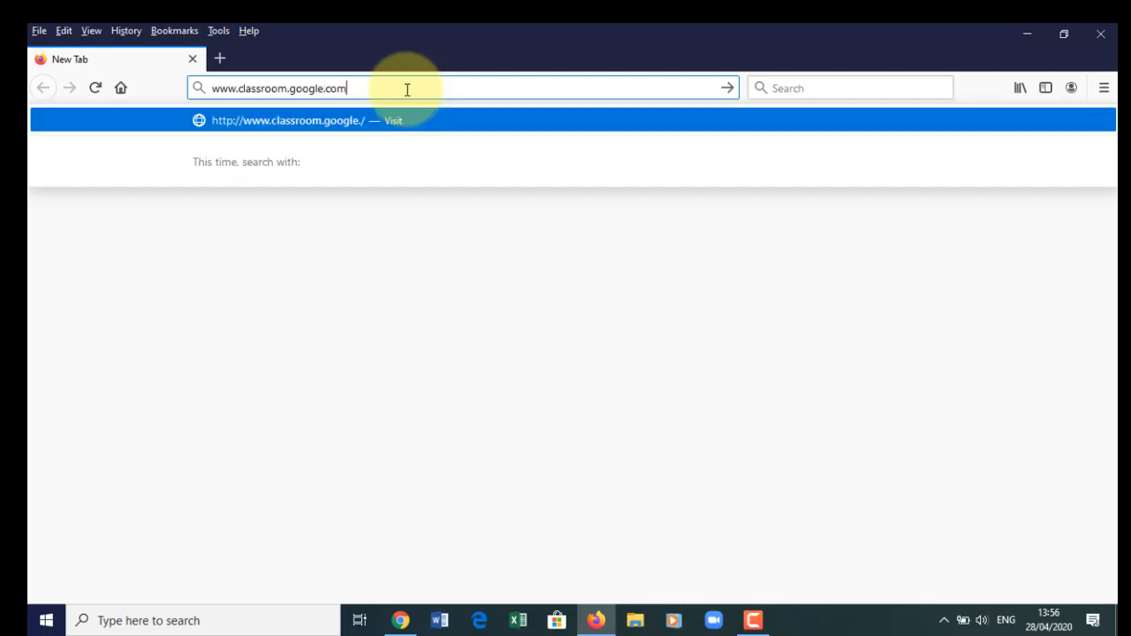
key("Return")
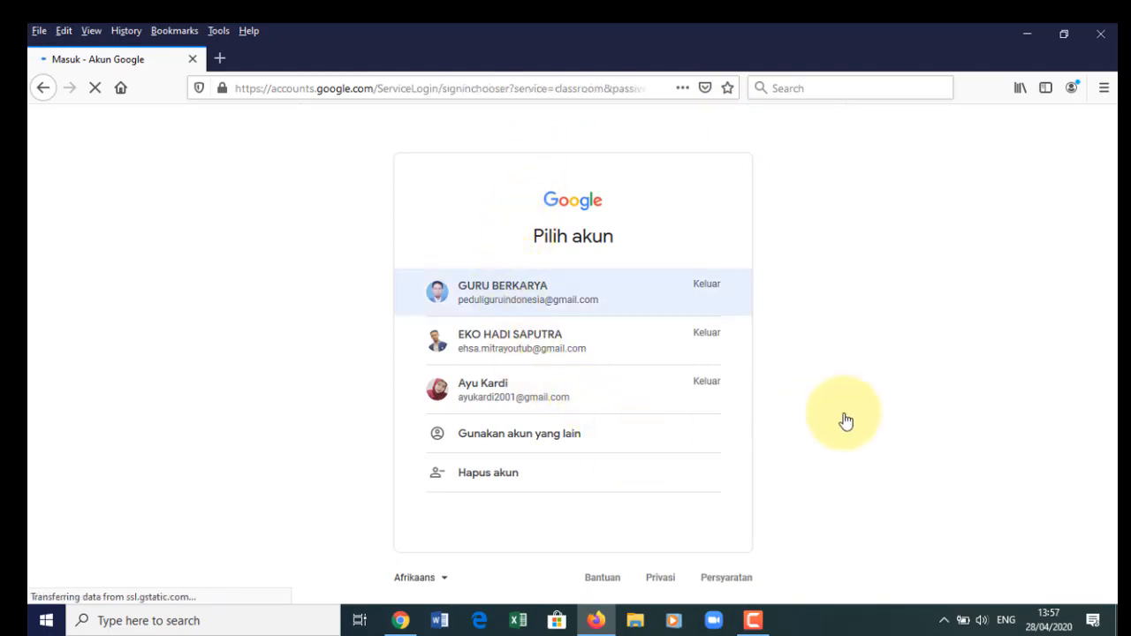
left_click(538, 343)
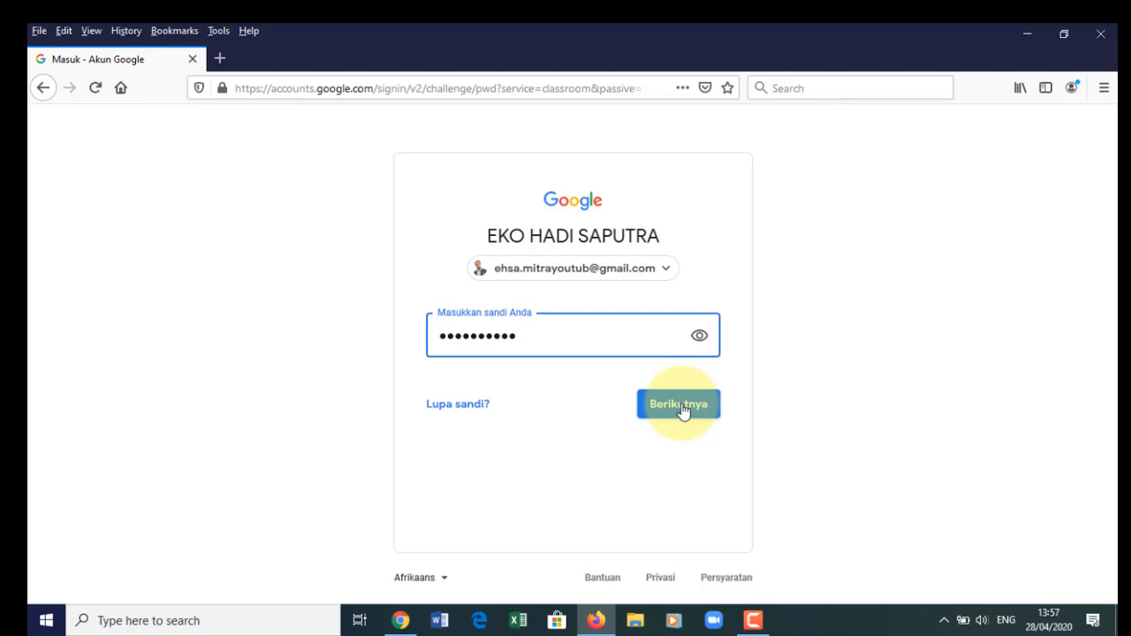
left_click(680, 407)
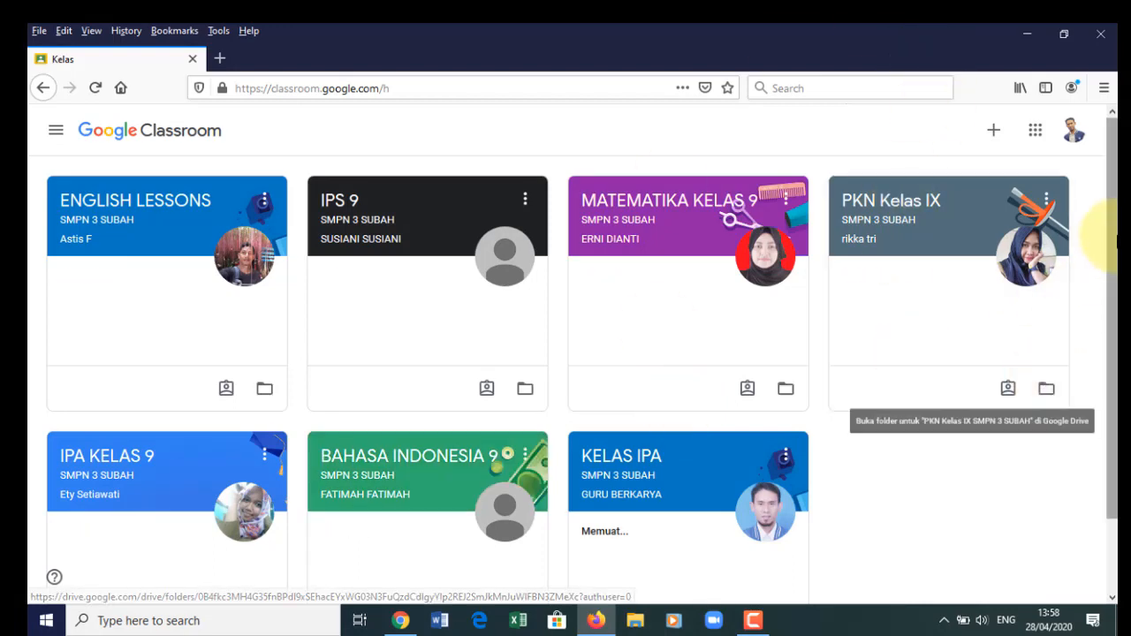
- Scroll the student's class list, then return to the teacher's IPA KELAS 7A page in Chrome
left_click_drag(1115, 240, 1101, 151)
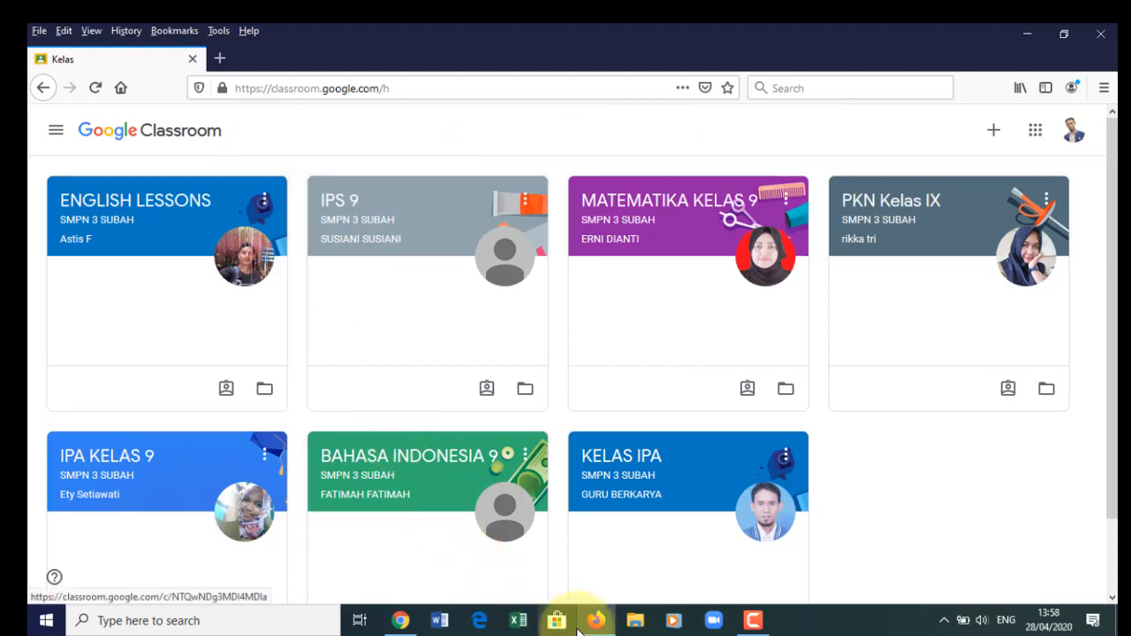
left_click(400, 621)
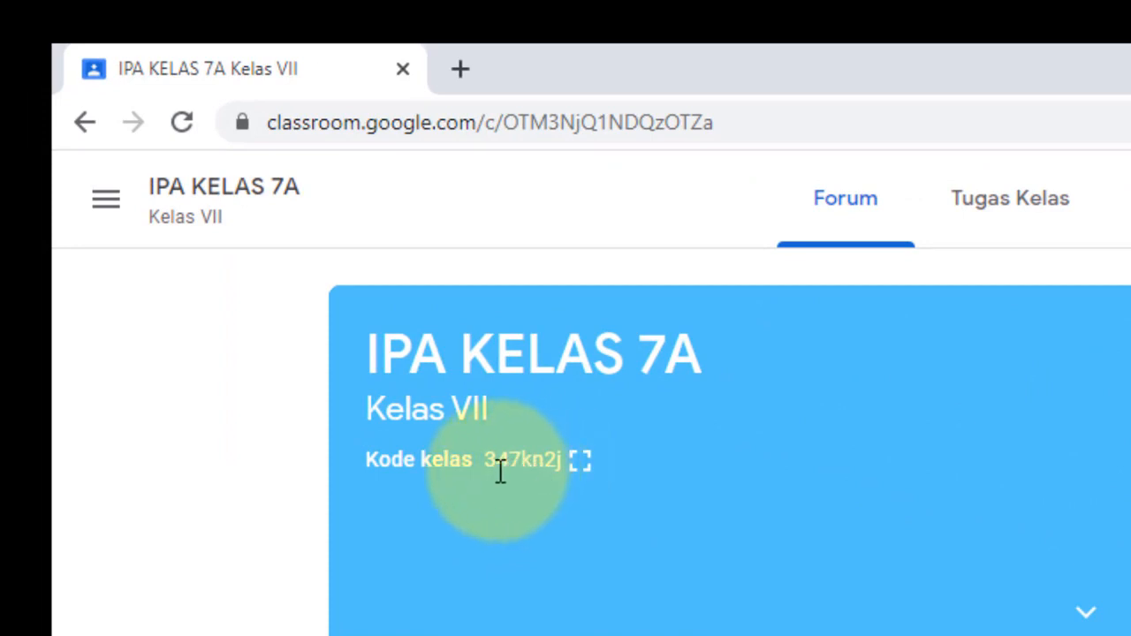
- Enlarge the IPA KELAS 7A class code, copy it, and close the enlarged view
left_click(582, 461)
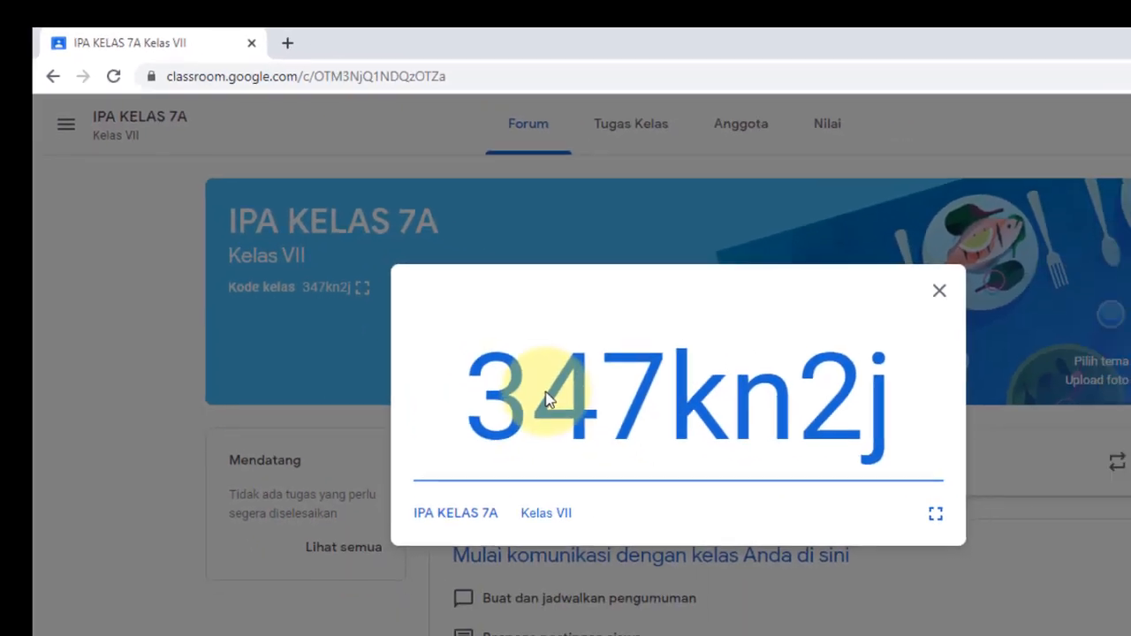
left_click_drag(475, 404, 912, 417)
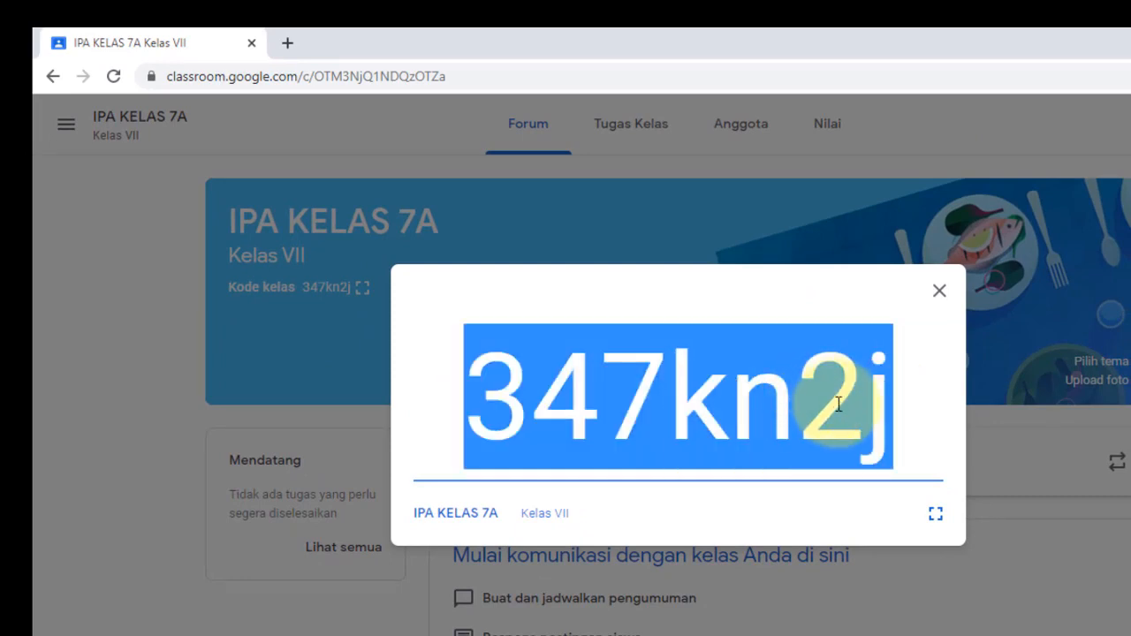
right_click(806, 392)
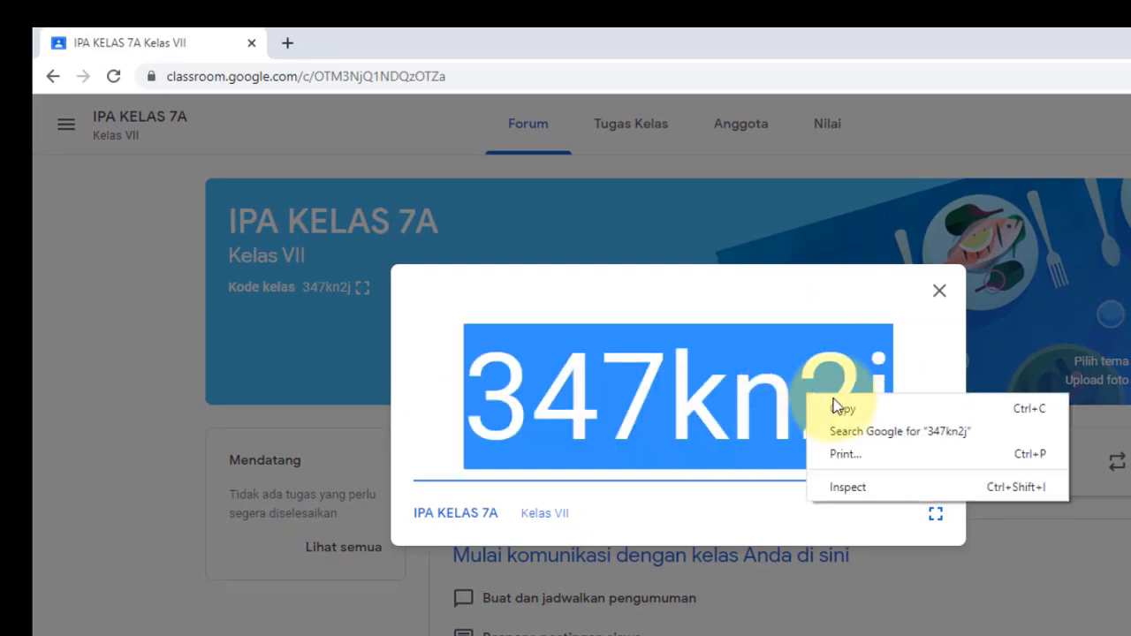
left_click(854, 412)
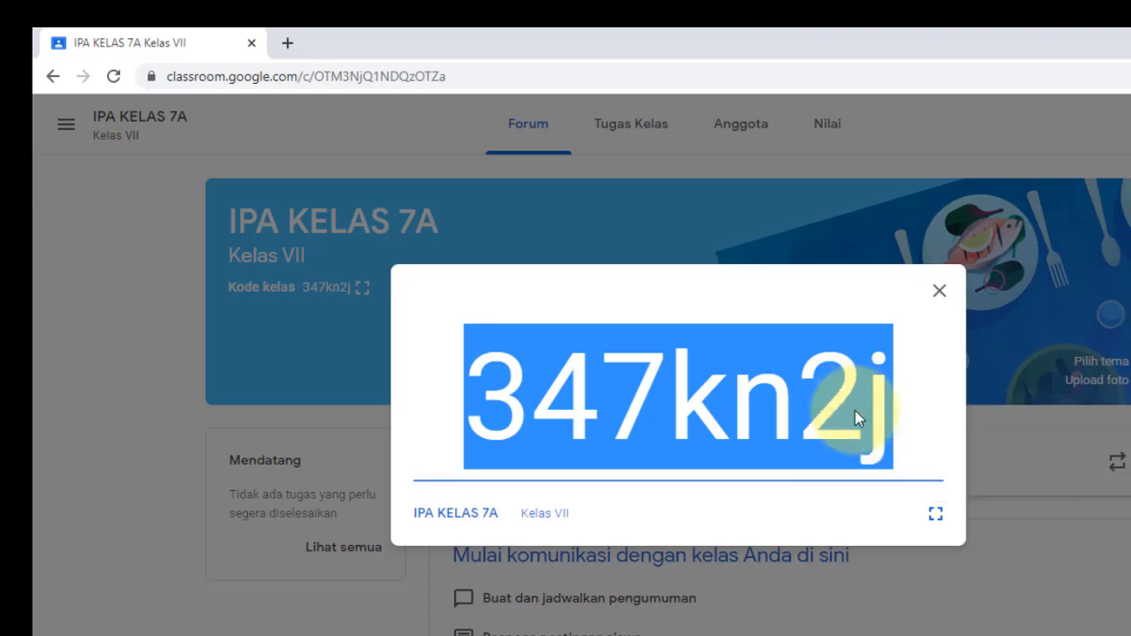
left_click(940, 294)
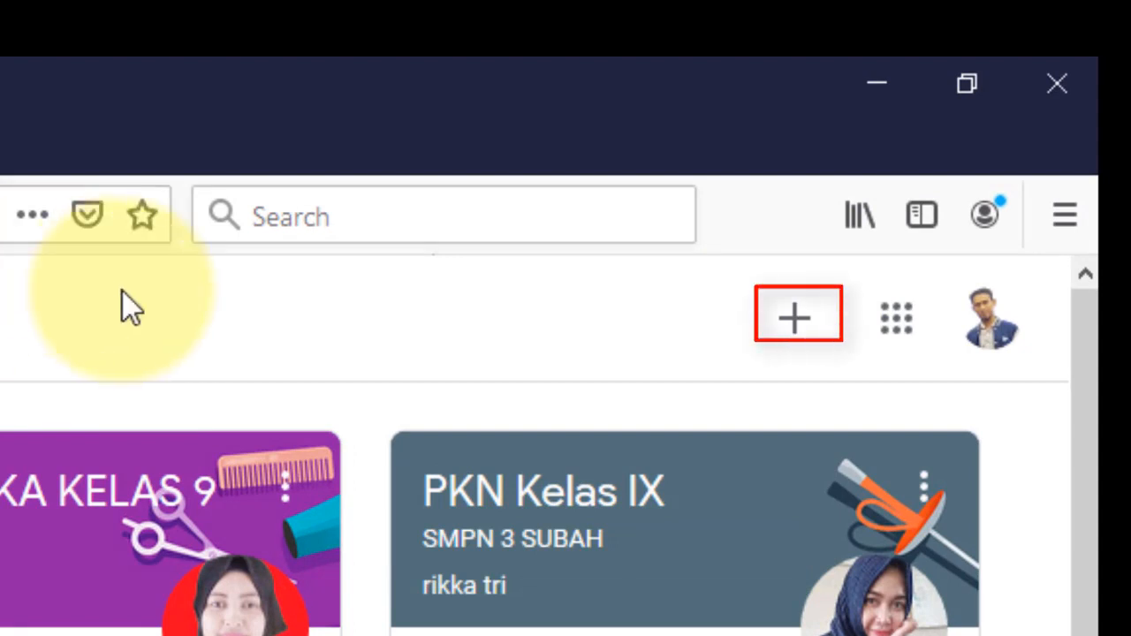
- Join the class through Gabung ke kelas by pasting the copied code into Kode kelas
left_click(793, 329)
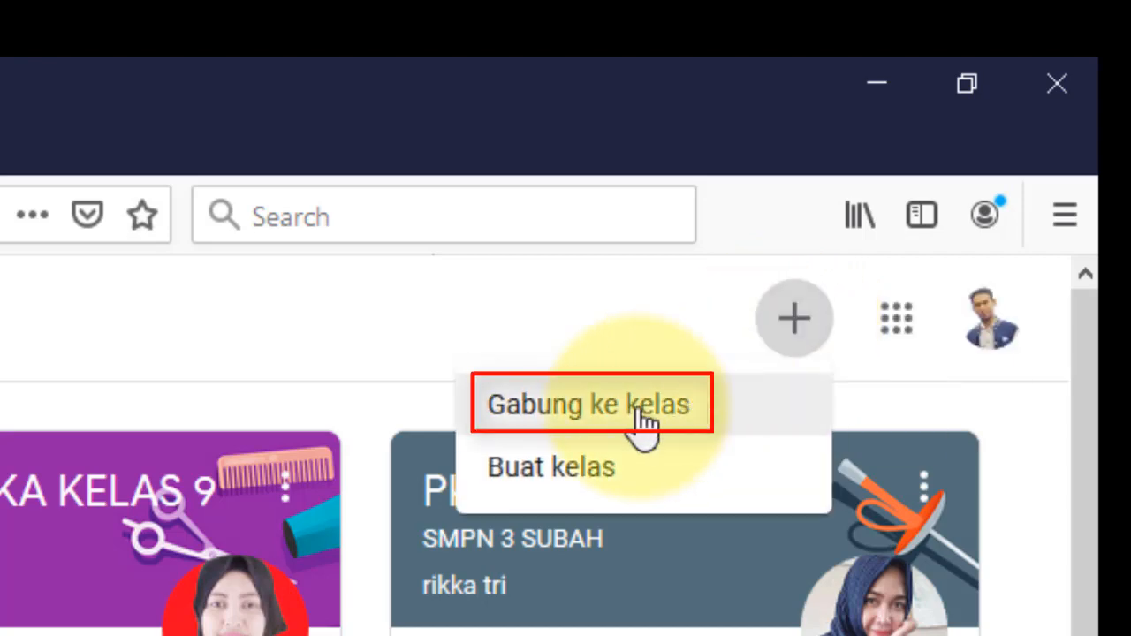
left_click(642, 420)
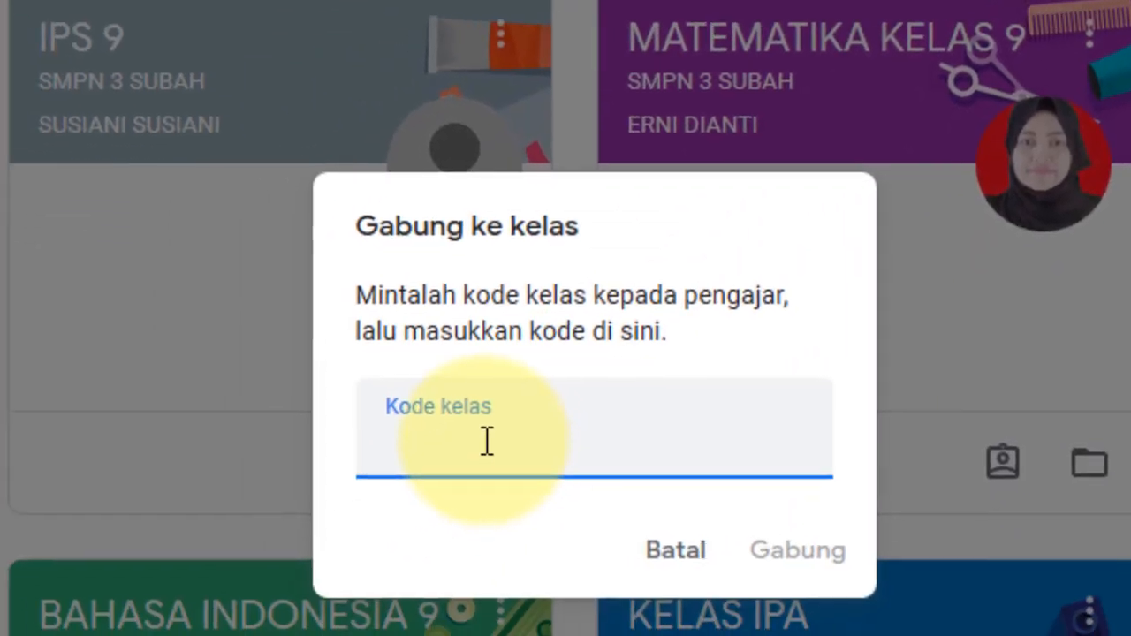
right_click(489, 440)
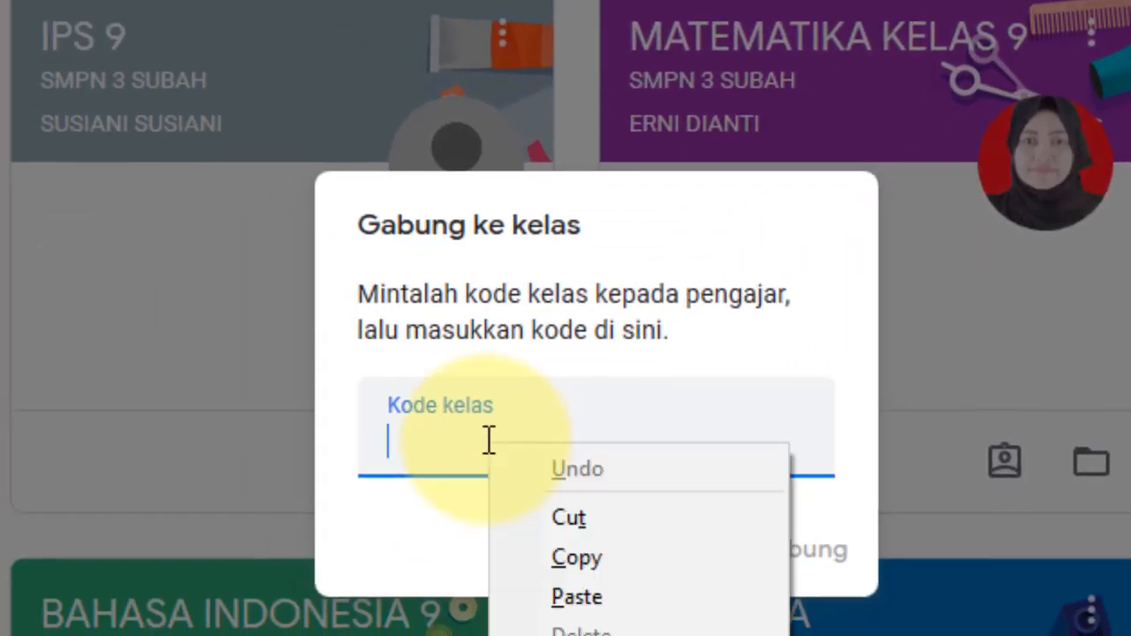
left_click(585, 597)
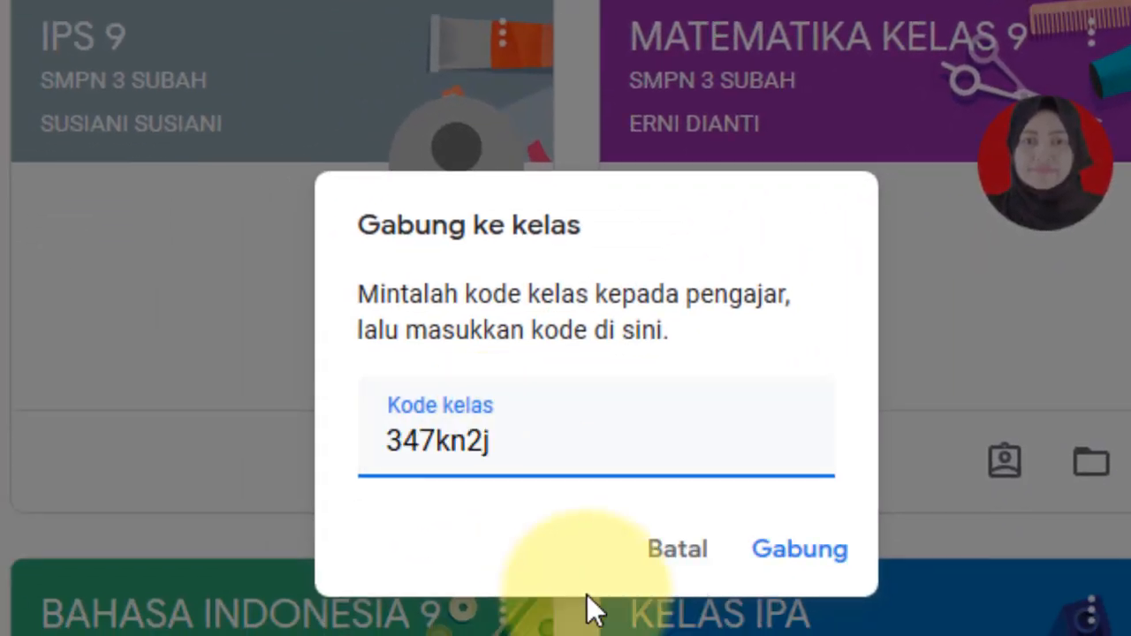
left_click(799, 552)
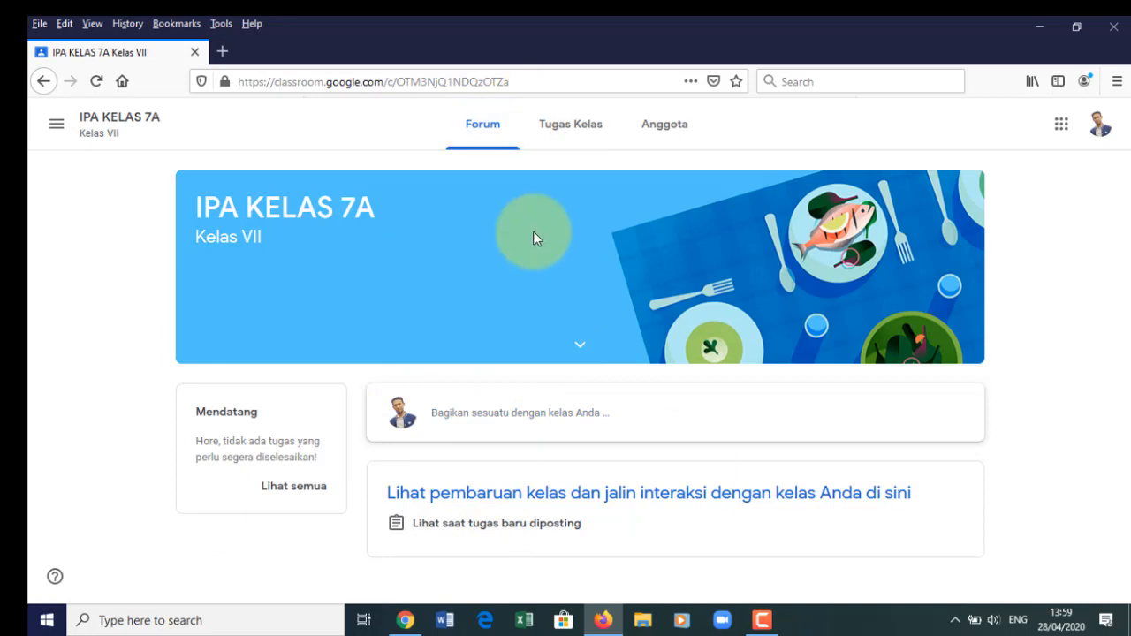
- Switch back to the Chrome window showing the teacher's IPA KELAS 7A Forum
left_click(406, 620)
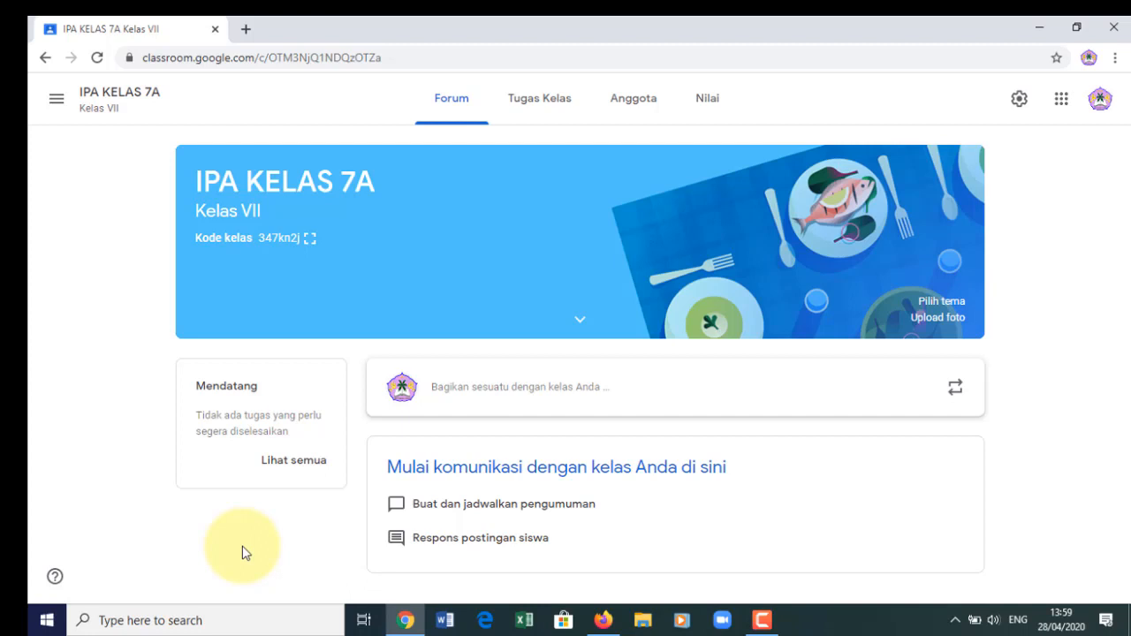
- View the empty Tugas Kelas page, then move via Forum to the Anggota members list
left_click(542, 110)
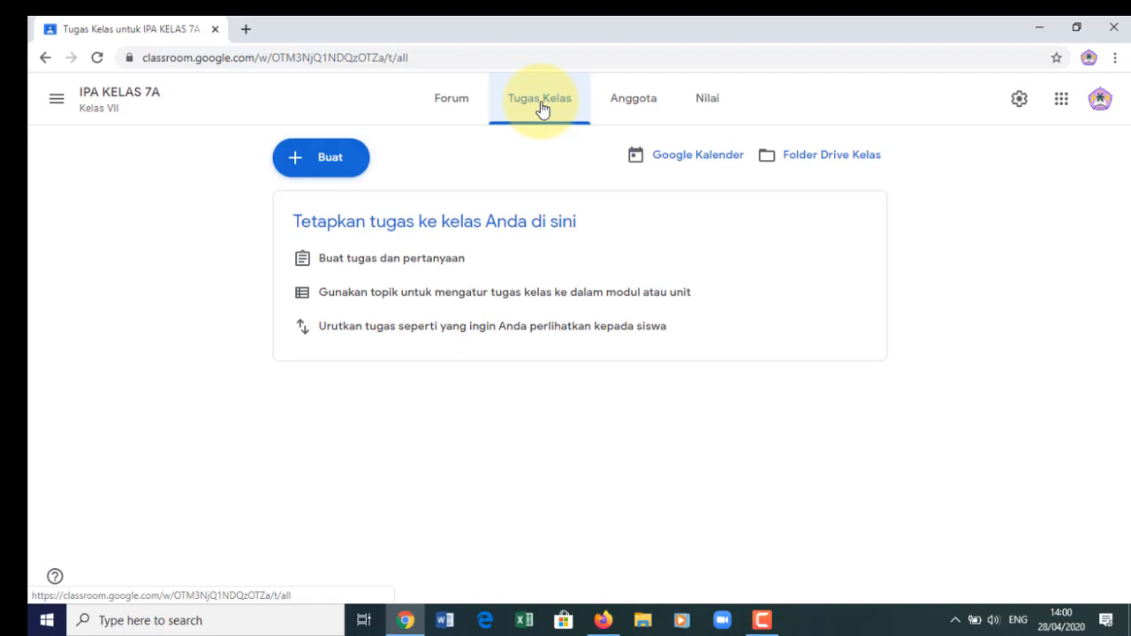
left_click(451, 104)
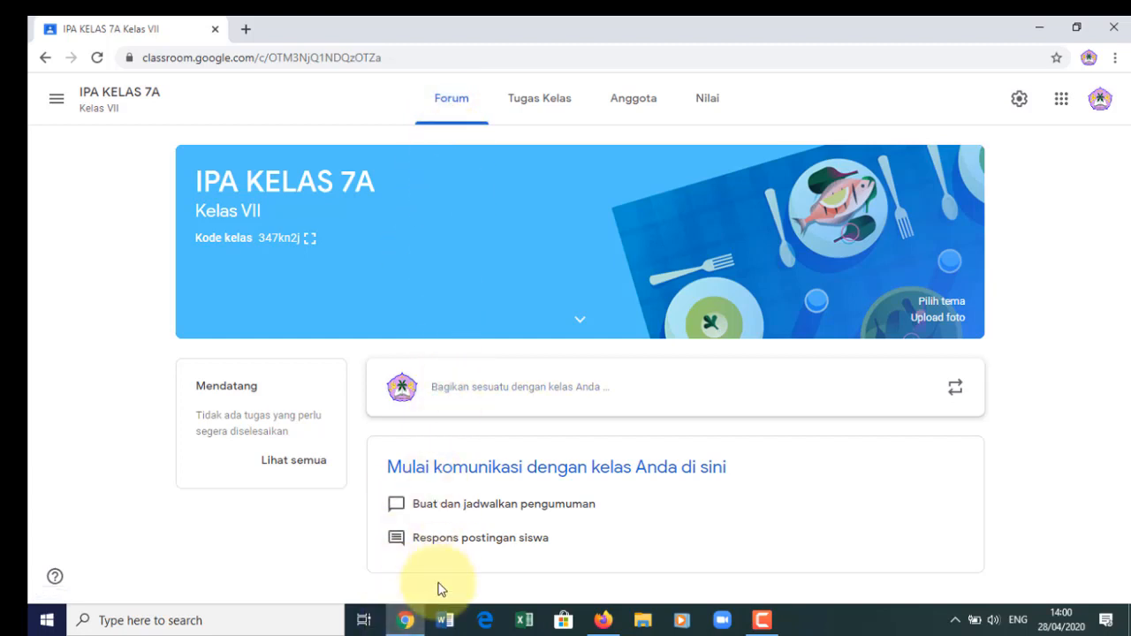
left_click(638, 106)
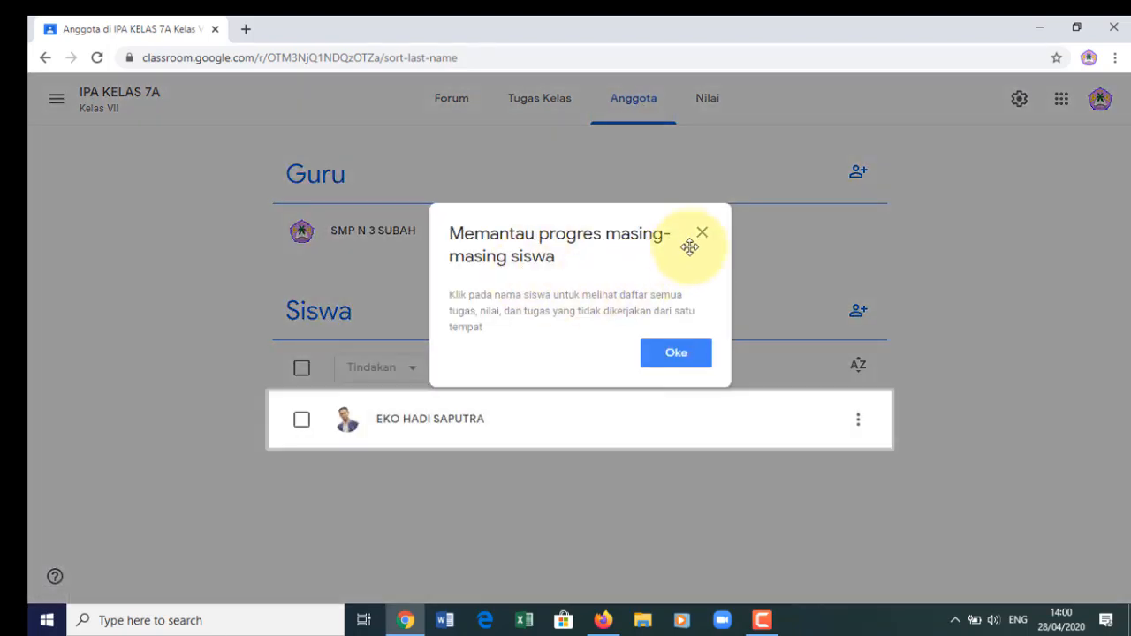
- Dismiss the progress tip, check the empty Nilai gradebook, and return to Forum
left_click(701, 234)
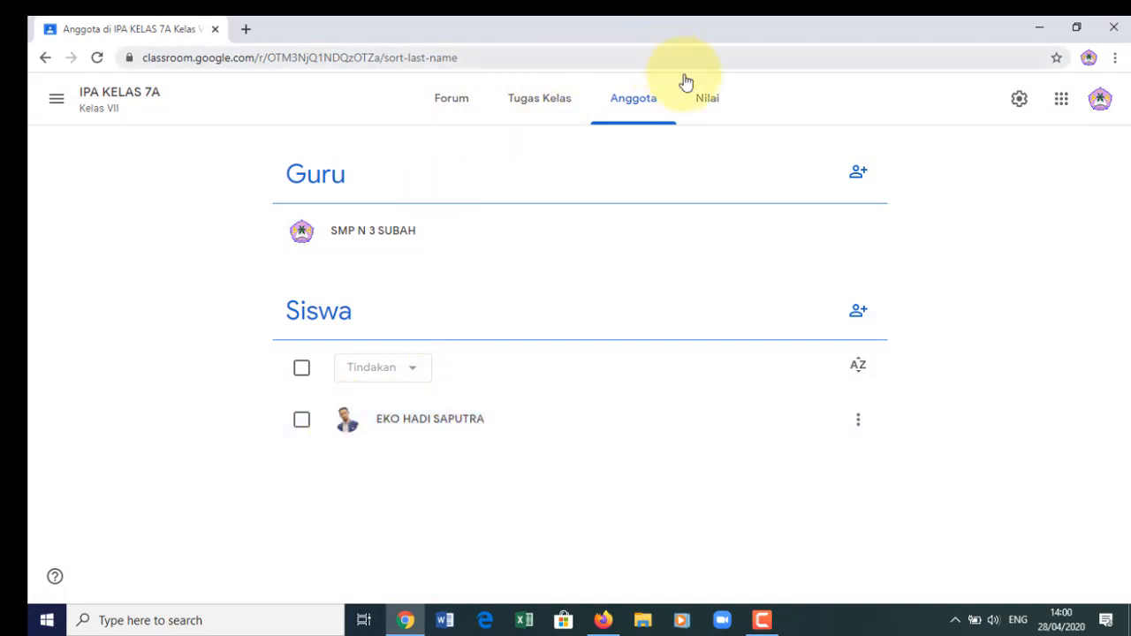
left_click(714, 108)
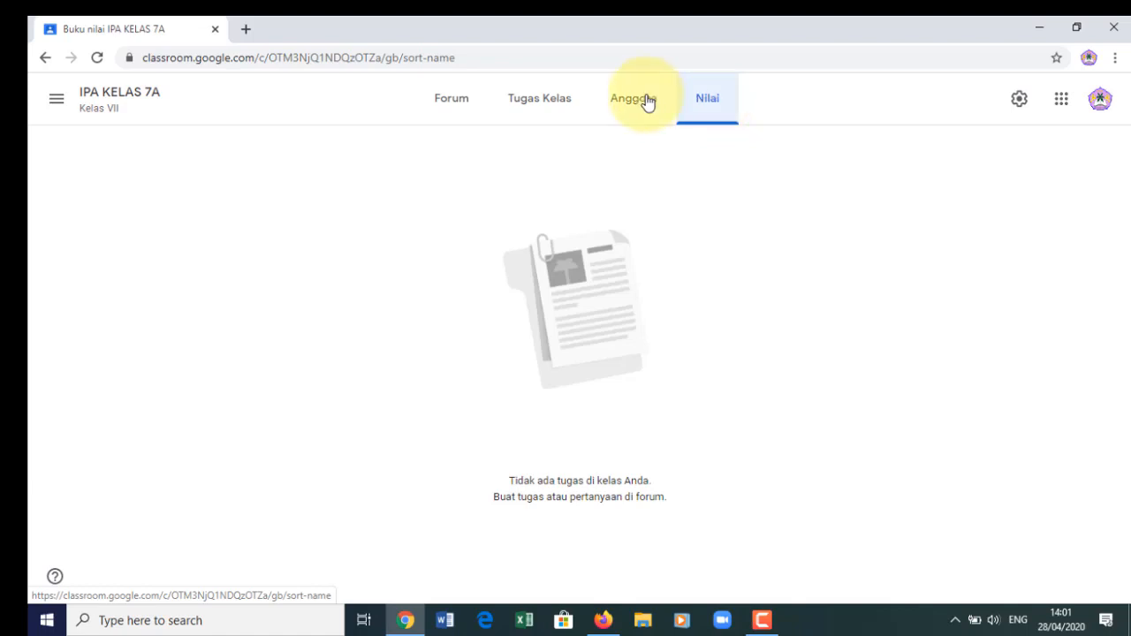
left_click(462, 102)
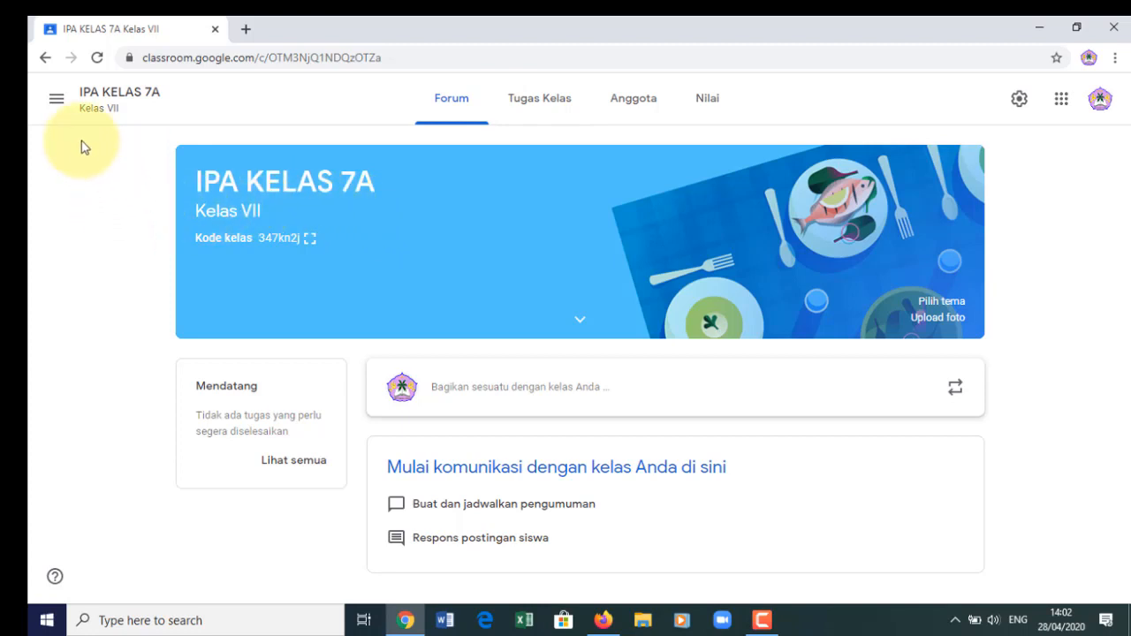
- Go to the Kelas home page from the menu and choose Buat kelas
left_click(57, 104)
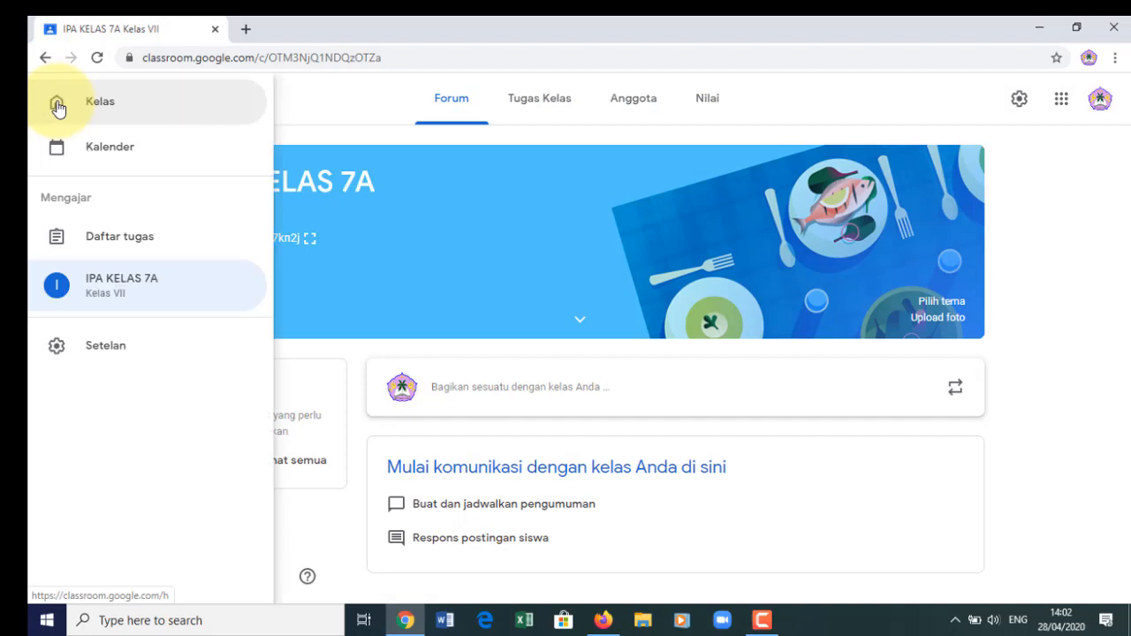
left_click(123, 112)
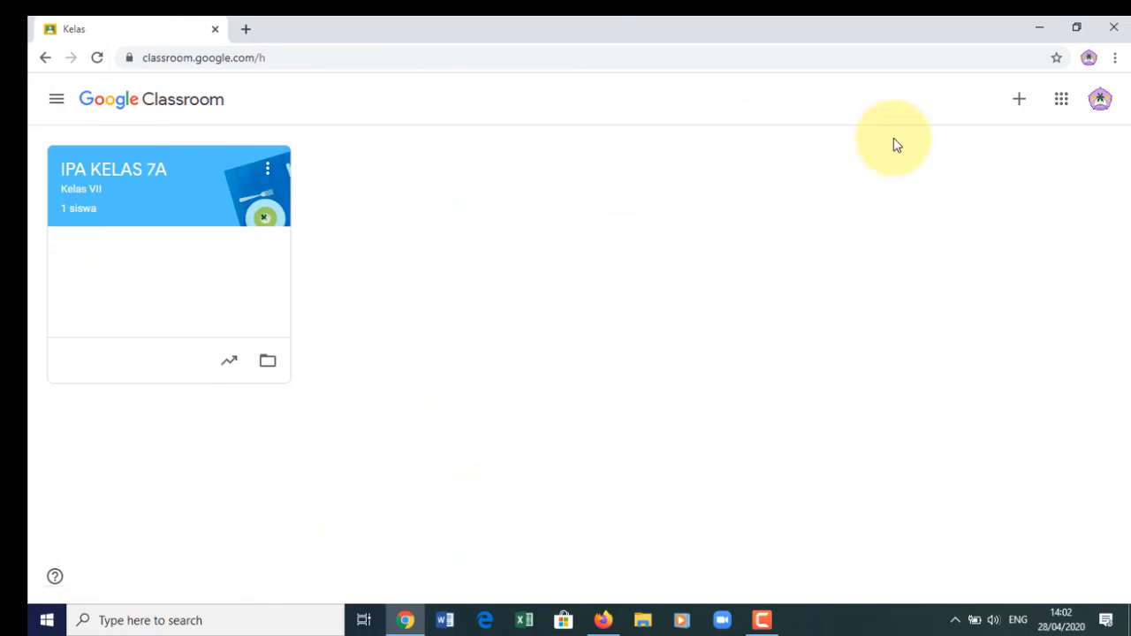
left_click(1019, 103)
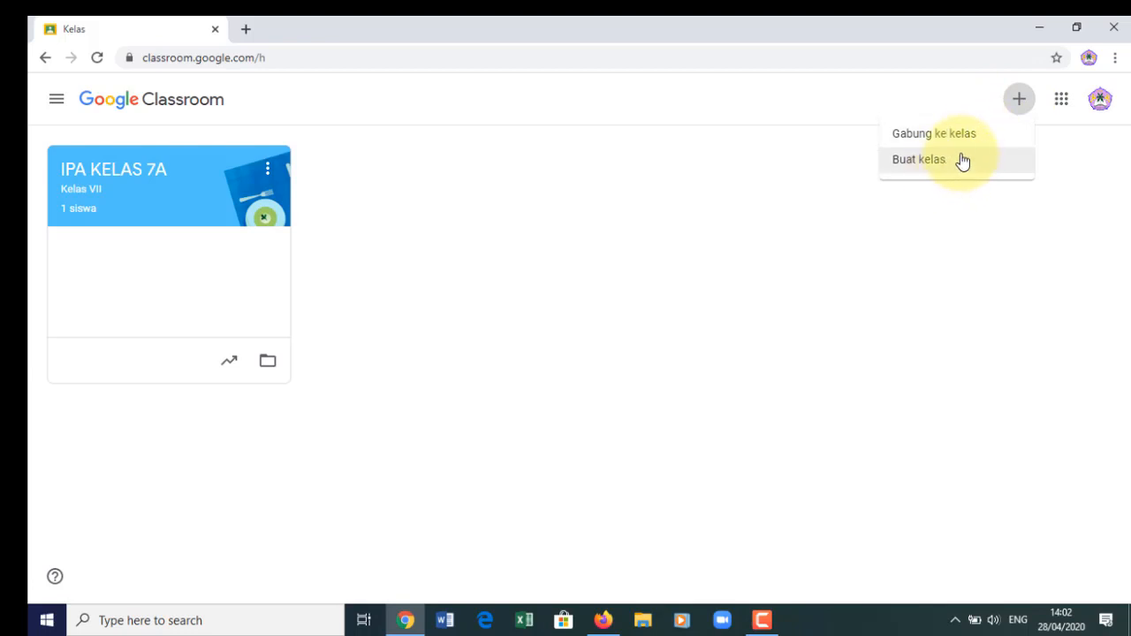
left_click(948, 171)
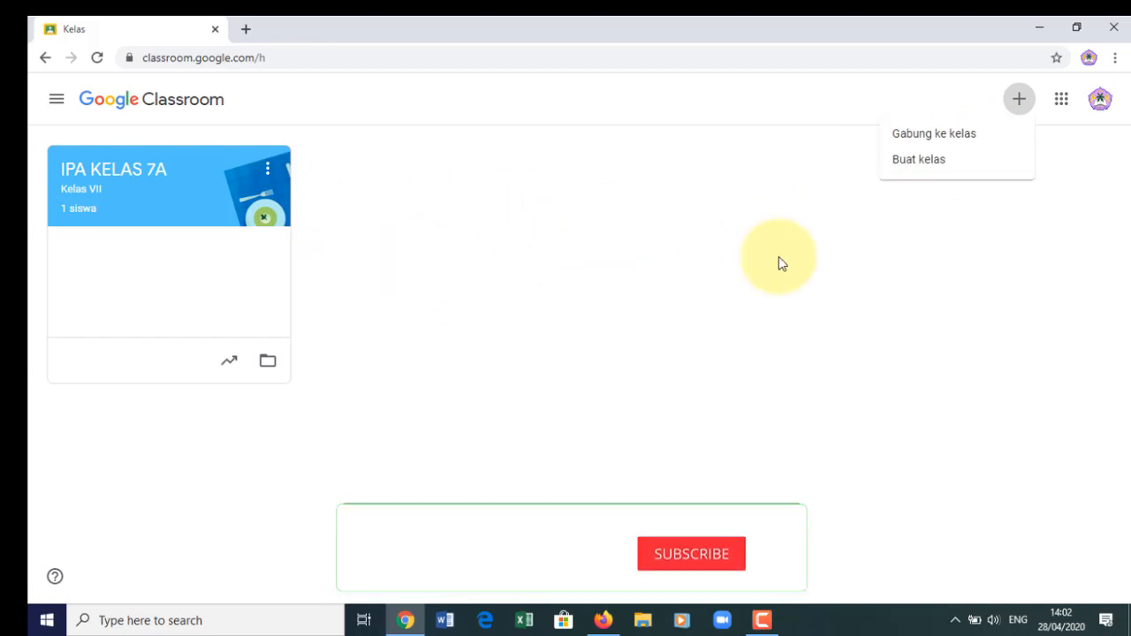
- Acknowledge the notice about using Classroom with students and continue to the class form
left_click(931, 168)
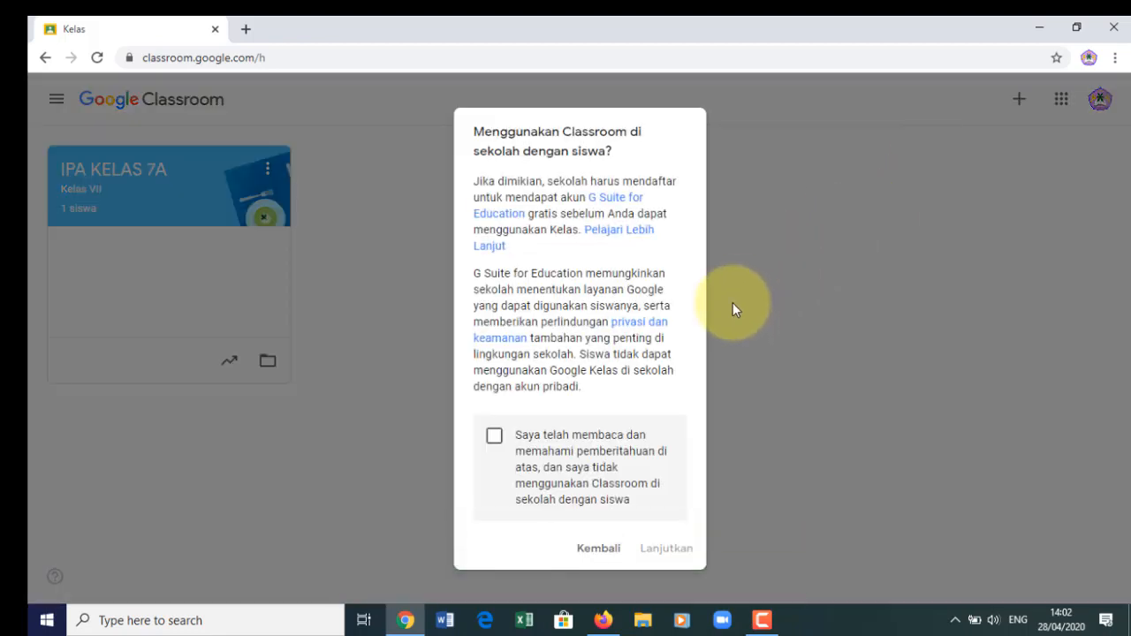
left_click(494, 438)
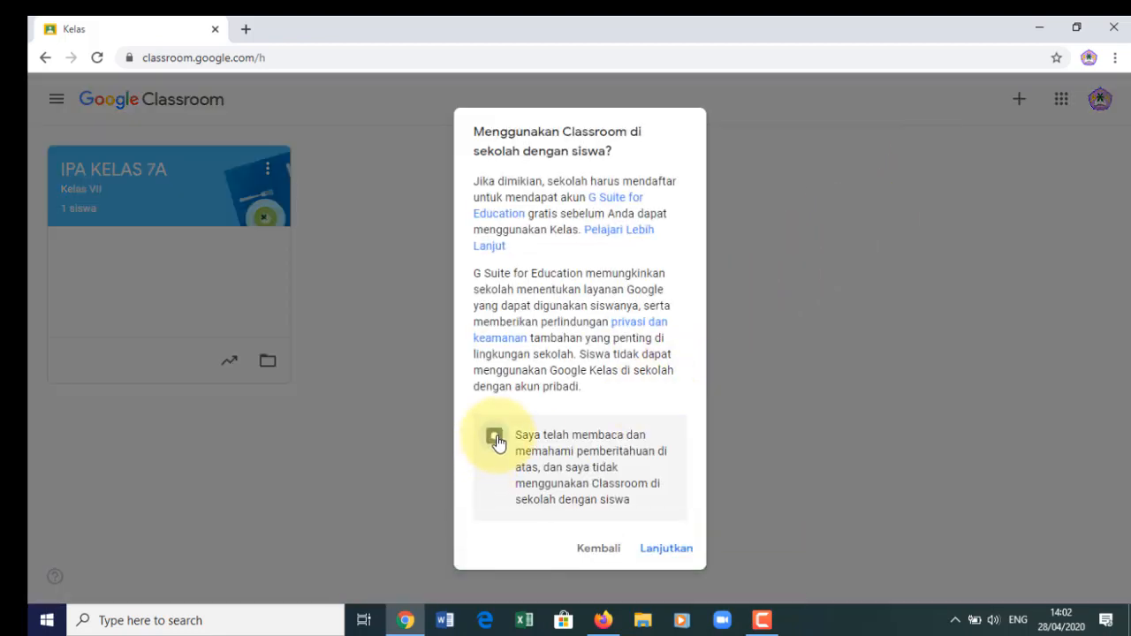
left_click(659, 552)
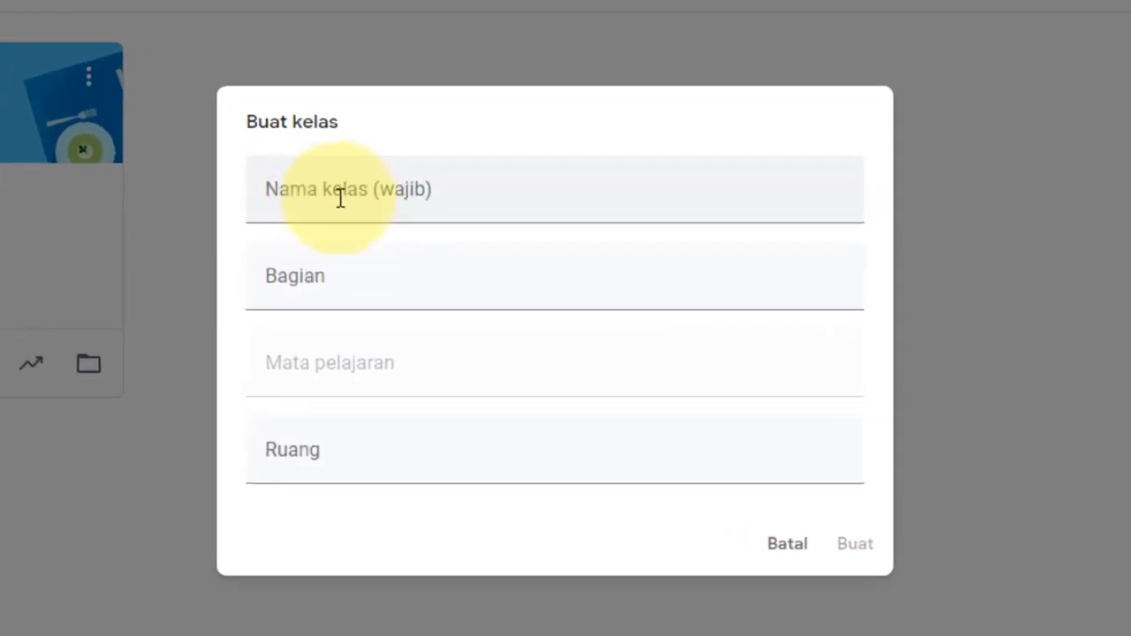
- Fill in class name, section Kelas VII, subject Mata Pelajaran IPA, and room
left_click(417, 237)
type("I")
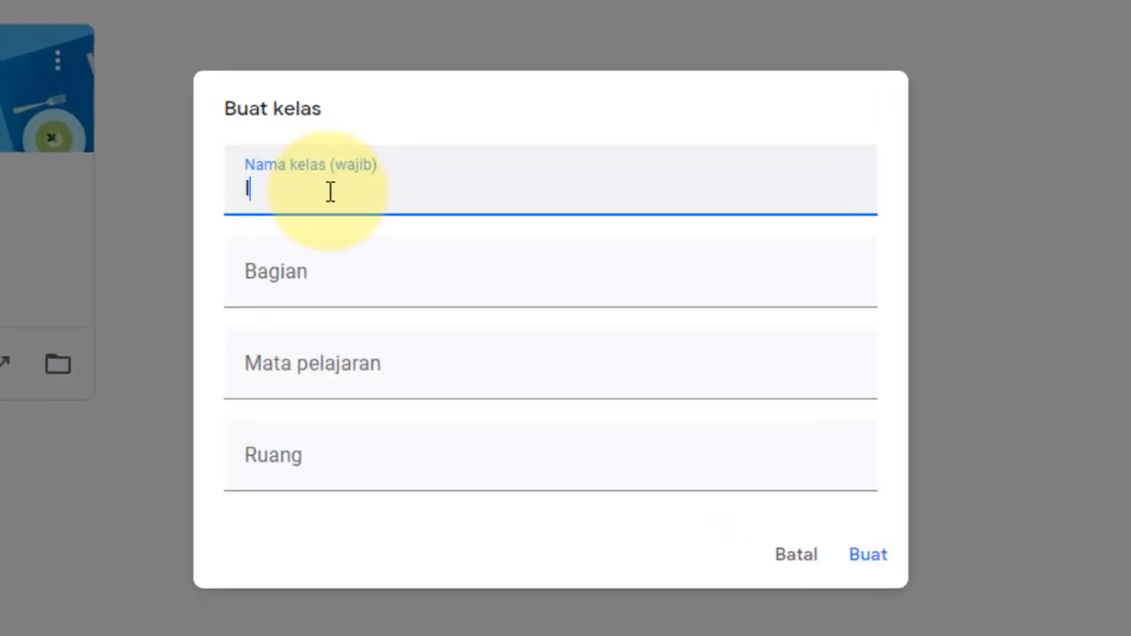
type("PA KELAS VB")
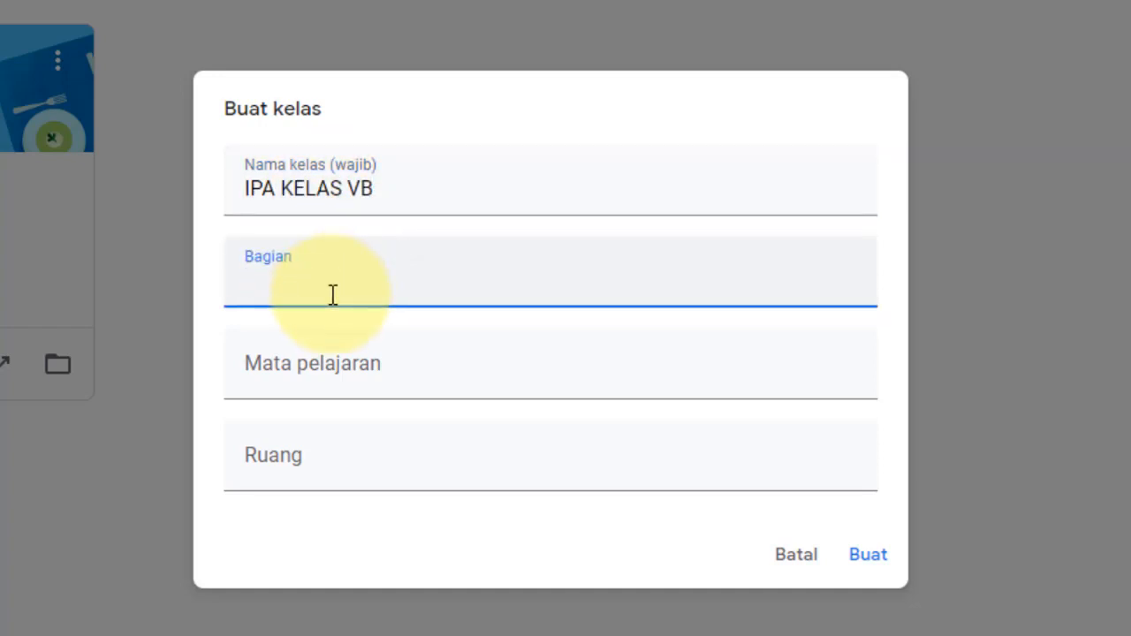
type("Kelas VII")
left_click(363, 375)
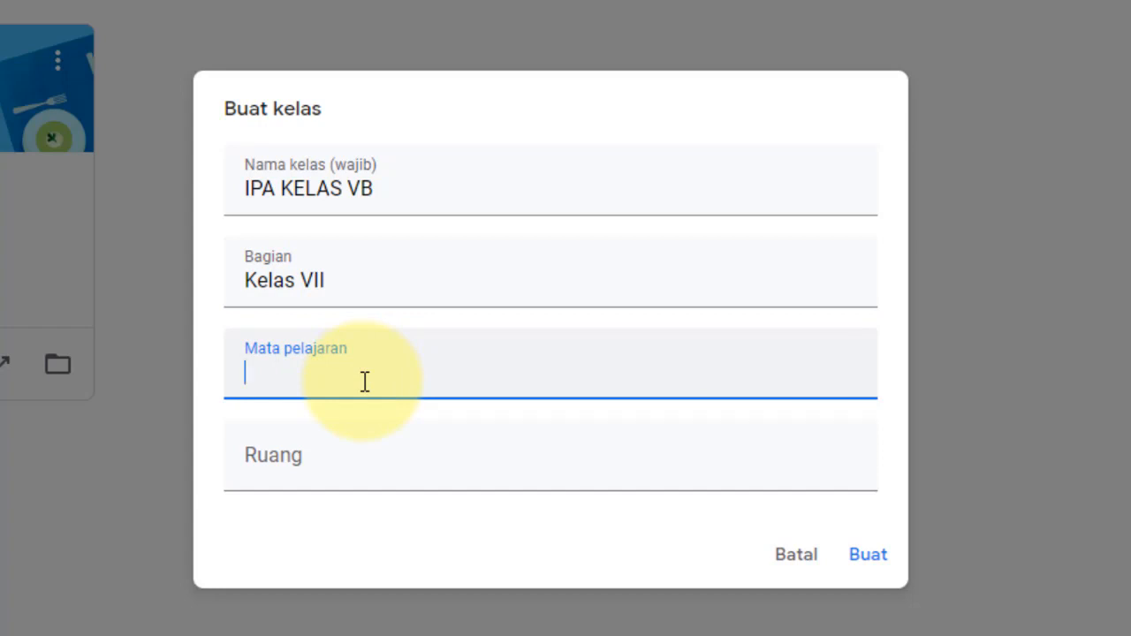
type("Mata Pel")
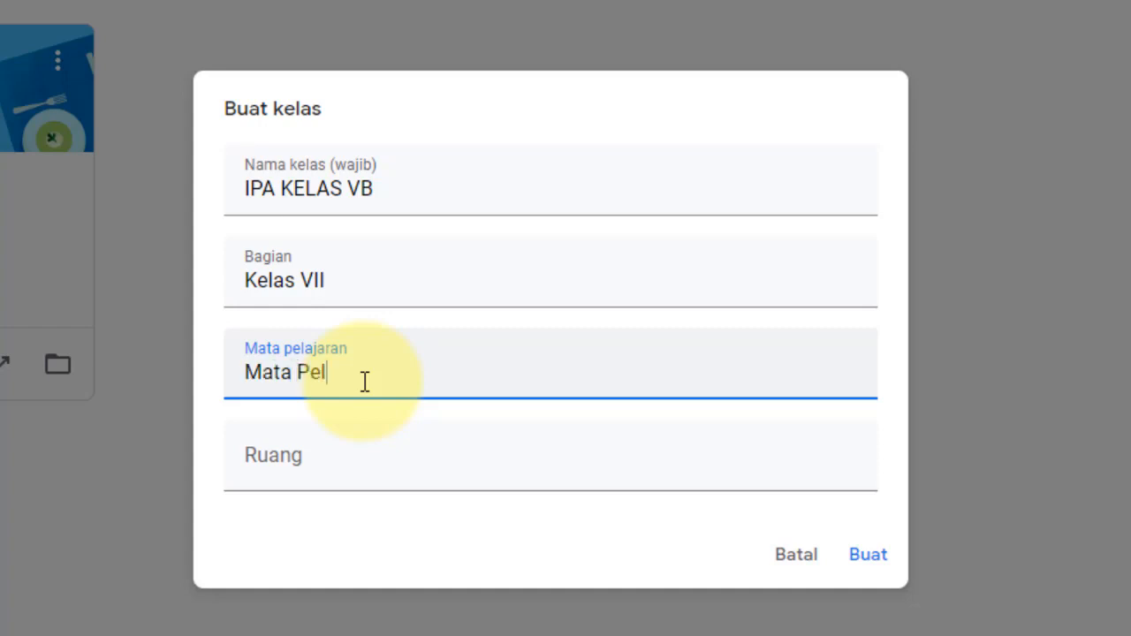
type("ajaran IPA")
left_click(367, 476)
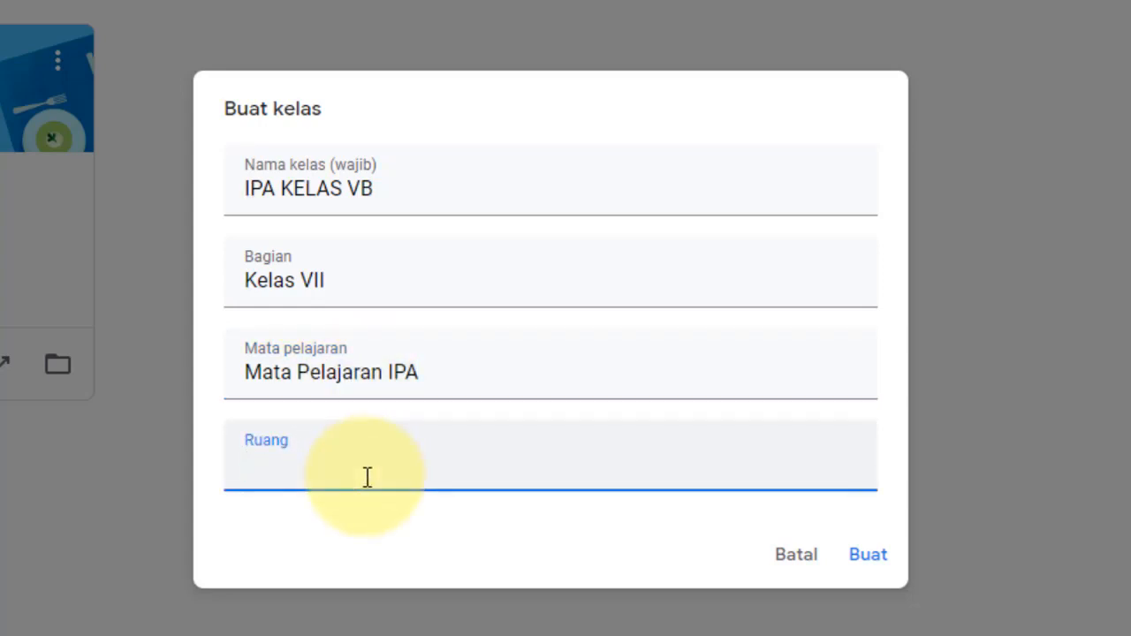
type("Ruang Ke")
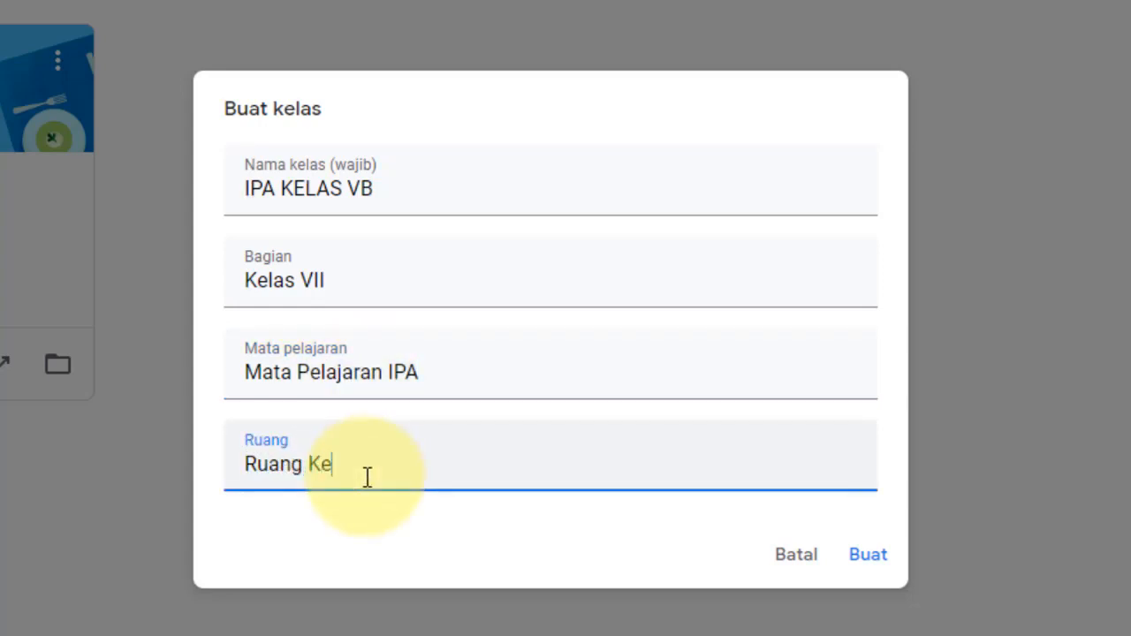
type("las VIIV")
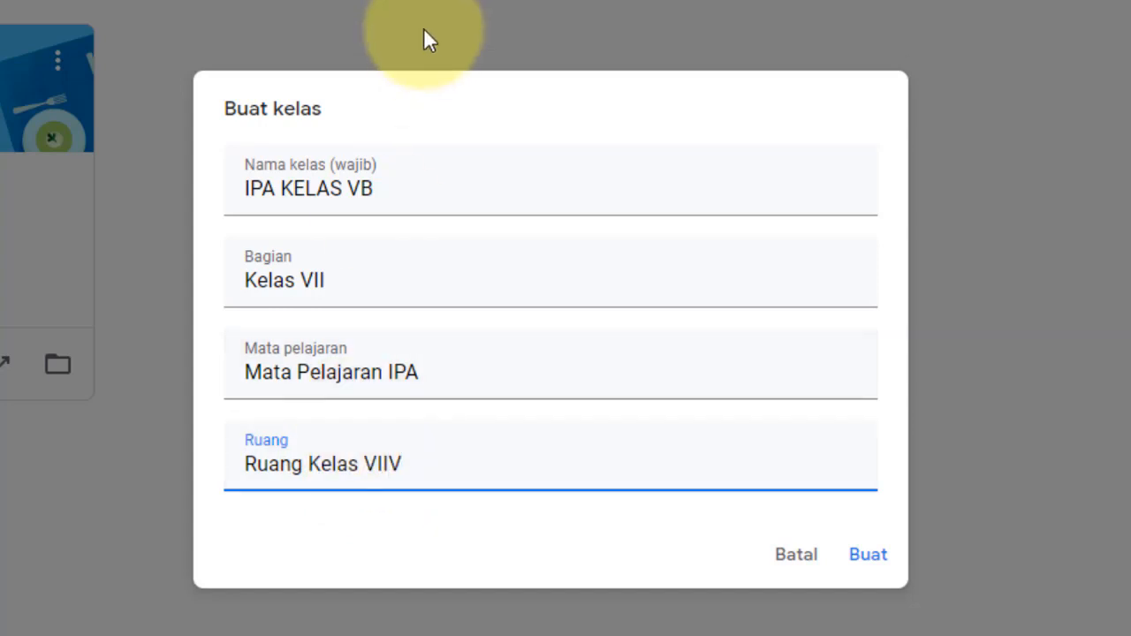
- Correct the typos so the name reads IPA KELAS VIIB and room Ruang Kelas VIIB
left_click(365, 194)
type("II")
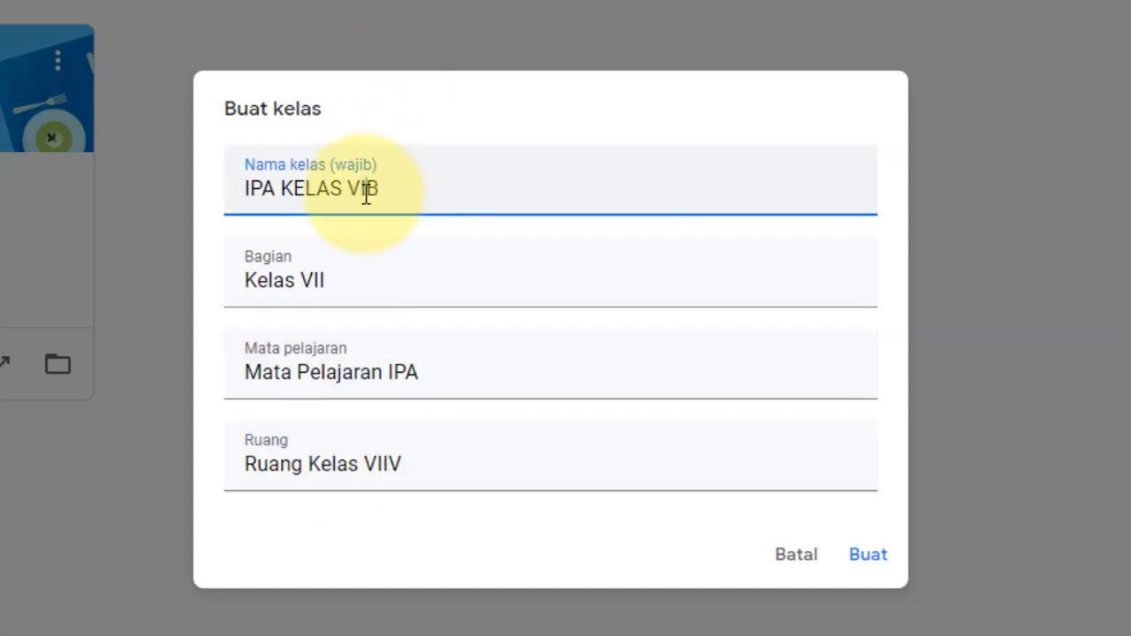
left_click(419, 472)
key("BackSpace")
type("B")
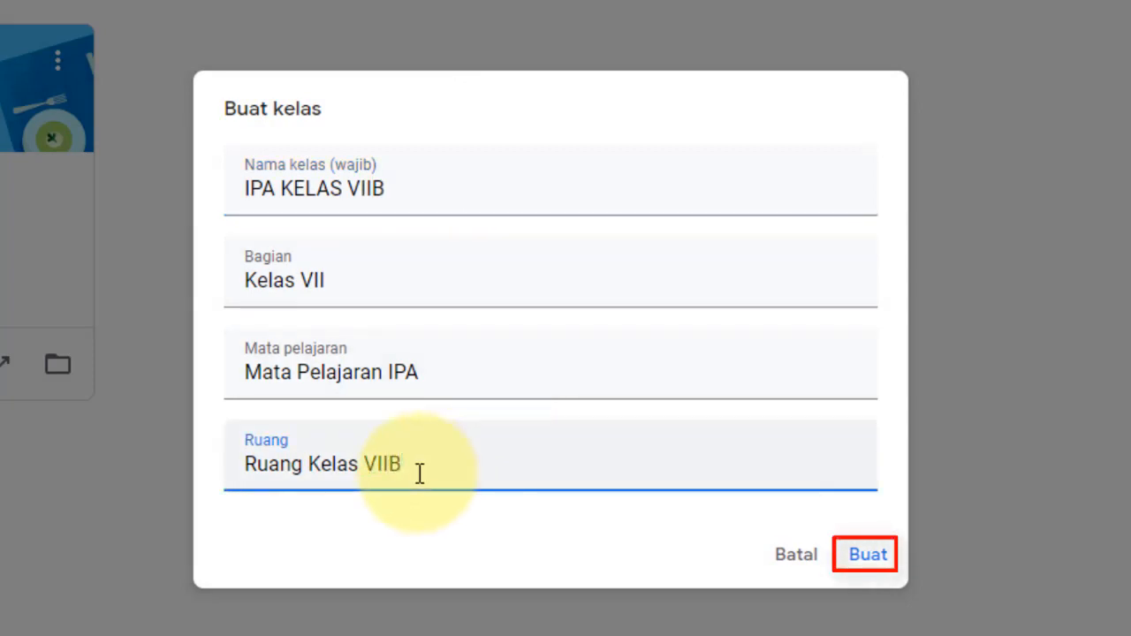
- Create the IPA KELAS VIIB class and dismiss the 'Membuat pengumuman' tip
left_click(871, 566)
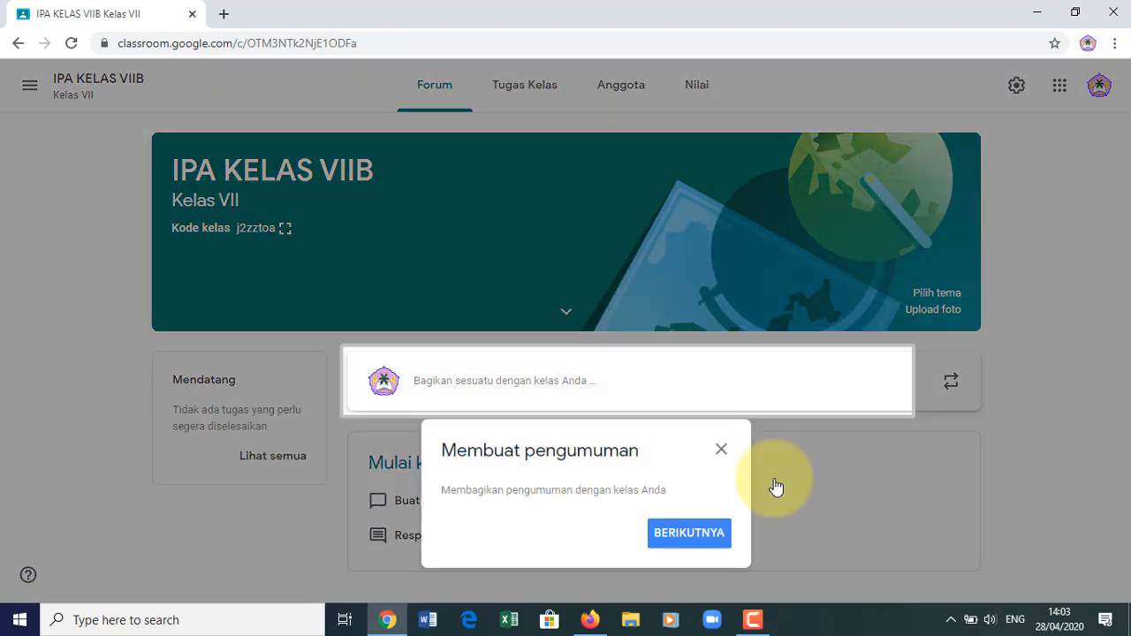
left_click(722, 451)
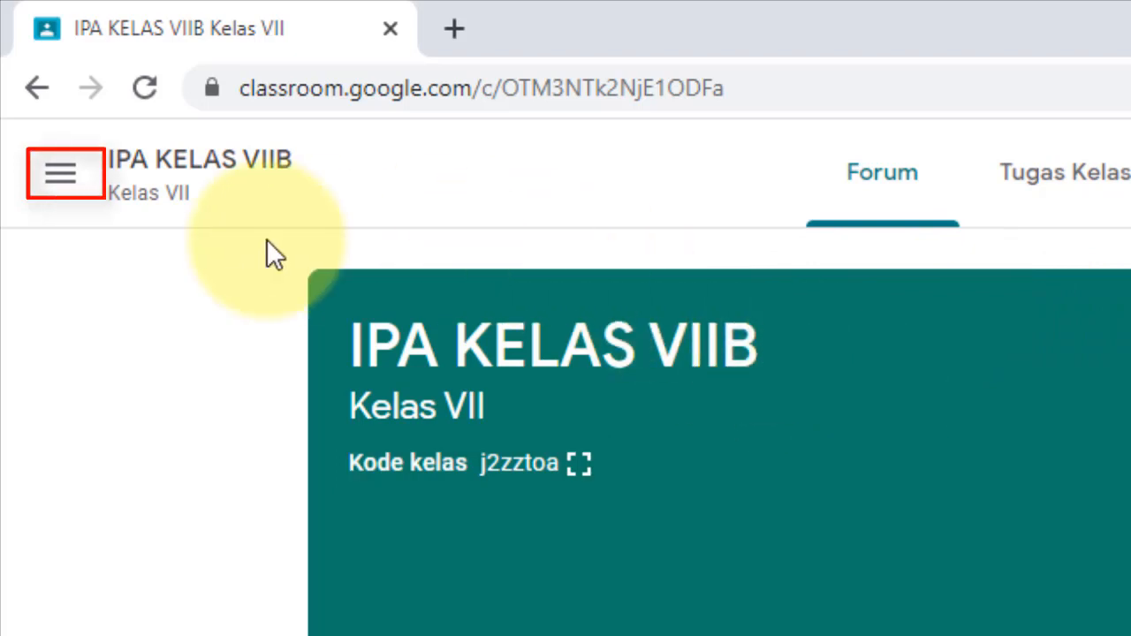
- Switch from IPA KELAS VIIB to the IPA KELAS 7A class via the Kelas overview
left_click(58, 184)
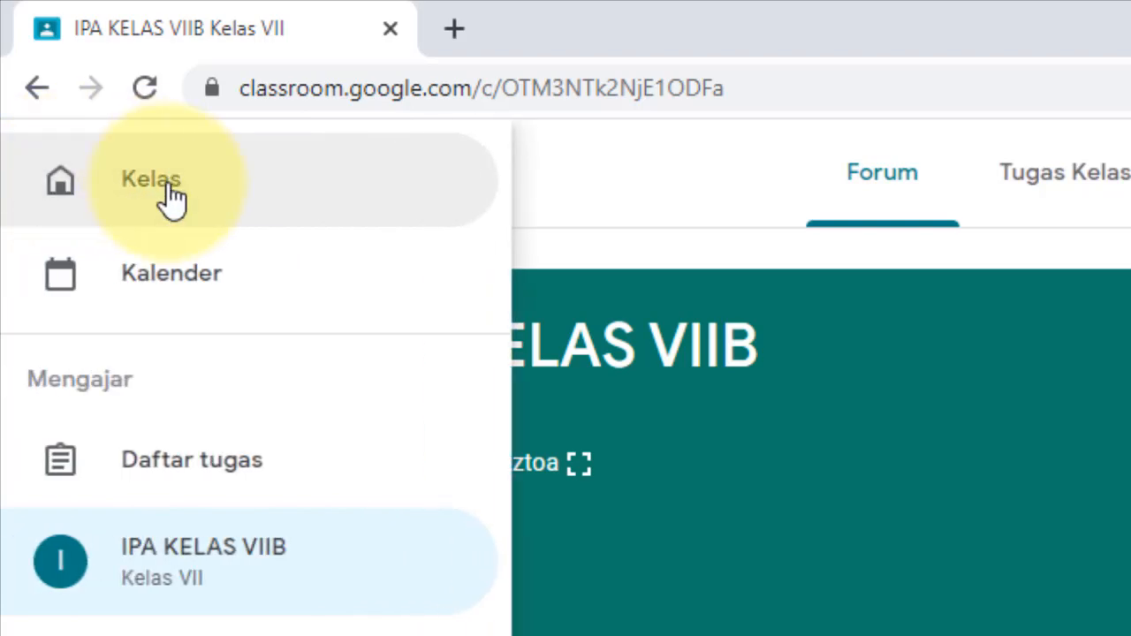
left_click(169, 196)
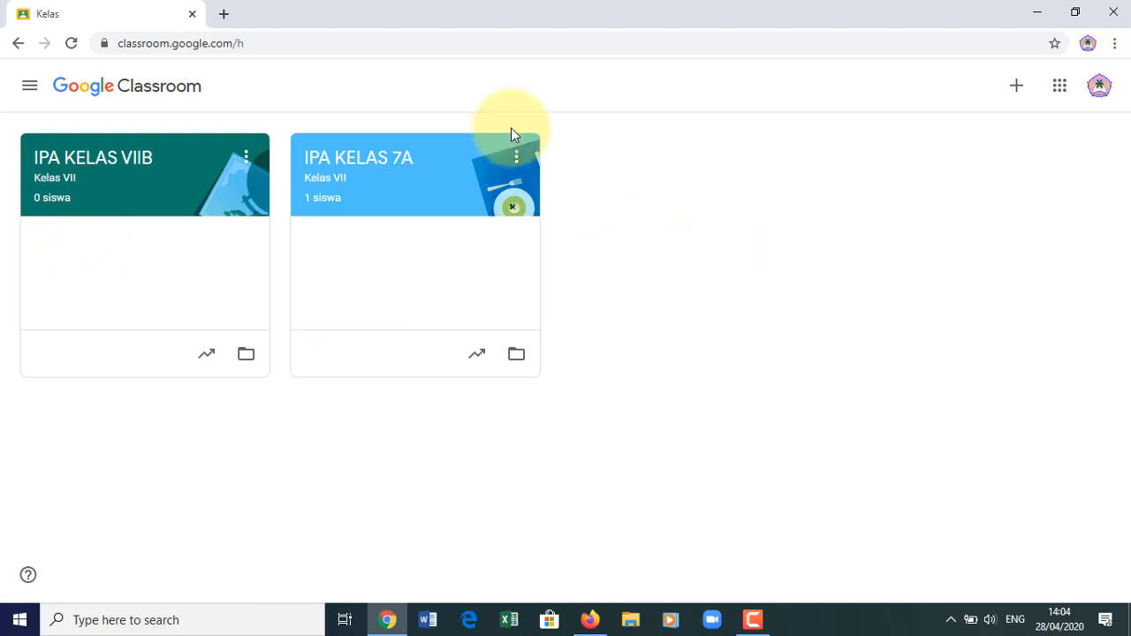
left_click(421, 202)
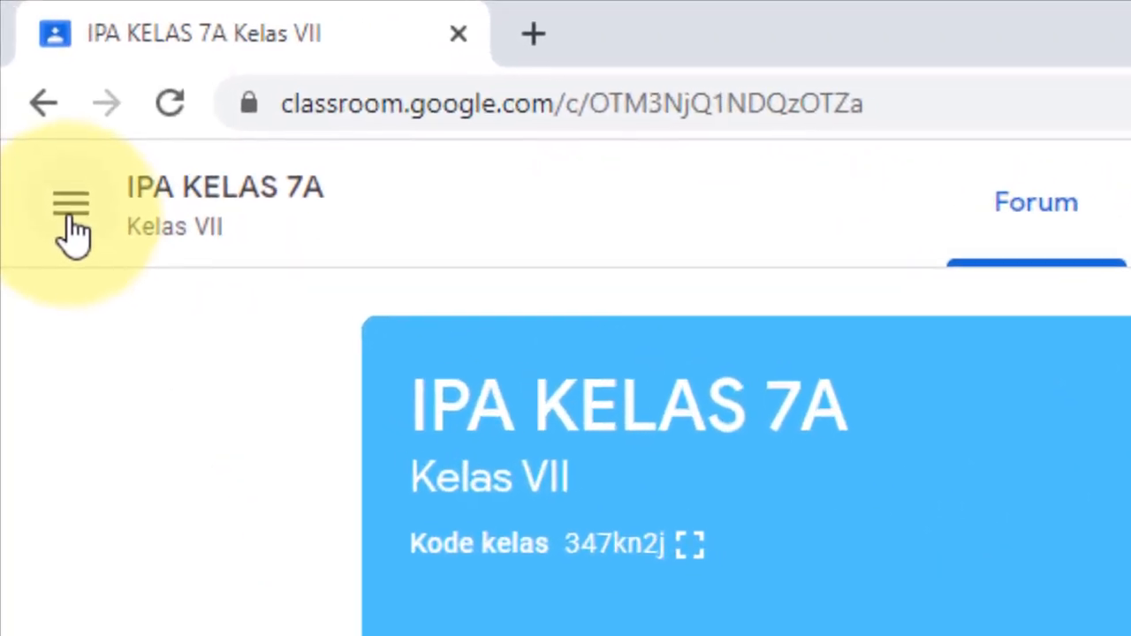
left_click(29, 84)
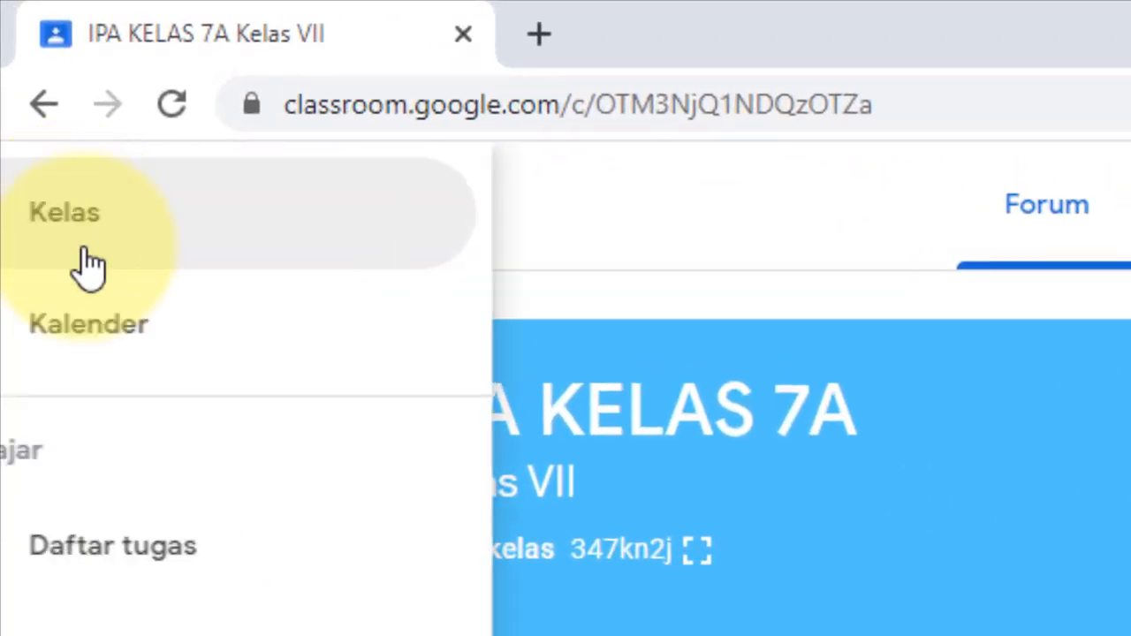
left_click(242, 240)
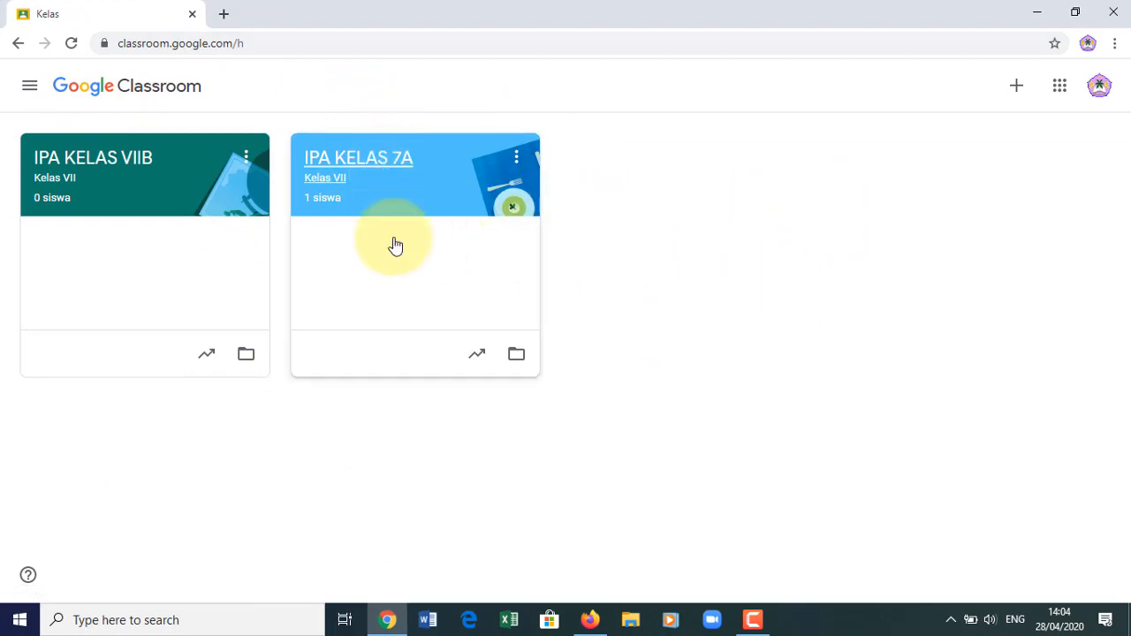
left_click(419, 205)
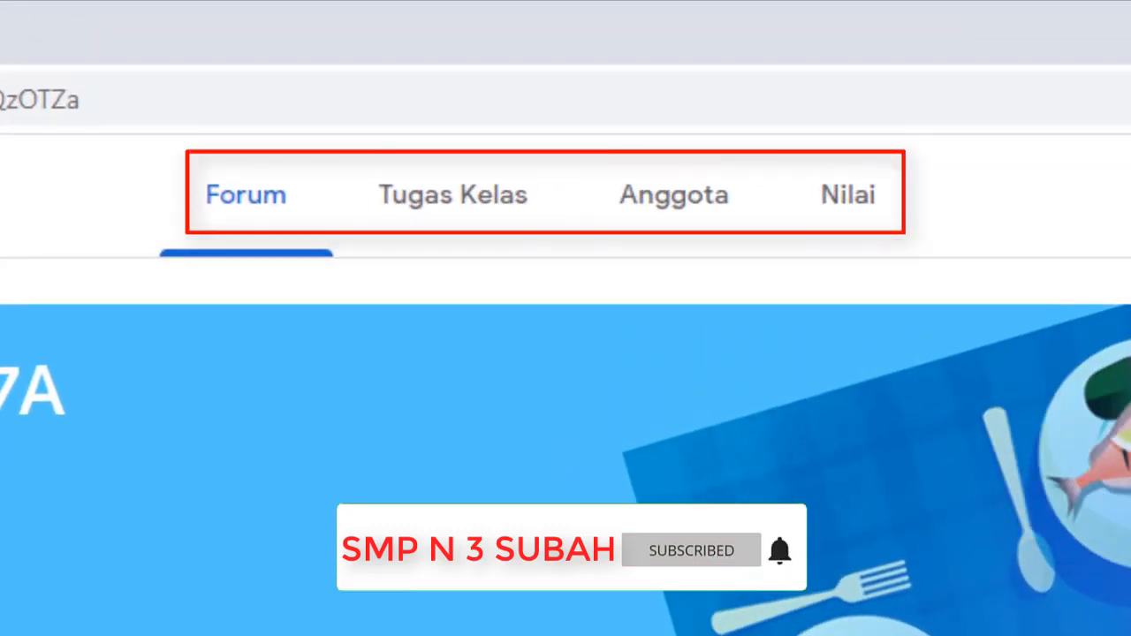
- Look through the Tugas Kelas, Anggota and Nilai tabs, ending on Tugas Kelas
left_click(478, 219)
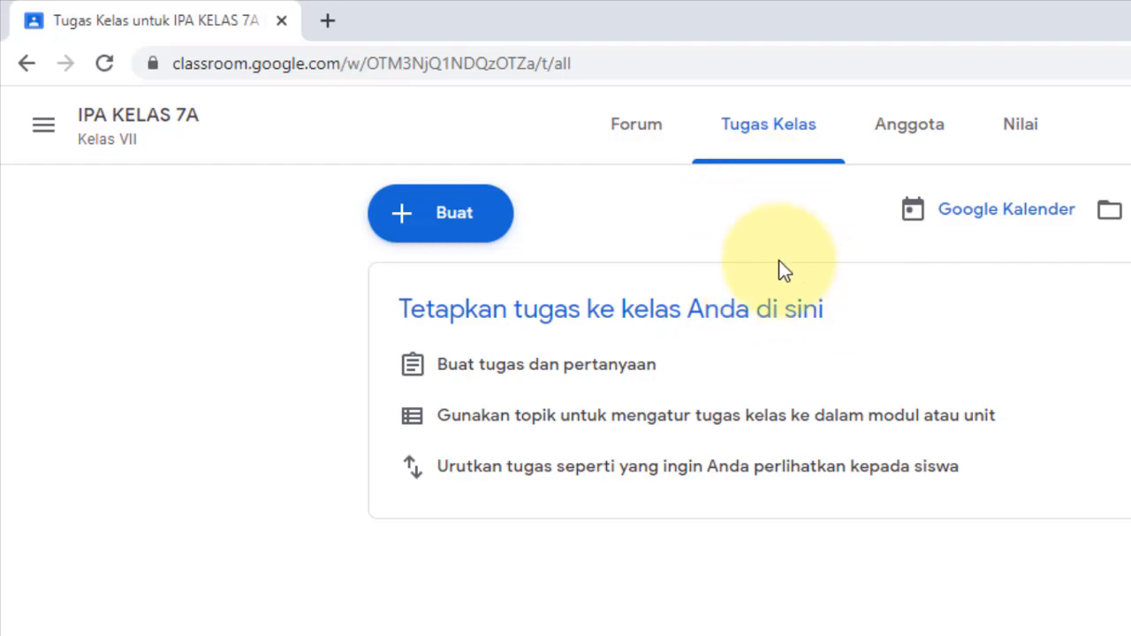
left_click(919, 132)
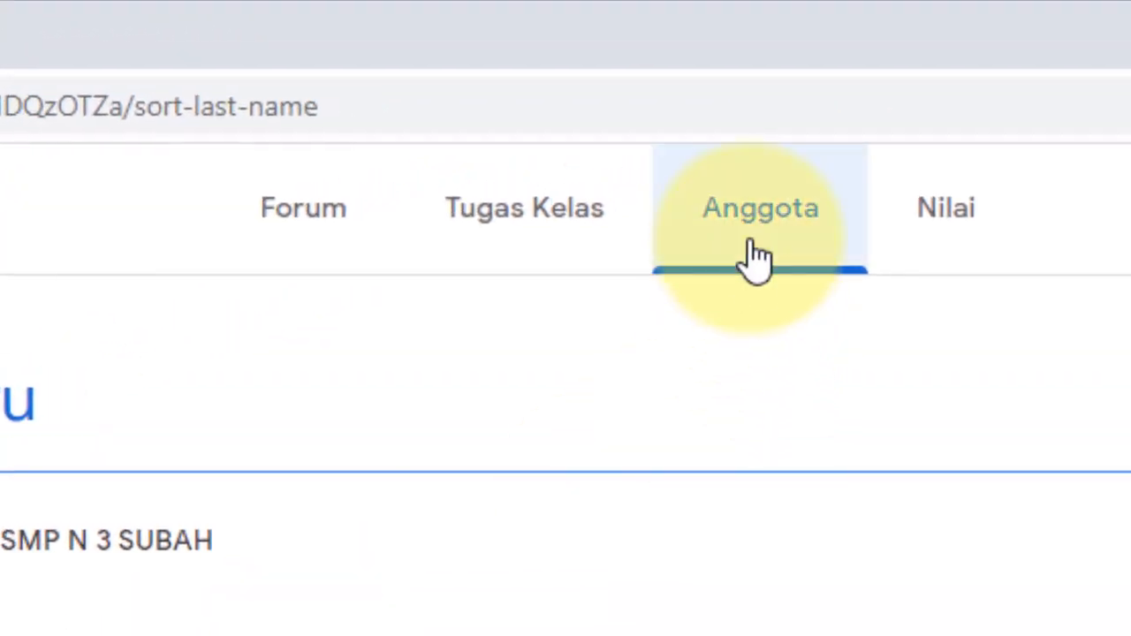
left_click(956, 231)
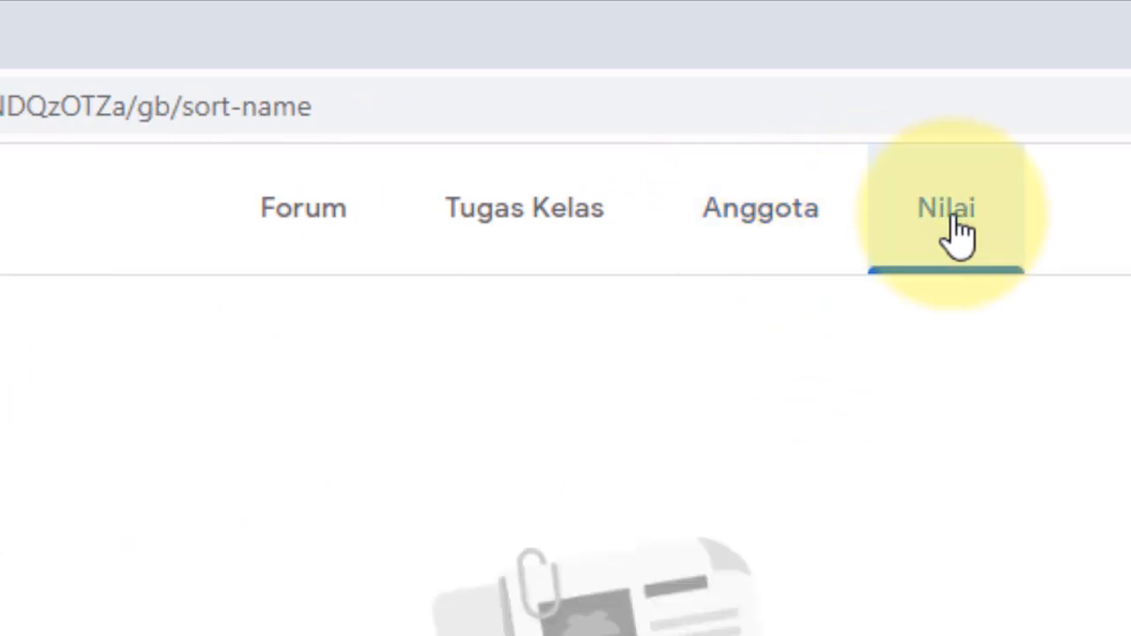
left_click(677, 240)
left_click(547, 238)
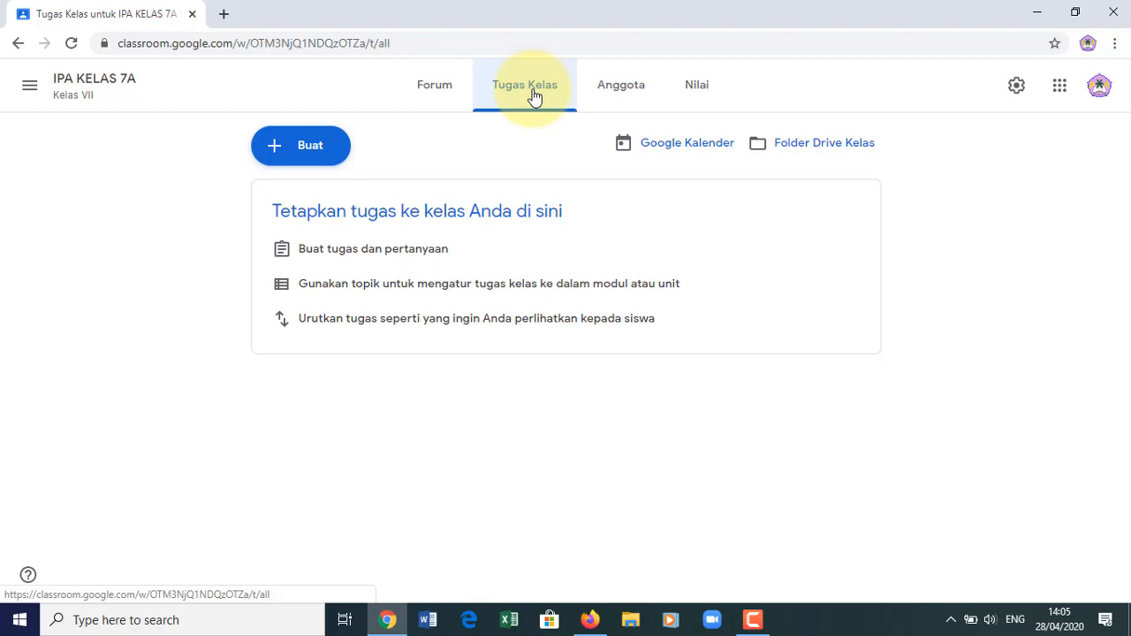
left_click(624, 95)
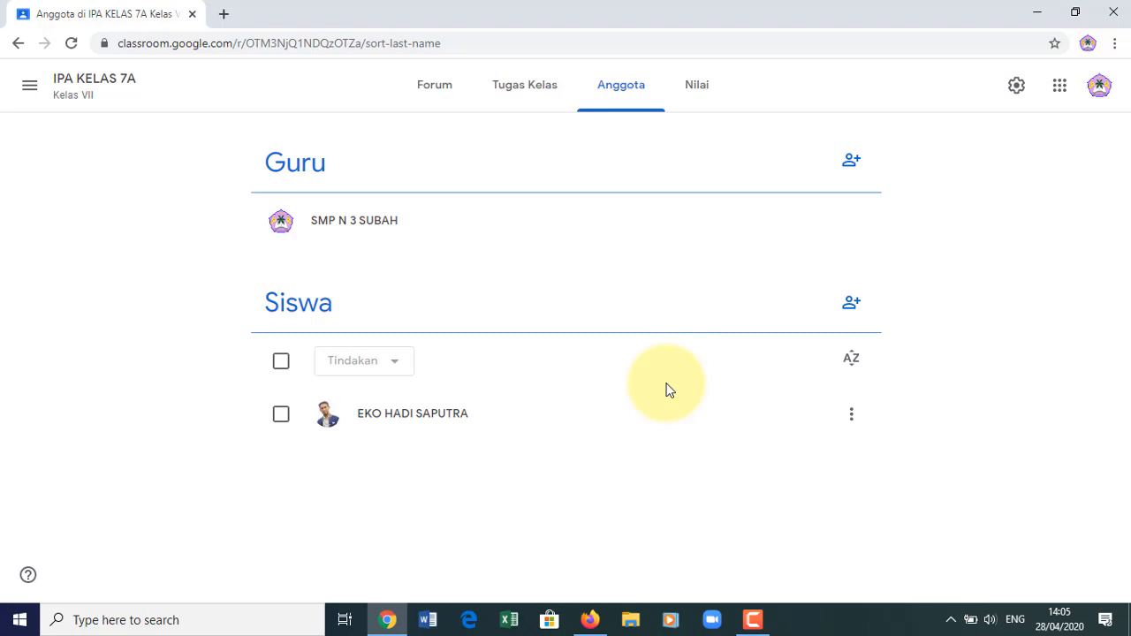
left_click(514, 94)
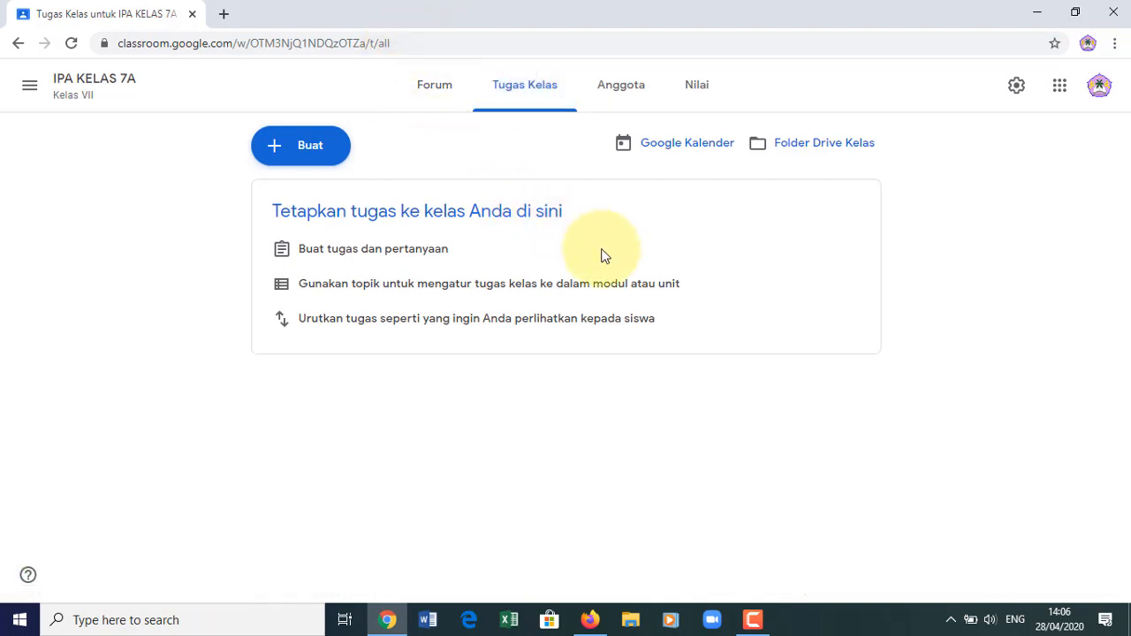
left_click(314, 150)
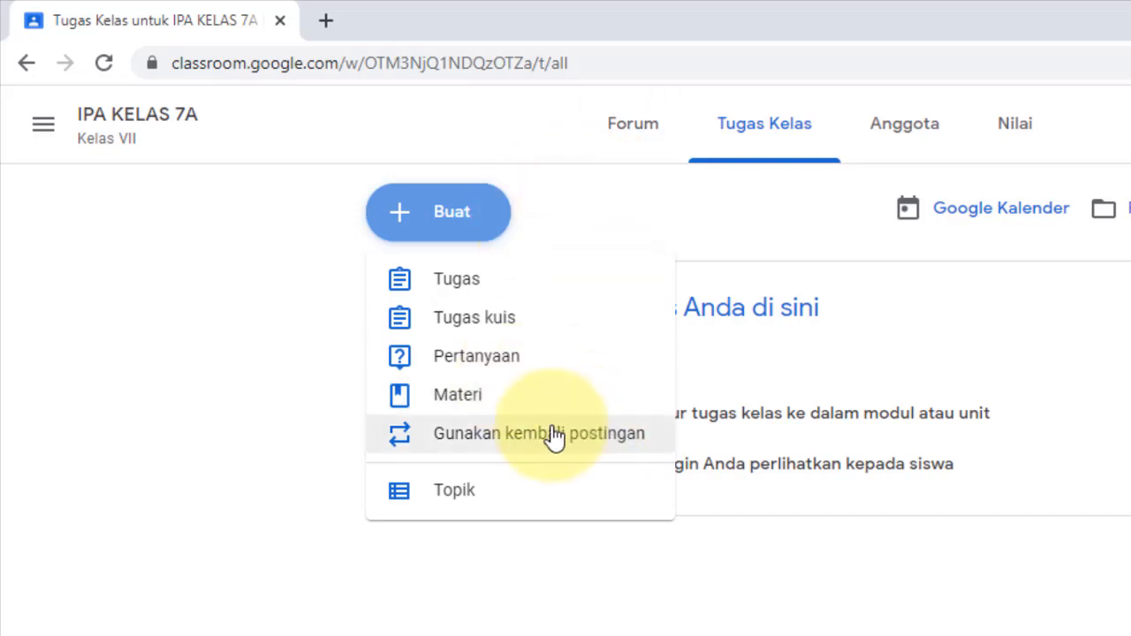
left_click(477, 405)
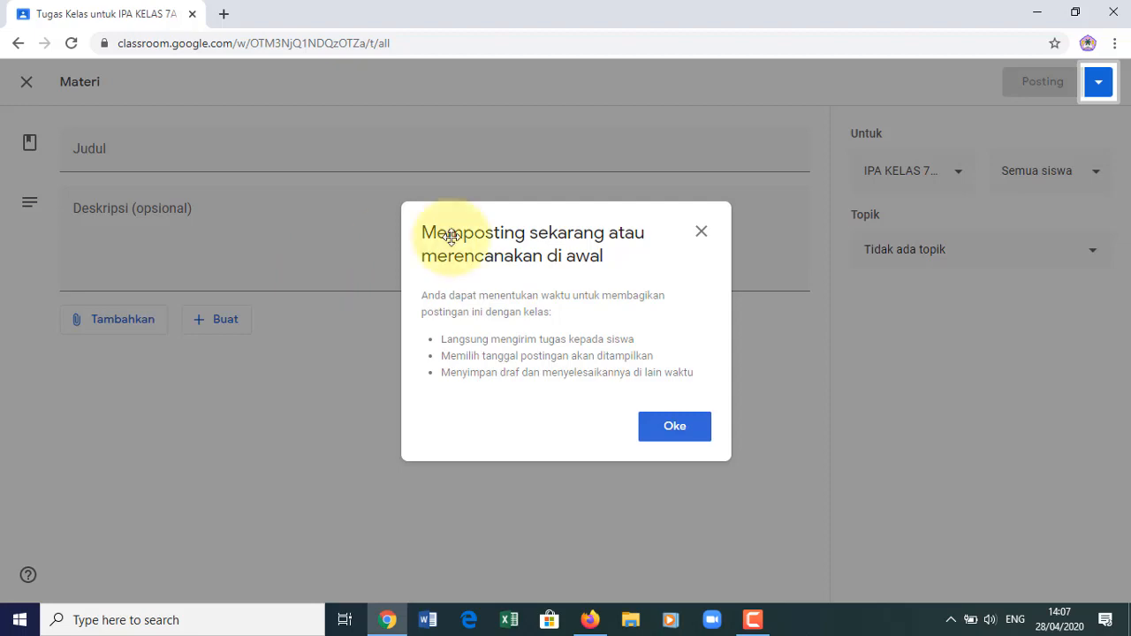
left_click(701, 234)
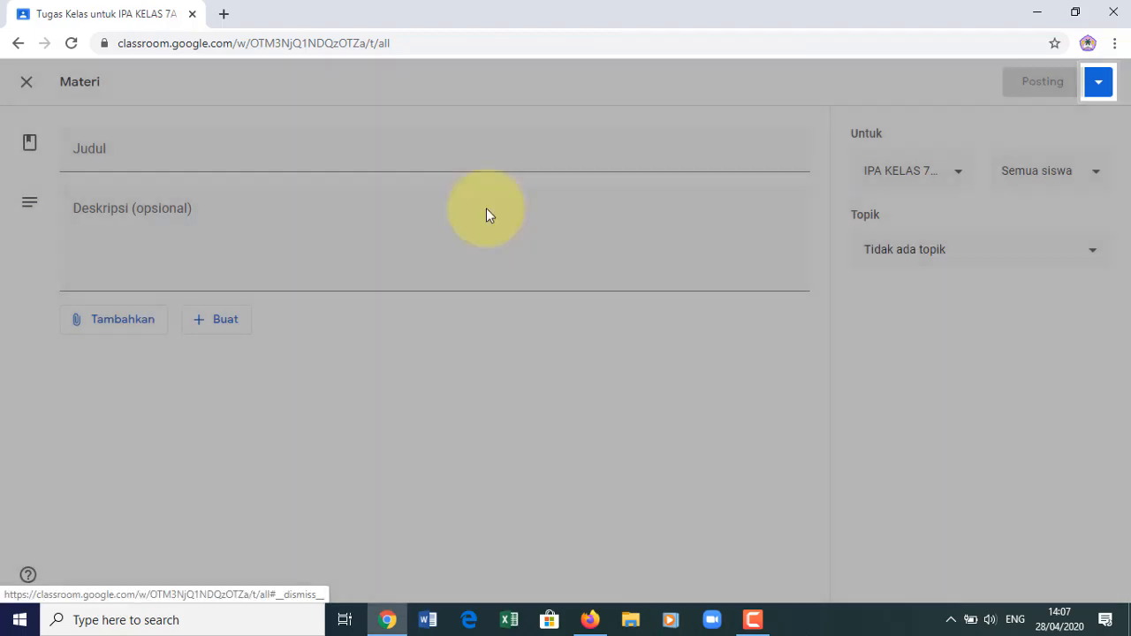
left_click(25, 85)
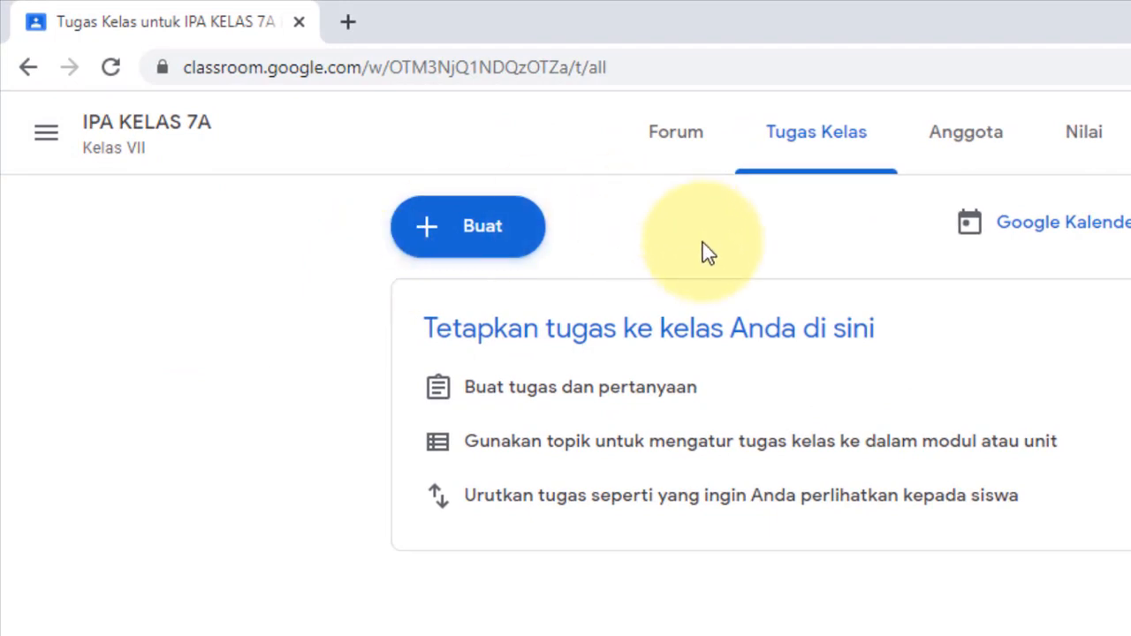
- Create a topic named MATERI via Buat > Topik on the Tugas Kelas page
left_click(501, 237)
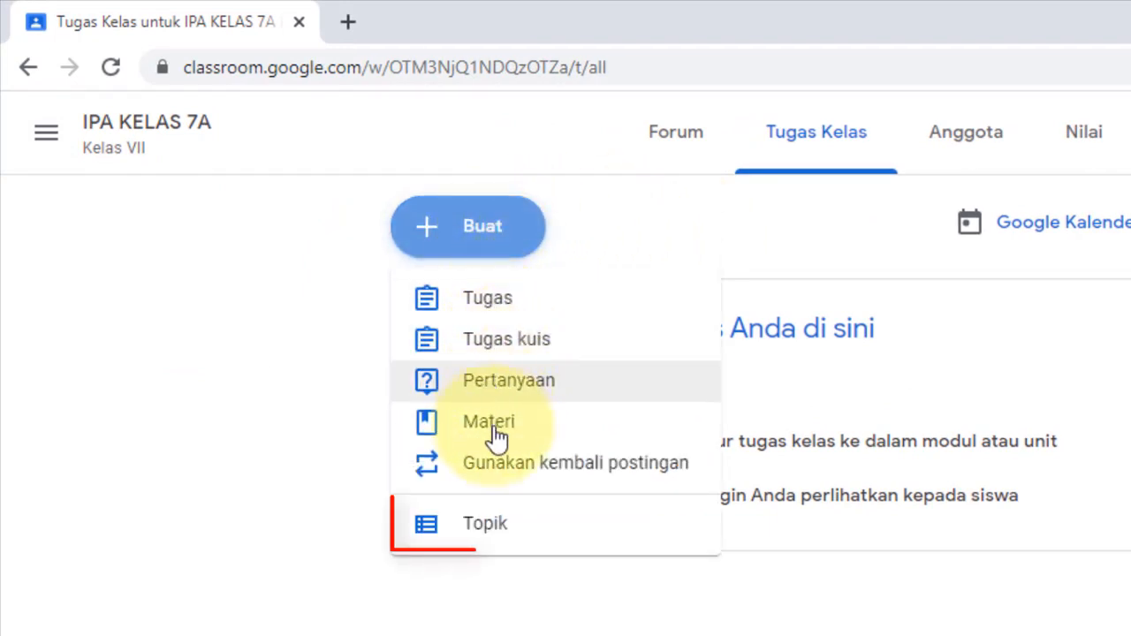
left_click(490, 530)
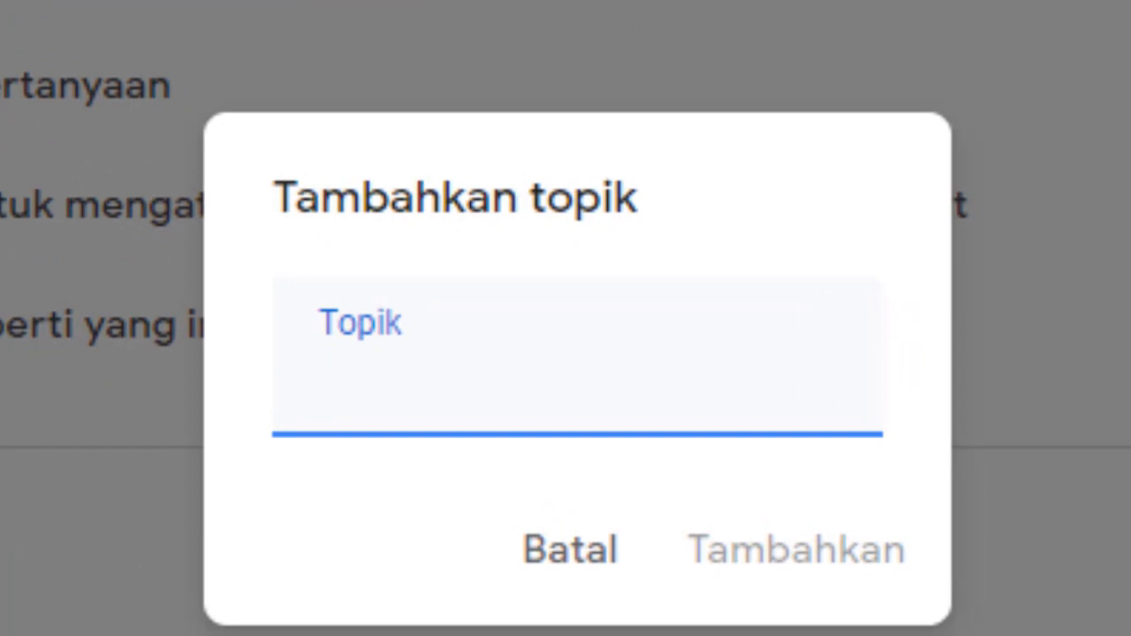
type("MATERI")
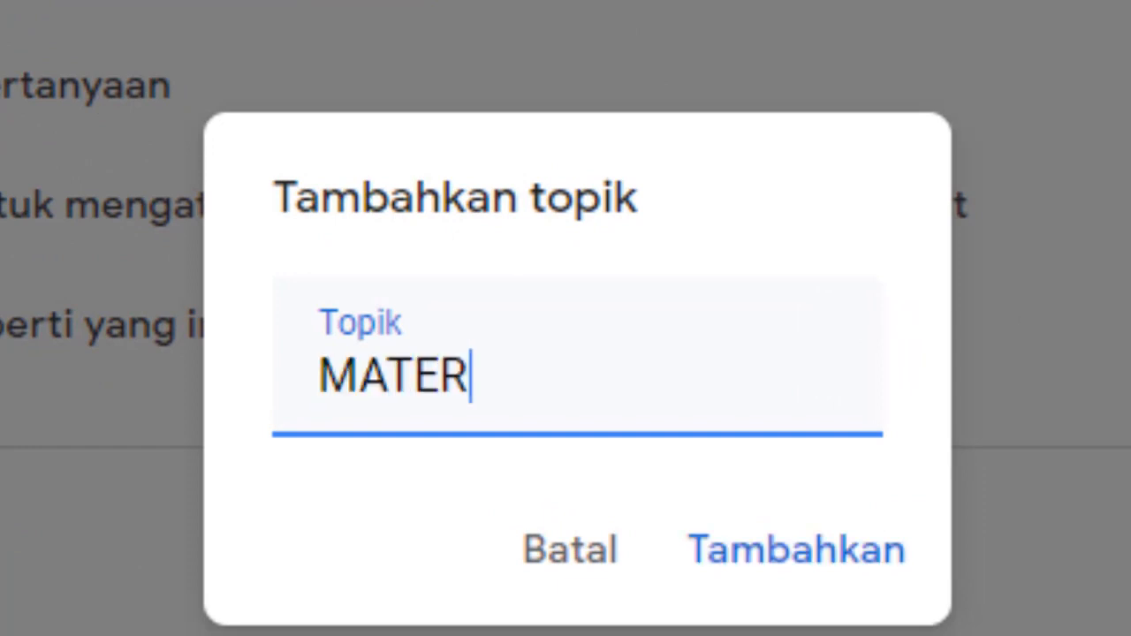
left_click(815, 574)
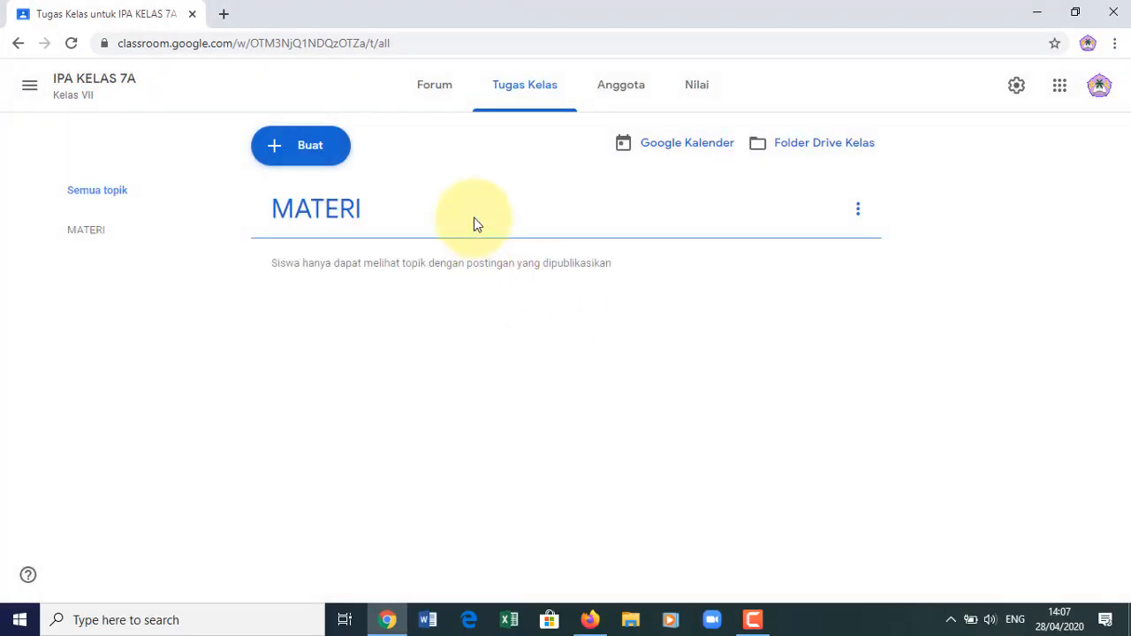
left_click(309, 149)
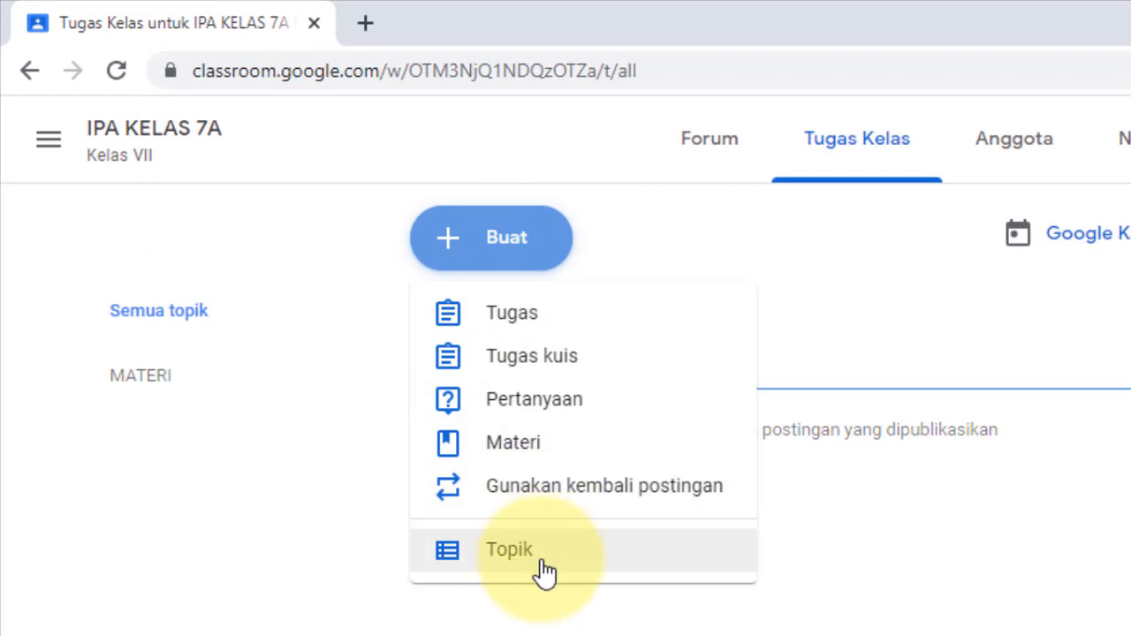
- Add a DISKUSI topic and dismiss the drag-to-reorder tip
left_click(944, 618)
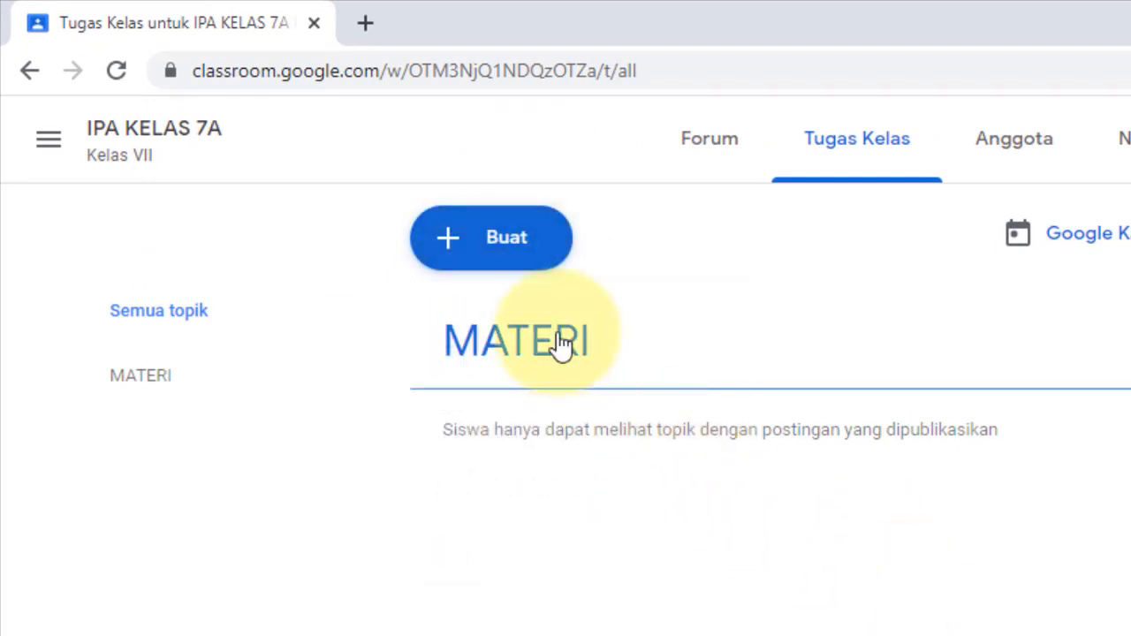
left_click(475, 246)
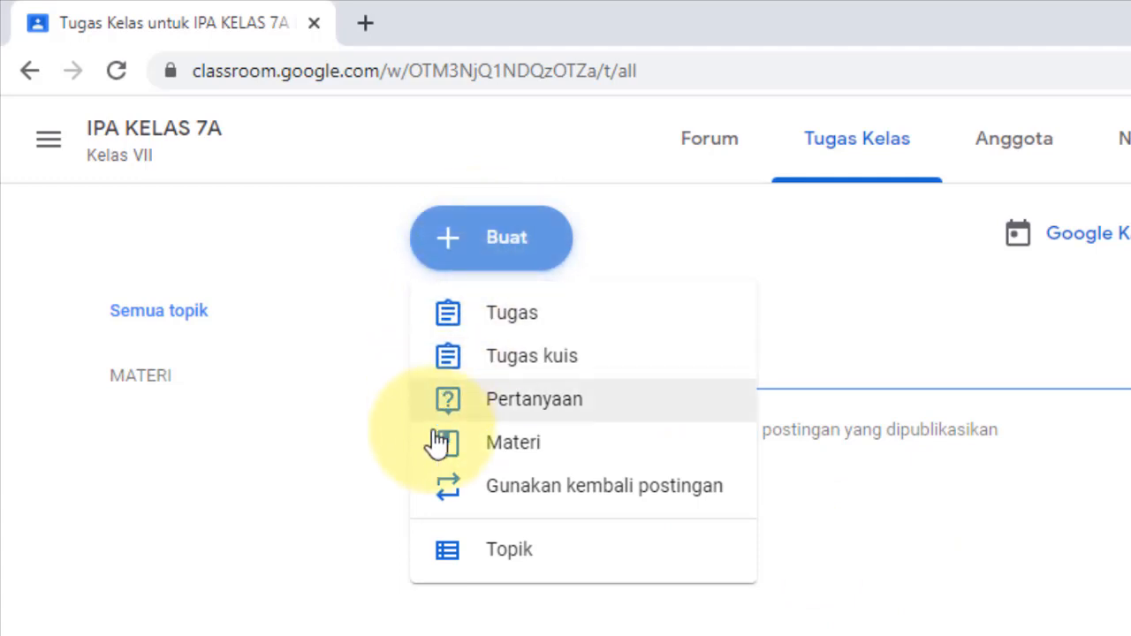
left_click(495, 567)
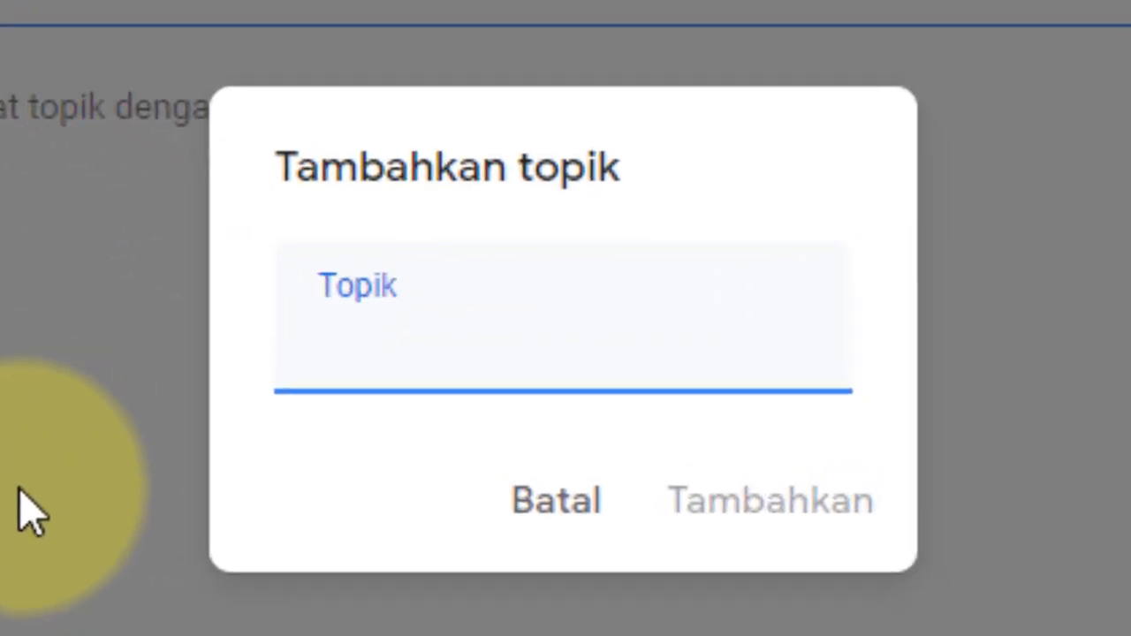
type("DISKUSI")
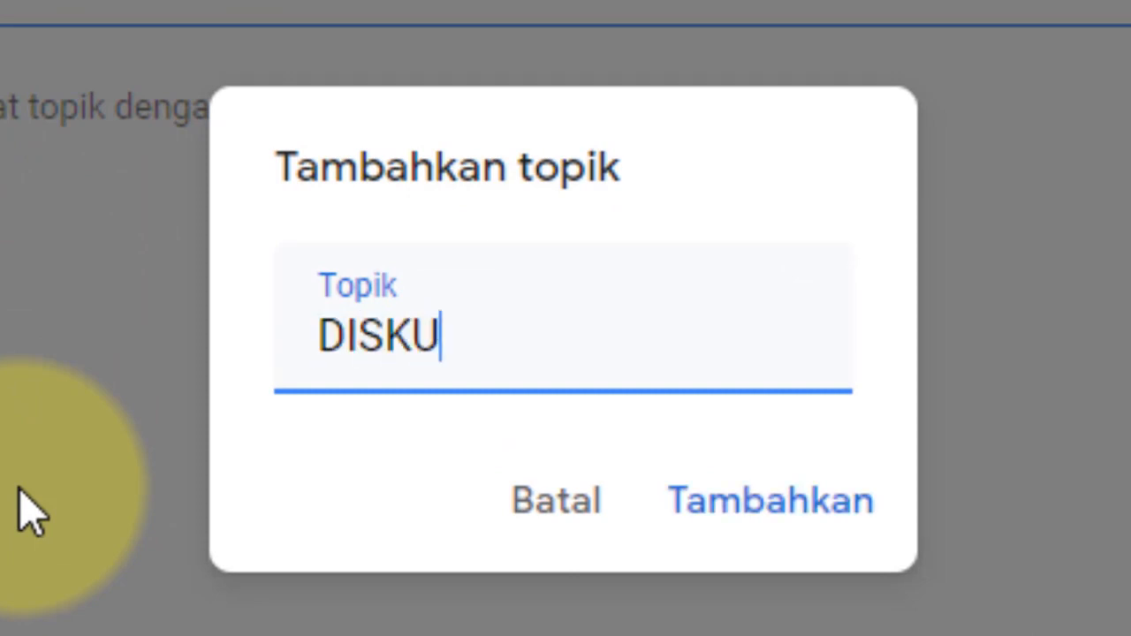
left_click(769, 501)
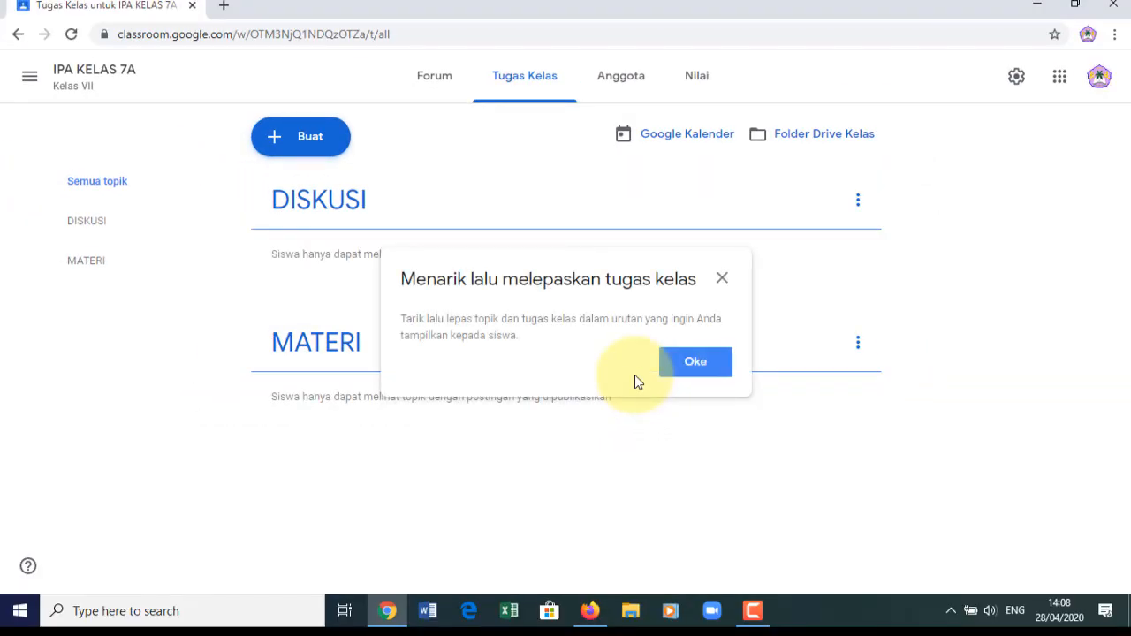
left_click(721, 279)
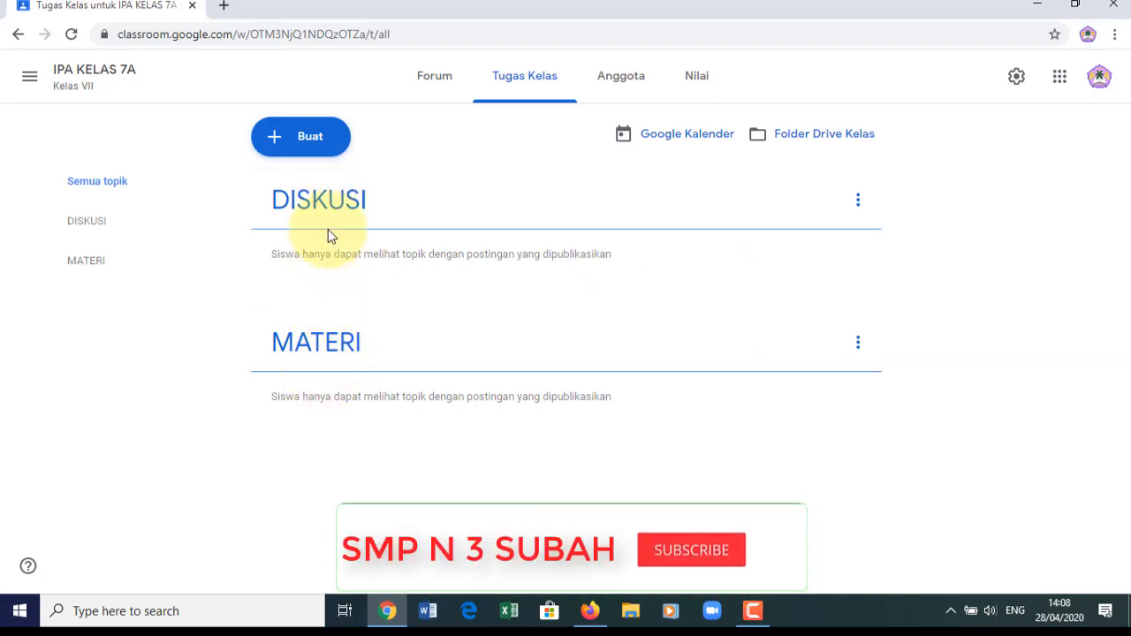
- Add a topic named TUGAS to the class
left_click(299, 139)
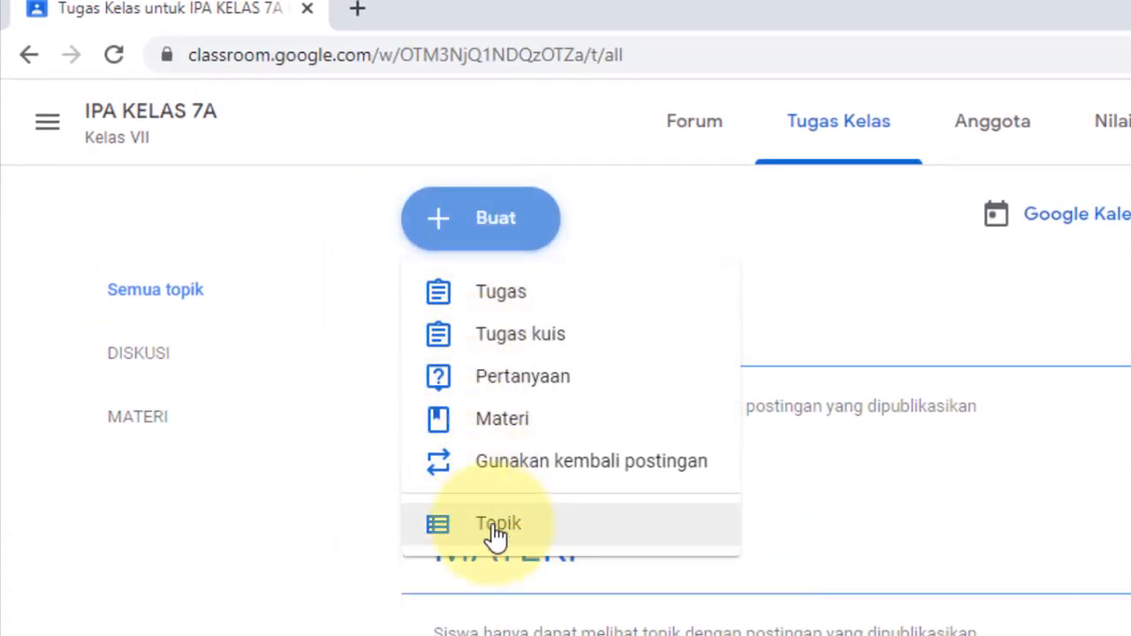
left_click(495, 525)
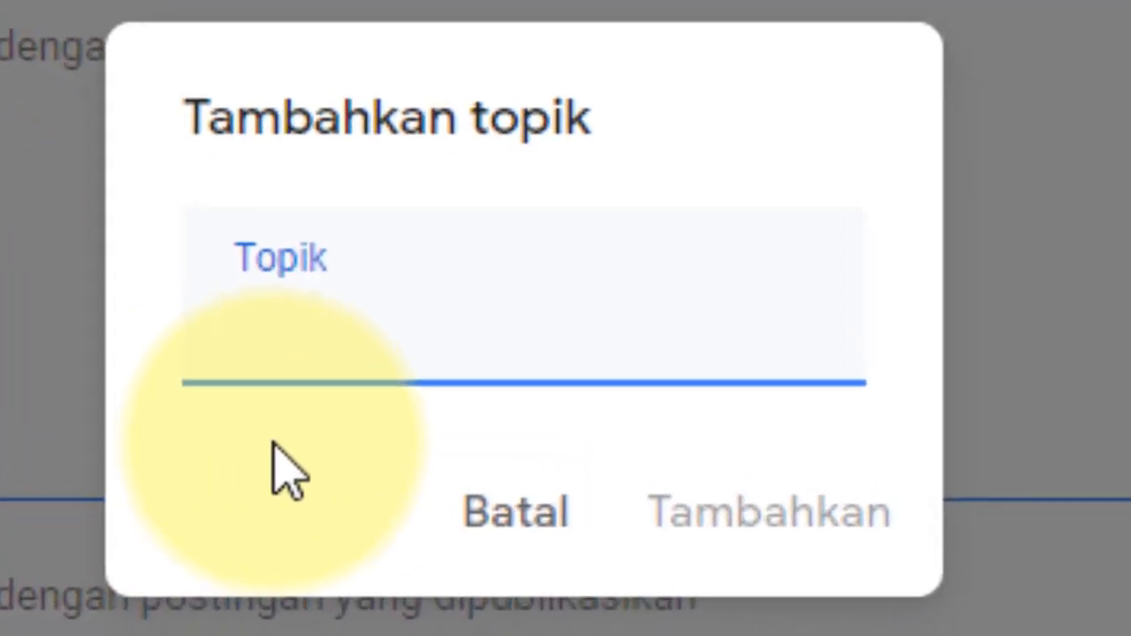
type("TUGAS")
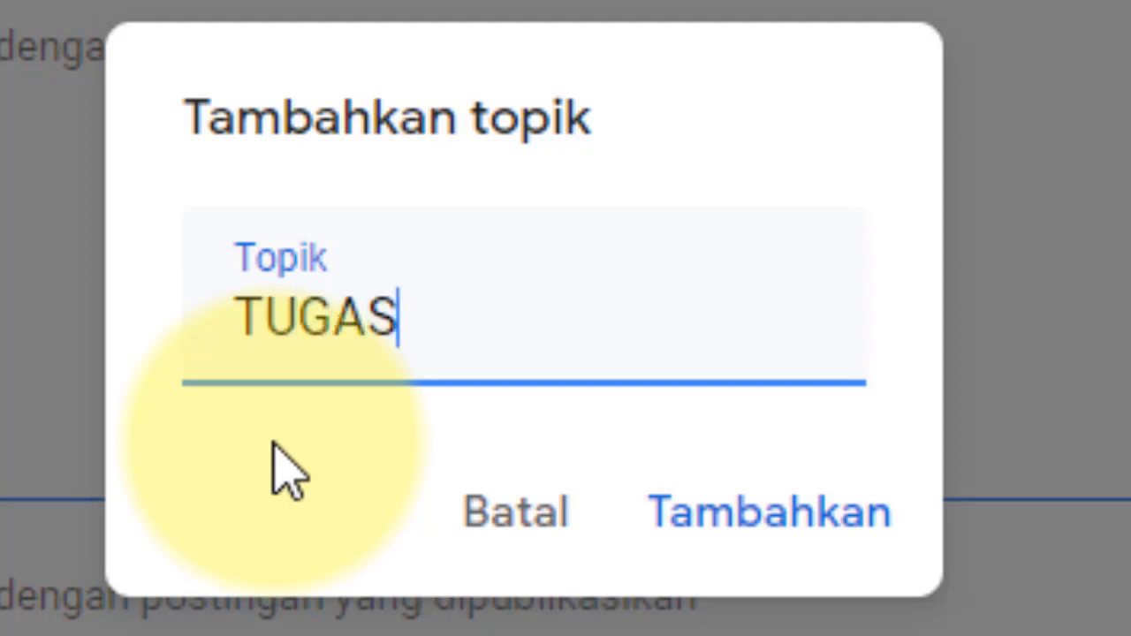
left_click(821, 530)
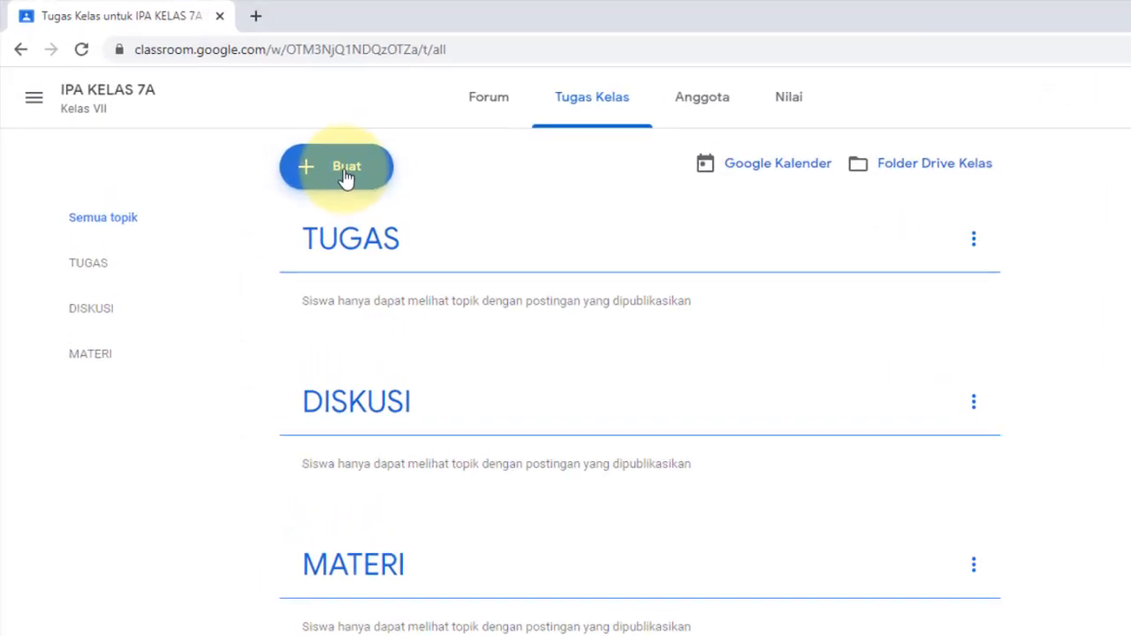
- Add a topic named PENILAIAN to the class
left_click(346, 178)
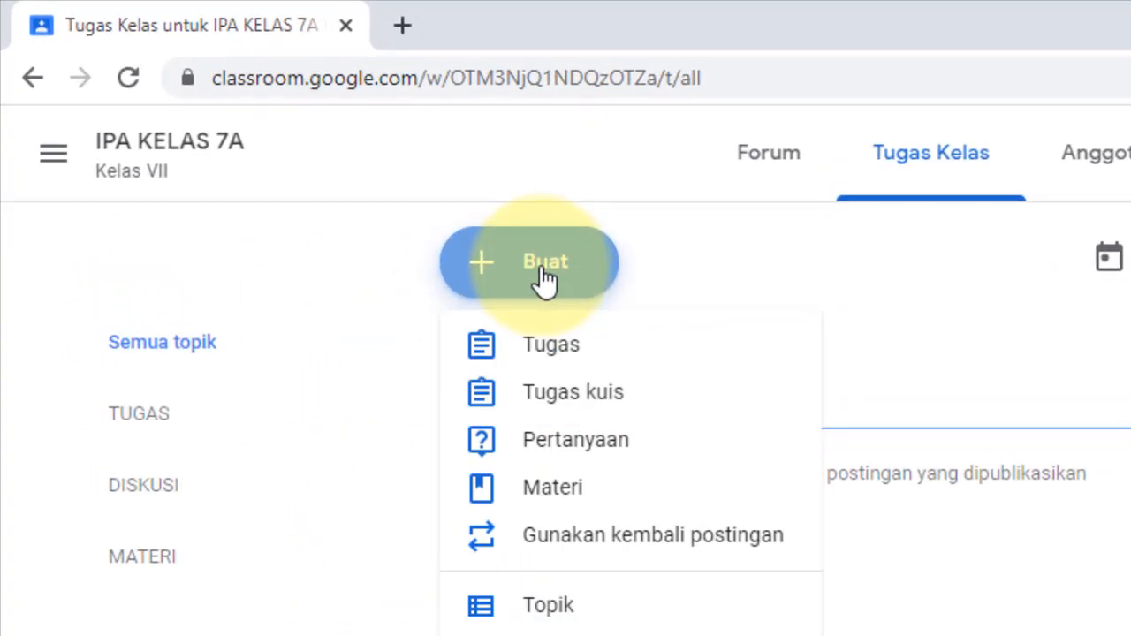
left_click(547, 614)
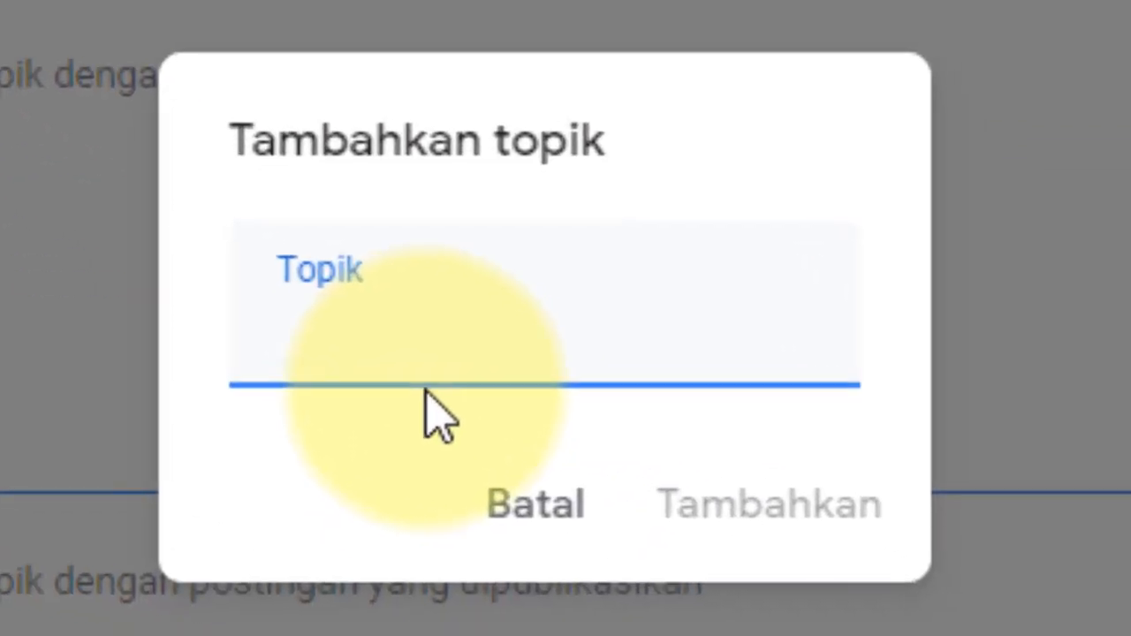
type("PE")
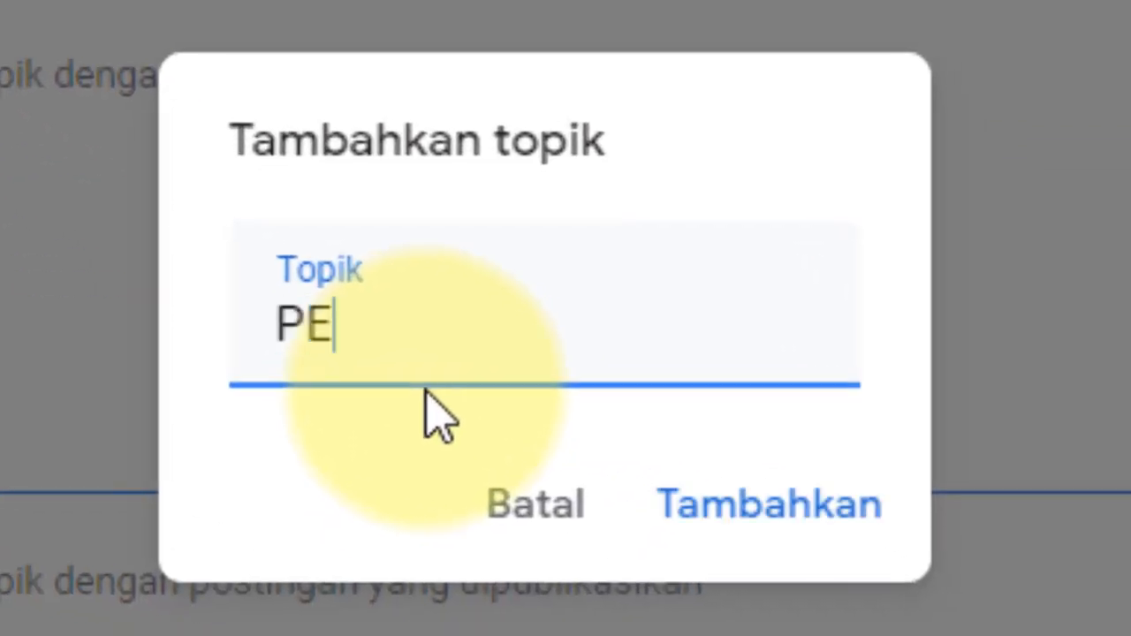
type("NILAIAN")
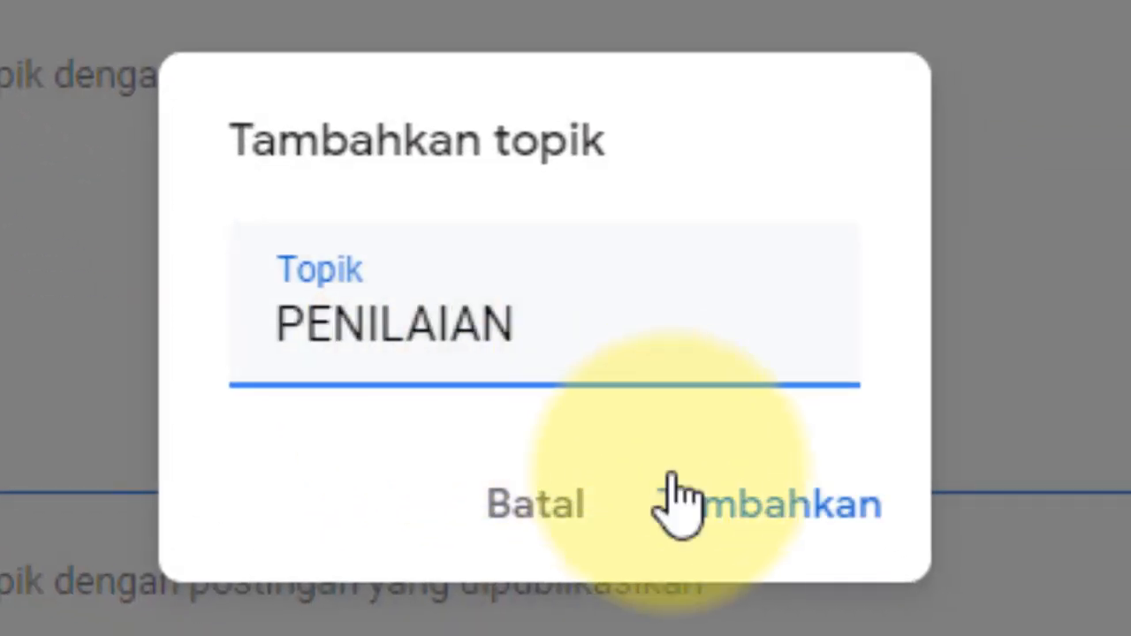
left_click(734, 522)
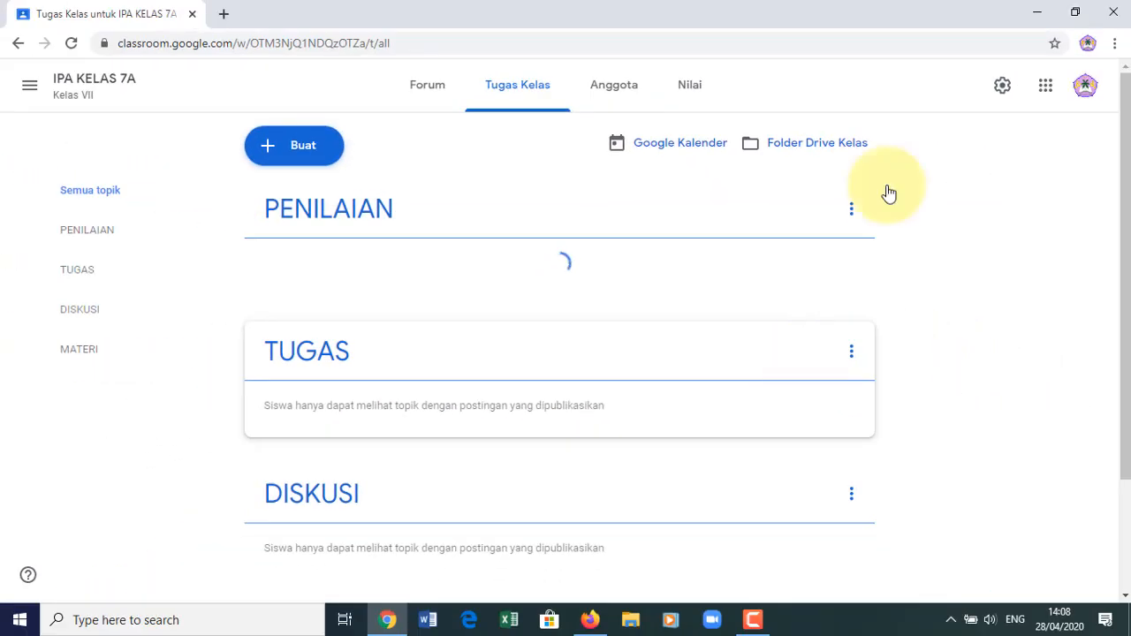
- Move the MATERI topic up past DISKUSI, TUGAS and PENILAIAN to the top with Naikkan
left_click_drag(1124, 172, 1123, 366)
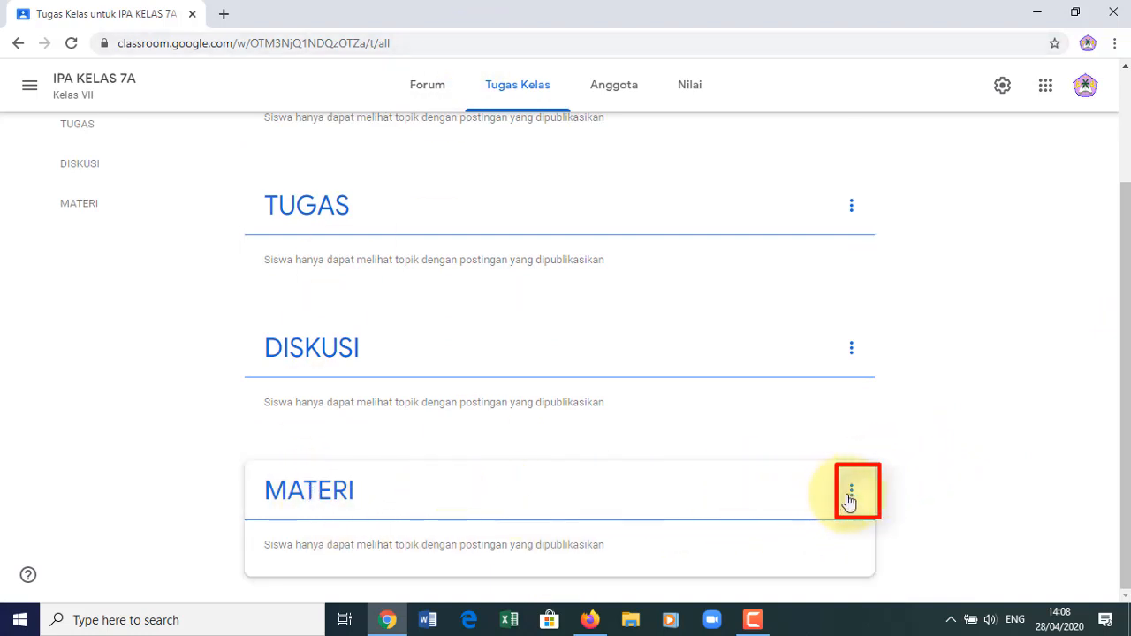
left_click(851, 493)
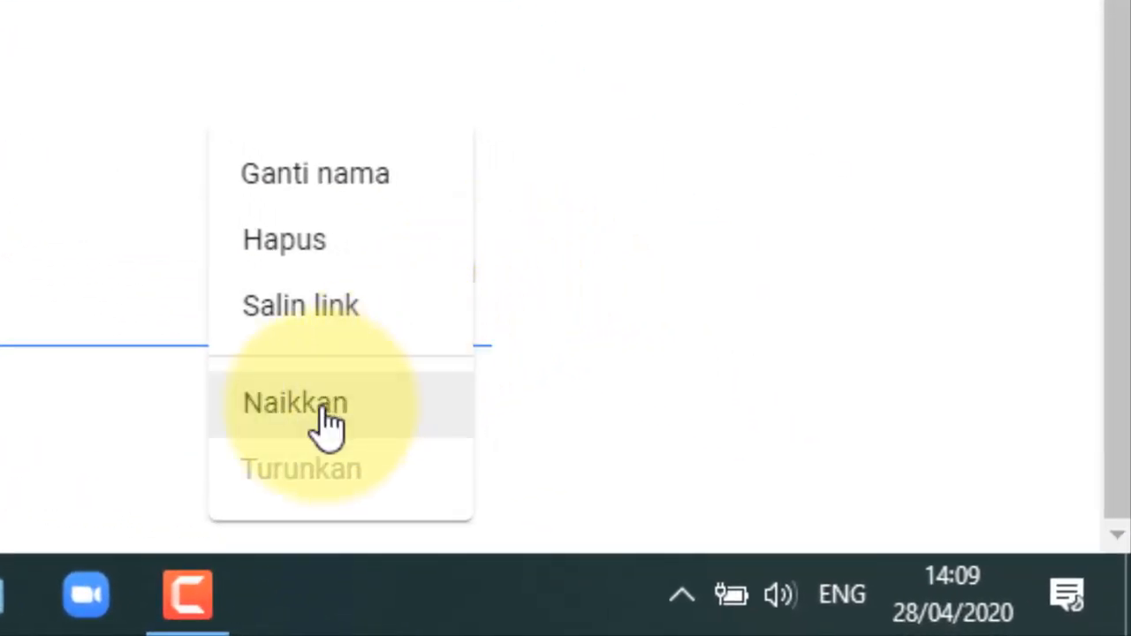
left_click(322, 409)
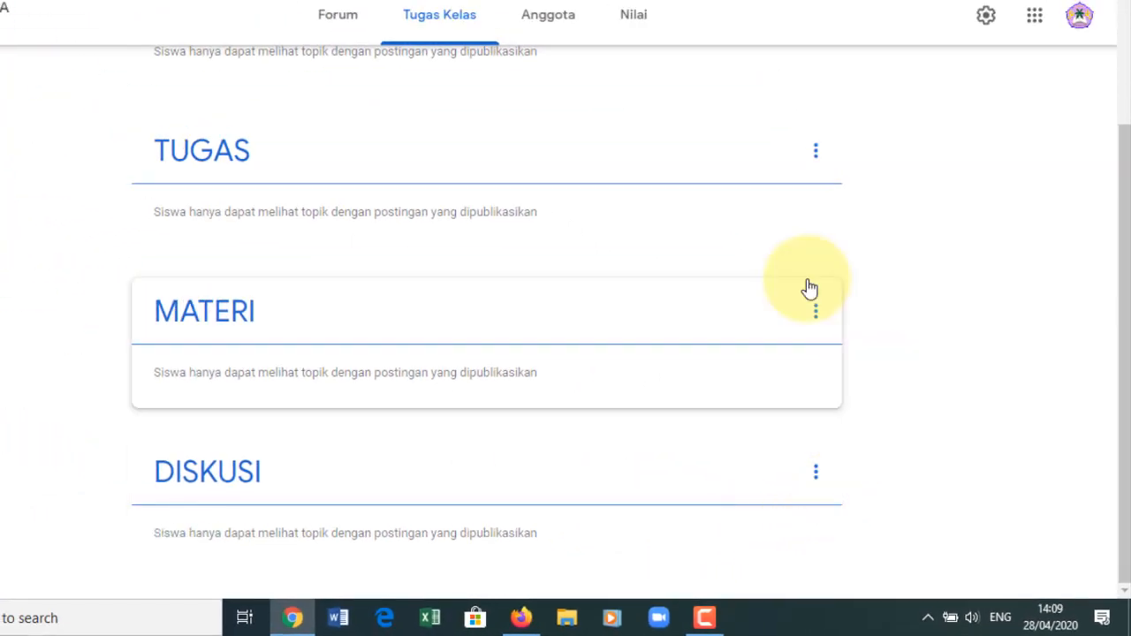
left_click(815, 316)
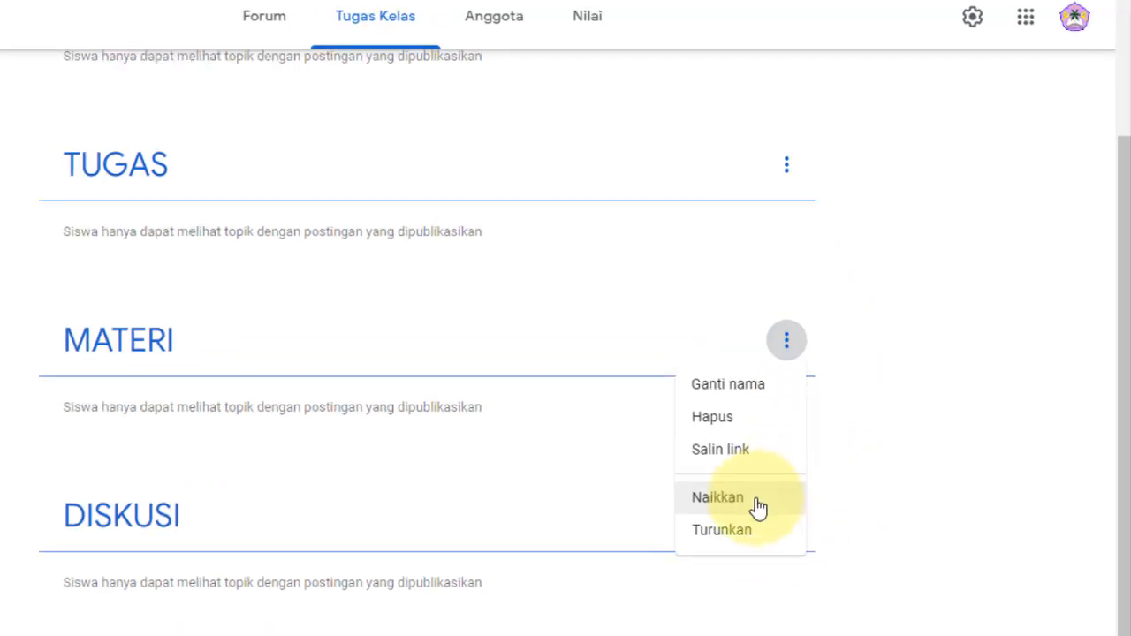
left_click(753, 455)
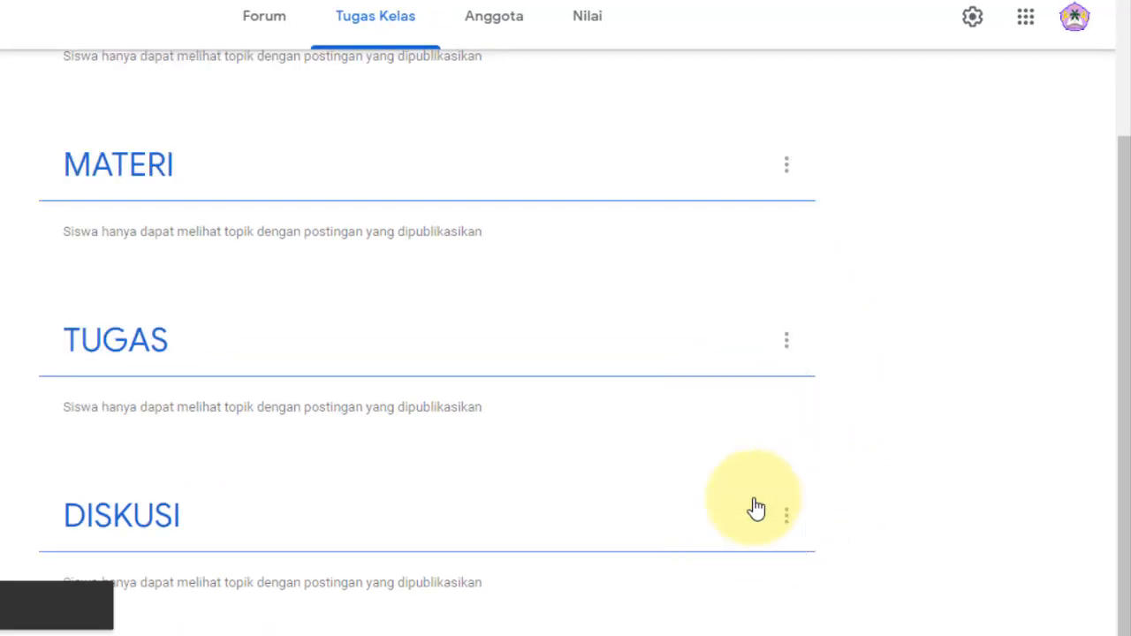
left_click(786, 171)
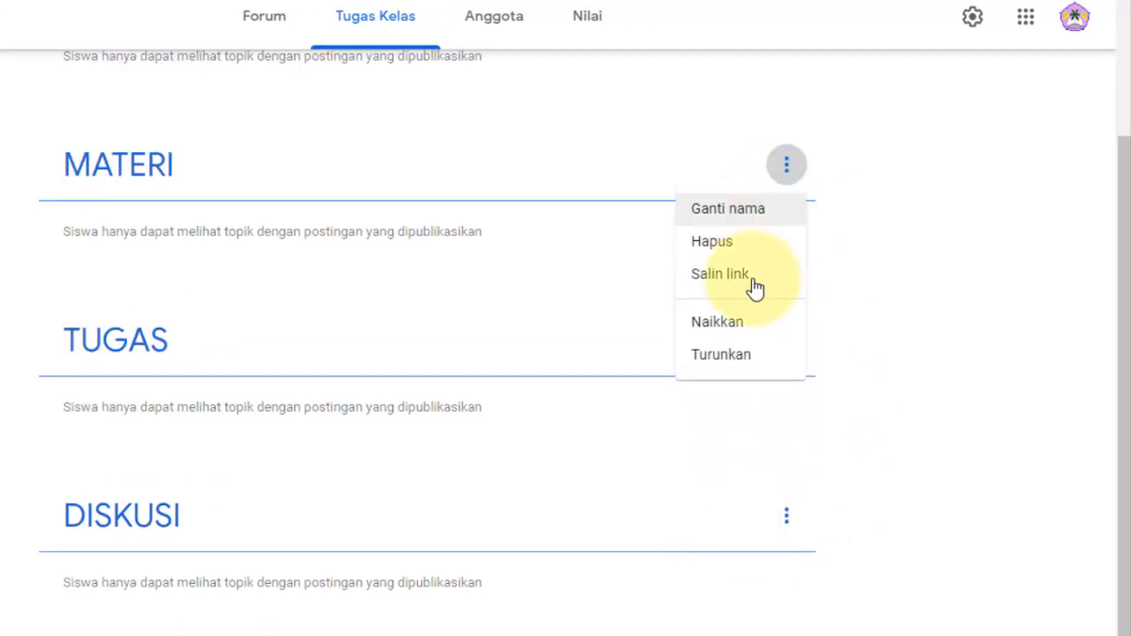
left_click(742, 337)
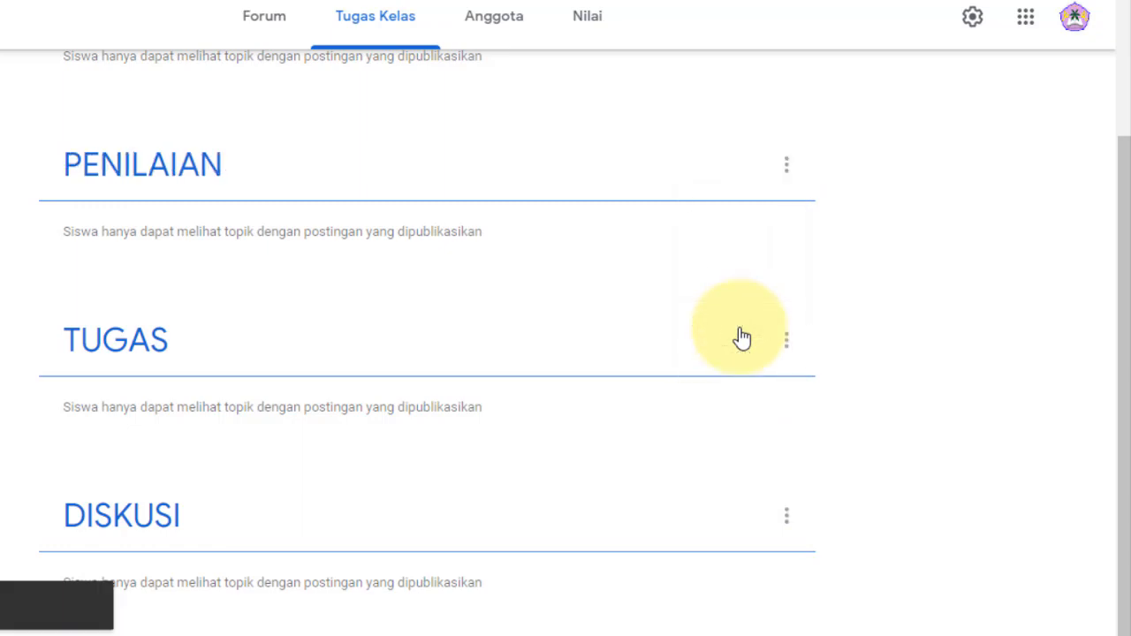
left_click_drag(1123, 239, 1126, 109)
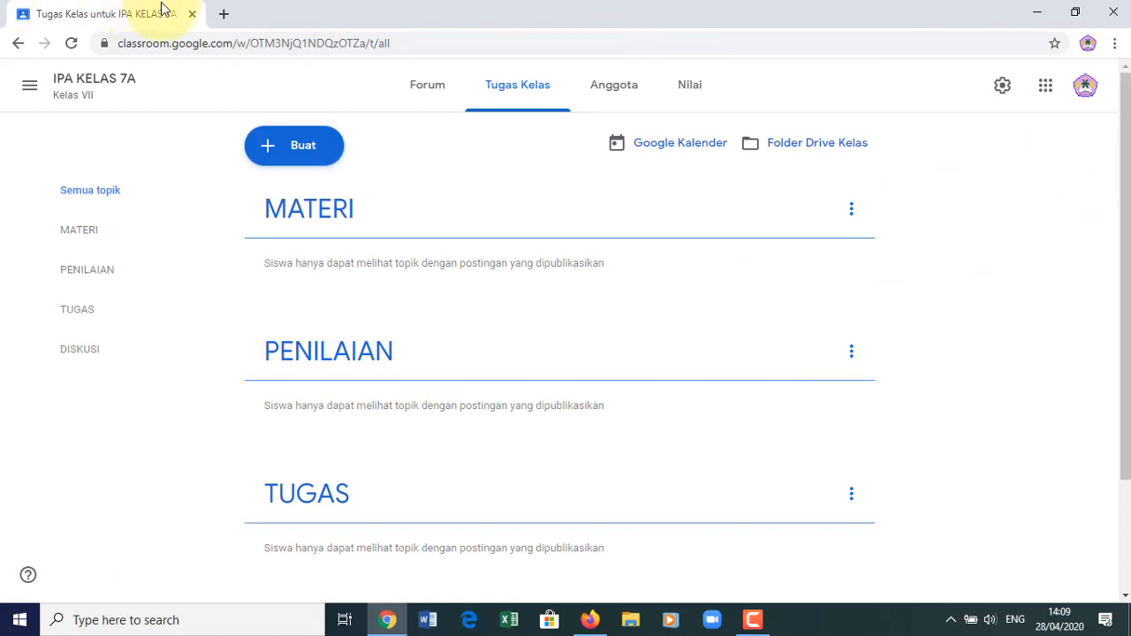
left_click(223, 15)
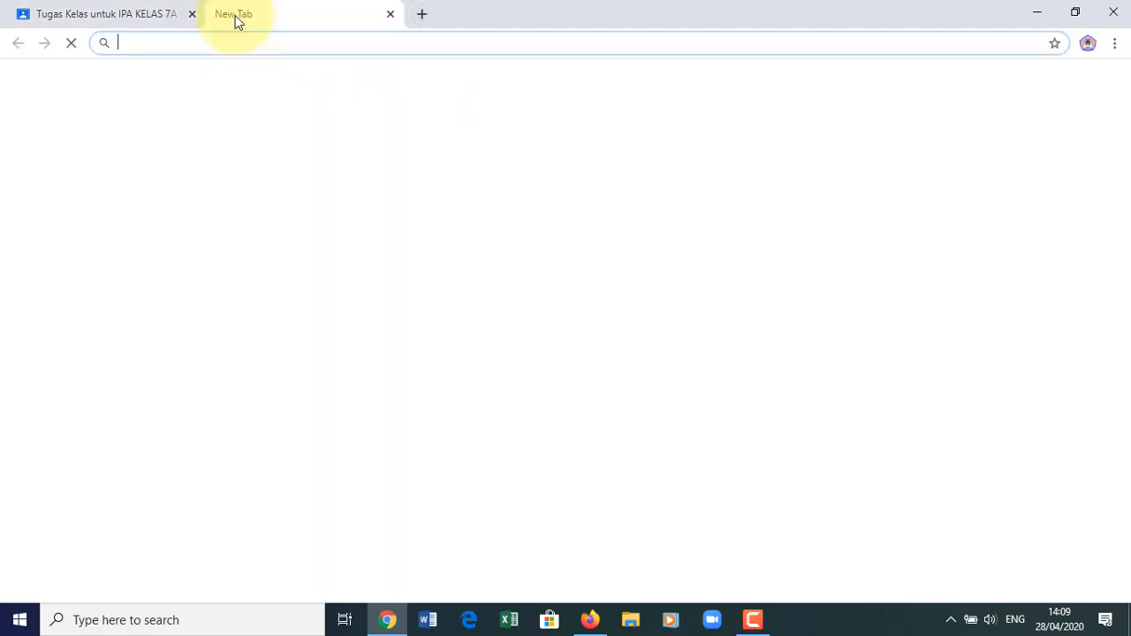
left_click(390, 14)
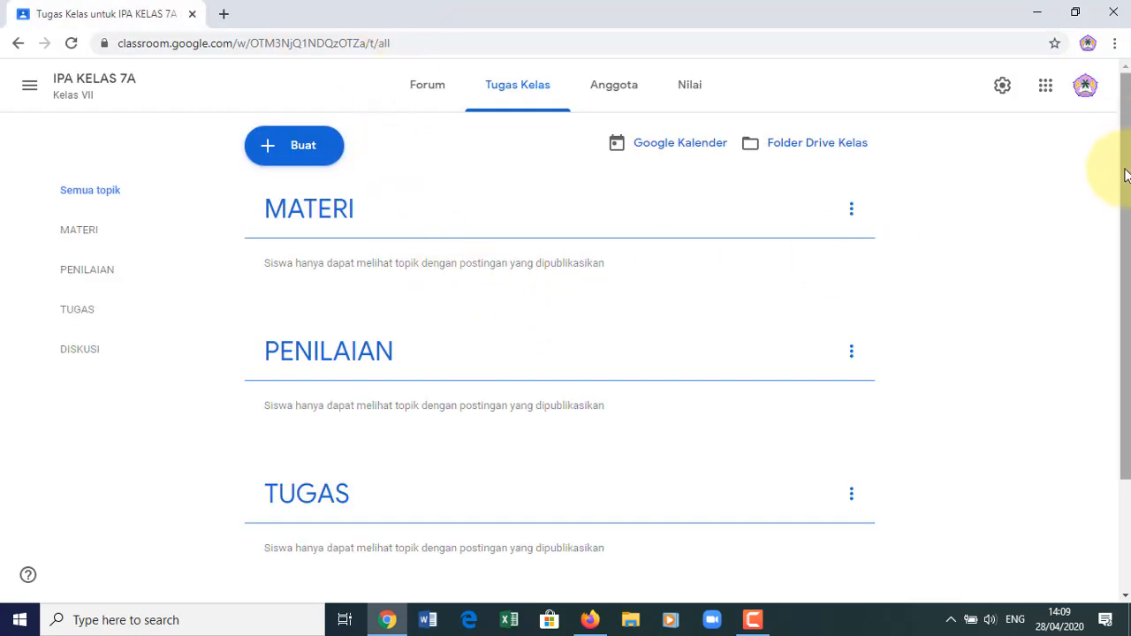
- Move the DISKUSI topic up above TUGAS and then above PENILAIAN
left_click_drag(1126, 170, 1127, 259)
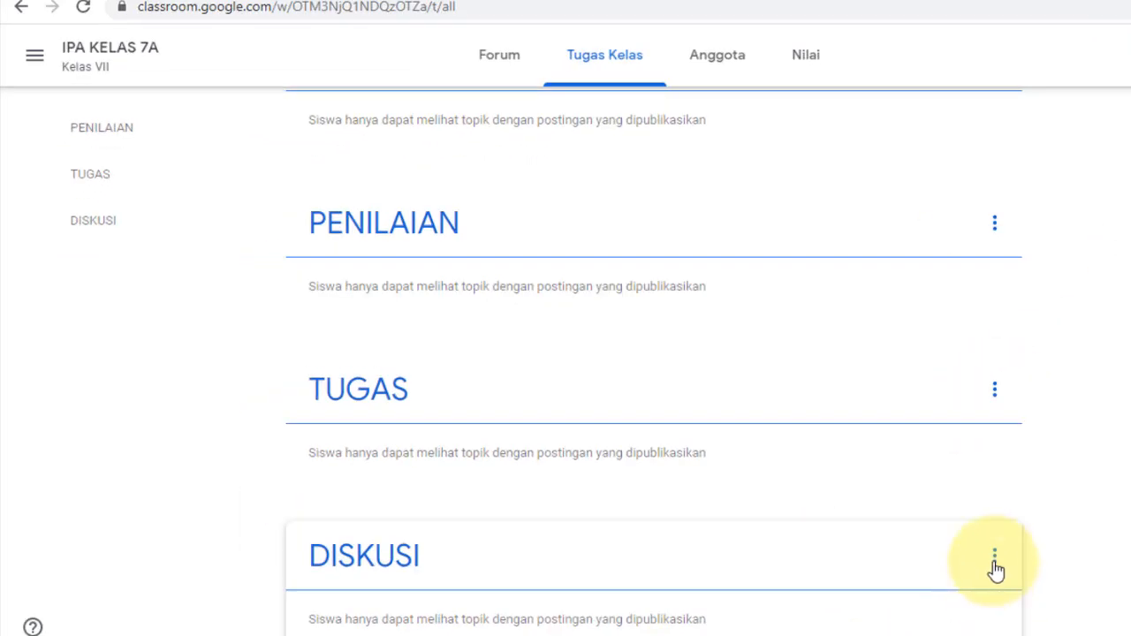
left_click(995, 561)
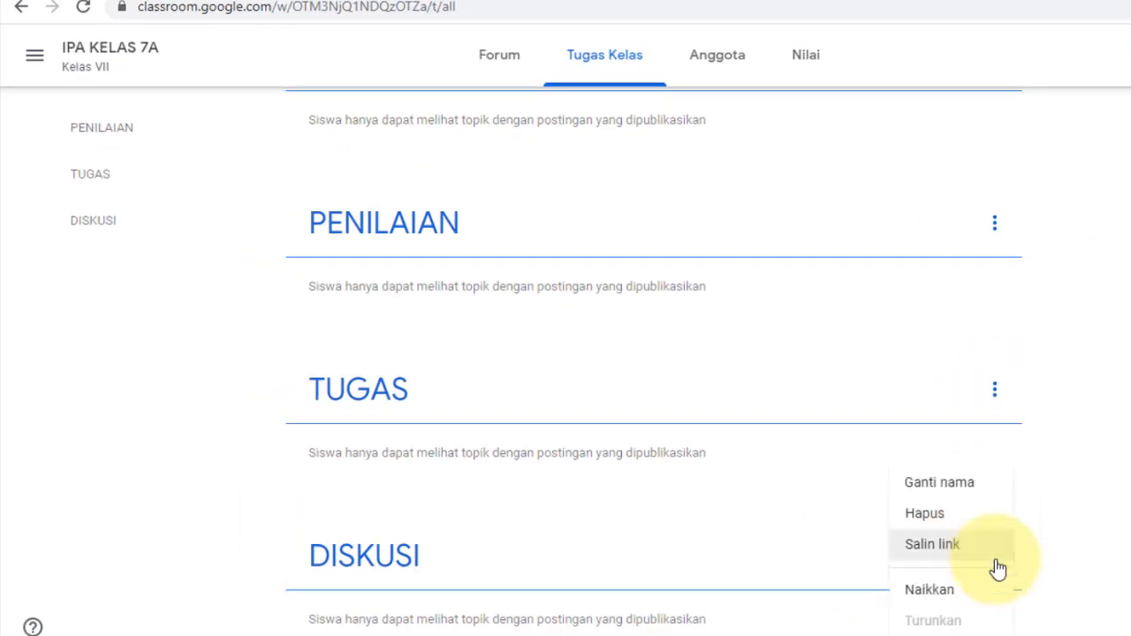
left_click(928, 590)
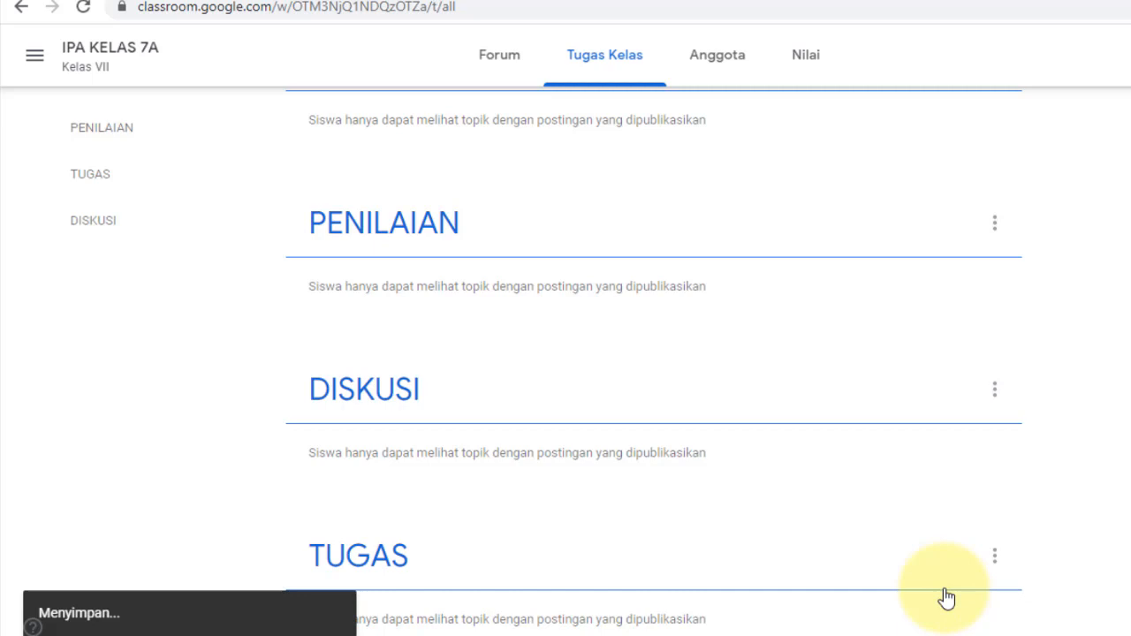
left_click(995, 392)
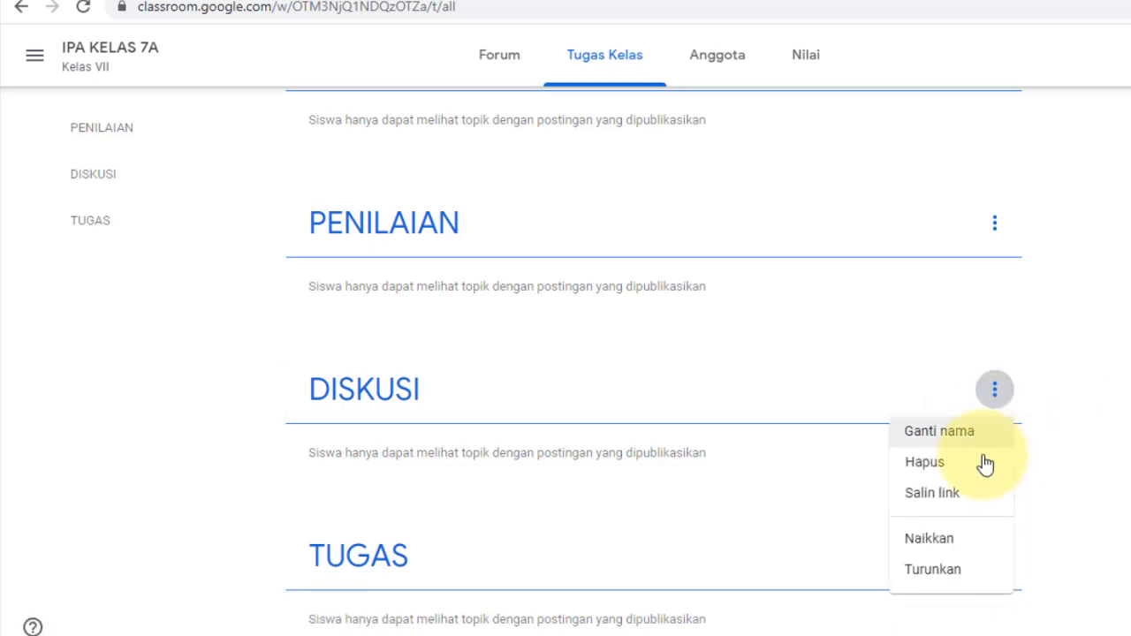
left_click(928, 540)
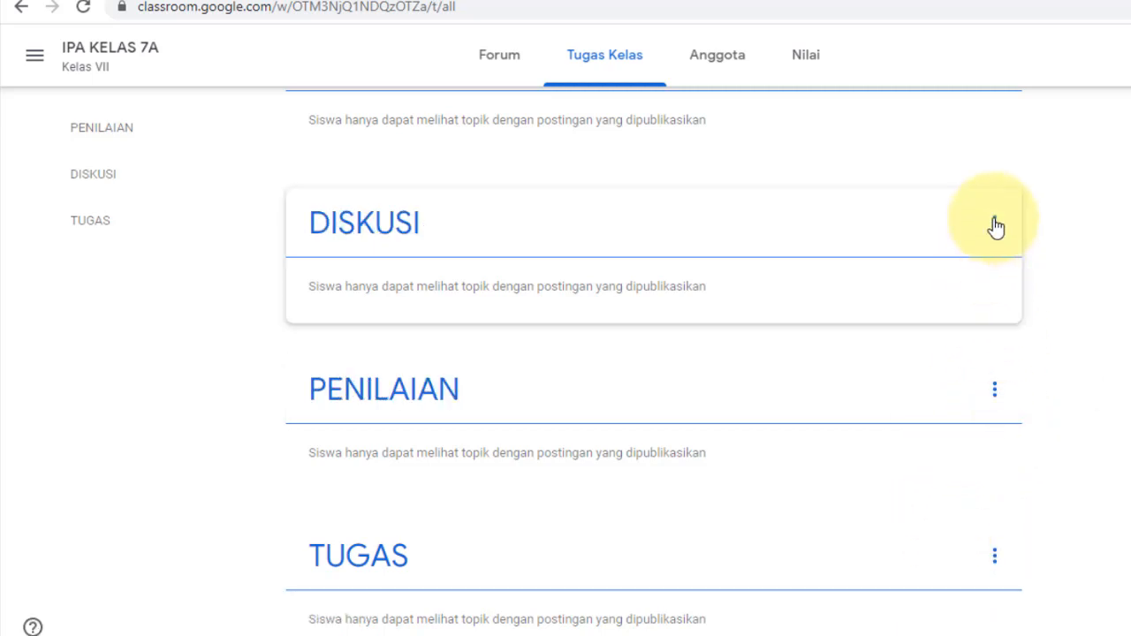
- Move TUGAS up above PENILAIAN and scroll the page to check the topic order
scroll(654, 361, "up", 2)
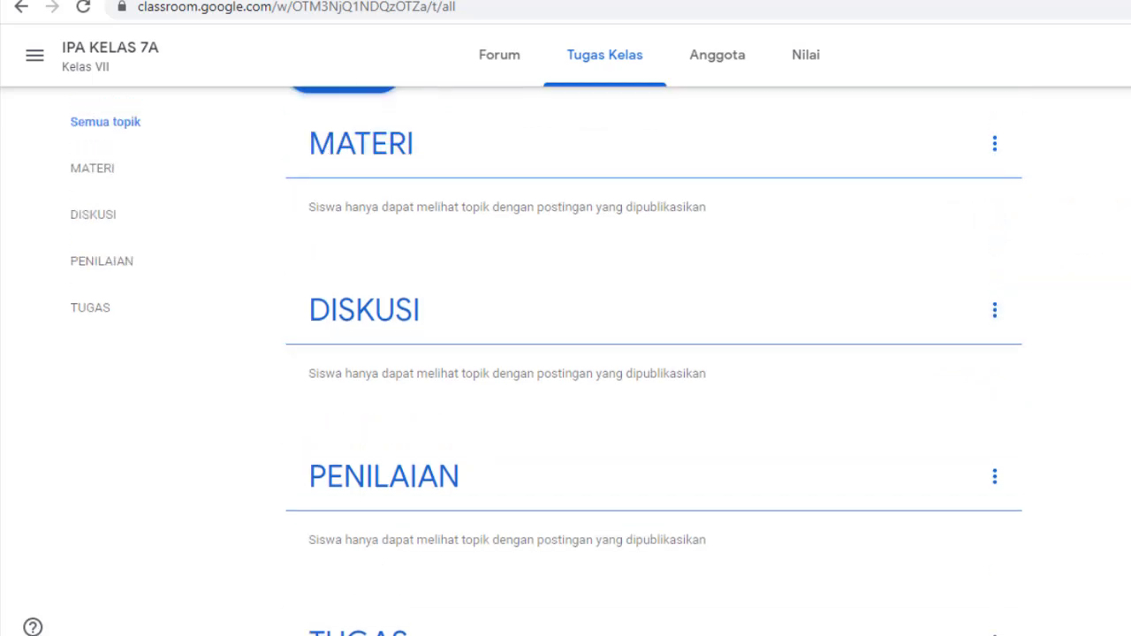
scroll(654, 360, "down", 2)
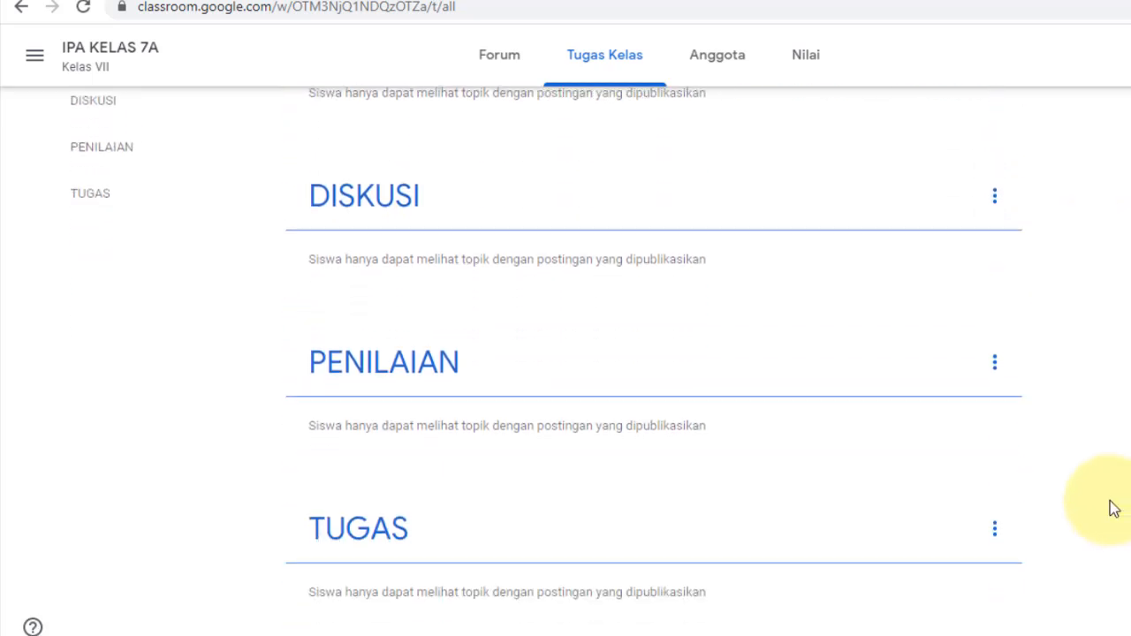
left_click(995, 532)
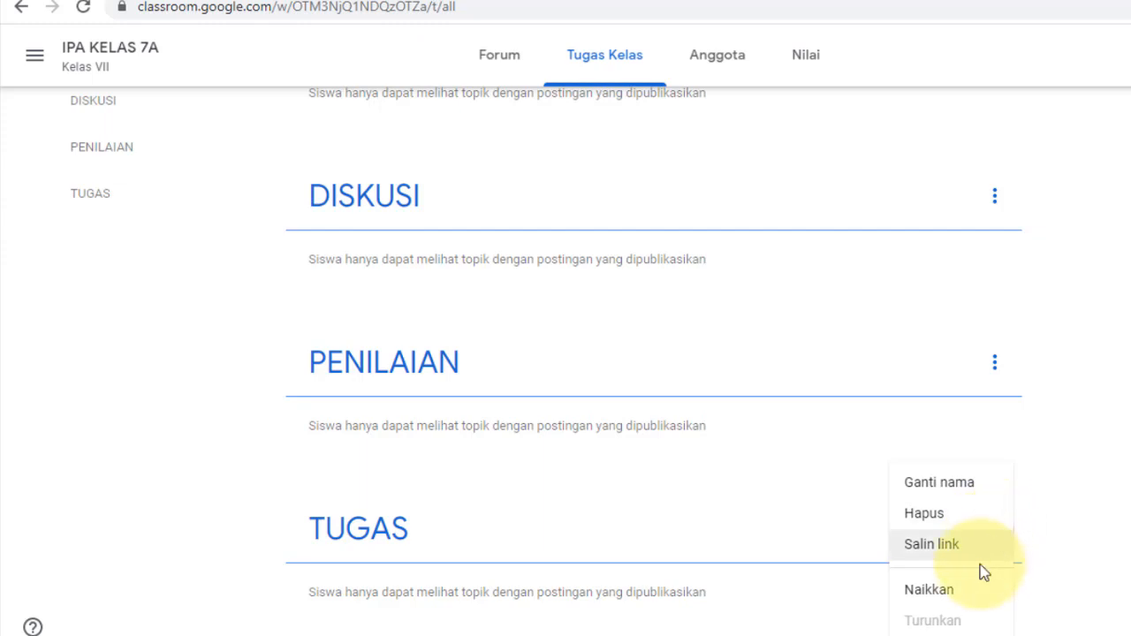
left_click(968, 594)
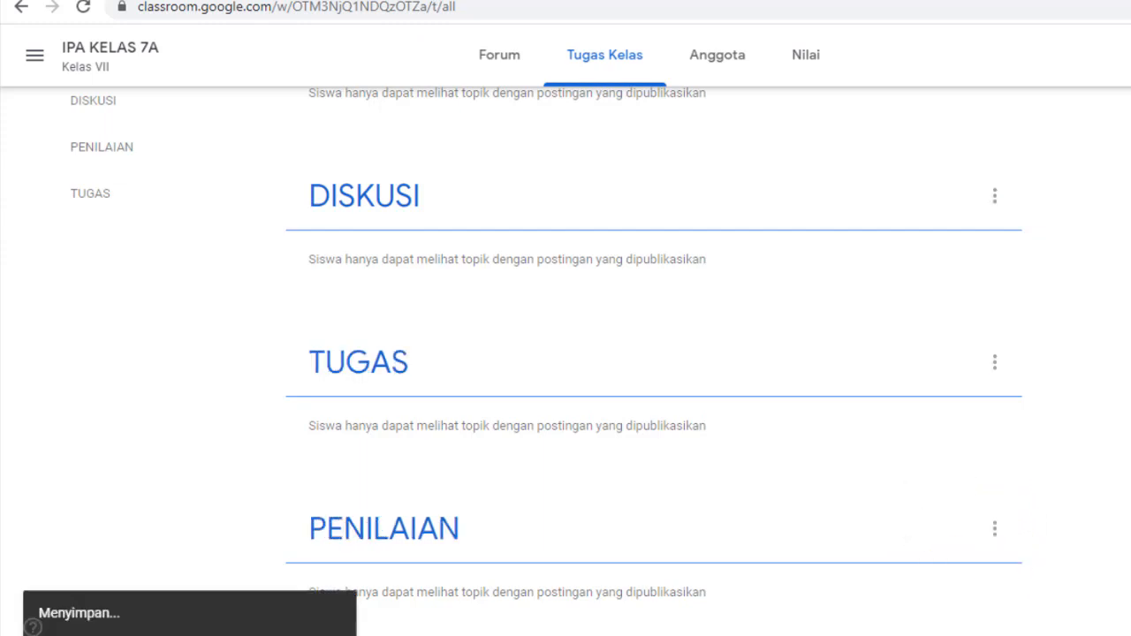
scroll(1130, 317, "up", 1)
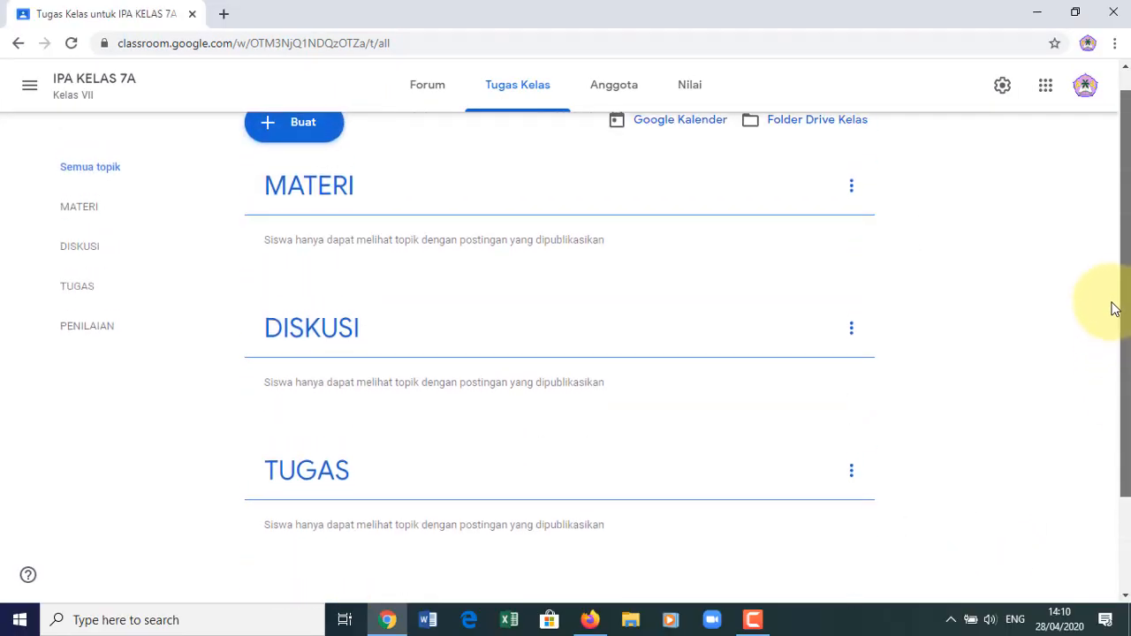
scroll(1111, 318, "down", 3)
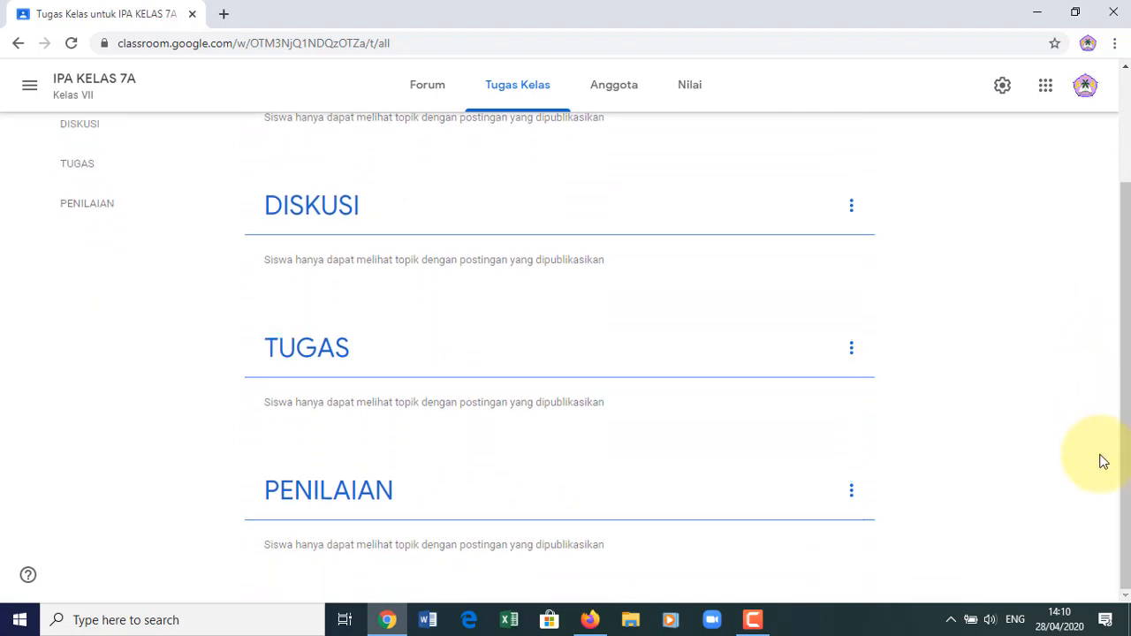
left_click_drag(1127, 266, 1130, 128)
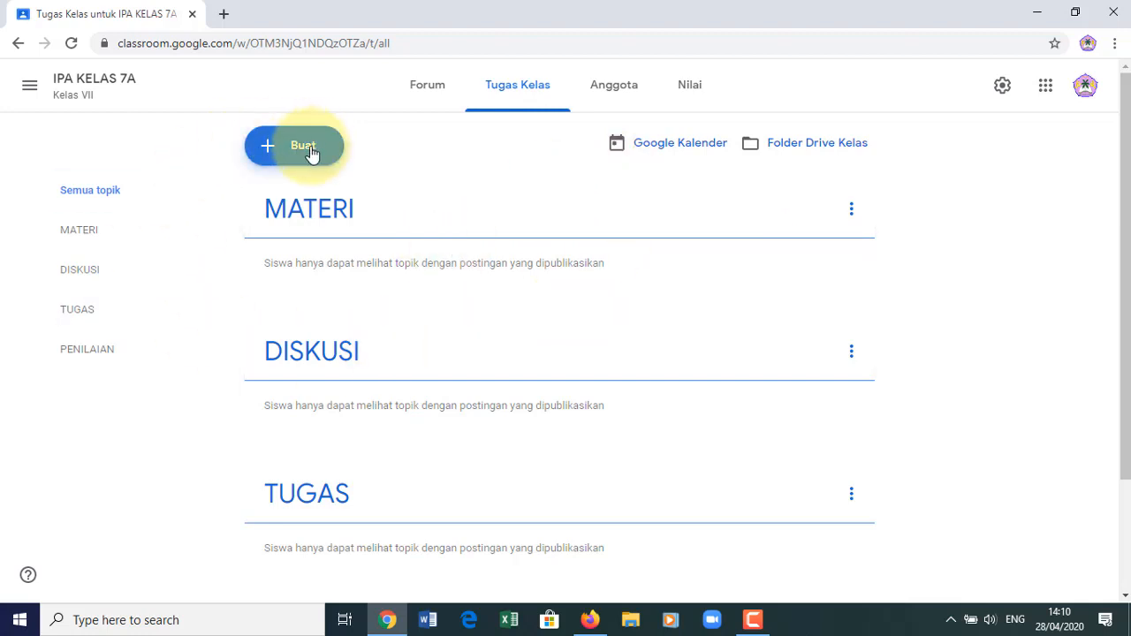
- Create the topic '- BAB 1. Sistem Reproduksi pada Manusia' from the Buat menu
left_click(299, 155)
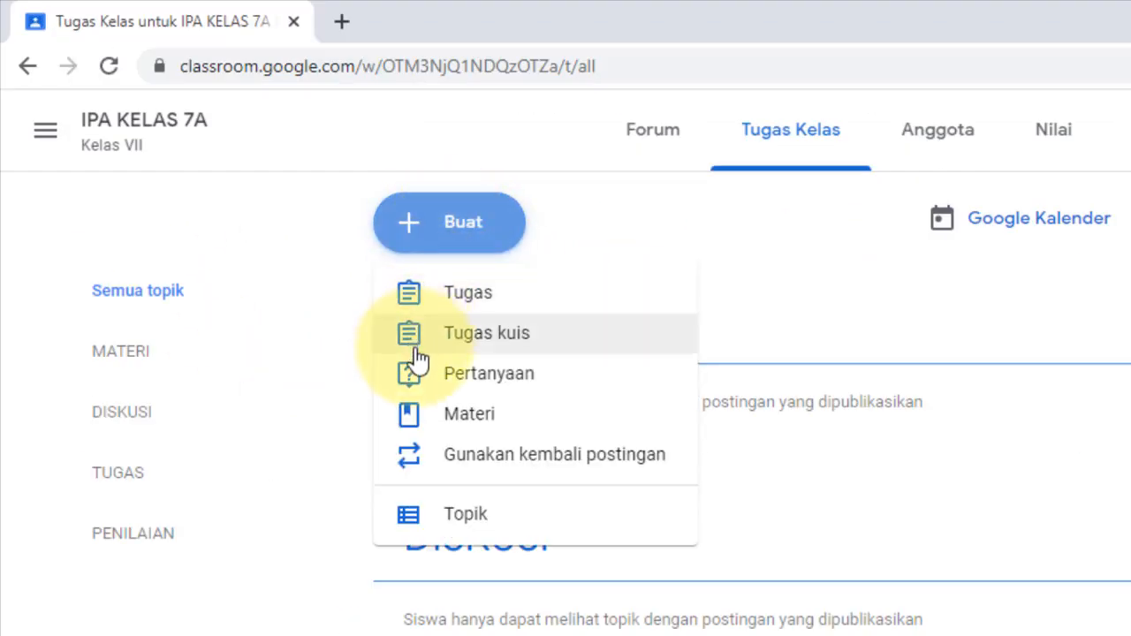
left_click(474, 523)
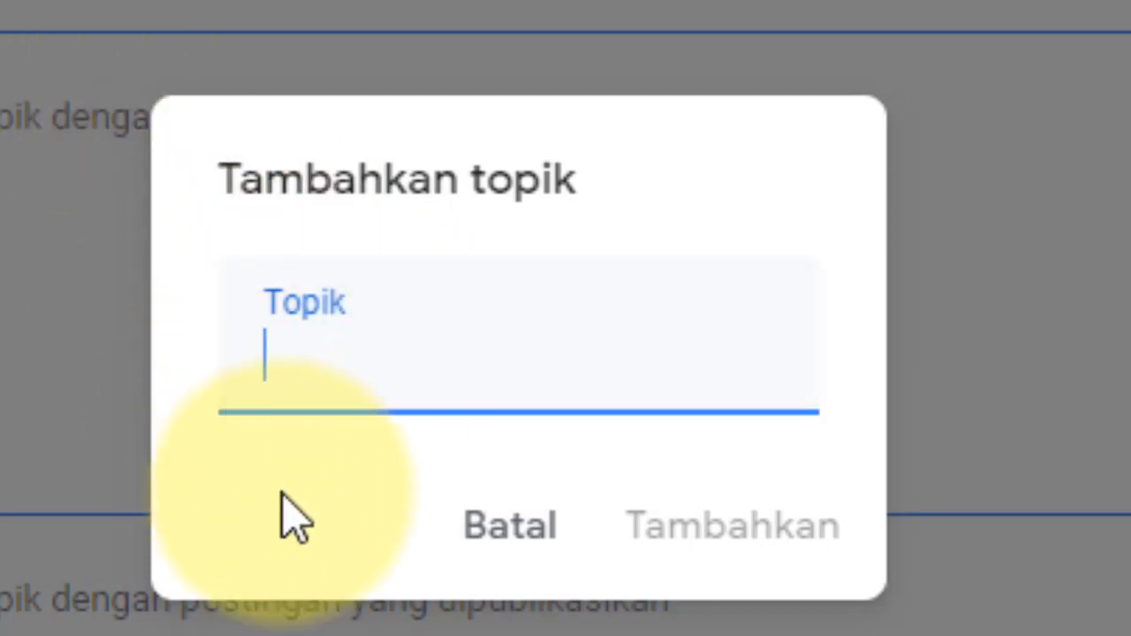
type("-")
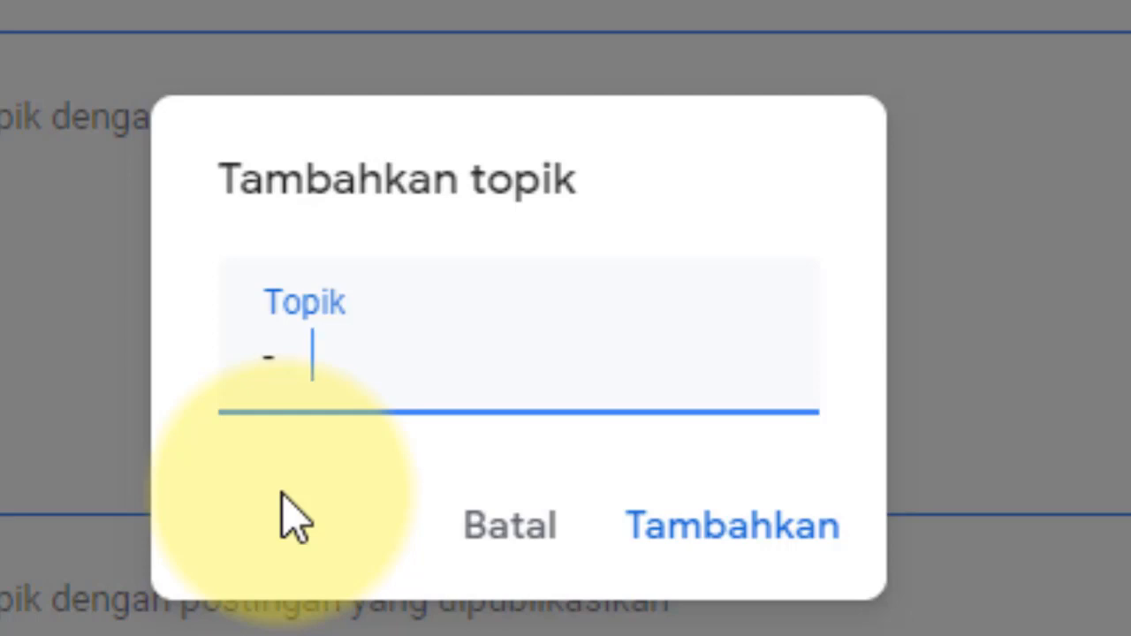
type("Ba")
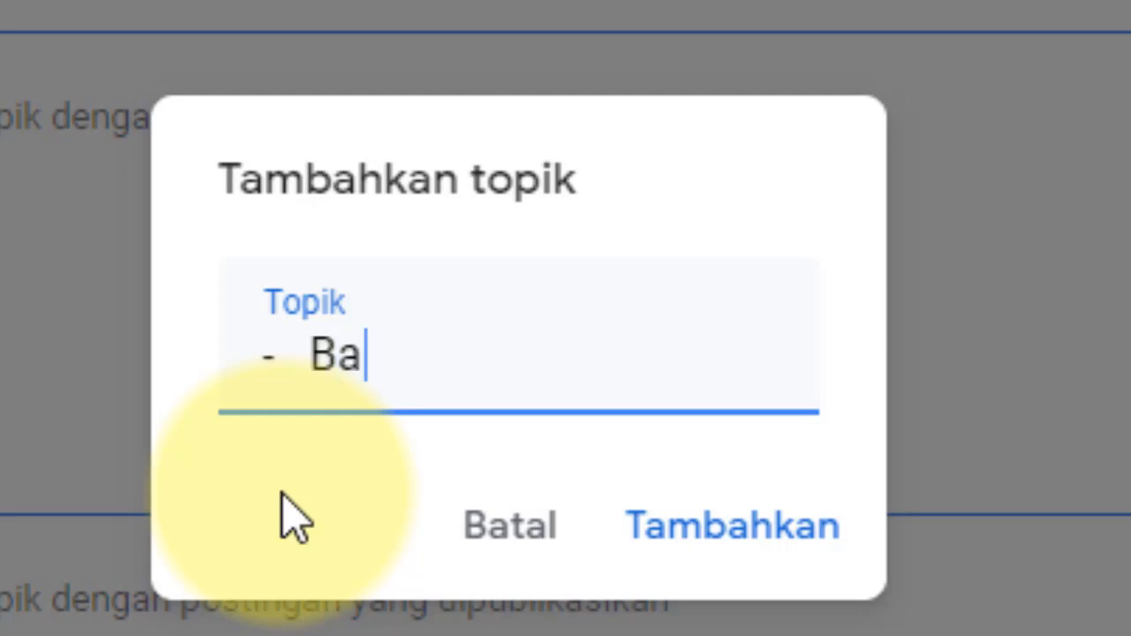
key("BackSpace")
type("AB")
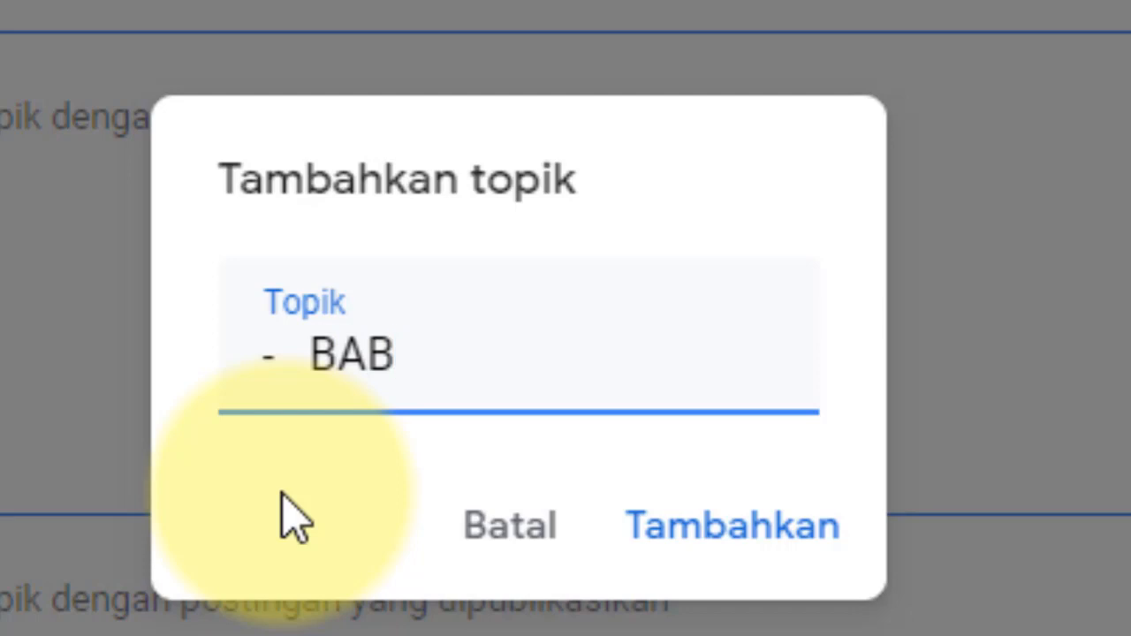
type(" 1")
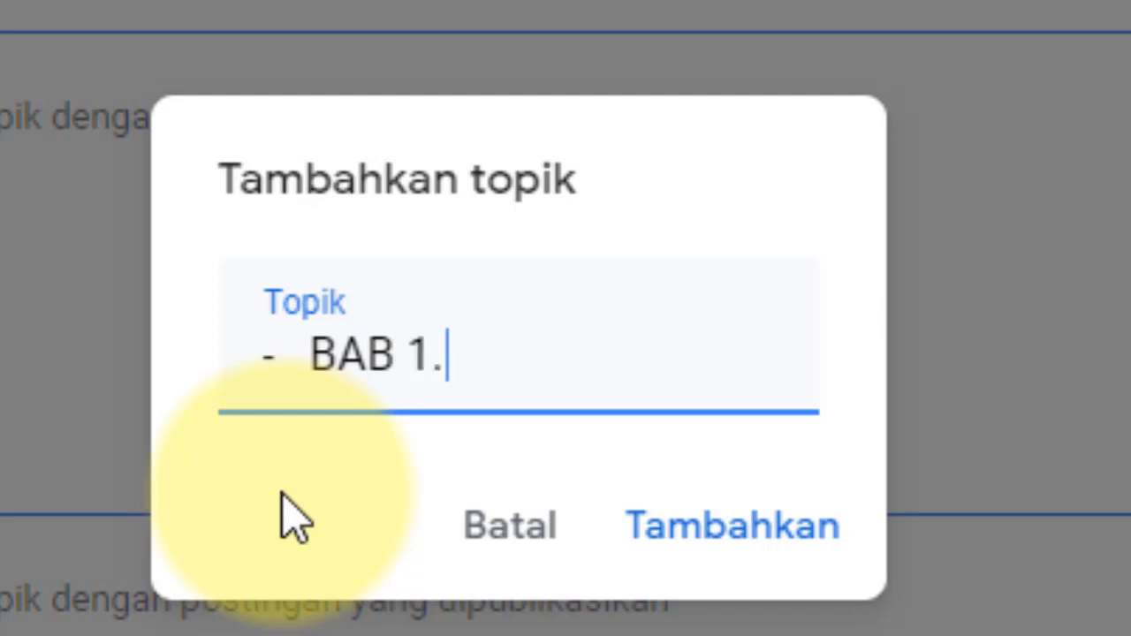
type(". S")
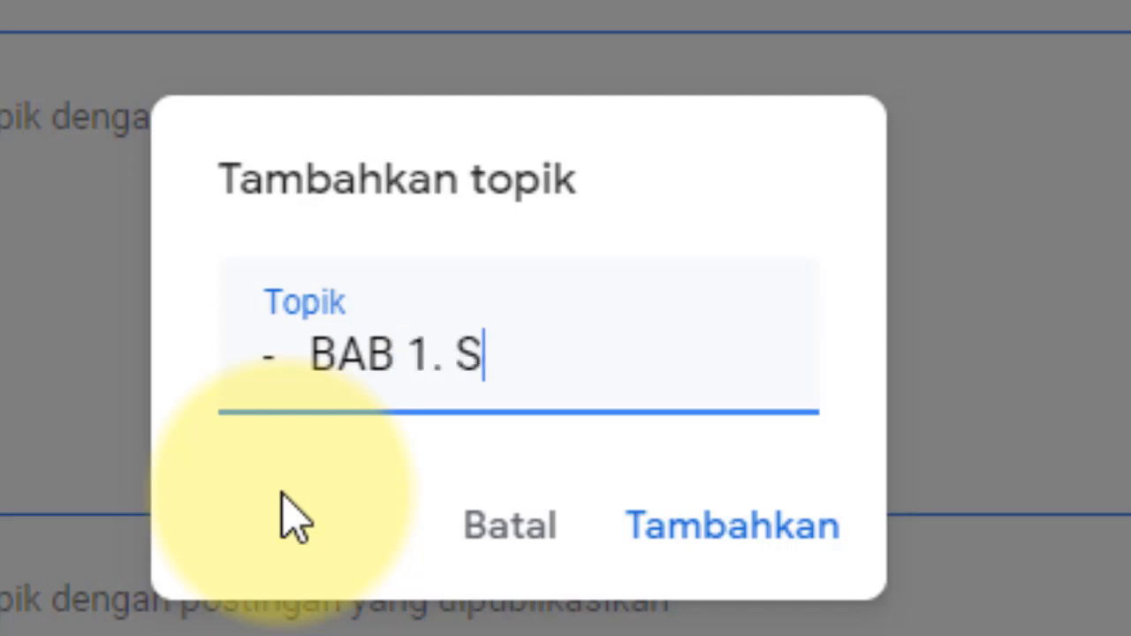
type("istem Re")
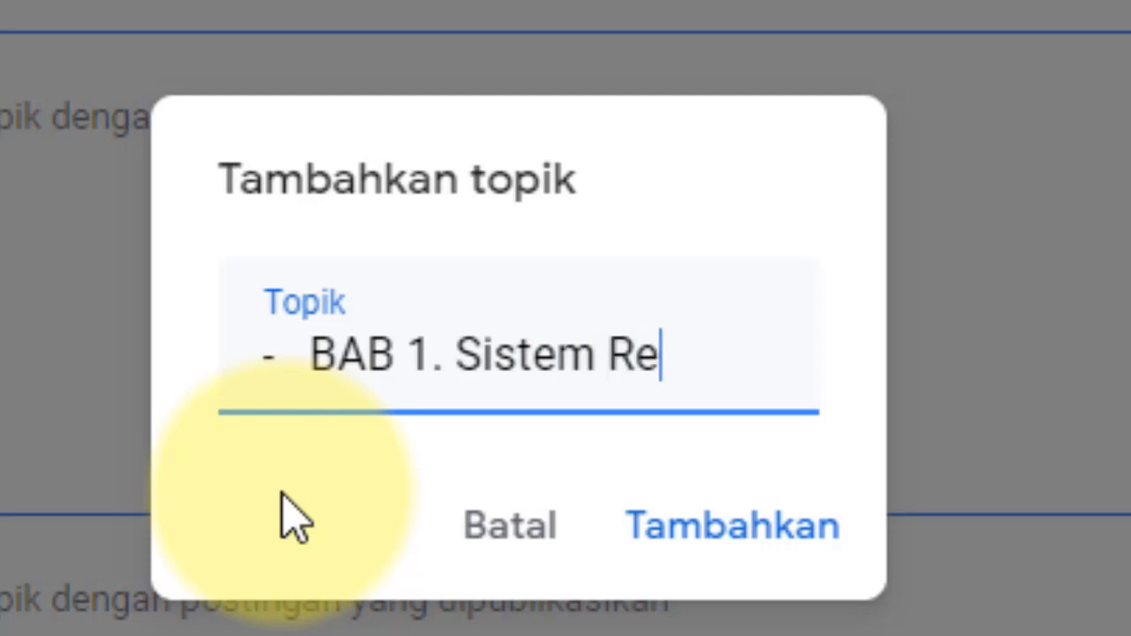
type("produksi")
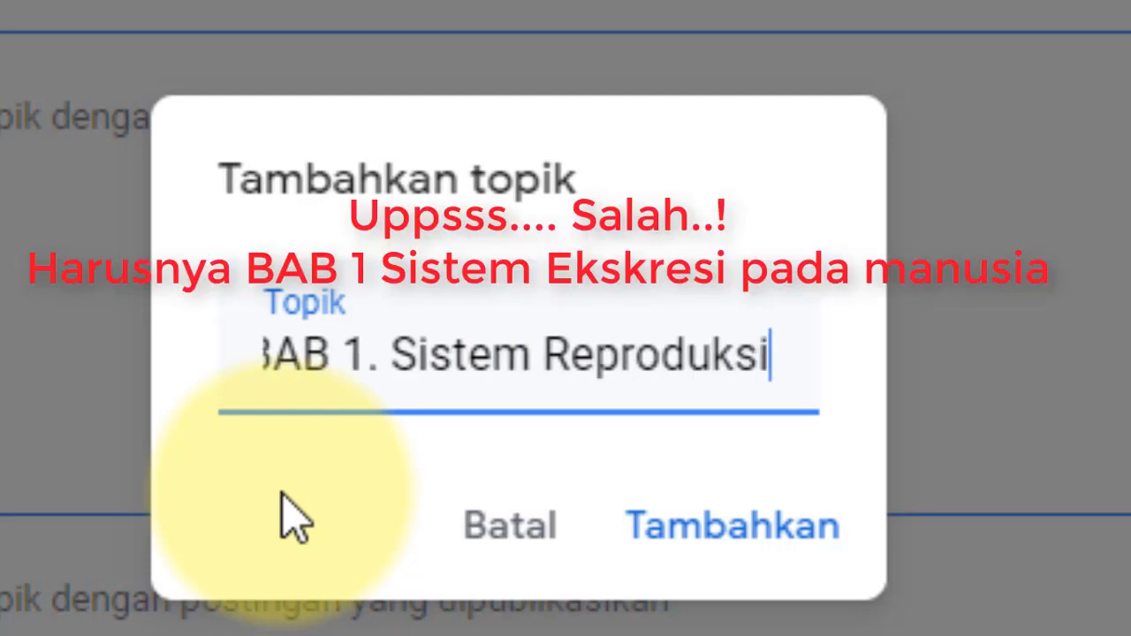
type(" pada Manusia")
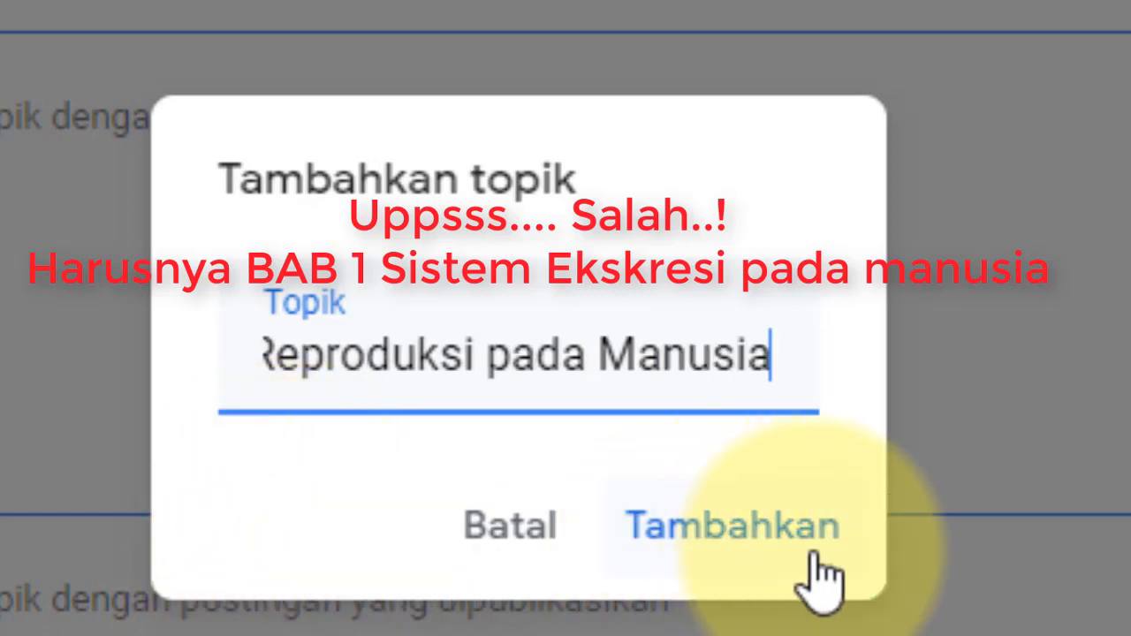
left_click(806, 562)
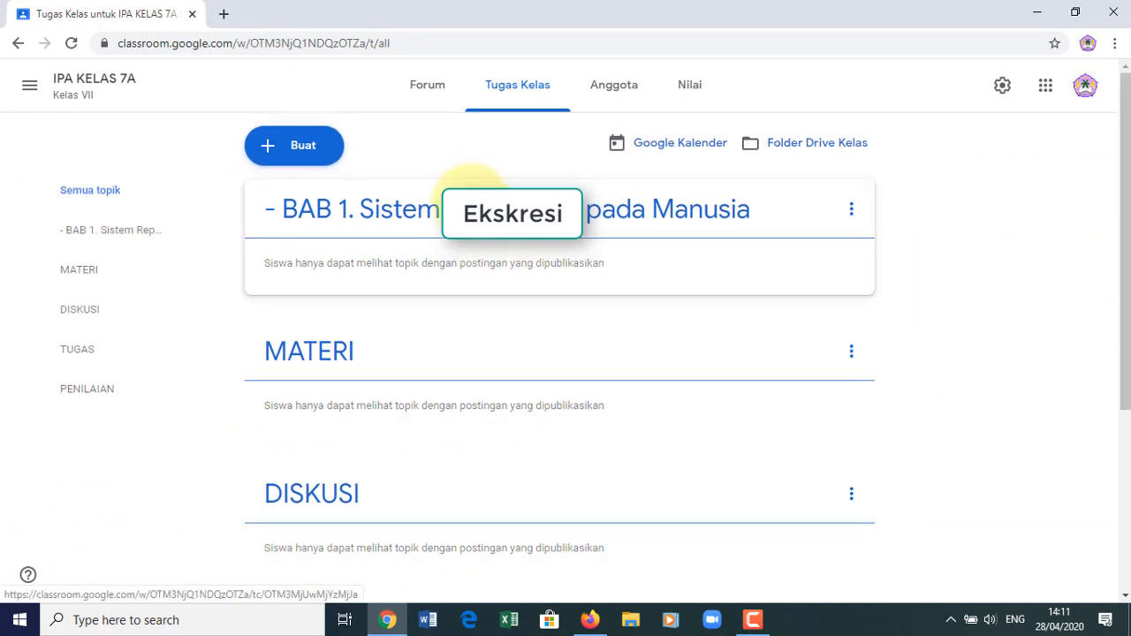
- Move the BAB 1 topic down one place with Turunkan, below MATERI
left_click(851, 212)
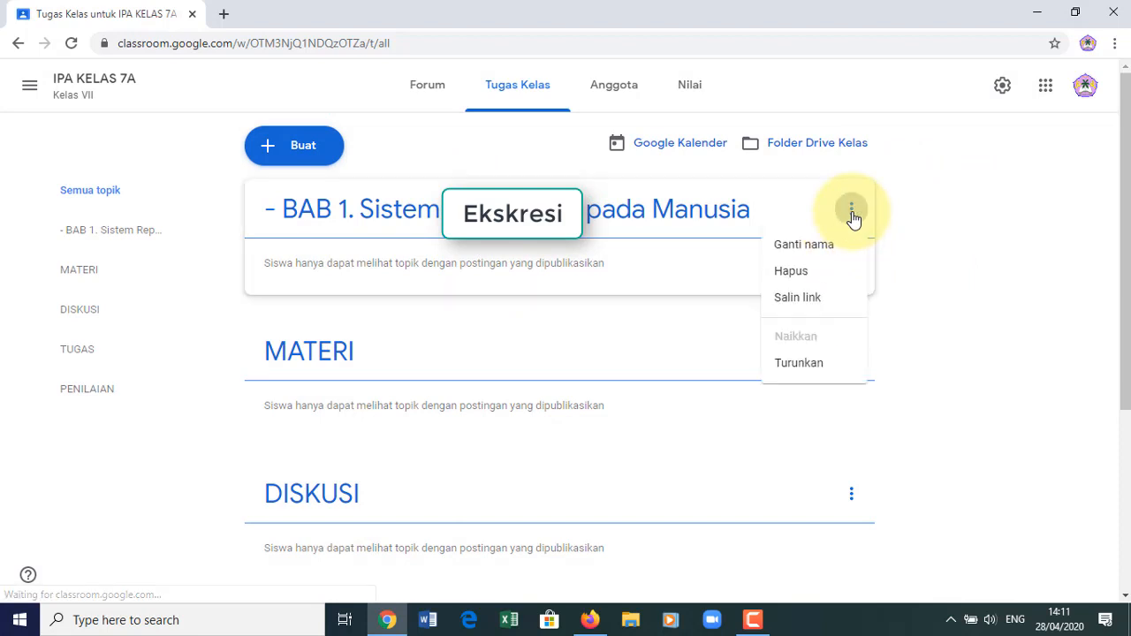
left_click(797, 363)
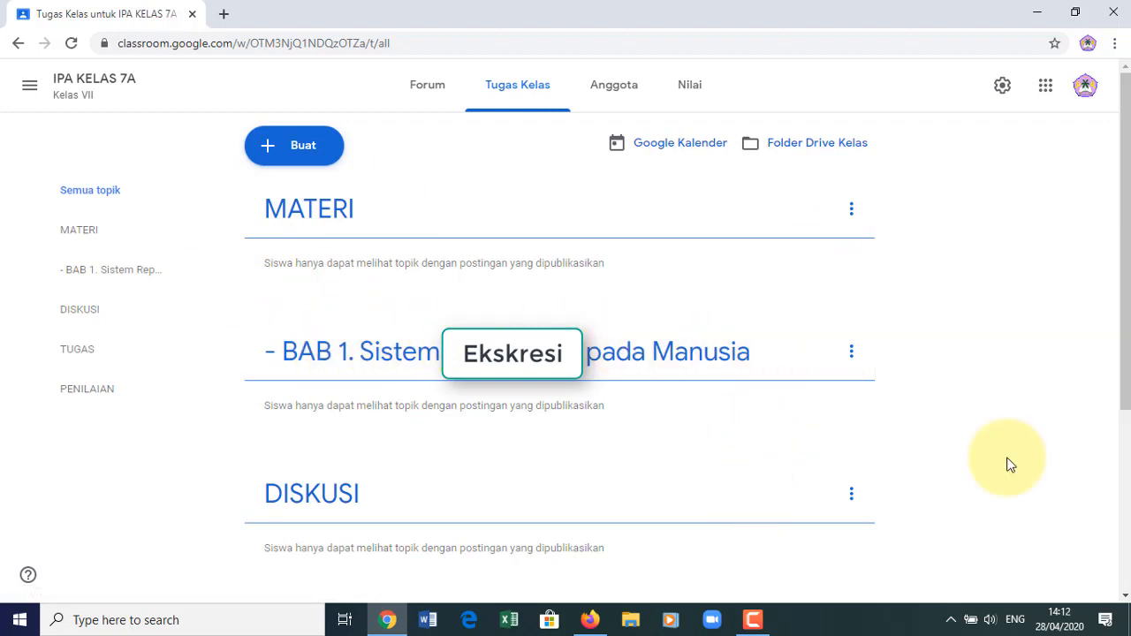
- Create the topic '- BAB 2. Sistem Reproduksi pada Manusia' from the Buat menu
left_click(305, 147)
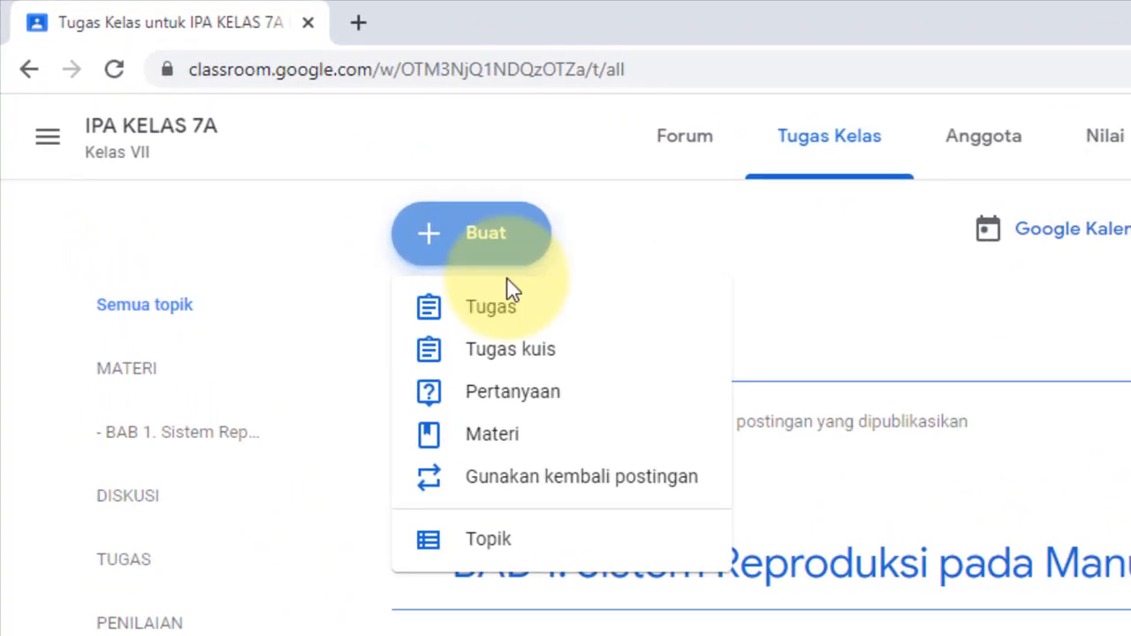
left_click(497, 542)
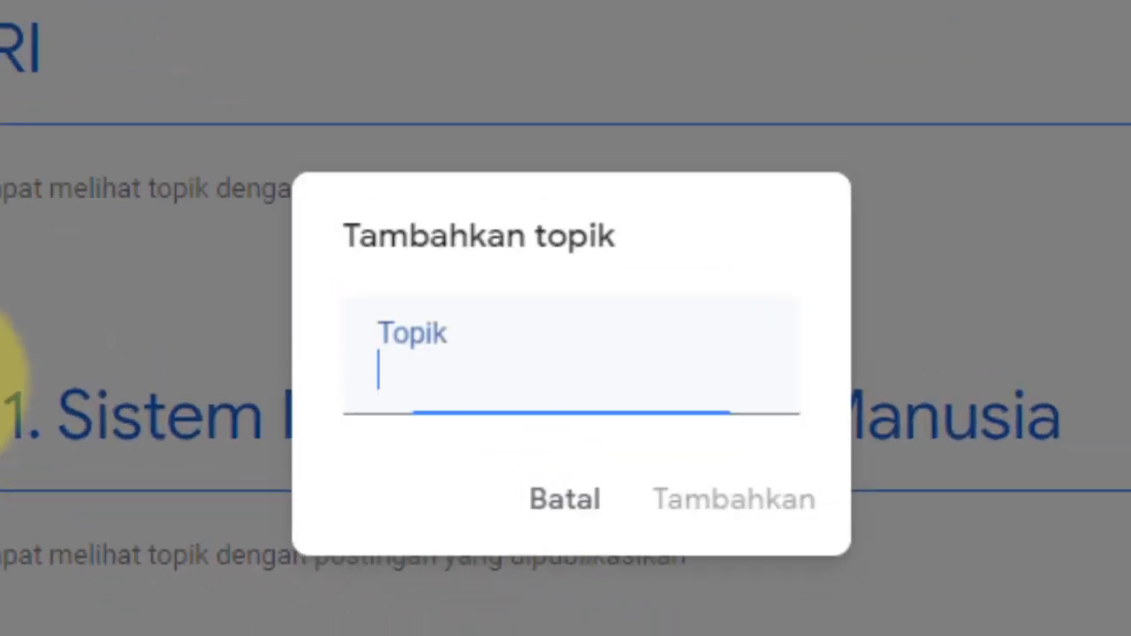
type("-")
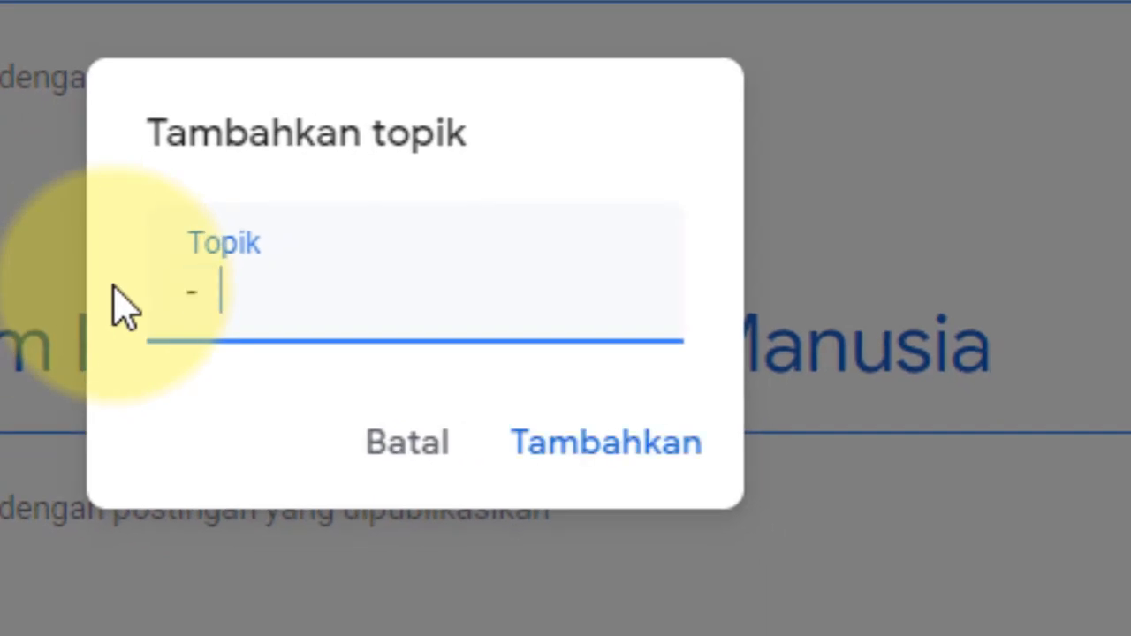
type("   BAB")
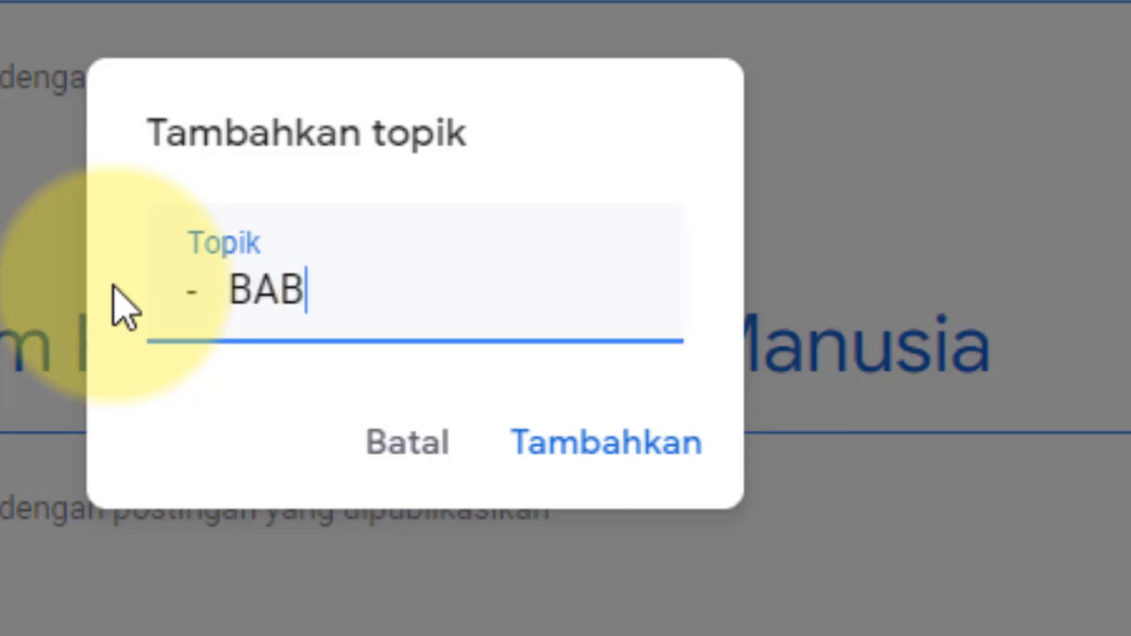
type(" 2")
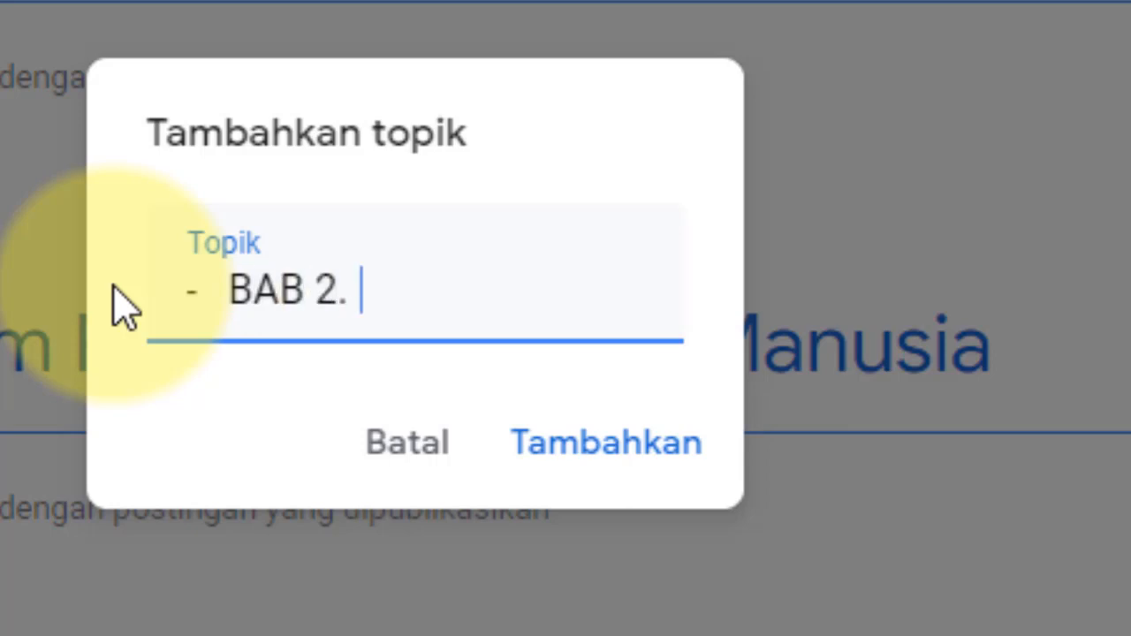
type(". Sistem ")
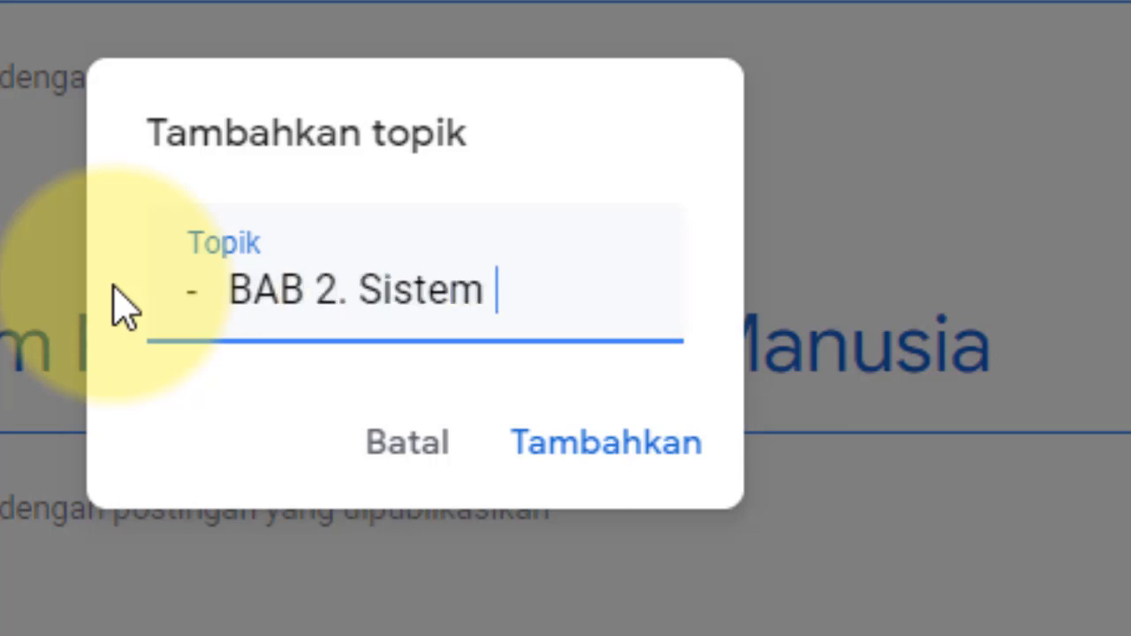
type("Reprod")
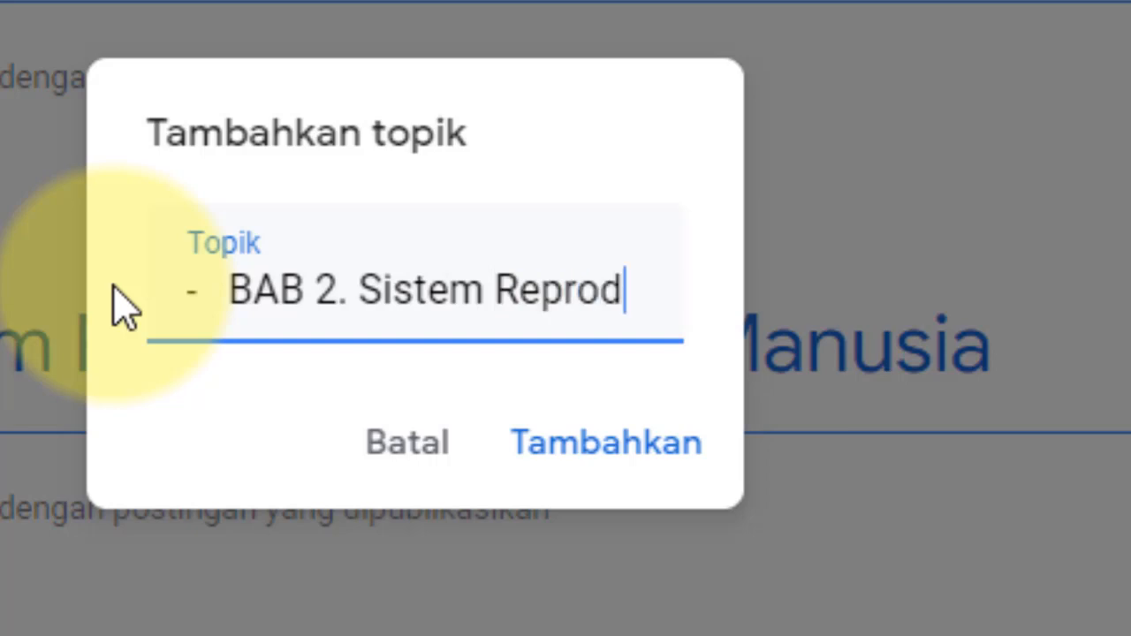
type("uksi ")
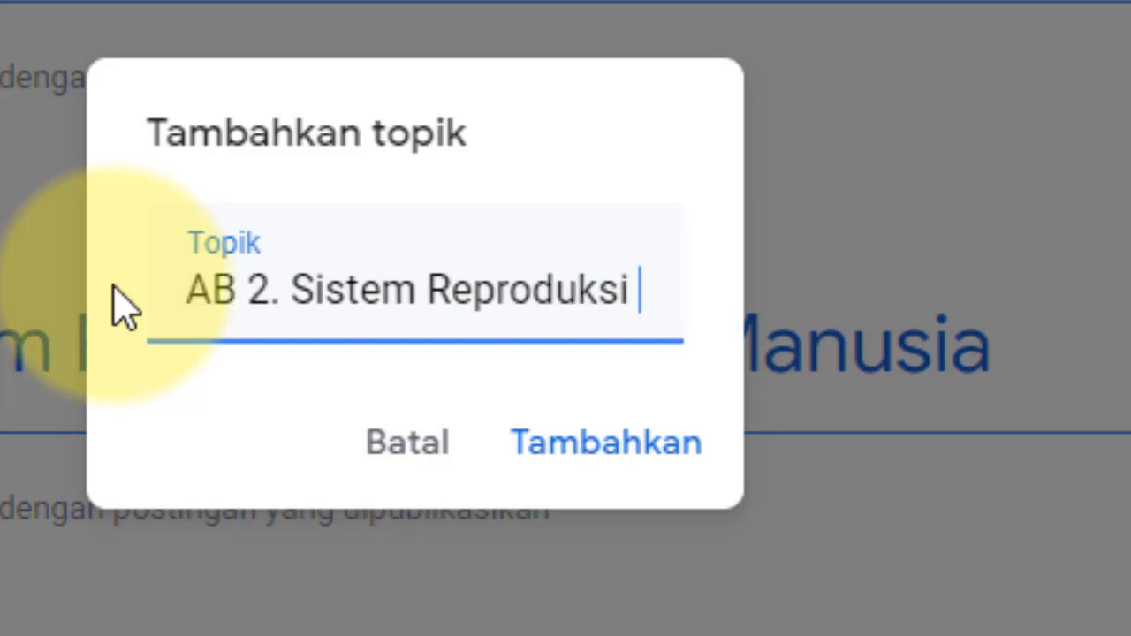
type("pada Manusia")
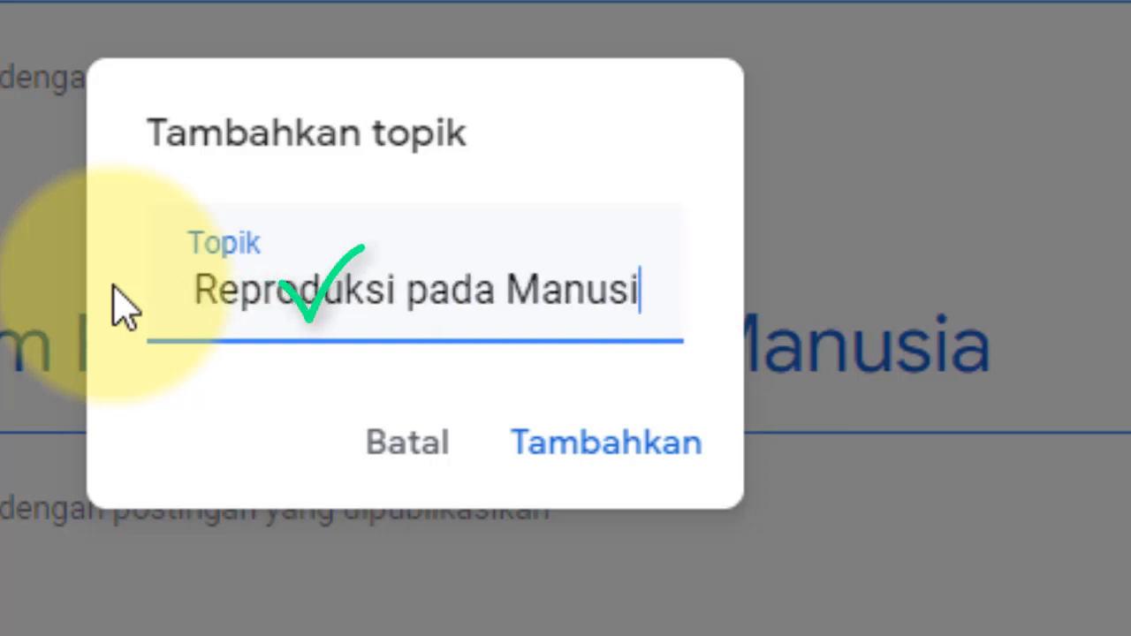
left_click(605, 455)
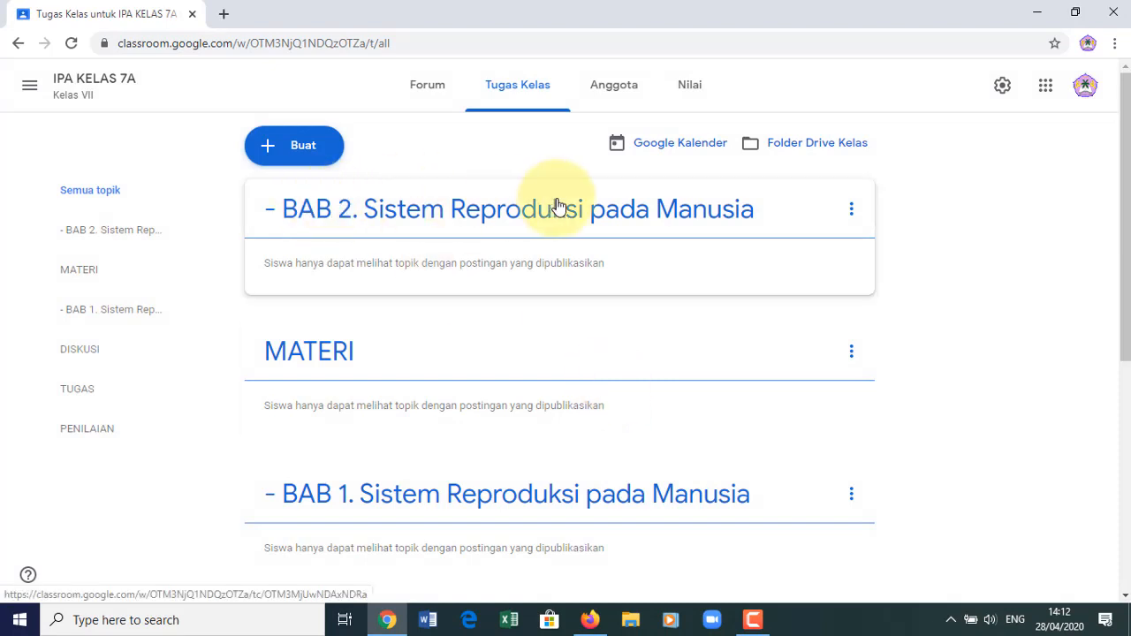
- Move the BAB 2 topic down twice with Turunkan, below MATERI and BAB 1
left_click(852, 214)
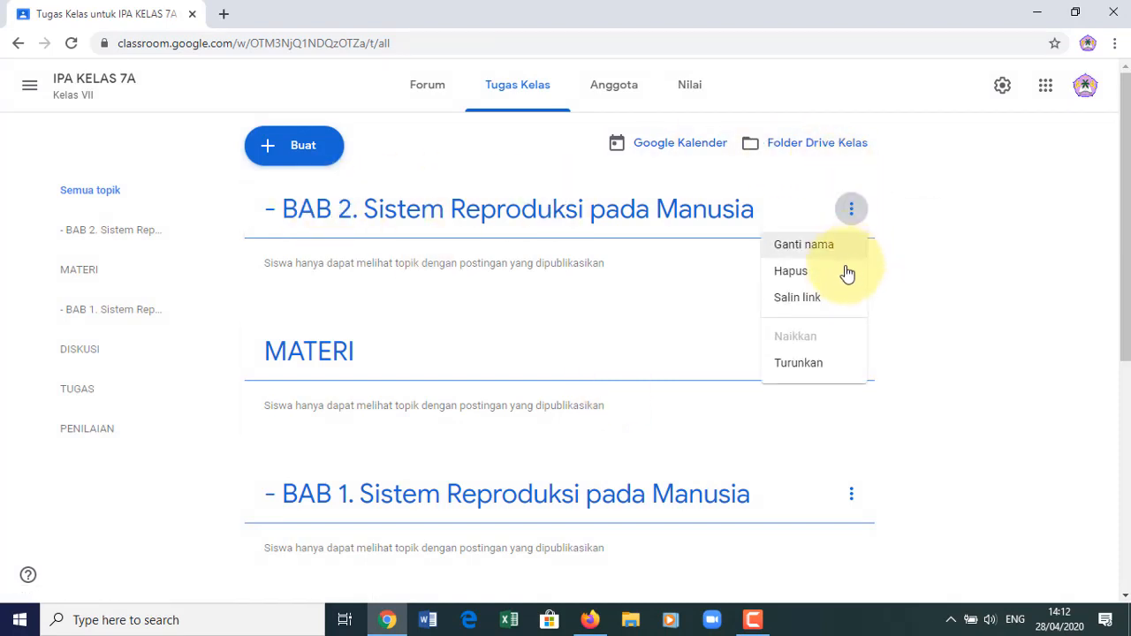
left_click(819, 371)
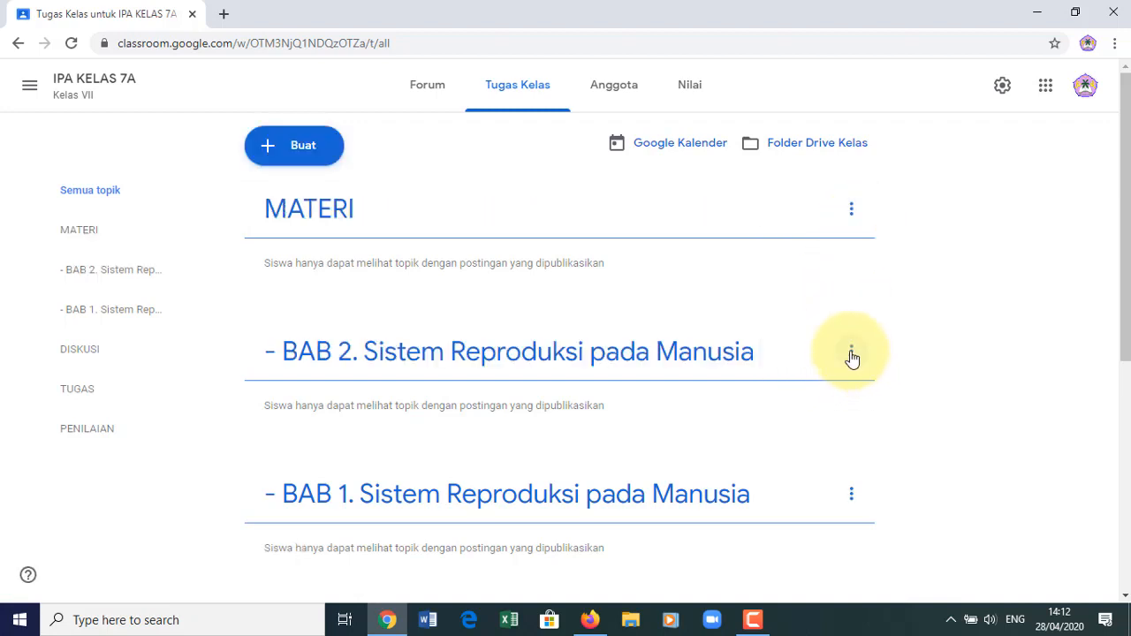
left_click(851, 354)
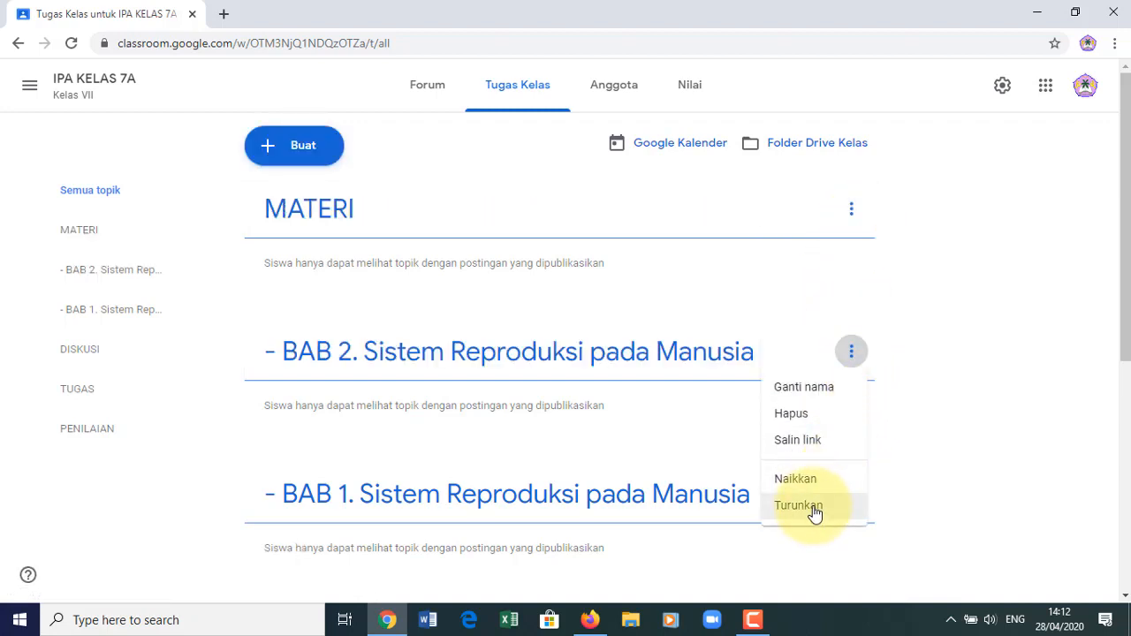
left_click(815, 511)
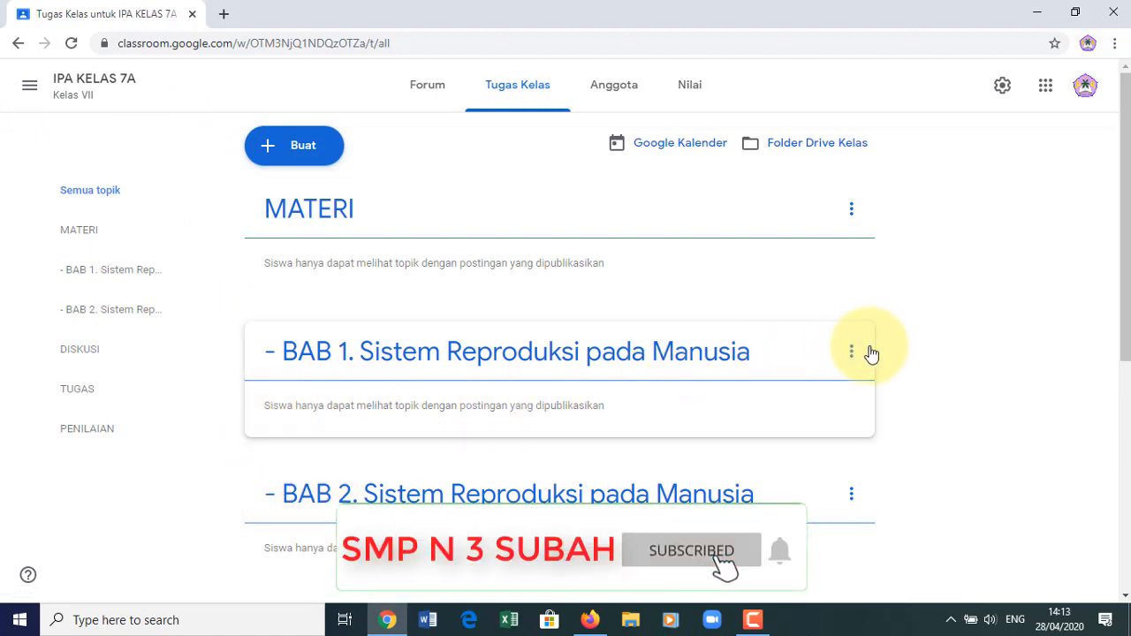
mouse_move(1127, 157)
left_mouse_down()
mouse_move(1128, 179)
mouse_move(1130, 139)
left_mouse_up()
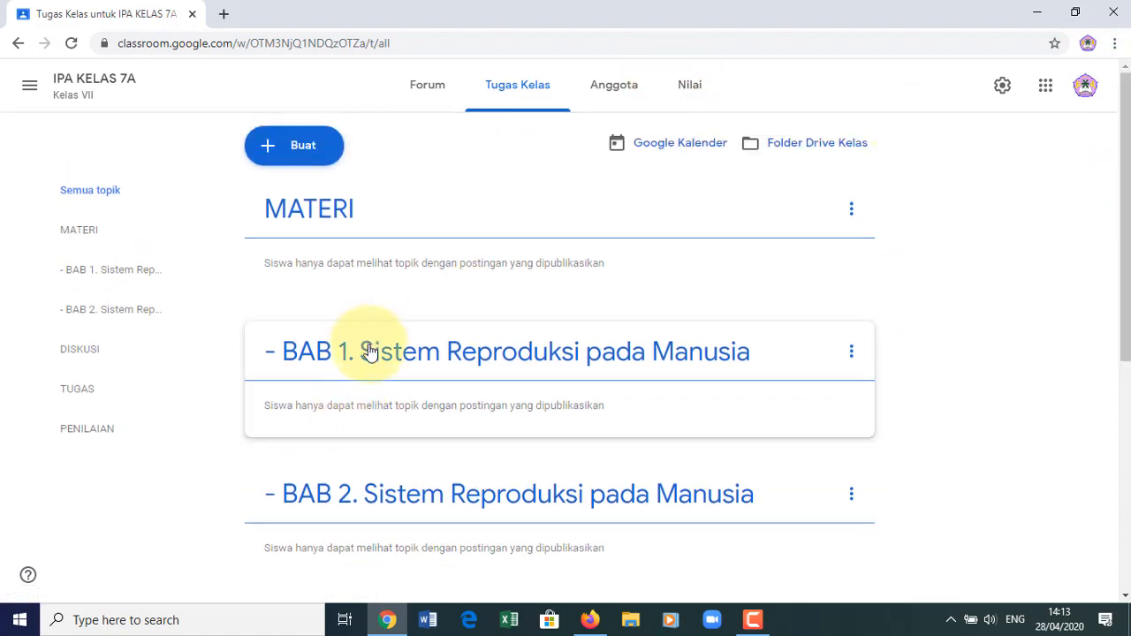
- Create the topic '- BAB 3. Sistem Pencernaan pada Manusia' from the Buat menu
left_click(303, 147)
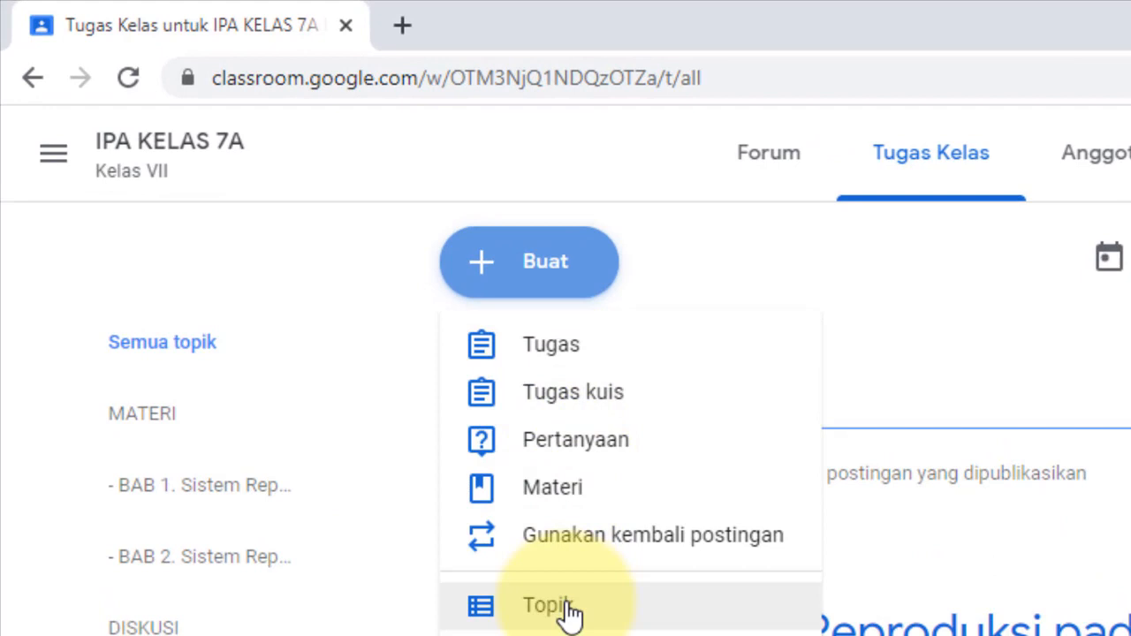
left_click(568, 610)
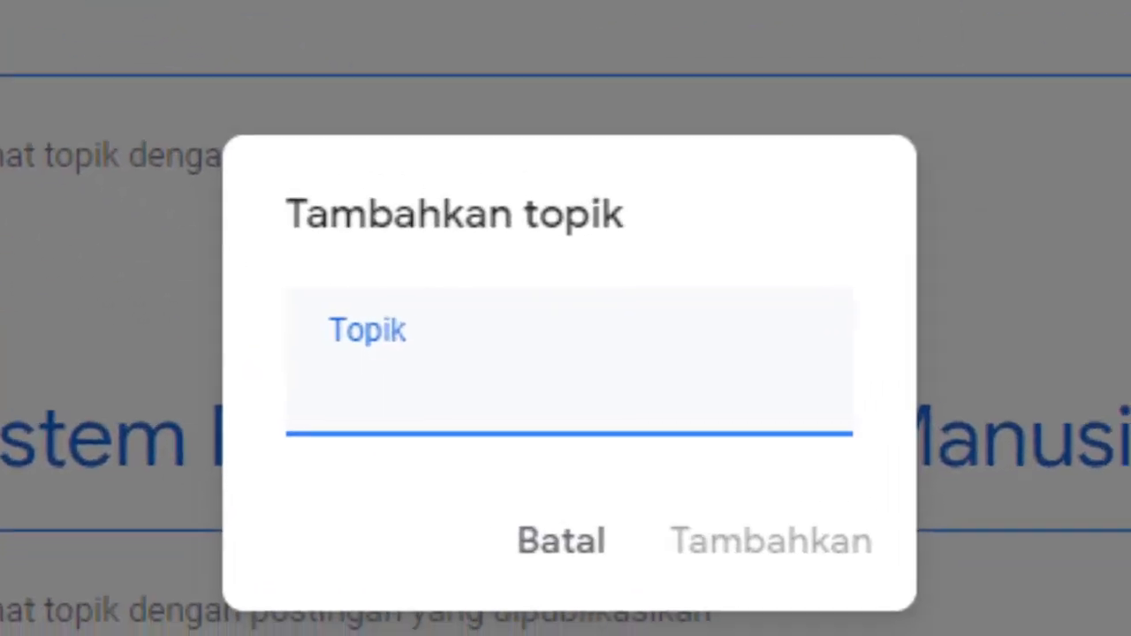
type("-")
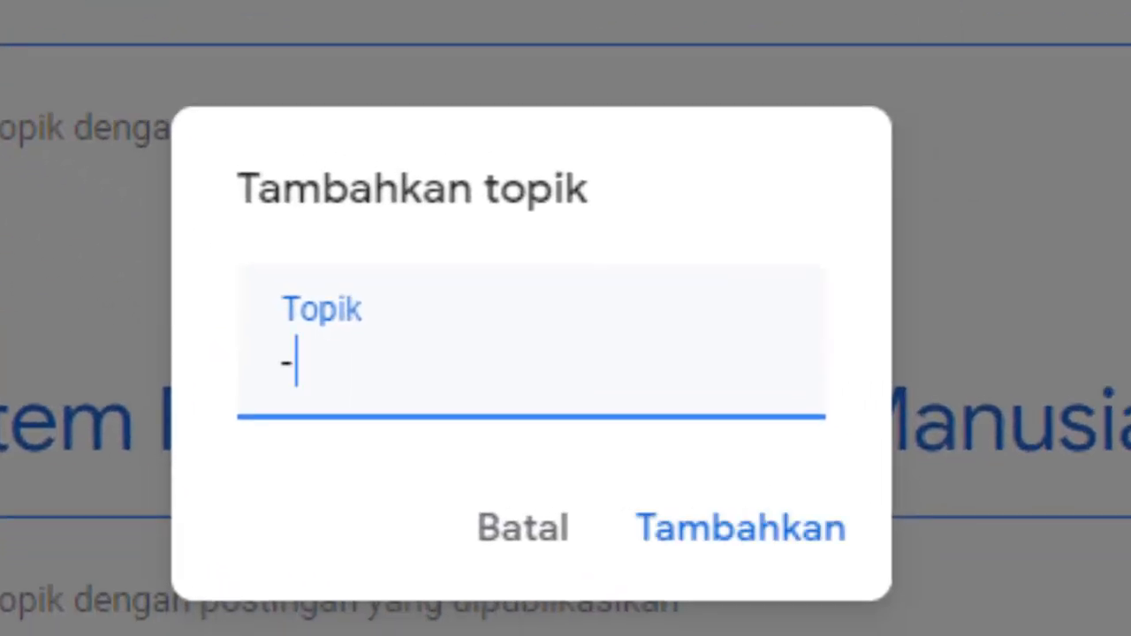
type("   Bab")
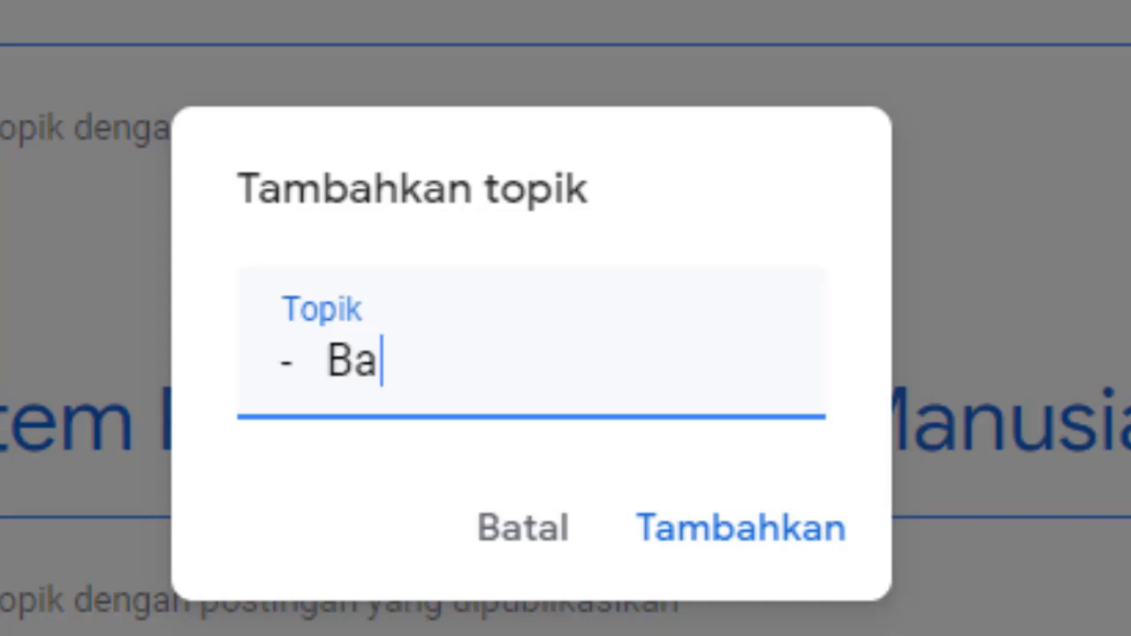
key("BackSpace")
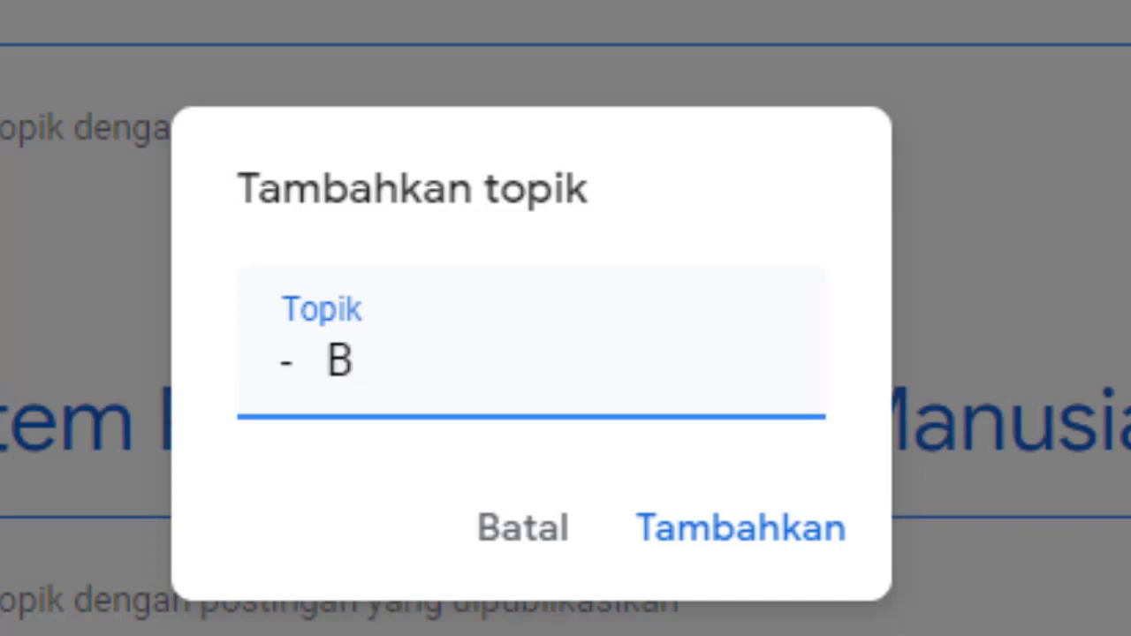
type("AB 3")
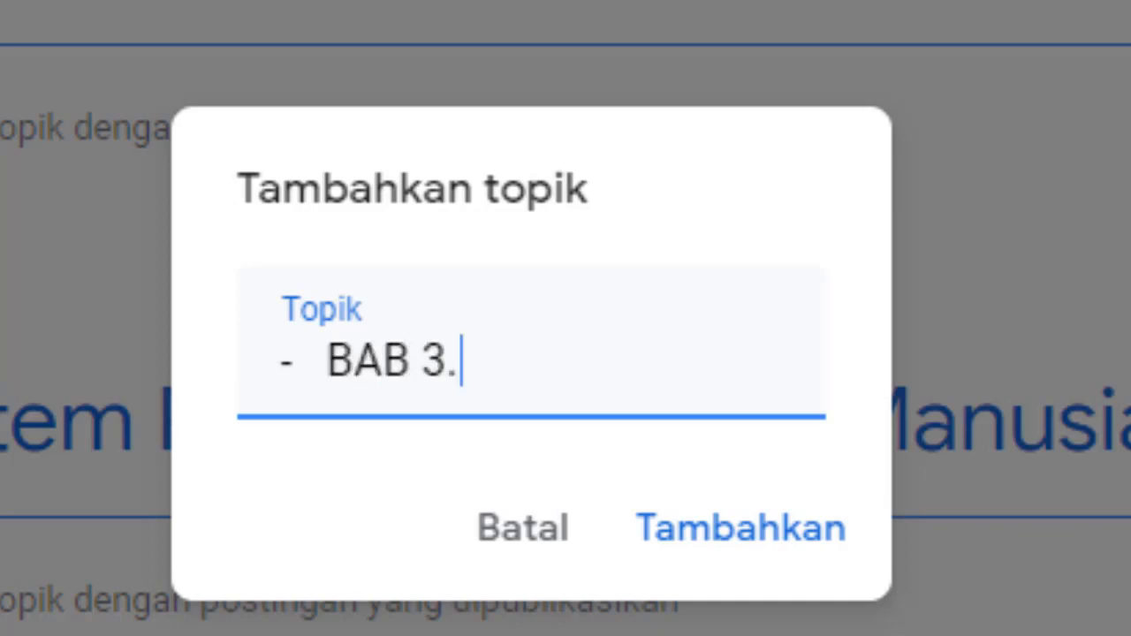
type(". Sistem")
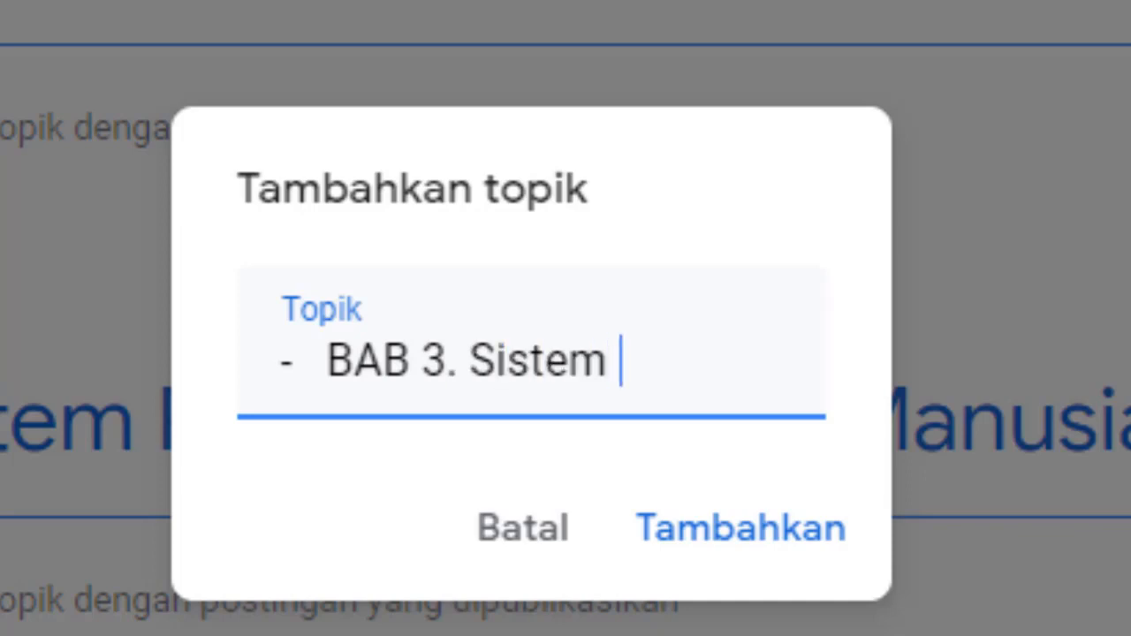
type("Penve")
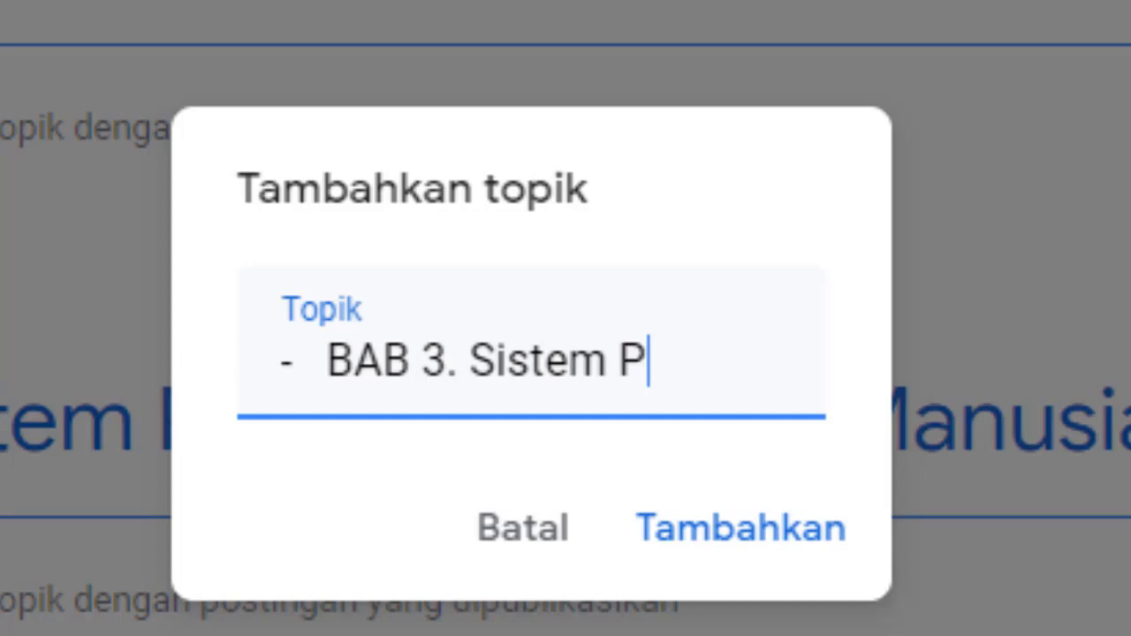
key("BackSpace")
key("BackSpace")
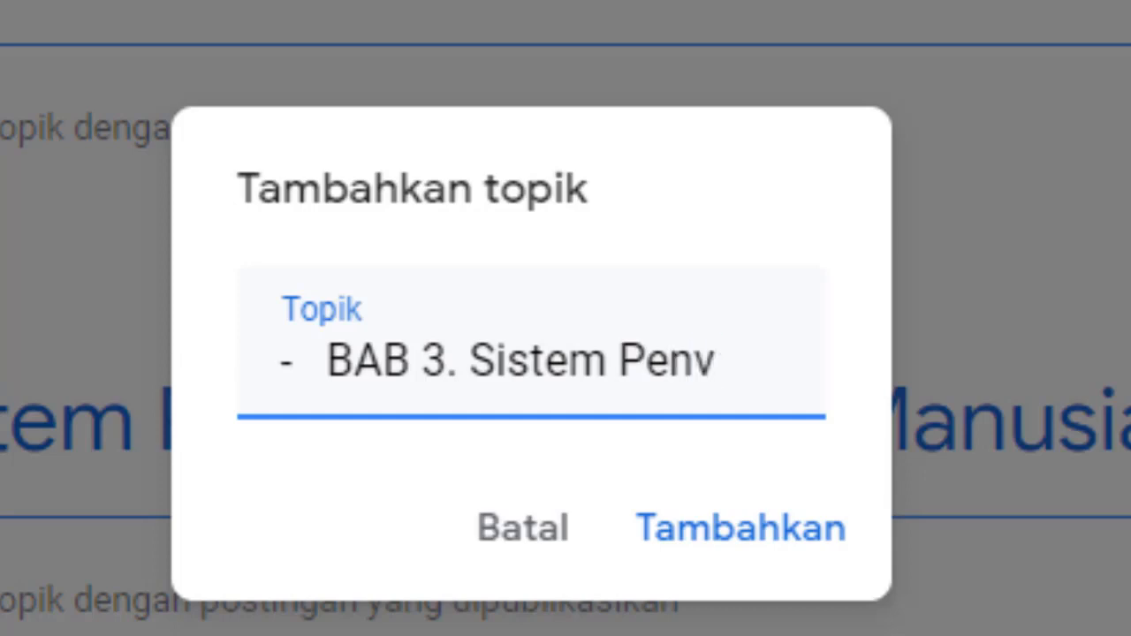
type("cernaa")
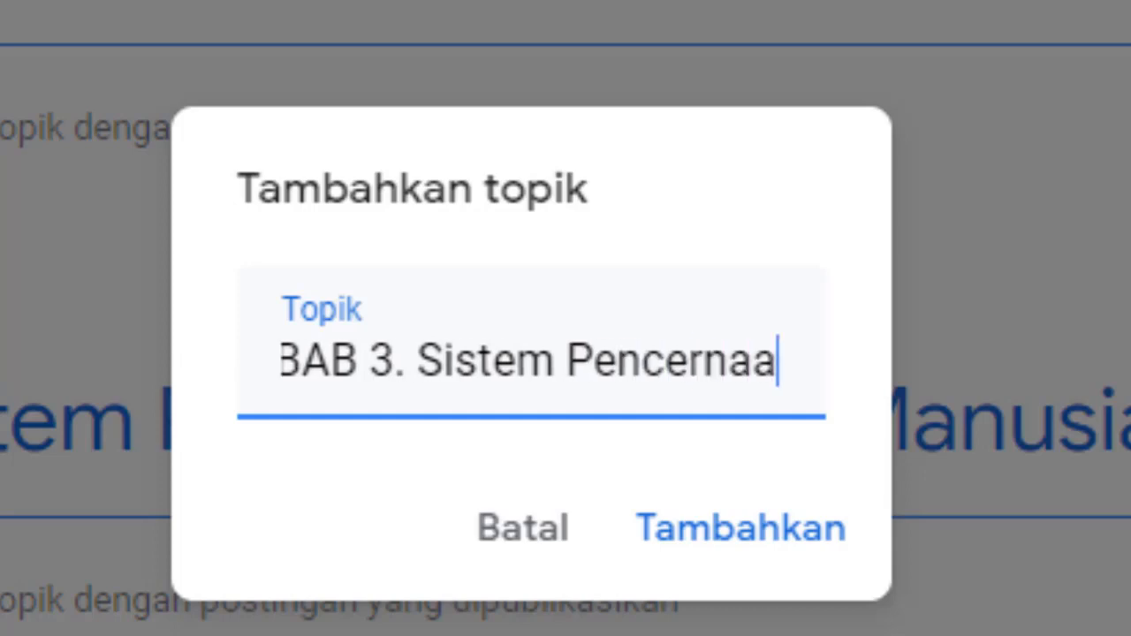
type("n pada Manusia")
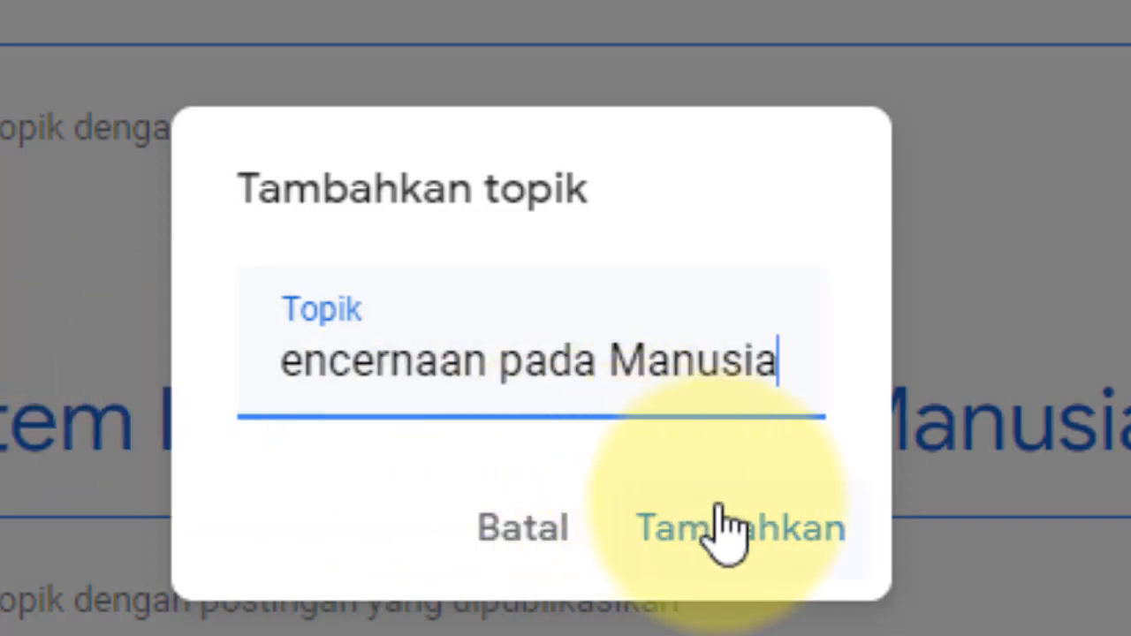
left_click(732, 554)
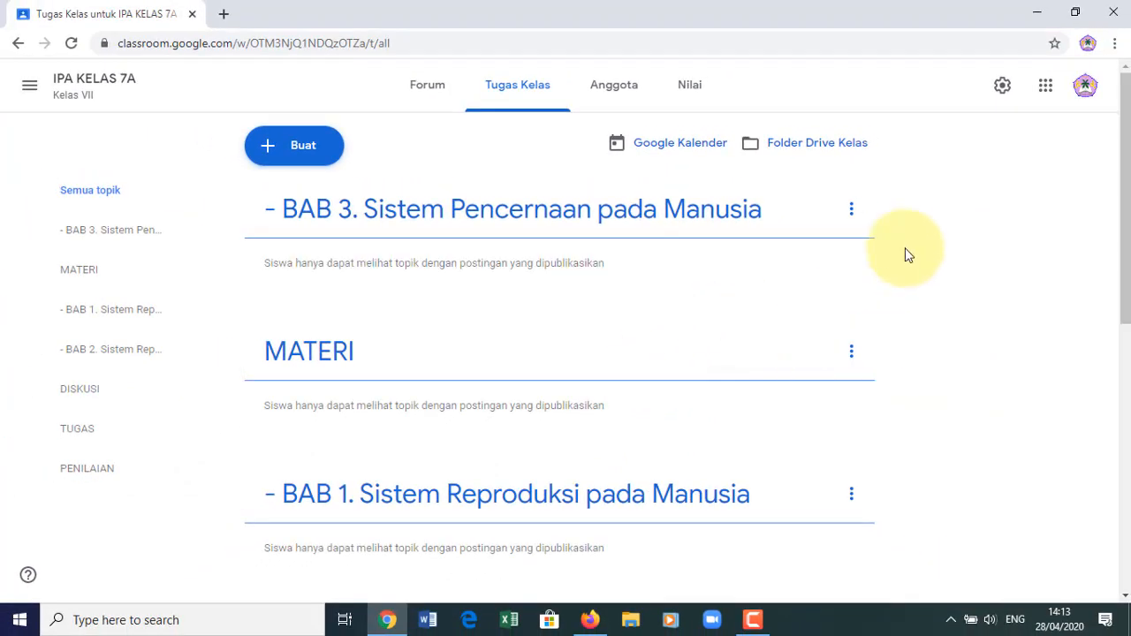
- Move the BAB 3 topic down three times with Turunkan, past MATERI, BAB 1 and BAB 2
left_click(853, 212)
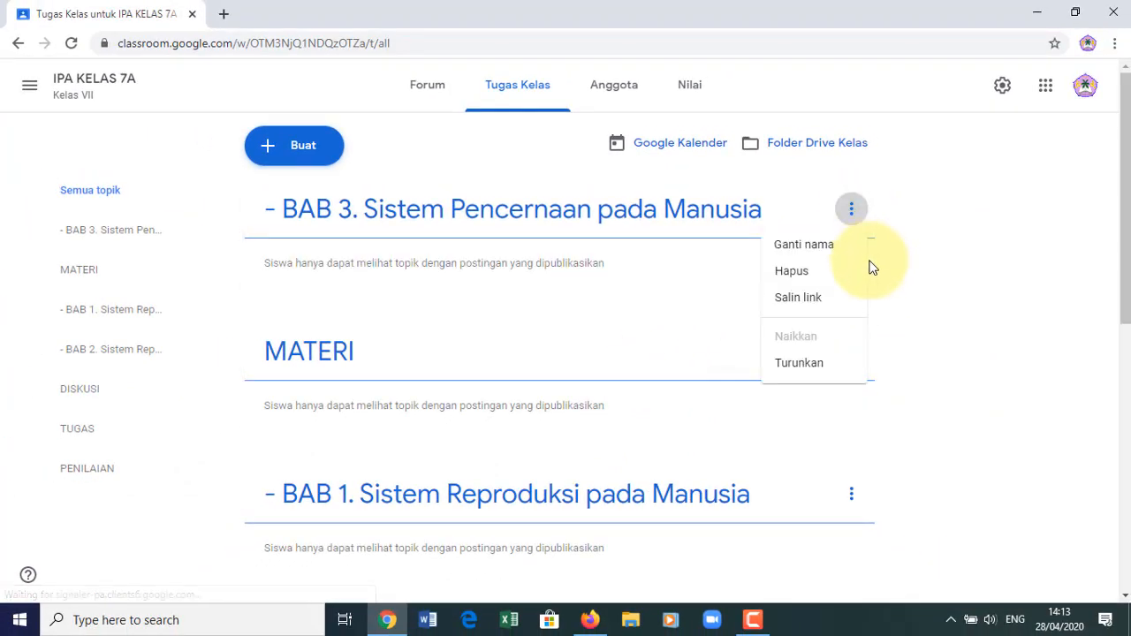
left_click(815, 370)
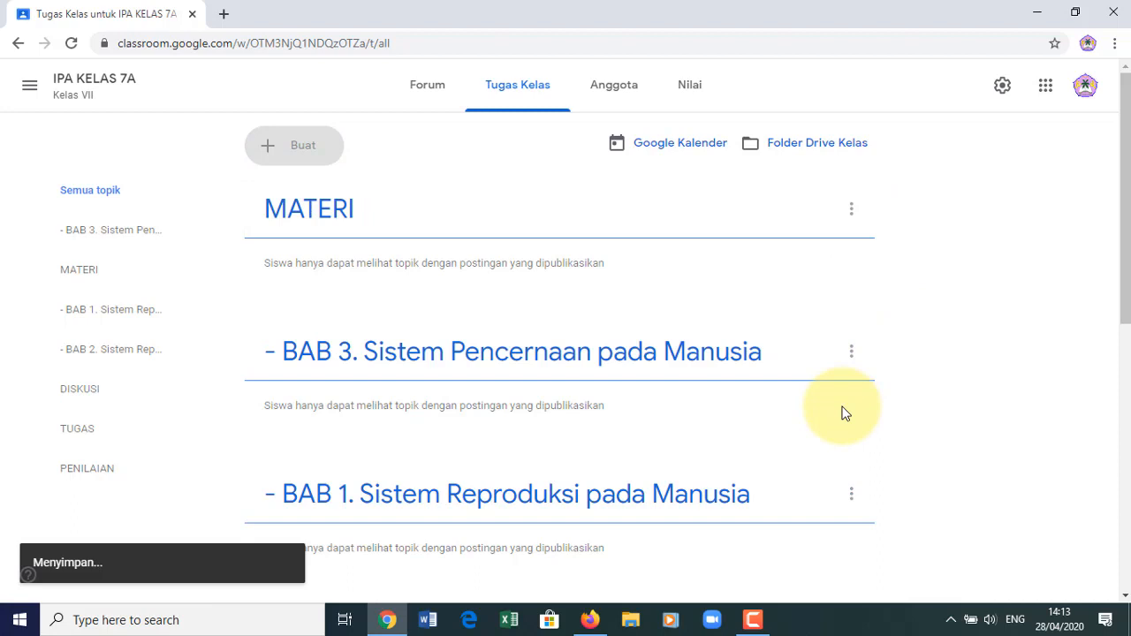
left_click(851, 354)
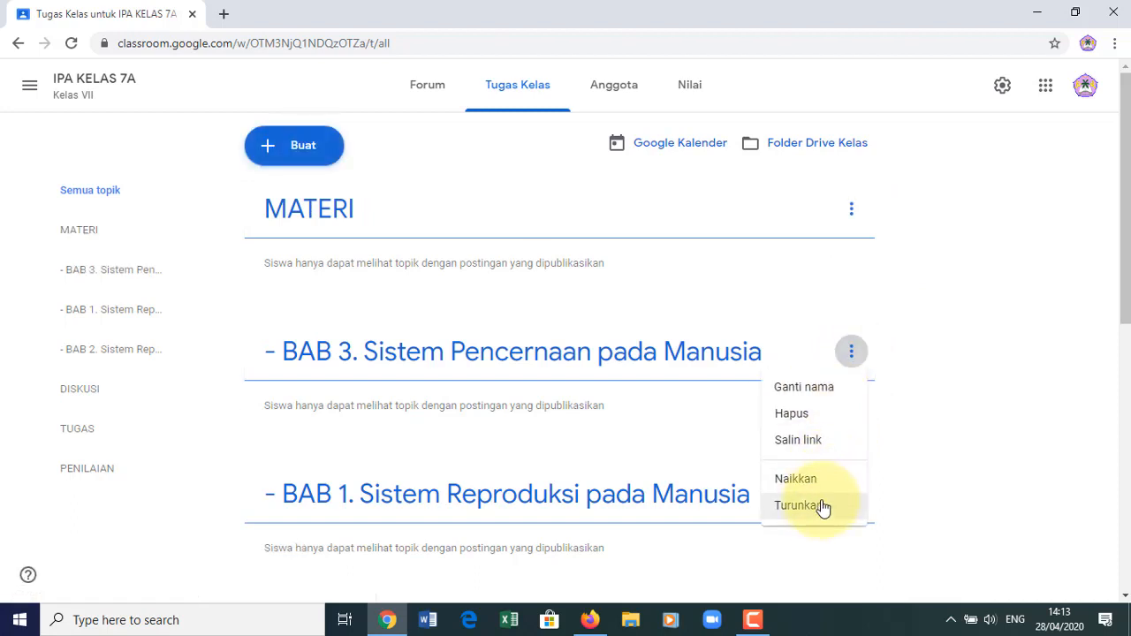
left_click(821, 509)
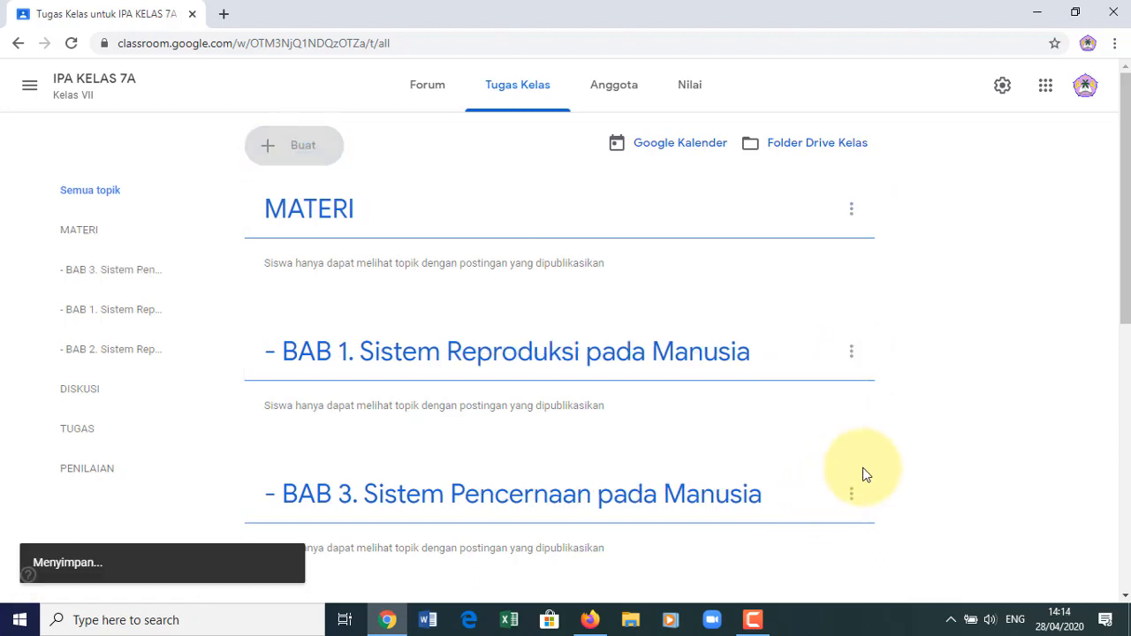
left_click(851, 502)
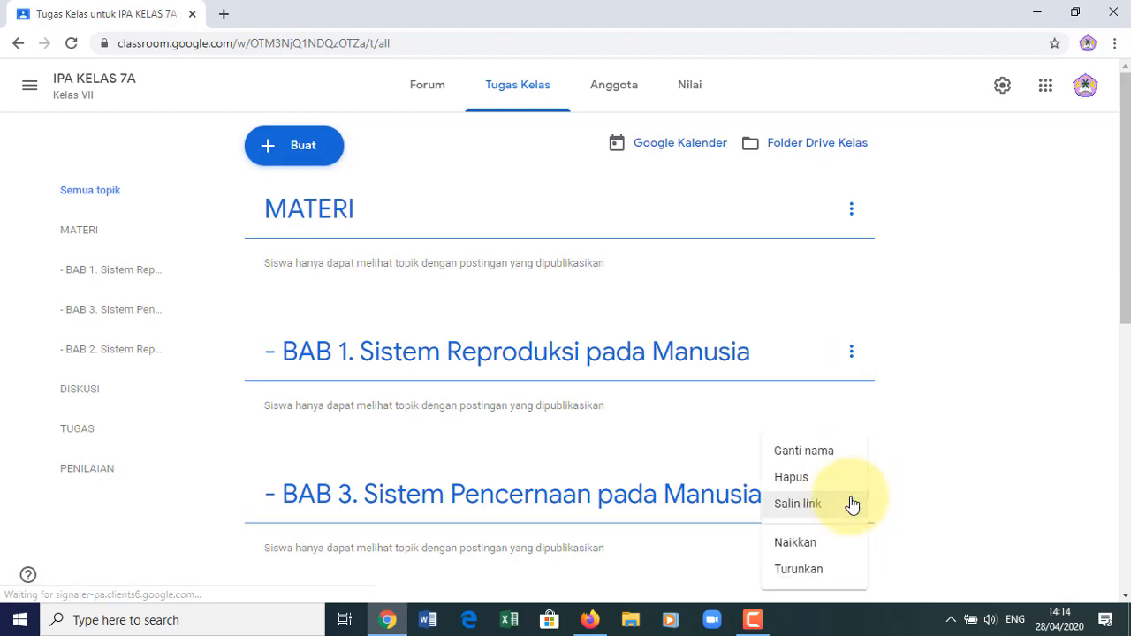
left_click(812, 573)
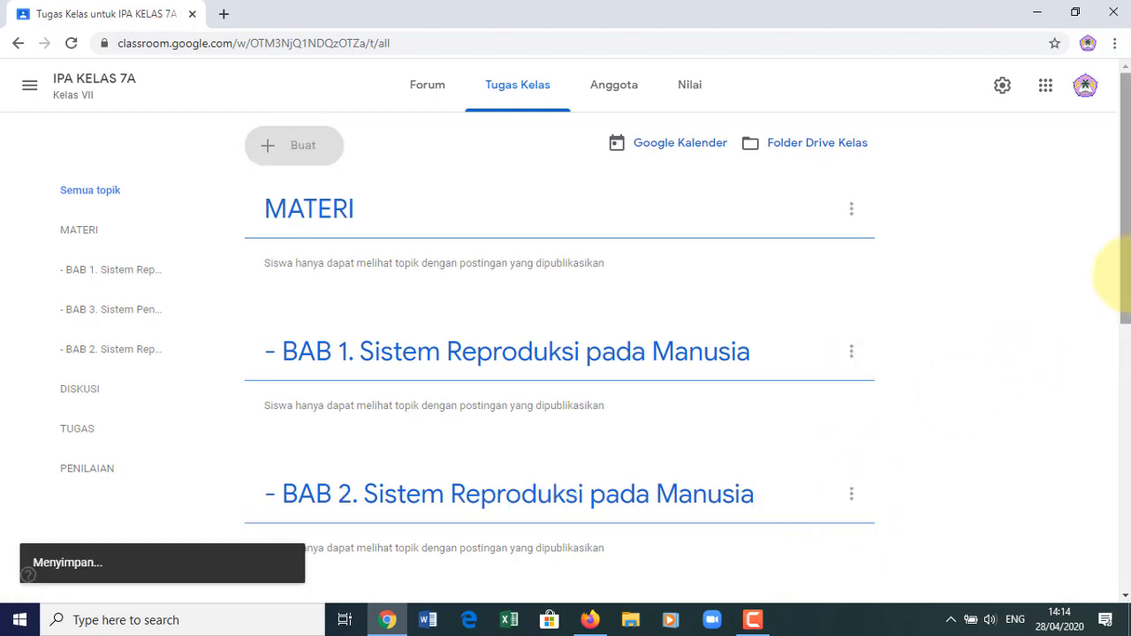
scroll(1114, 313, "down", 2)
scroll(1116, 342, "up", 2)
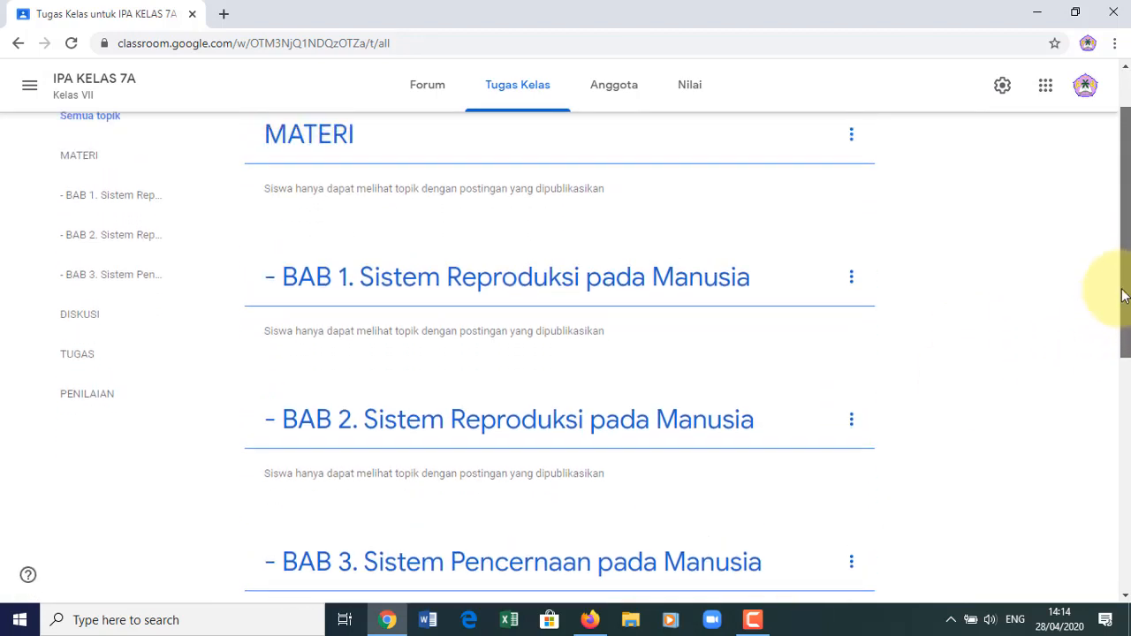
scroll(1116, 325, "down", 1)
scroll(1115, 326, "down", 2)
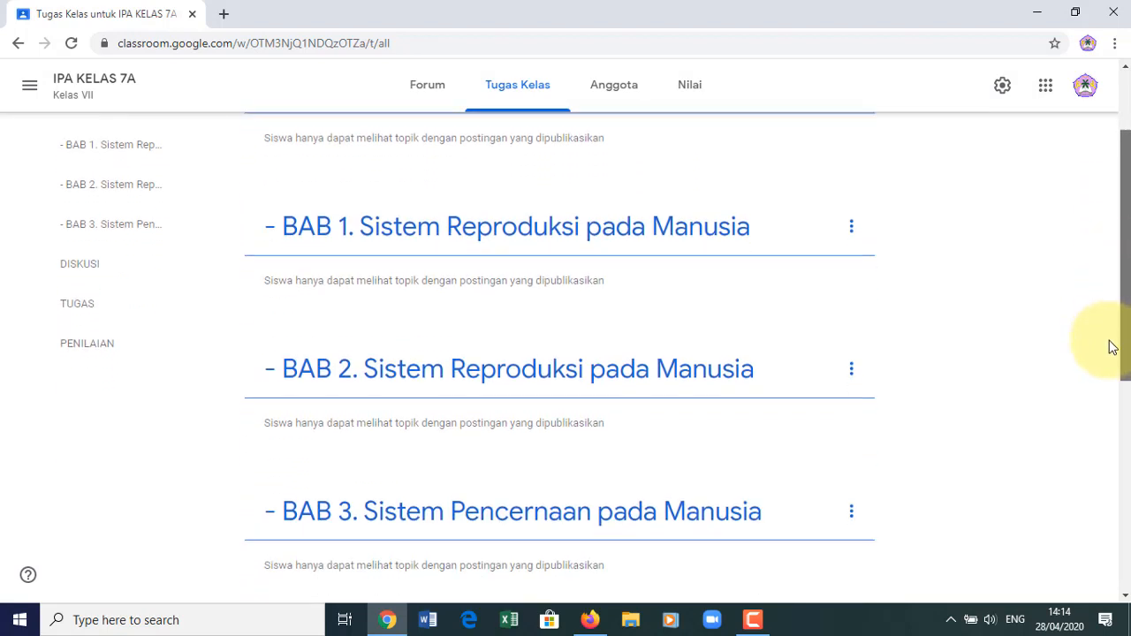
scroll(1116, 352, "up", 1)
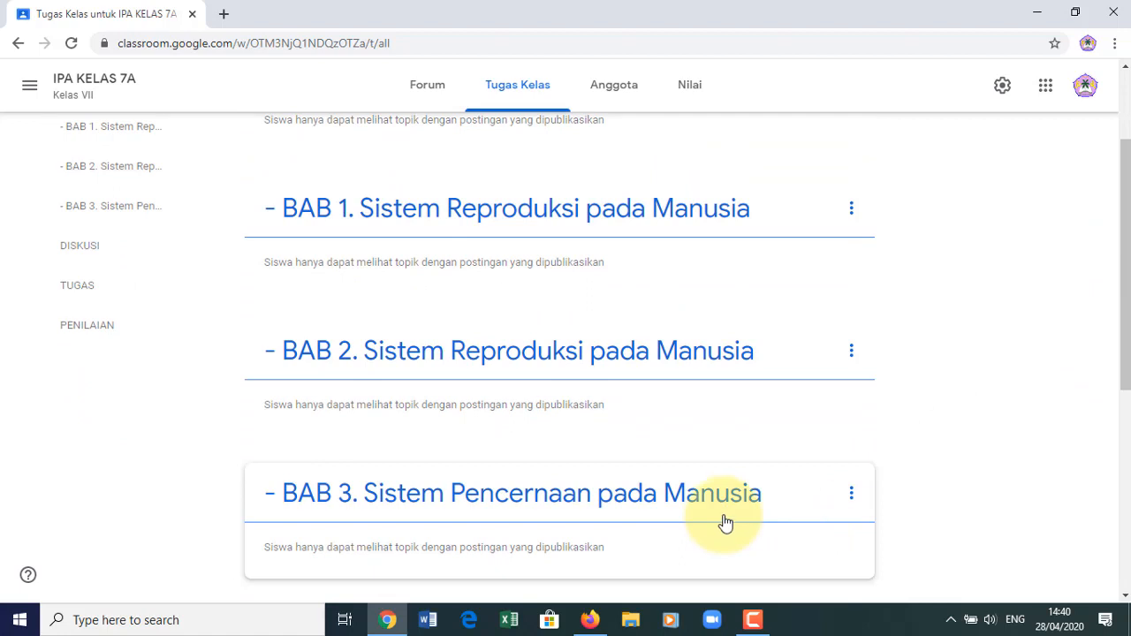
scroll(1126, 243, "up", 2)
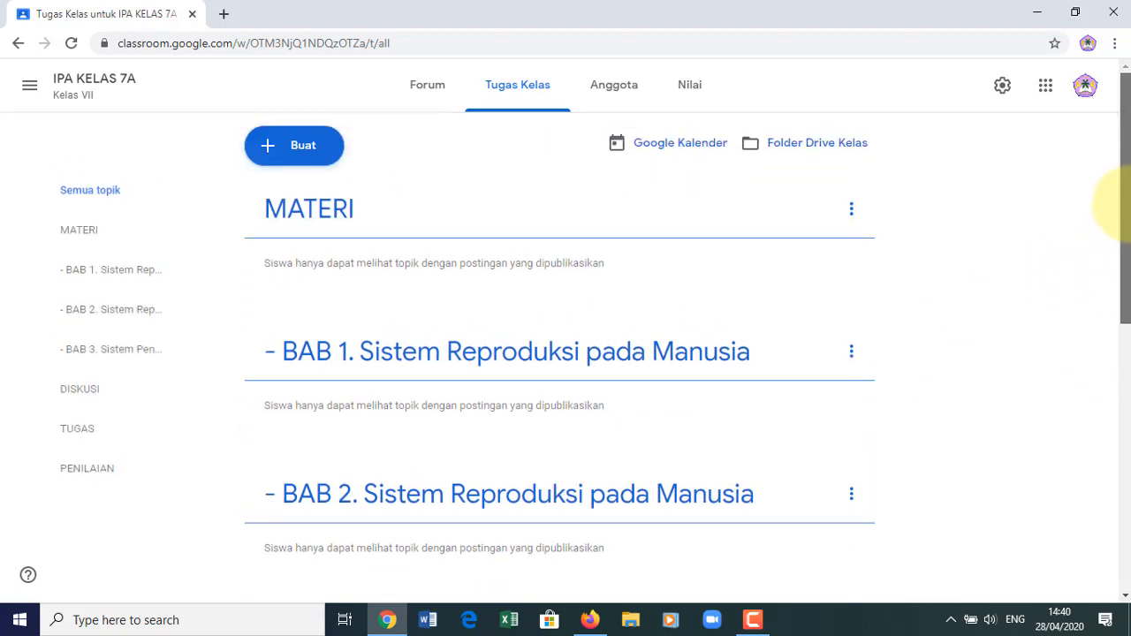
scroll(1127, 245, "down", 1)
scroll(1128, 245, "down", 1)
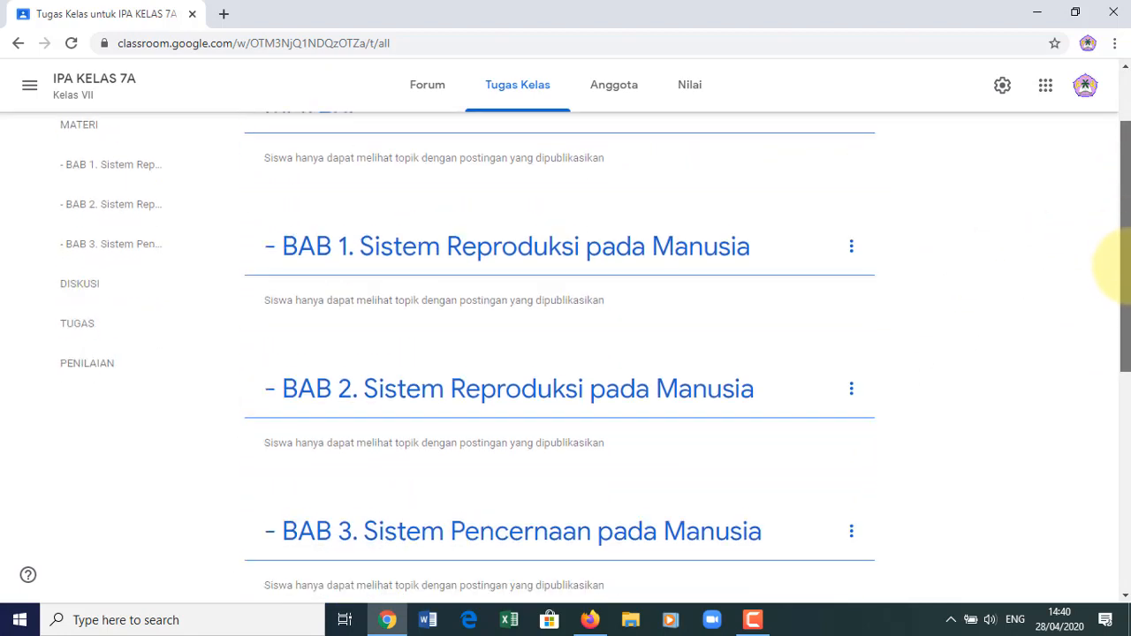
scroll(1128, 238, "up", 1)
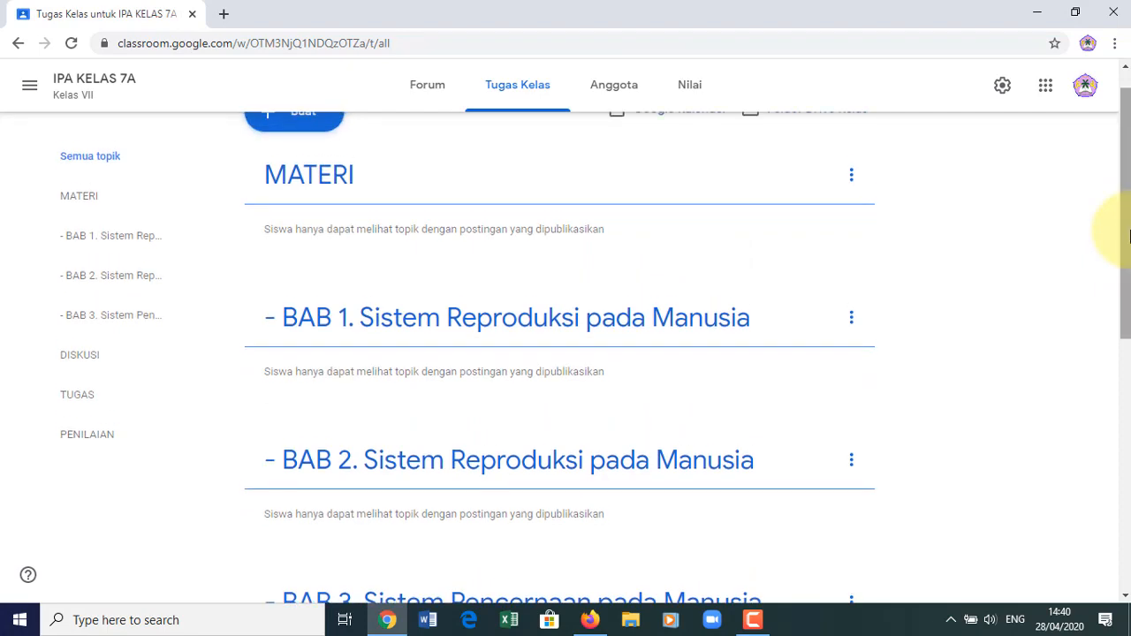
left_click_drag(1127, 252, 1128, 188)
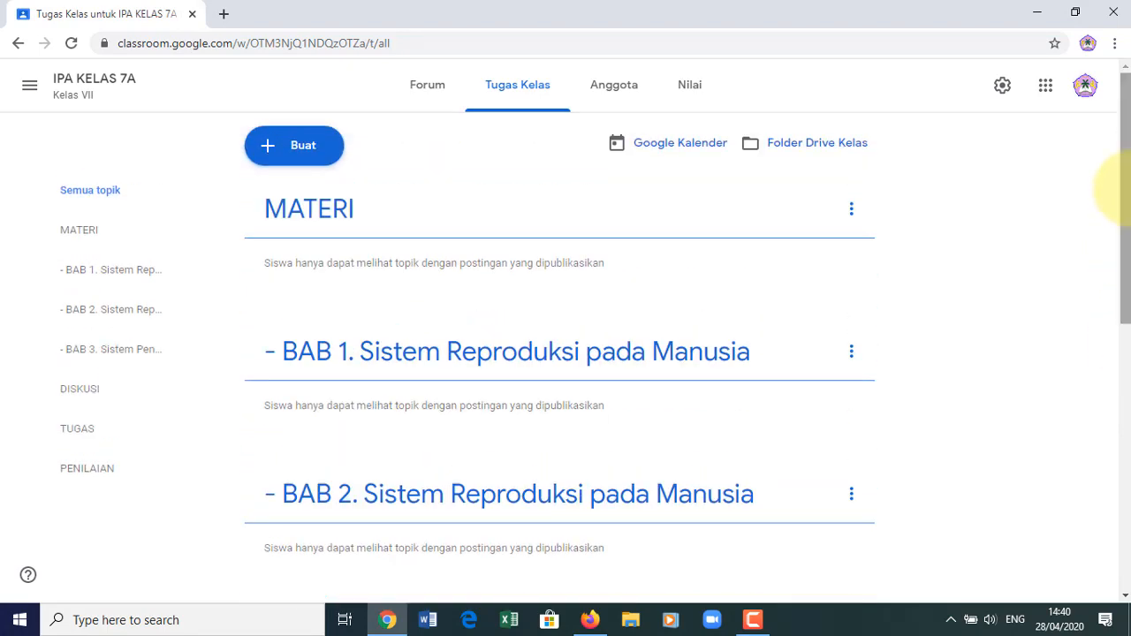
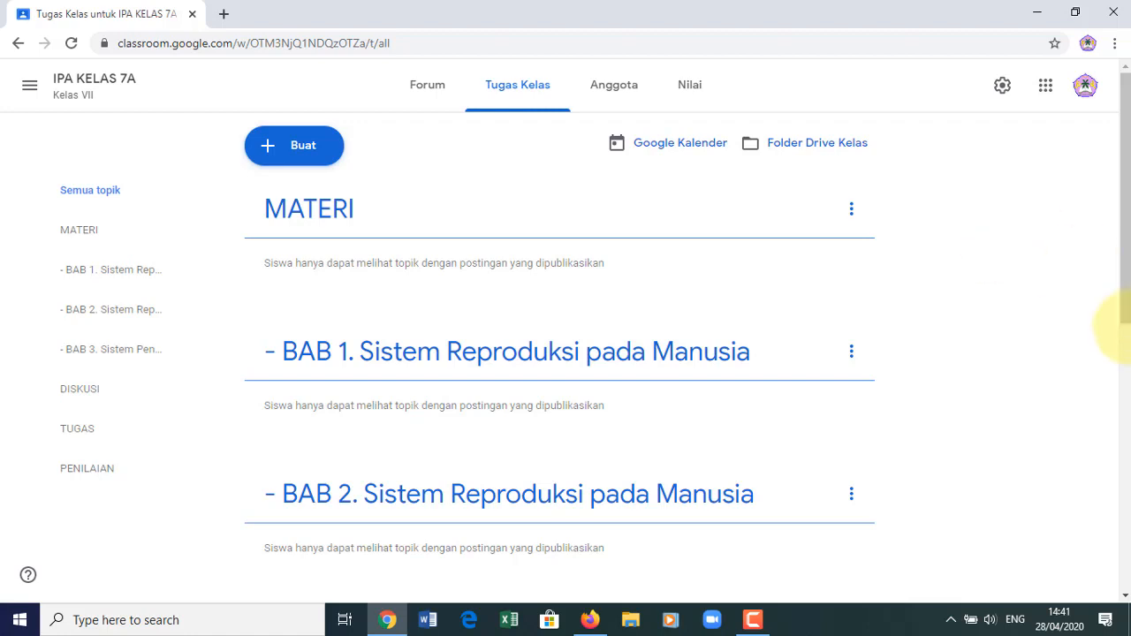
- Start a new Materi titled 'Organ-organ yang Berperan dalam Sistem Ekskresi'
left_click_drag(1124, 292, 1127, 321)
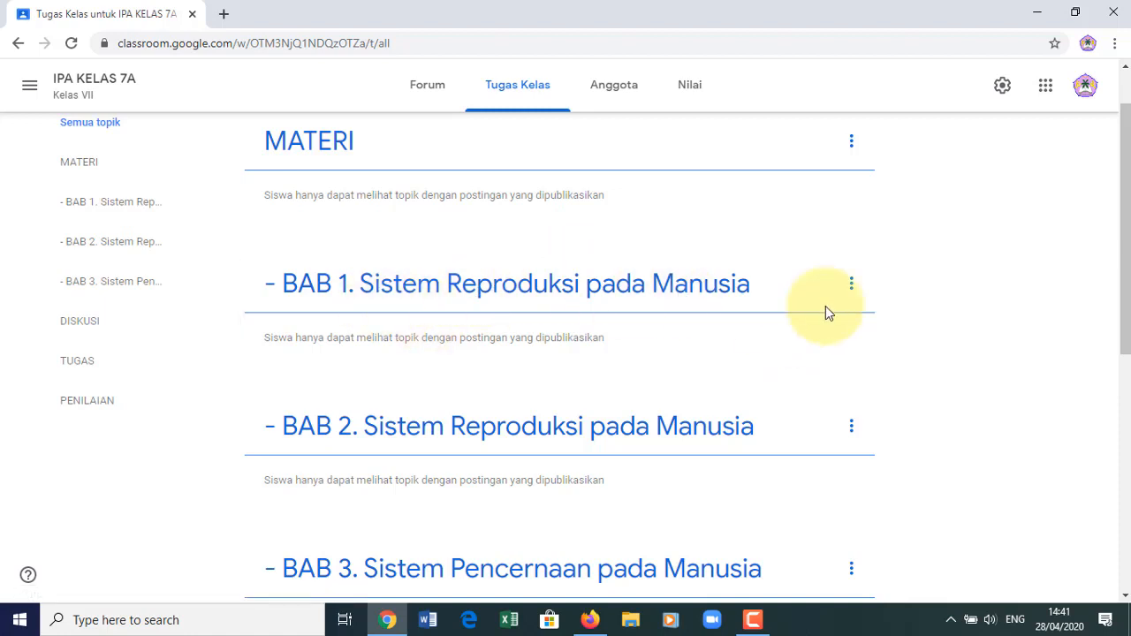
left_click_drag(1123, 298, 1128, 190)
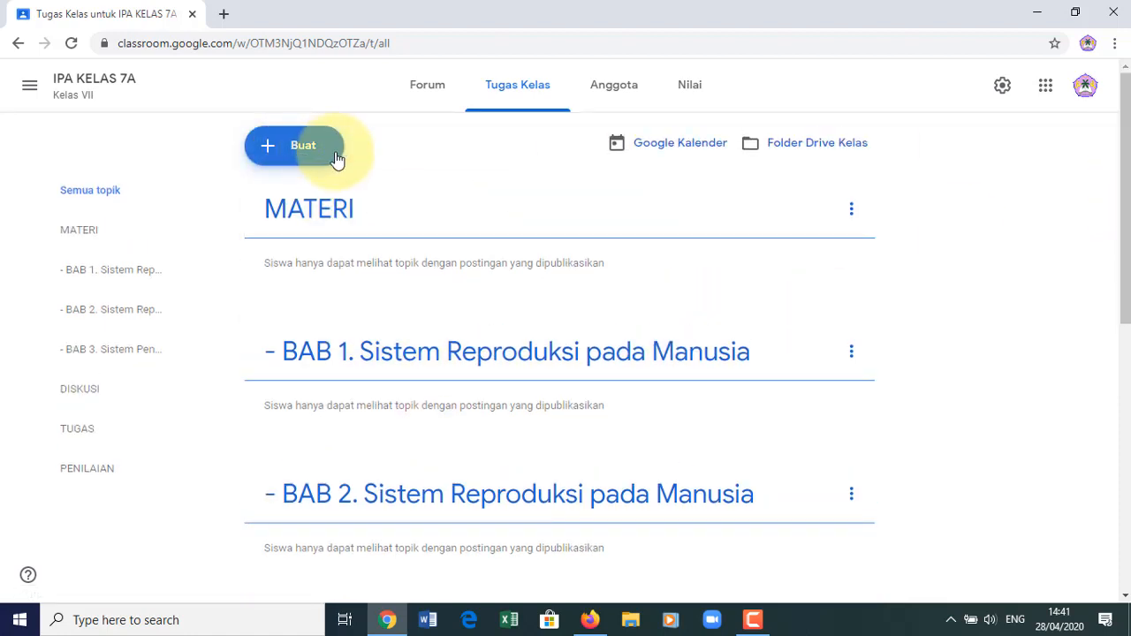
left_click(293, 152)
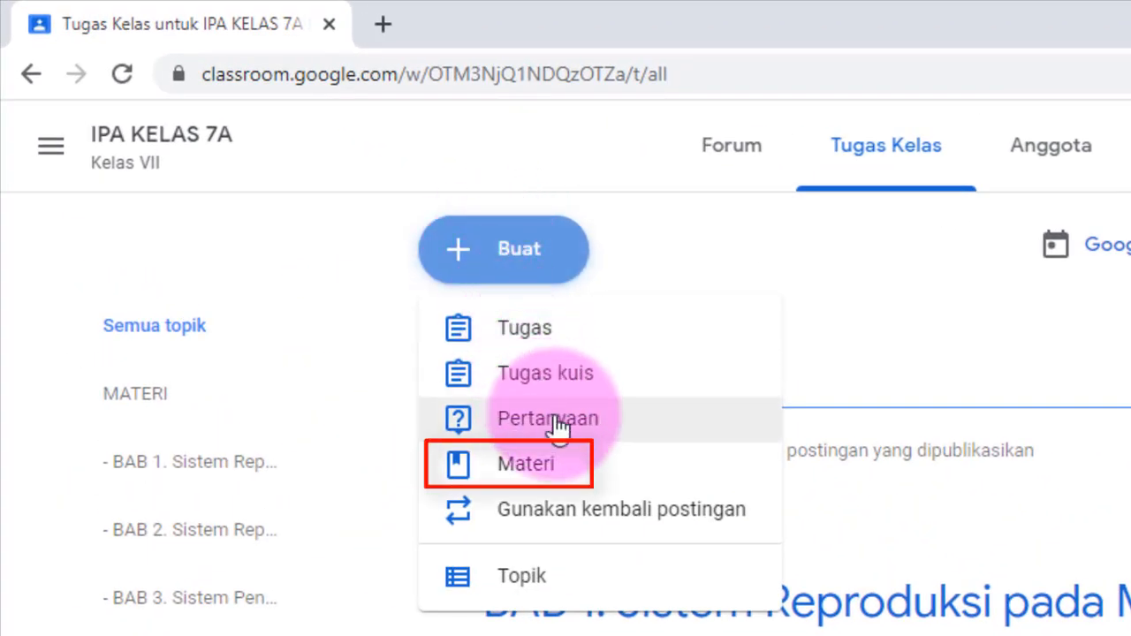
left_click(558, 471)
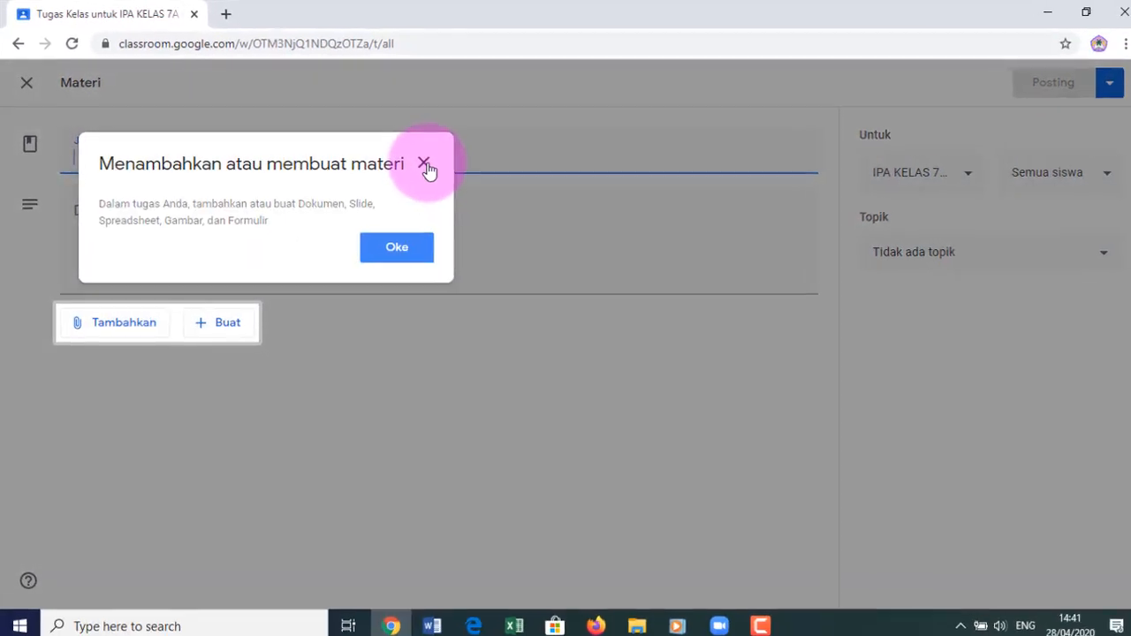
left_click(419, 162)
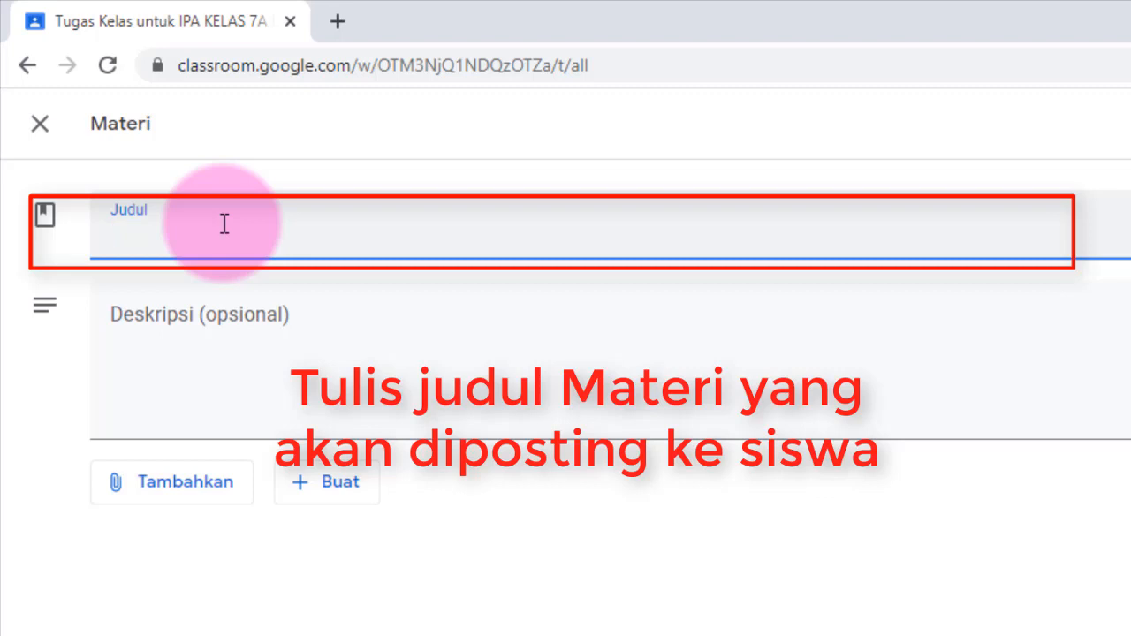
type("0")
type("rgan")
type("-o")
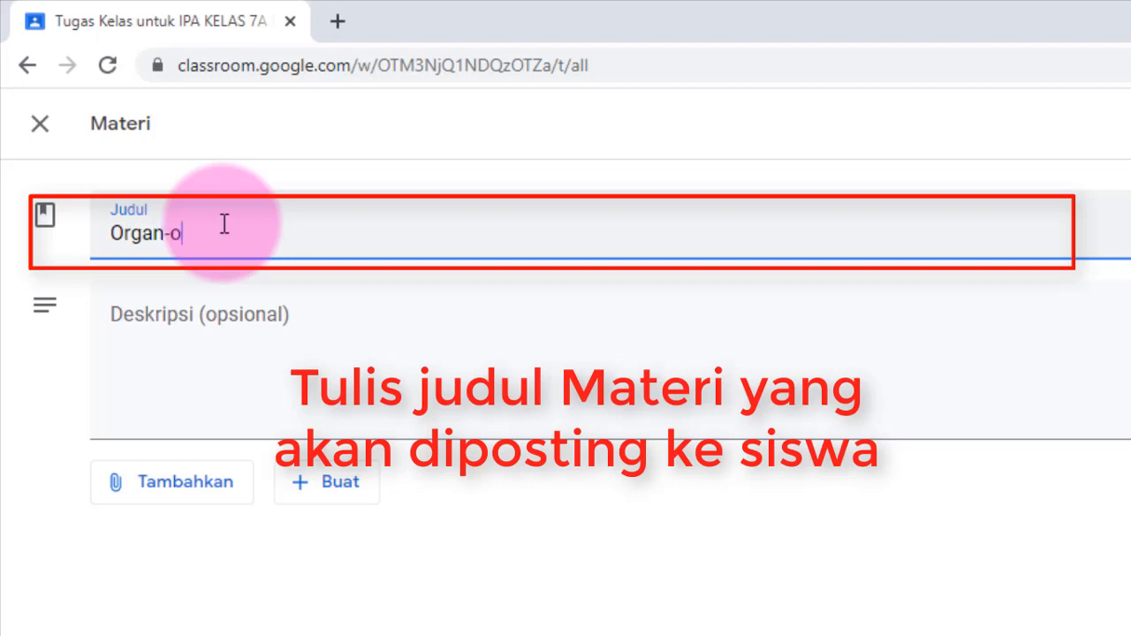
type("rgan yang Berperan dalam")
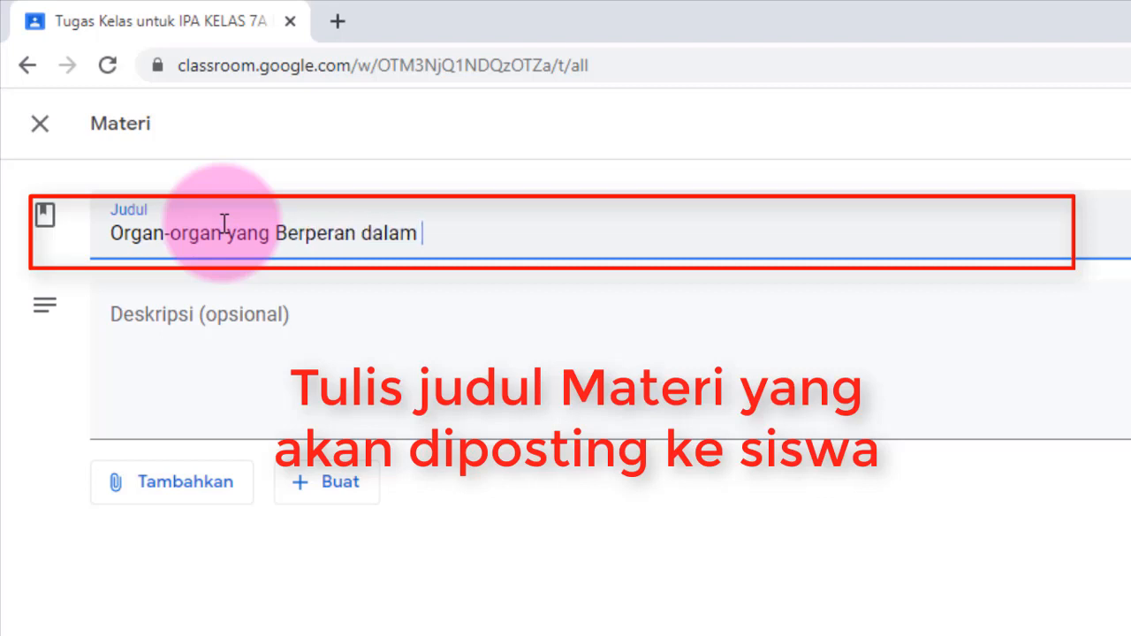
type(" Sistem")
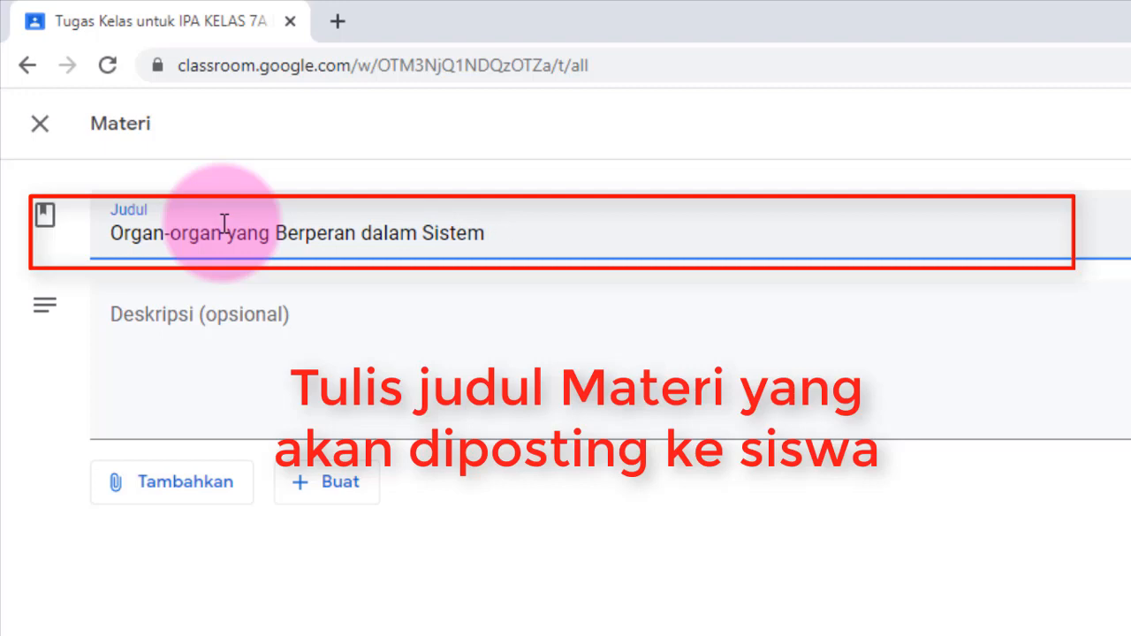
type(" Reresi")
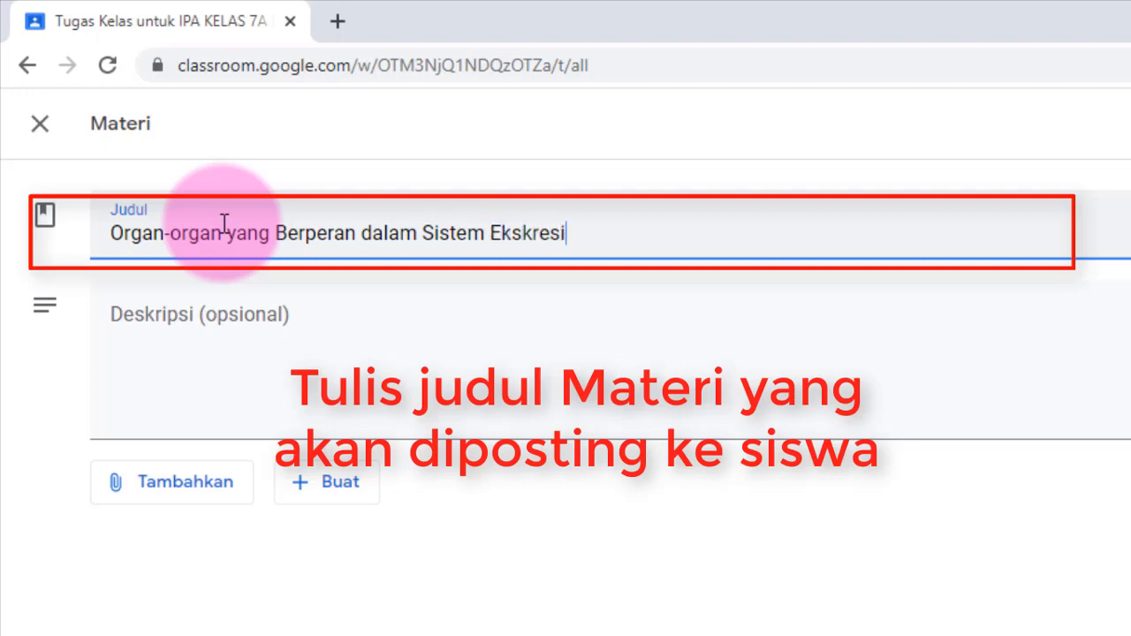
- Check the description field and the Tambahkan sources, then open a blank browser tab
left_click(189, 310)
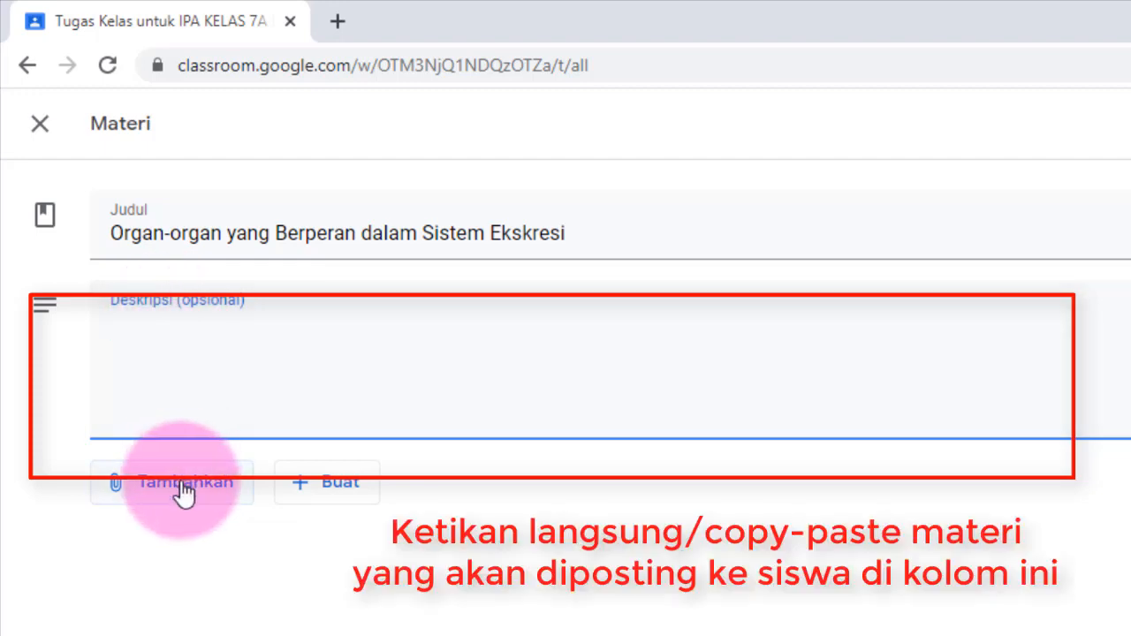
left_click(183, 486)
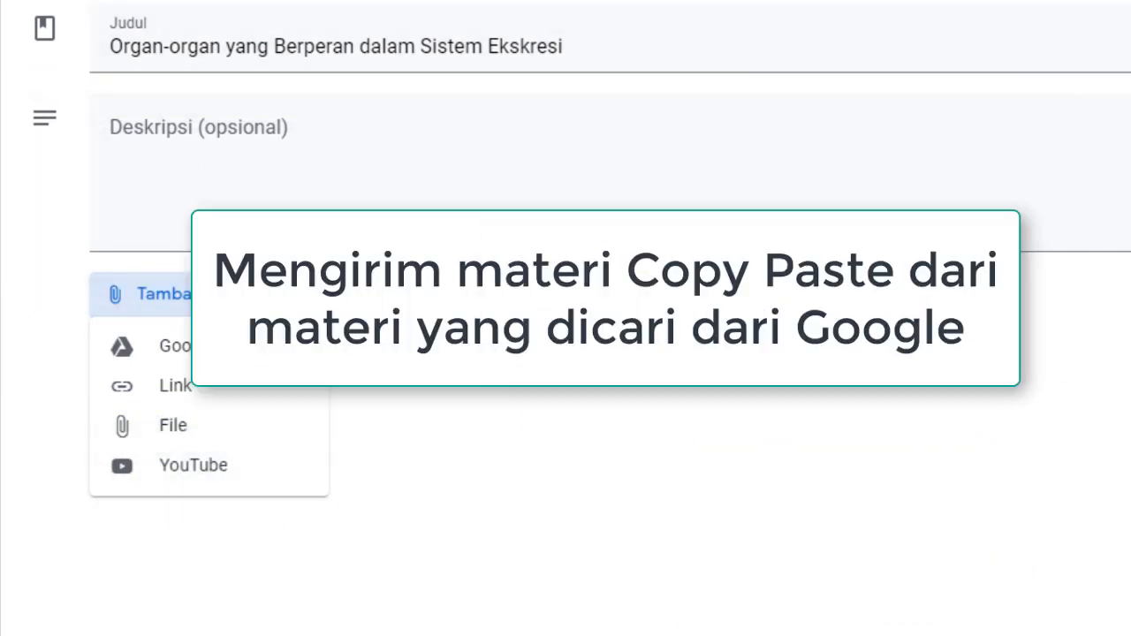
left_click(223, 14)
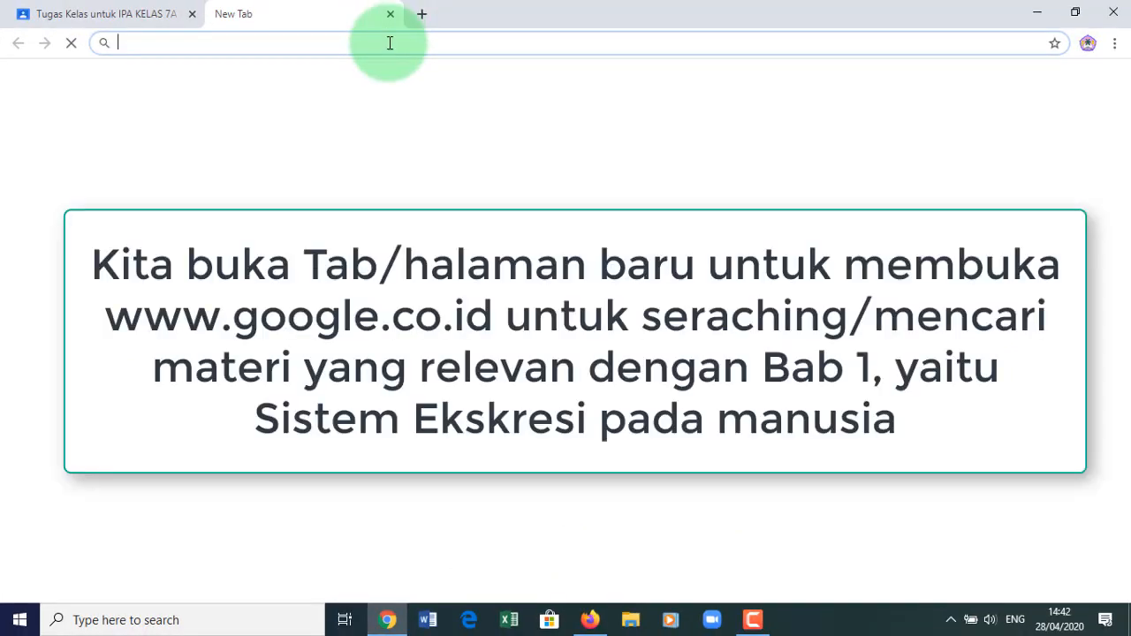
- Search Google for 'materi organ-organ yang berperan dalam sistem ekskresi' from google.co.id
type("www.goog")
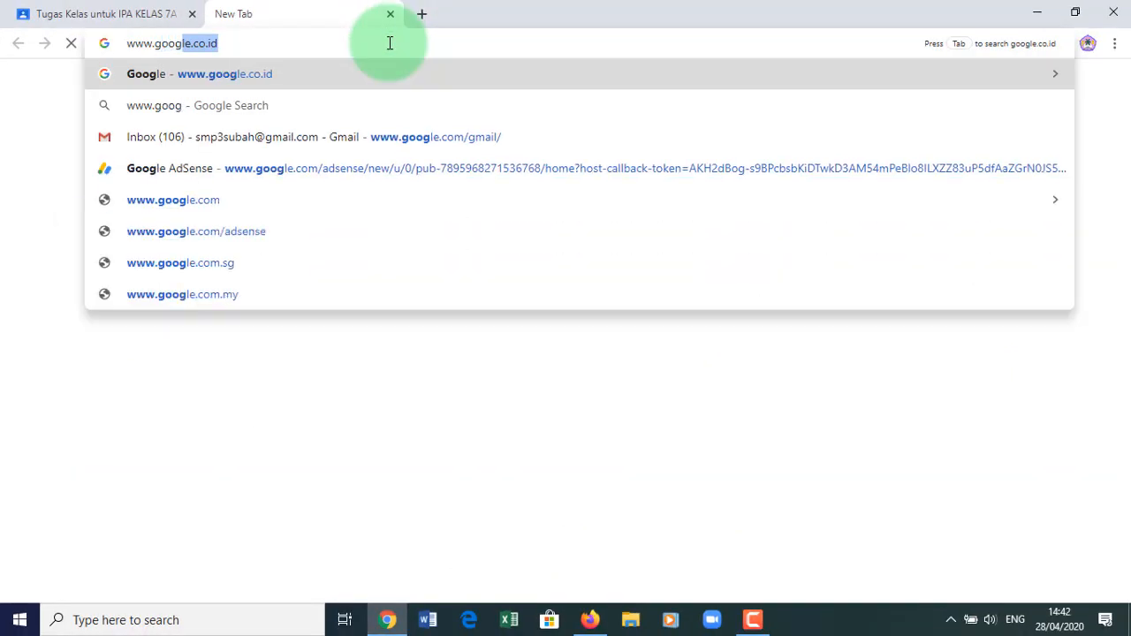
type("le")
key("Return")
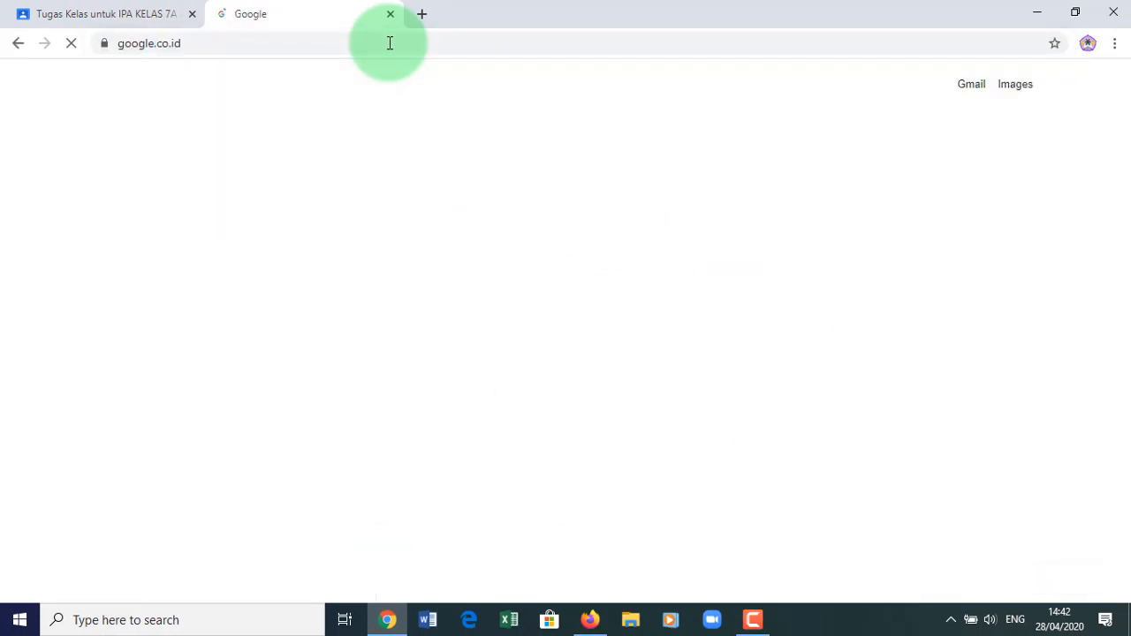
left_click(458, 307)
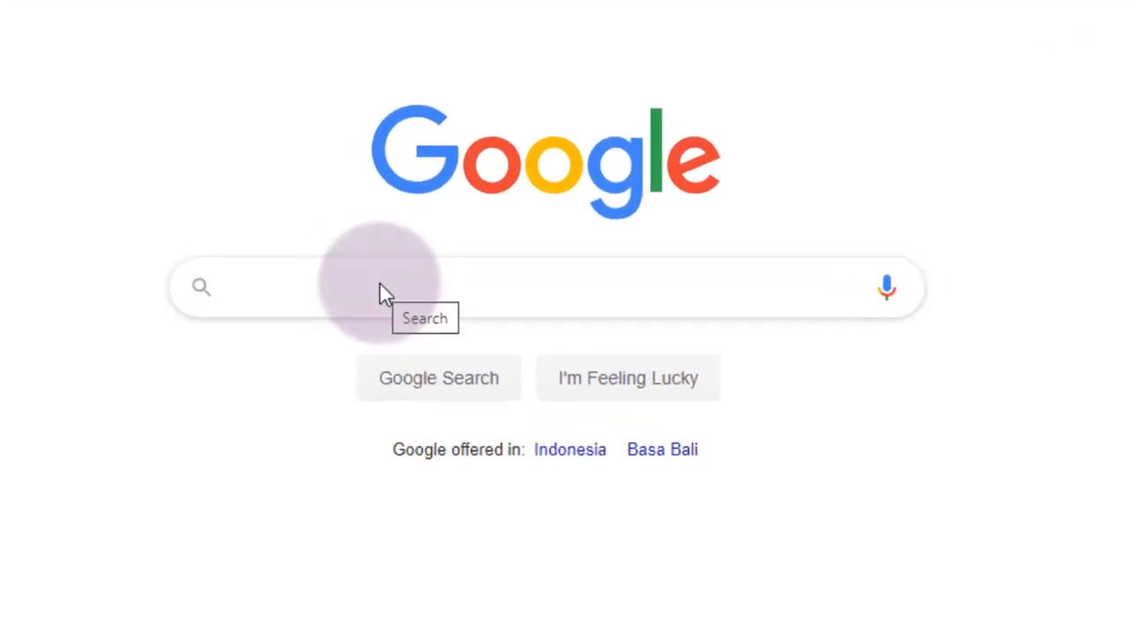
type("Organ")
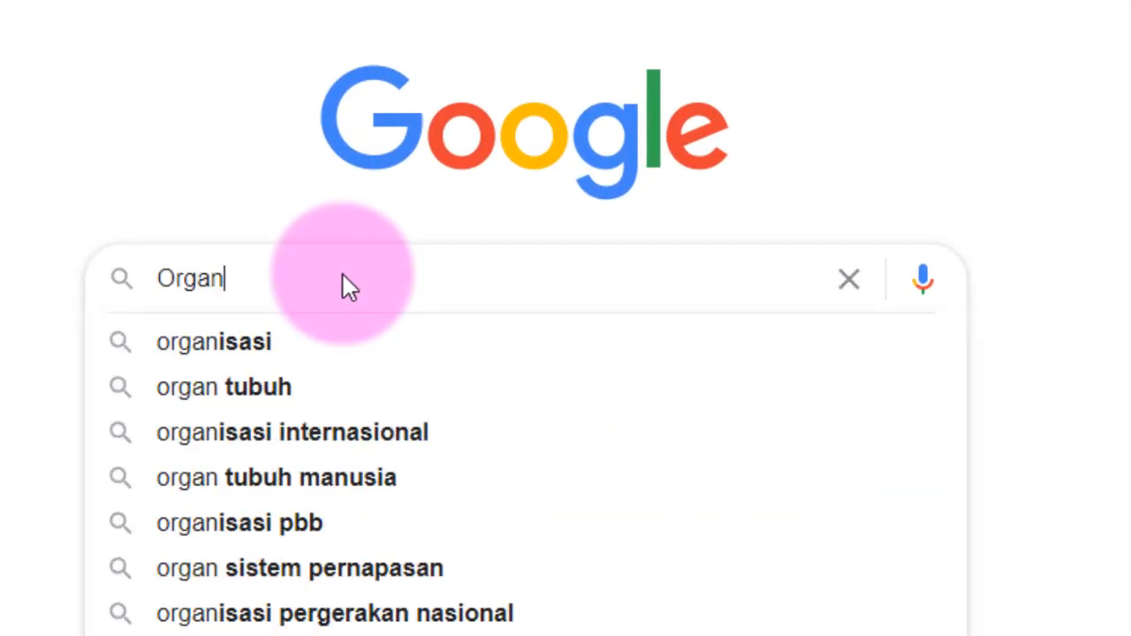
type("-organ yang")
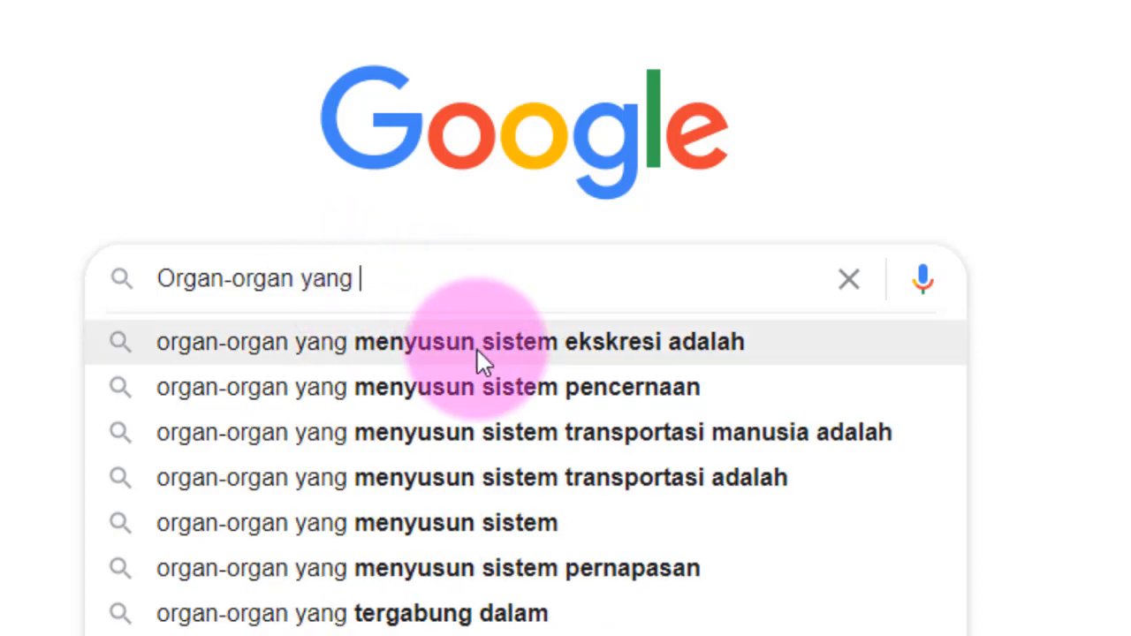
left_click(161, 279)
type("Materi")
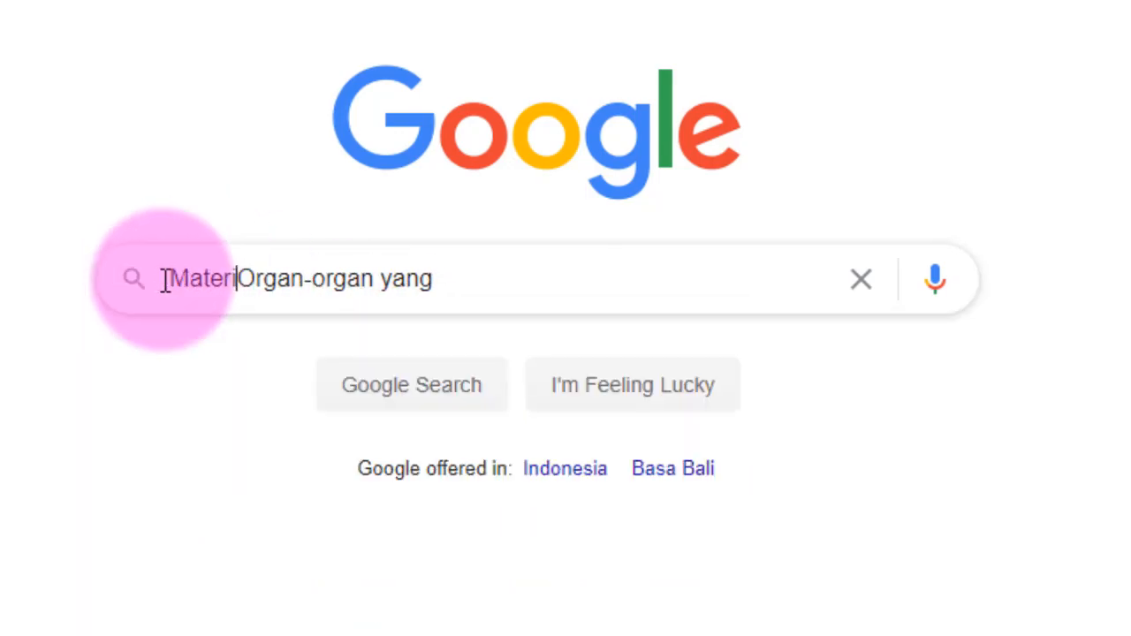
left_click(442, 294)
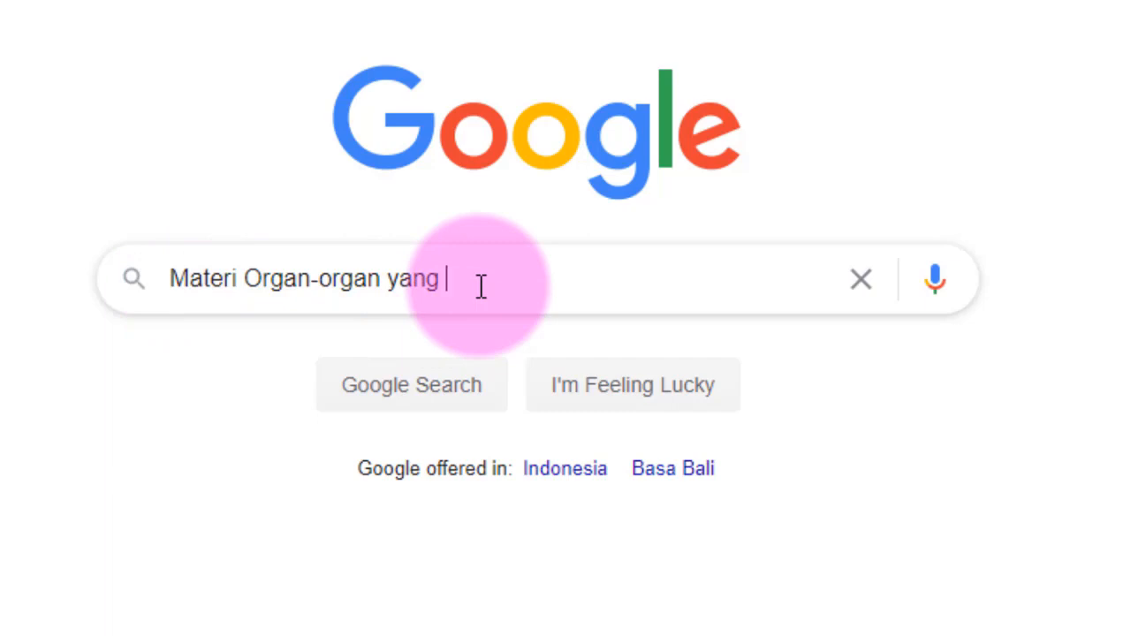
type("berpe")
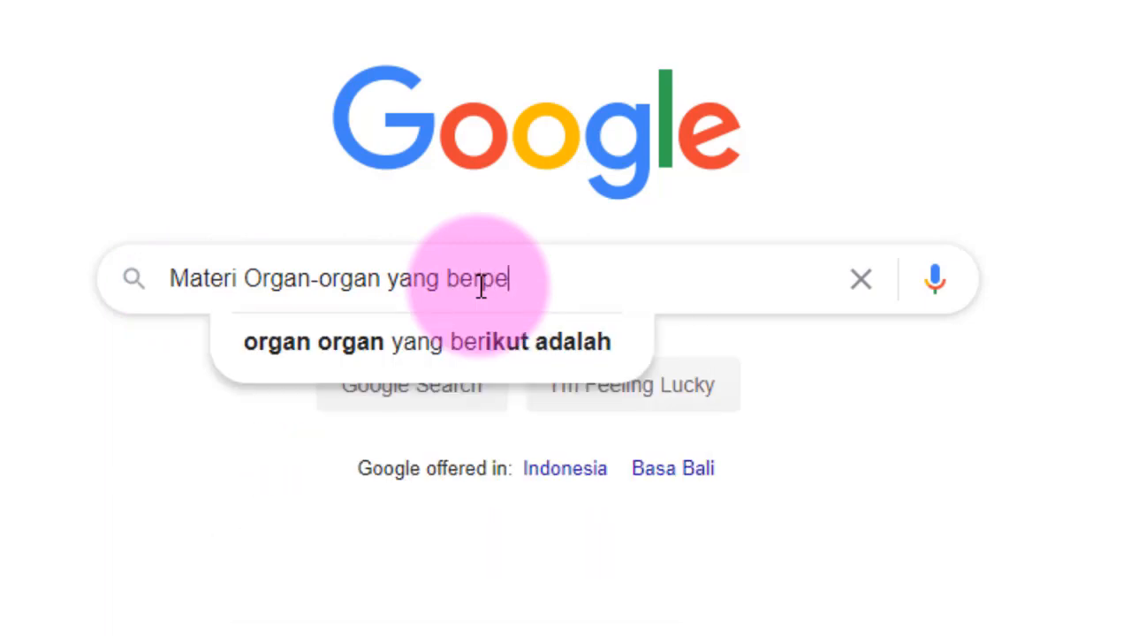
type("ran dalam sistem e")
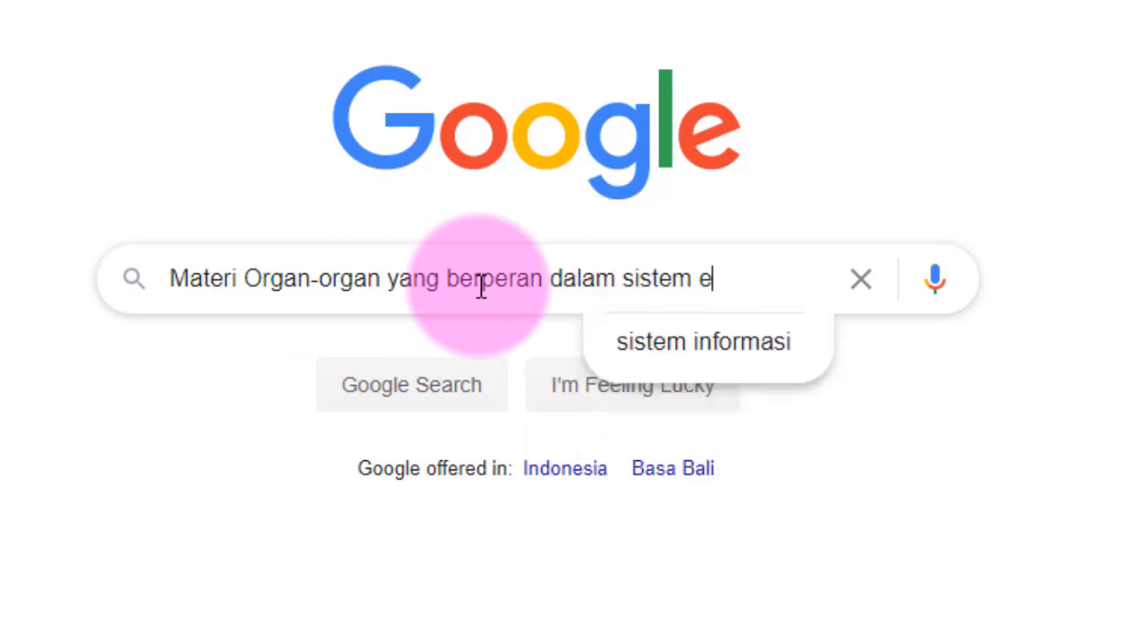
type("ksk")
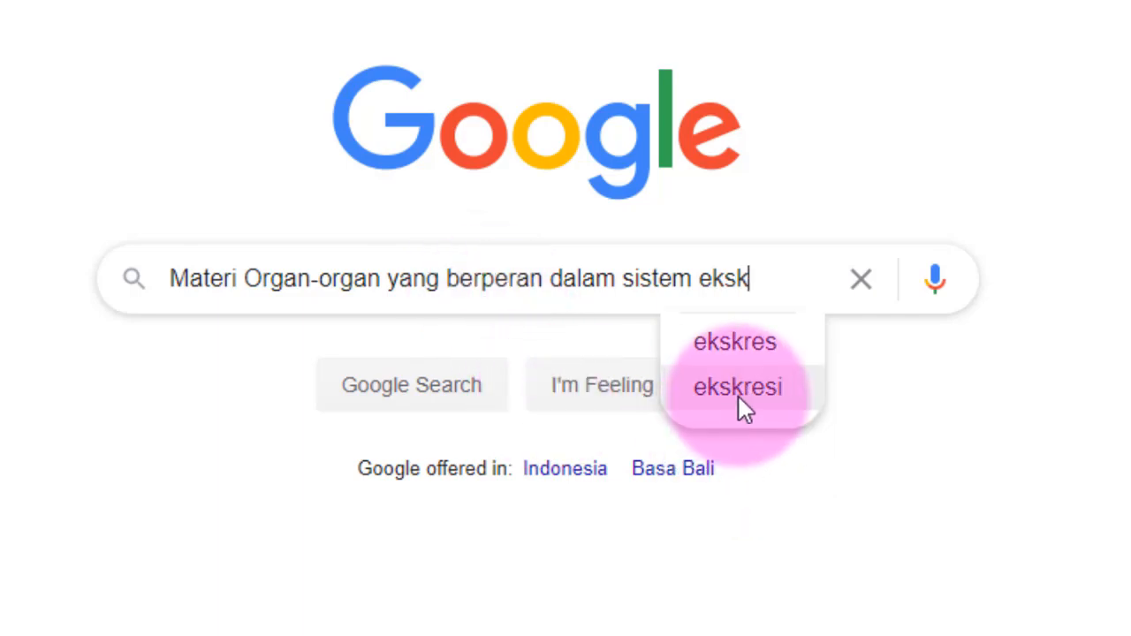
left_click(737, 389)
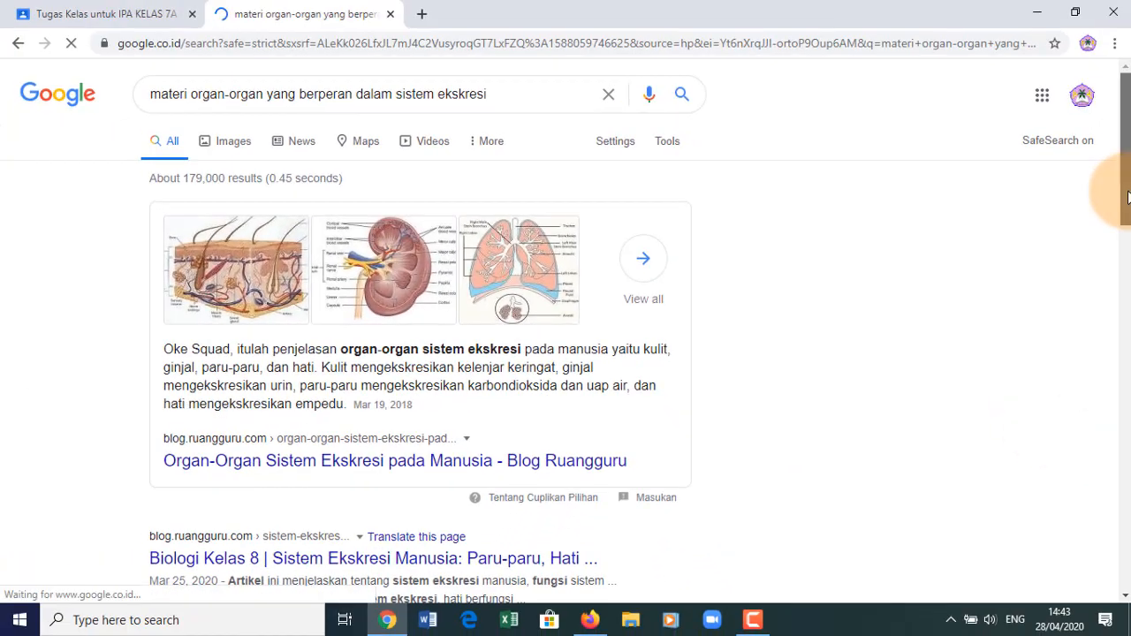
- Open the Kelas Pintar result 'Sistem Ekskresi Pada Manusia, Apa Saja Organ yang Berperan?' in a new tab
left_click_drag(1127, 196, 1127, 271)
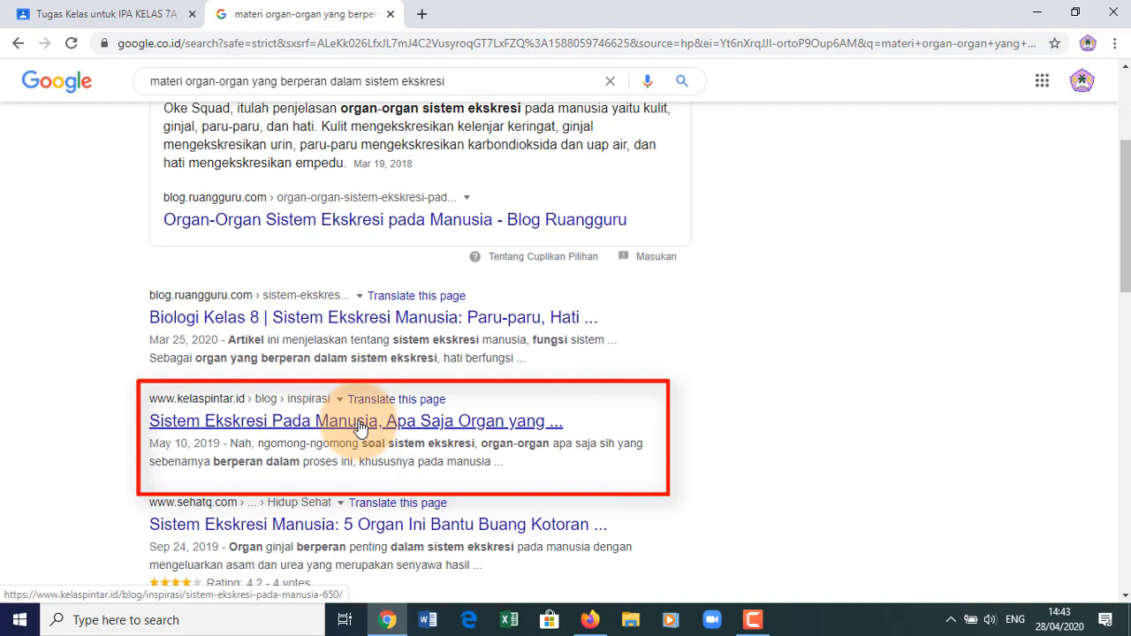
right_click(361, 428)
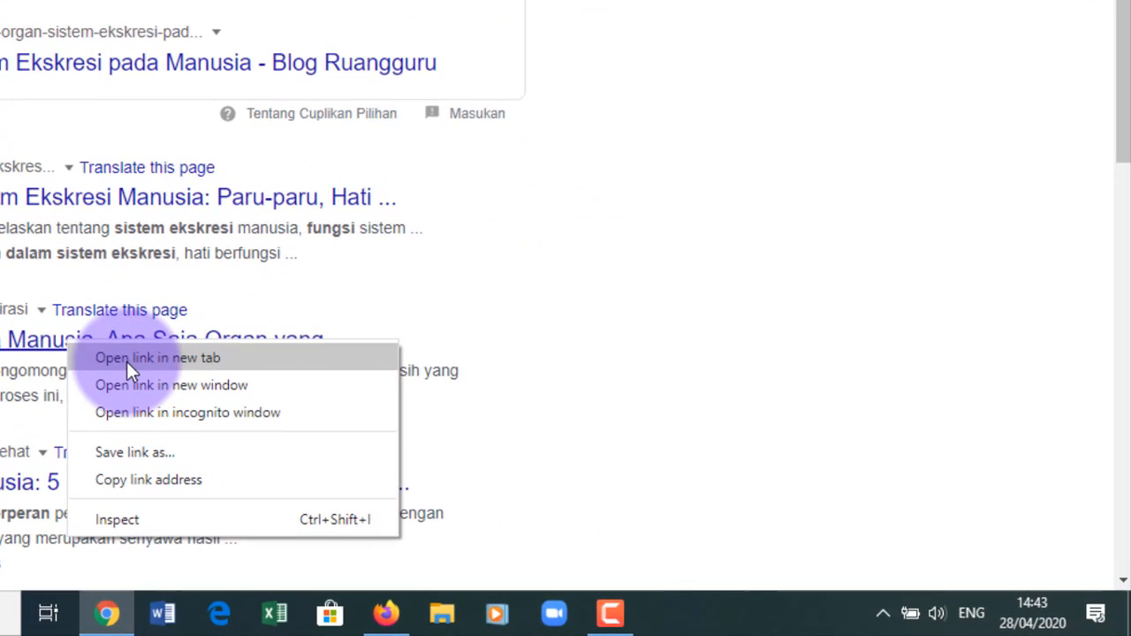
left_click(126, 361)
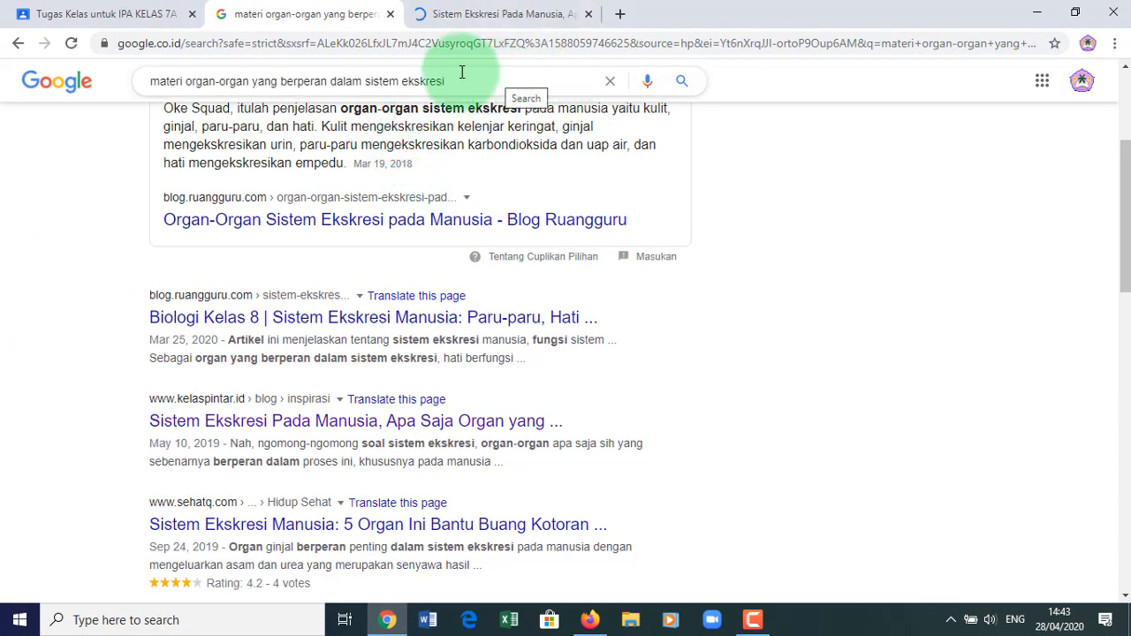
left_click(472, 13)
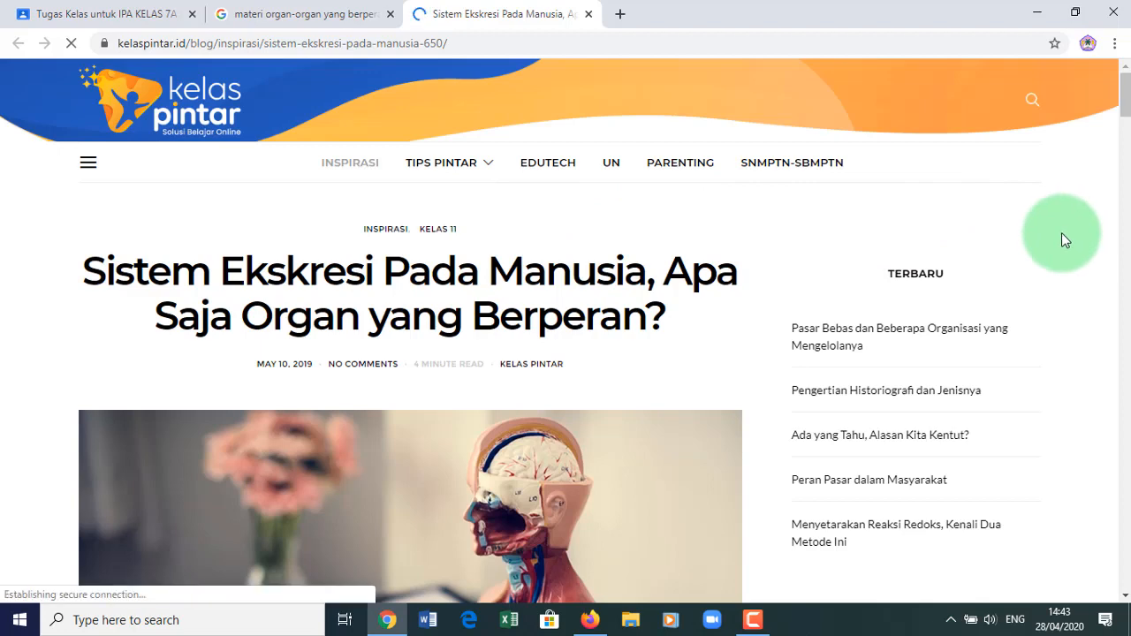
- Select the Kelas Pintar article's heading and return to the Classroom Materi draft
mouse_move(1127, 104)
left_mouse_down()
mouse_move(1125, 175)
mouse_move(1125, 88)
left_mouse_up()
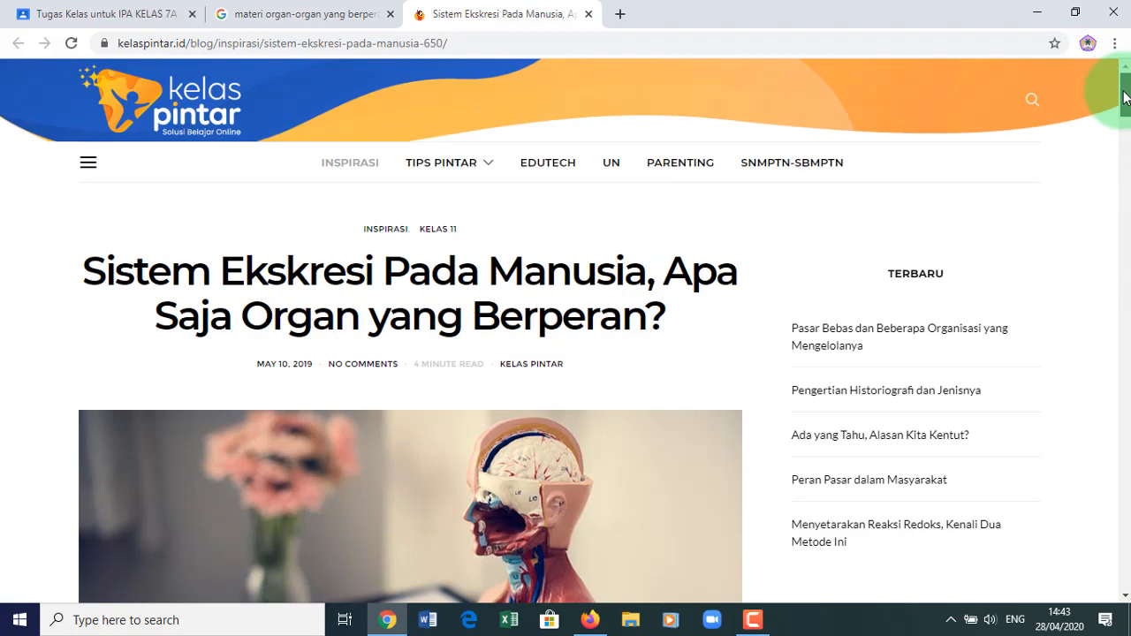
left_click_drag(86, 272, 669, 315)
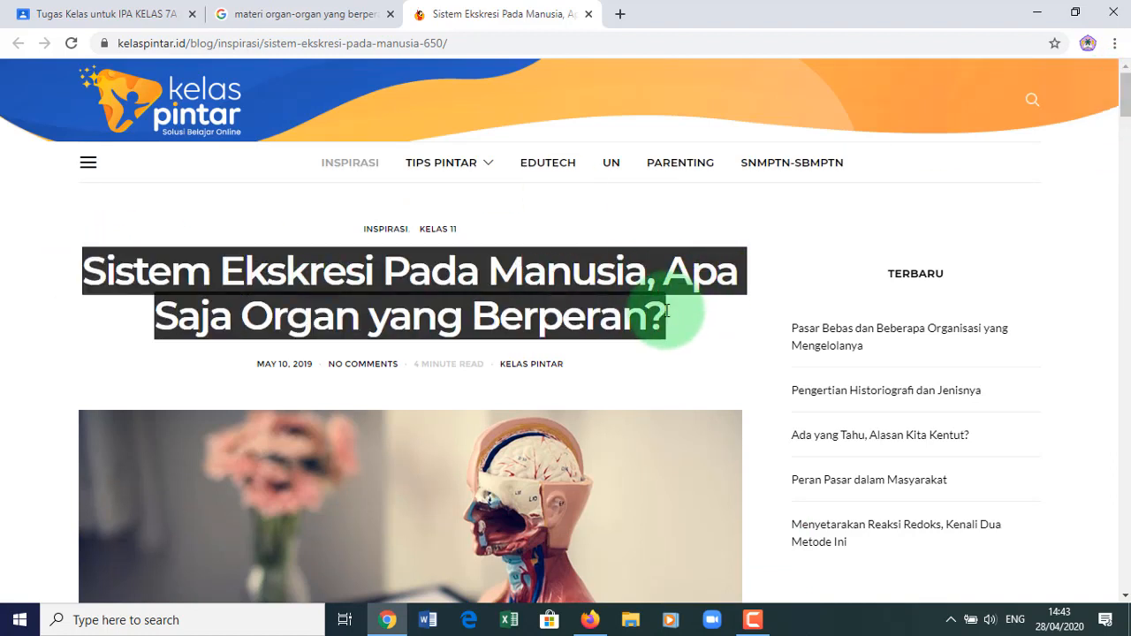
left_click(152, 14)
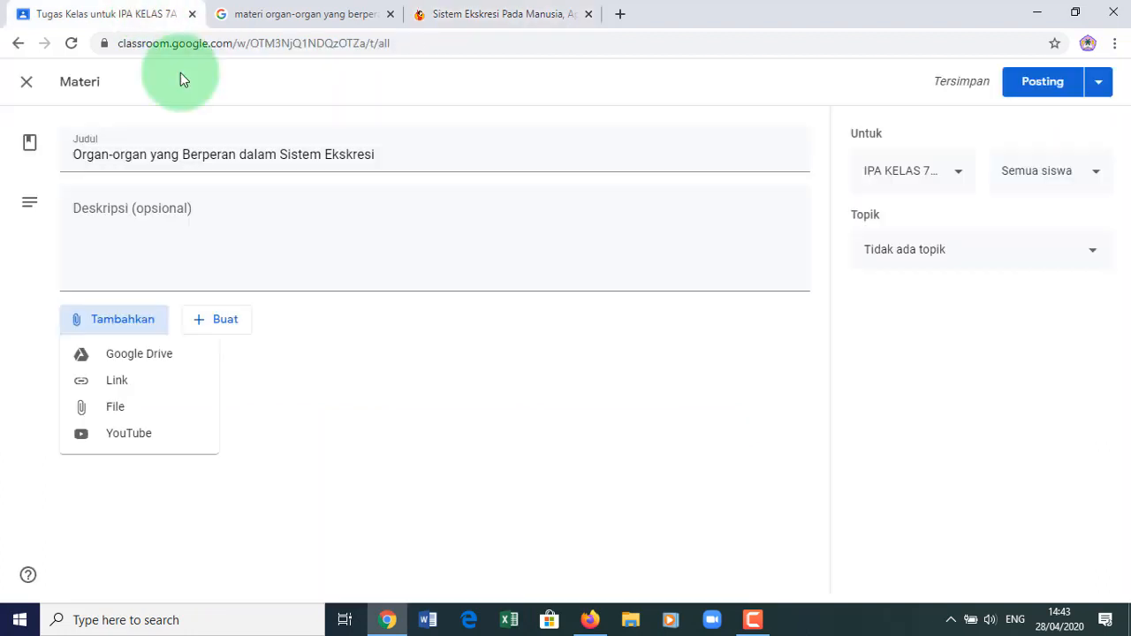
- Put the article heading into the Materi description, then return to the Kelas Pintar article
left_click(157, 202)
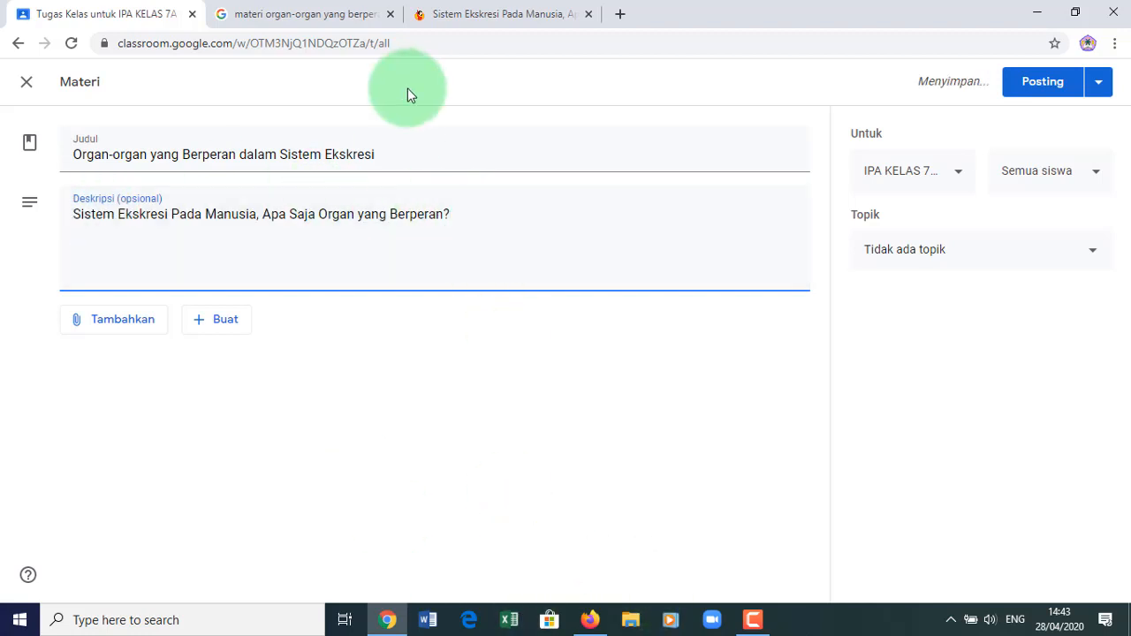
left_click(500, 16)
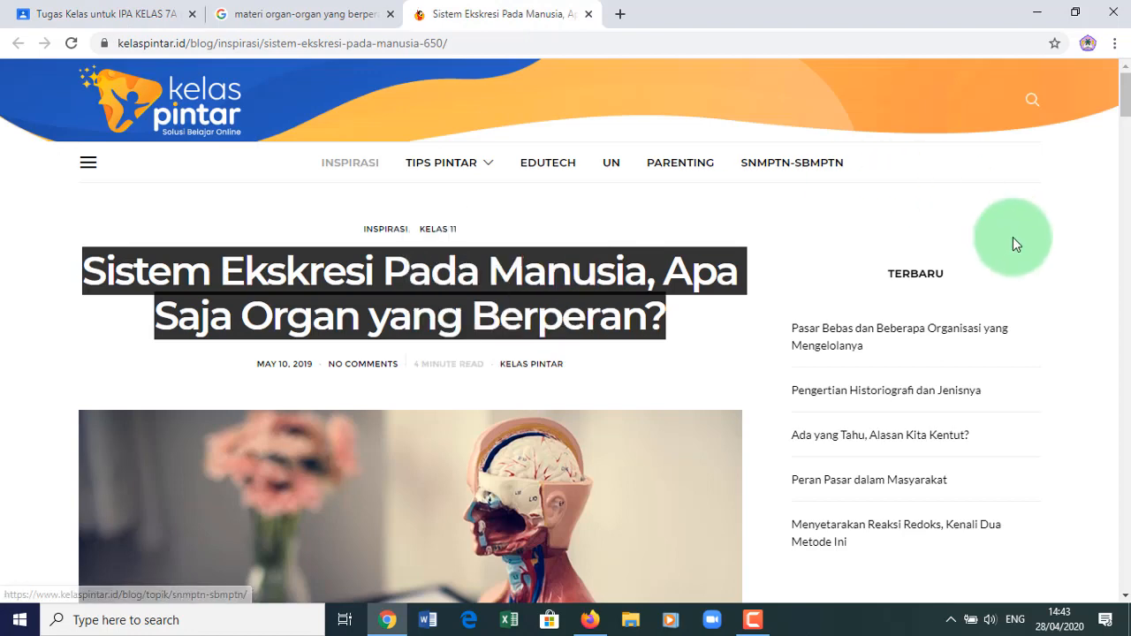
- Copy the Kelas Pintar article body down to the liver image's source line
scroll(1122, 120, "down", 6)
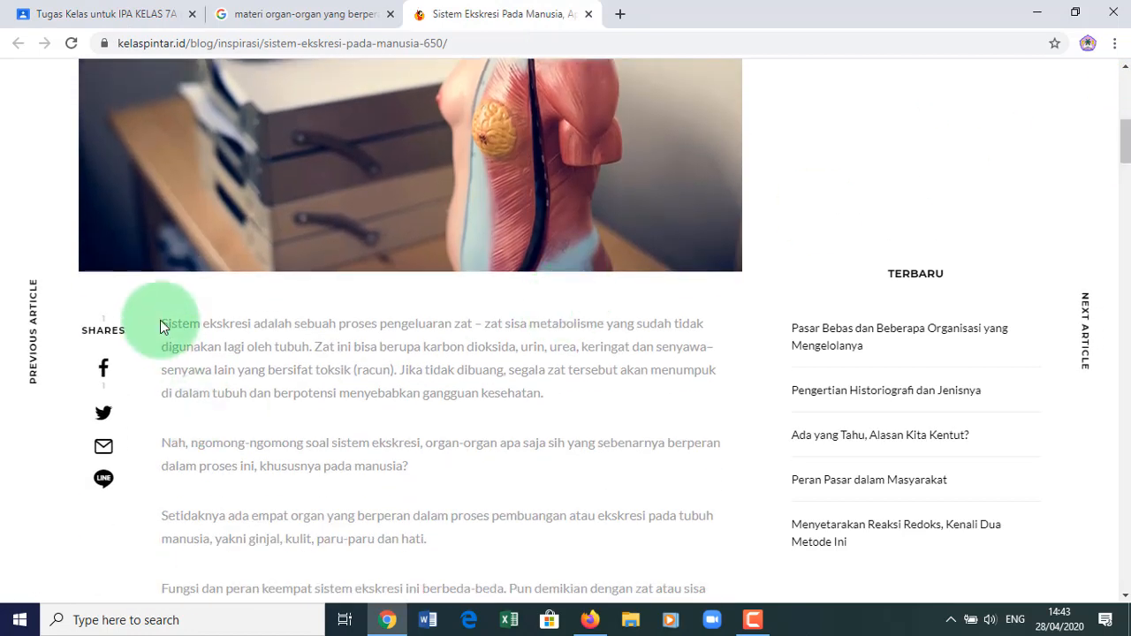
left_click_drag(165, 321, 494, 584)
left_click(572, 287)
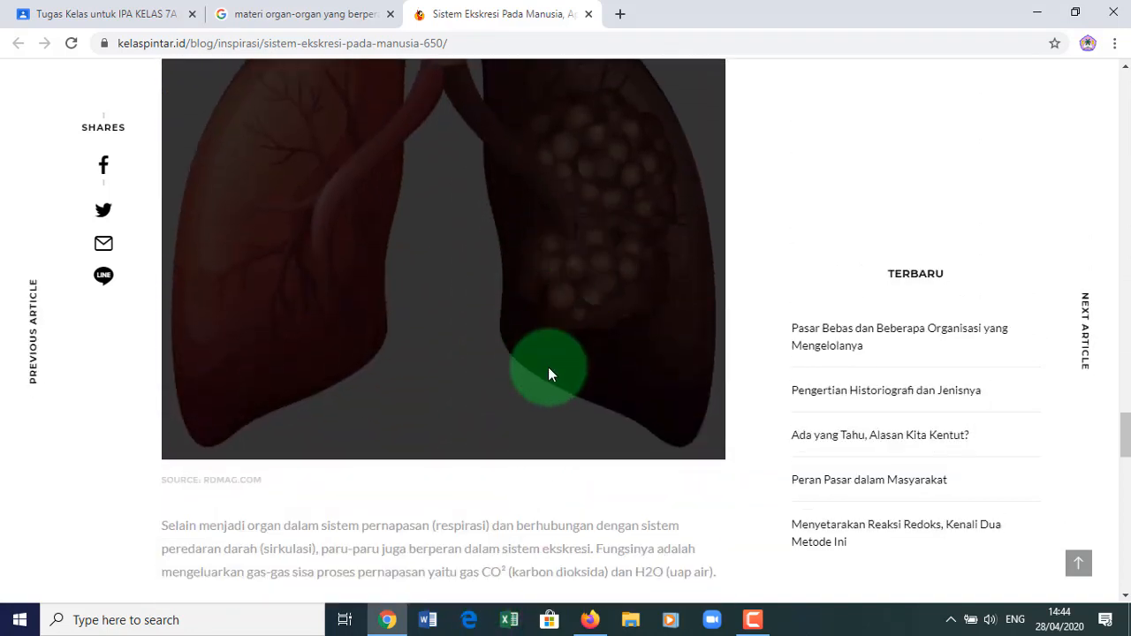
left_click_drag(548, 373, 528, 356)
left_click_drag(508, 435, 500, 578)
left_click_drag(492, 630, 388, 473)
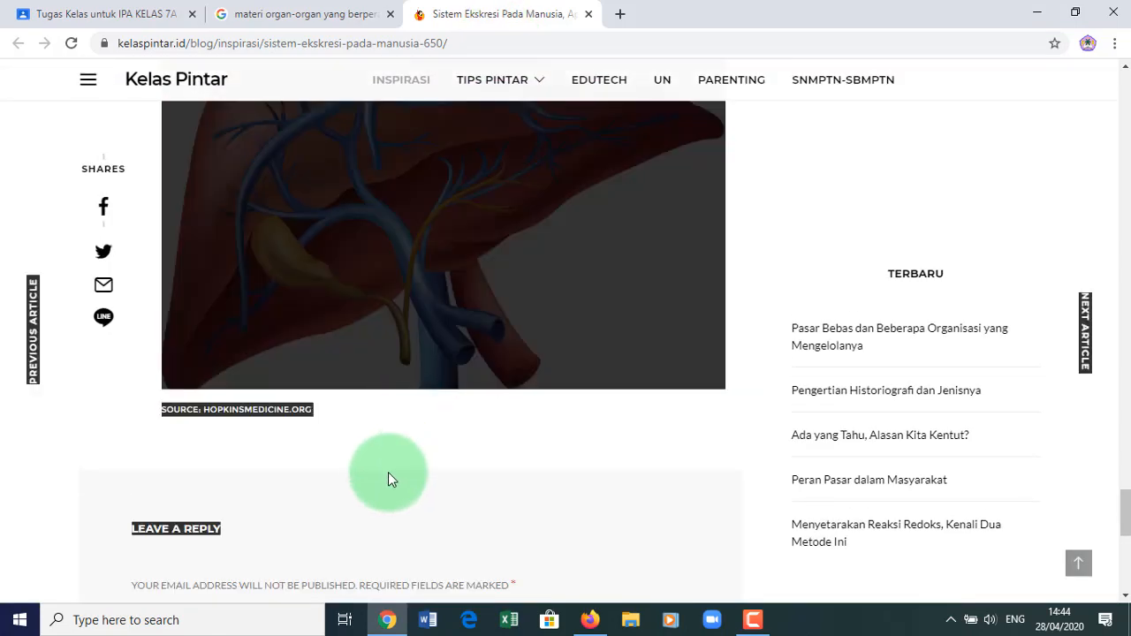
left_click_drag(394, 424, 298, 409)
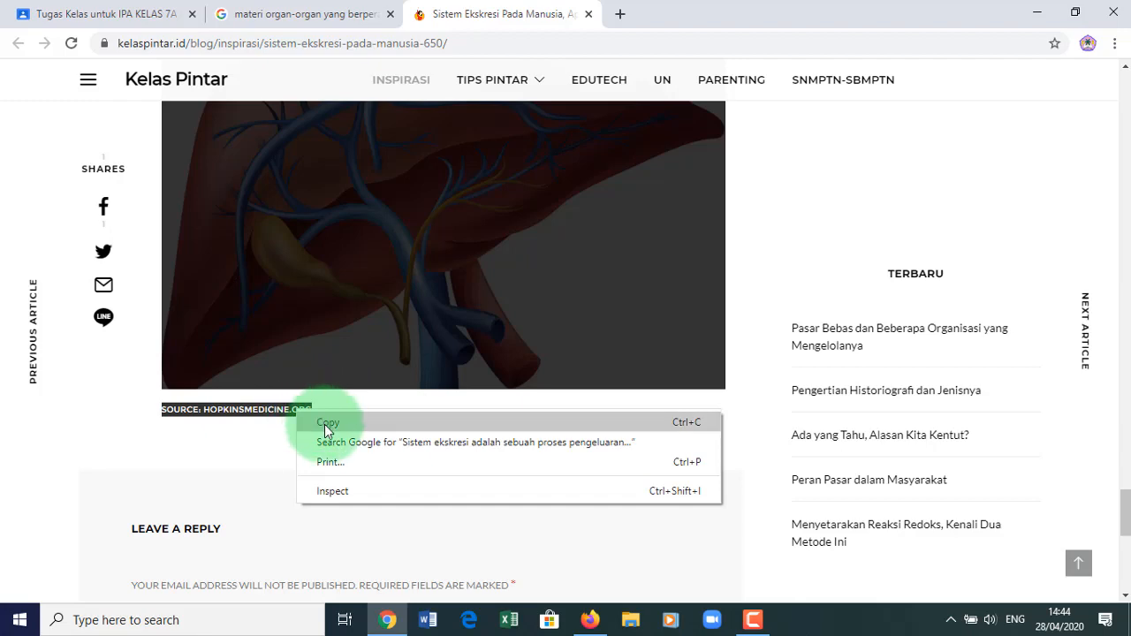
left_click(323, 425)
left_click(155, 18)
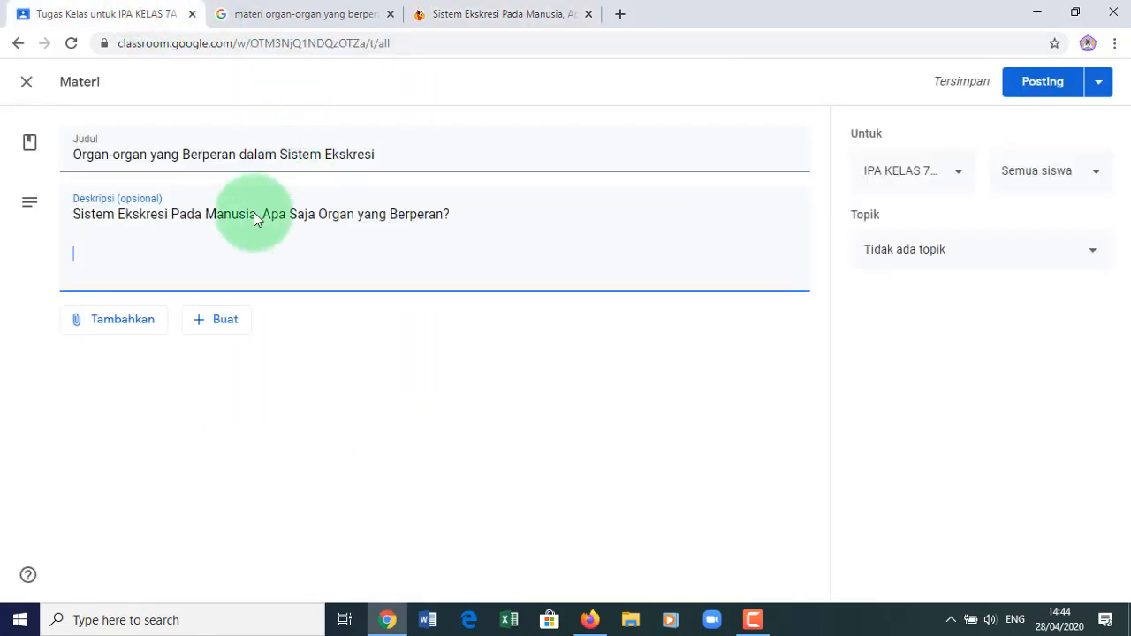
- Paste the article into the description and delete the SOURCE: HOPKINSMEDICINE.ORG line
key("ctrl+v")
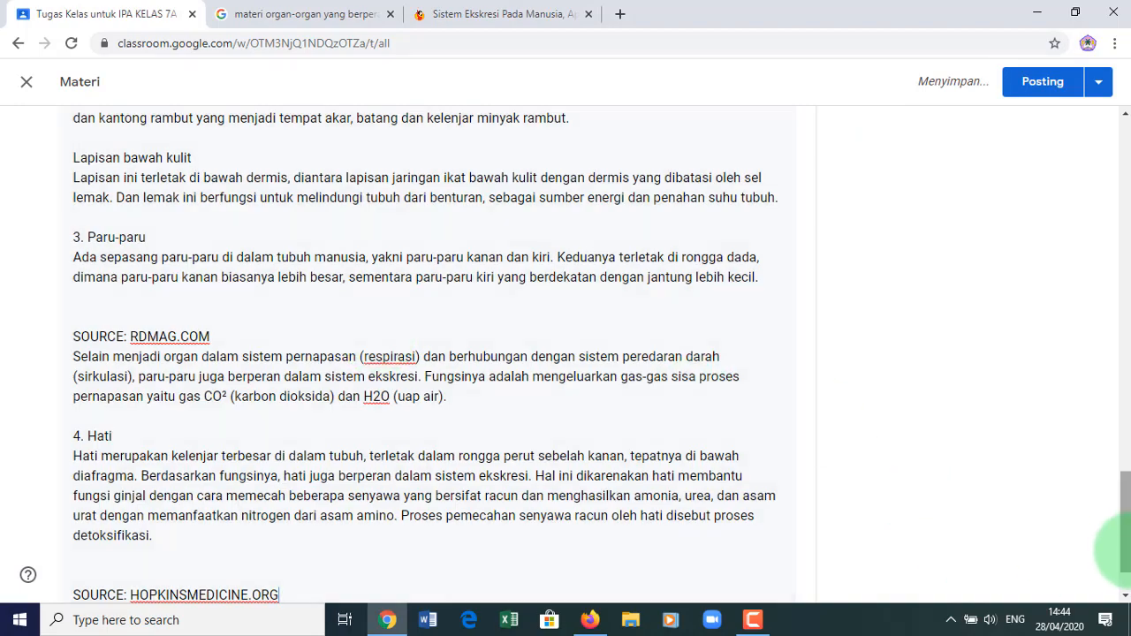
left_click_drag(1125, 545, 1124, 292)
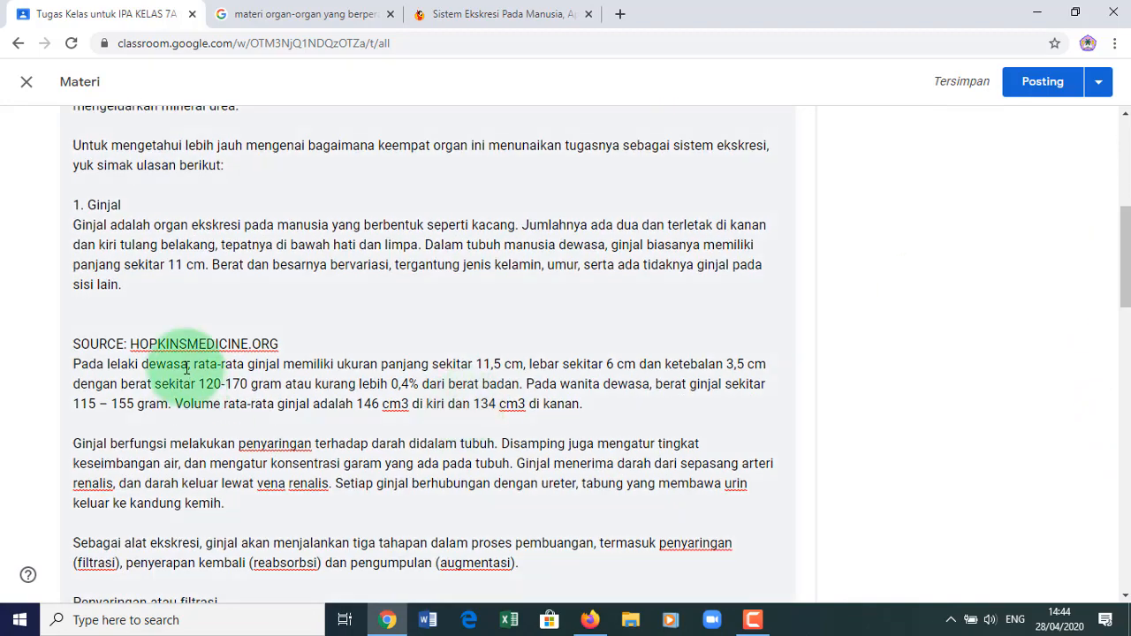
left_click_drag(70, 341, 290, 343)
key("BackSpace")
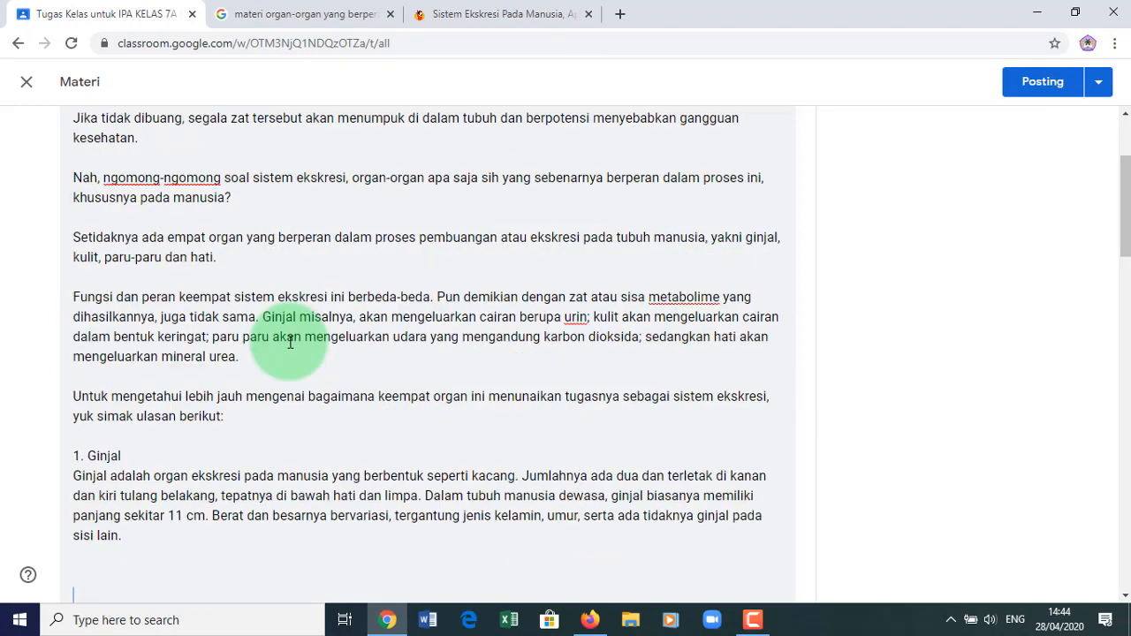
- Delete the remaining SOURCE credit lines, including SOURCE: RDMAG.COM and the final one
left_click(1124, 519)
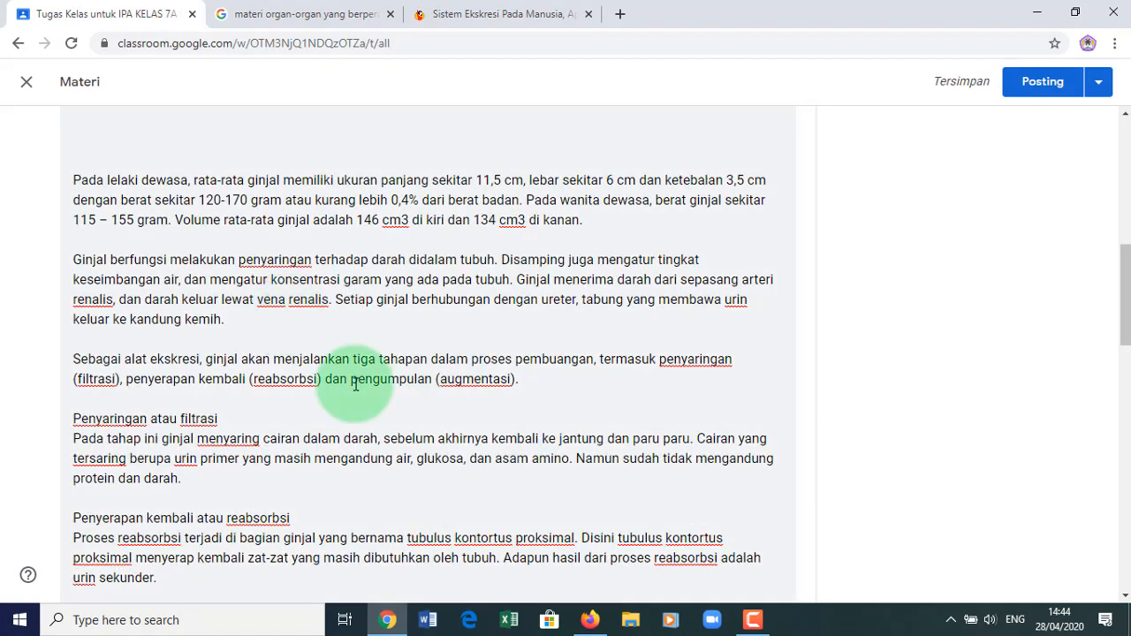
left_click_drag(1128, 329, 1127, 407)
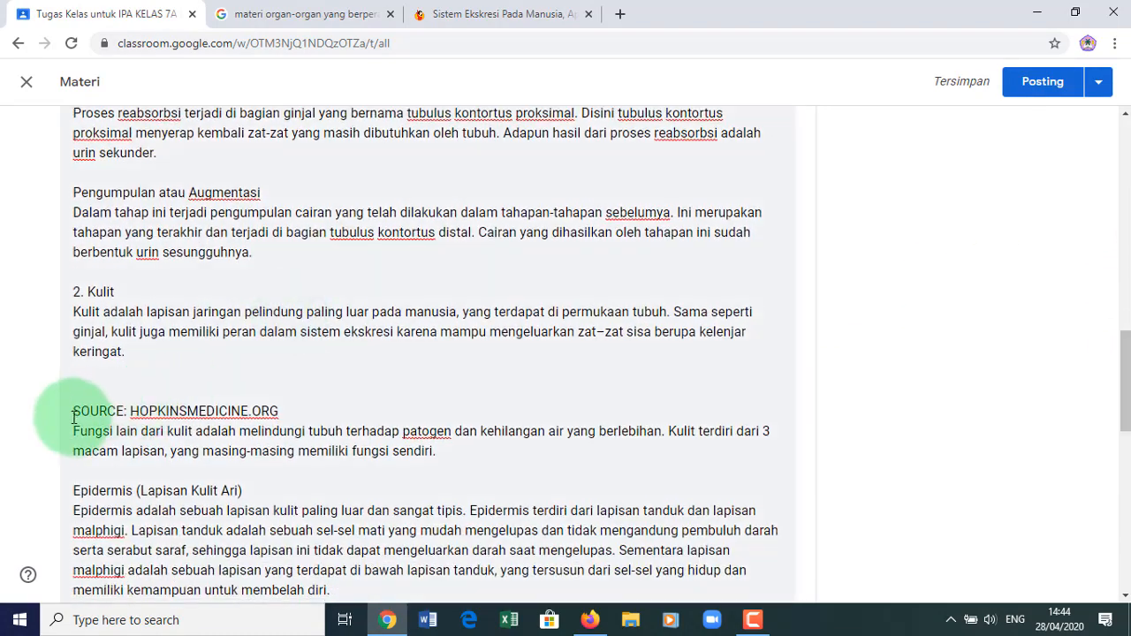
left_click_drag(75, 412, 304, 407)
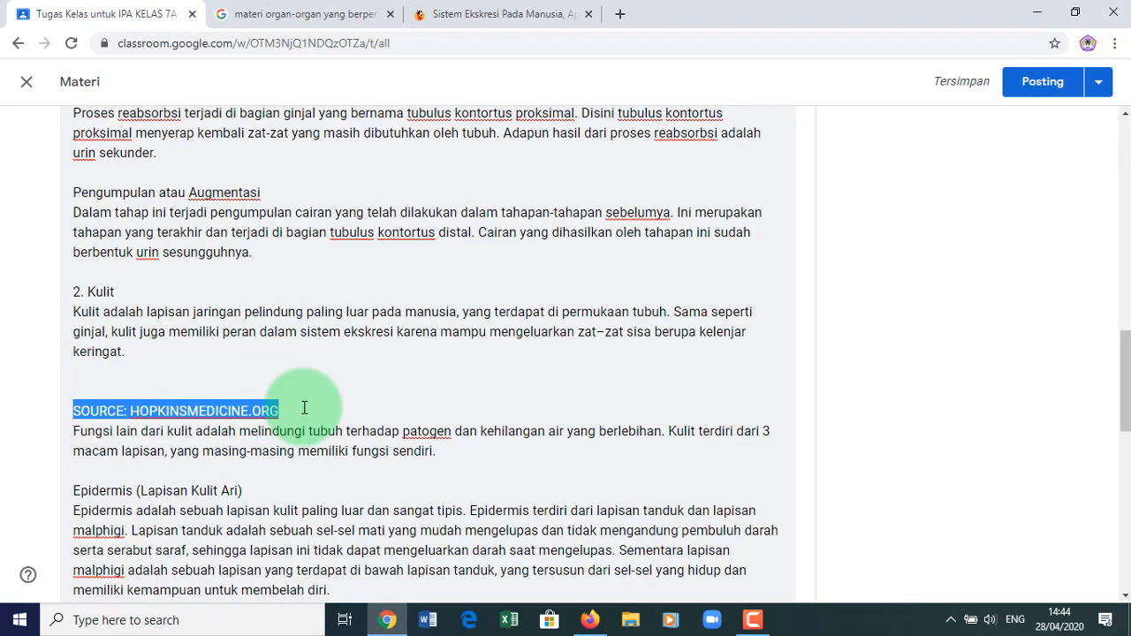
scroll(301, 402, "up", 2)
left_click_drag(1129, 395, 1126, 561)
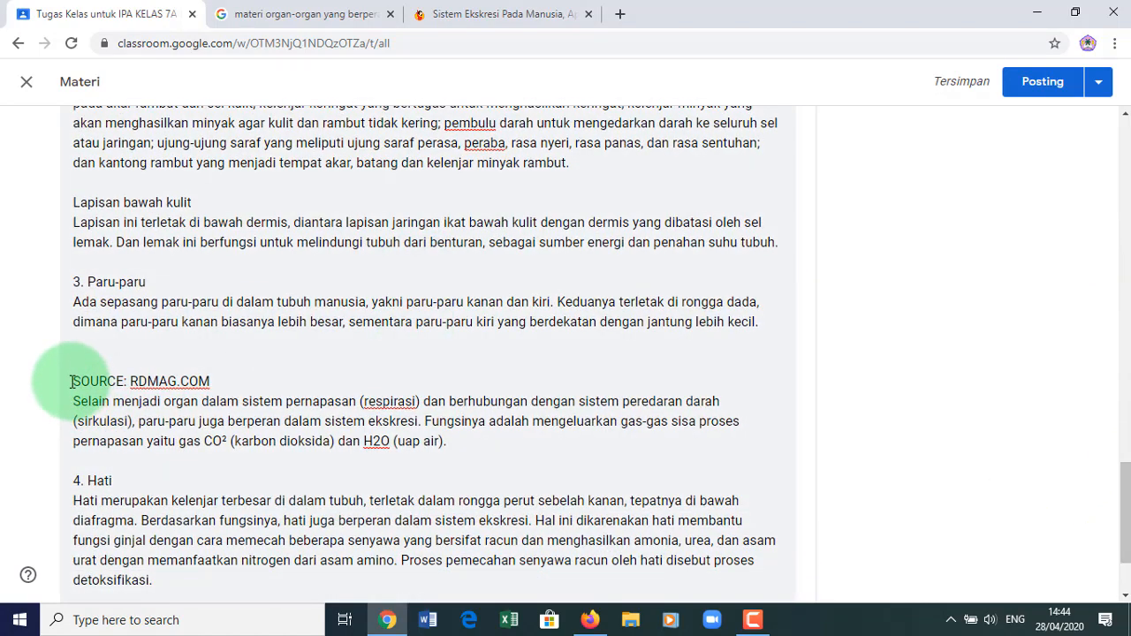
left_click_drag(72, 381, 219, 380)
key("BackSpace")
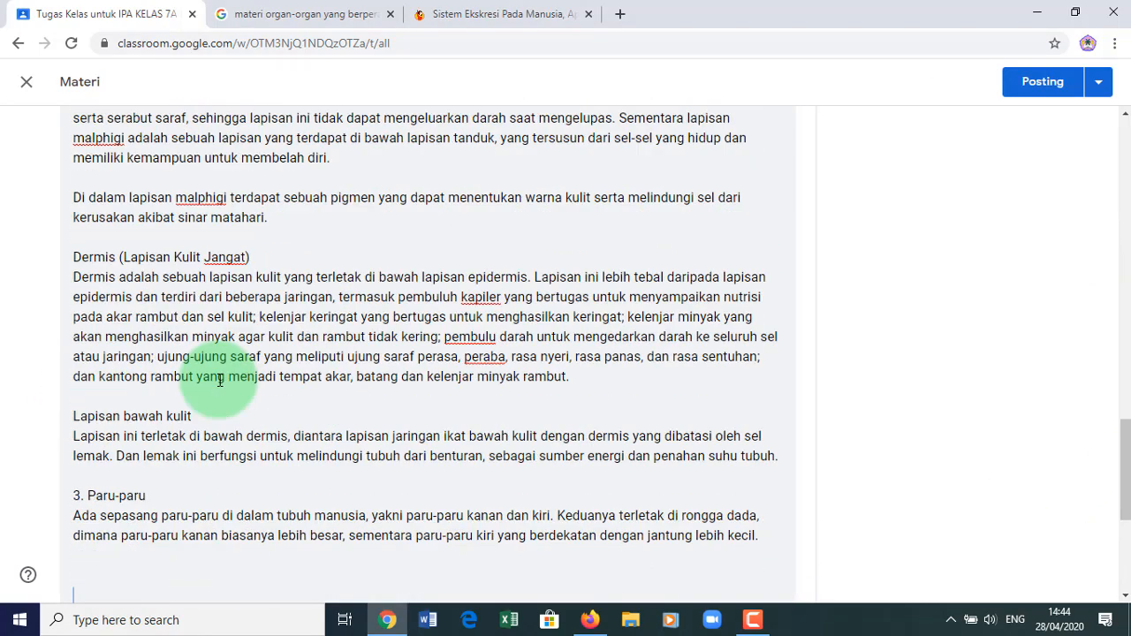
left_click_drag(1127, 494, 1127, 570)
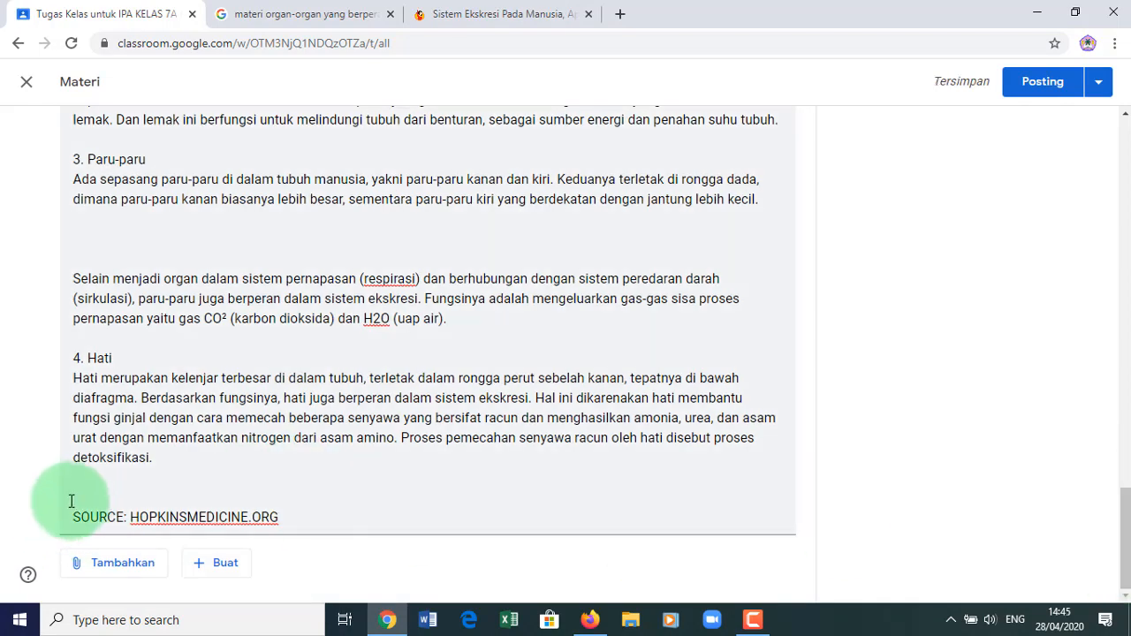
left_click_drag(71, 501, 335, 522)
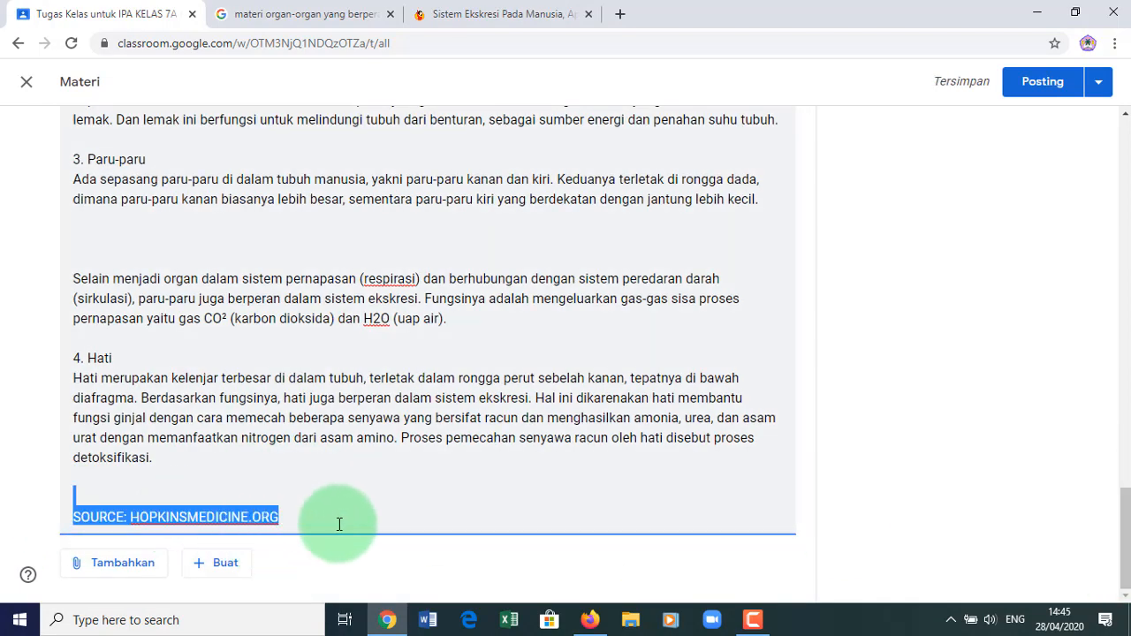
key("BackSpace")
key("BackSpace")
key("BackSpace")
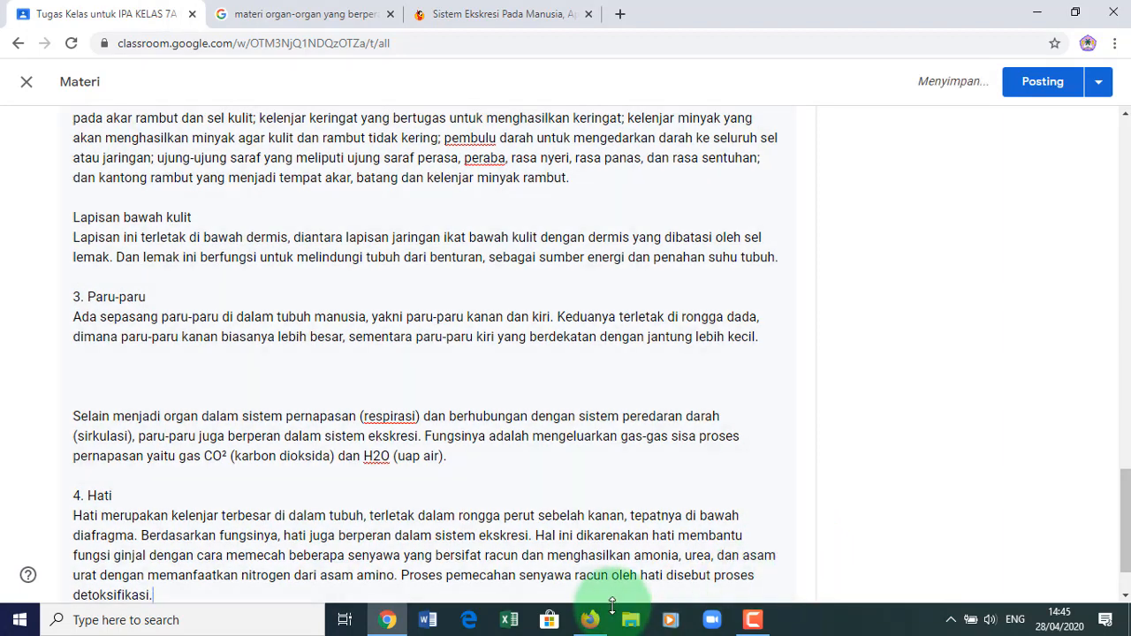
- Save the article's kidney diagram as '01 Ginjal' in a new Downloads folder 'Materi Bab 1'
left_click(495, 15)
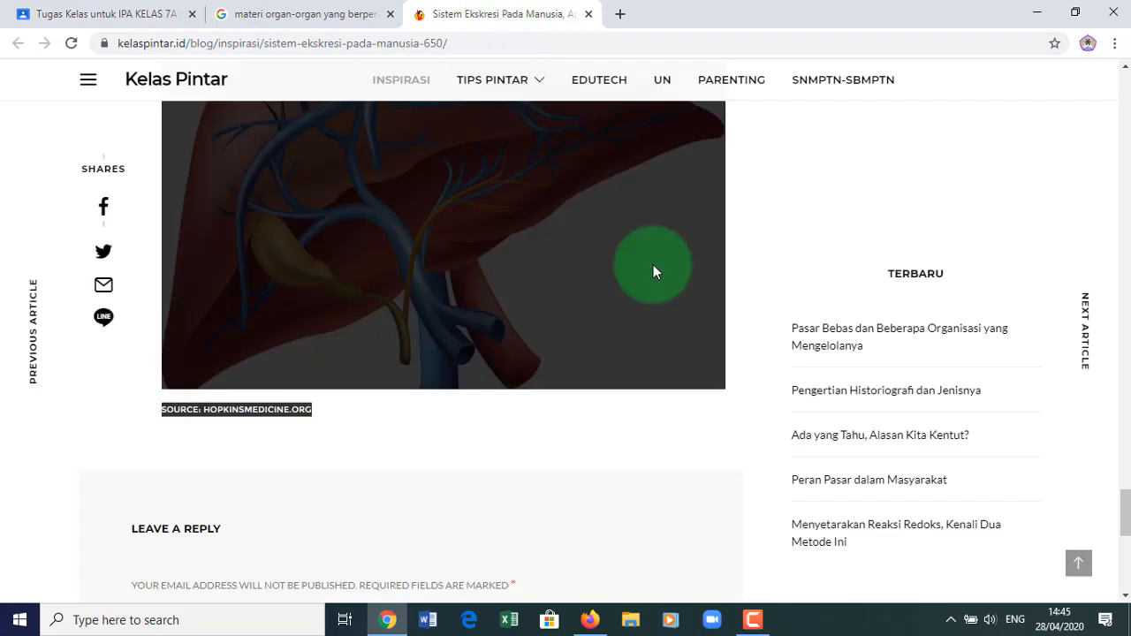
left_click_drag(1124, 504, 1125, 221)
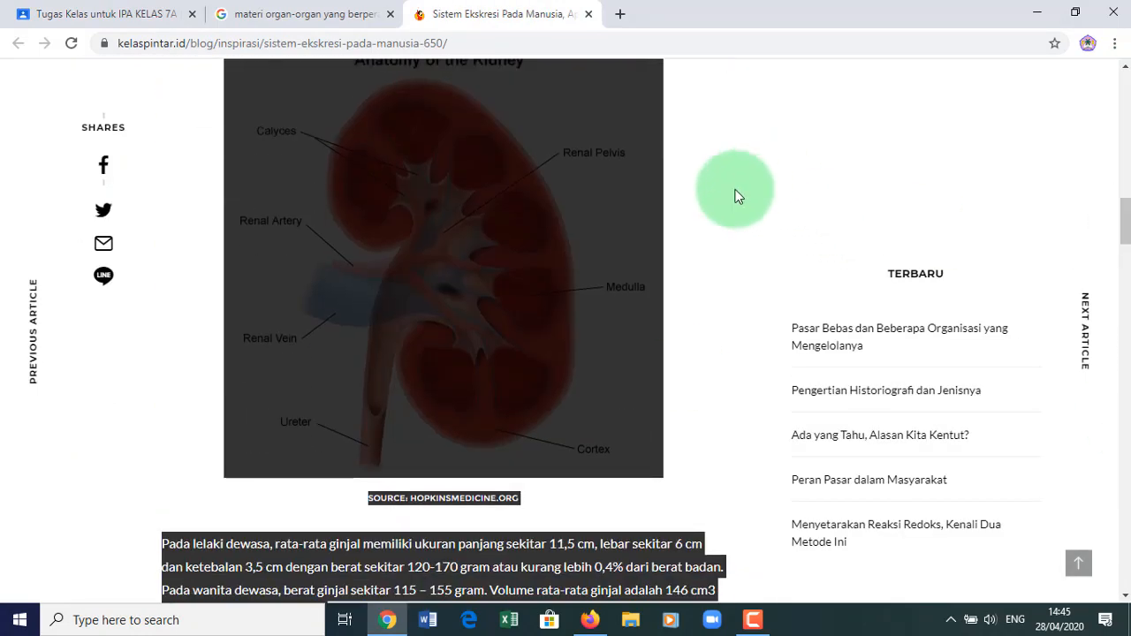
left_click(684, 374)
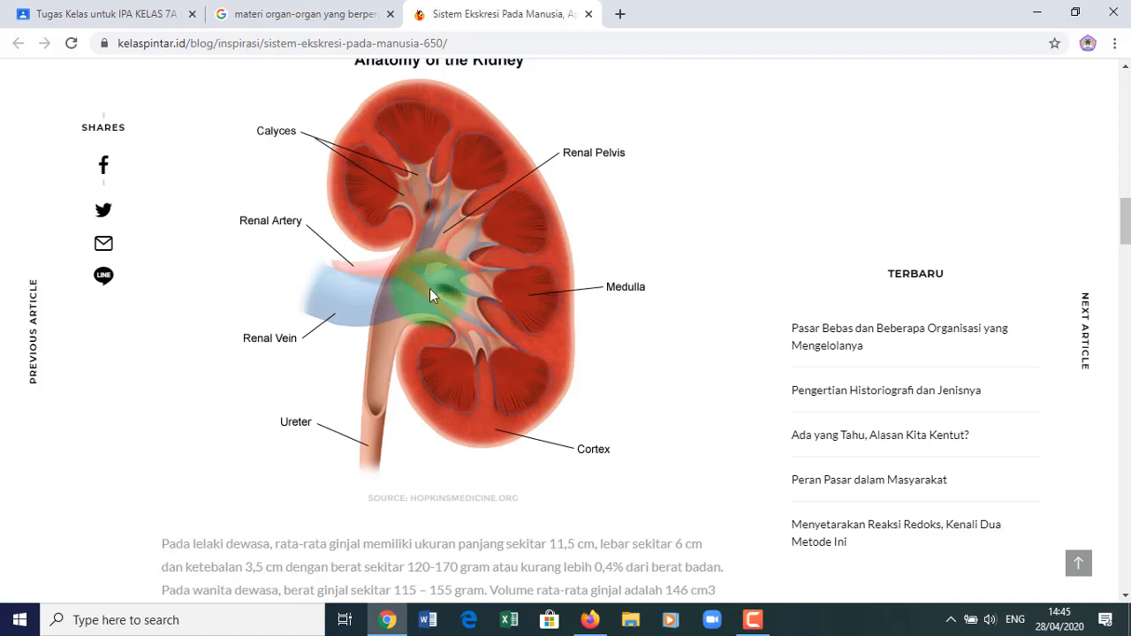
right_click(389, 262)
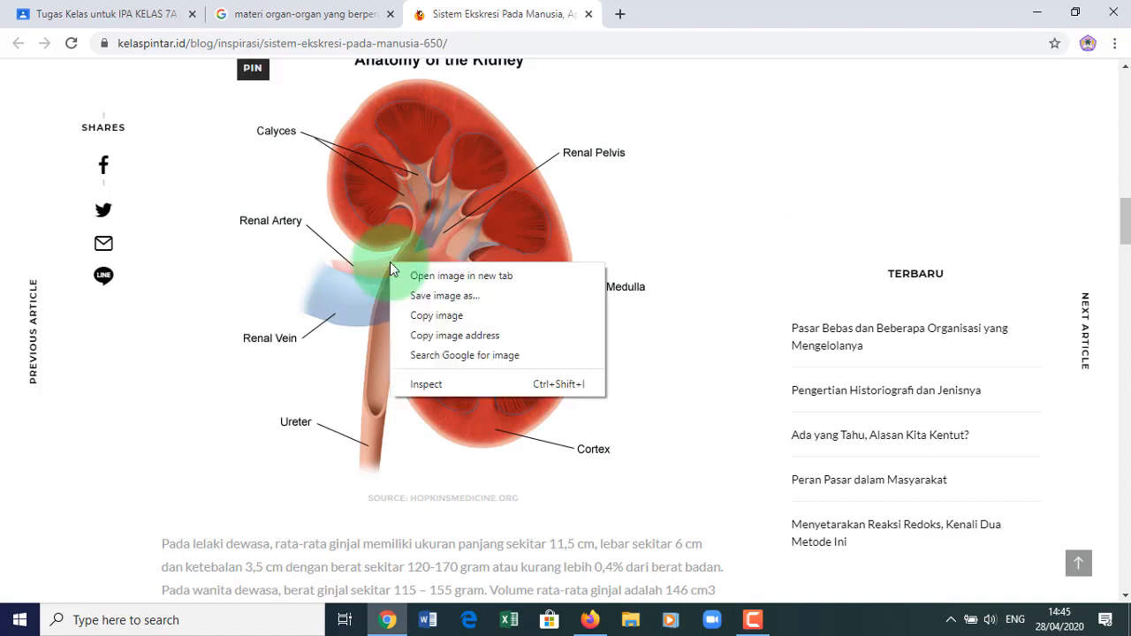
left_click(445, 296)
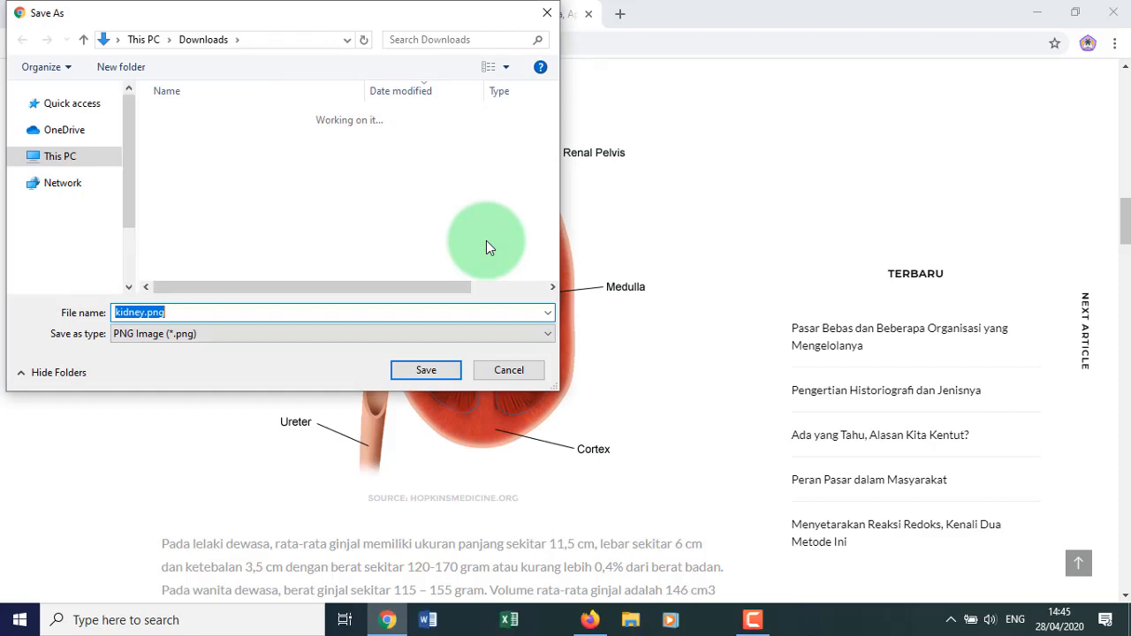
key("Return")
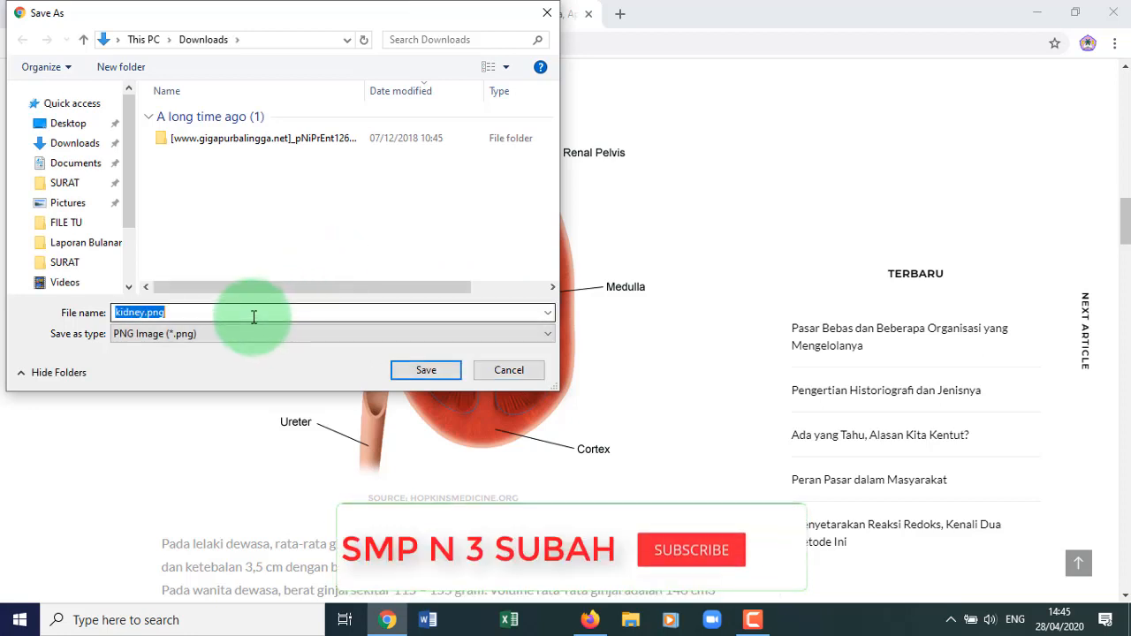
type("0")
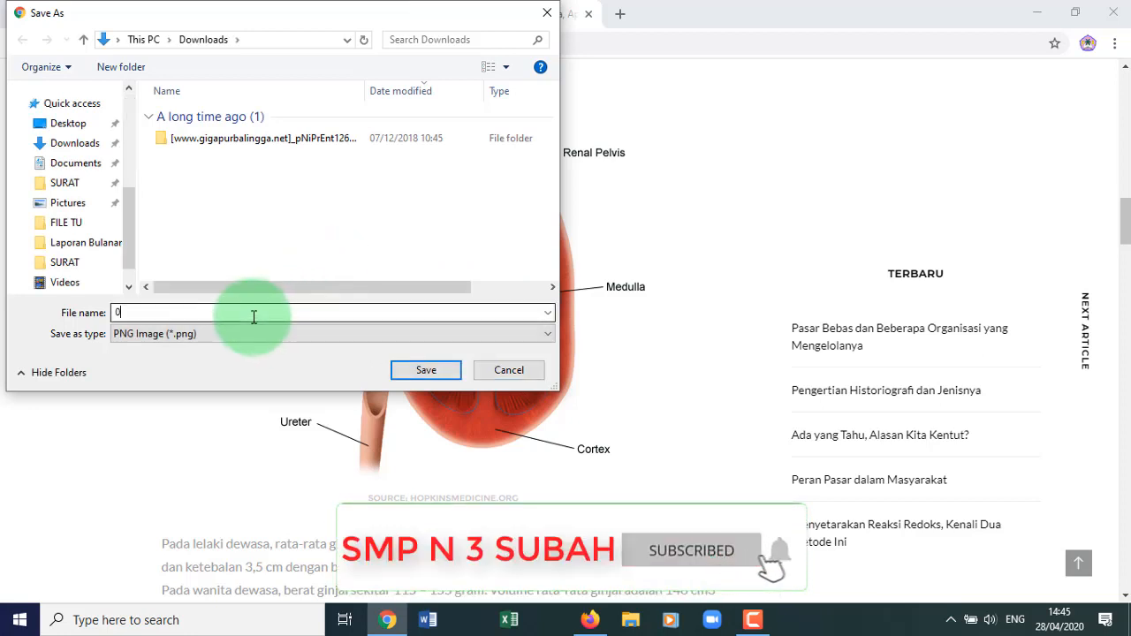
type("1 Ginjal")
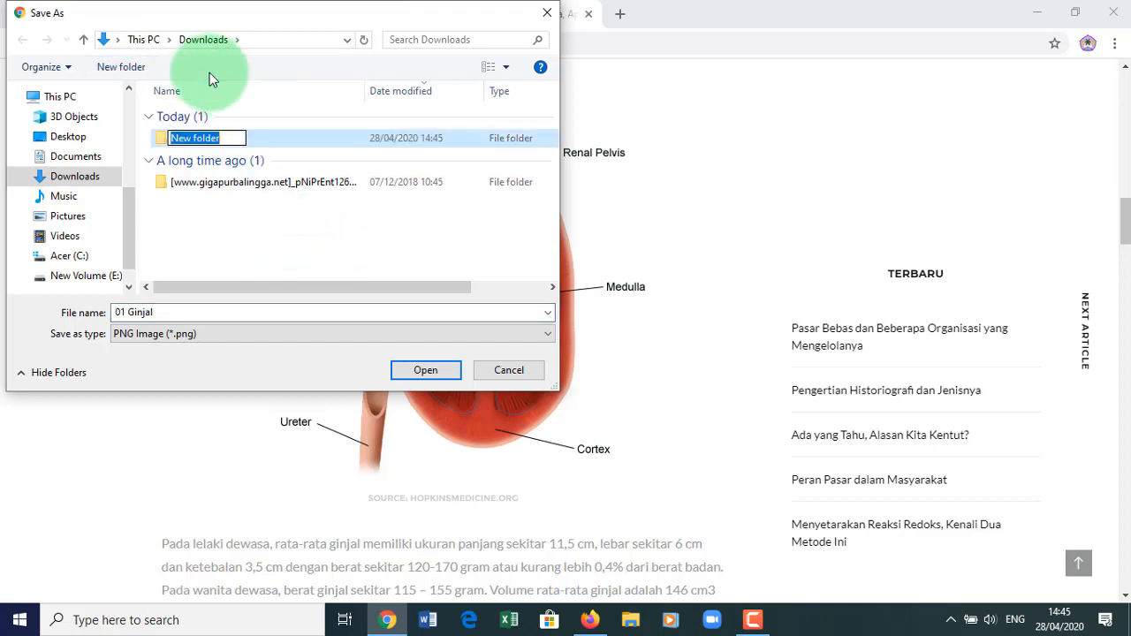
type("M")
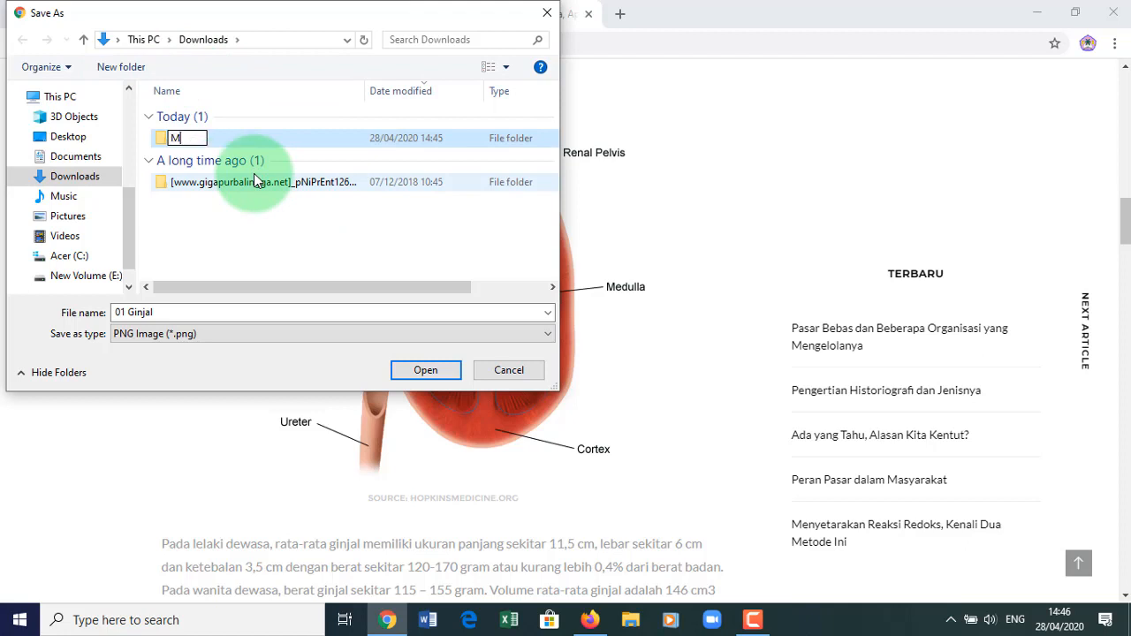
type("ateri B")
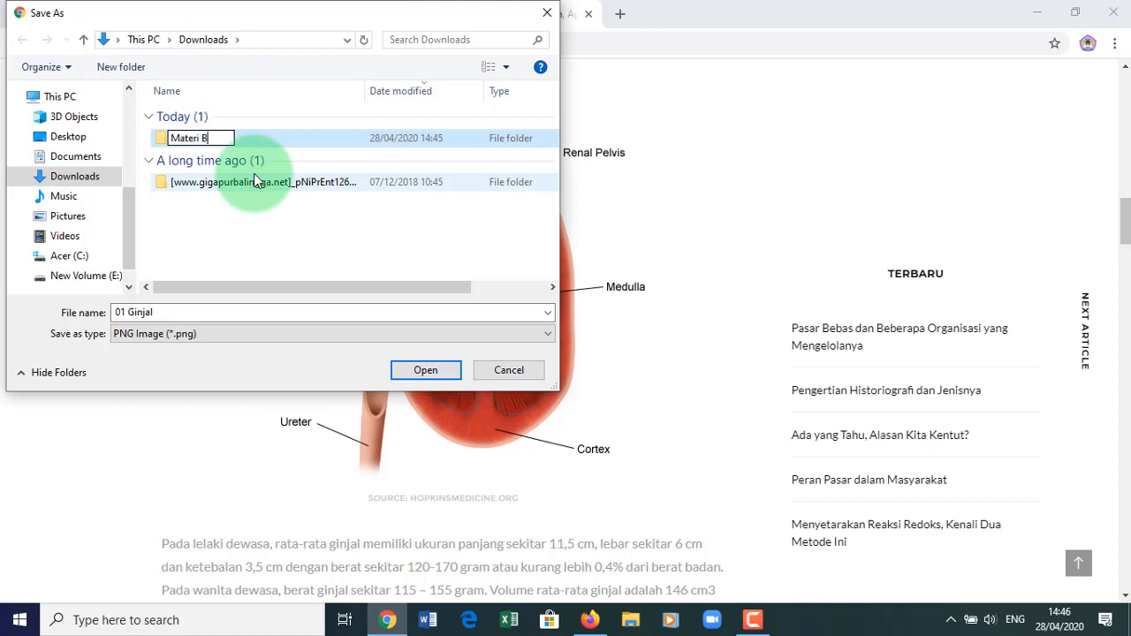
type("ab 1")
double_click(162, 139)
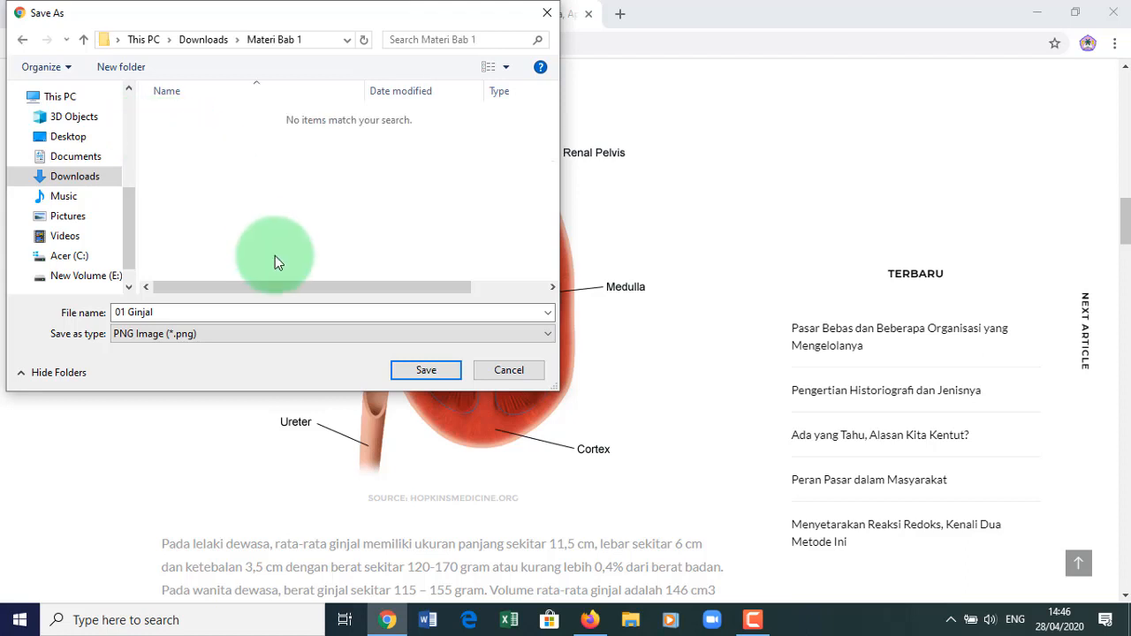
left_click(416, 371)
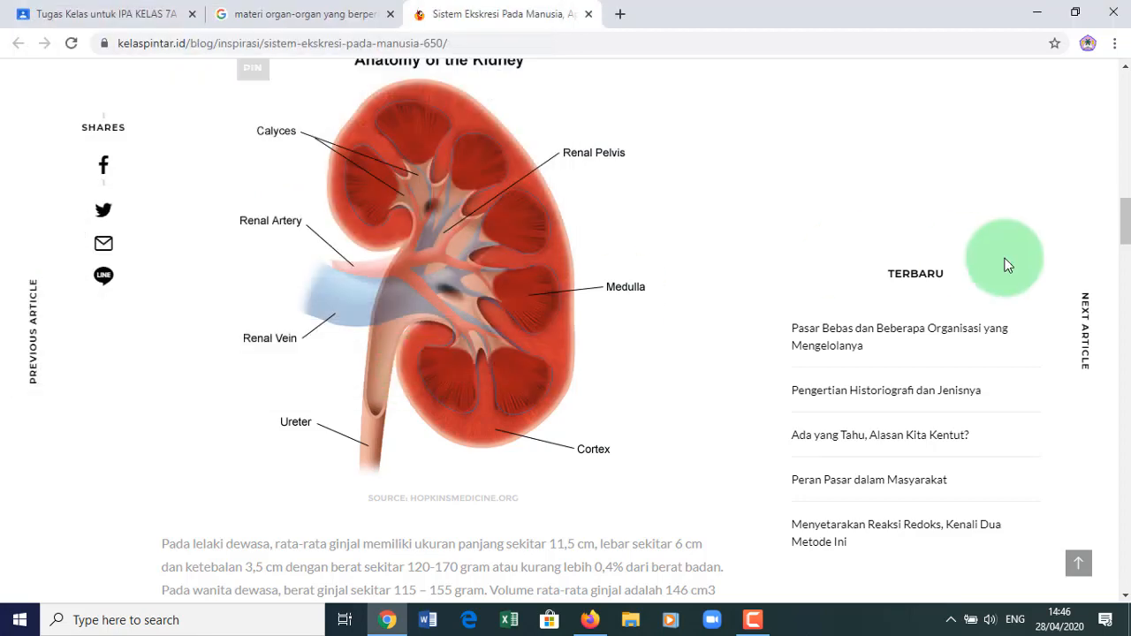
left_click_drag(1125, 225, 1125, 285)
- Save the skin diagram as '02 Kulit' in the Materi Bab 1 folder
right_click(381, 423)
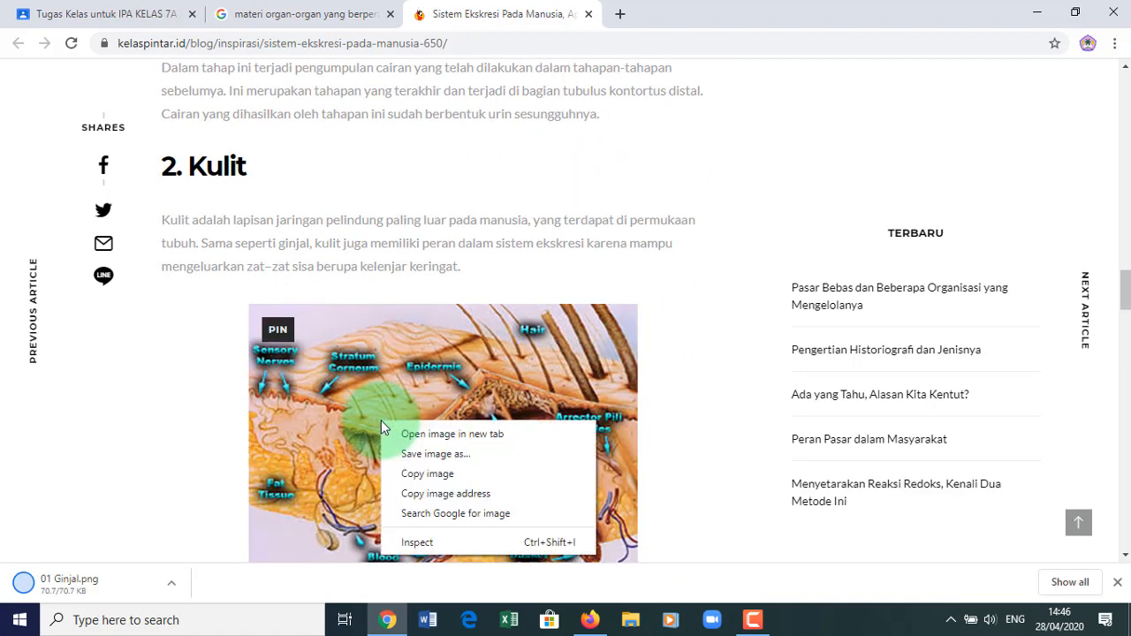
left_click(431, 454)
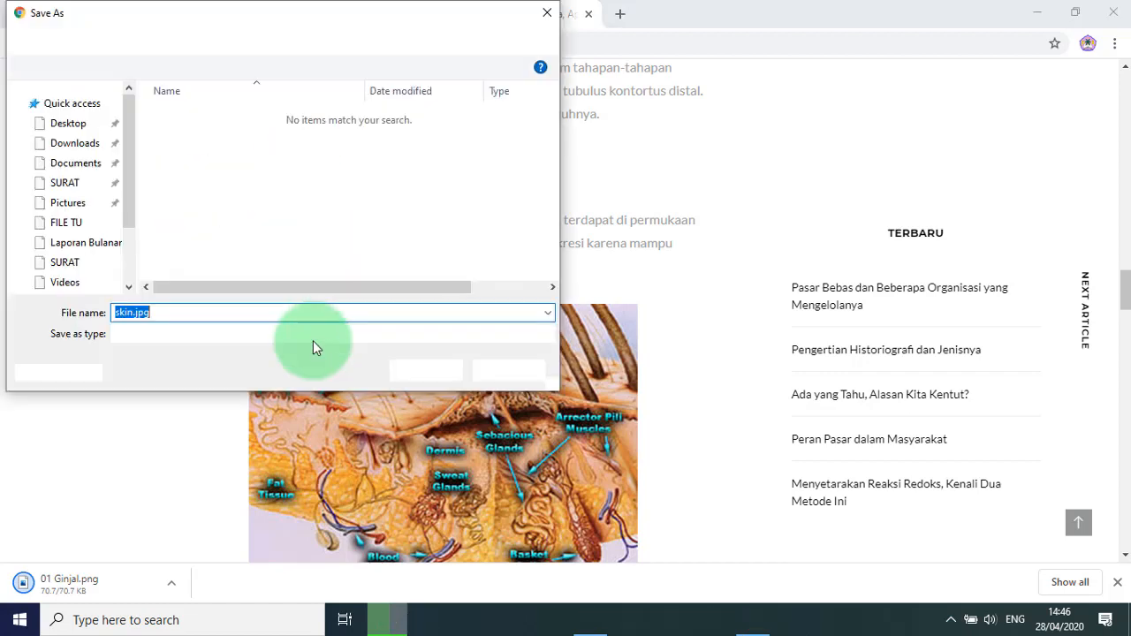
type("2 Kulit")
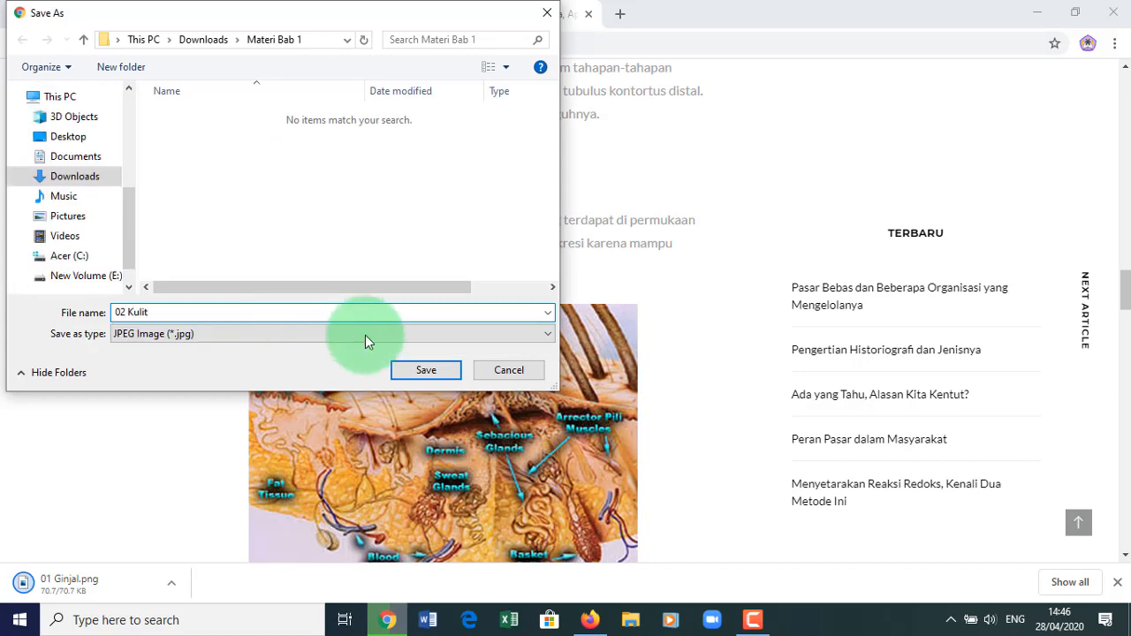
left_click(453, 370)
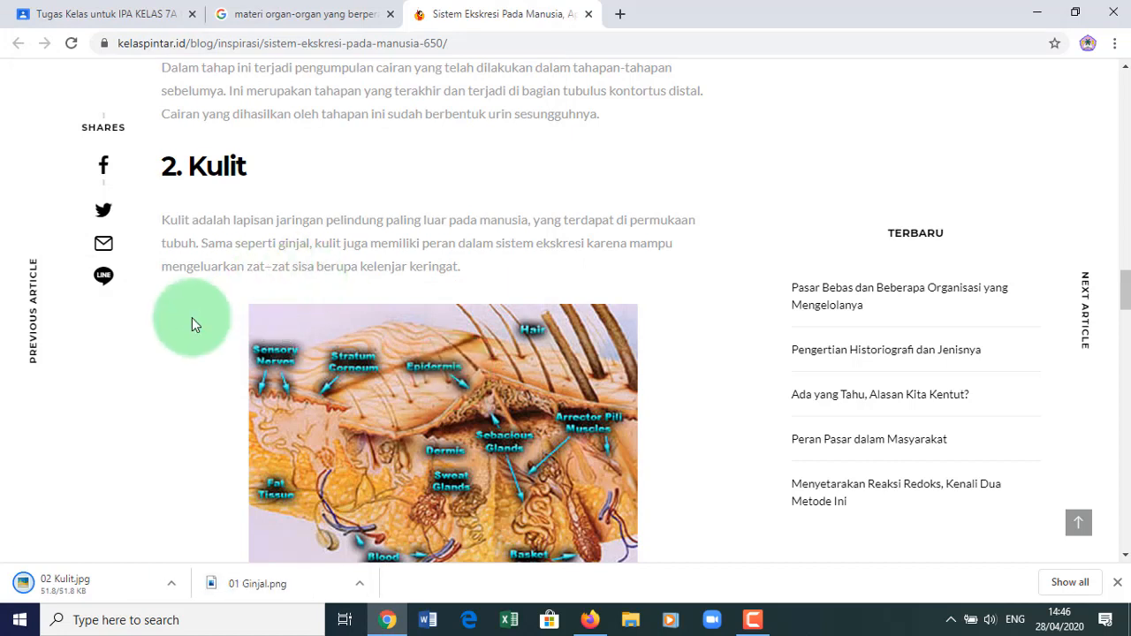
- Attach 01 Ginjal.png and 02 Kulit.jpg from Downloads > Materi Bab 1 to the Materi draft
left_click(137, 15)
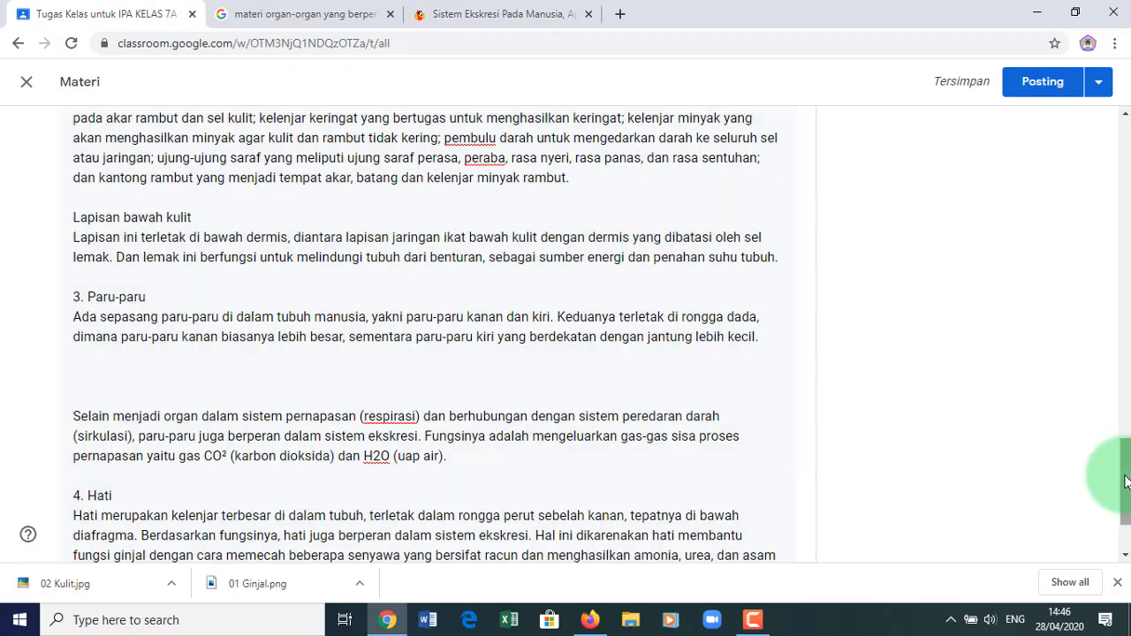
scroll(1112, 495, "down", 3)
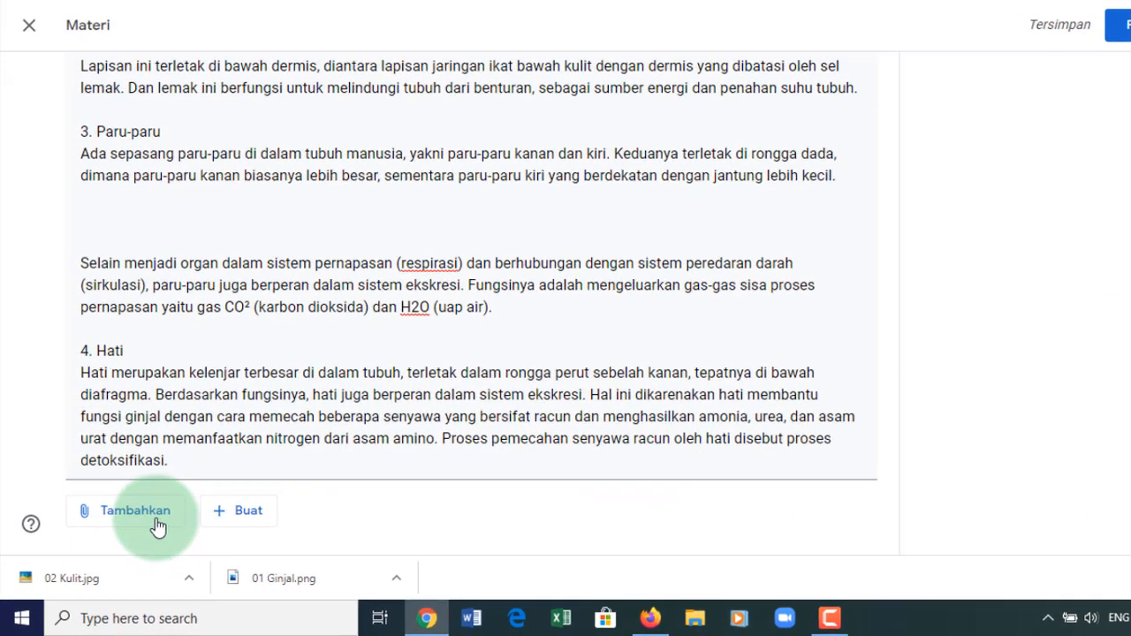
left_click(132, 523)
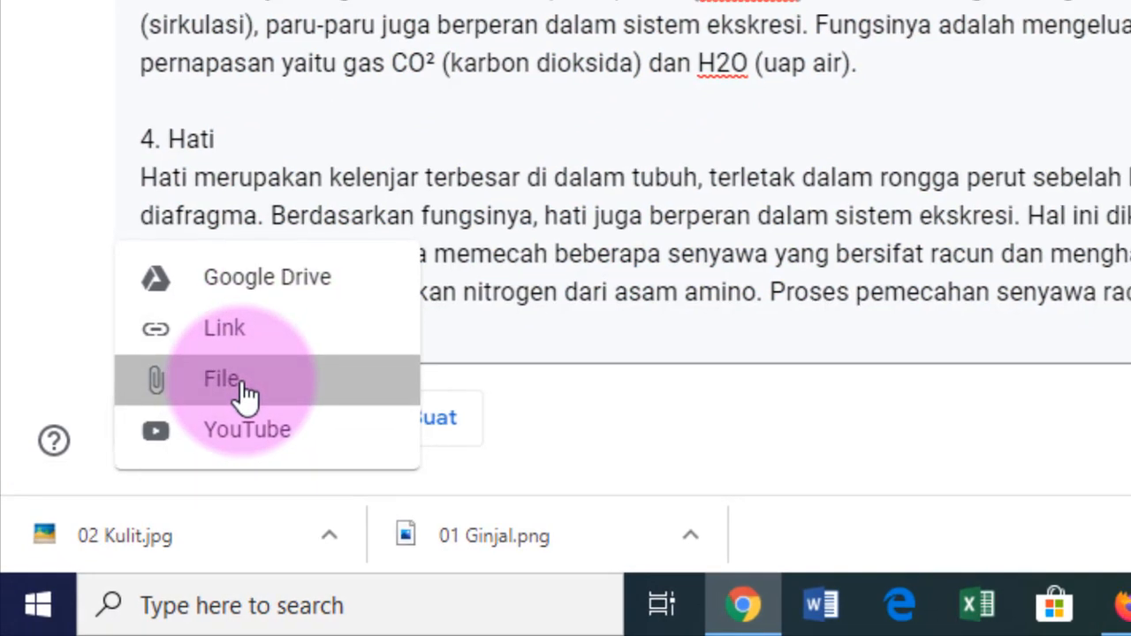
left_click(246, 385)
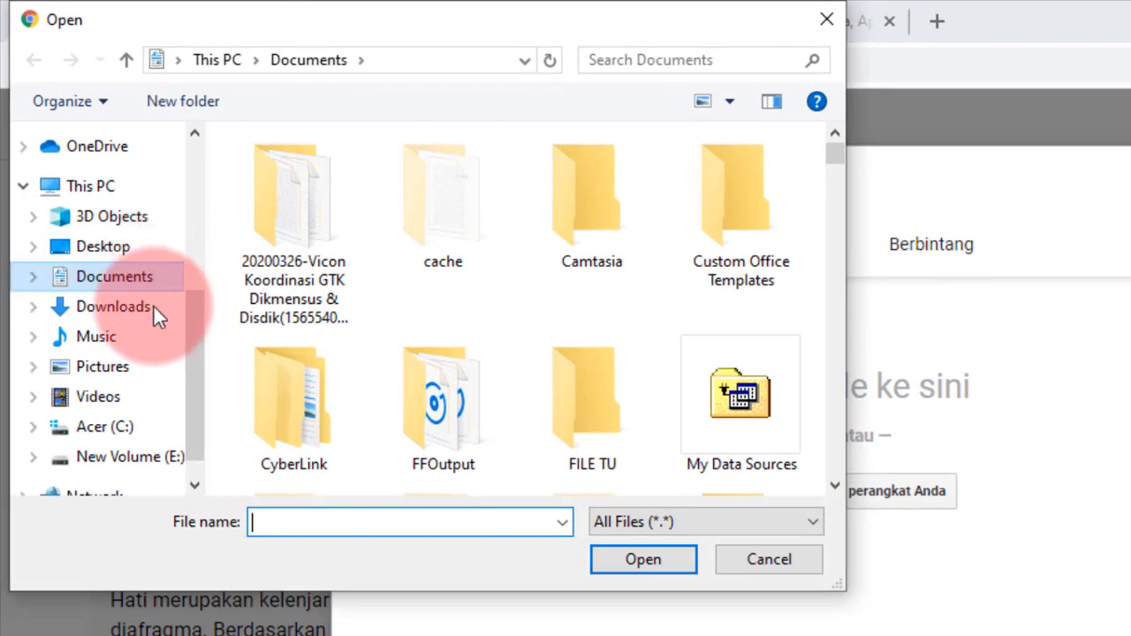
left_click(135, 312)
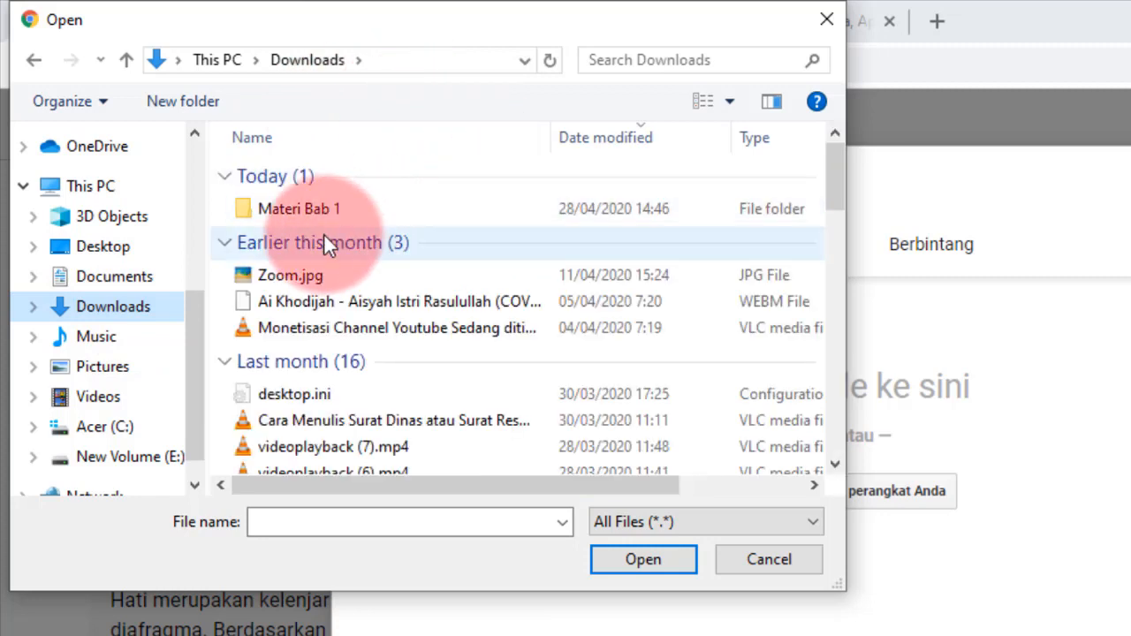
double_click(310, 210)
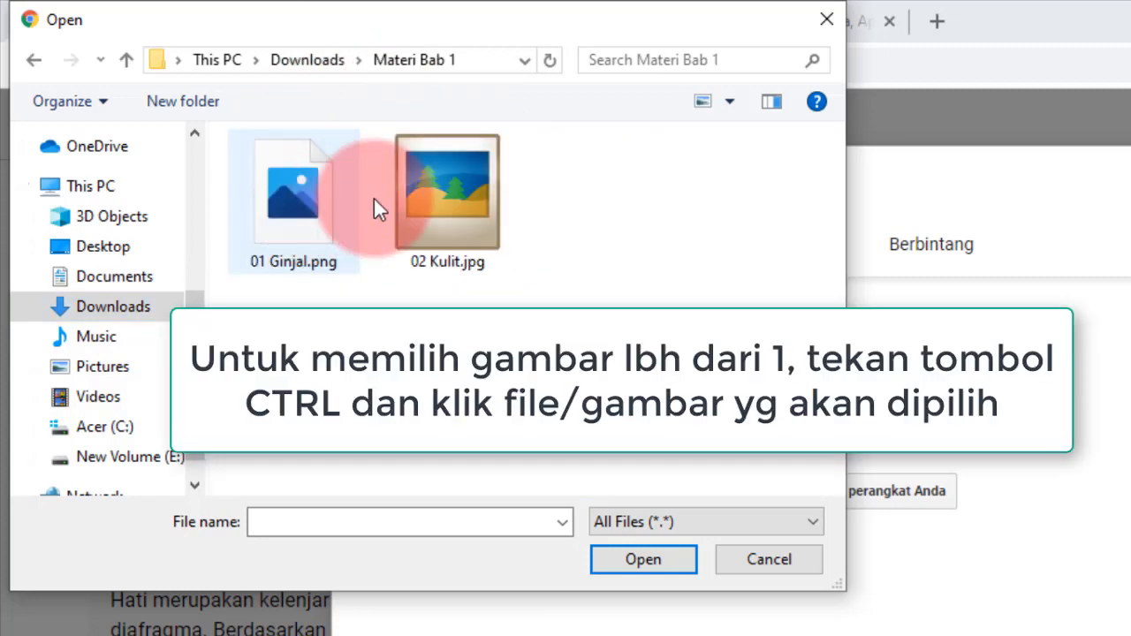
left_click(273, 205)
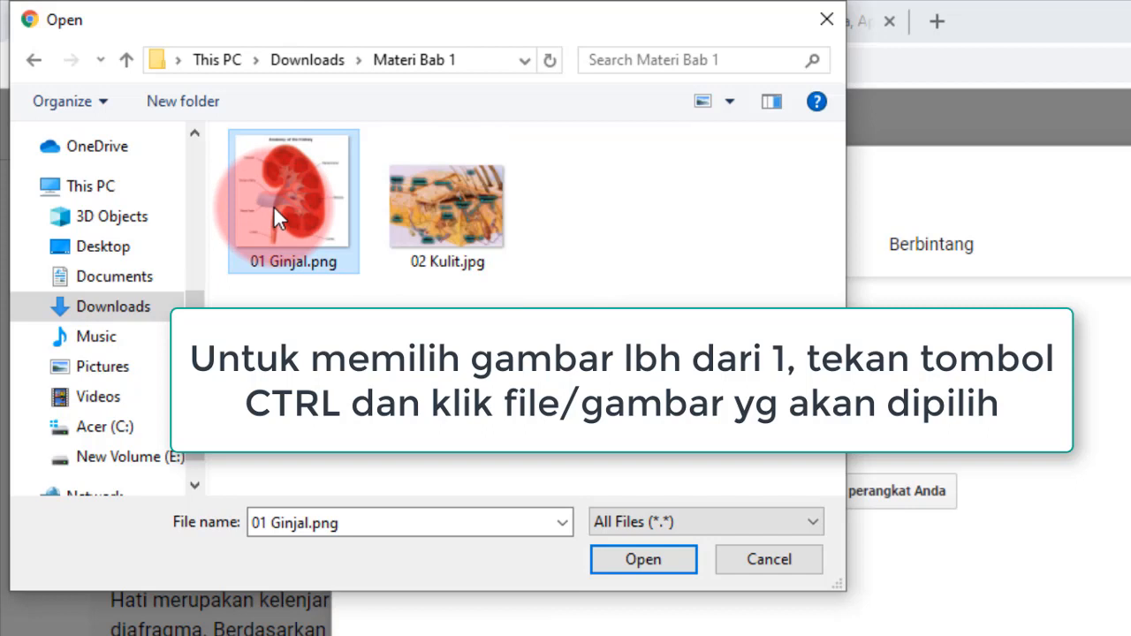
left_click(453, 205, "ctrl")
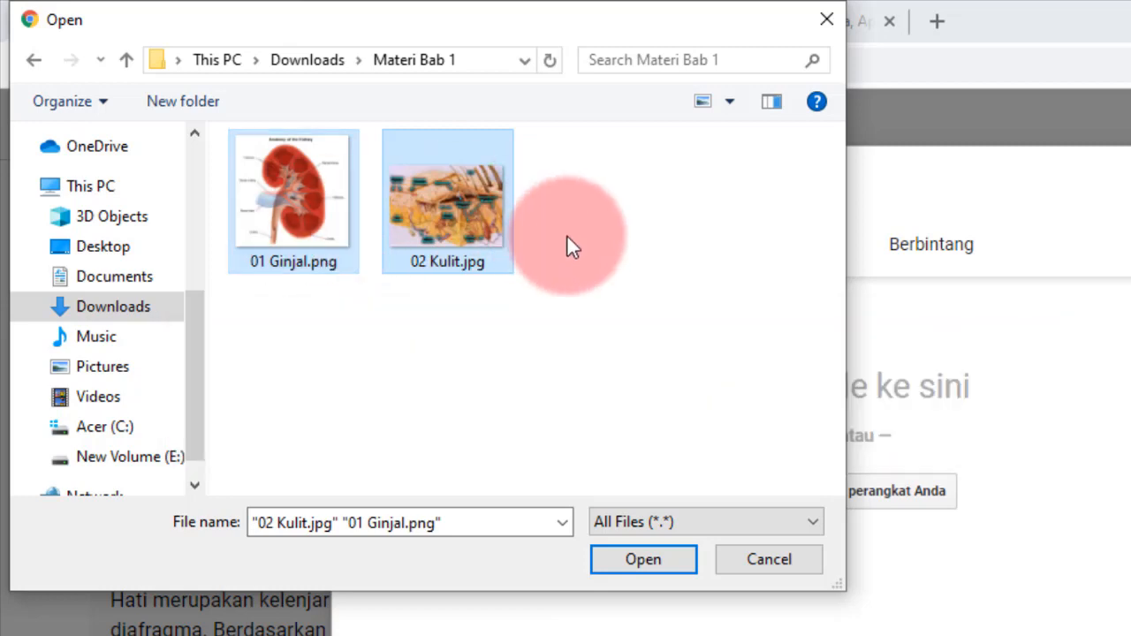
left_click(660, 559)
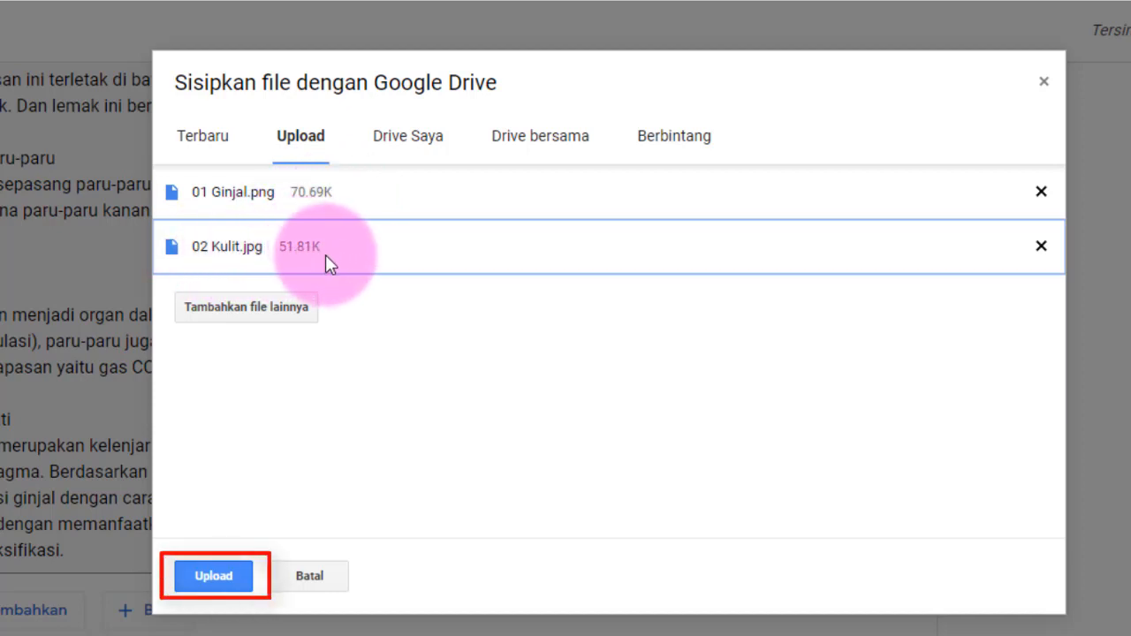
left_click(221, 582)
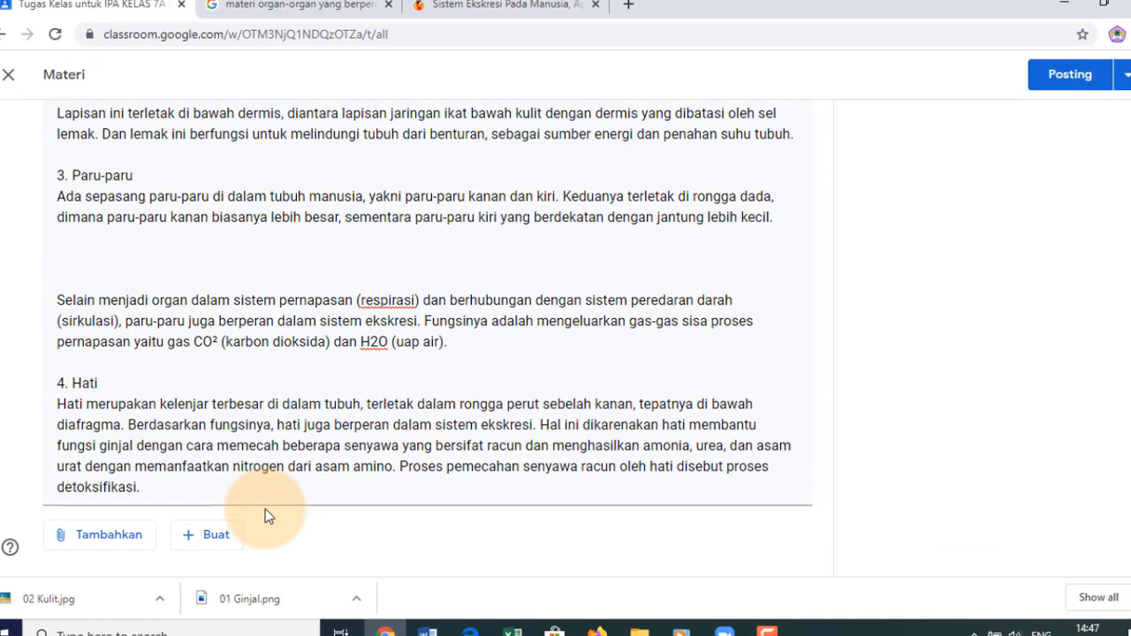
left_click(485, 436)
left_click_drag(1129, 481, 1127, 528)
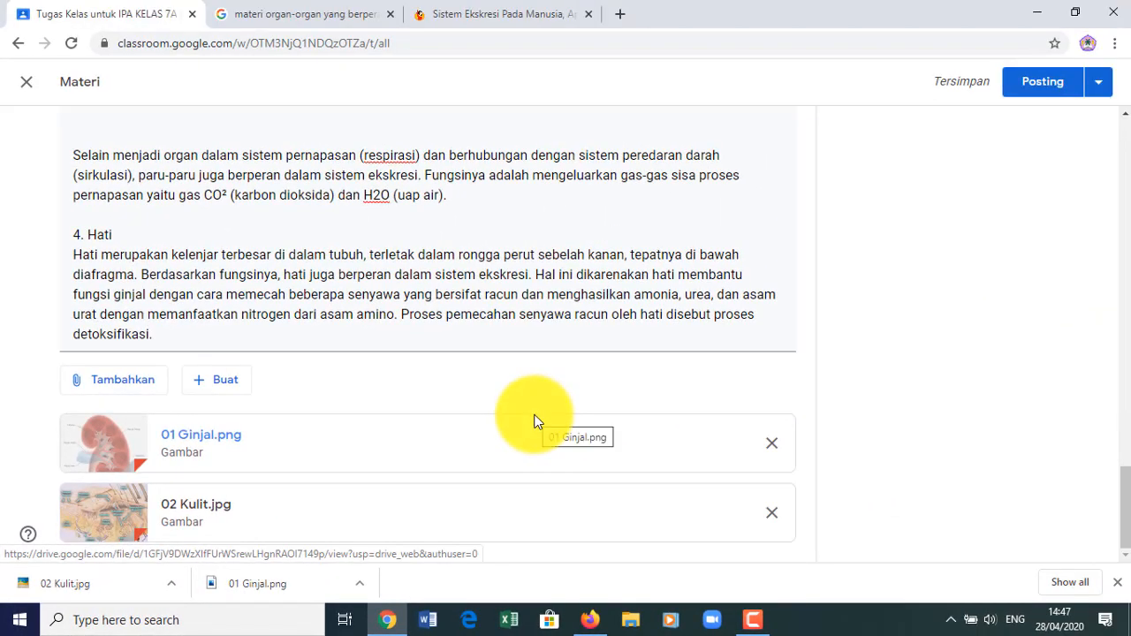
left_click(134, 381)
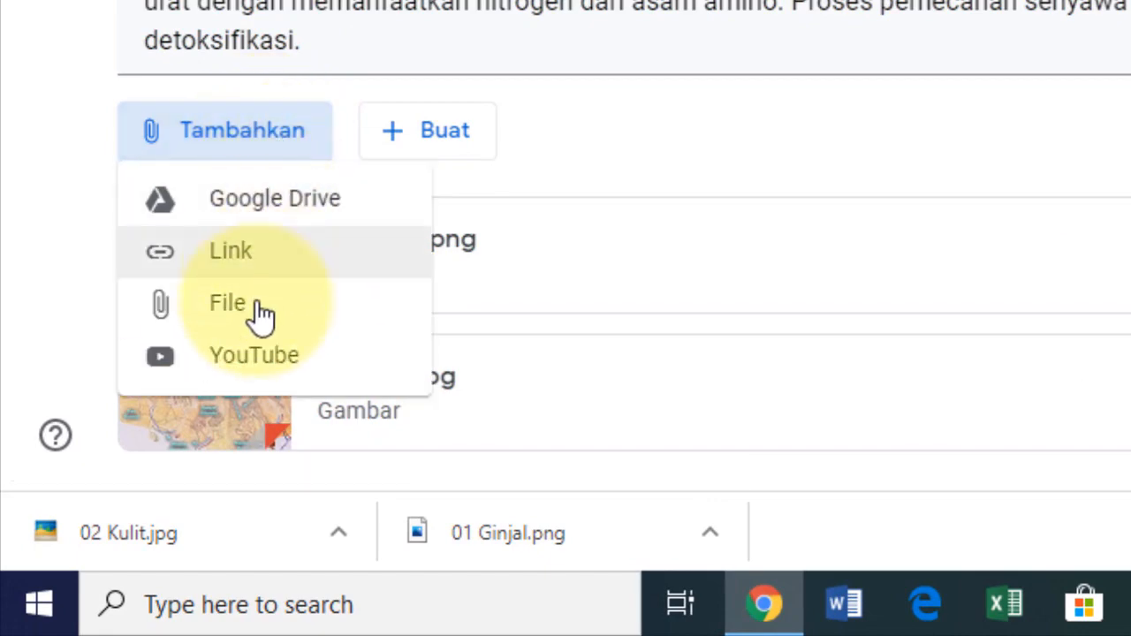
left_click(262, 313)
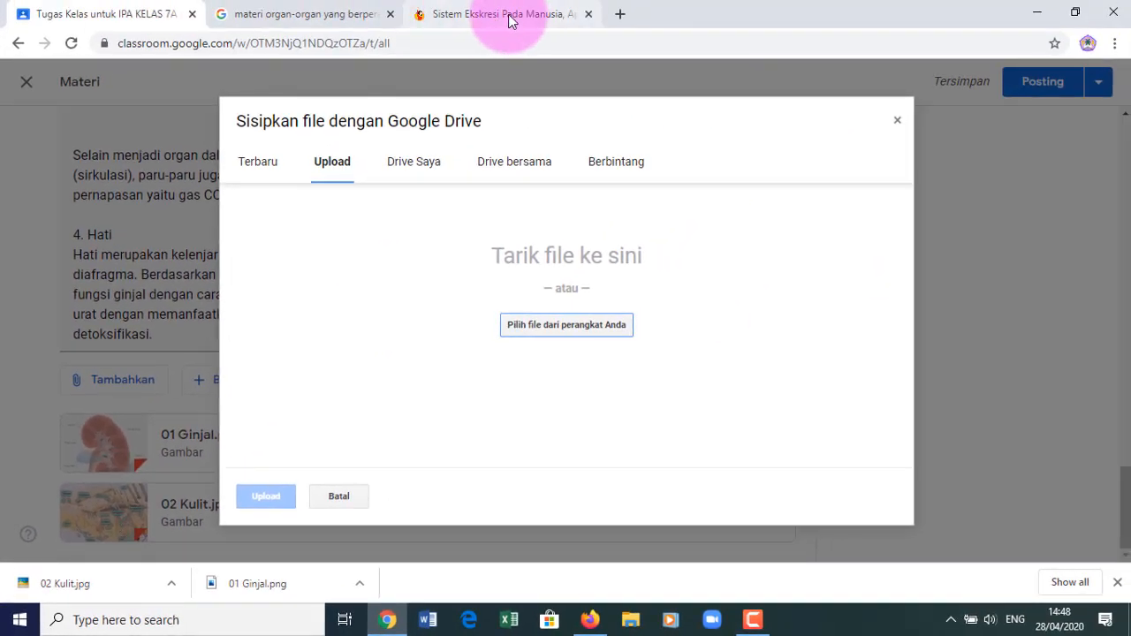
left_click(510, 14)
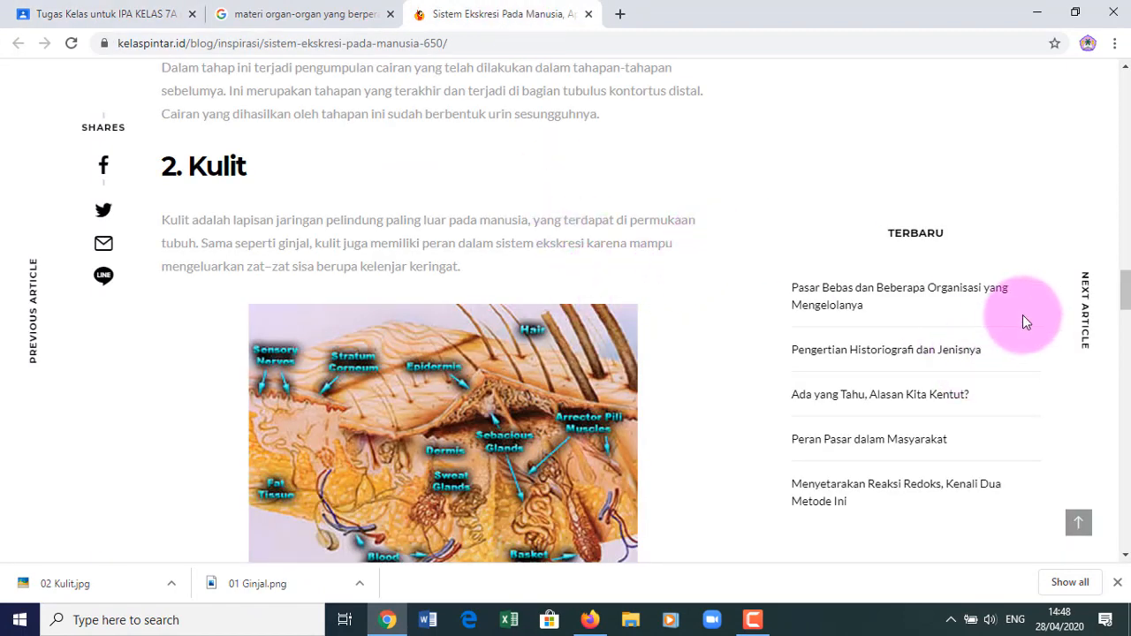
scroll(1120, 283, "up", 1)
left_click_drag(1118, 97, 1115, 15)
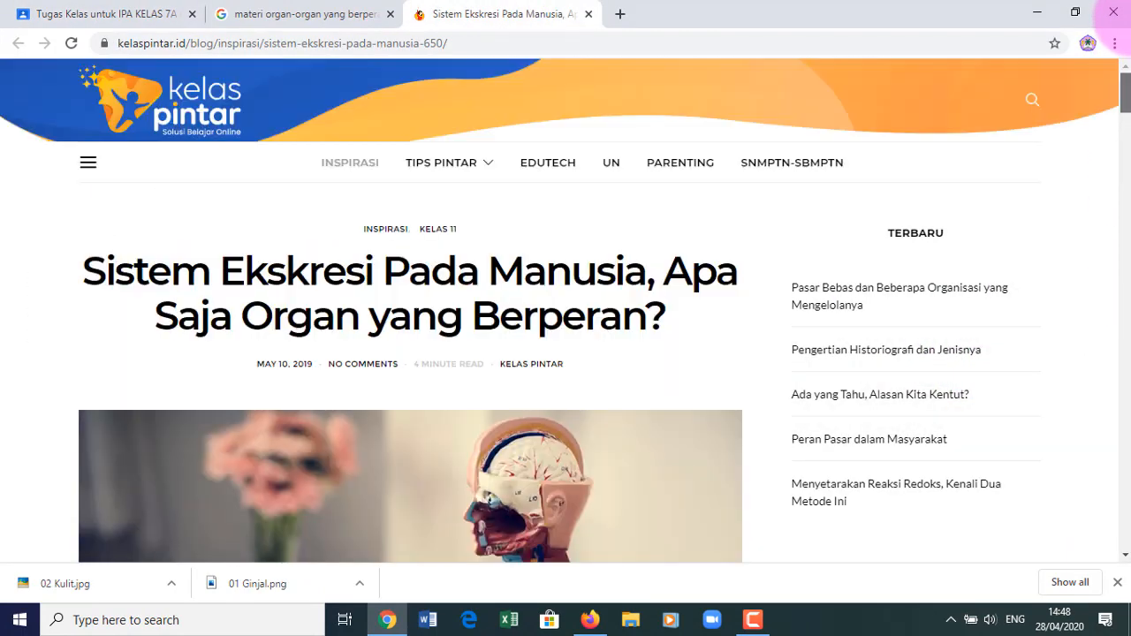
key("ctrl+a")
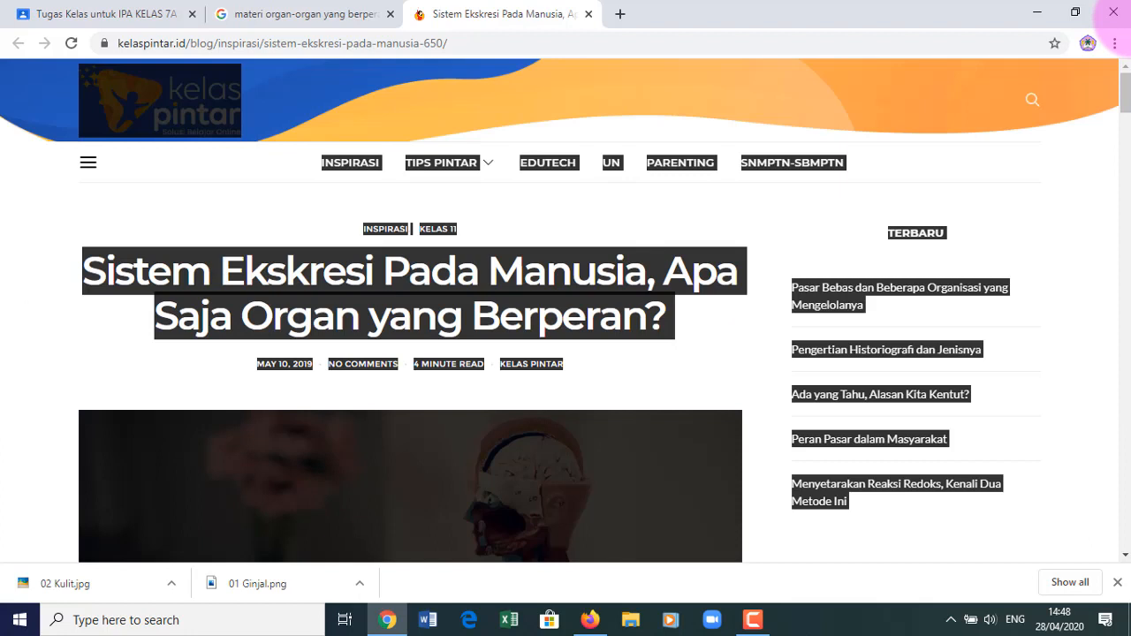
left_click(429, 621)
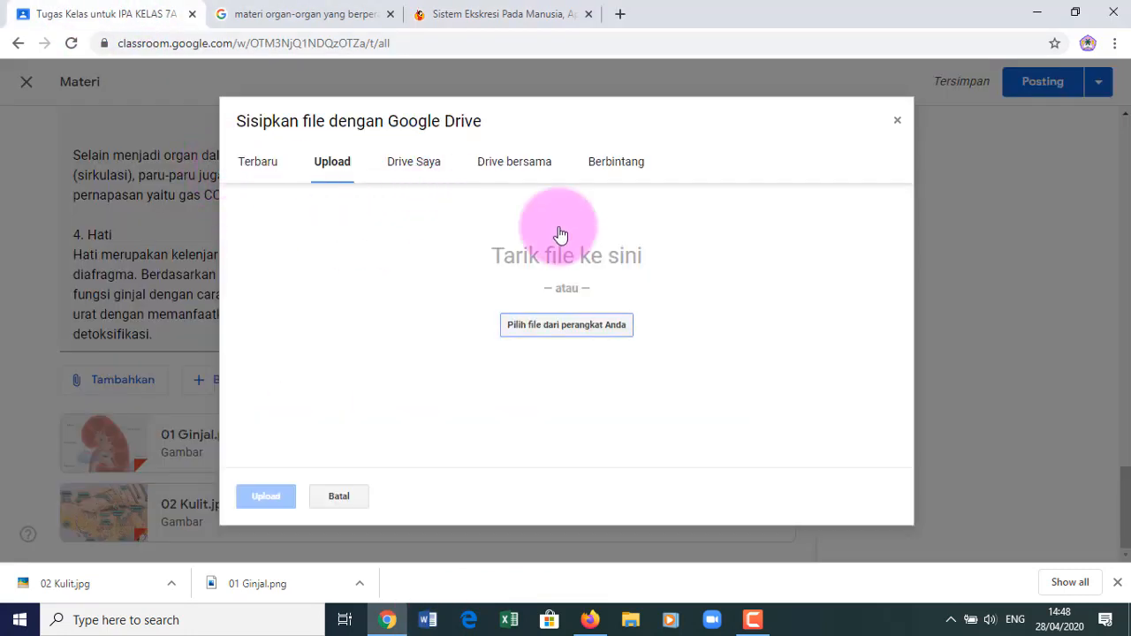
left_click(341, 499)
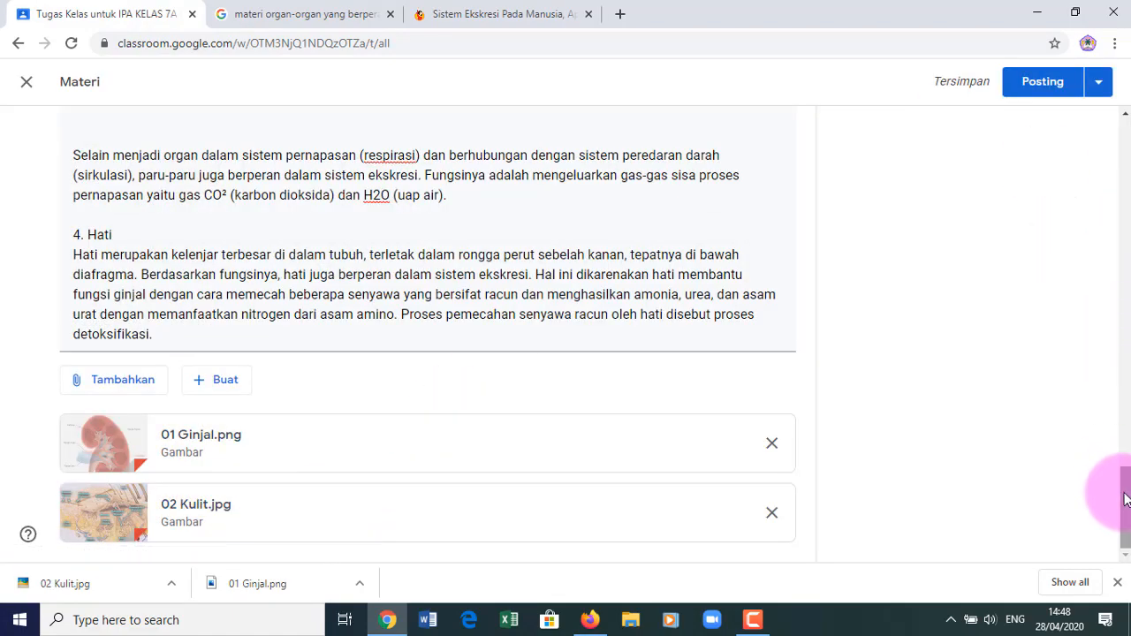
- Scroll back up the Materi text and bring Microsoft Word up from the taskbar
left_click_drag(1125, 500, 1103, 249)
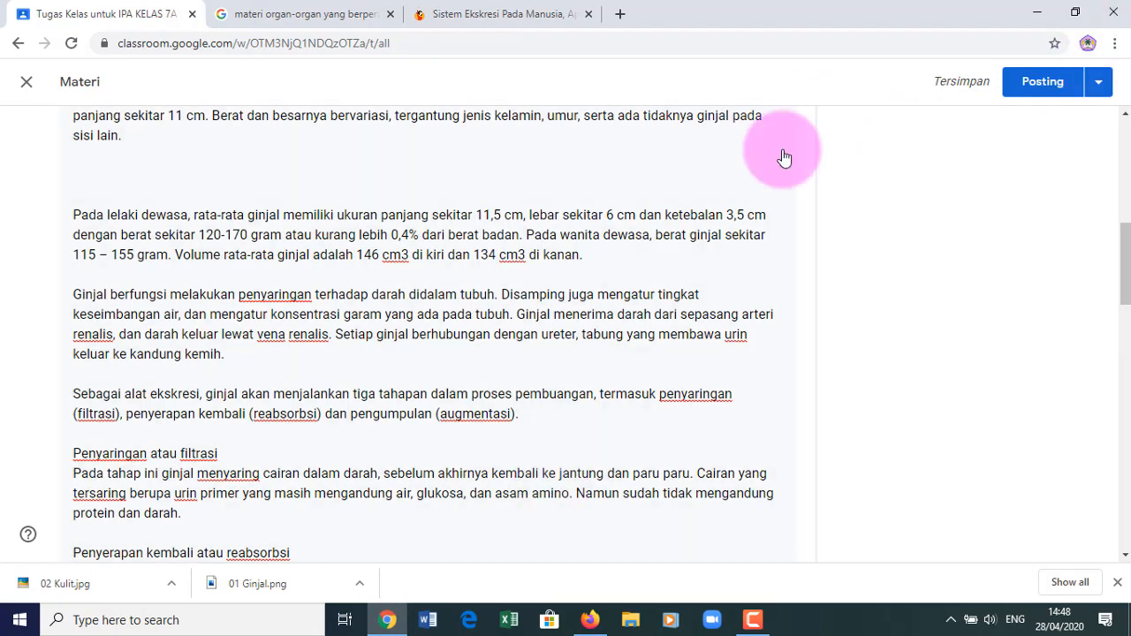
left_click(431, 622)
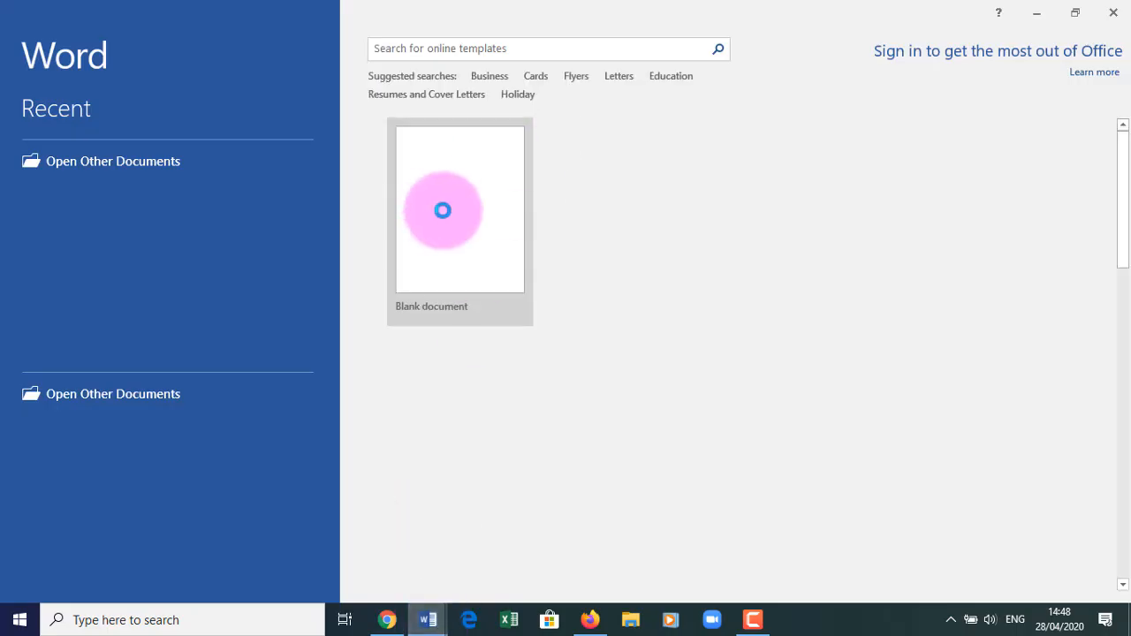
- Create a blank Word document, paste in the Kelas Pintar excretory-system article, and deselect the picture
left_click(441, 210)
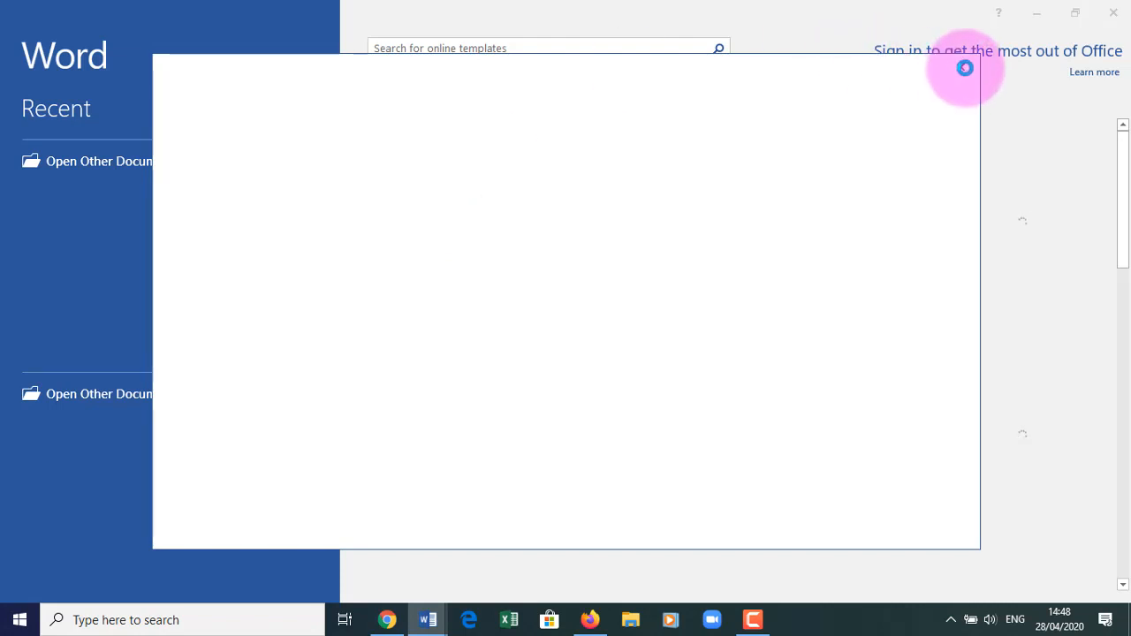
left_click(964, 67)
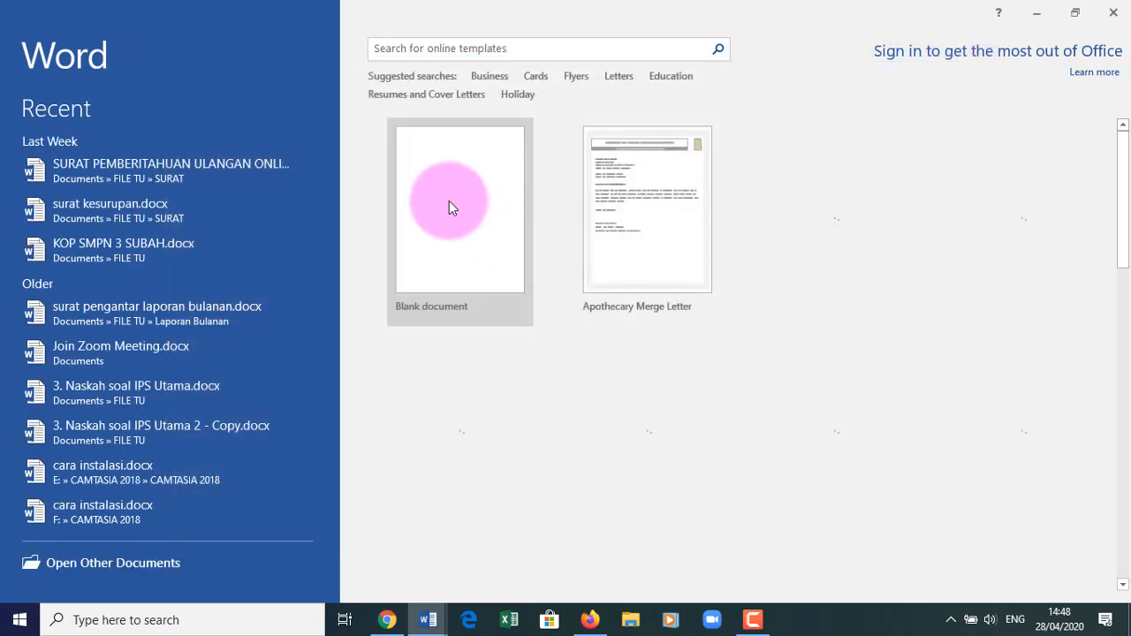
left_click(449, 203)
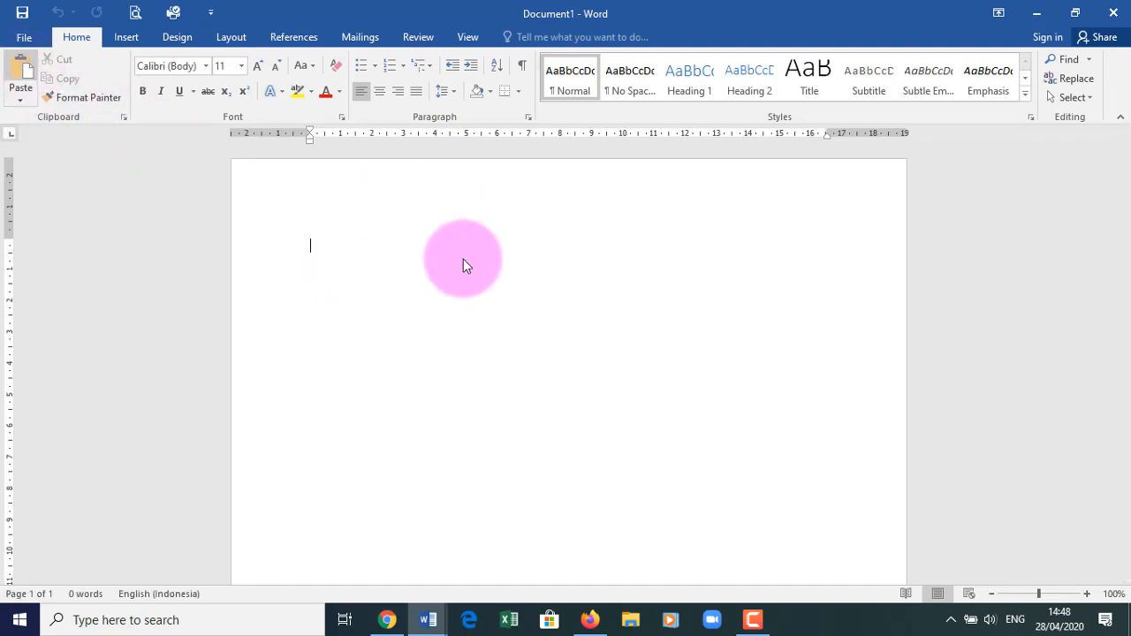
left_click(760, 238)
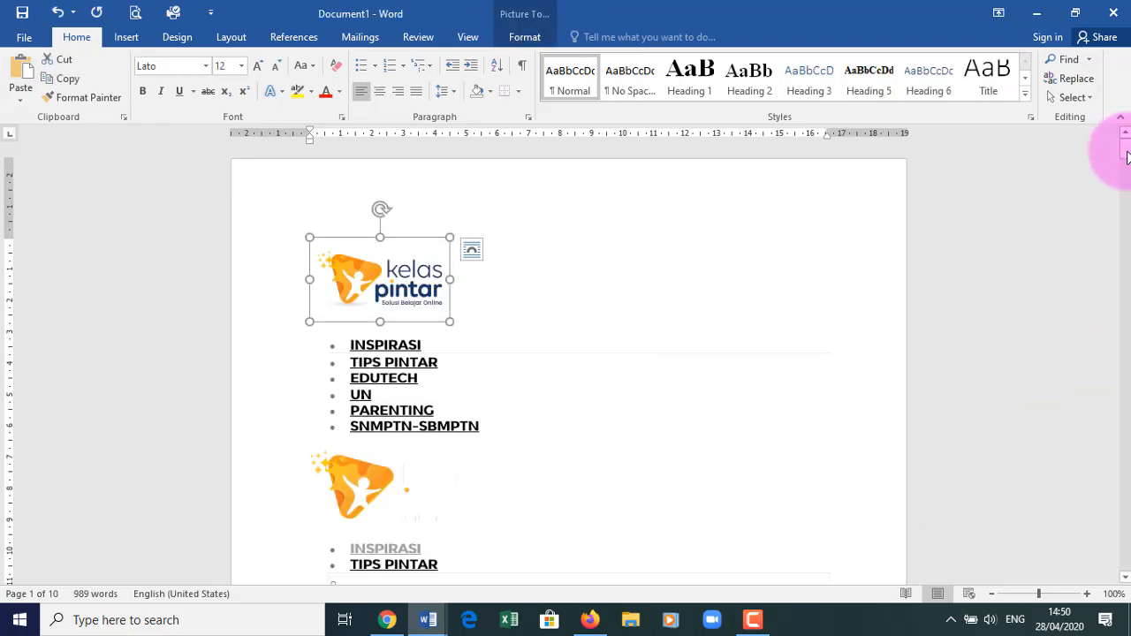
left_click_drag(1119, 151, 1126, 346)
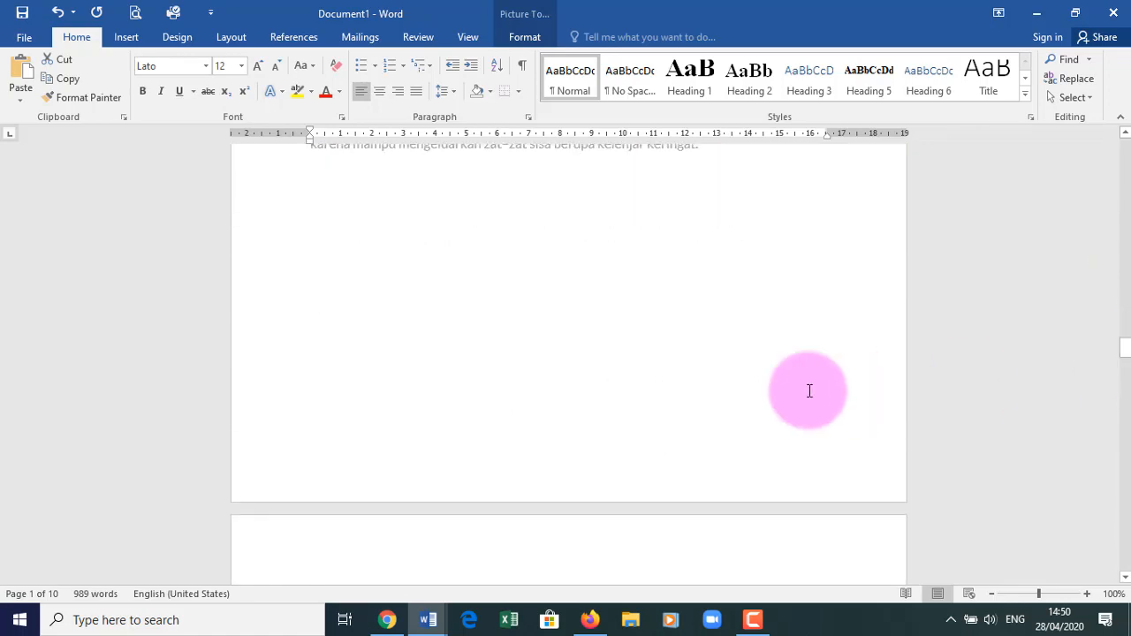
left_click(700, 311)
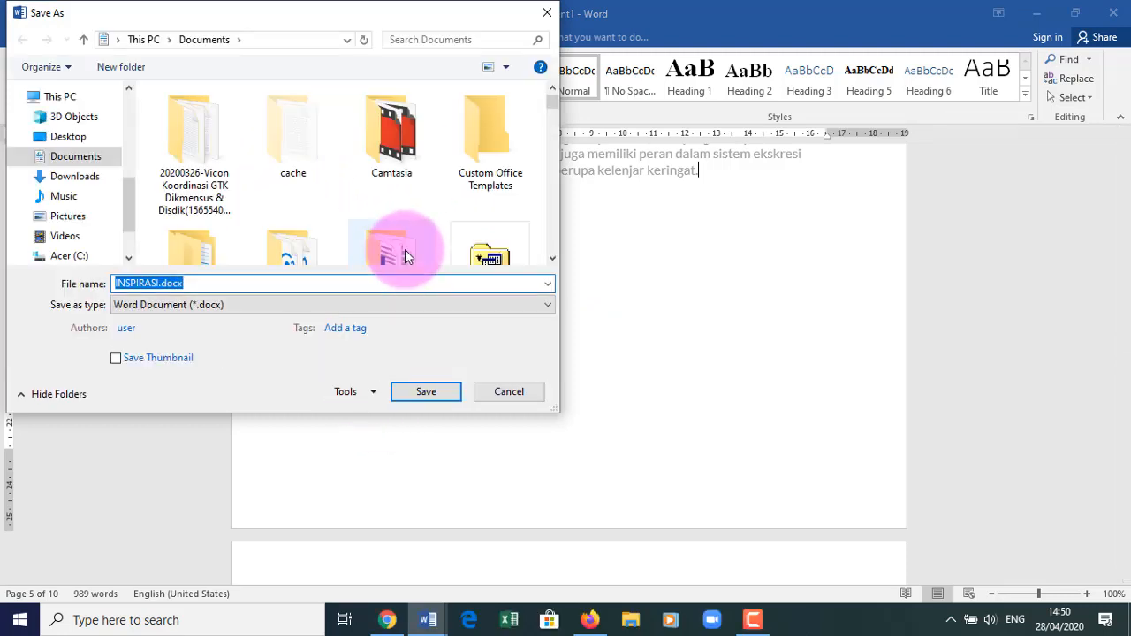
- Save the document as 'Materi Organ Ekskresi' in Downloads > Materi Bab 1, then return to Chrome
type("Mater")
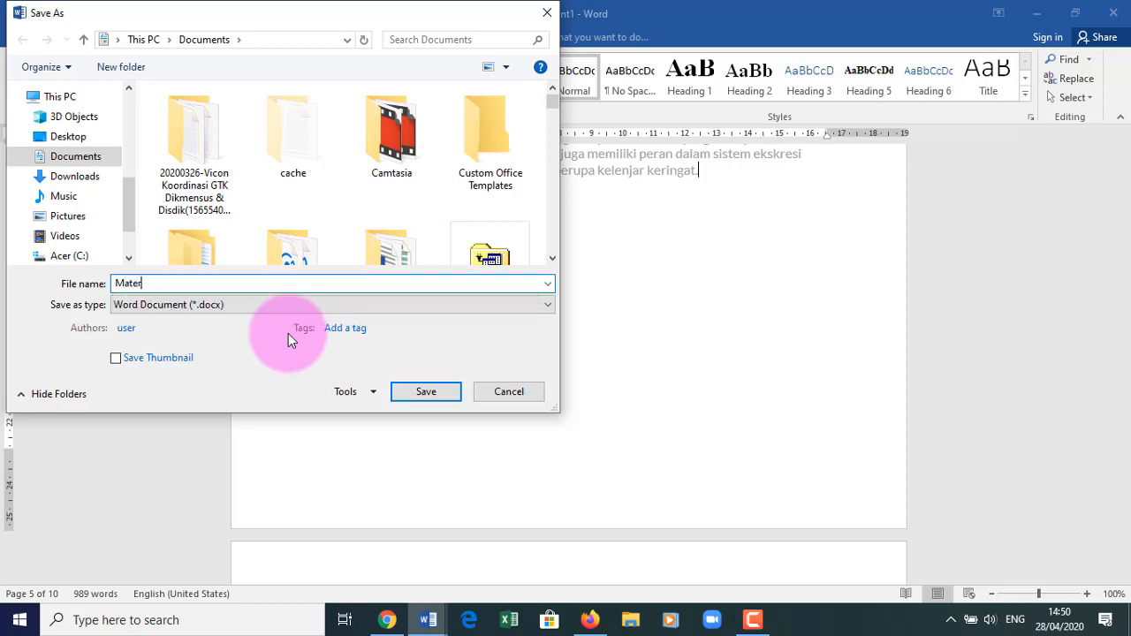
type("i Organ Ekskresi")
left_click(92, 176)
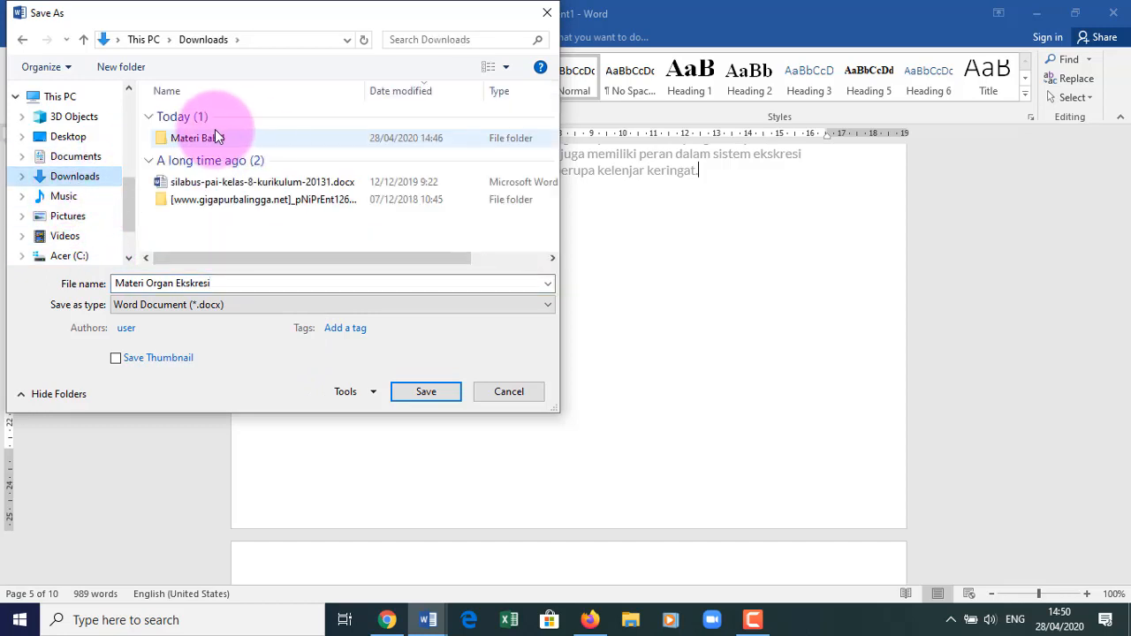
left_click(214, 137)
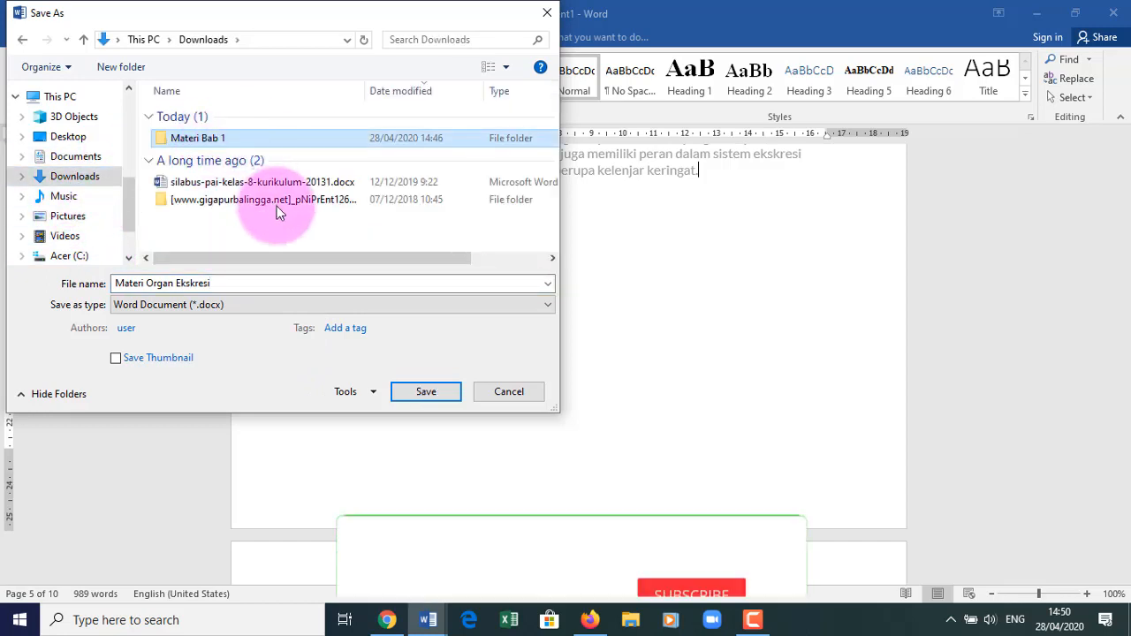
left_click(425, 392)
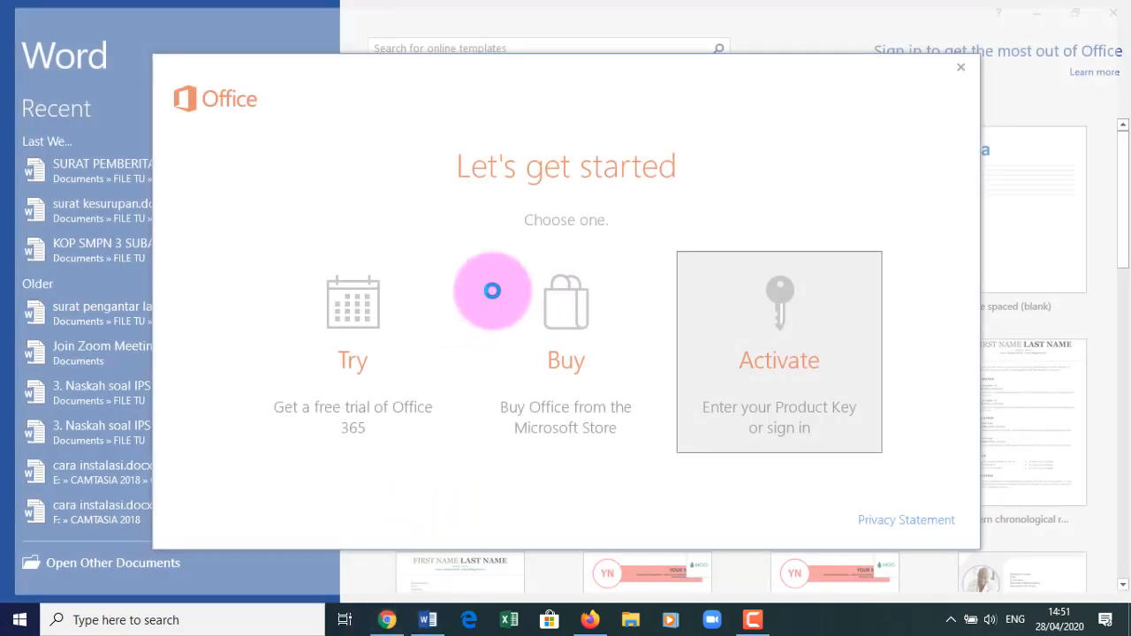
left_click(960, 68)
left_click(387, 623)
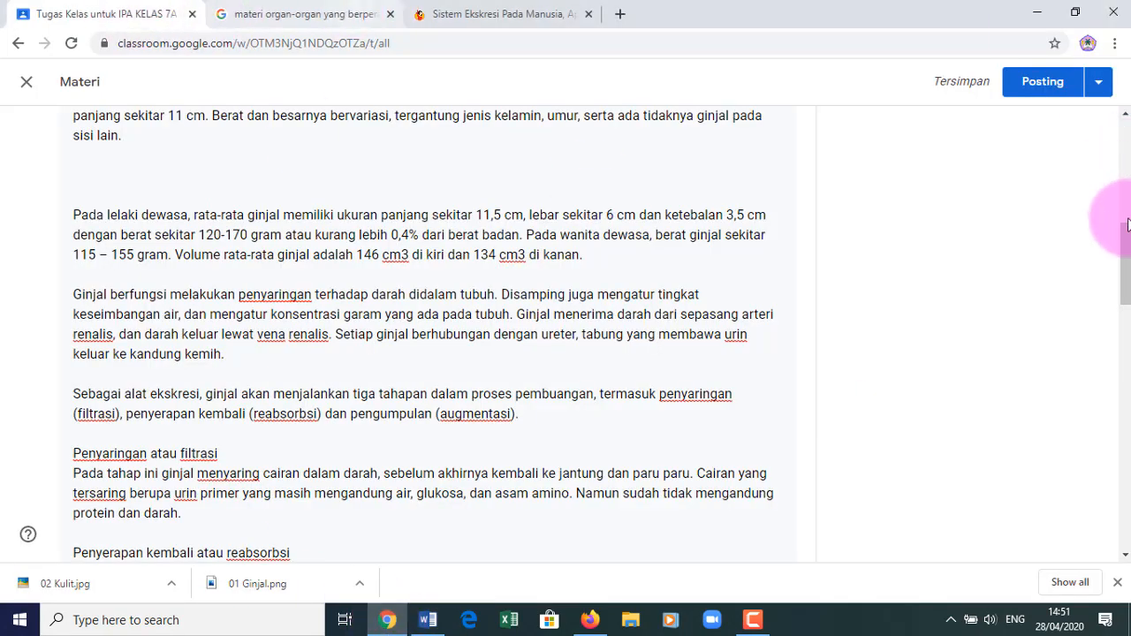
- Upload Materi Organ Ekskresi.docx from Downloads as a file attachment on the Materi post
left_click_drag(1125, 270, 1111, 512)
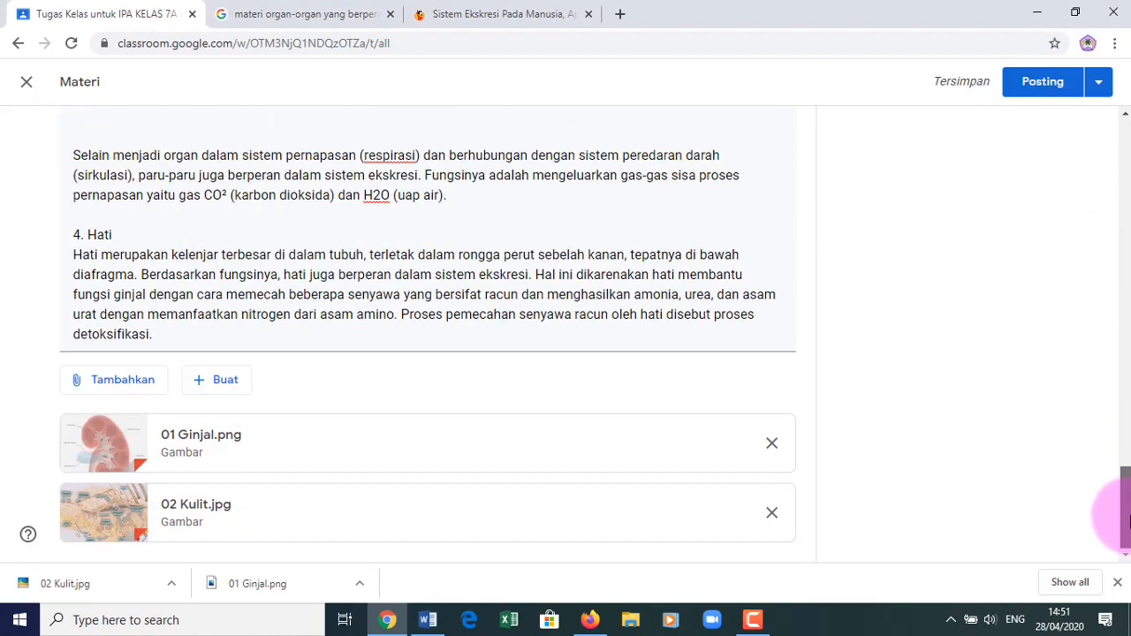
left_click(139, 381)
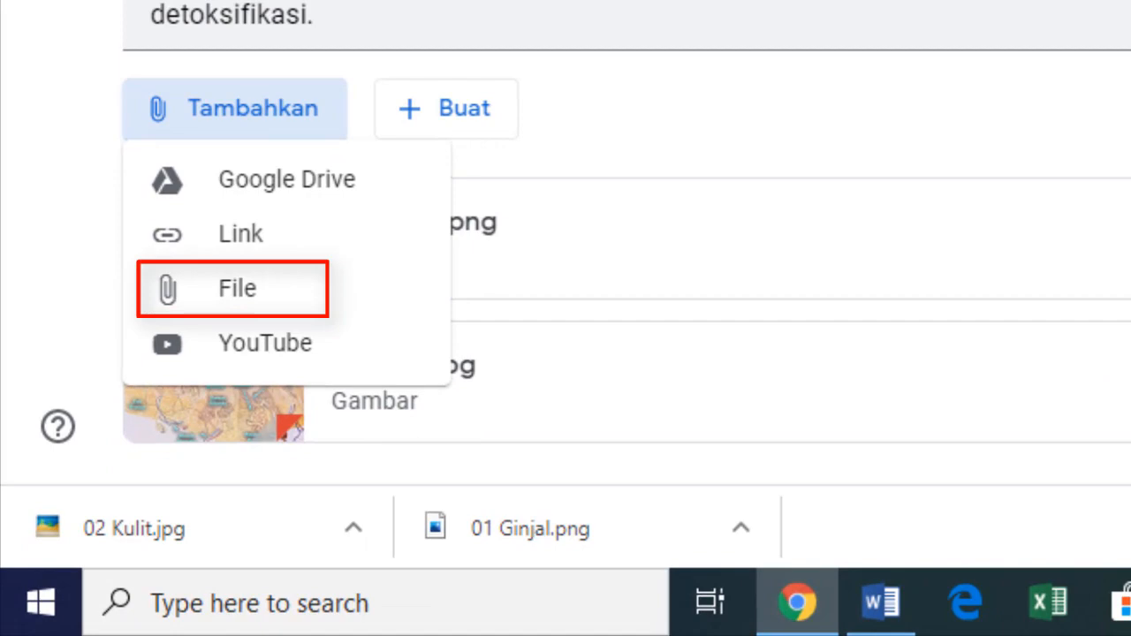
left_click(239, 291)
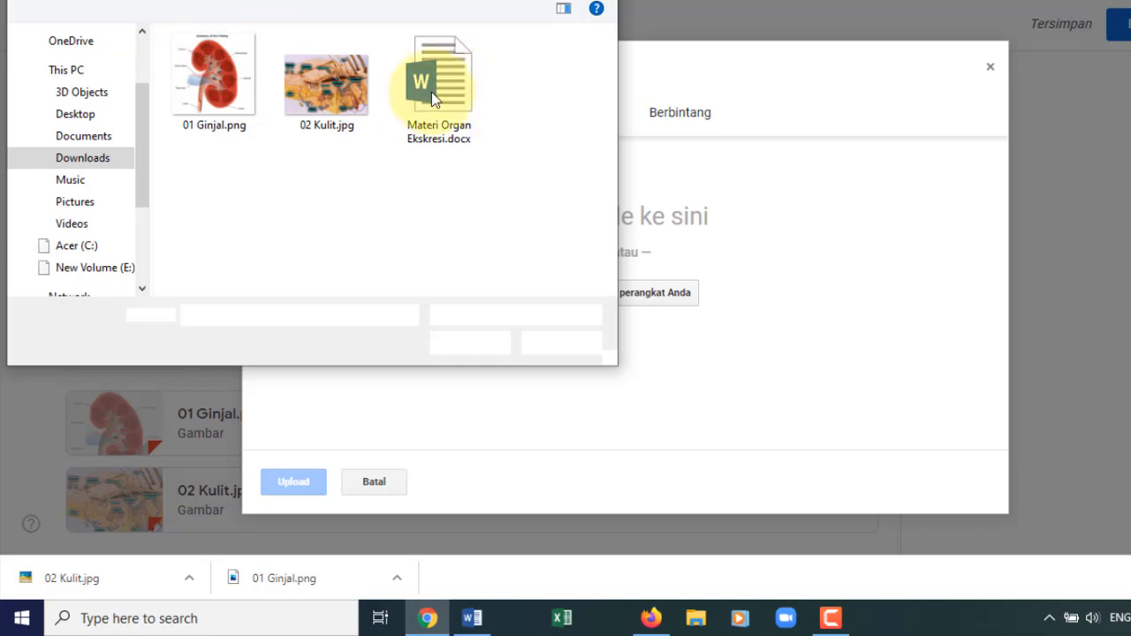
left_click(439, 92)
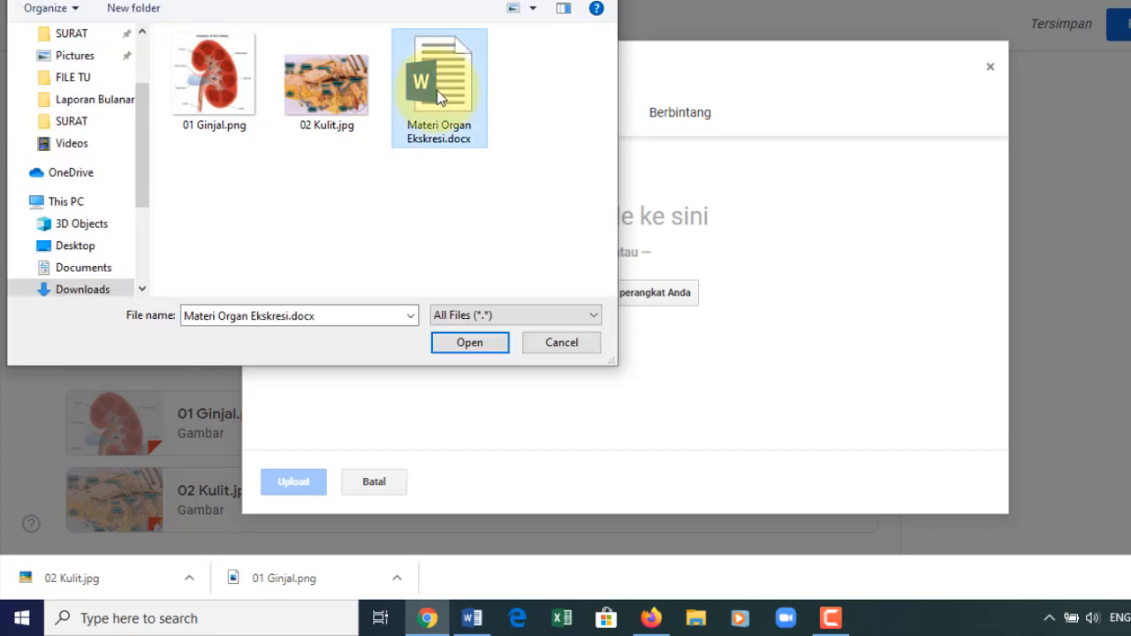
left_click(477, 342)
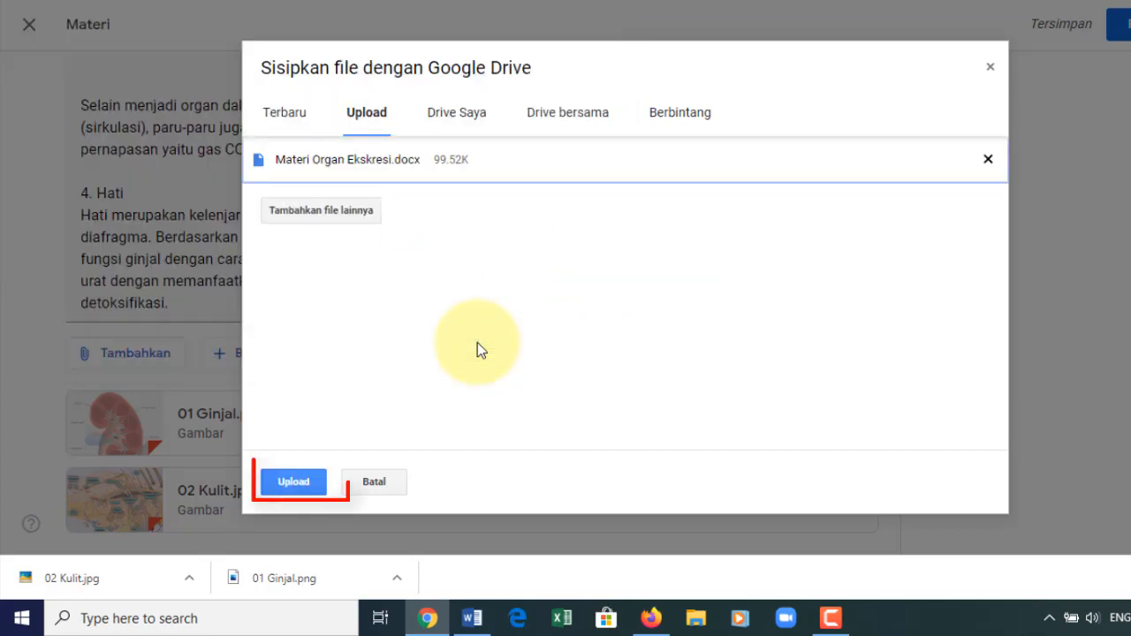
left_click(300, 482)
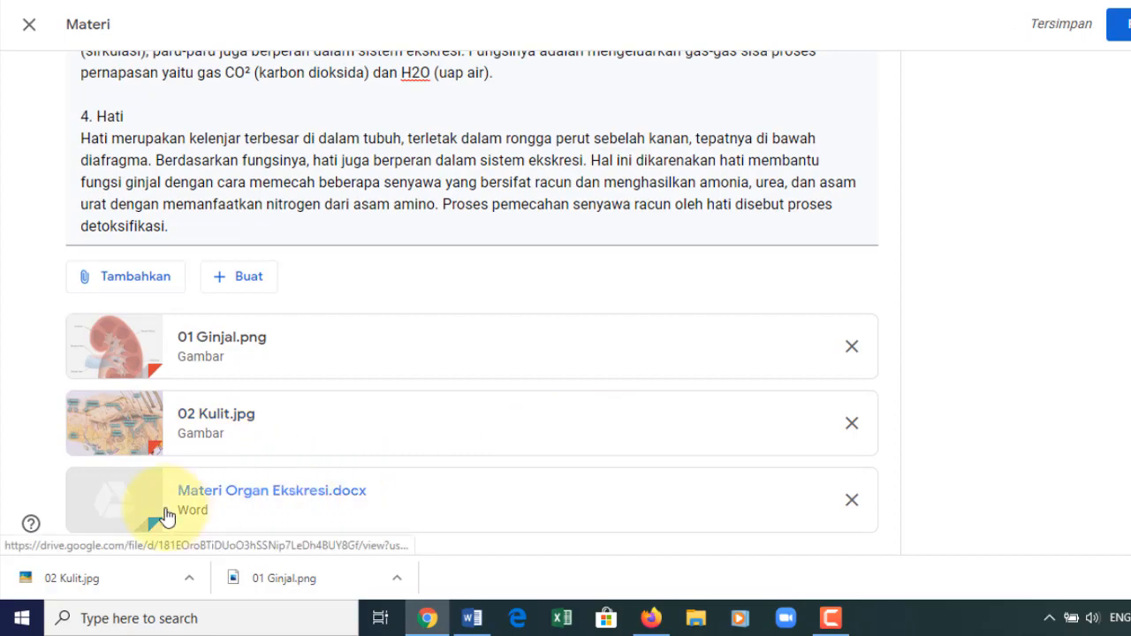
left_click_drag(1124, 494, 1124, 141)
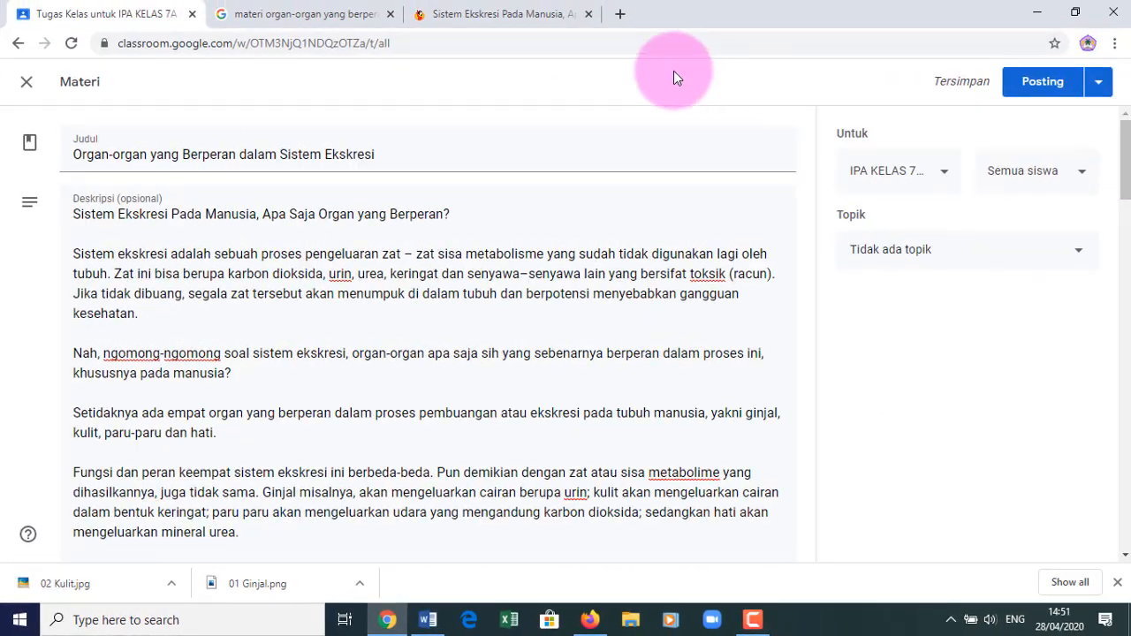
- Copy the Kelas Pintar article URL kelaspintar.id/blog/inspirasi/sistem-ekskresi-pada-manusia-650/ and return to the Classroom tab
left_click(281, 16)
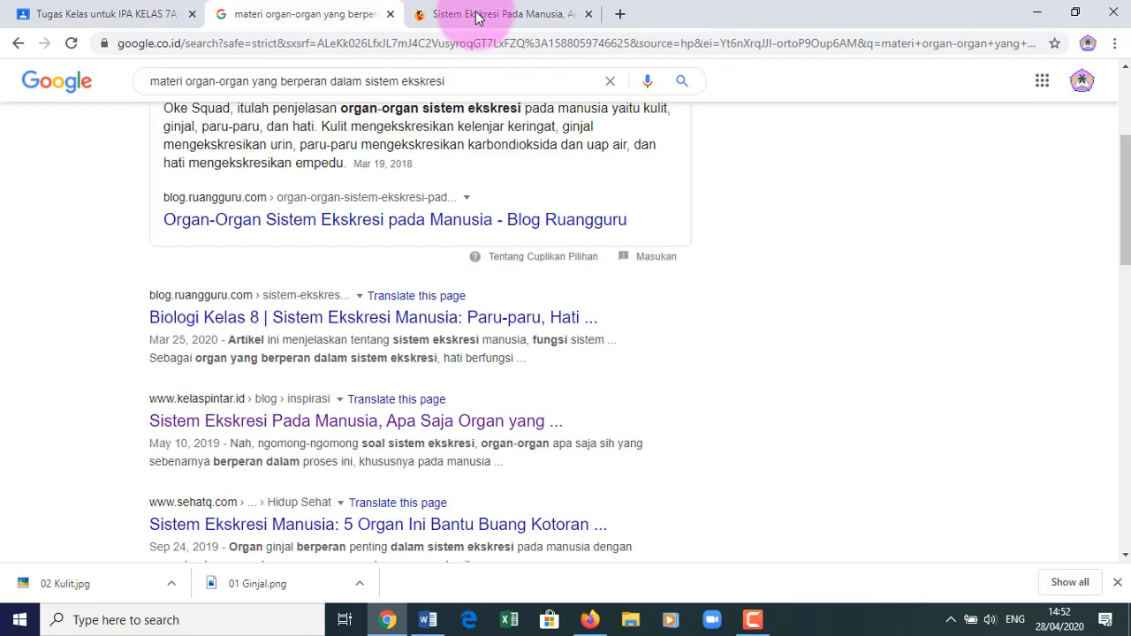
left_click(476, 16)
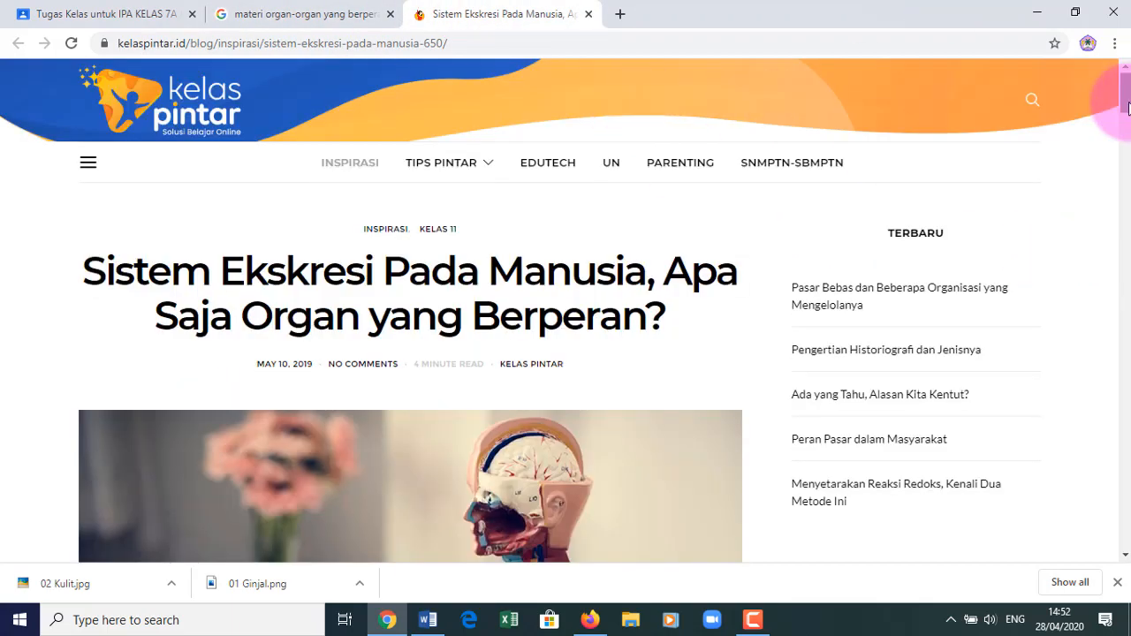
left_click_drag(1125, 78, 1109, 7)
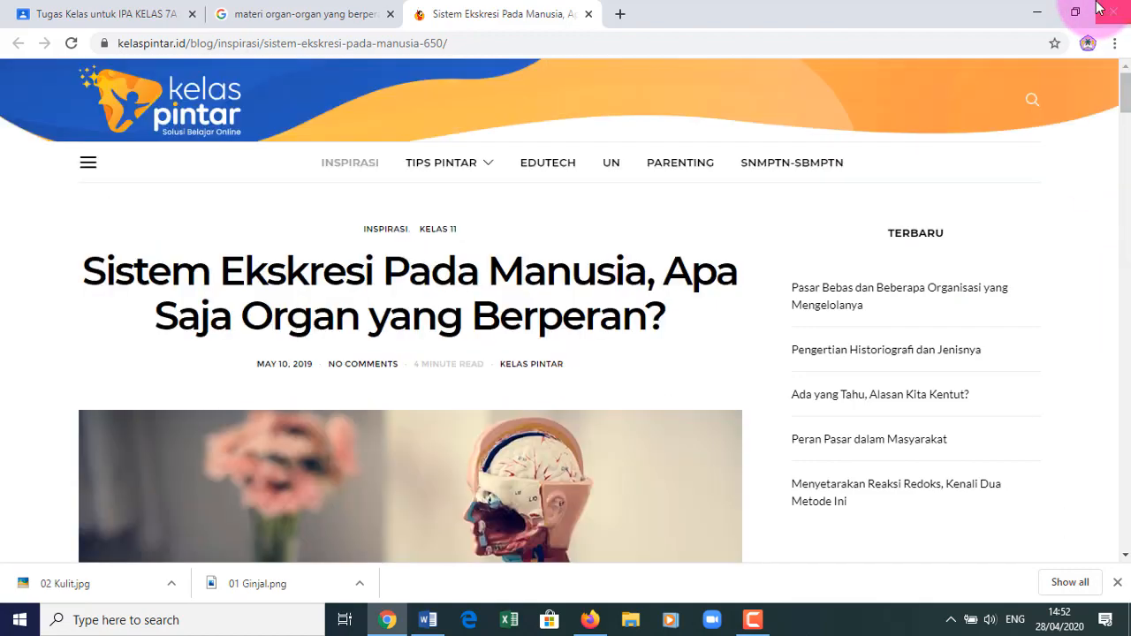
left_click(462, 44)
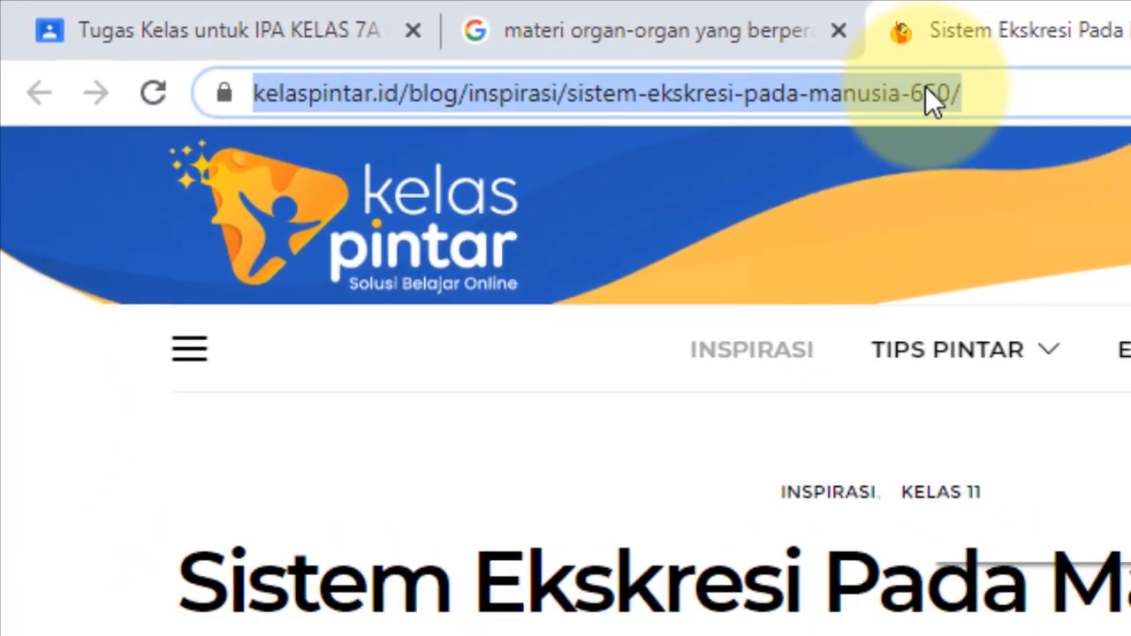
right_click(925, 89)
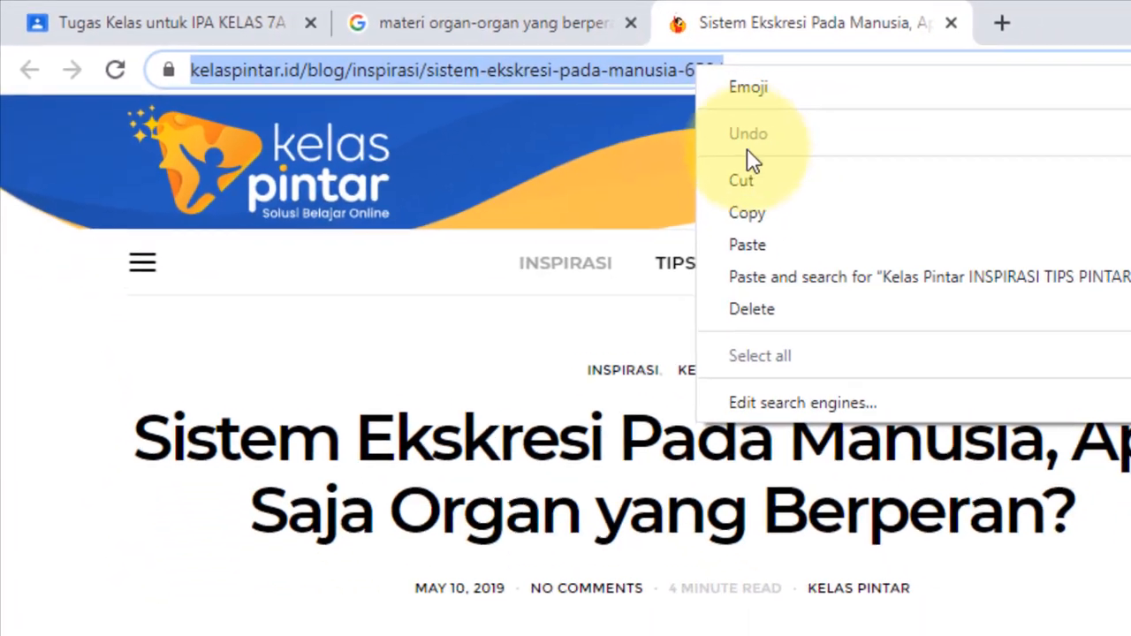
left_click(757, 210)
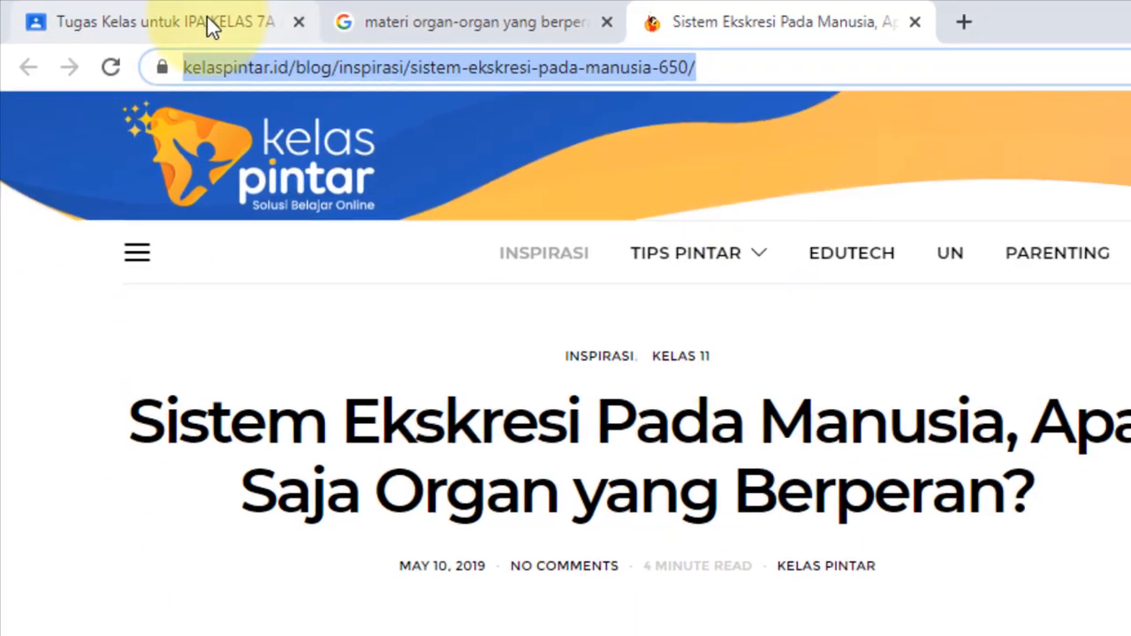
left_click(207, 22)
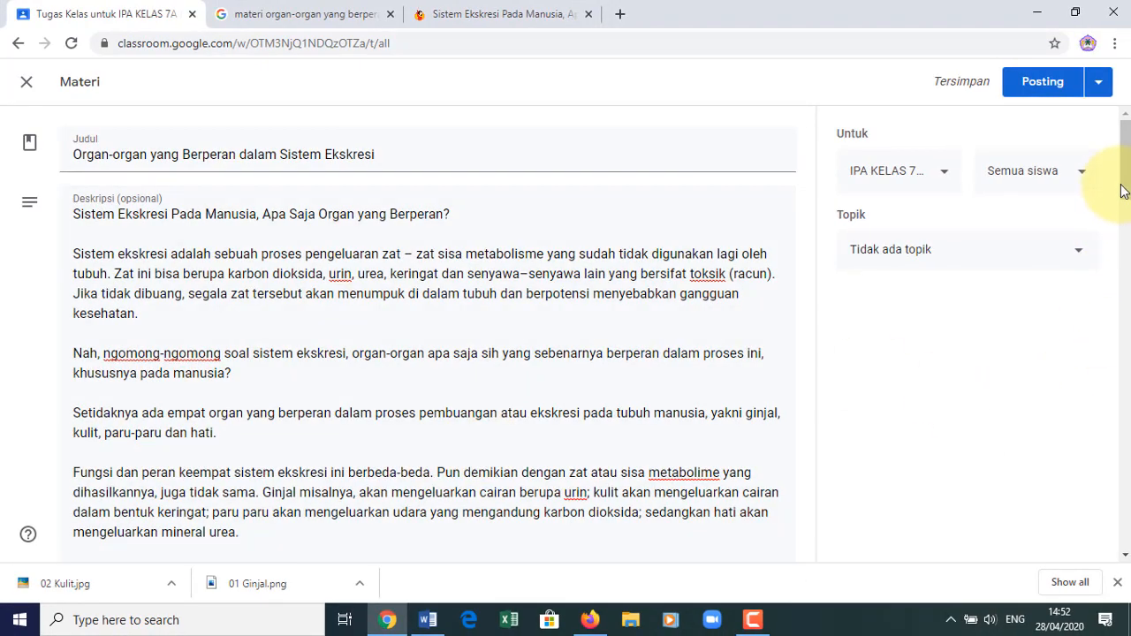
left_click_drag(1126, 190, 1127, 585)
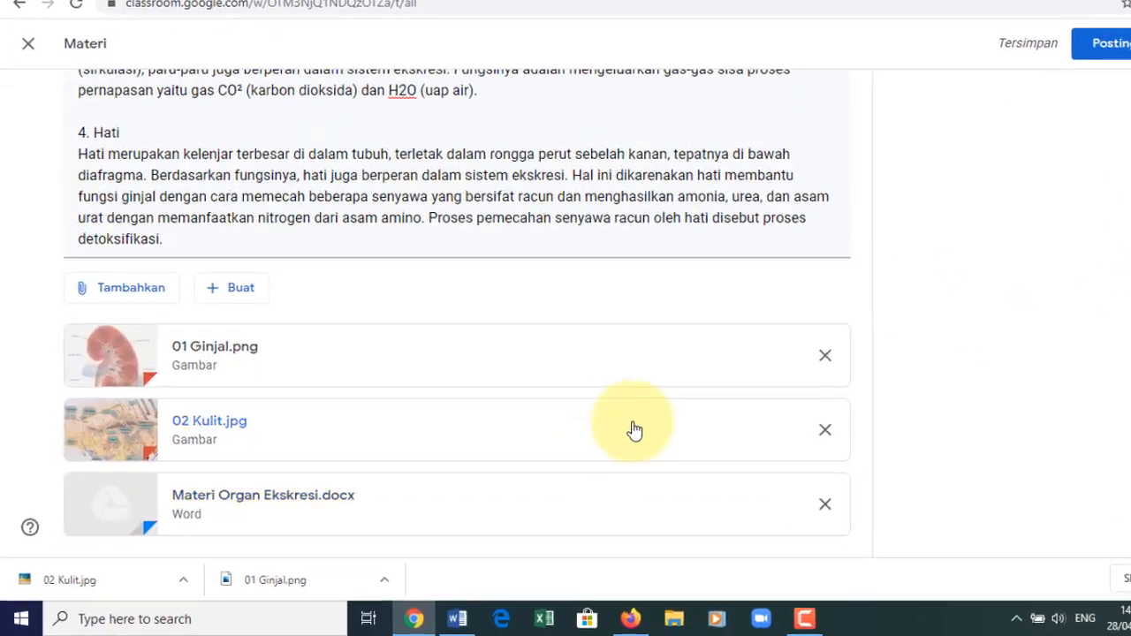
left_click(126, 314)
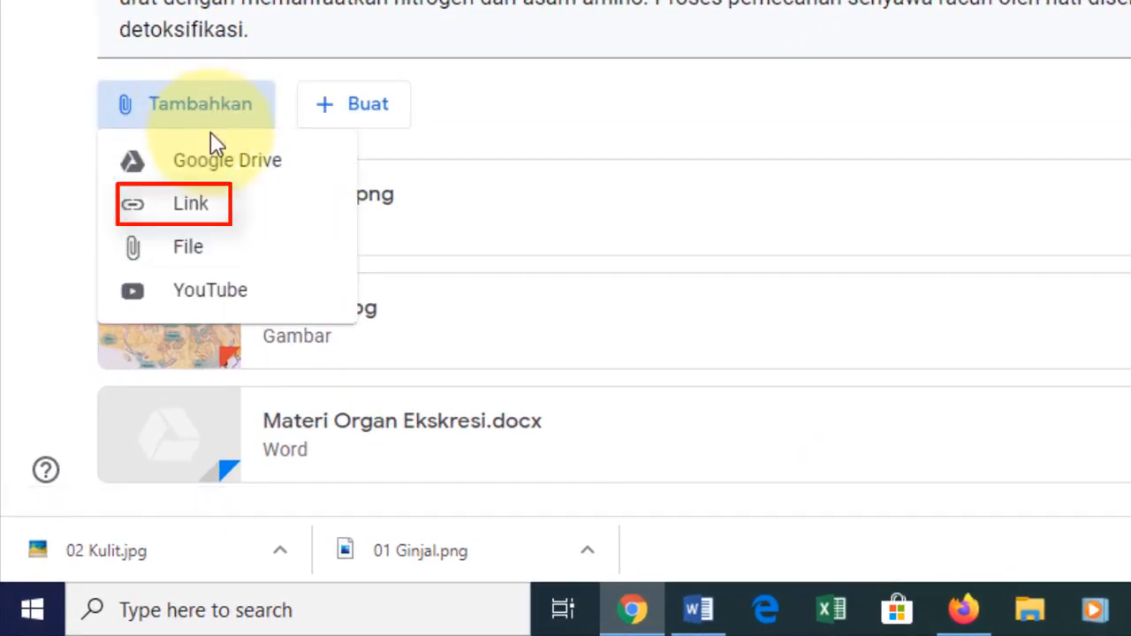
left_click(215, 213)
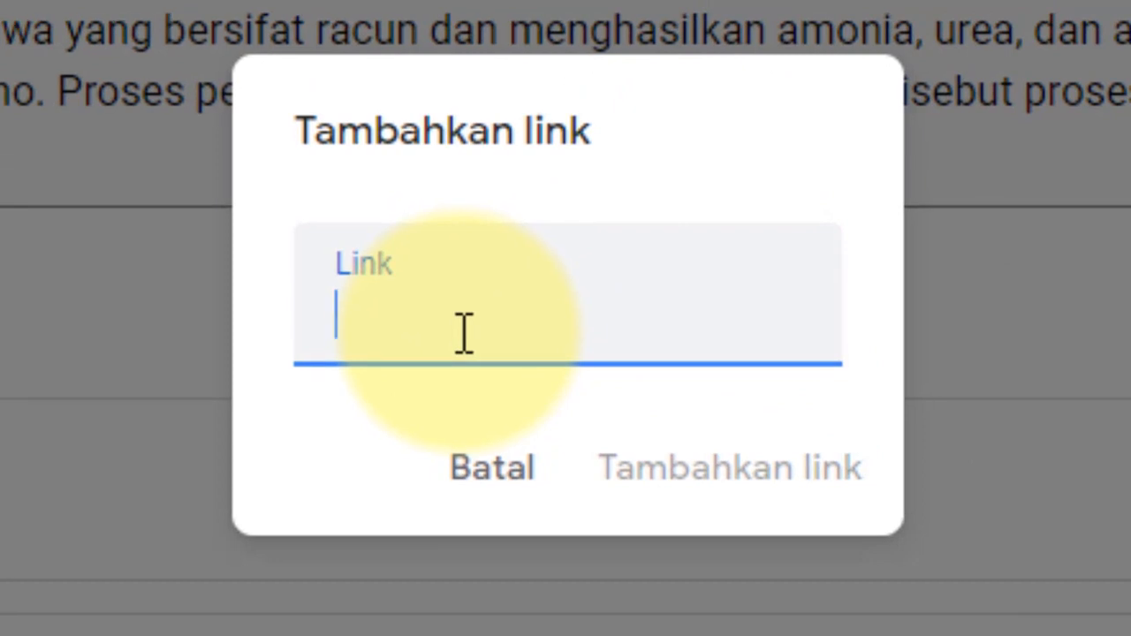
key("ctrl+v")
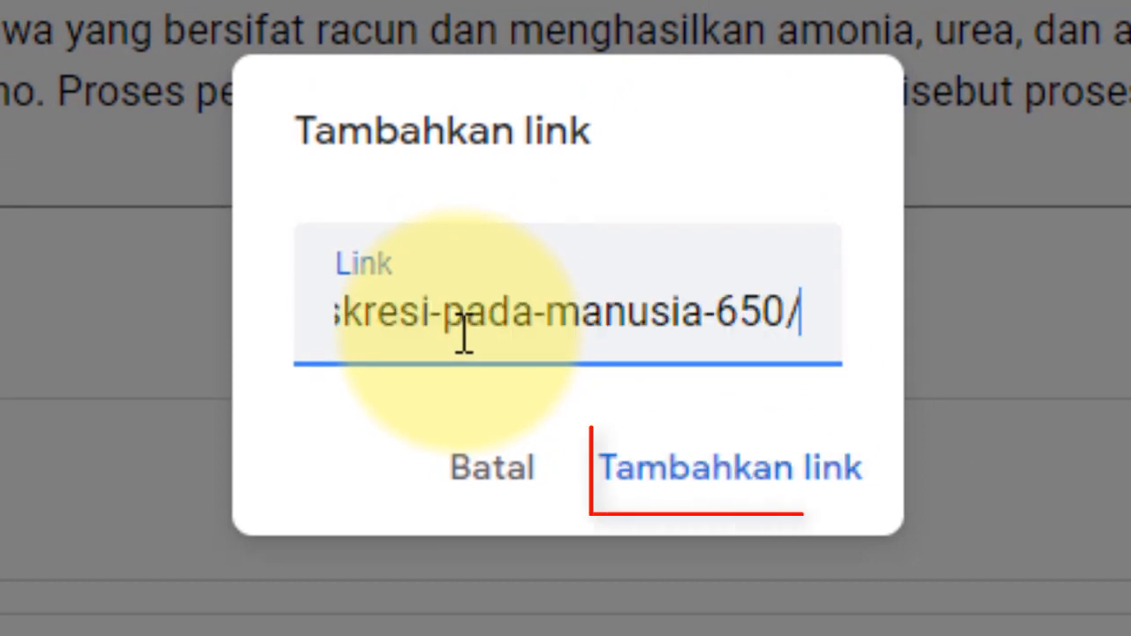
left_click(698, 477)
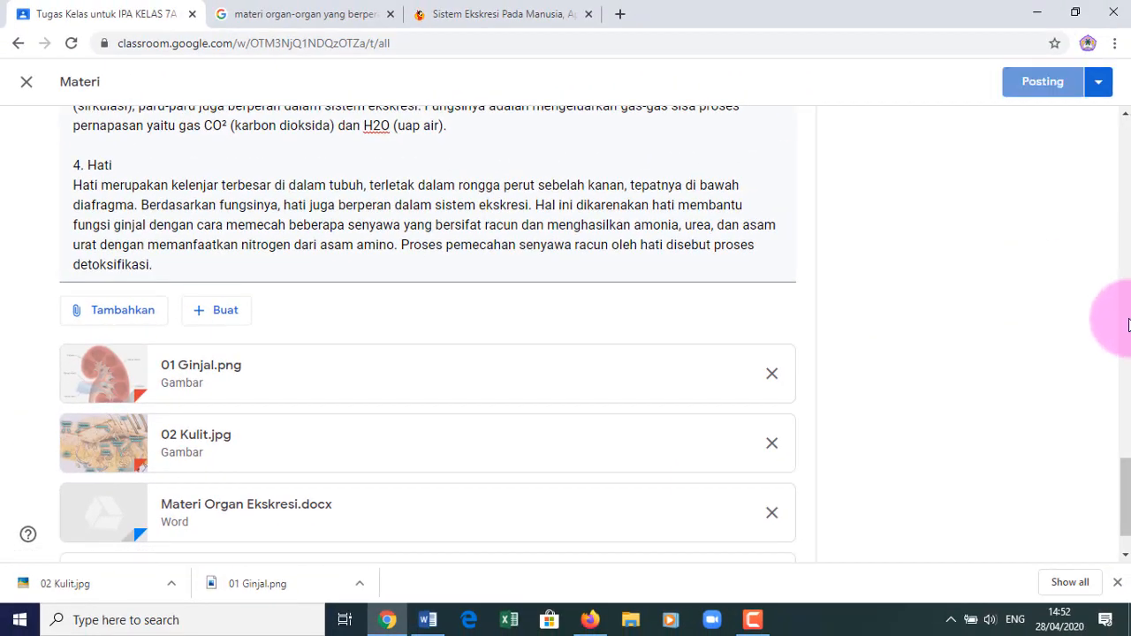
left_click_drag(1127, 517, 1125, 567)
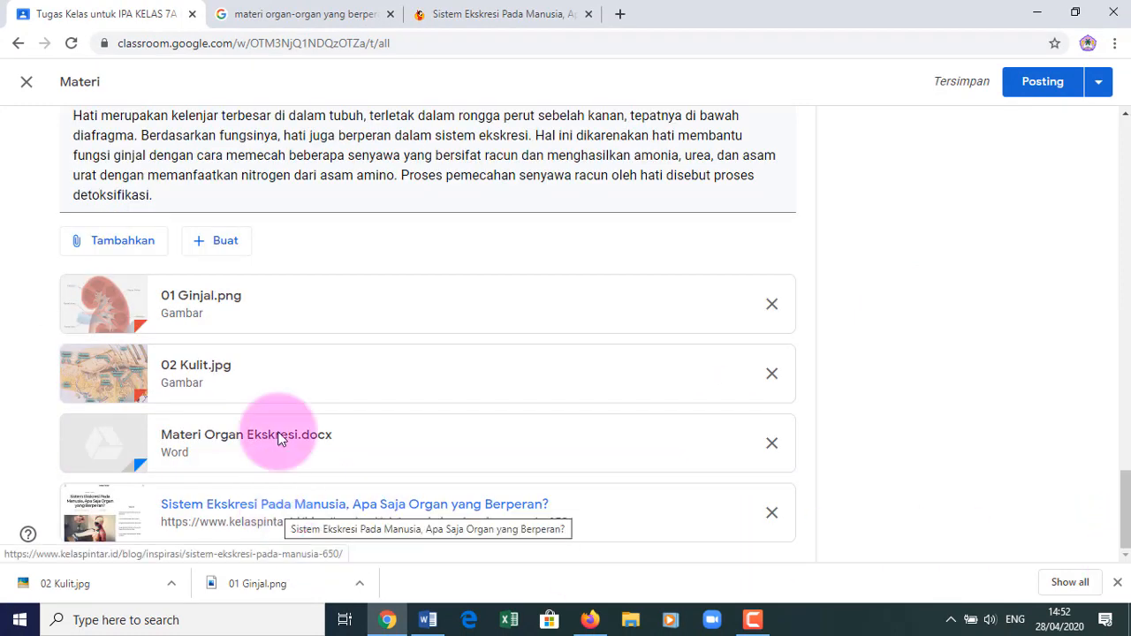
left_click(472, 16)
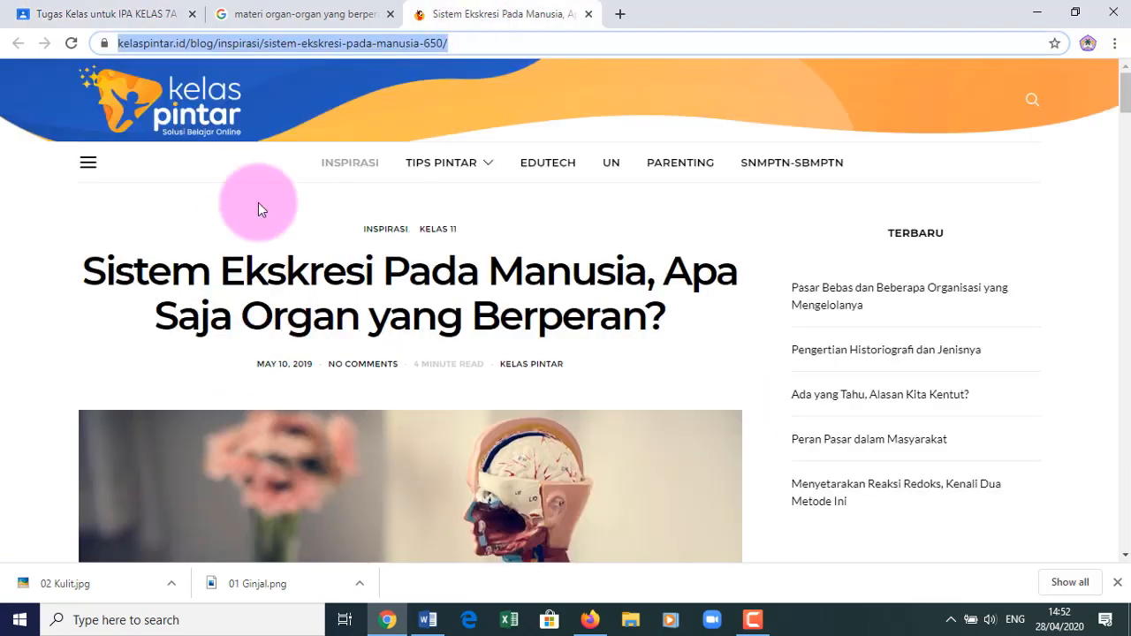
left_click(100, 20)
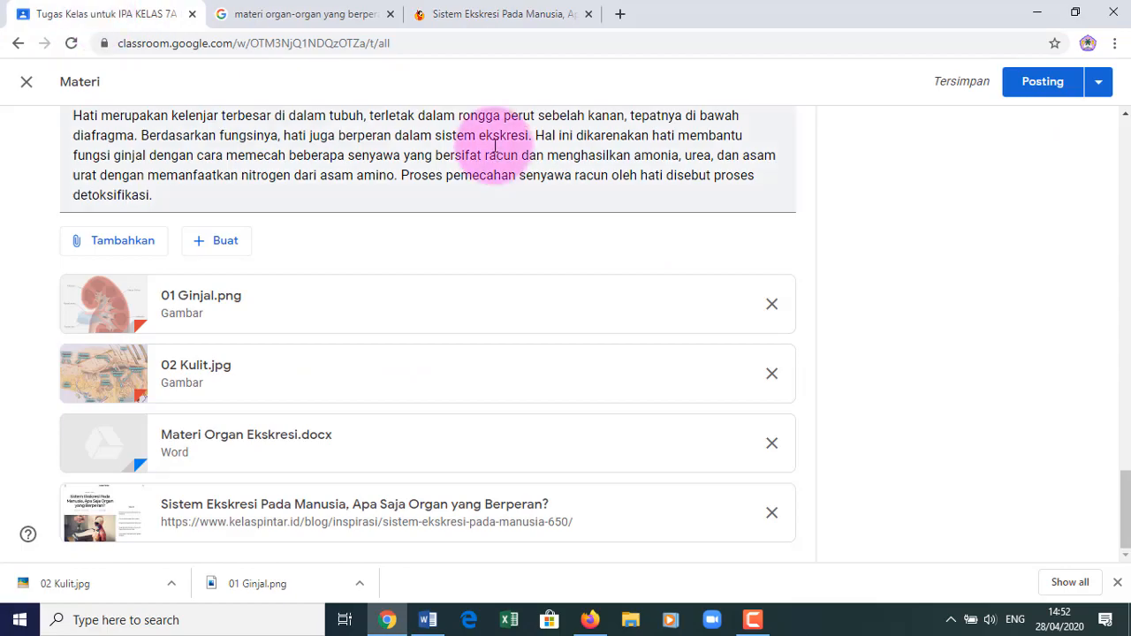
scroll(1113, 360, "up", 15)
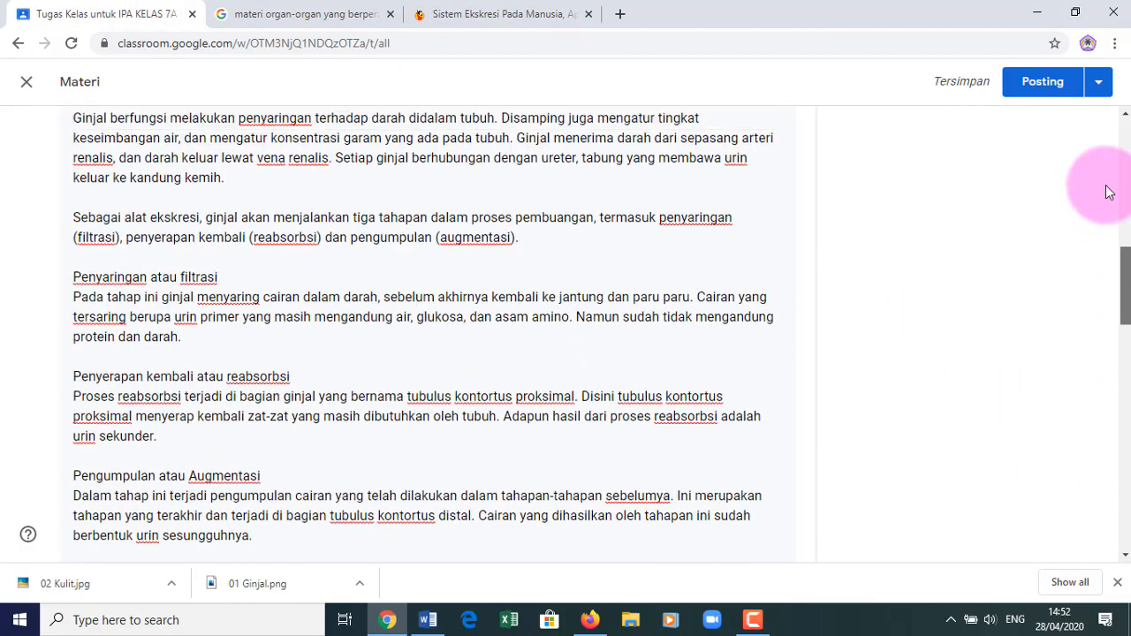
scroll(1111, 348, "down", 15)
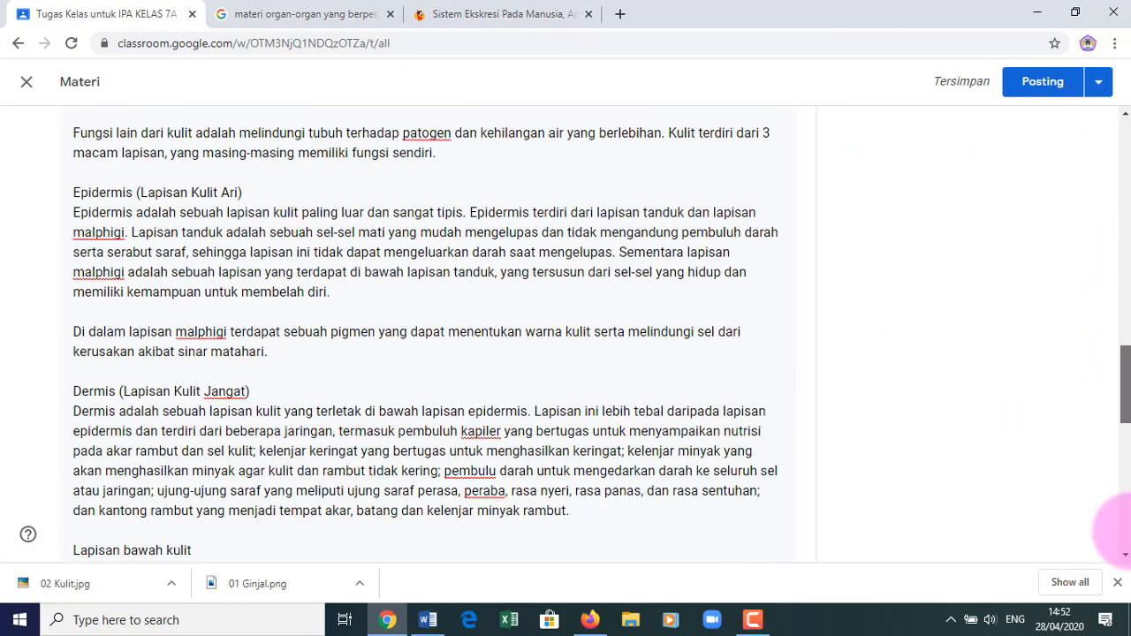
scroll(1113, 519, "up", 4)
left_click_drag(1113, 519, 1115, 146)
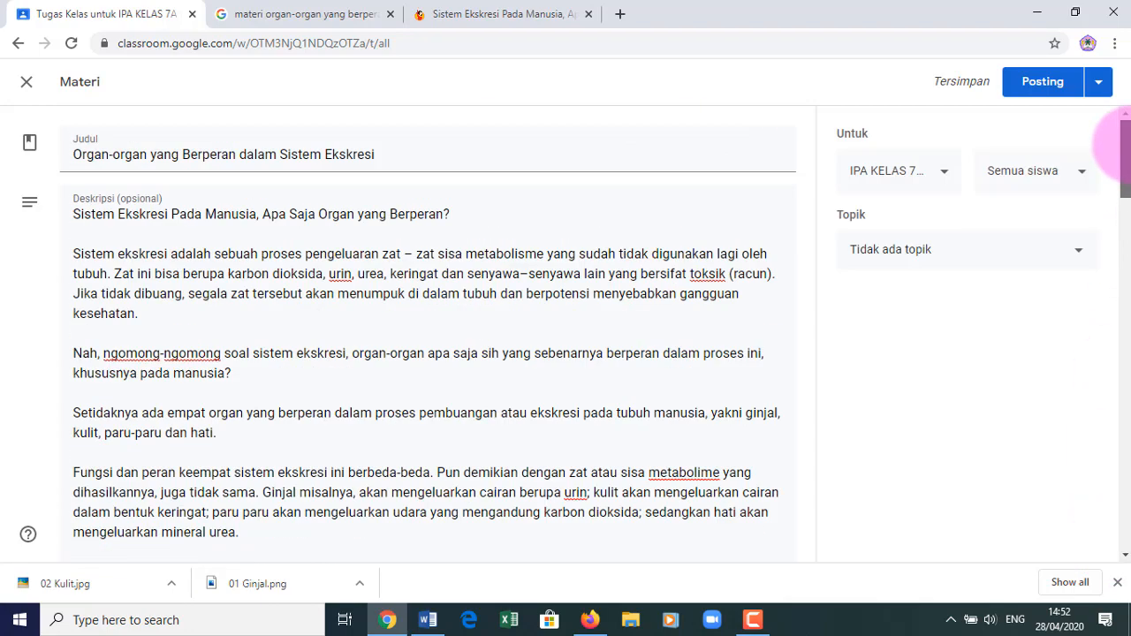
- In a new tab, search YouTube for 'Organ Ekskresi pada manusia' and open the Sistem Ekskresi animation video
left_click(620, 15)
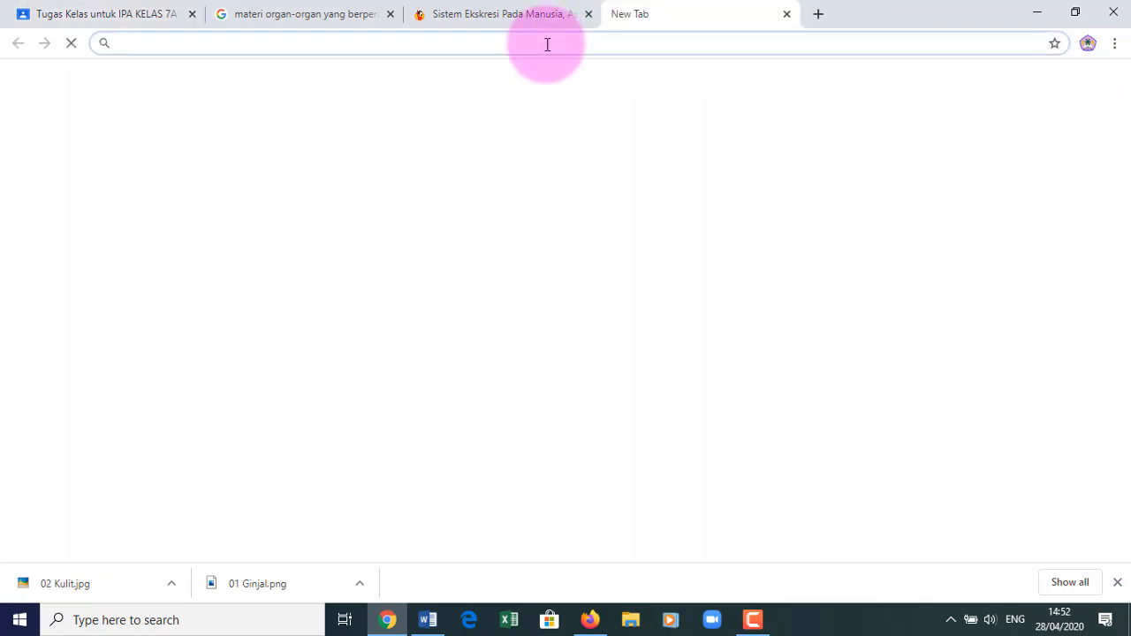
type("www.y")
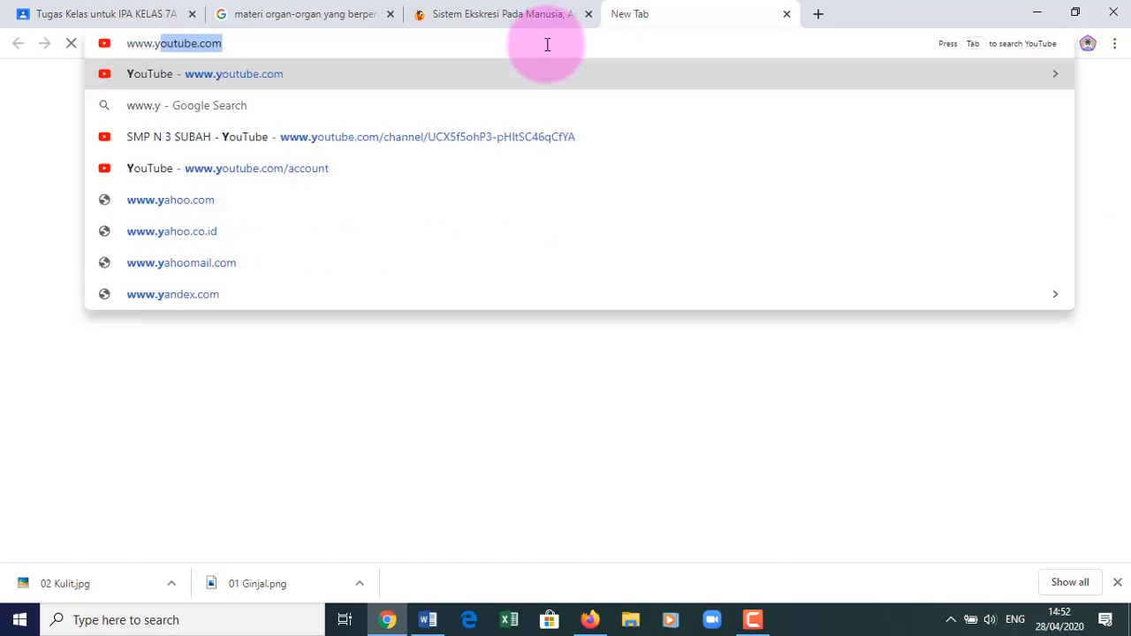
key("Return")
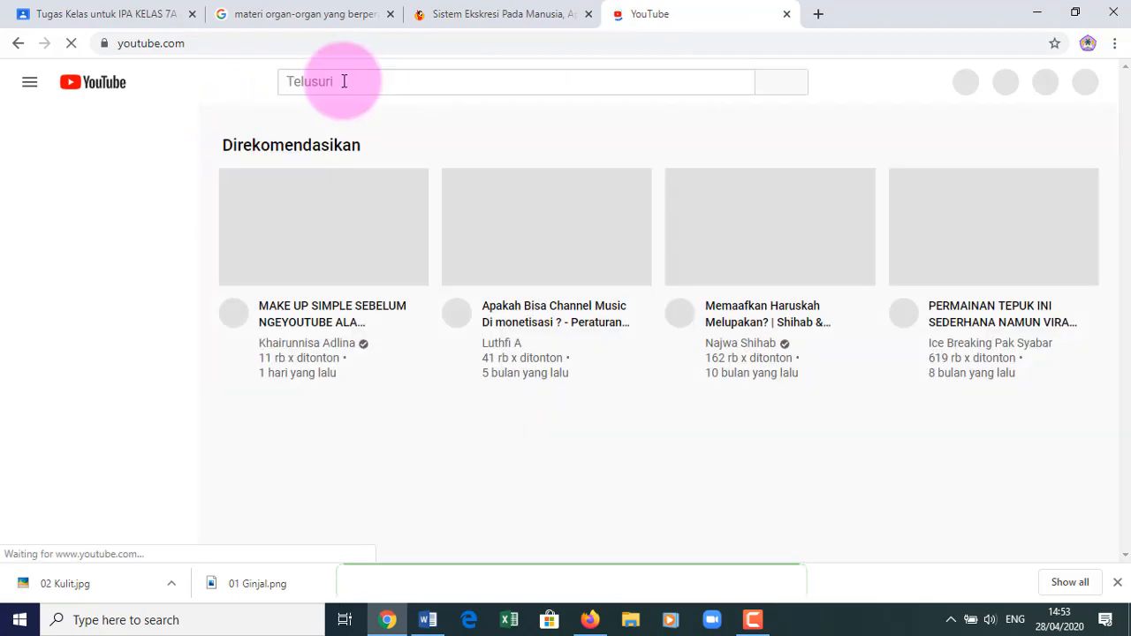
left_click(344, 80)
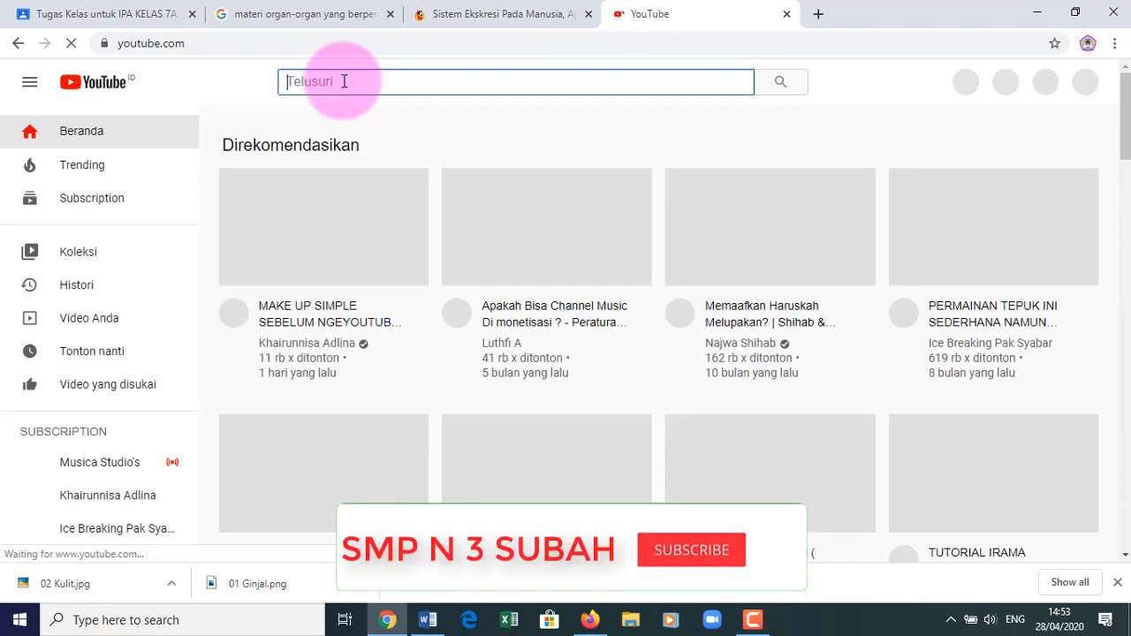
type("Organ")
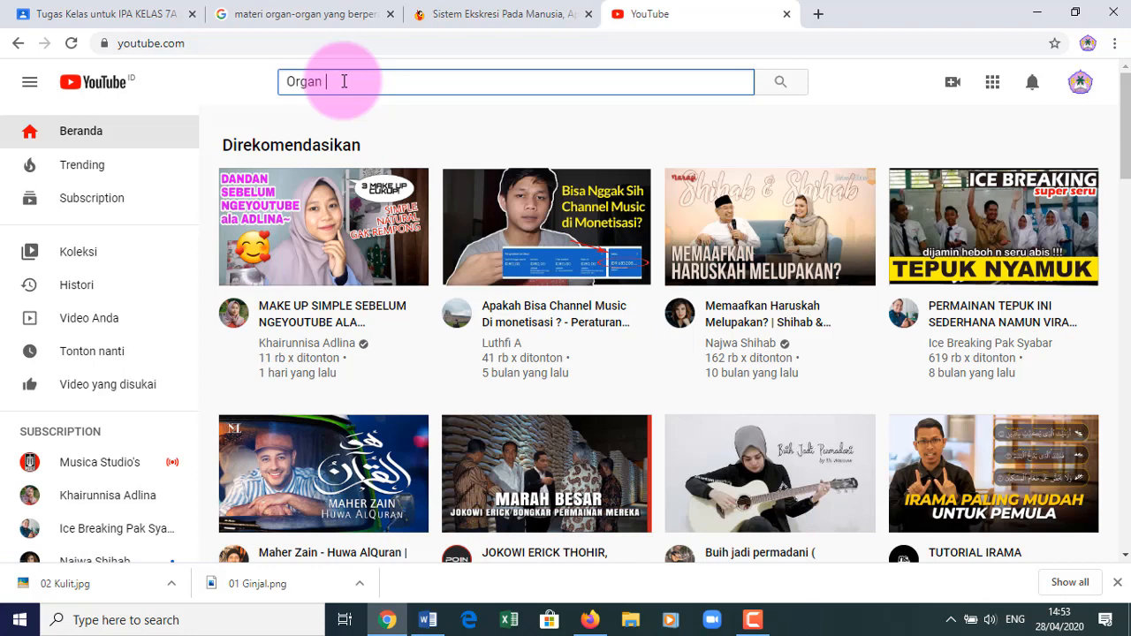
type(" Ekskresi")
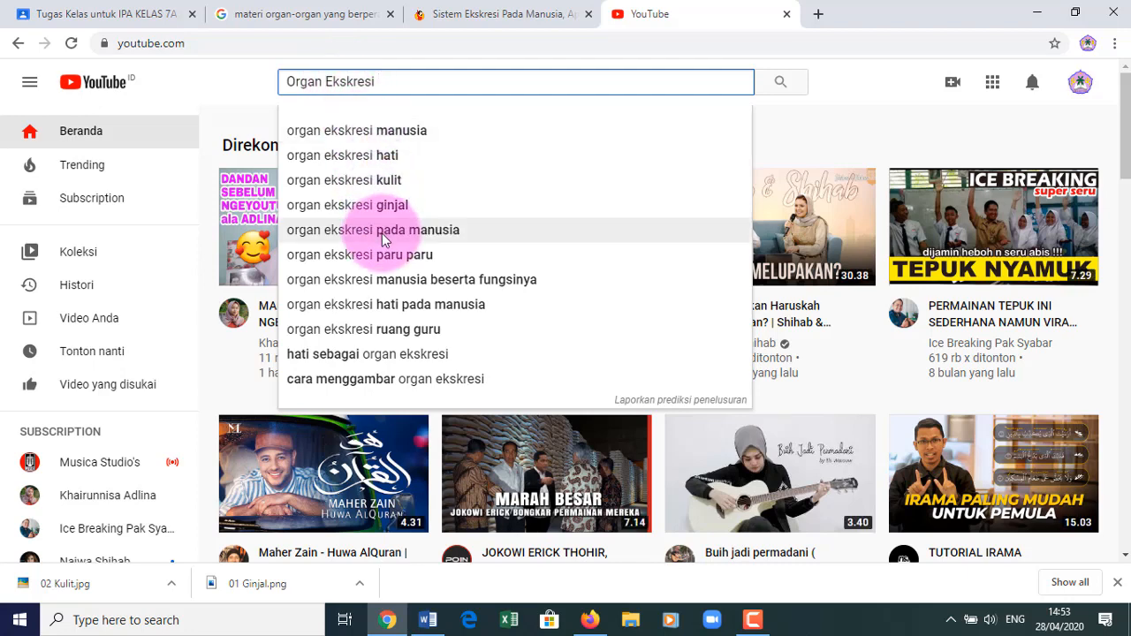
left_click(382, 231)
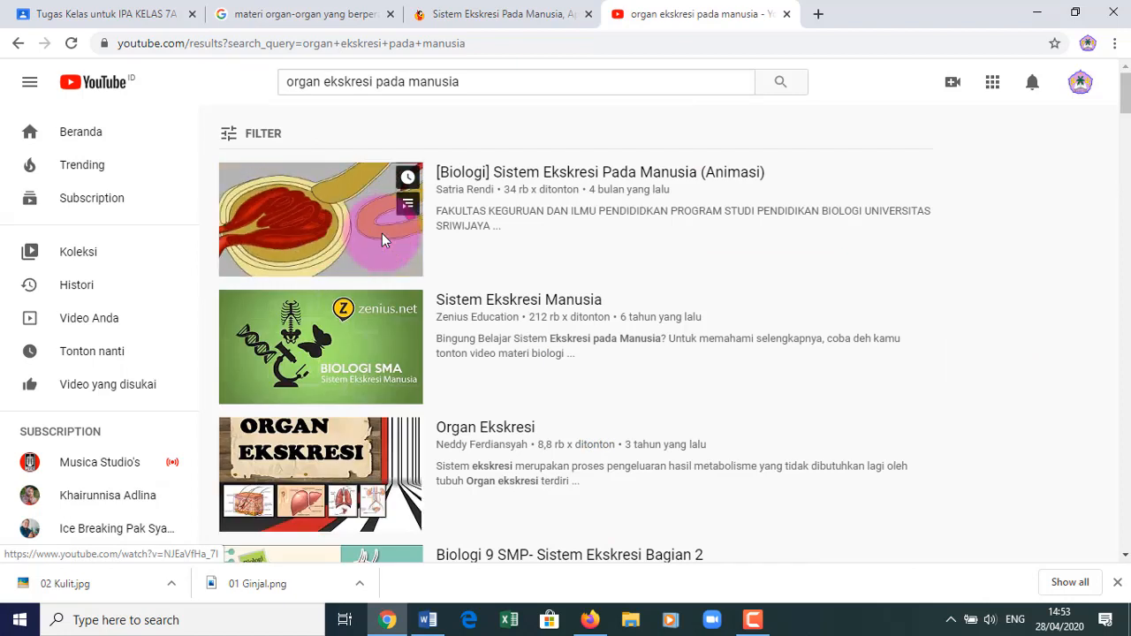
left_click(310, 223)
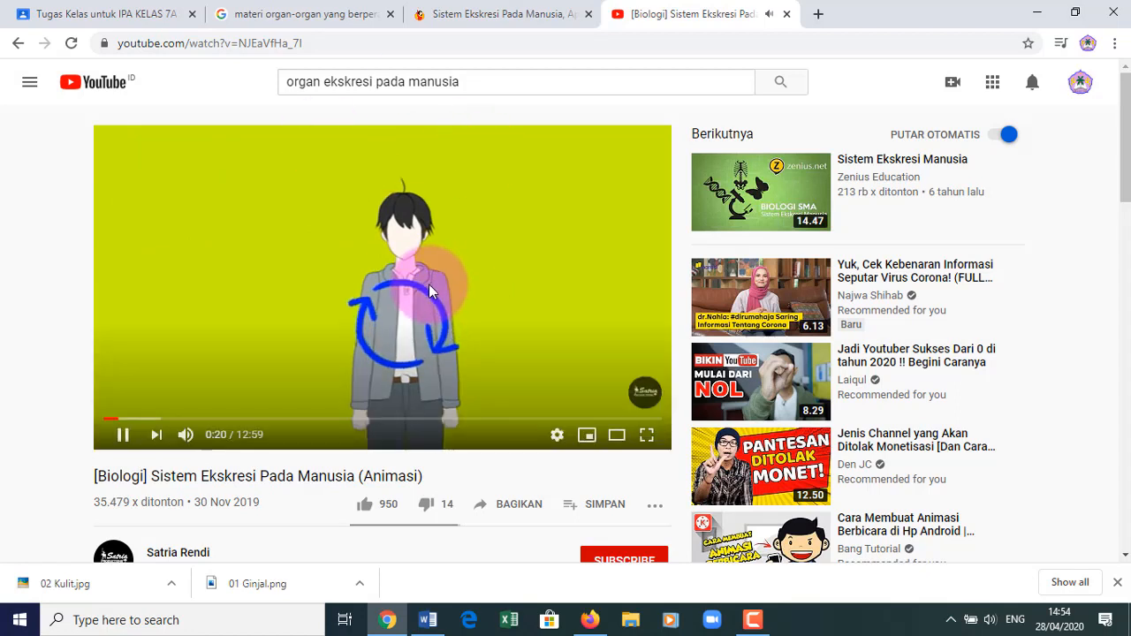
- Pause the video, copy its web address, and go back to the Classroom Materi draft
left_click(324, 292)
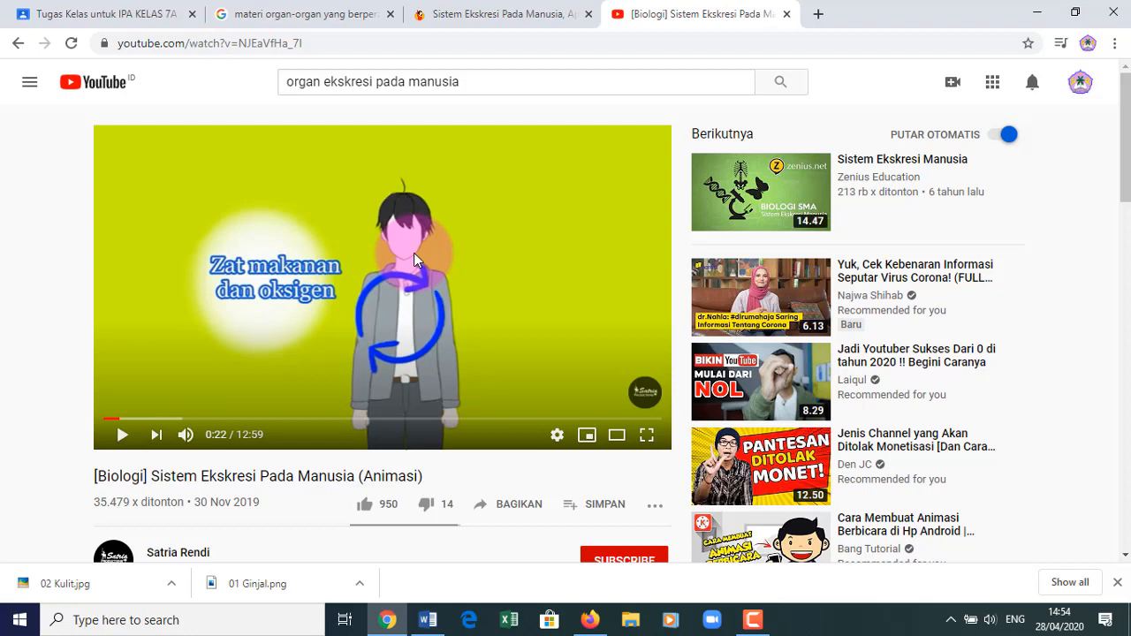
left_click(311, 42)
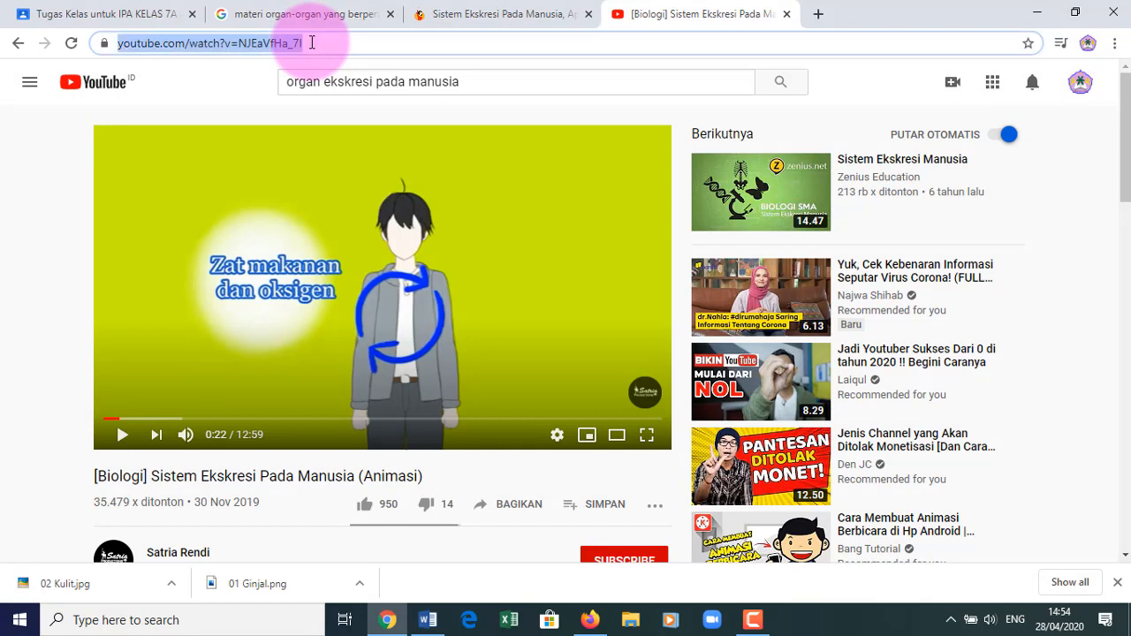
right_click(273, 49)
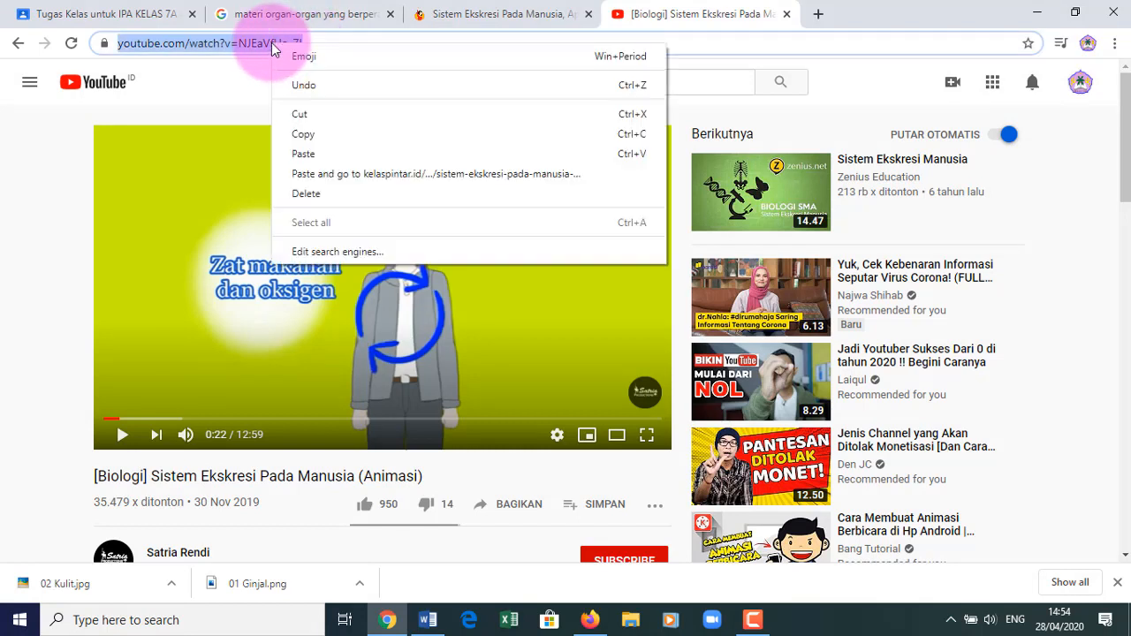
left_click(321, 133)
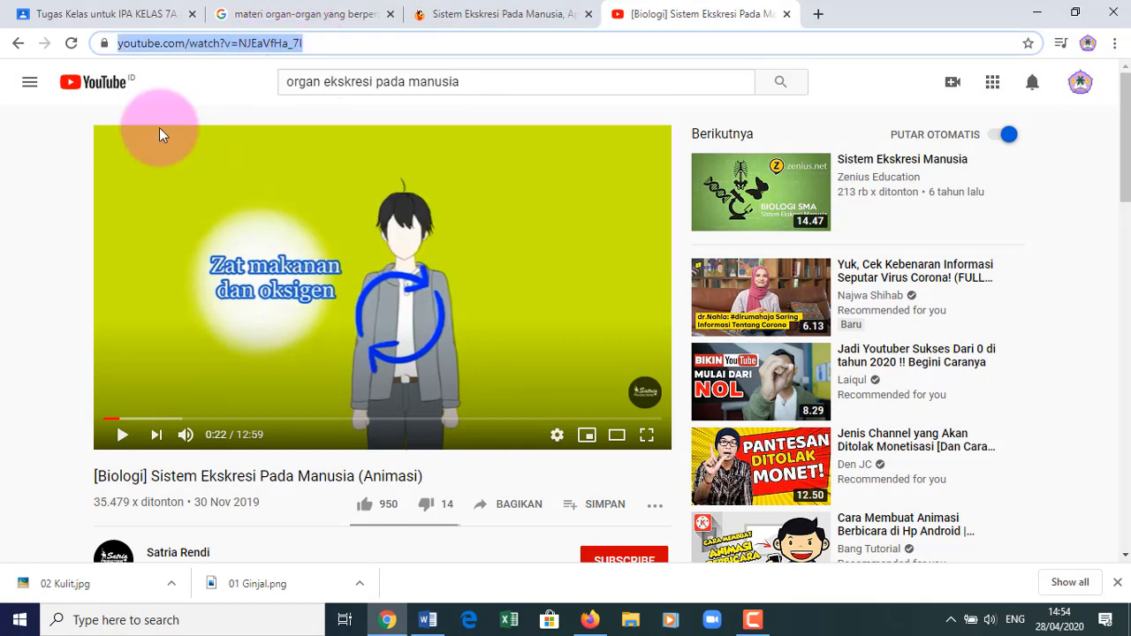
left_click(104, 14)
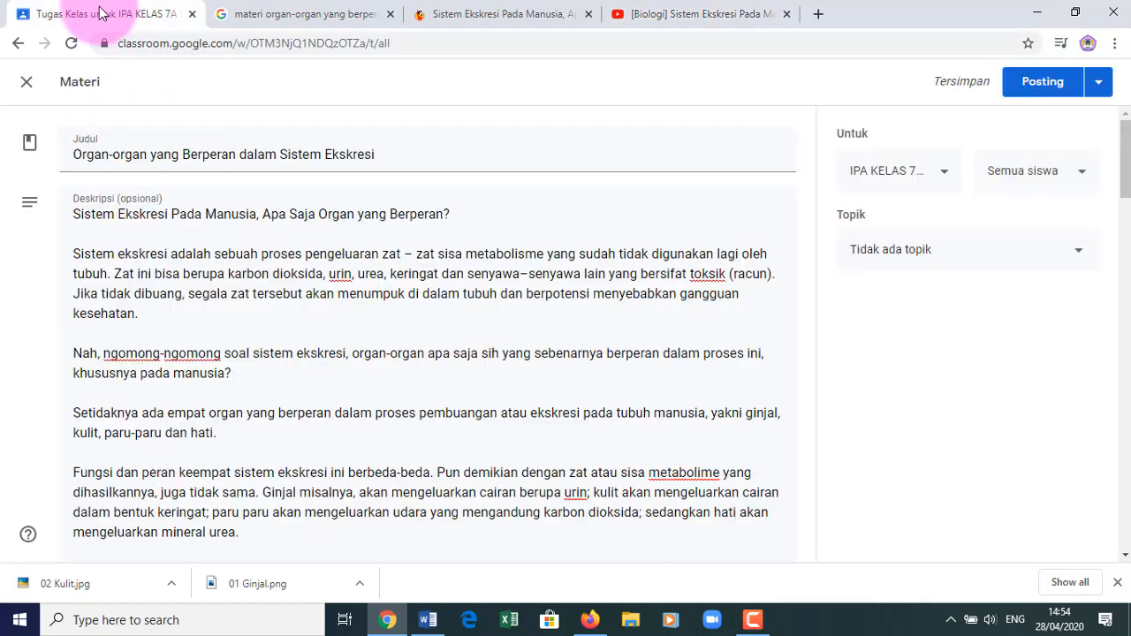
- In the Materi's YouTube attachment dialog, search 'Organ Ekskresi pada manusia' and pick the Sistem Ekskresi Pada Manusia (Animasi) video
left_click_drag(1125, 187, 1129, 539)
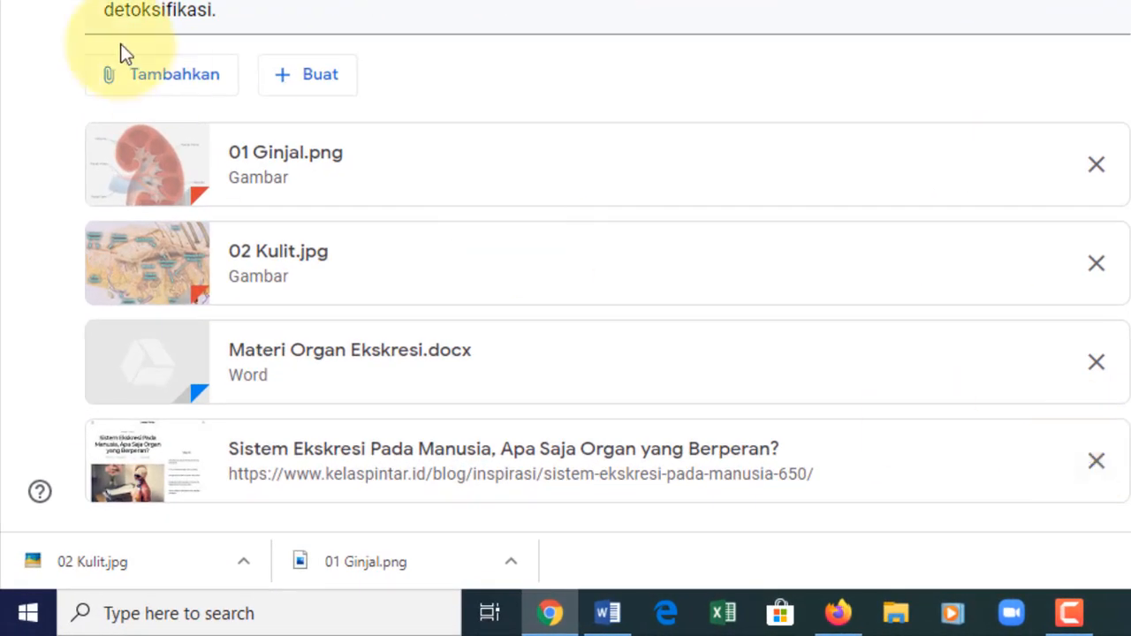
left_click(177, 81)
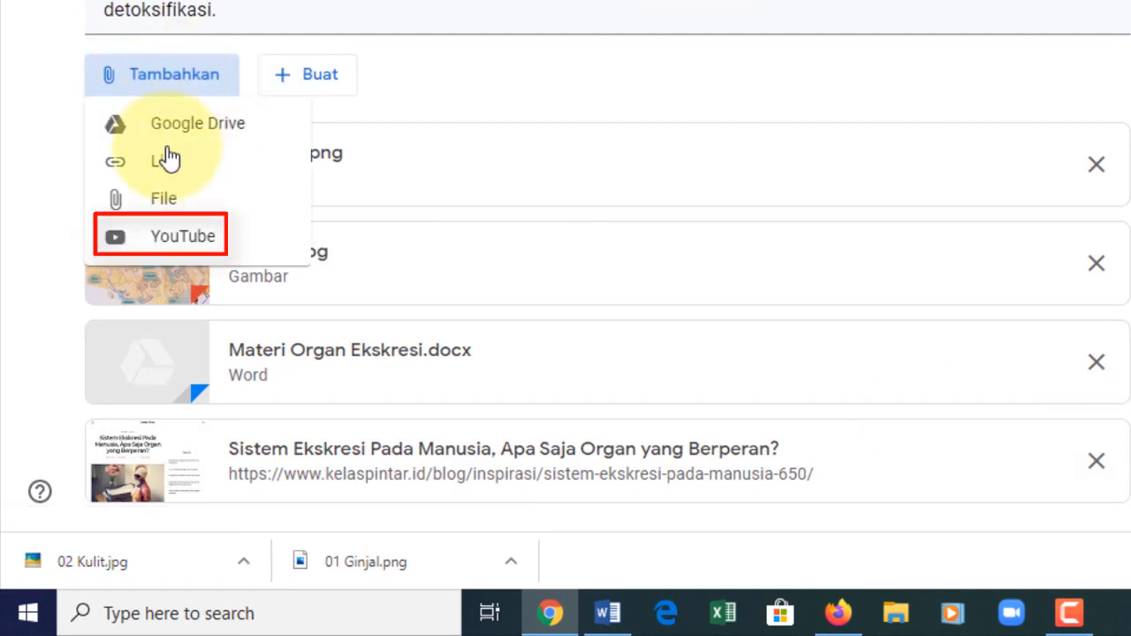
left_click(177, 248)
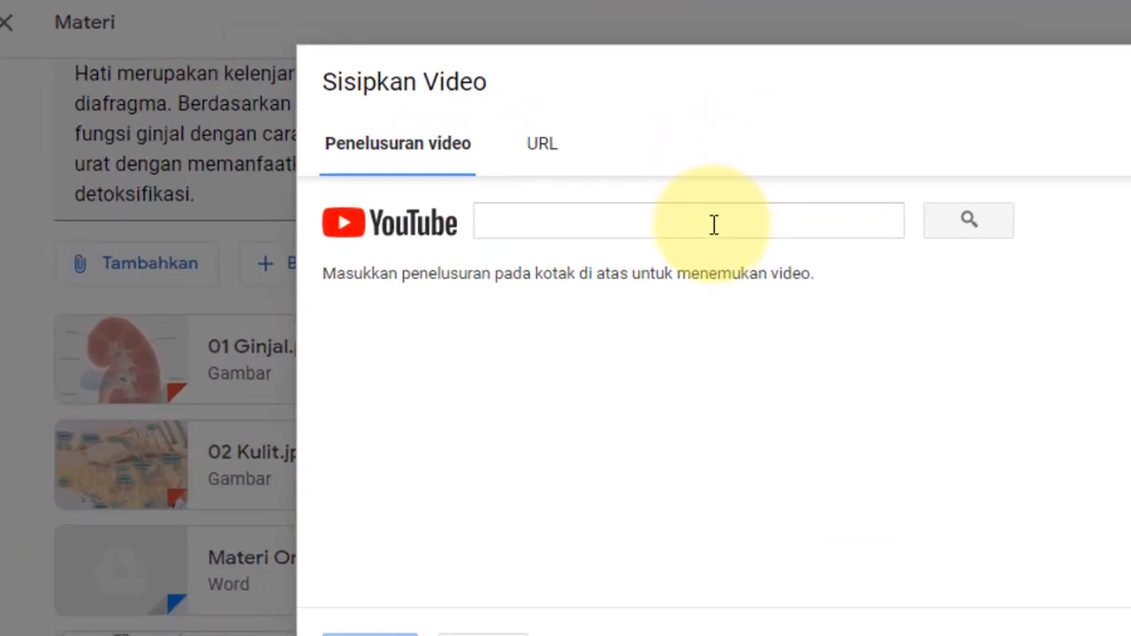
left_click(716, 228)
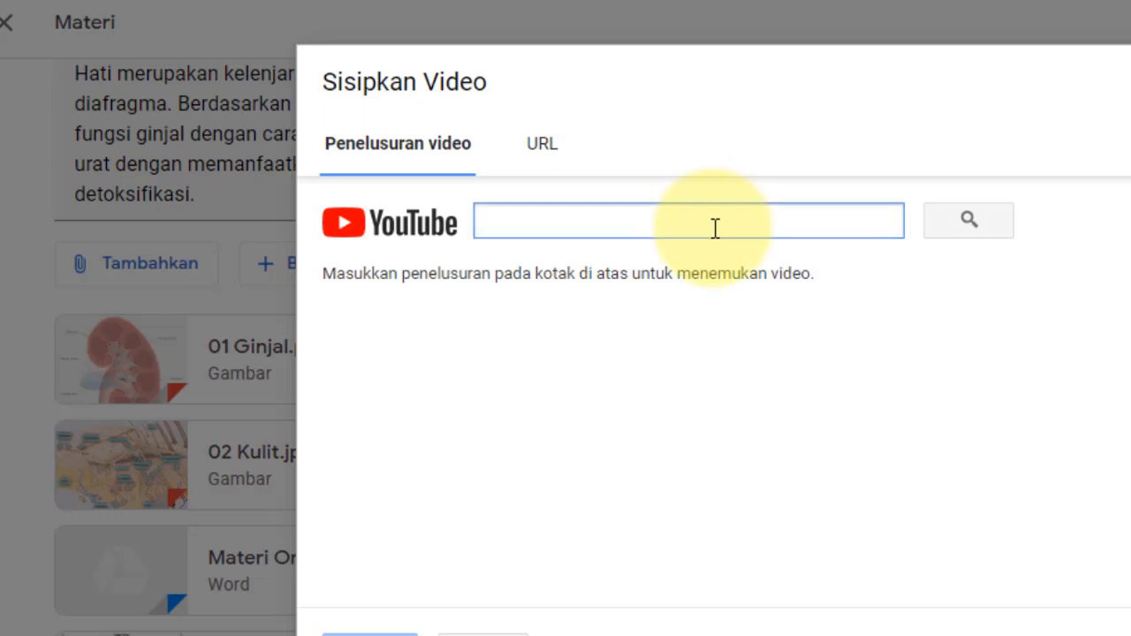
left_click(543, 150)
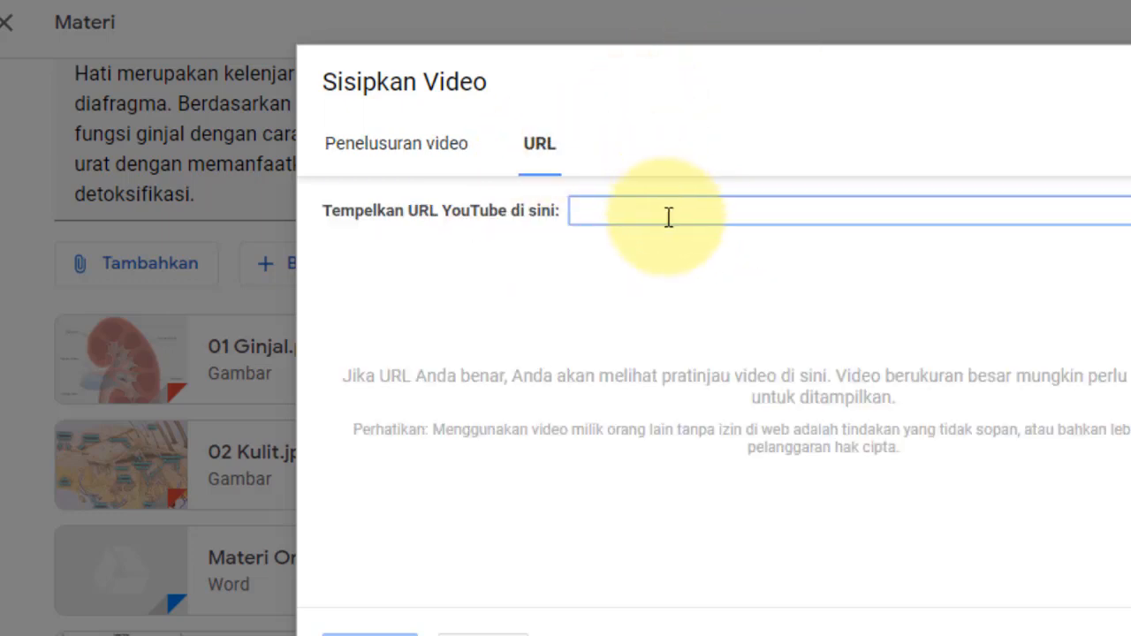
left_click(430, 159)
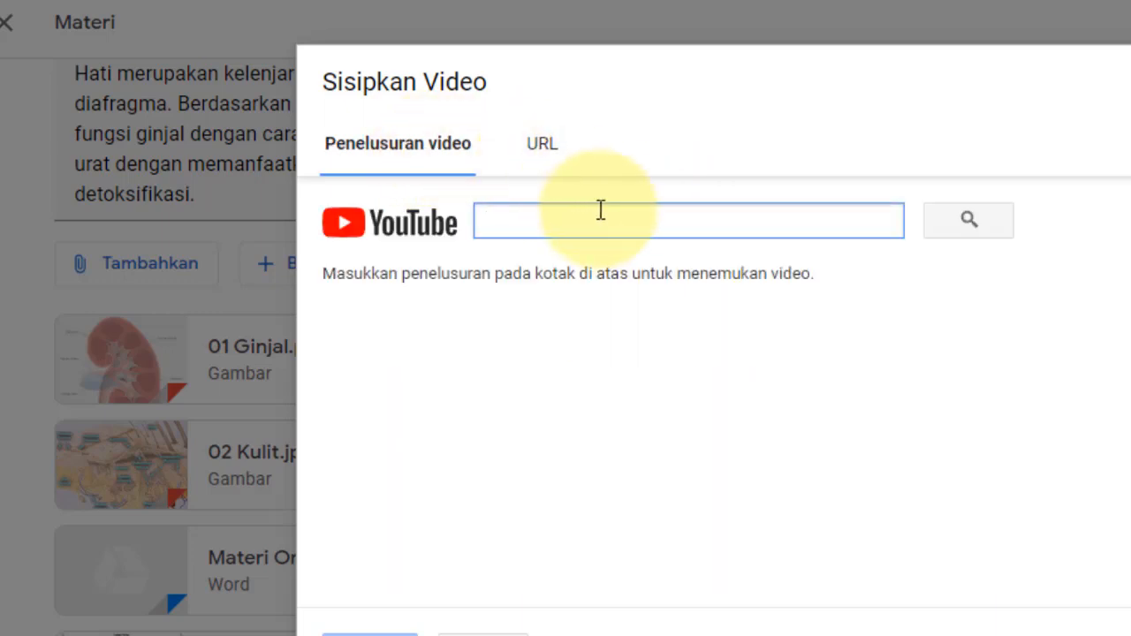
type("Organ Ekskresi pada manusia")
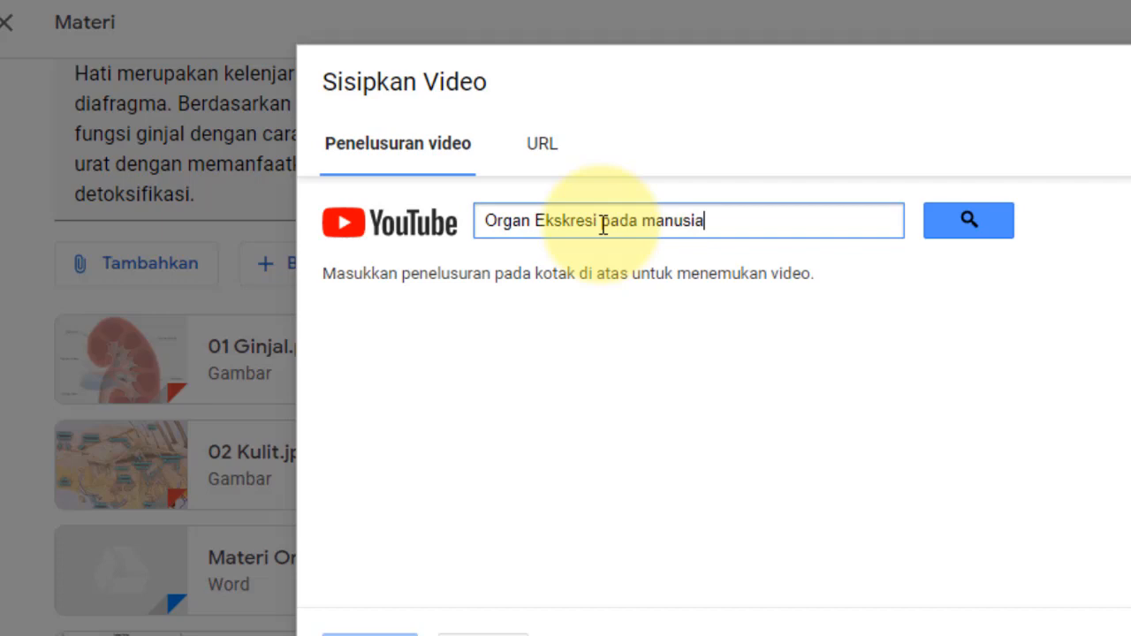
left_click(985, 218)
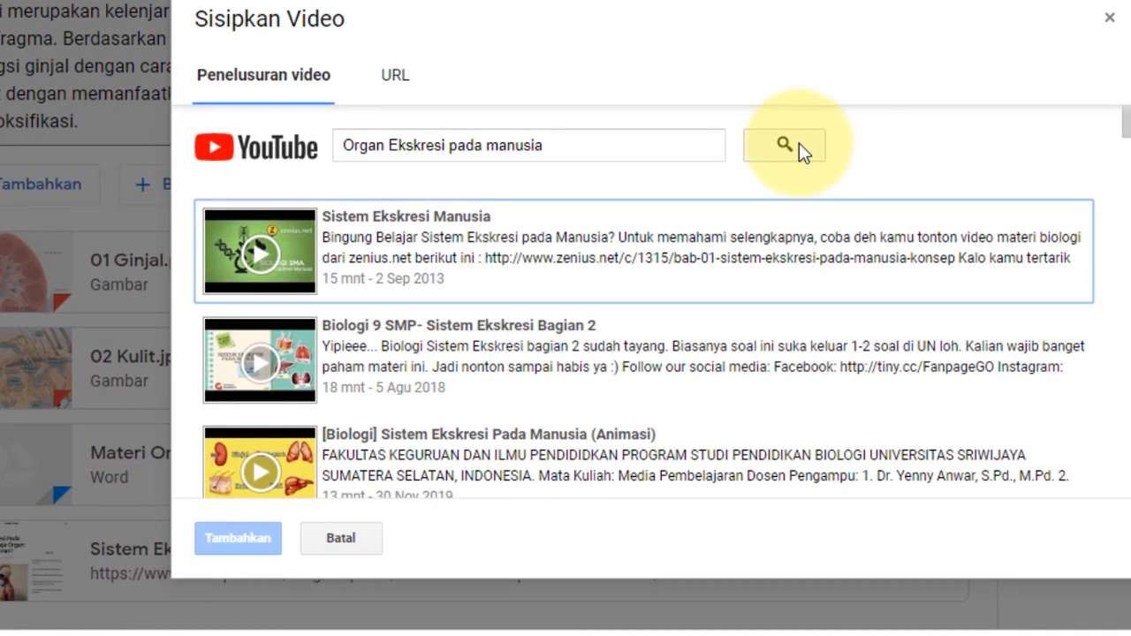
left_click(281, 477)
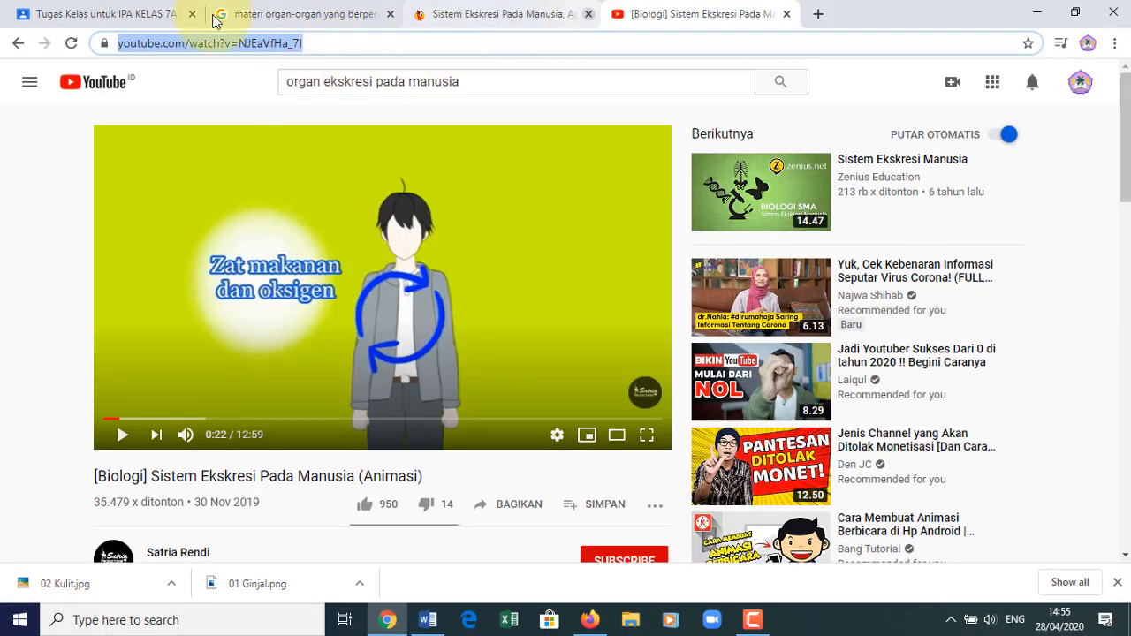
- Paste the copied YouTube link into the video dialog, preview it, and attach it to the Materi
left_click(144, 16)
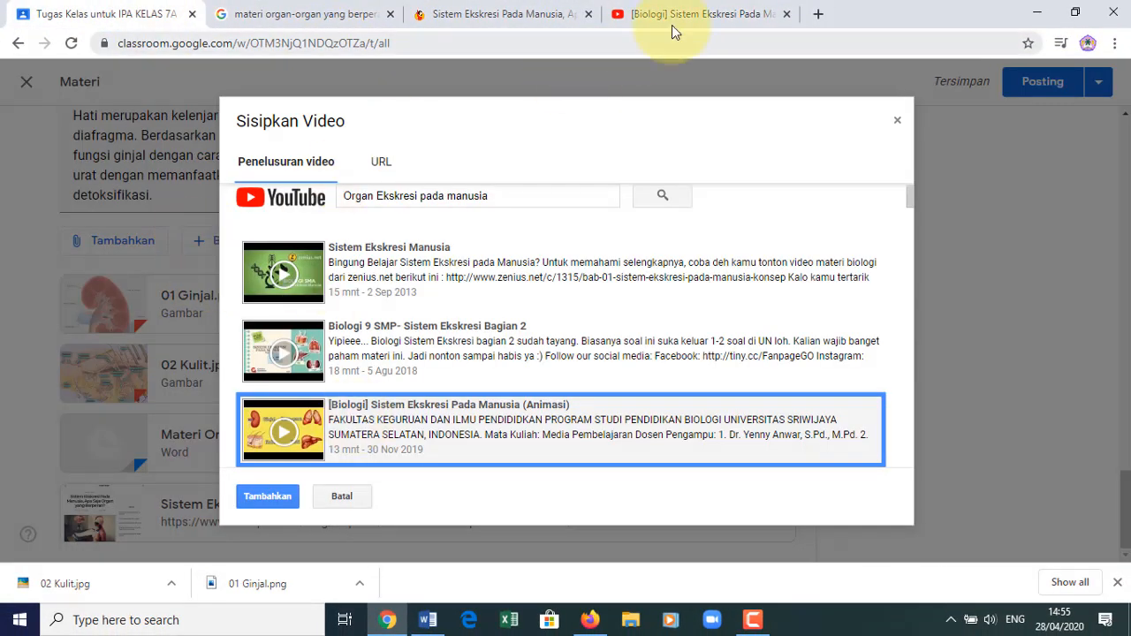
left_click(695, 16)
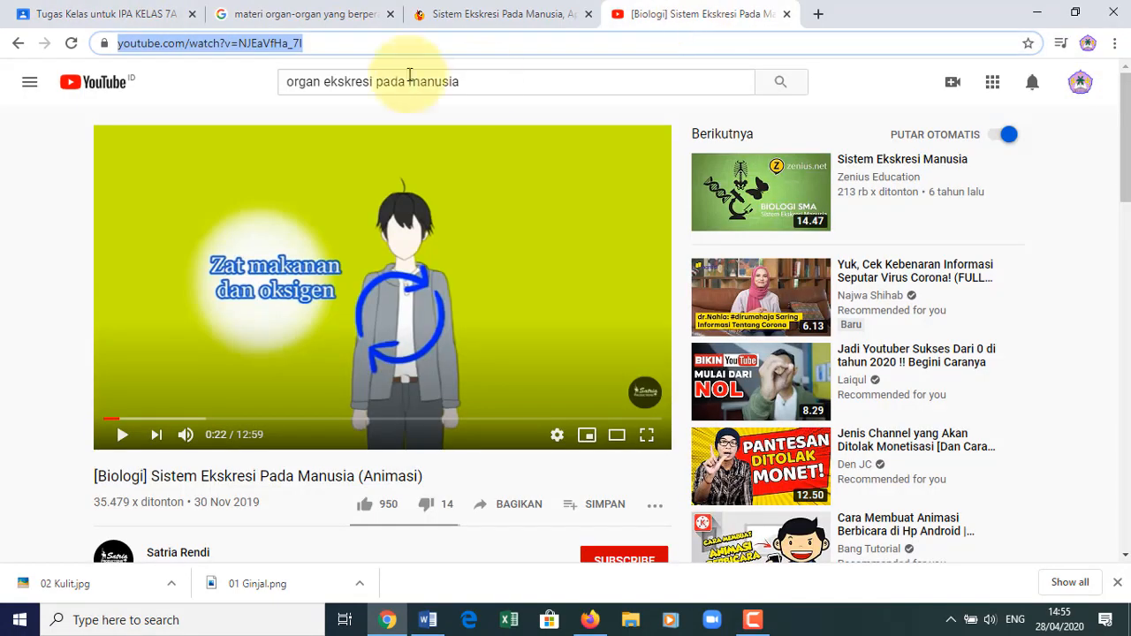
left_click(131, 18)
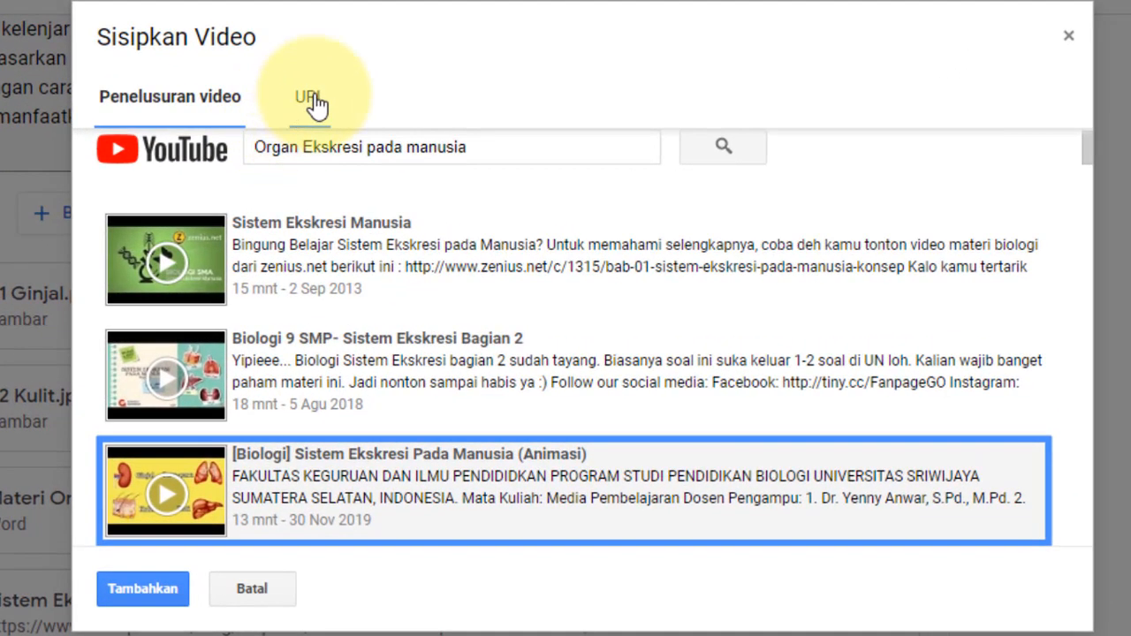
left_click(309, 99)
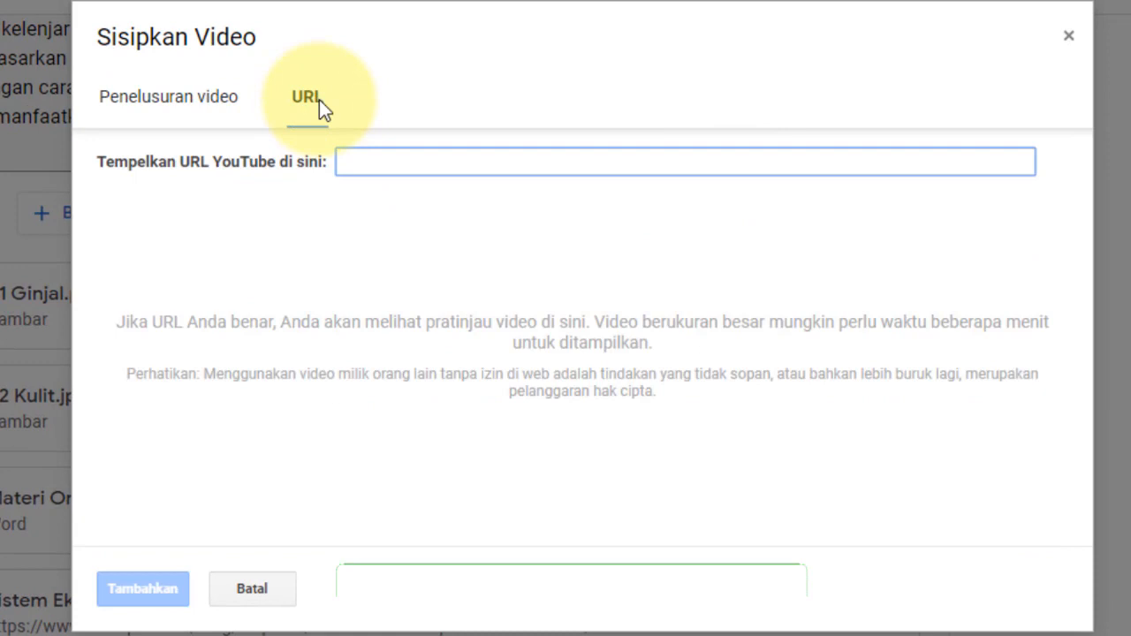
right_click(399, 168)
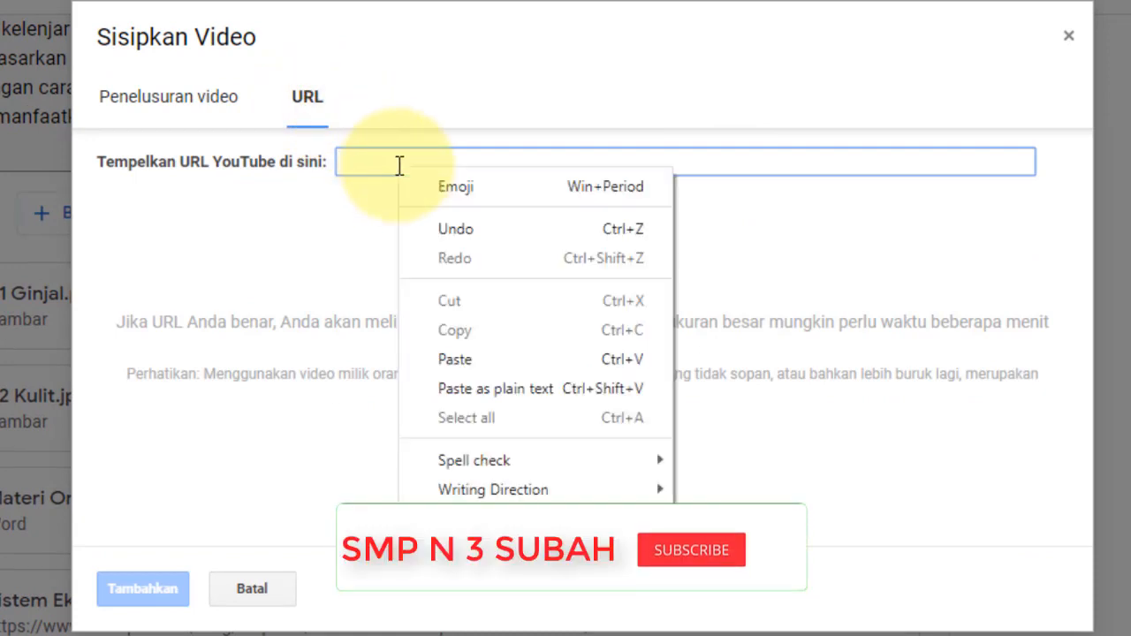
left_click(477, 360)
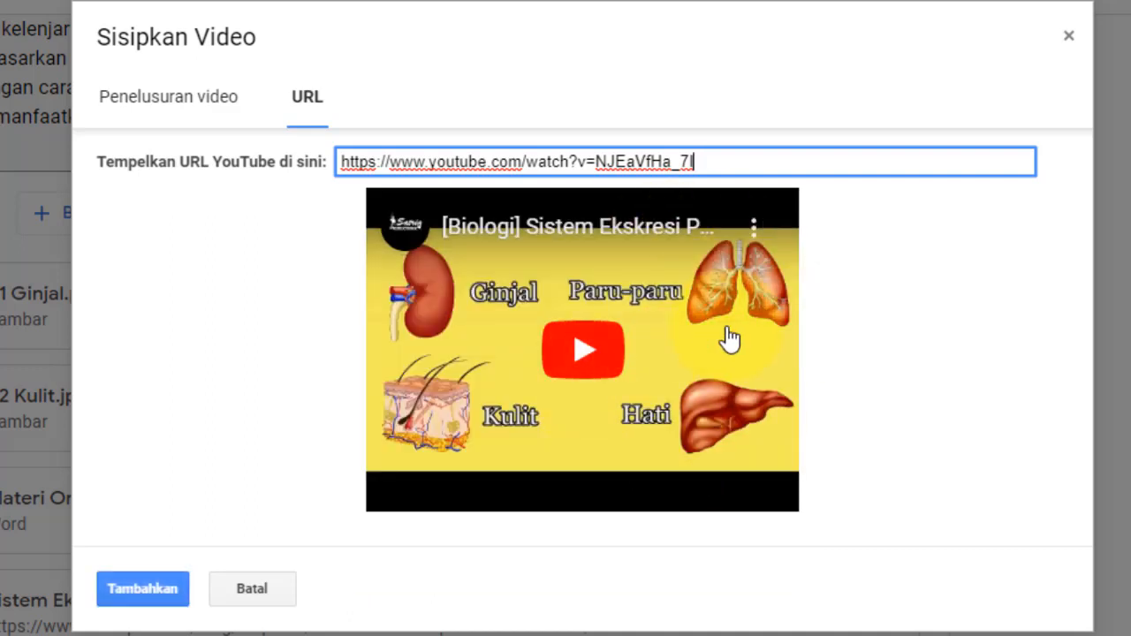
left_click(749, 386)
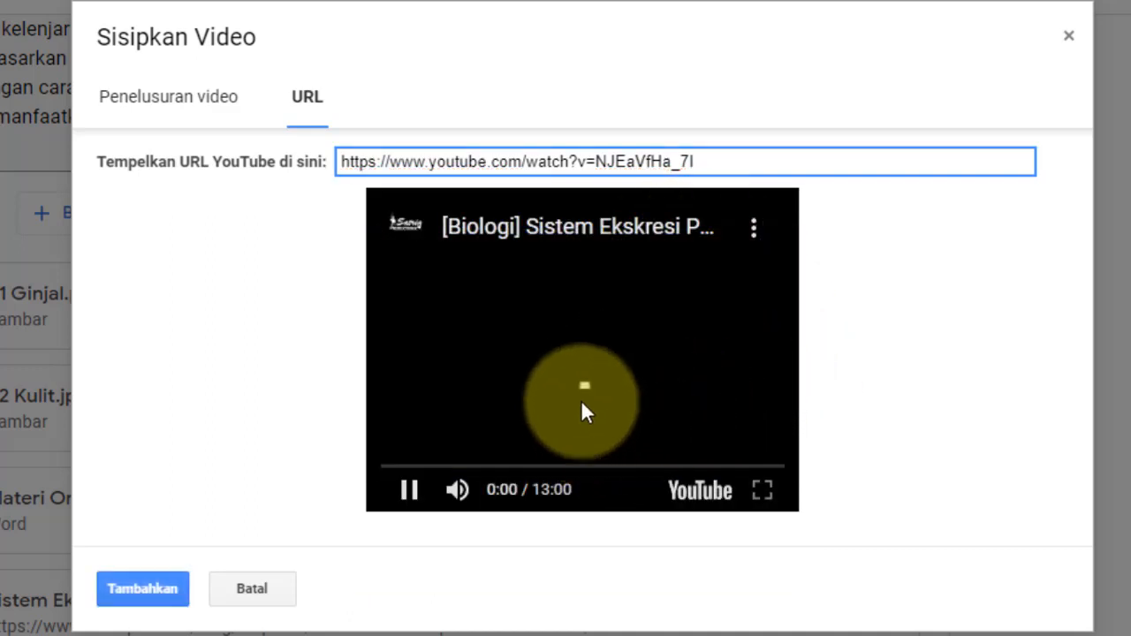
left_click(410, 493)
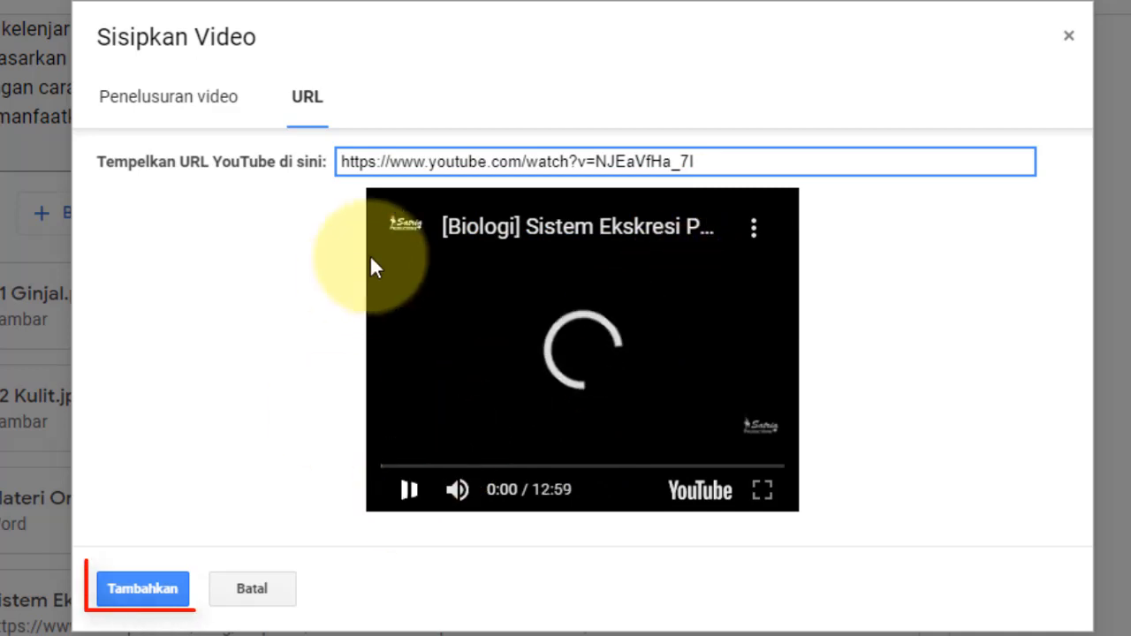
left_click(157, 603)
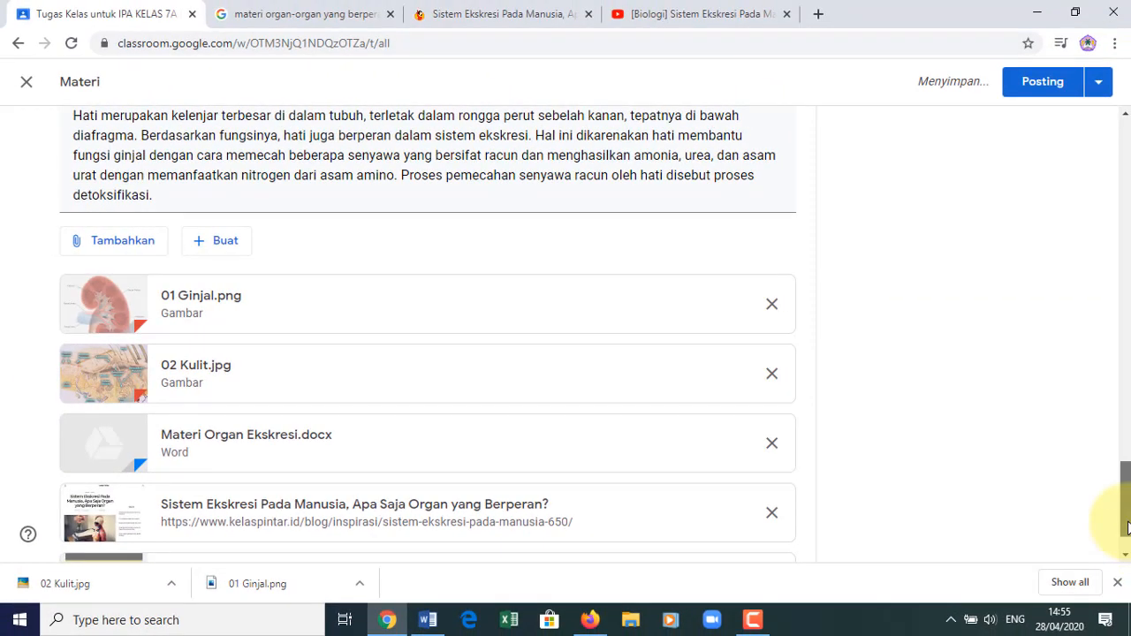
left_click_drag(1127, 527, 1126, 217)
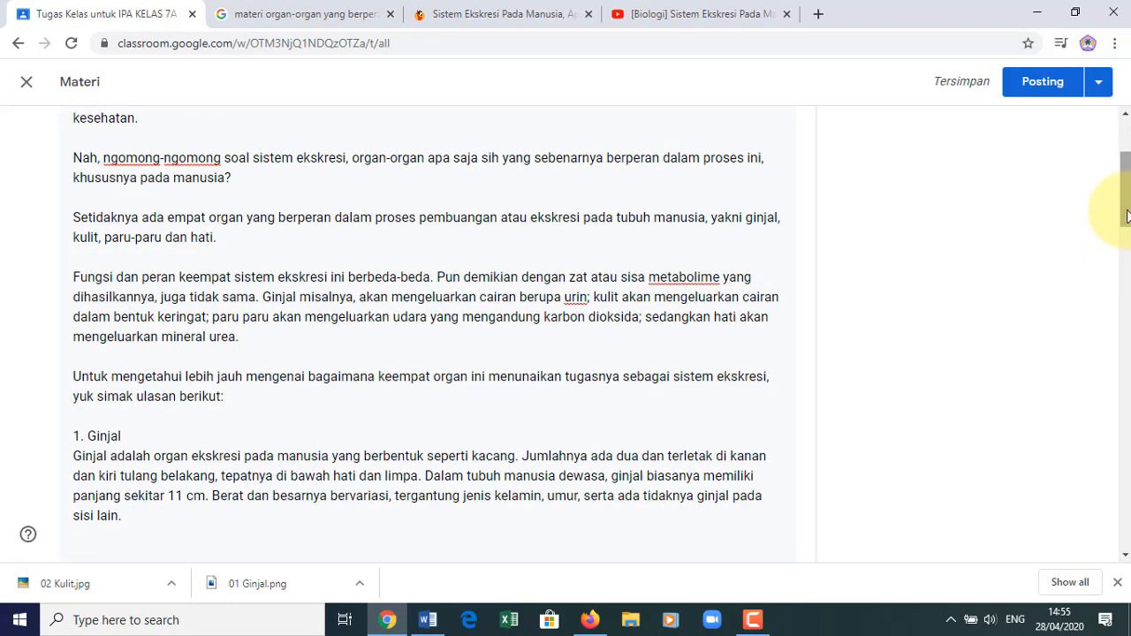
left_click_drag(1127, 217, 1126, 188)
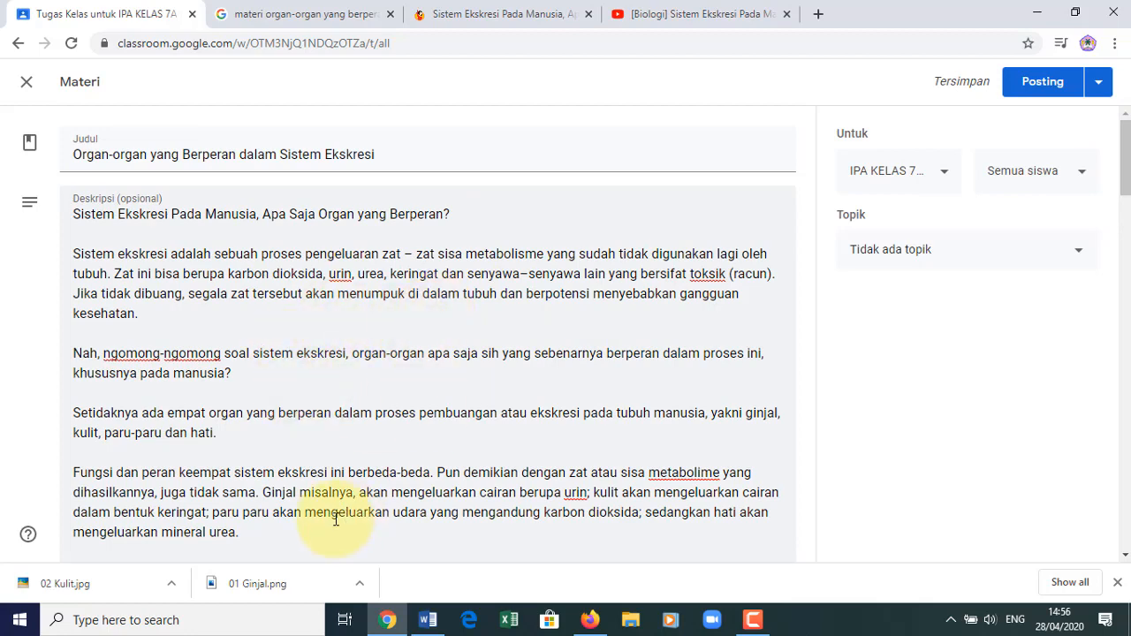
left_click_drag(348, 395, 359, 345)
left_click(359, 348)
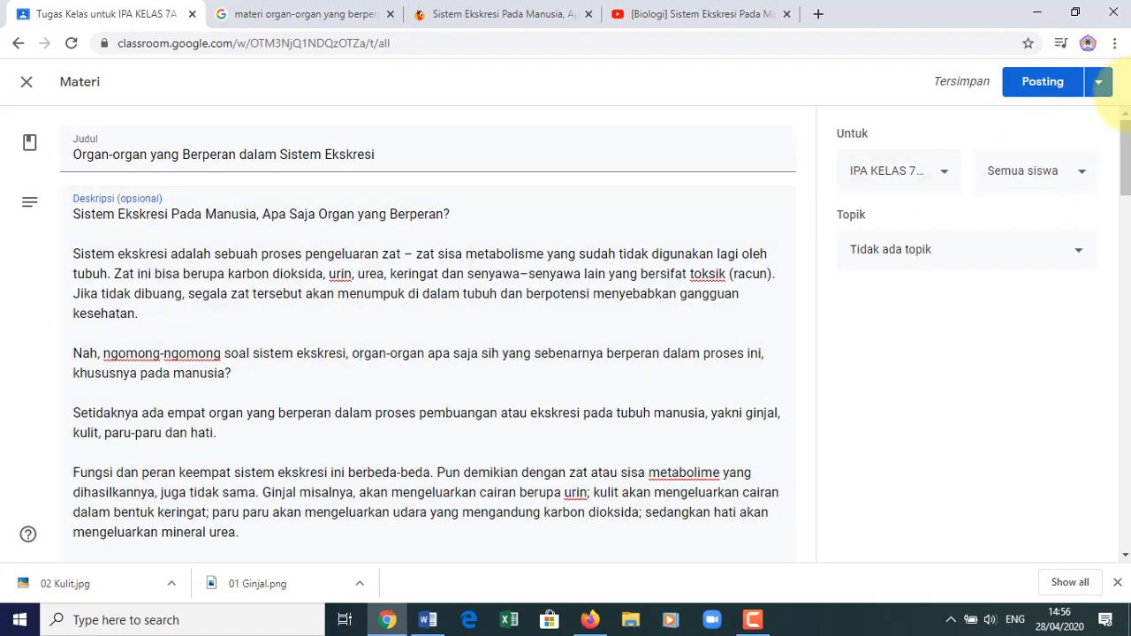
left_click_drag(1129, 149, 1117, 484)
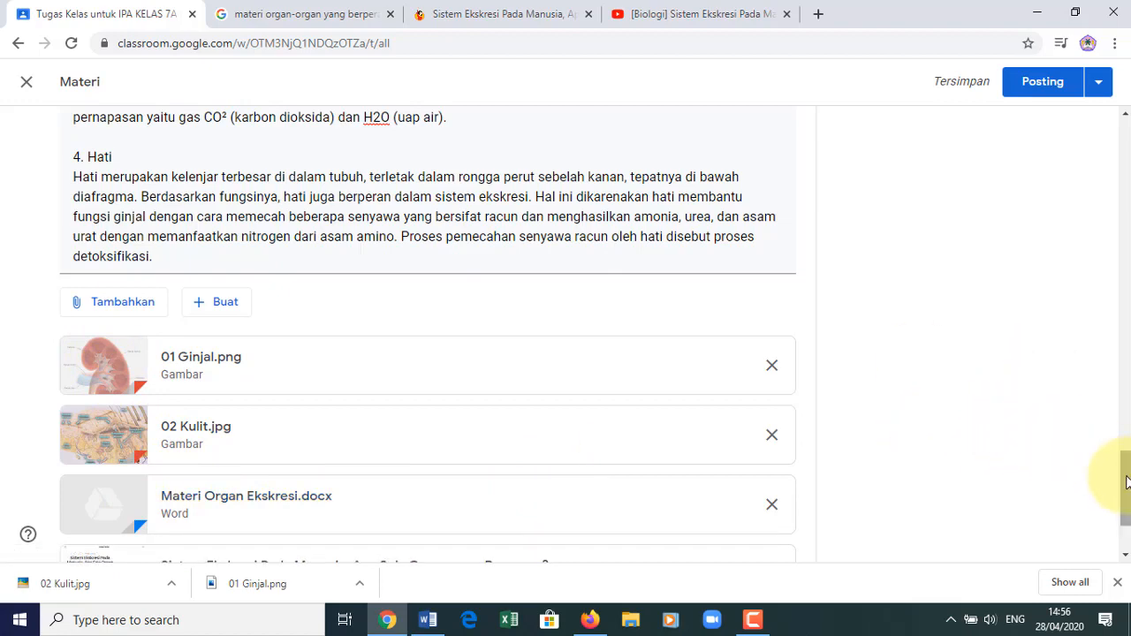
left_click_drag(1127, 482, 1127, 504)
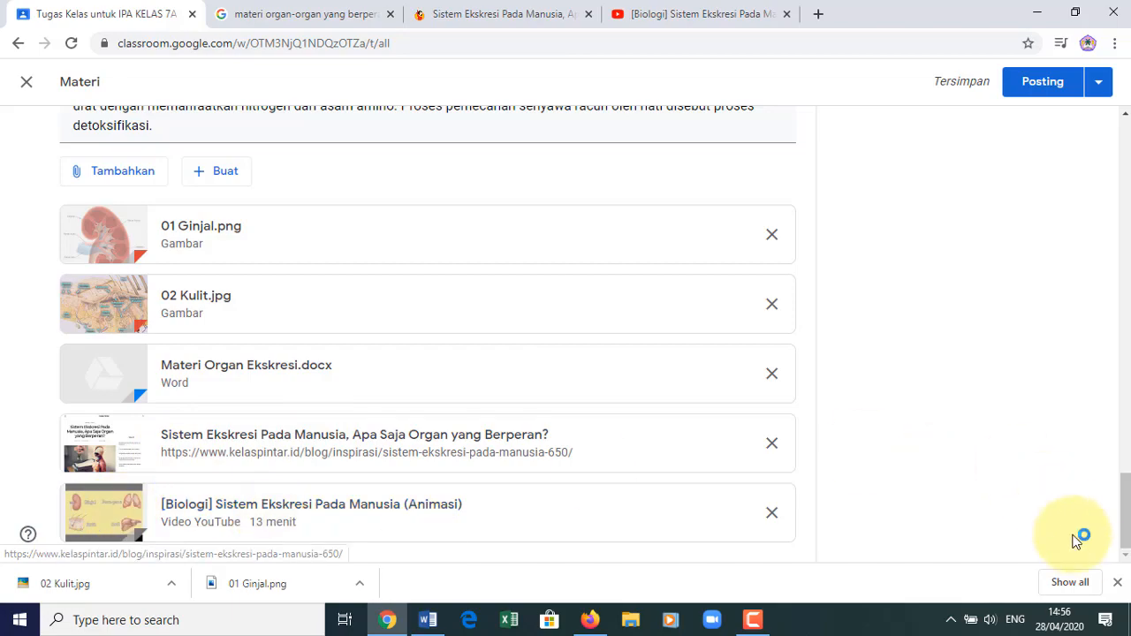
left_click_drag(1126, 530, 1127, 164)
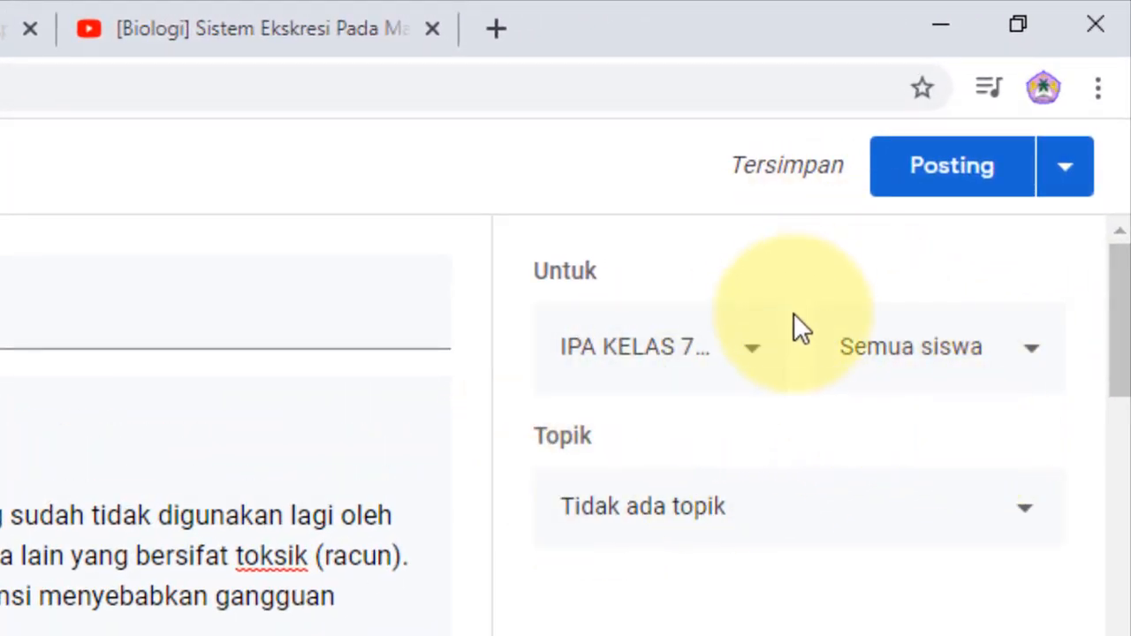
left_click(751, 361)
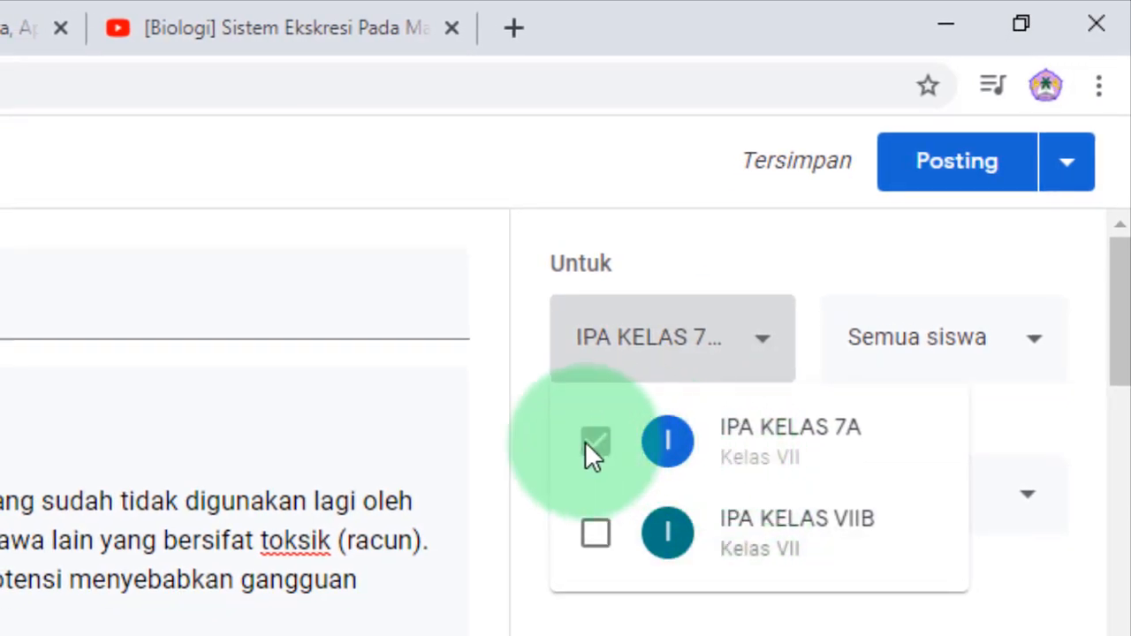
left_click(595, 534)
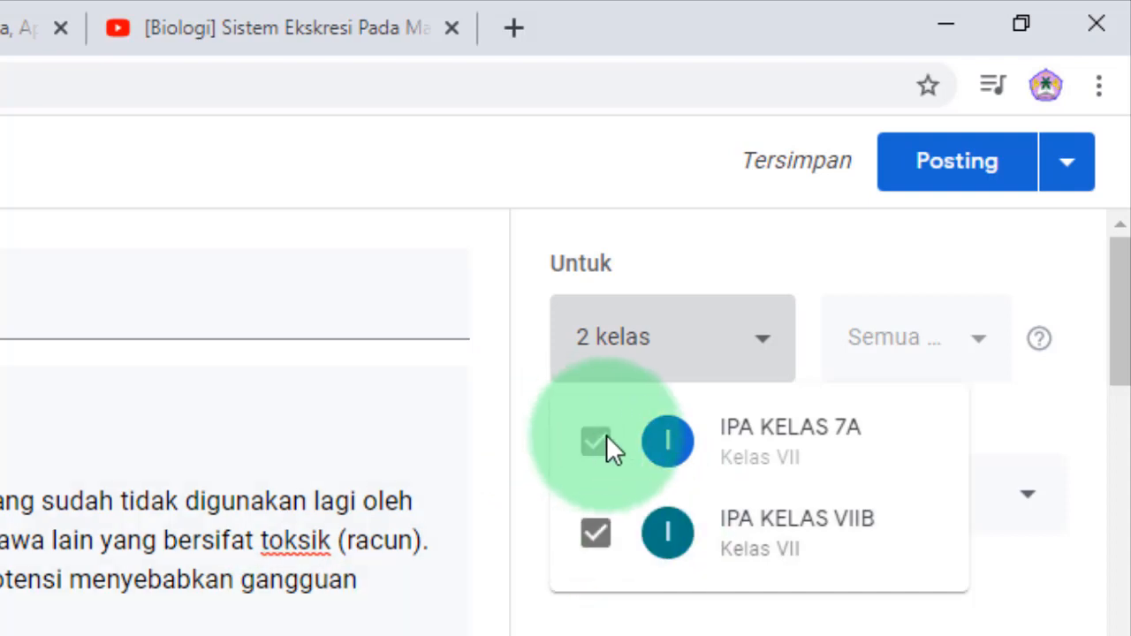
left_click(594, 534)
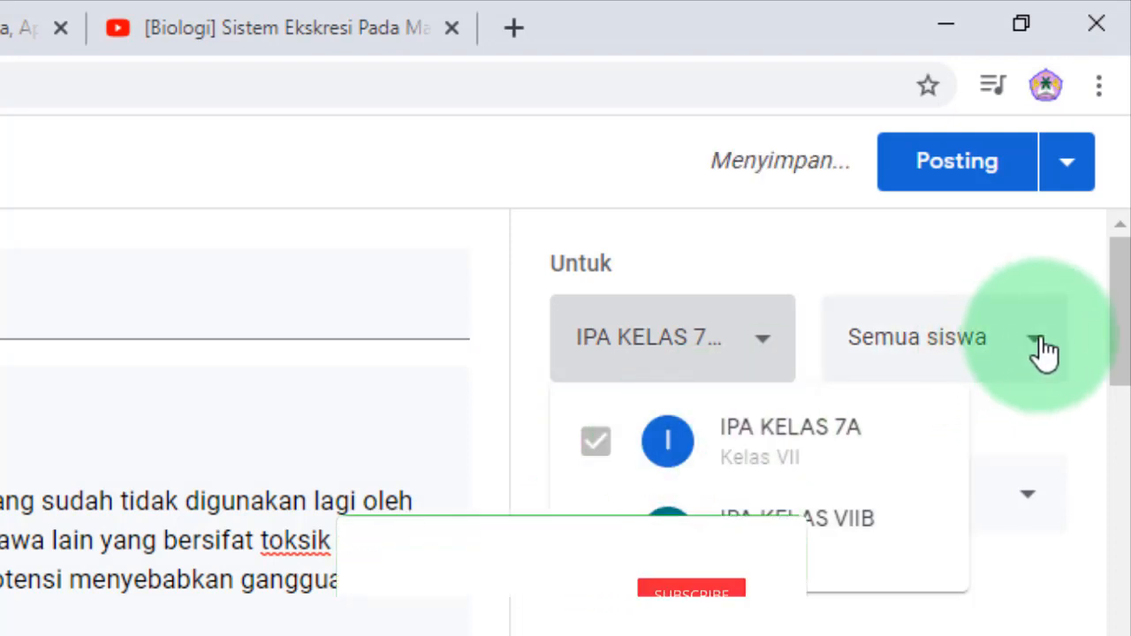
left_click(595, 535)
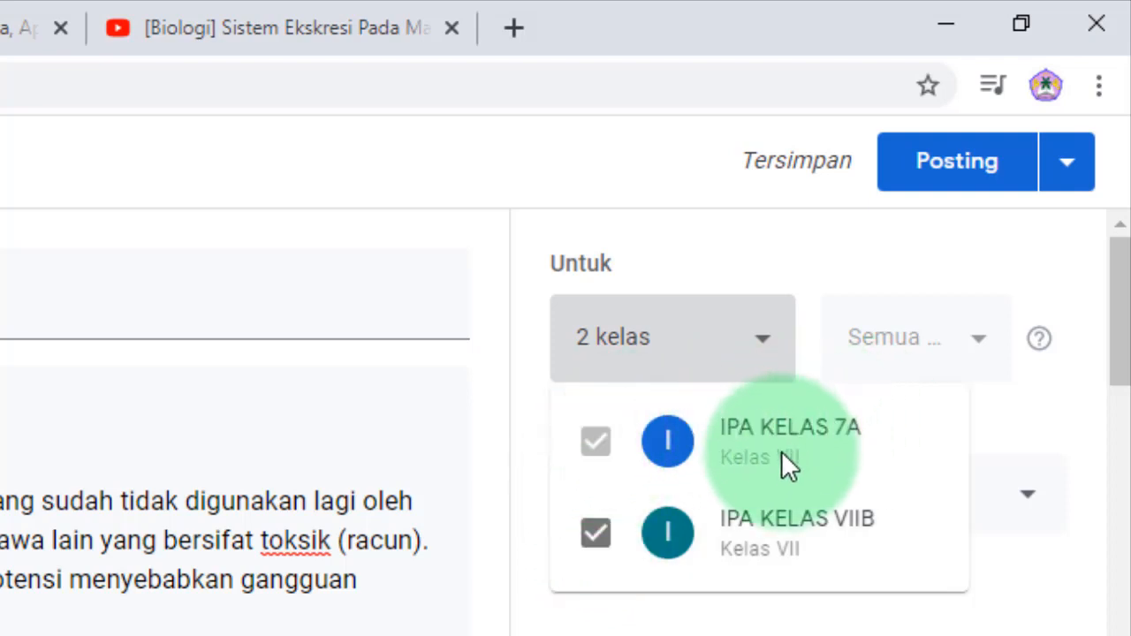
left_click(594, 534)
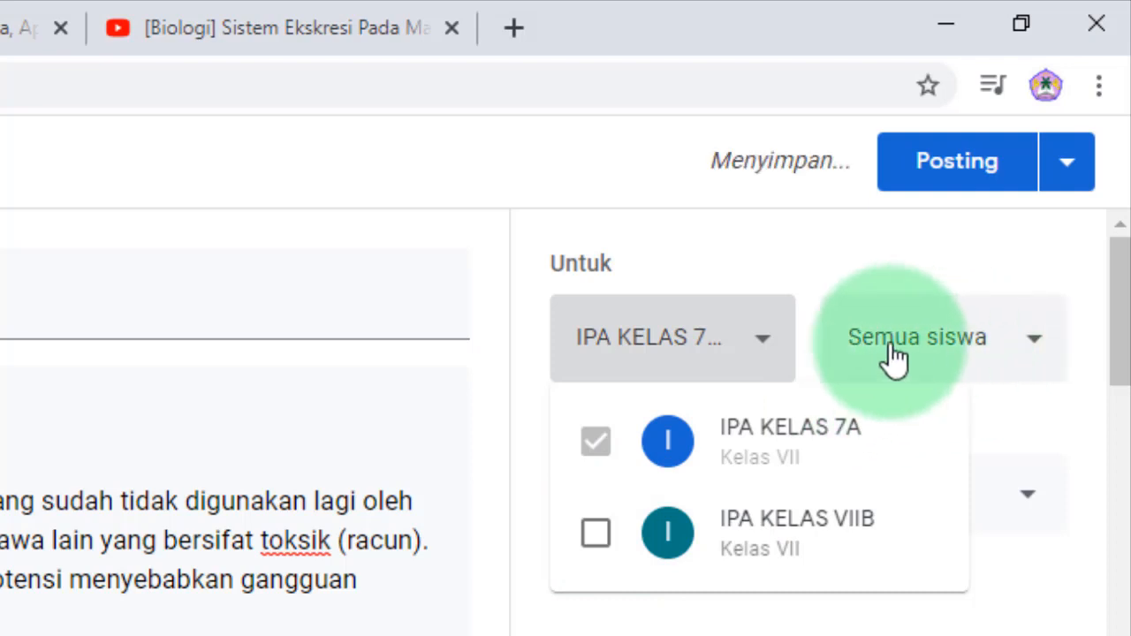
left_click(1038, 353)
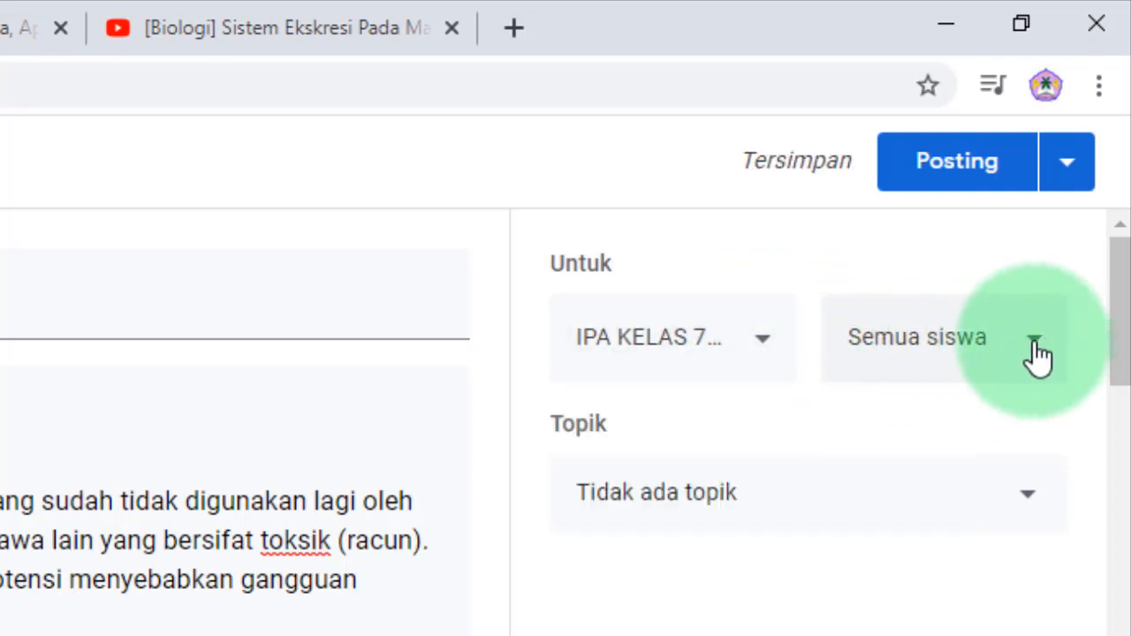
left_click(1037, 352)
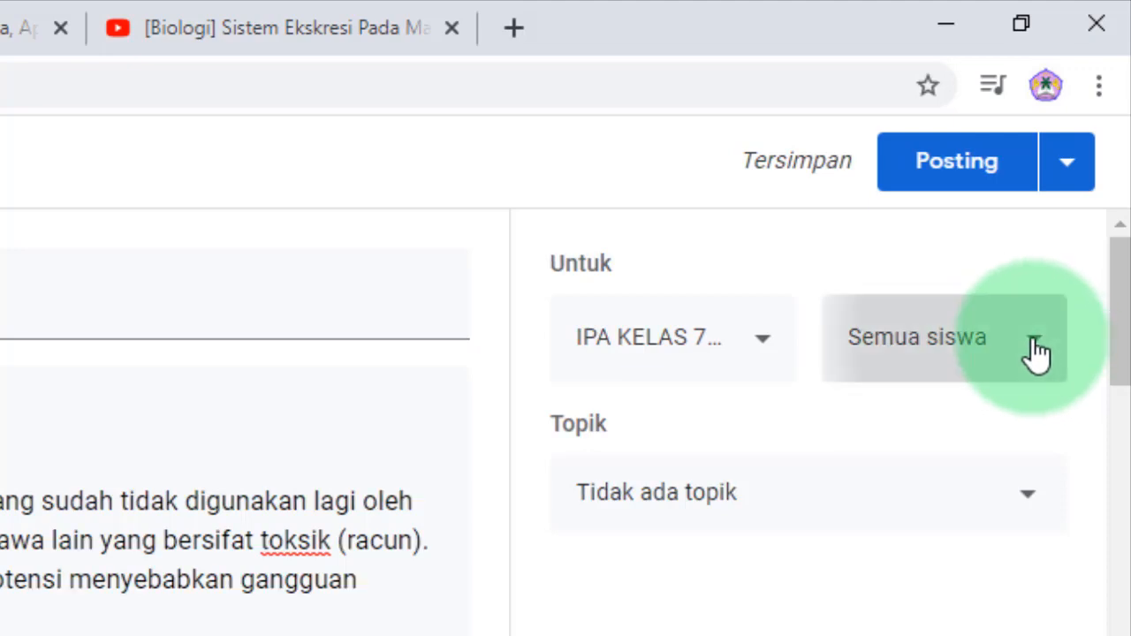
left_click(1040, 347)
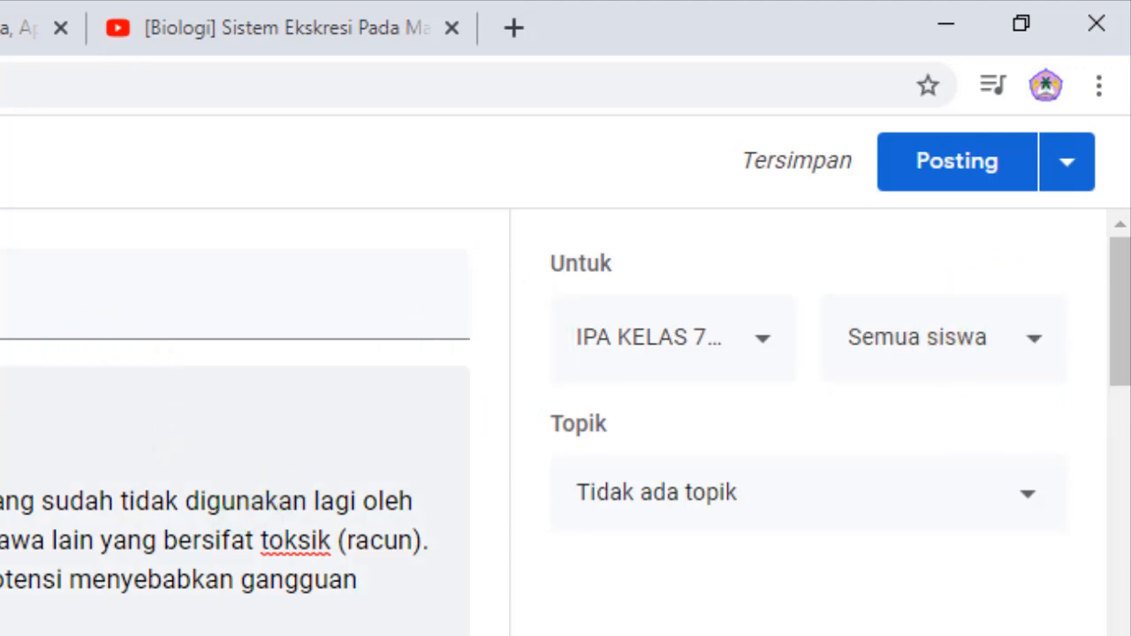
left_click(1038, 349)
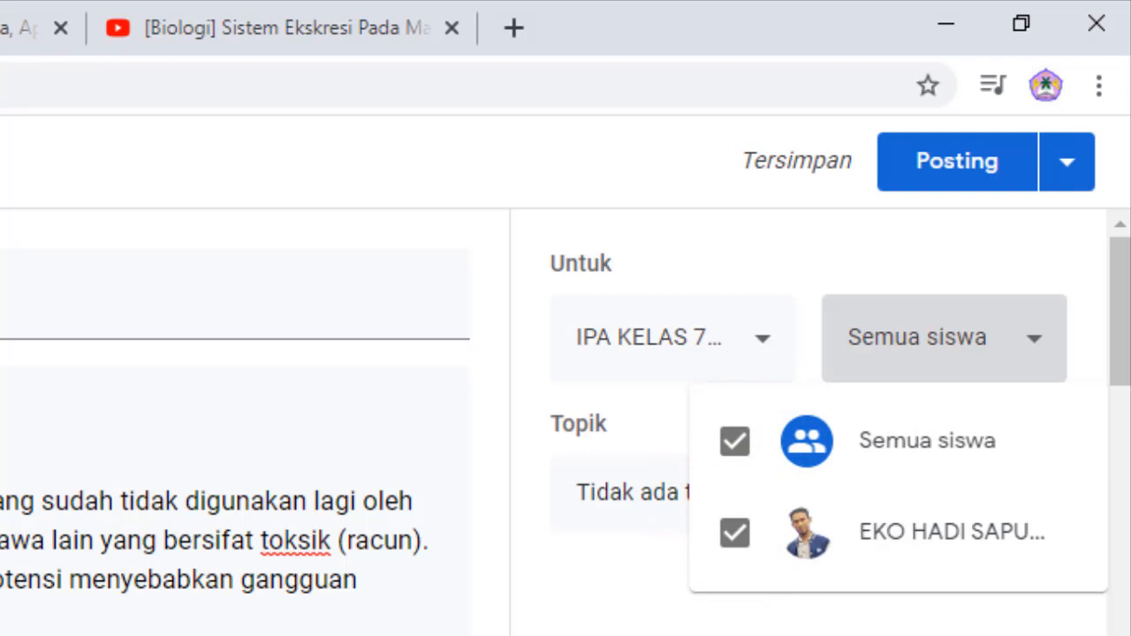
left_click(740, 449)
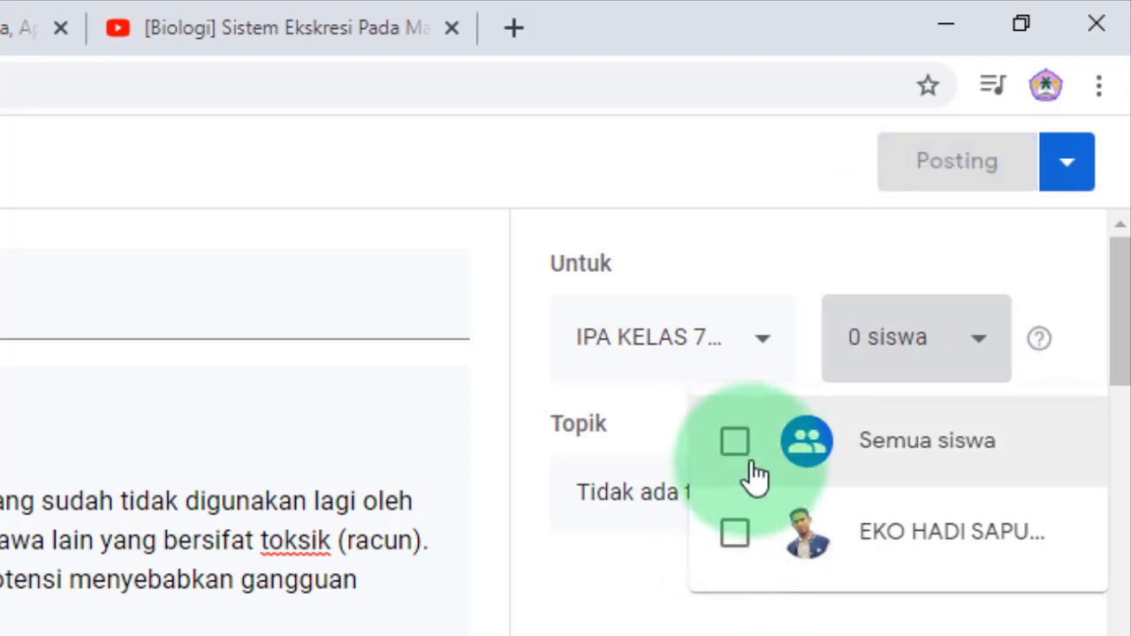
left_click(738, 543)
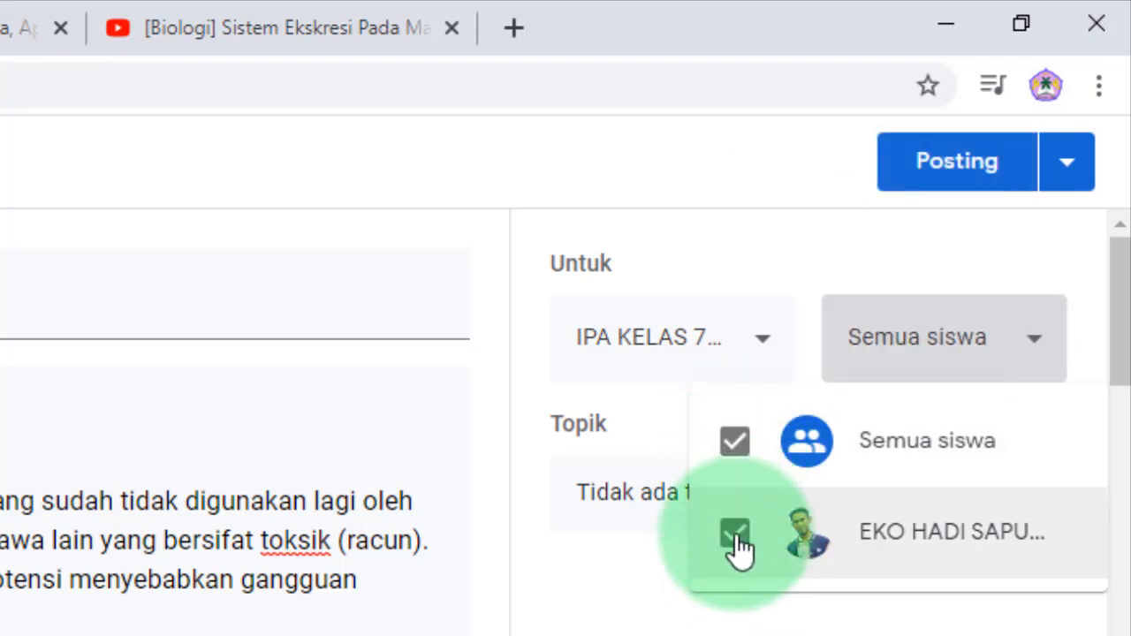
left_click(738, 543)
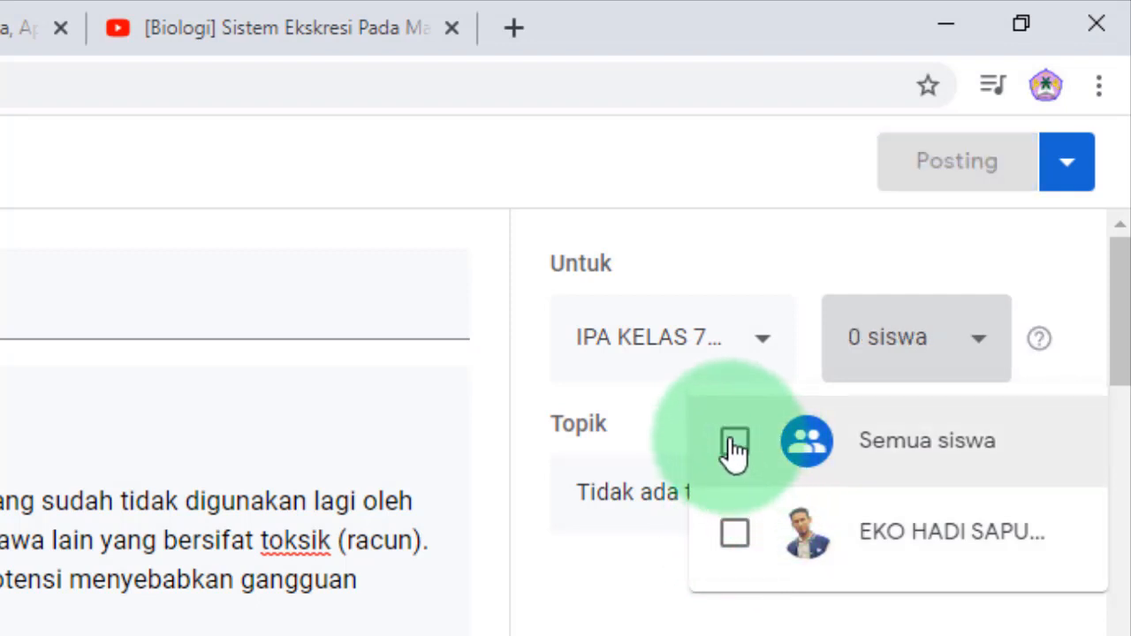
left_click(735, 449)
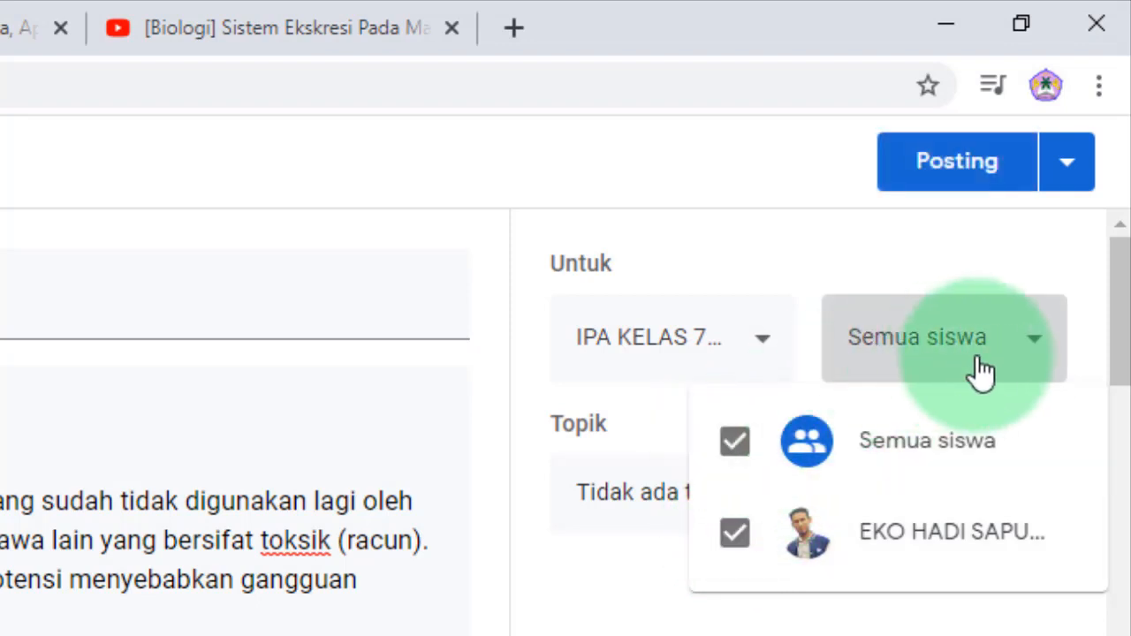
left_click(941, 251)
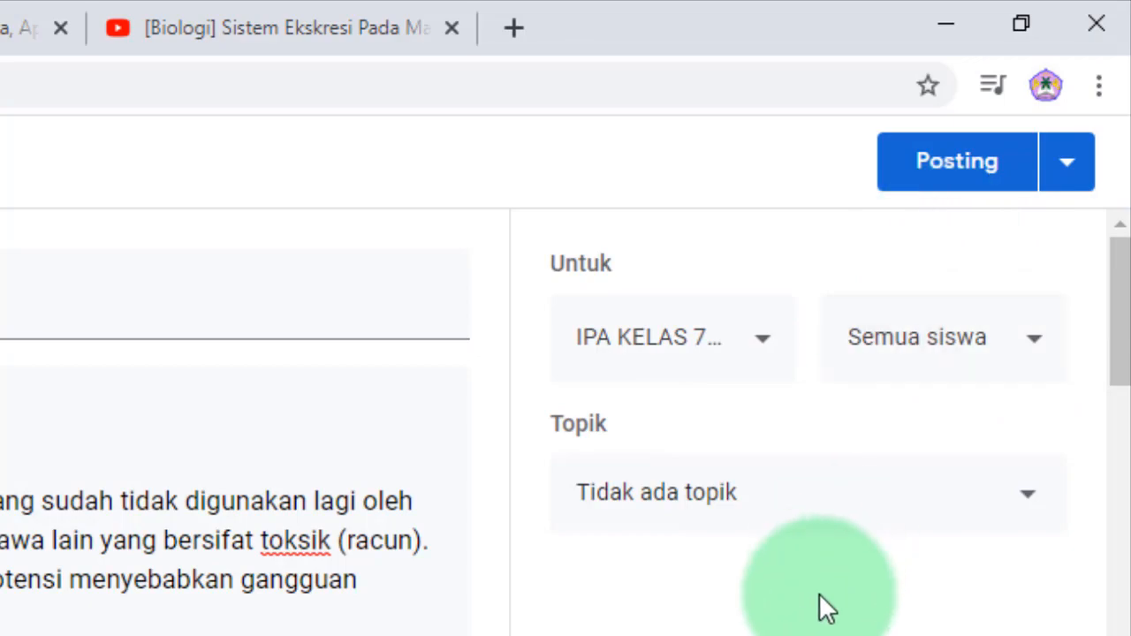
- Choose 'BAB 1. Sistem Reproduksi pada Manusia' from the Topik dropdown for the Materi
left_click(1032, 512)
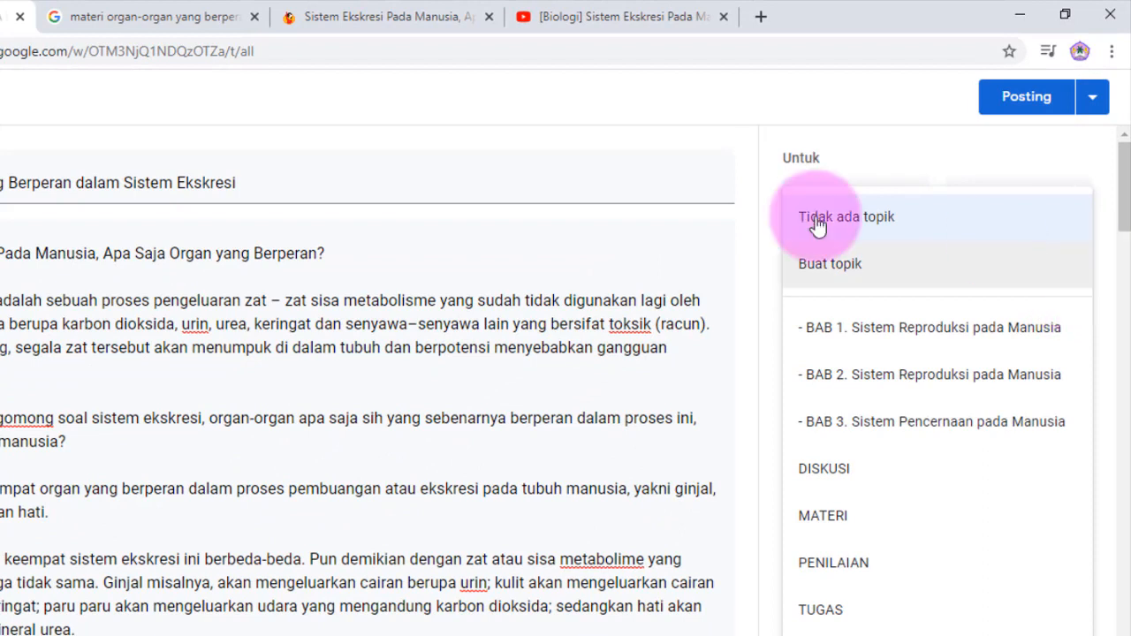
left_click(664, 94)
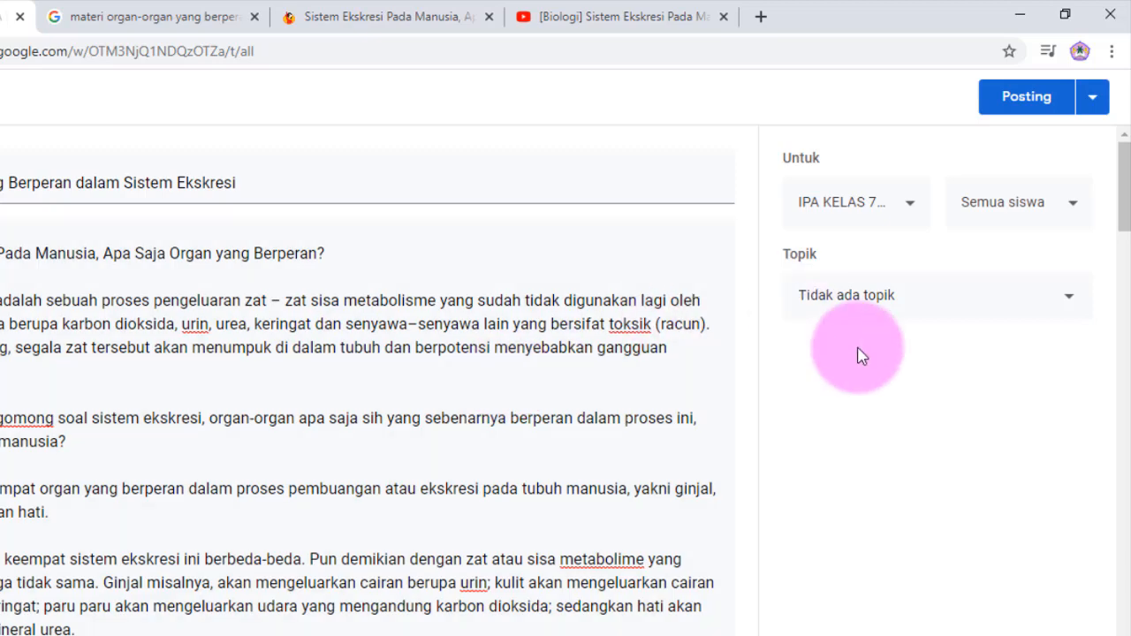
left_click(1070, 301)
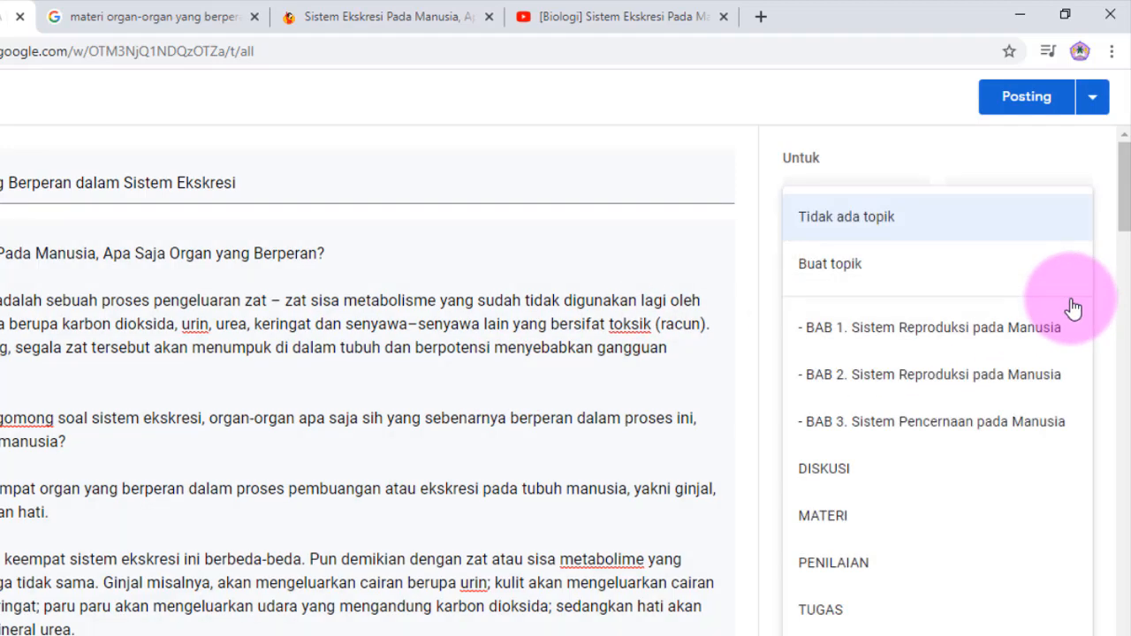
left_click(860, 339)
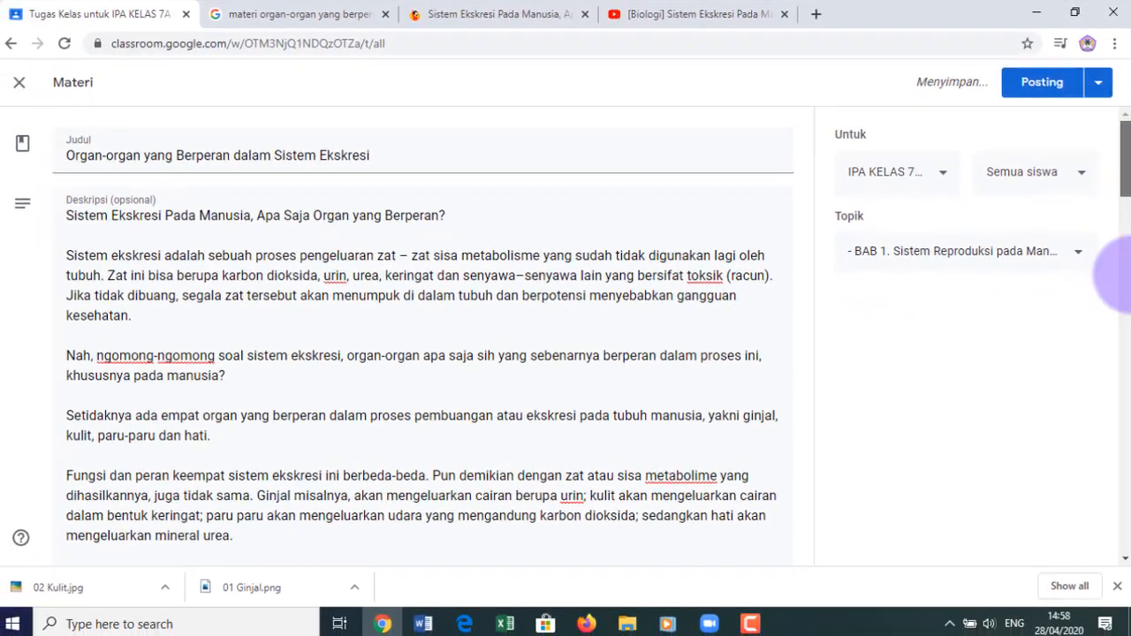
left_click_drag(1127, 274, 1126, 115)
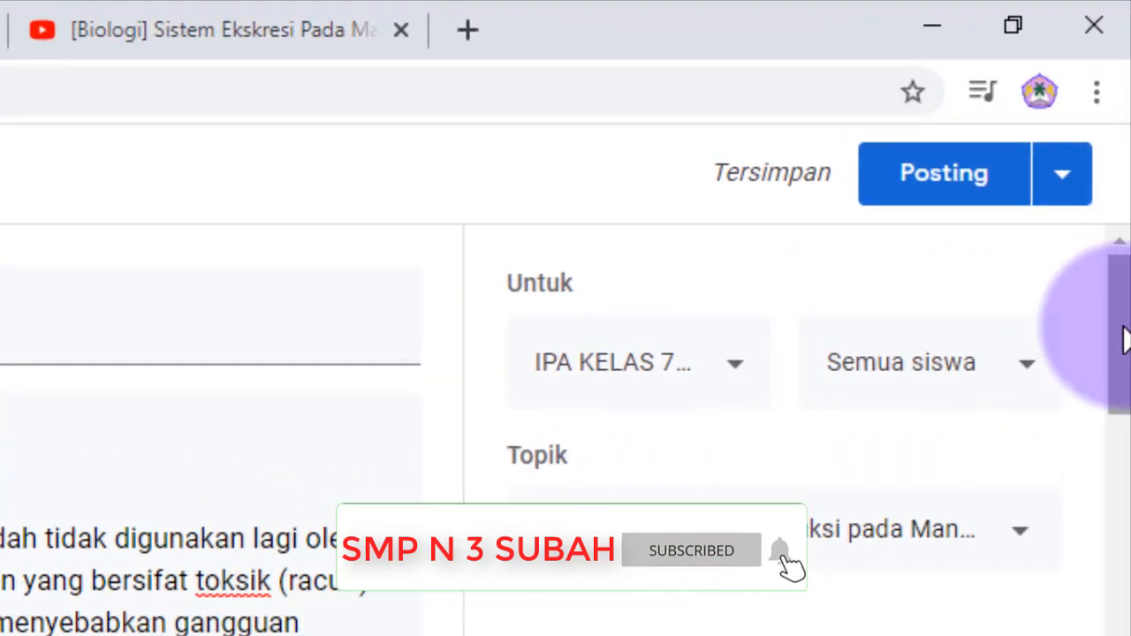
left_click(5, 274)
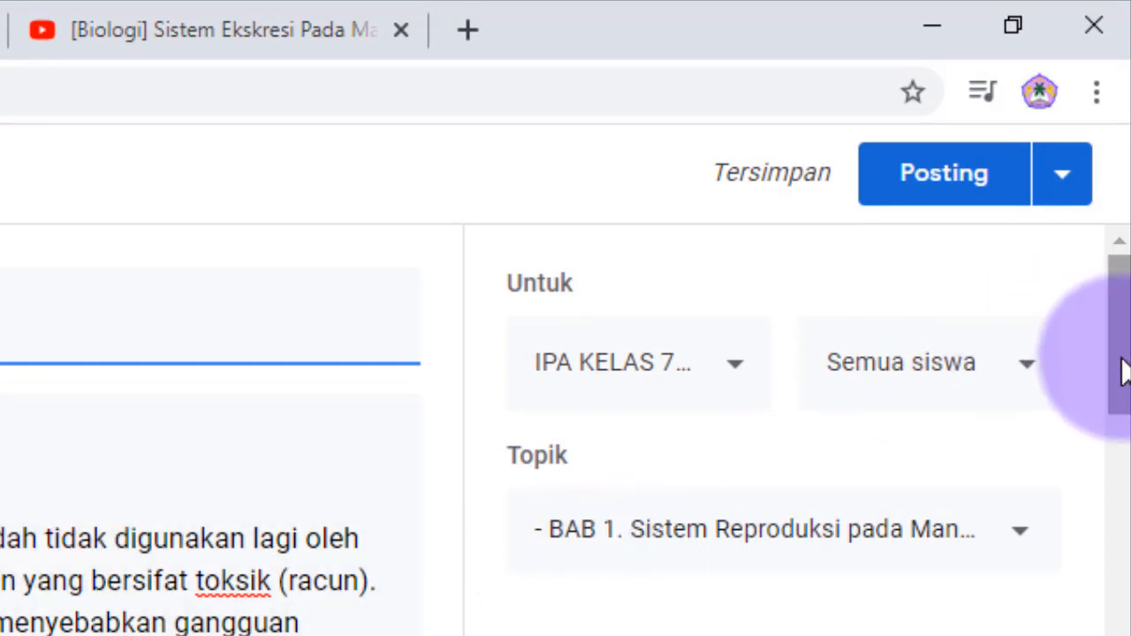
- Try scheduling the Materi for 30 Apr 2020 at 08.00, then cancel the schedule
left_click(1061, 184)
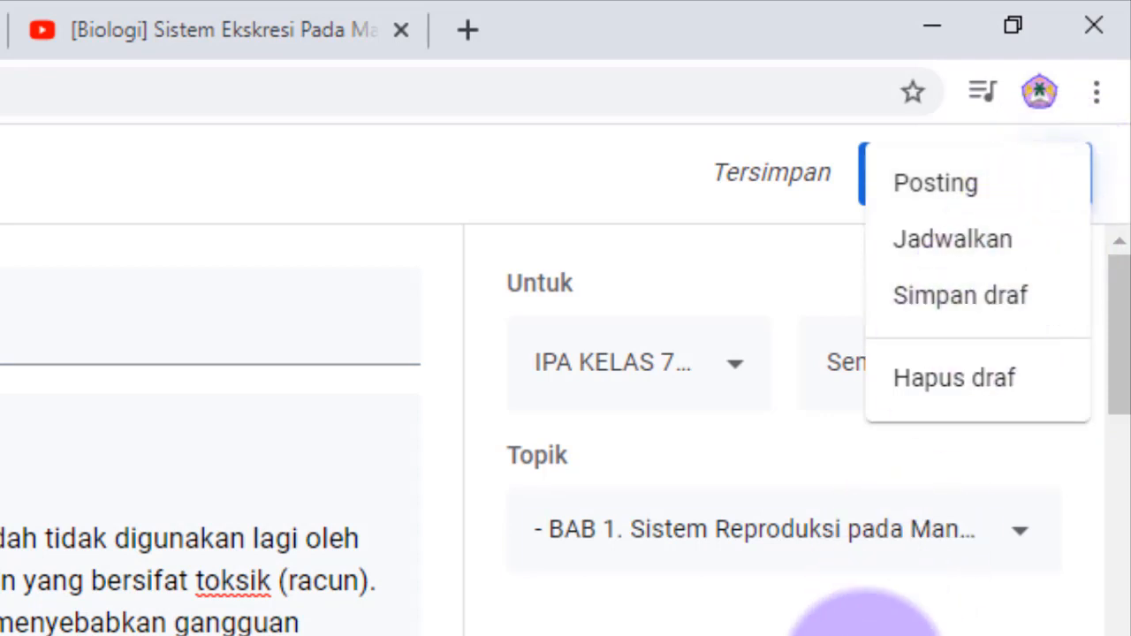
left_click(857, 635)
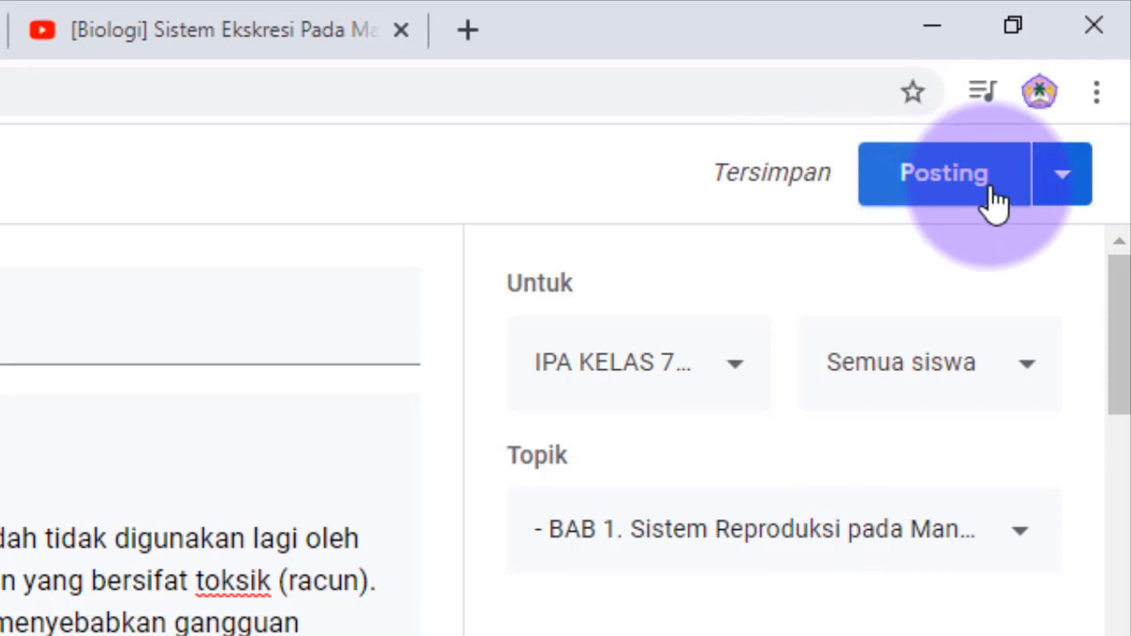
left_click(1071, 199)
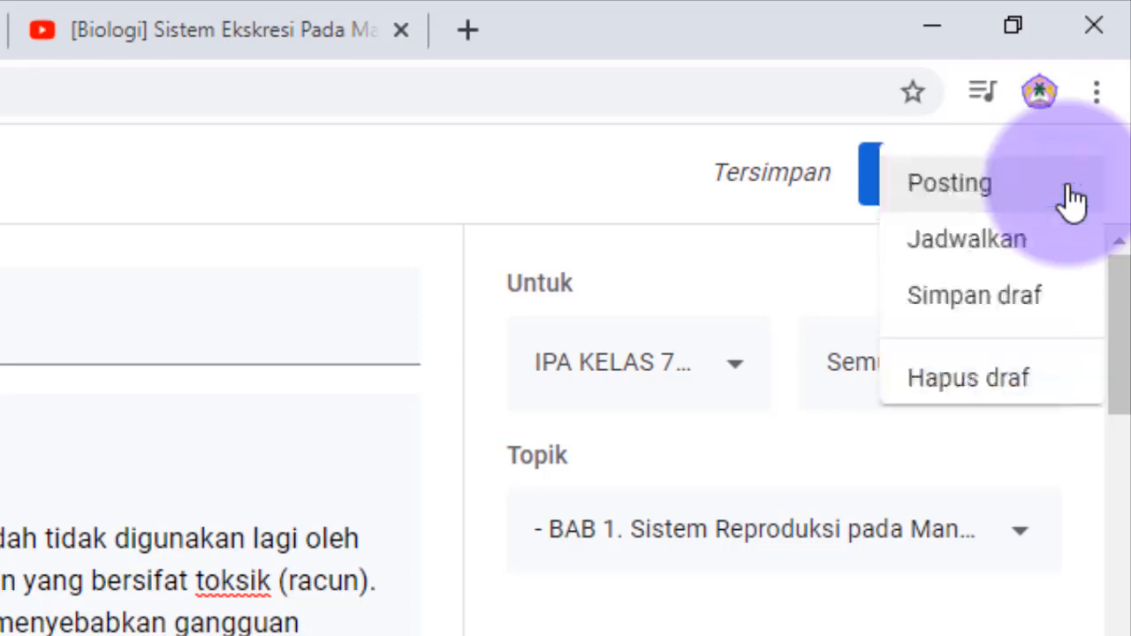
left_click(983, 248)
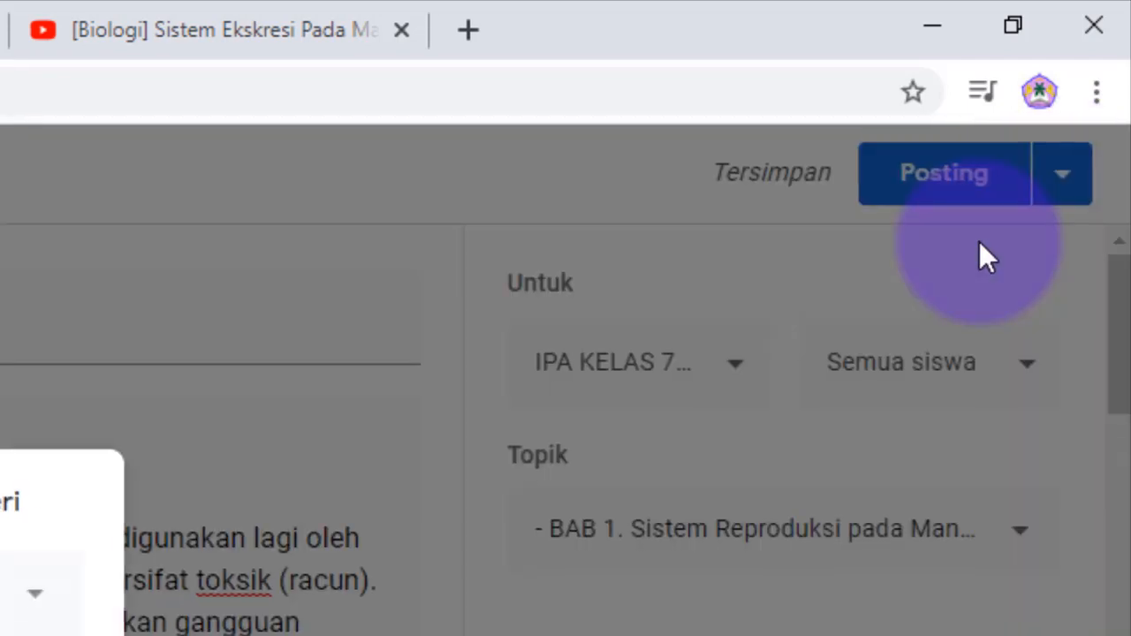
left_click(406, 398)
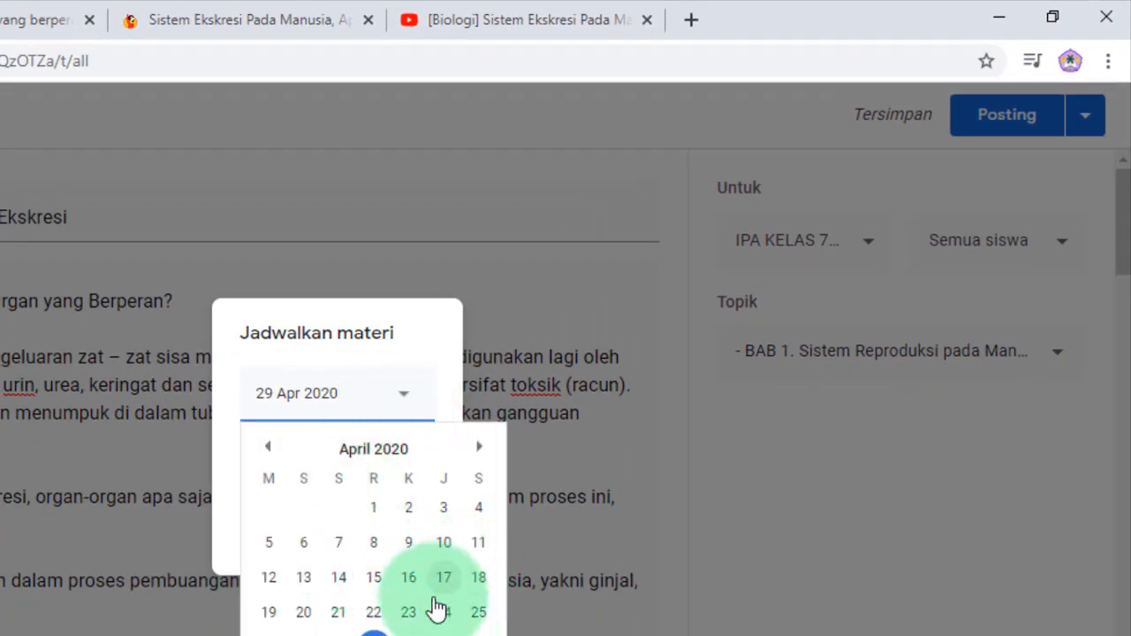
left_click(467, 601)
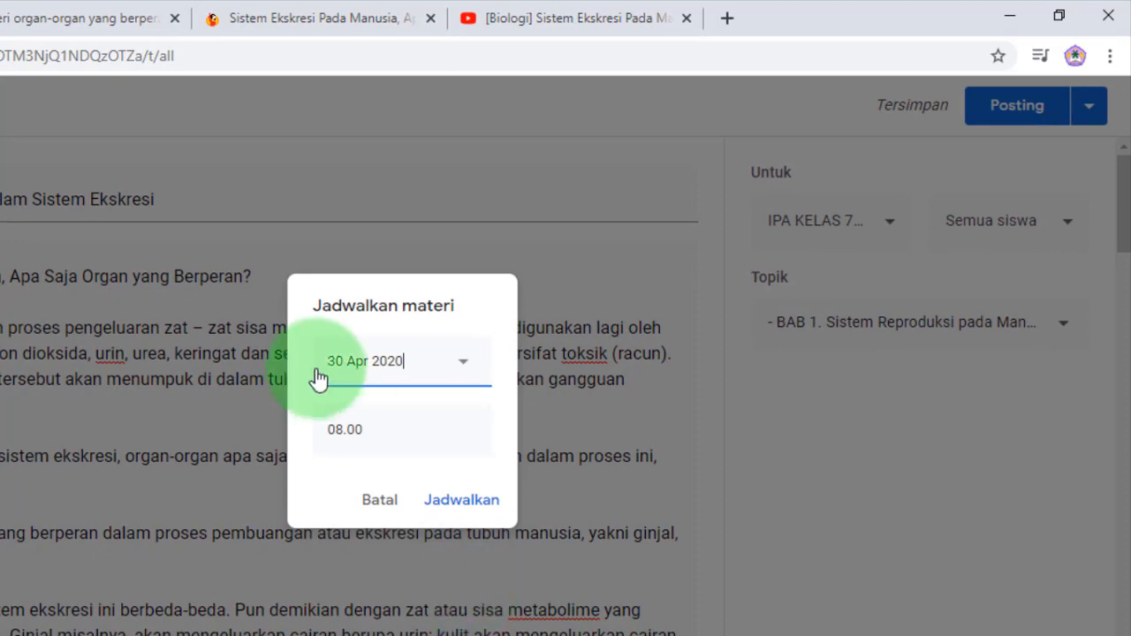
left_click(337, 433)
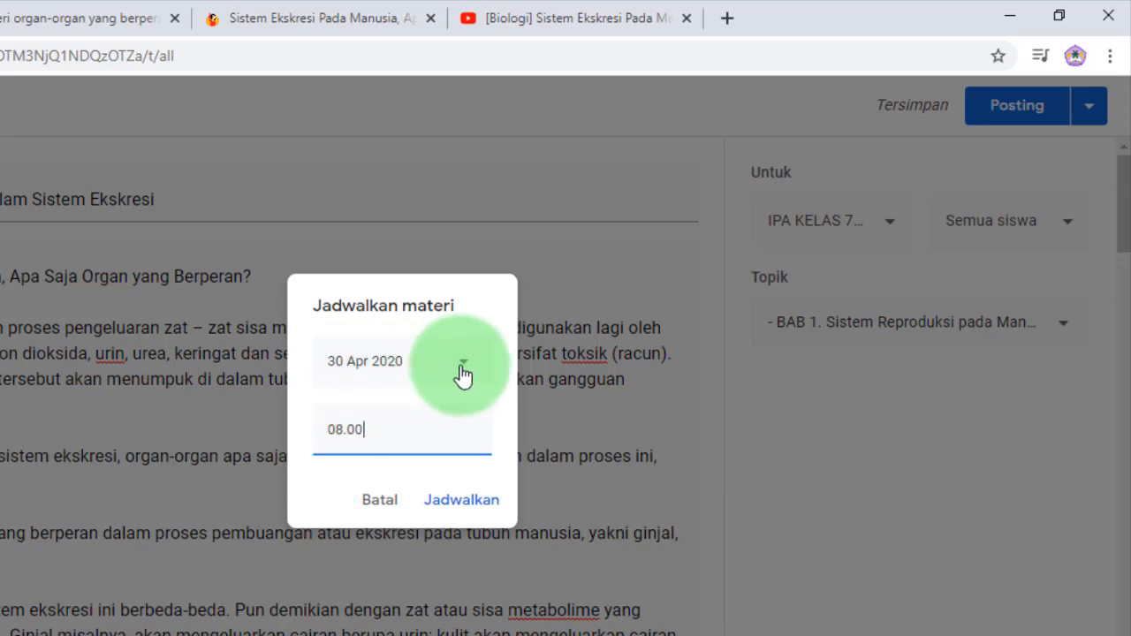
left_click(378, 504)
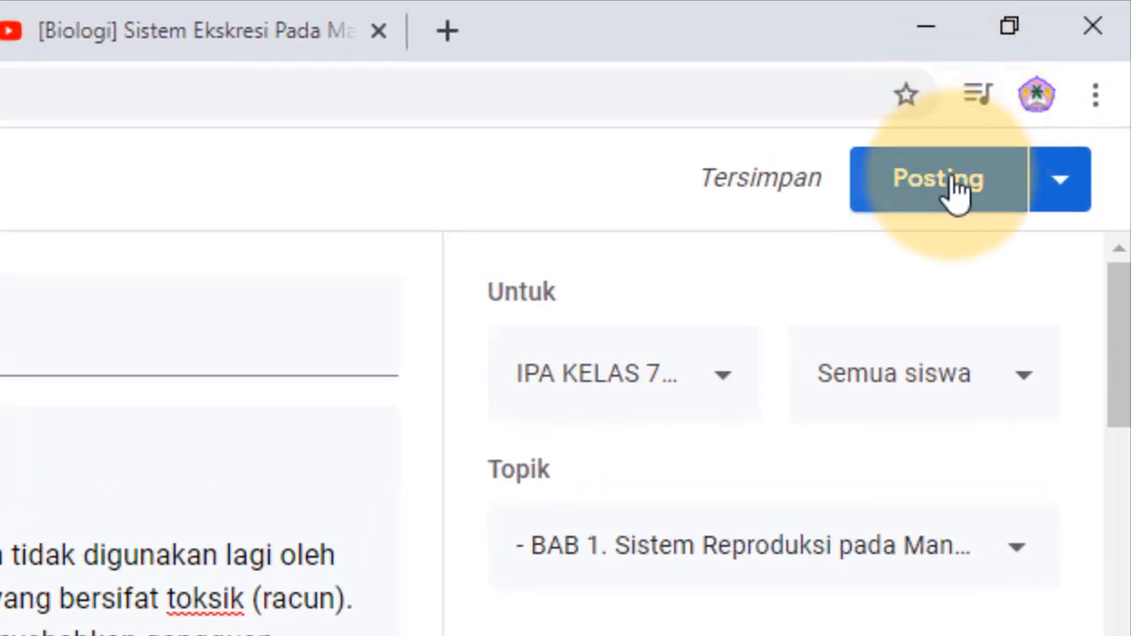
- Publish the Materi to the class immediately with Posting
left_click(1065, 196)
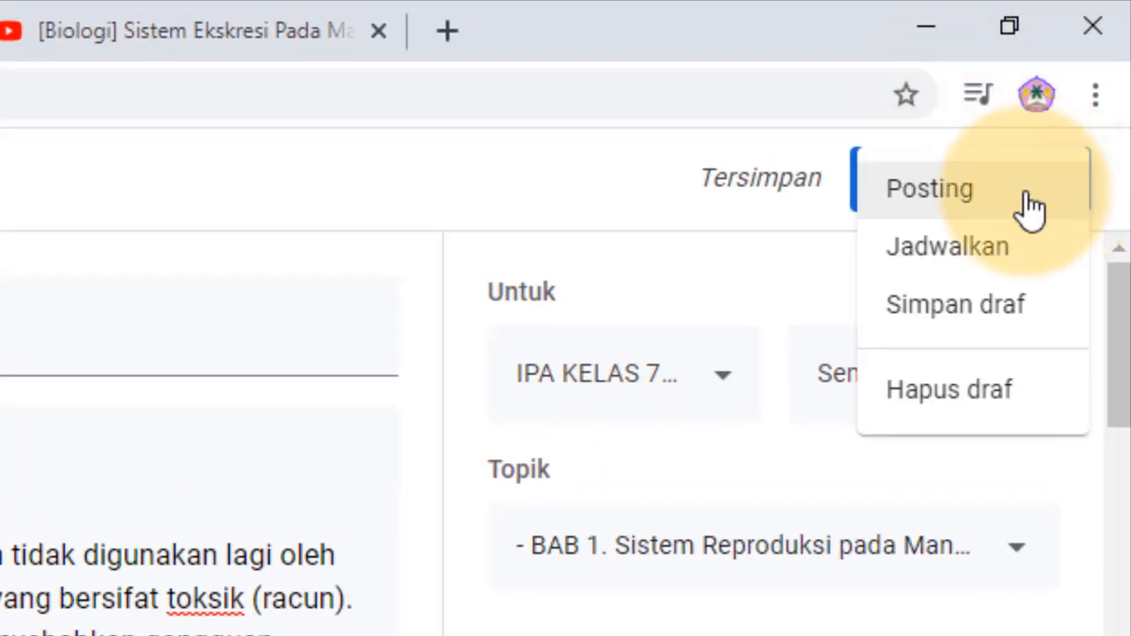
left_click(494, 629)
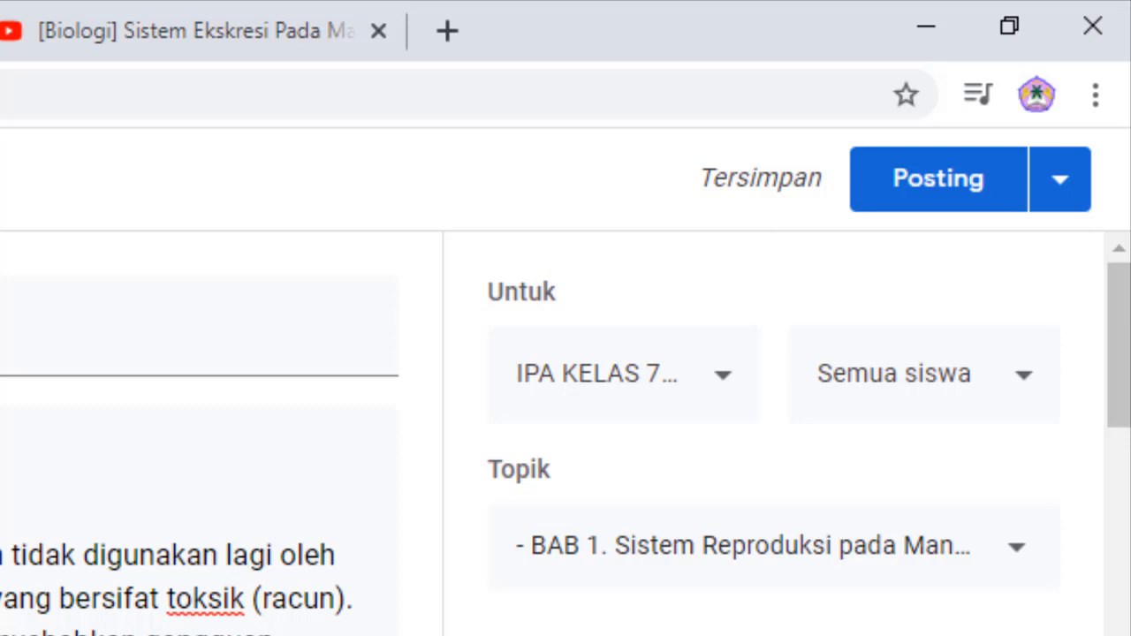
left_click(940, 177)
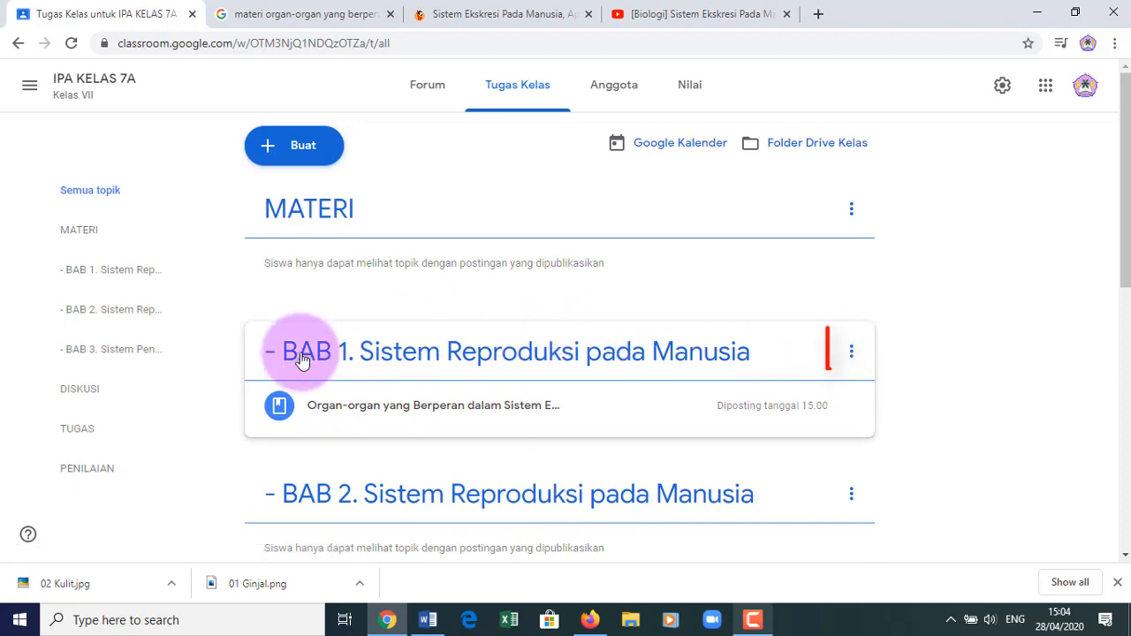
- Rename the BAB 1 topic, replacing 'Reproduksi' with 'Ekskresi' so it reads '- BAB 1. Sistem Ekskresi pada Manusia'
left_click(852, 355)
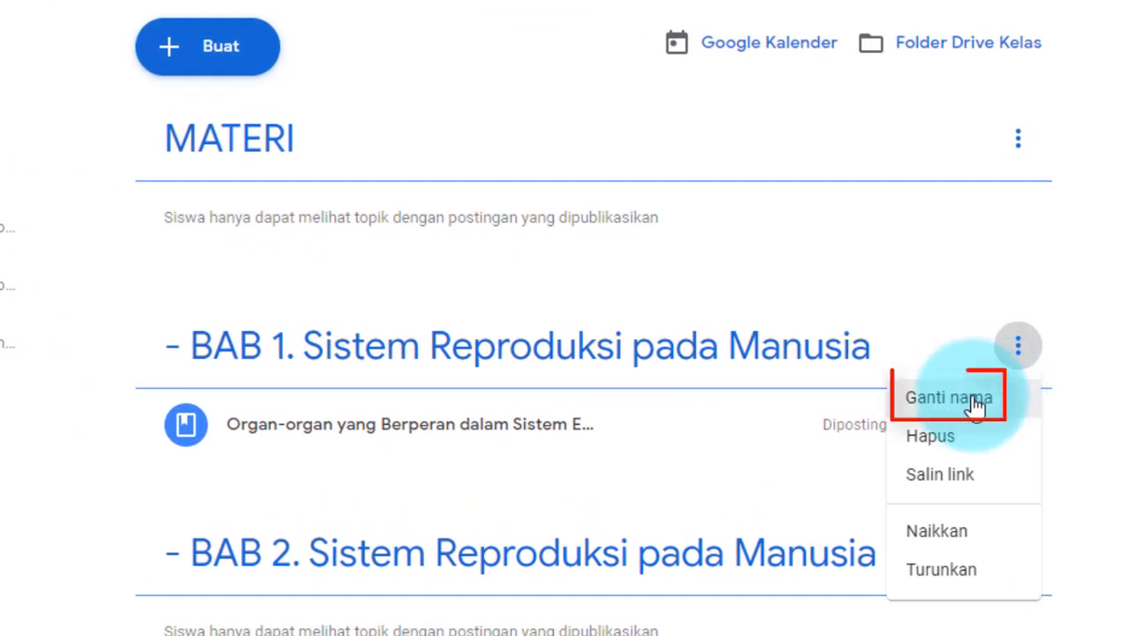
left_click(975, 403)
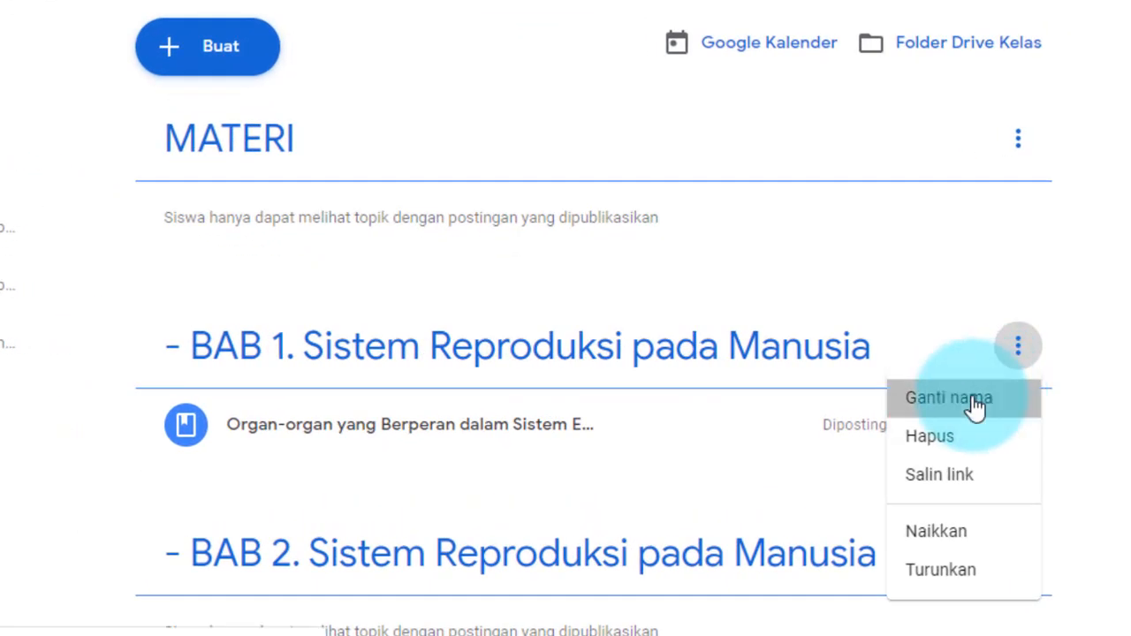
left_click(627, 301)
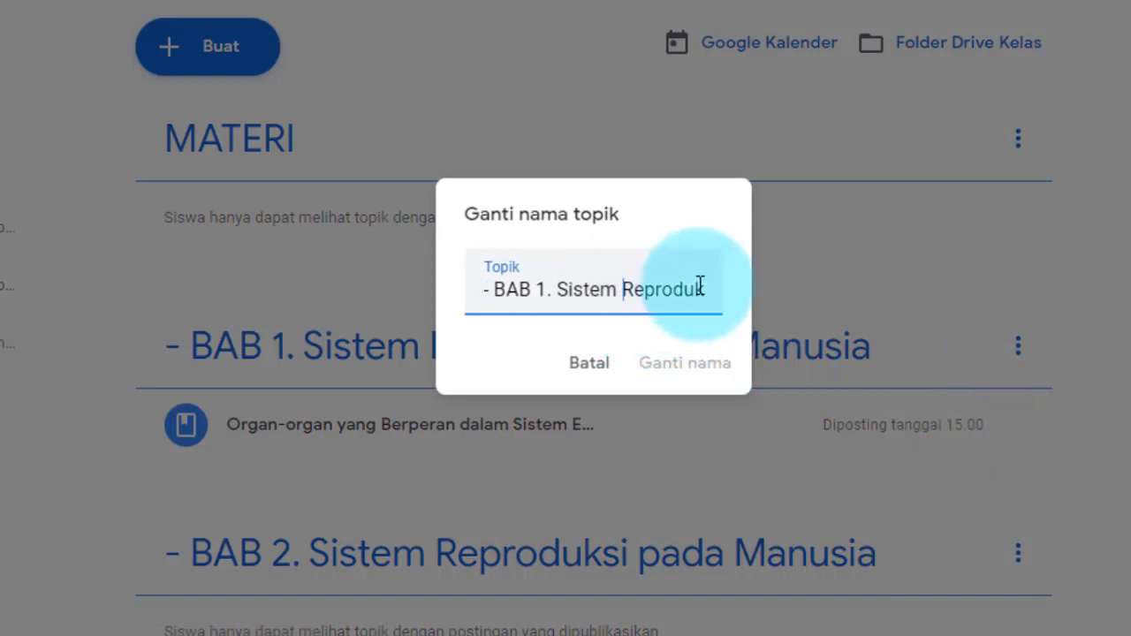
key("Delete")
key("Delete")
key("Delete")
key("Delete")
key("Delete")
key("Delete")
key("Delete")
key("Delete")
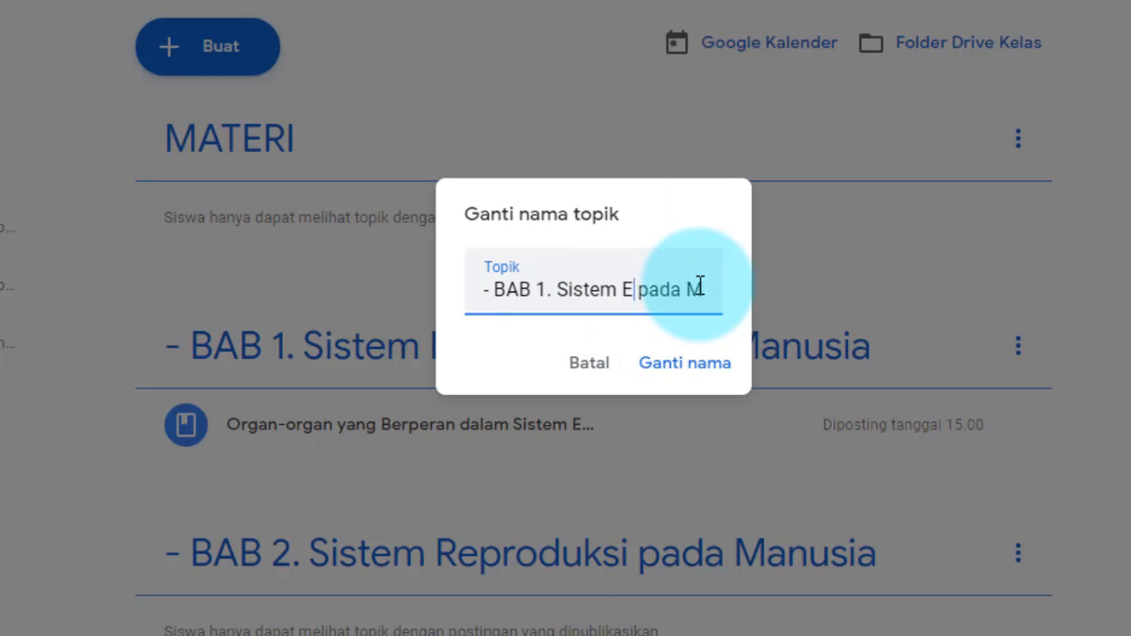
type("Ekskresi")
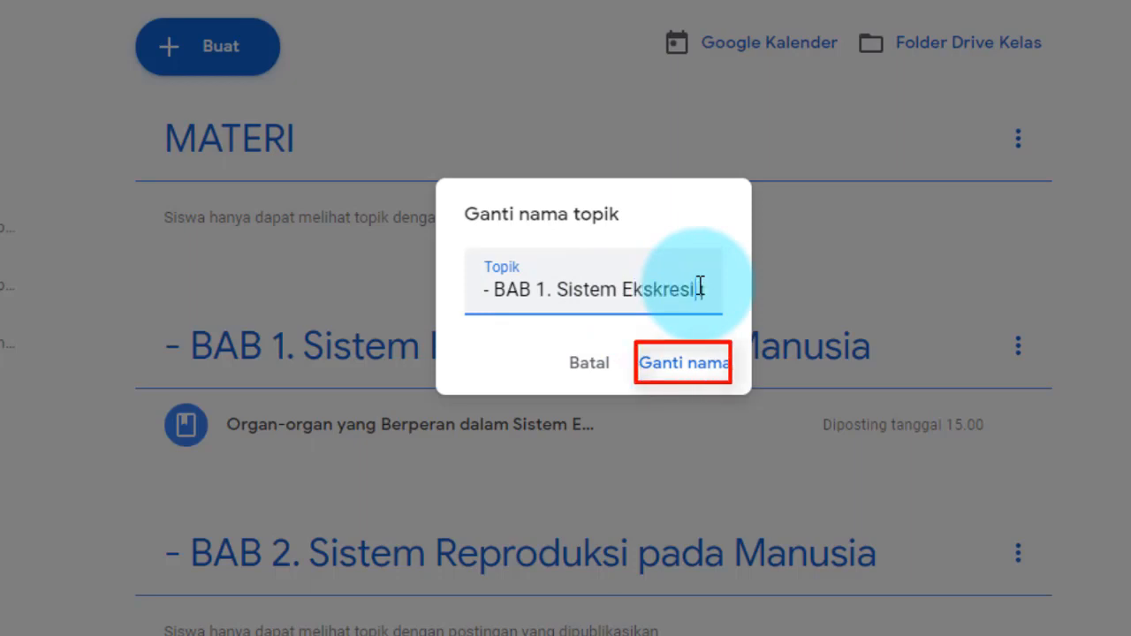
left_click(696, 374)
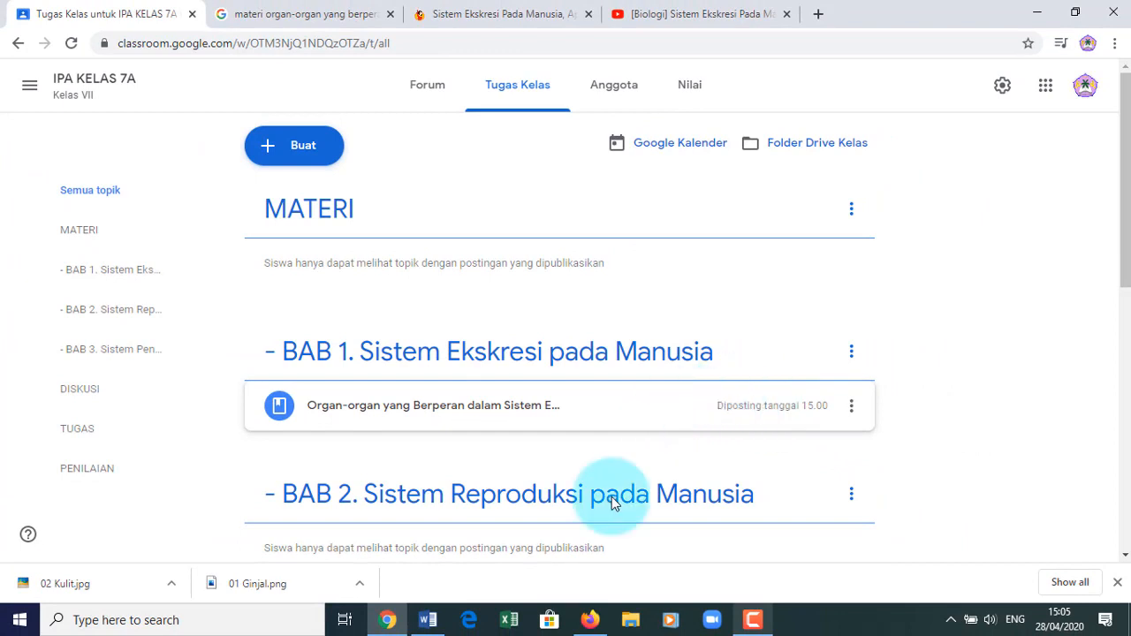
- In Firefox, go to the class's Tugas Kelas page
left_click(590, 621)
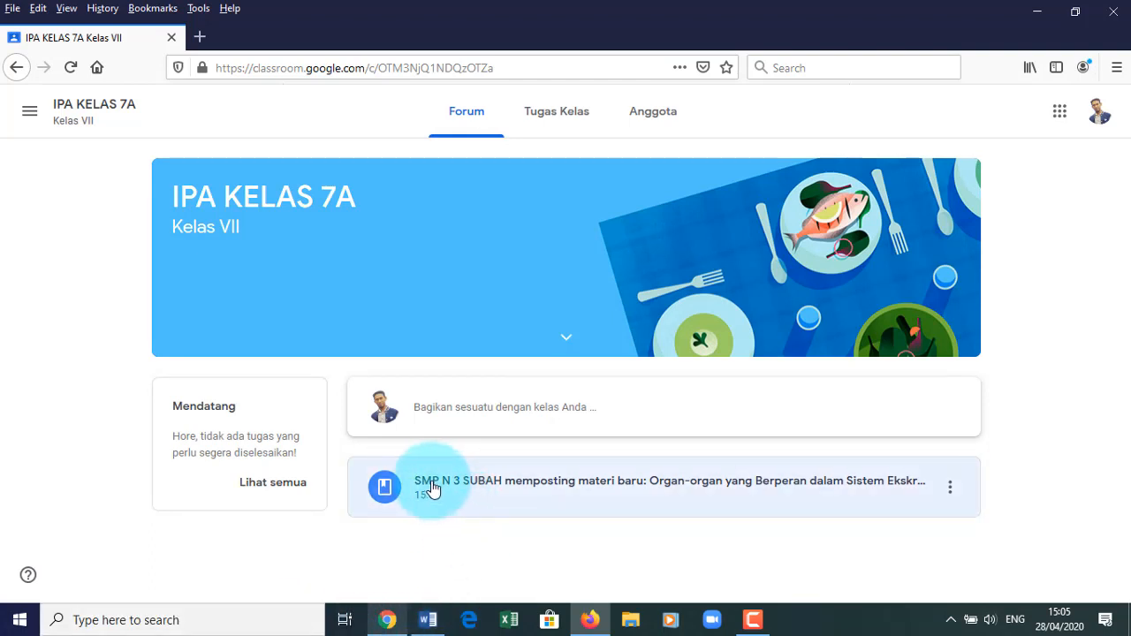
left_click(1099, 108)
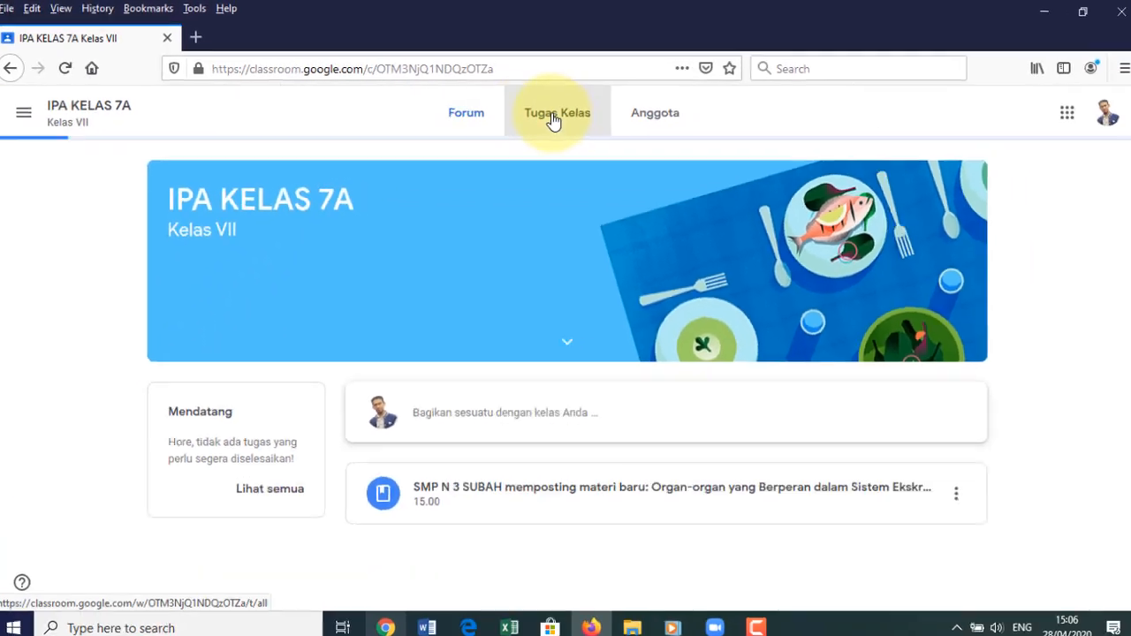
left_click(643, 289)
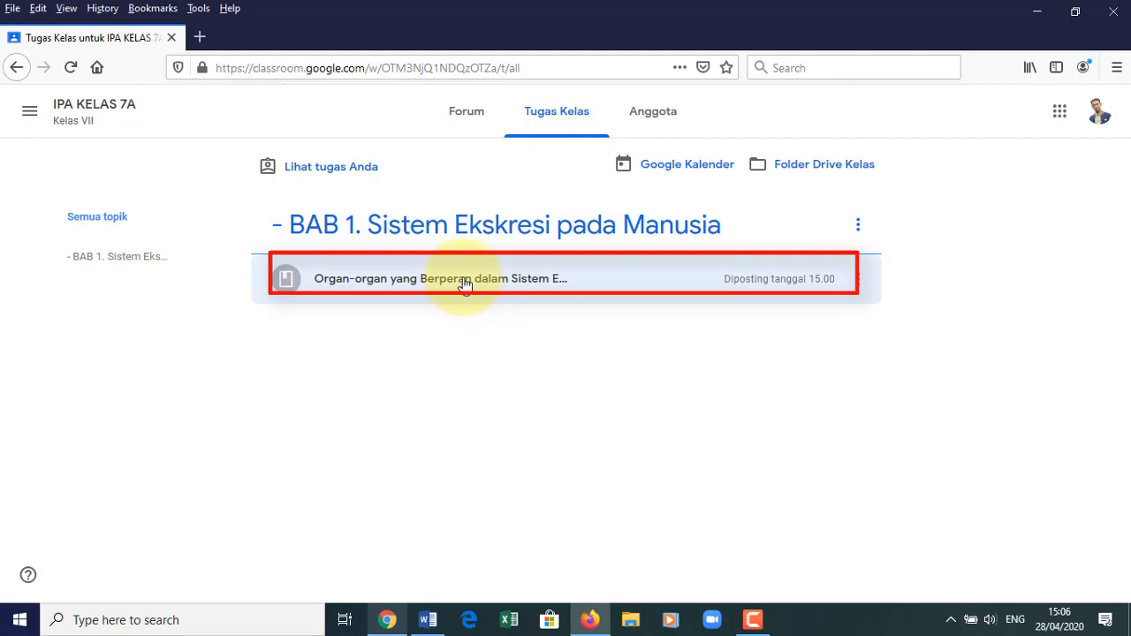
- Expand the posted excretory-system Materi and scroll through its description and attachments
left_click(464, 281)
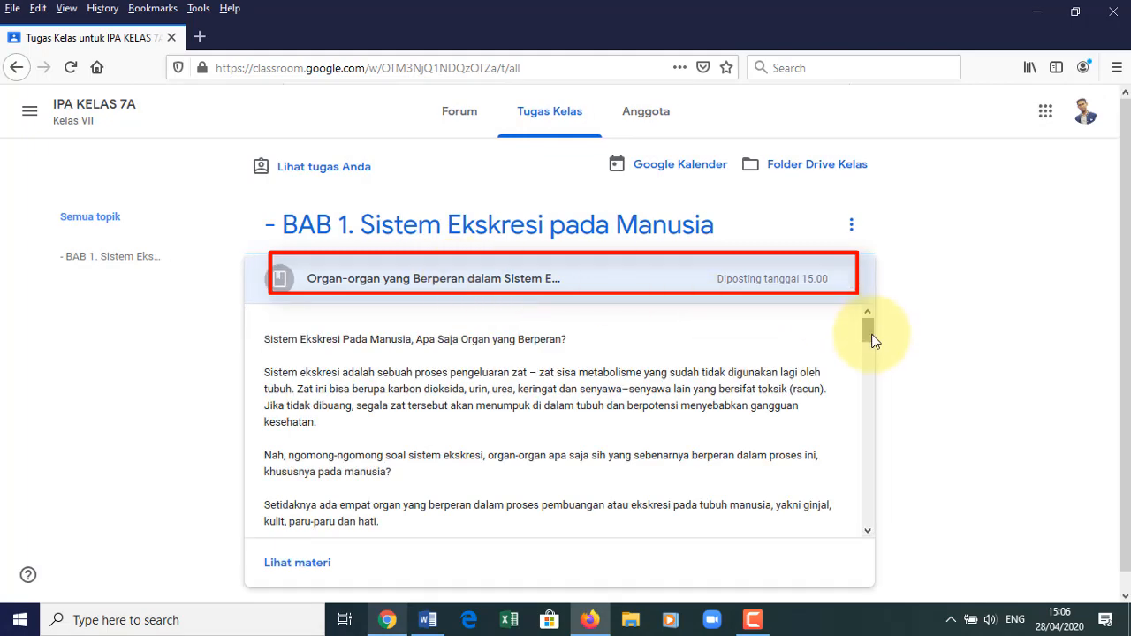
left_click_drag(867, 362, 861, 513)
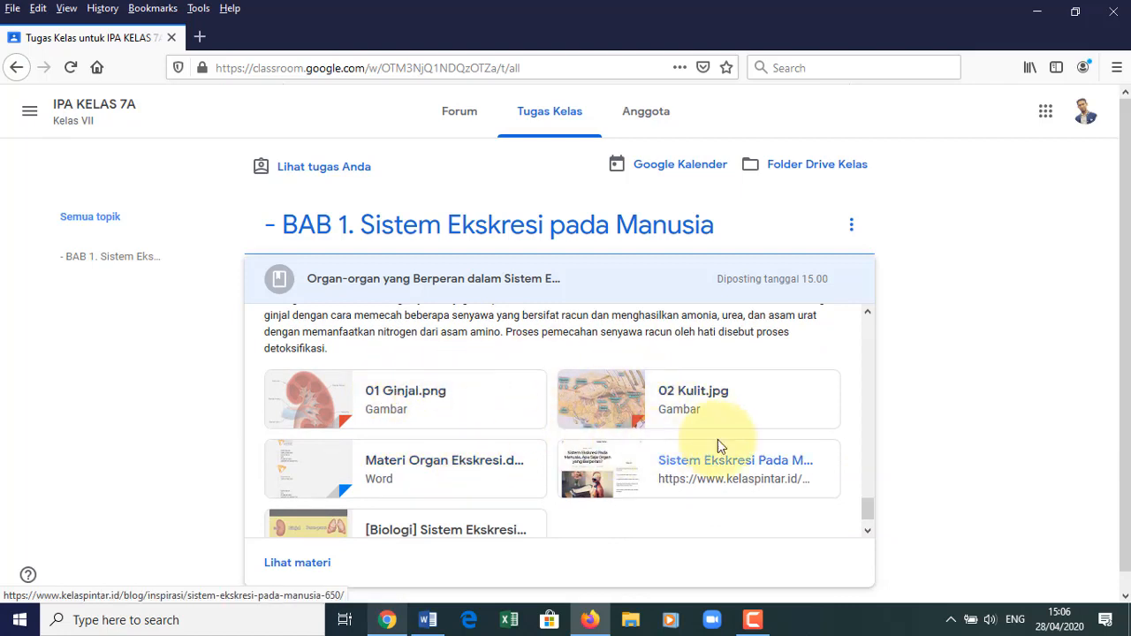
left_click_drag(870, 515, 868, 517)
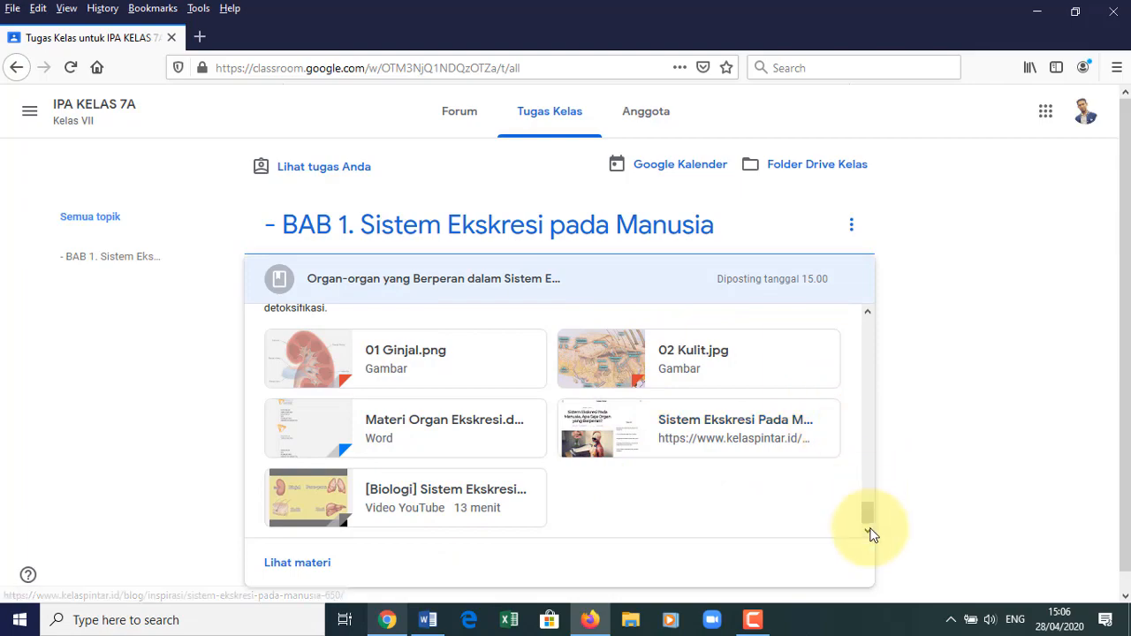
left_click_drag(871, 521, 872, 322)
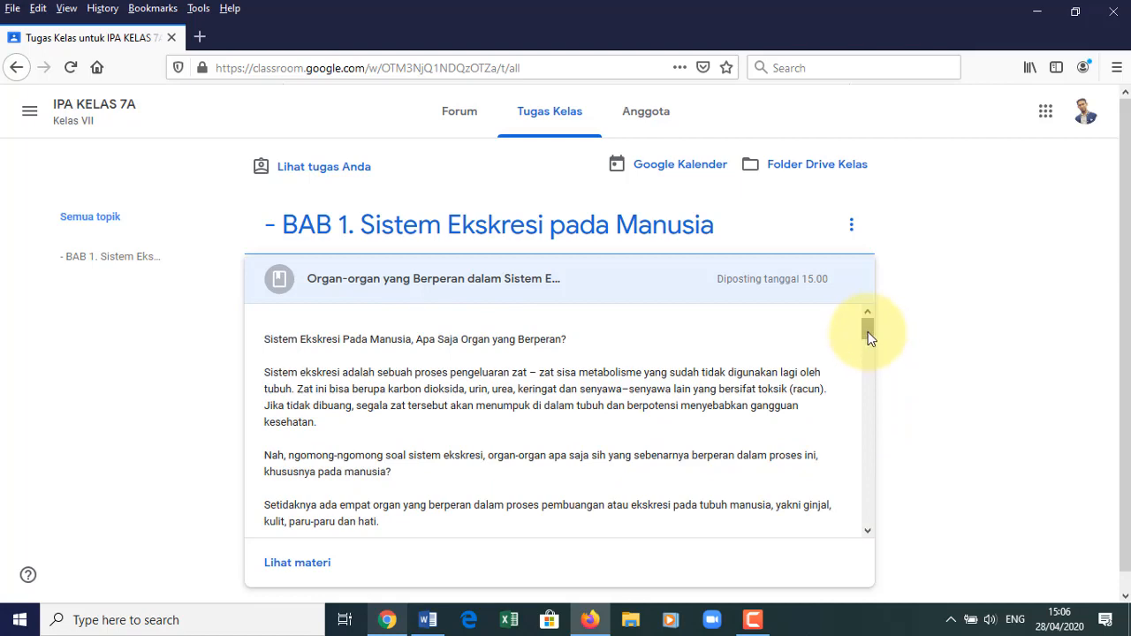
left_click_drag(868, 332, 868, 306)
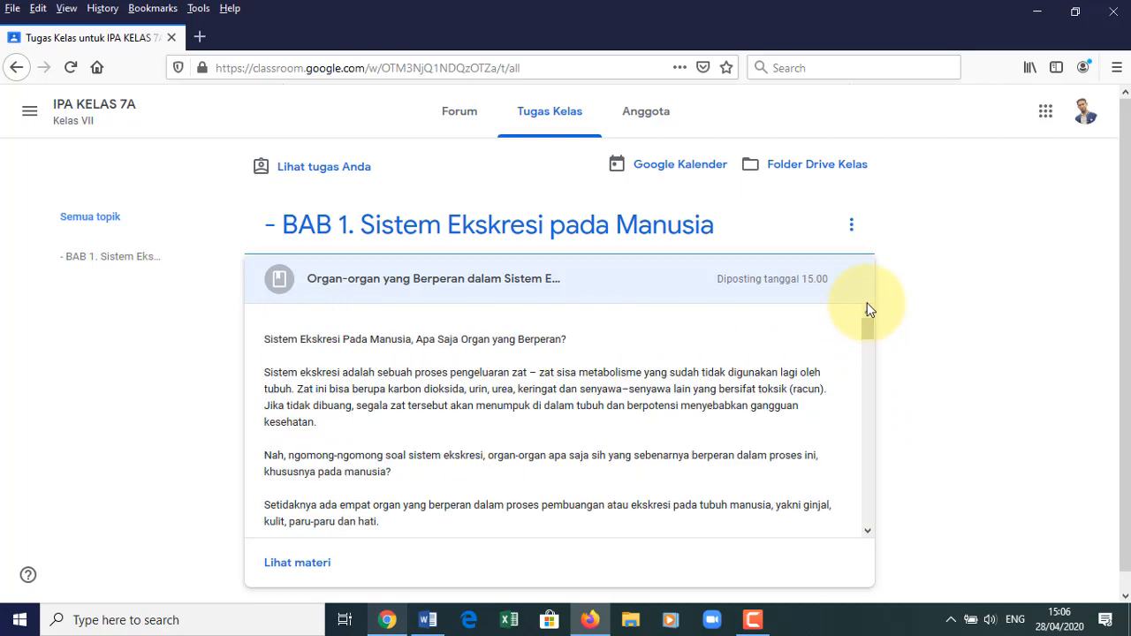
- Back in Chrome, start a new Materi titled 'Percobaan Materi penjadwalan'
left_click(389, 621)
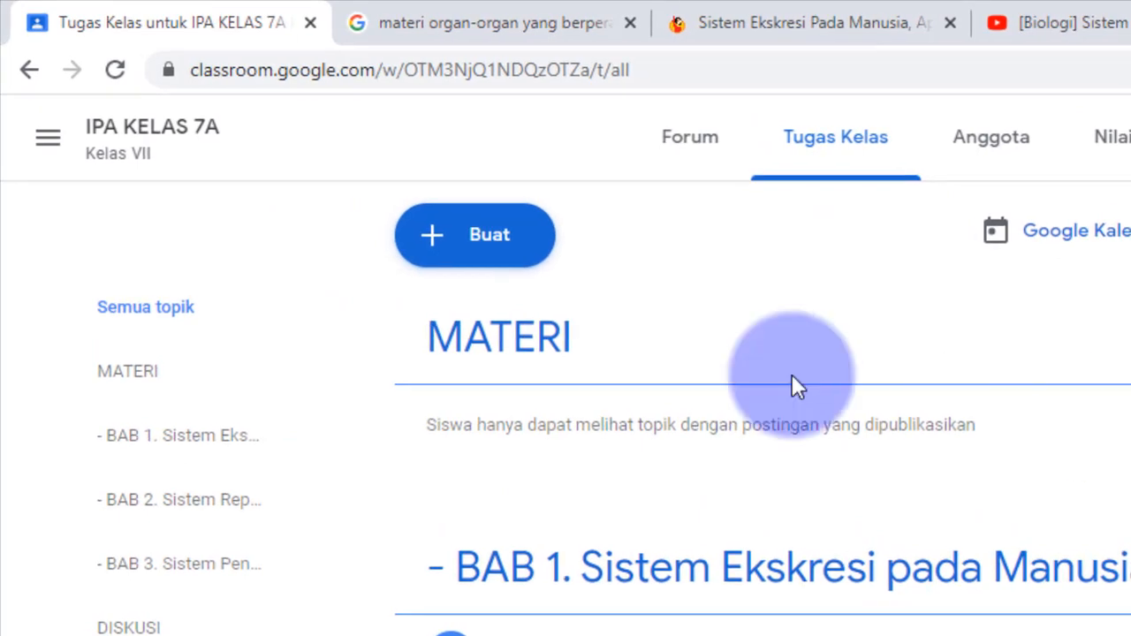
left_click(485, 235)
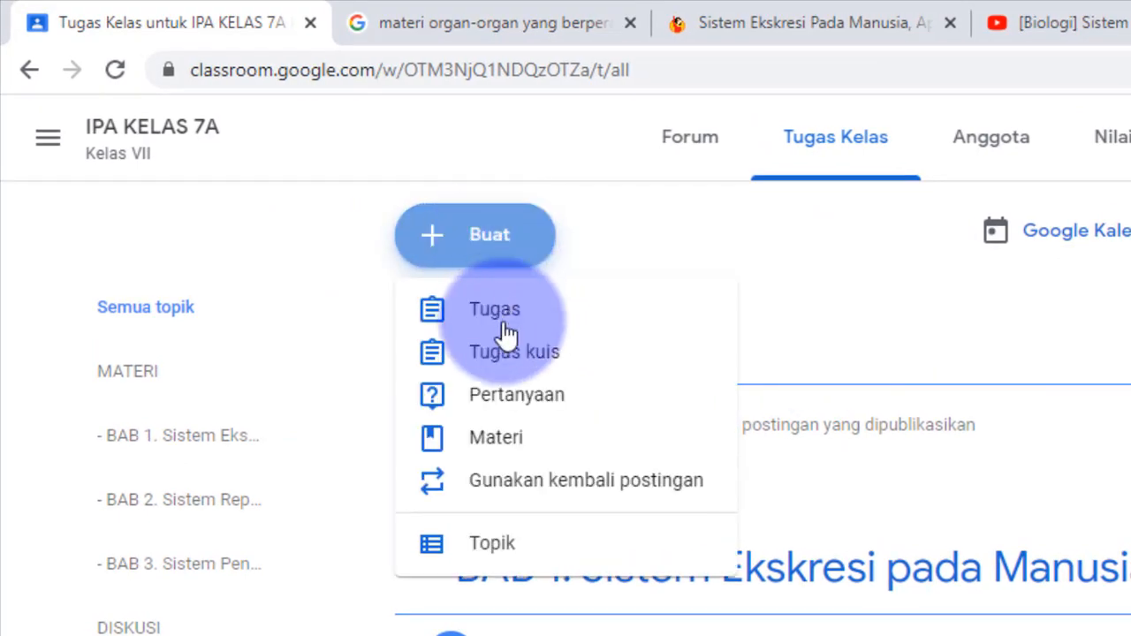
left_click(535, 442)
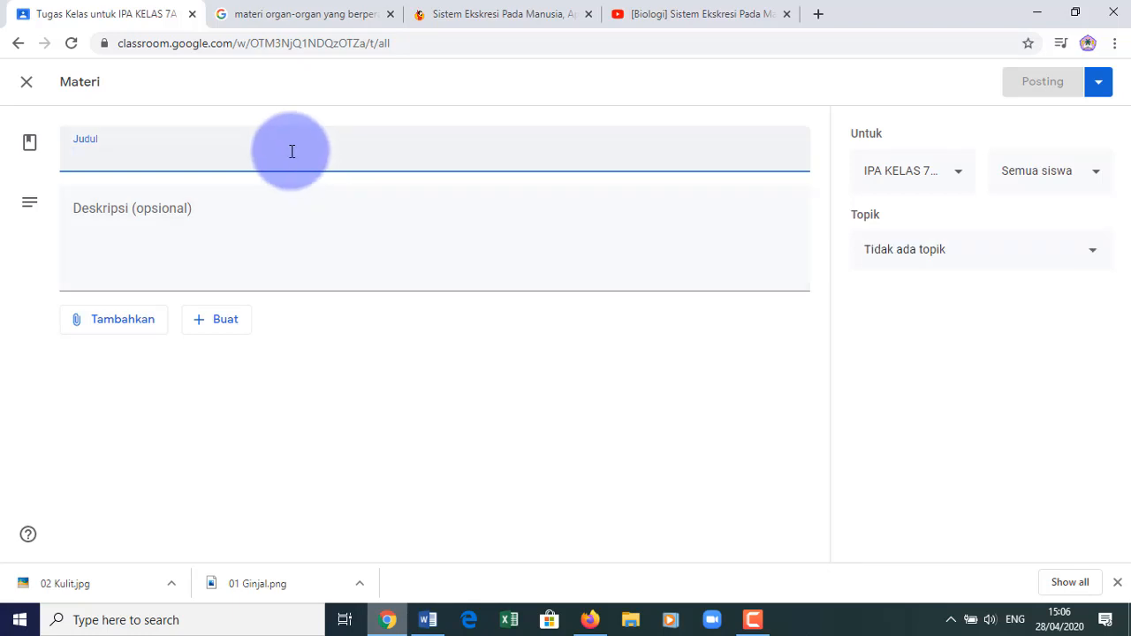
type("Percobaan Materi penjadwalan")
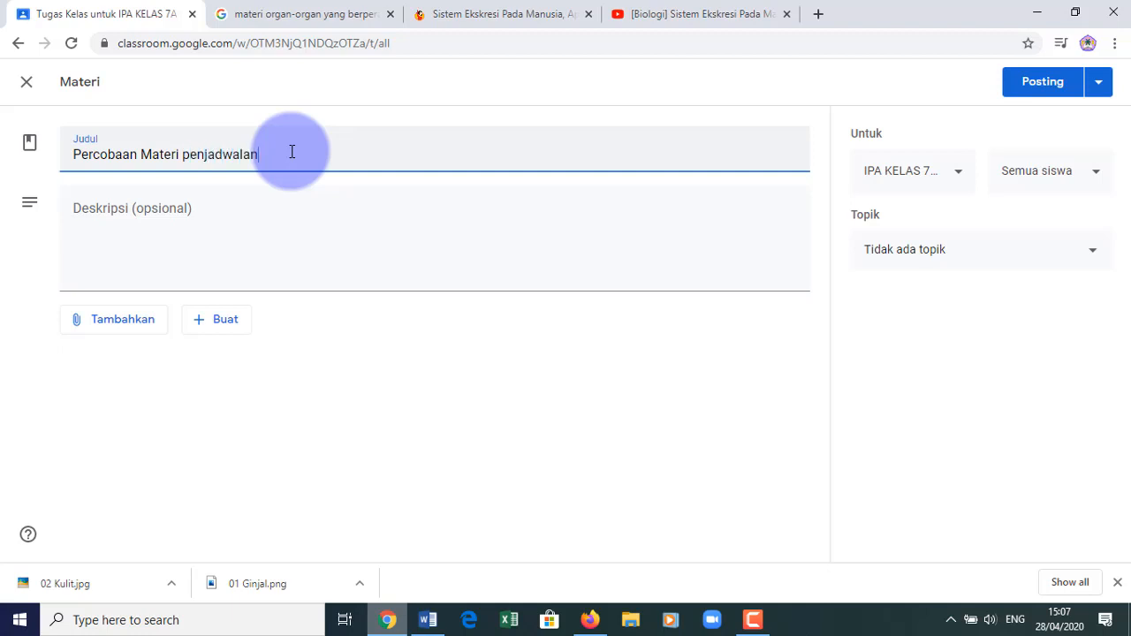
- Add its scheduling description and file it under the '- BAB 1. Sistem Ekskresi pada Manusia' topic
left_click(284, 220)
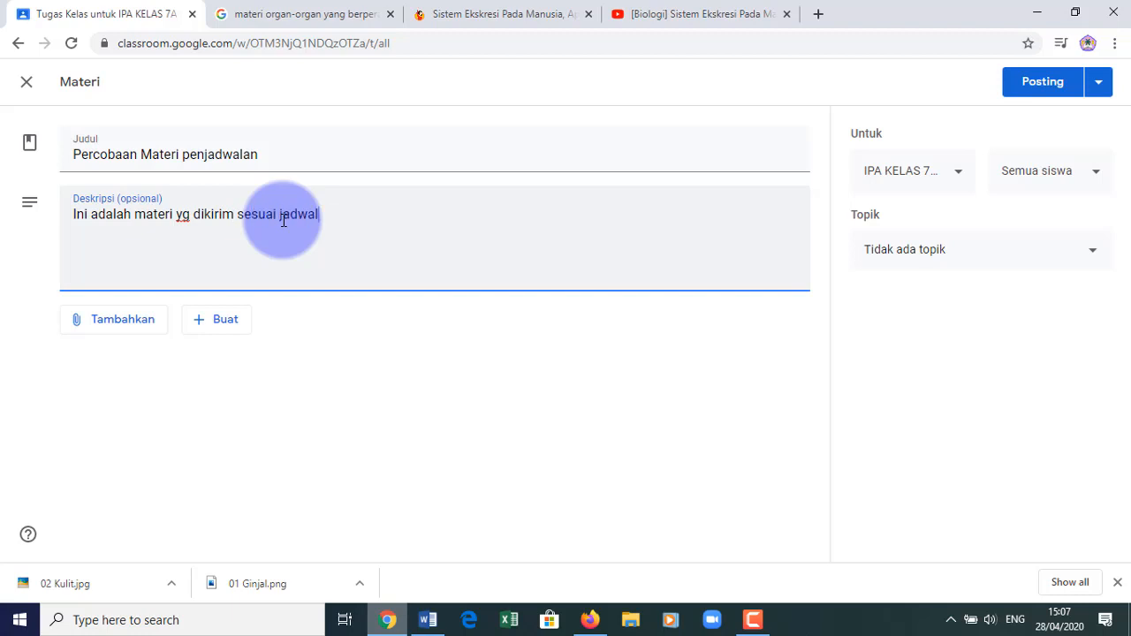
type("inginkan")
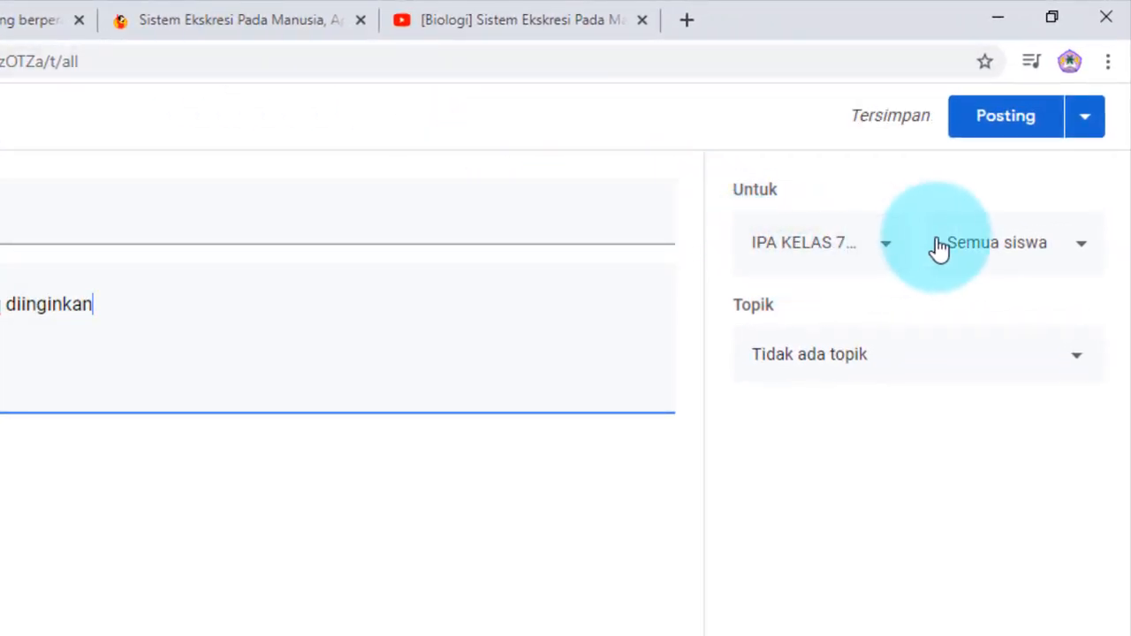
left_click(1077, 363)
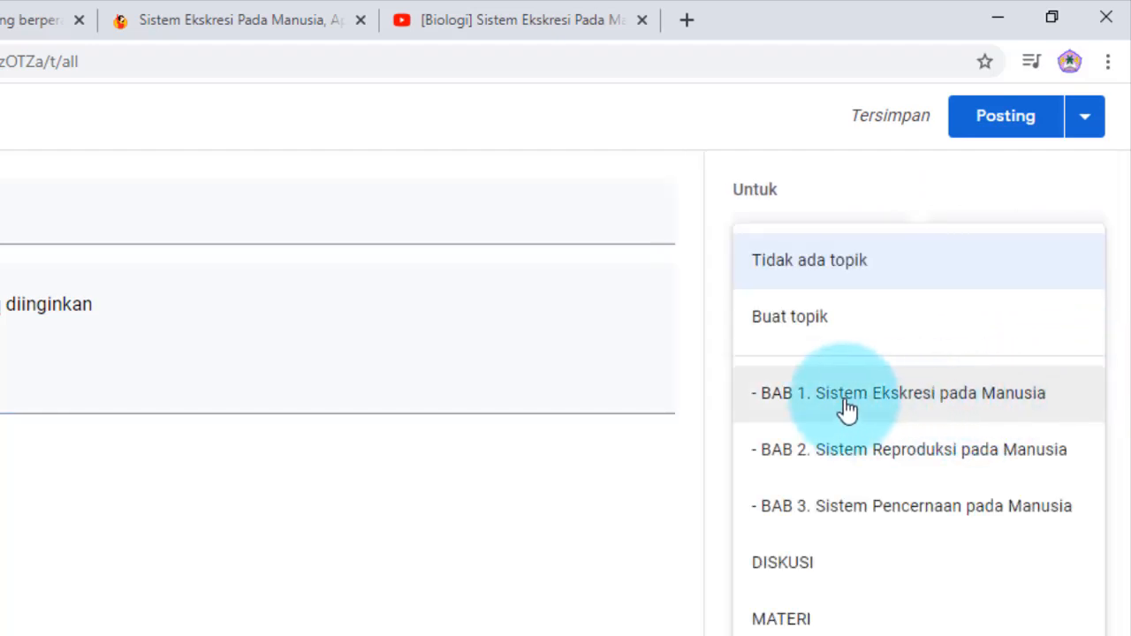
left_click(934, 409)
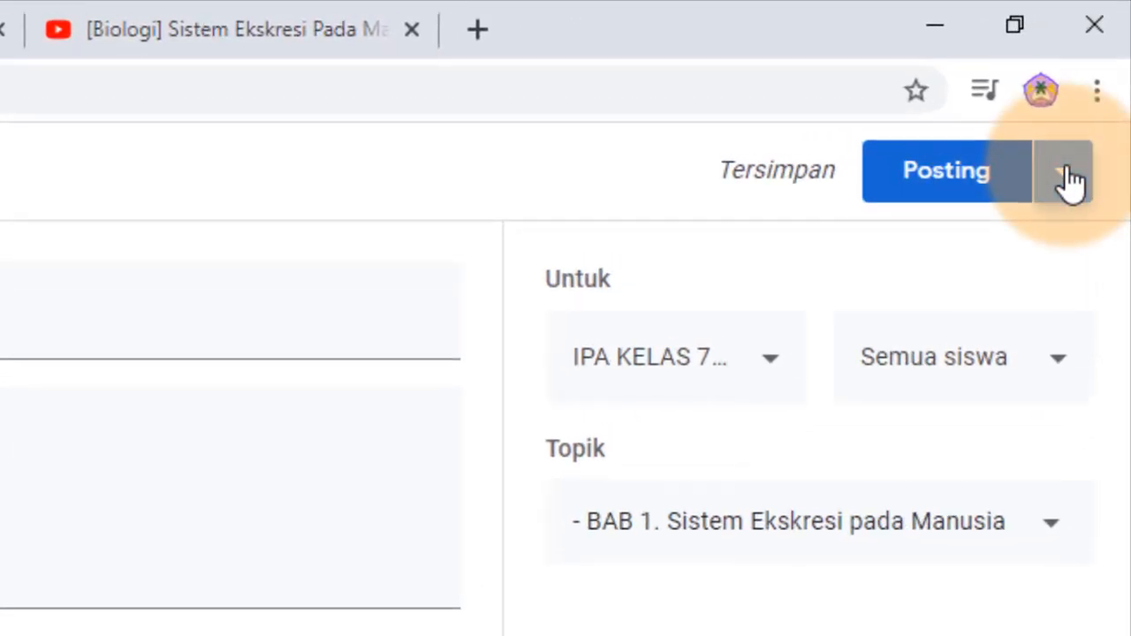
- Schedule 'Percobaan Materi penjadwalan' to post on 28 Apr 2020 at 15.10
left_click(1066, 174)
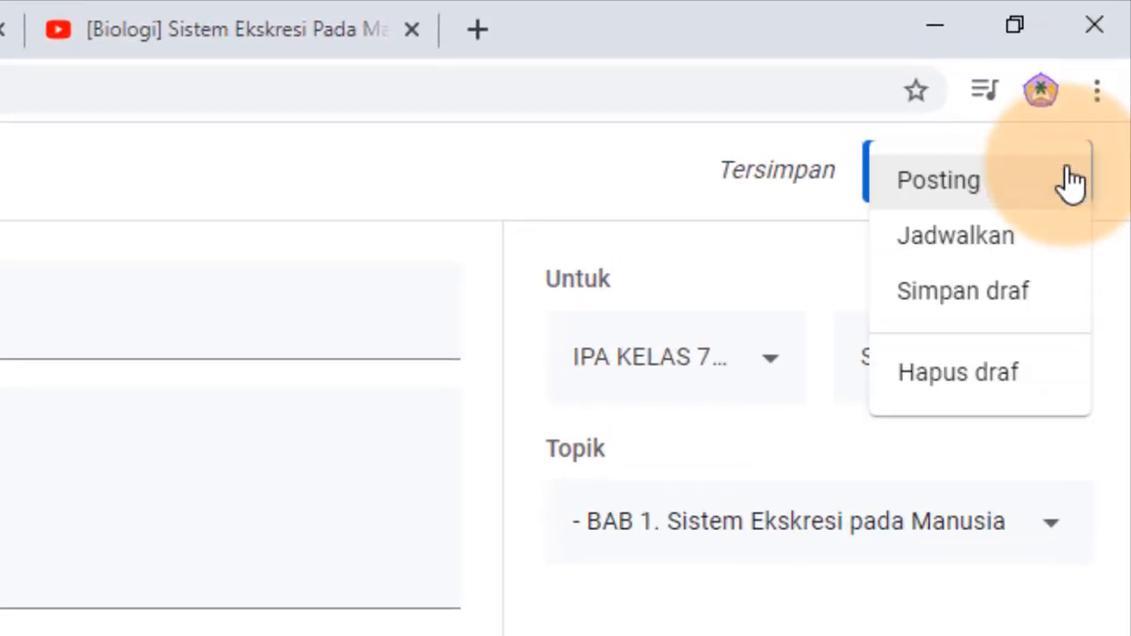
left_click(1000, 250)
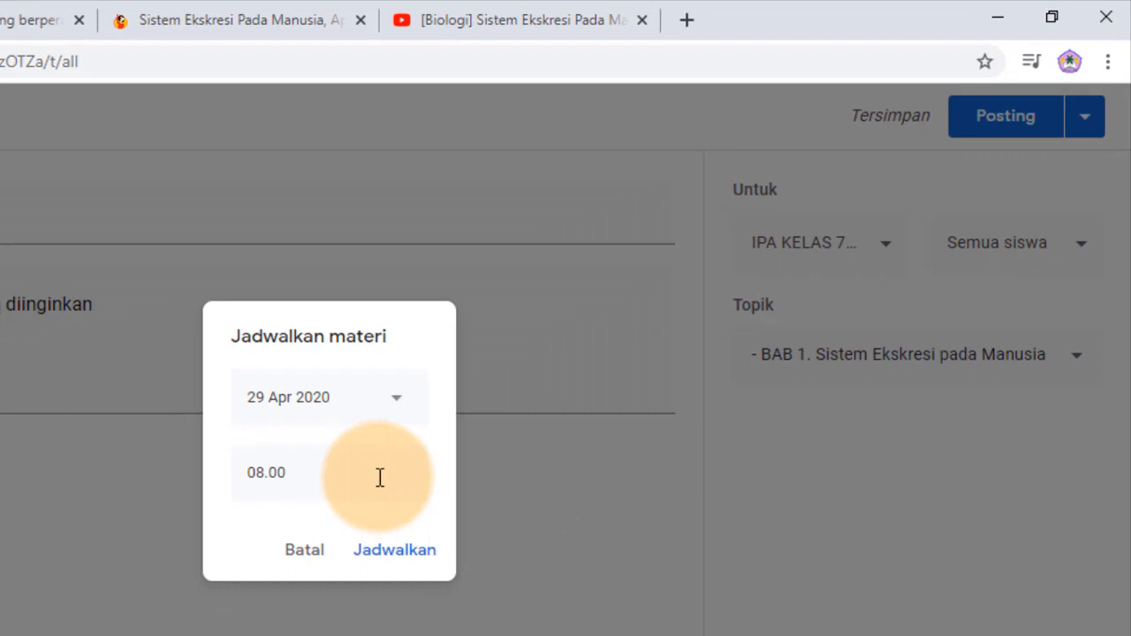
left_click(395, 409)
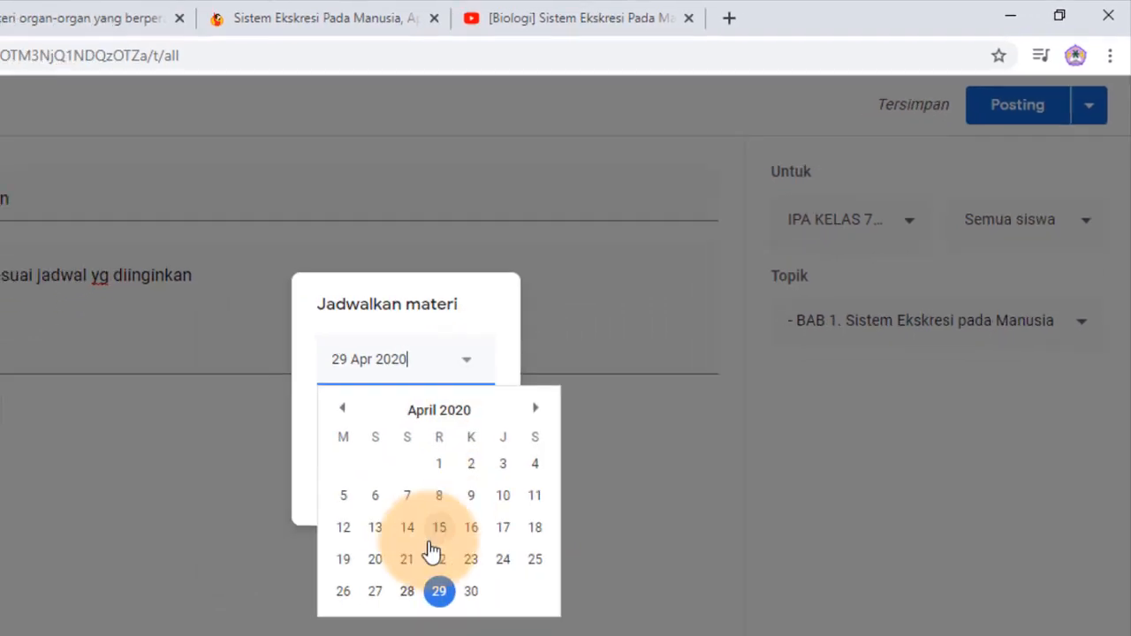
left_click(413, 585)
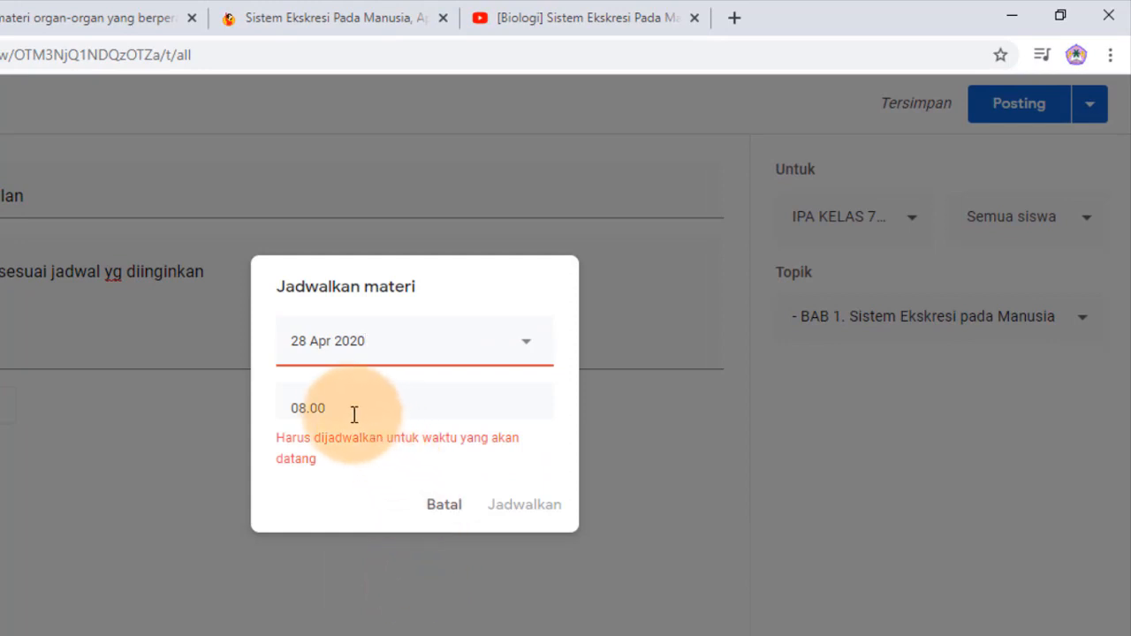
left_click(292, 408)
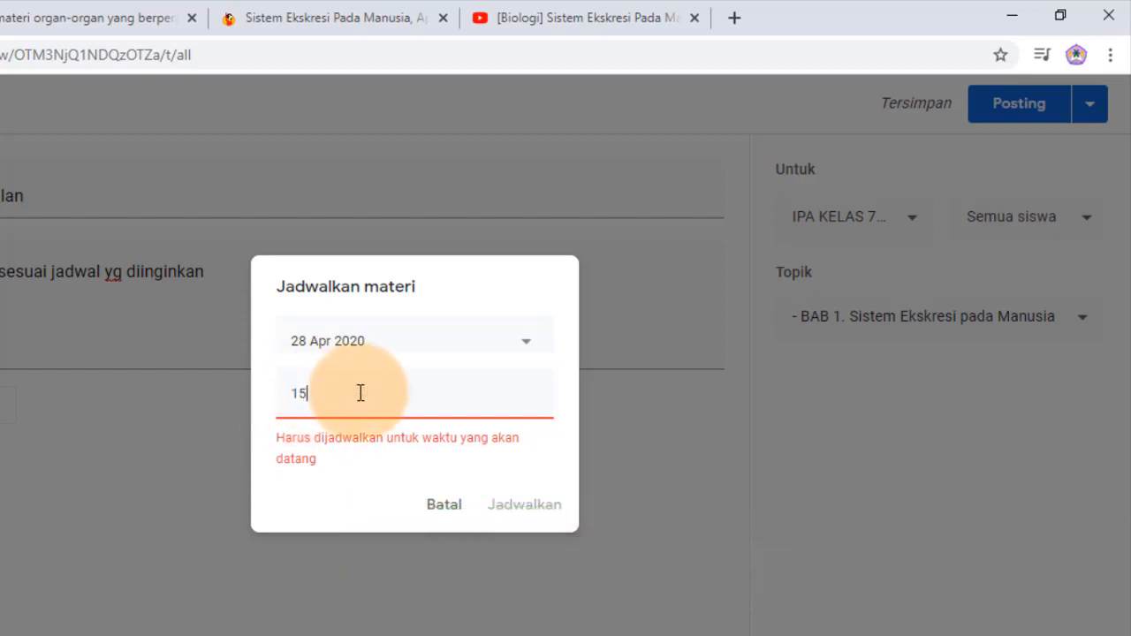
type("15")
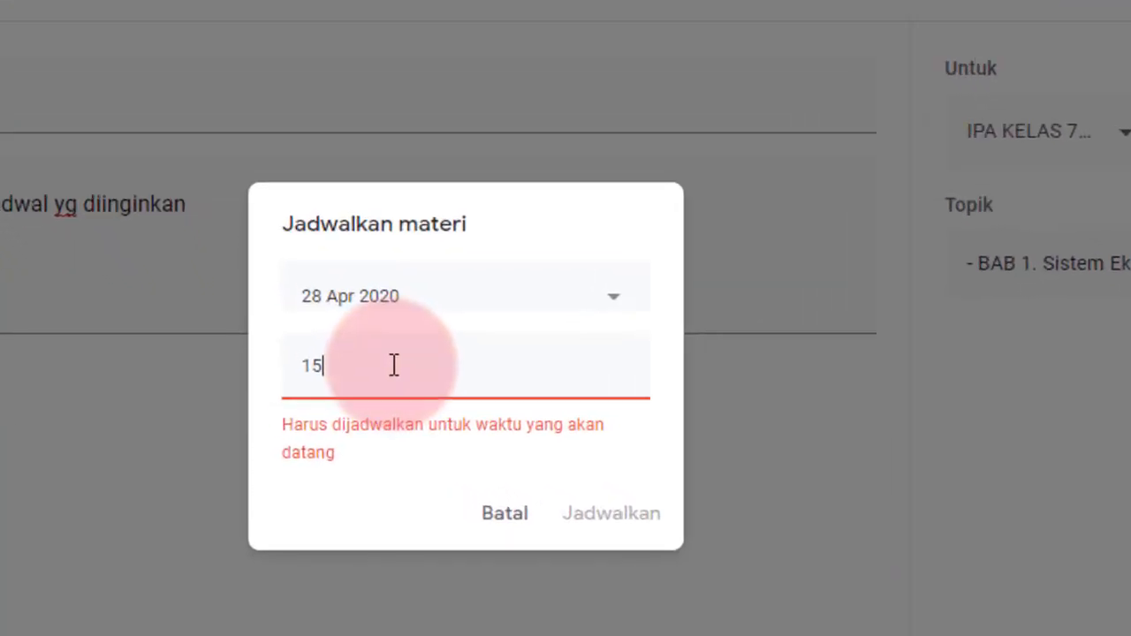
type(":10")
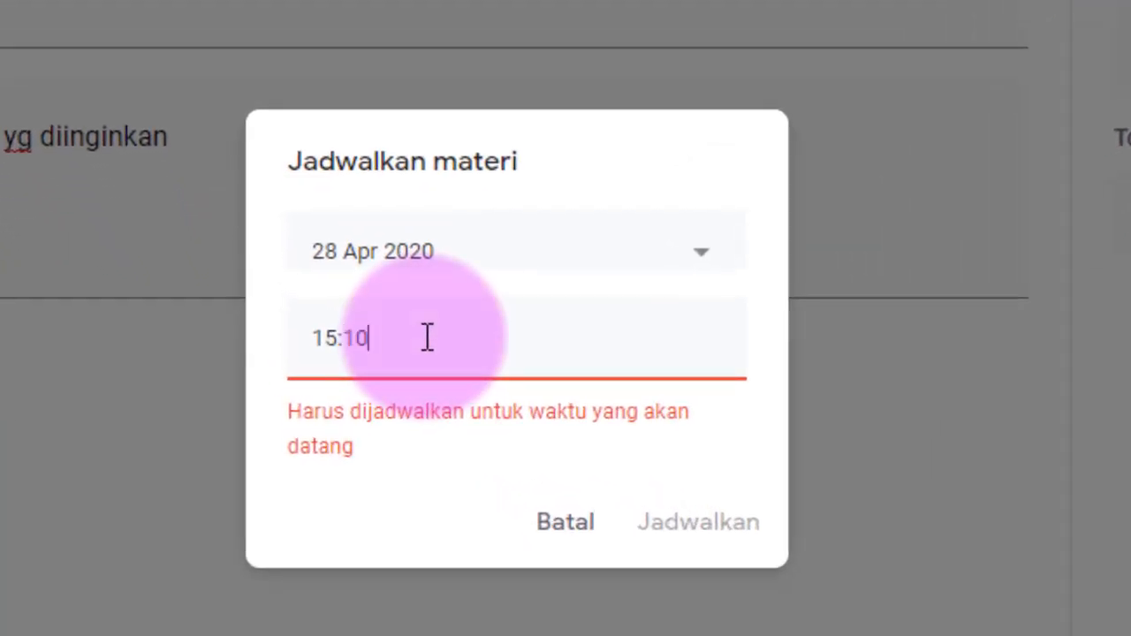
left_click(425, 433)
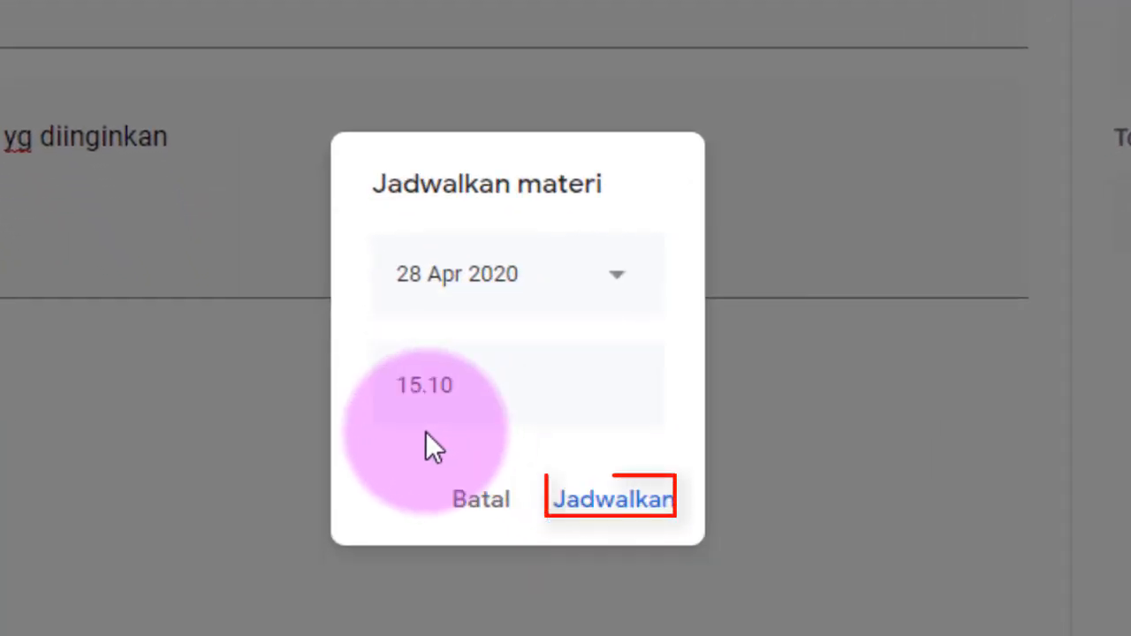
left_click(539, 382)
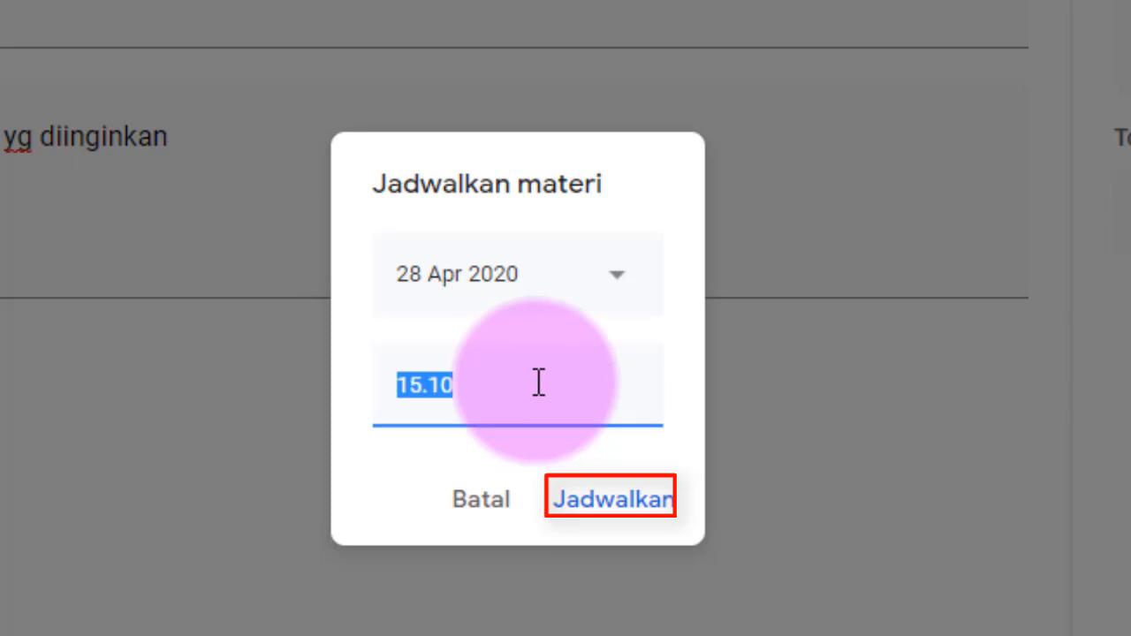
left_click(615, 500)
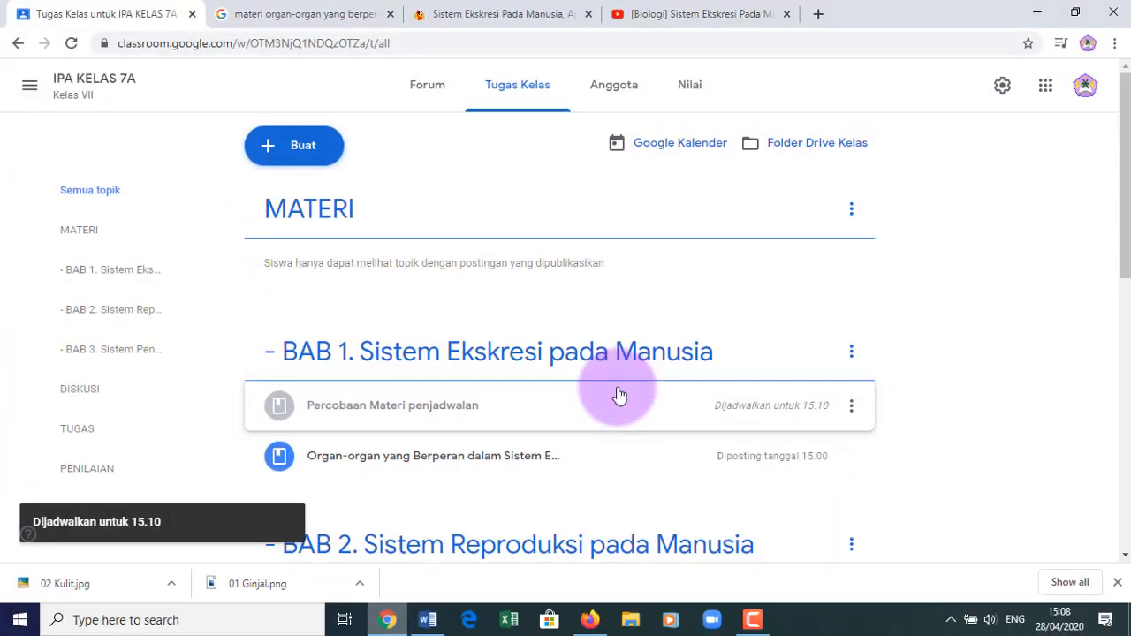
mouse_move(763, 416)
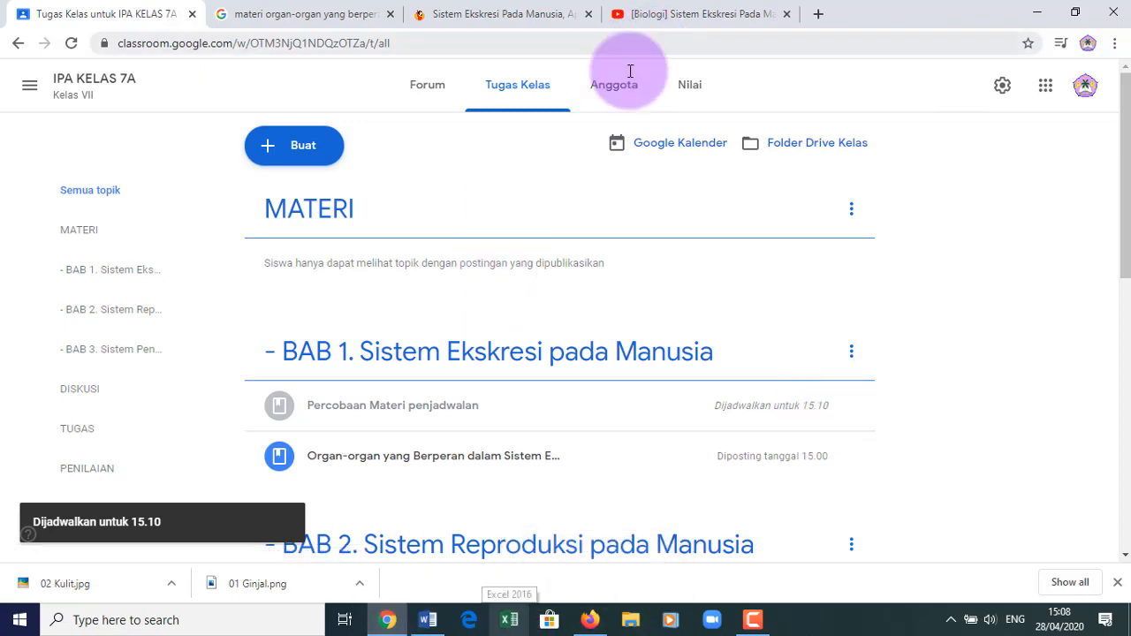
left_click(587, 621)
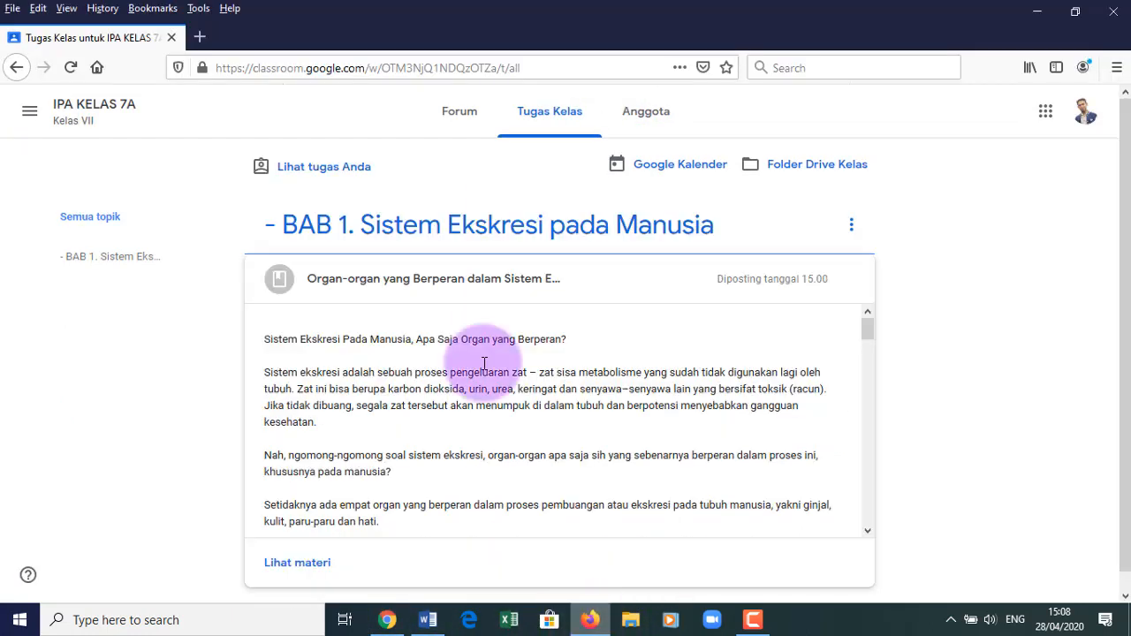
left_click(69, 67)
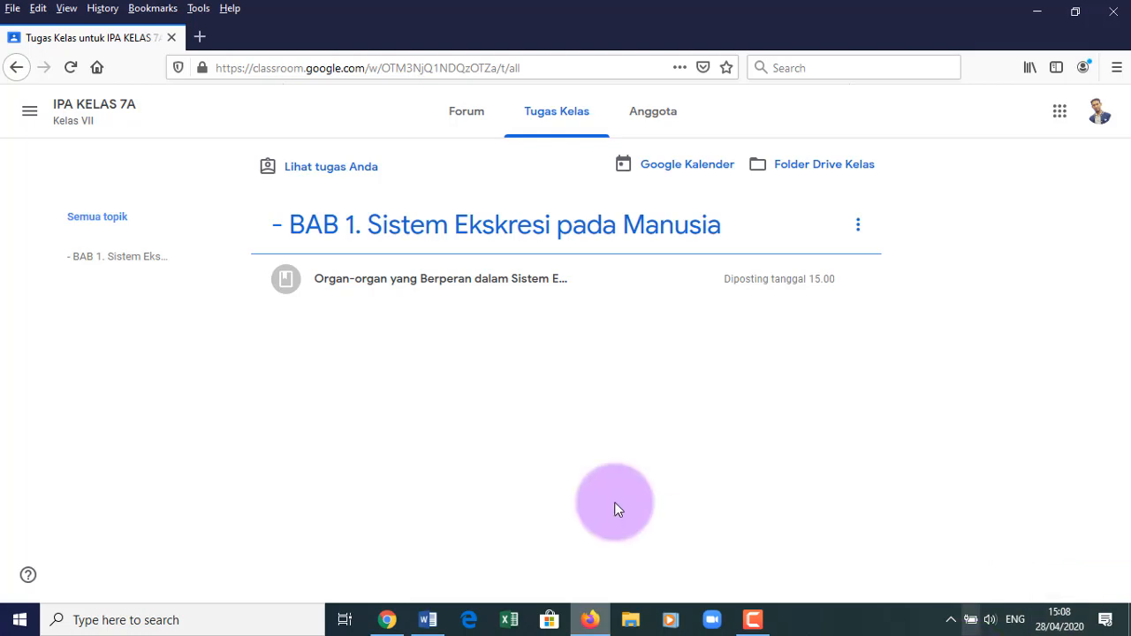
left_click(388, 623)
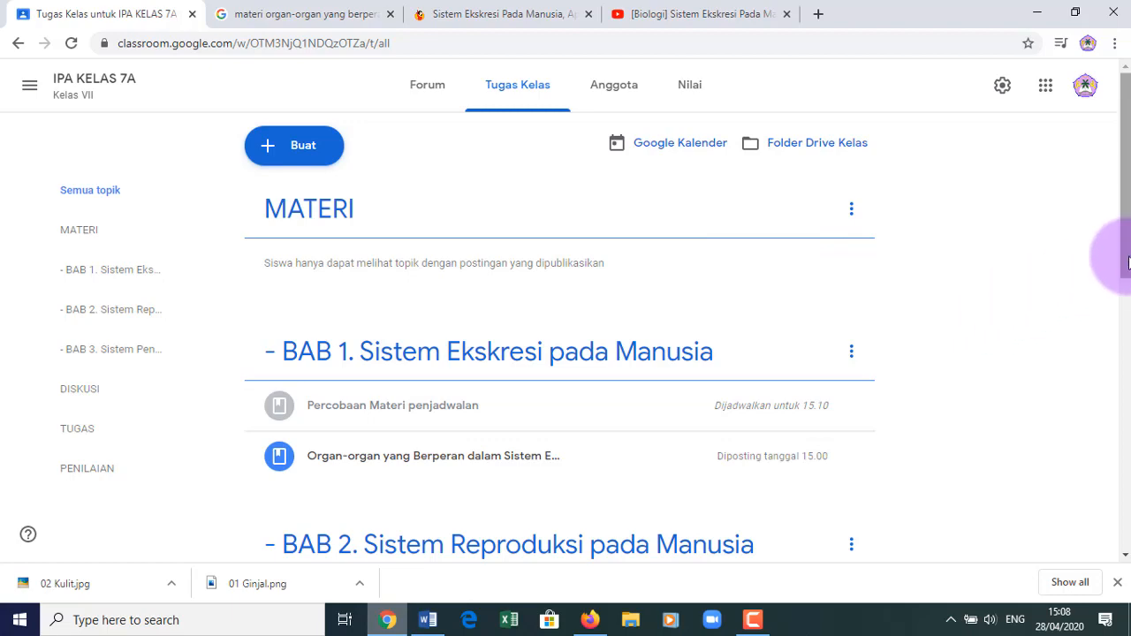
scroll(1124, 265, "down", 7)
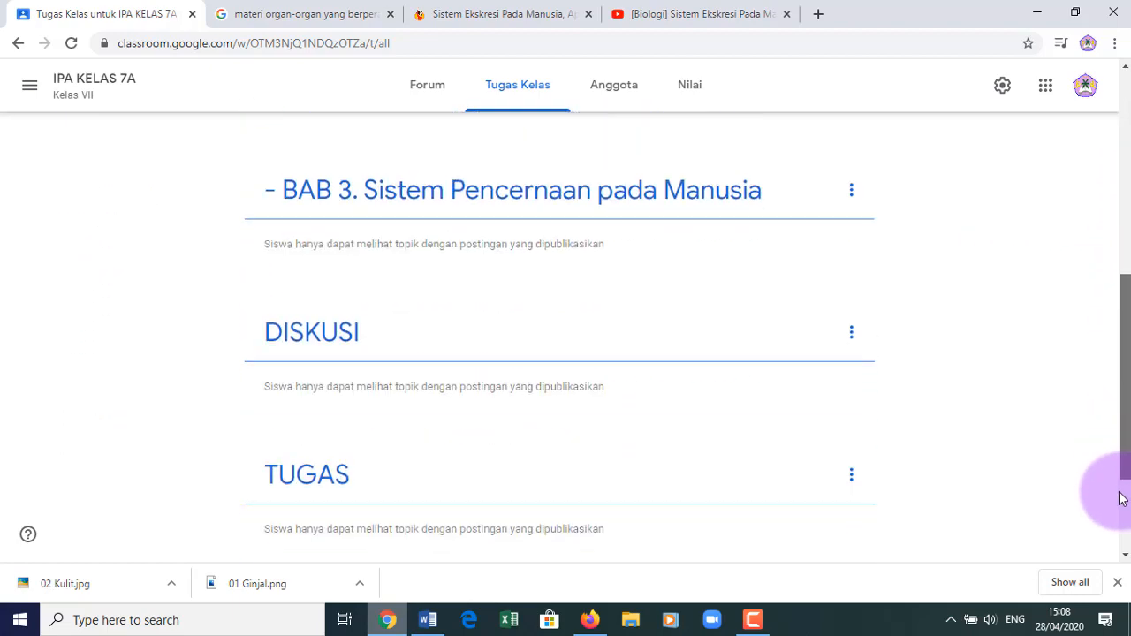
left_click_drag(1117, 441, 1125, 192)
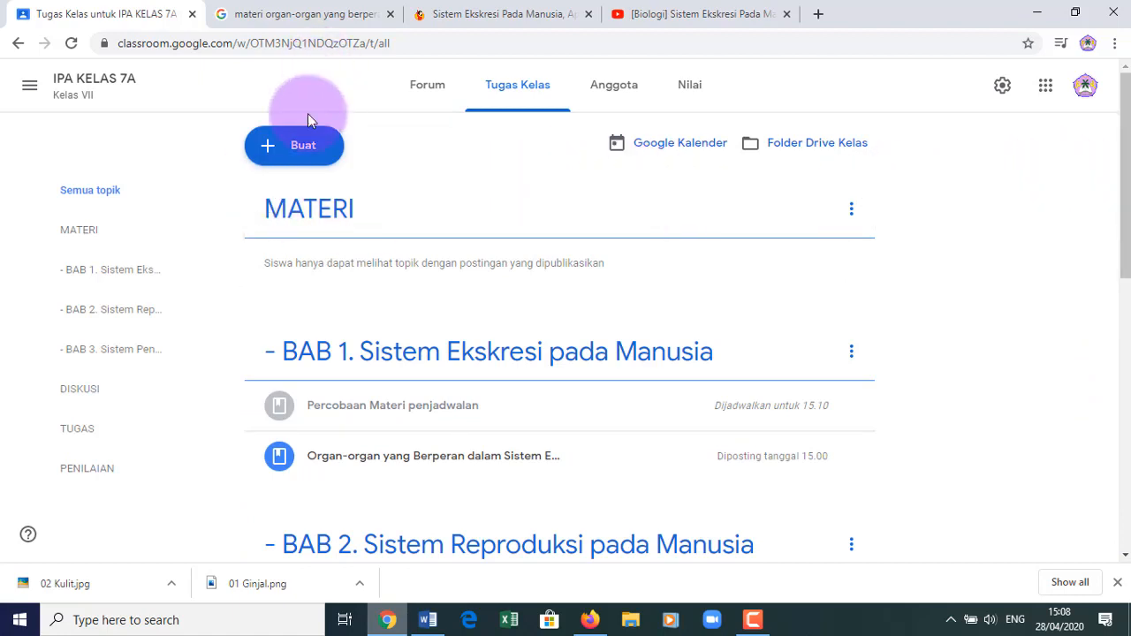
- Start a third Materi titled 'Materi untuk Bab 2'
left_click(303, 150)
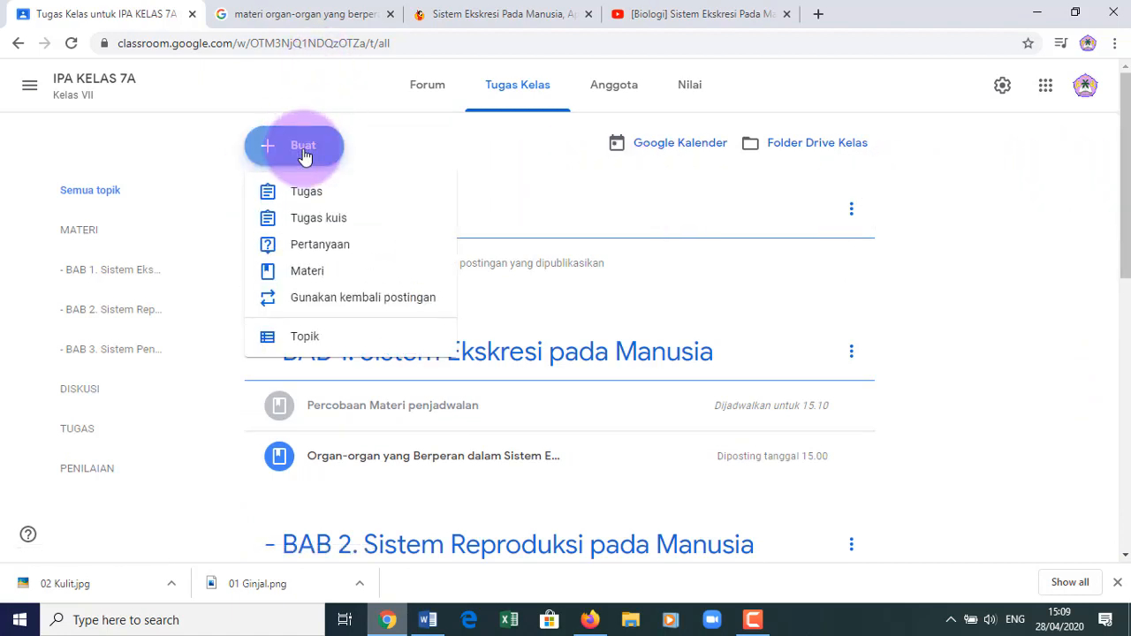
left_click(318, 276)
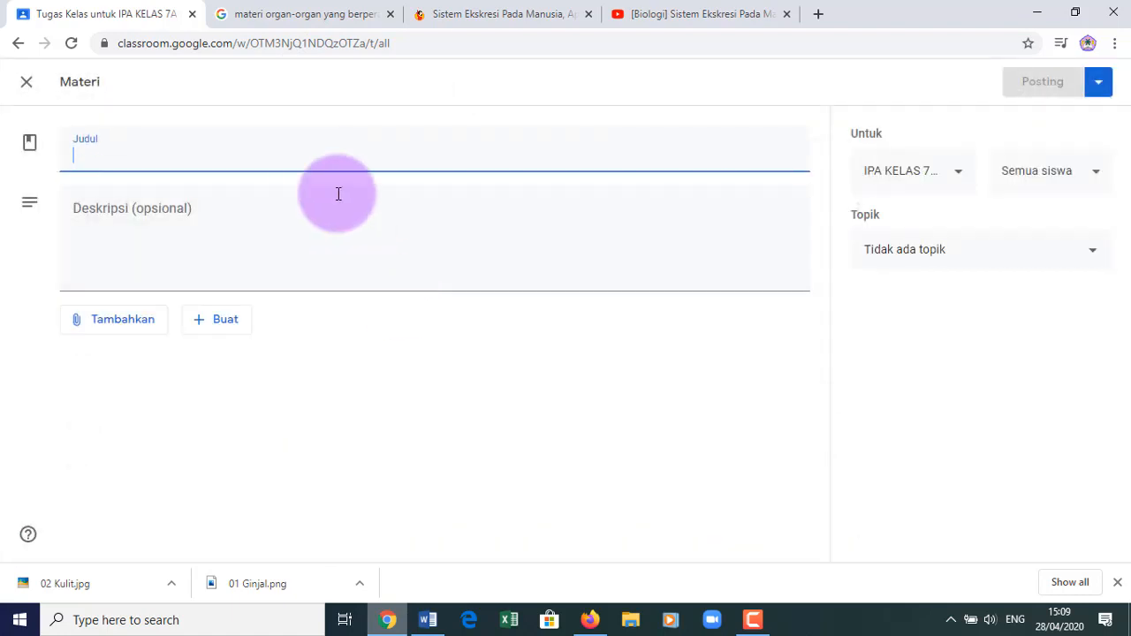
type("Ma")
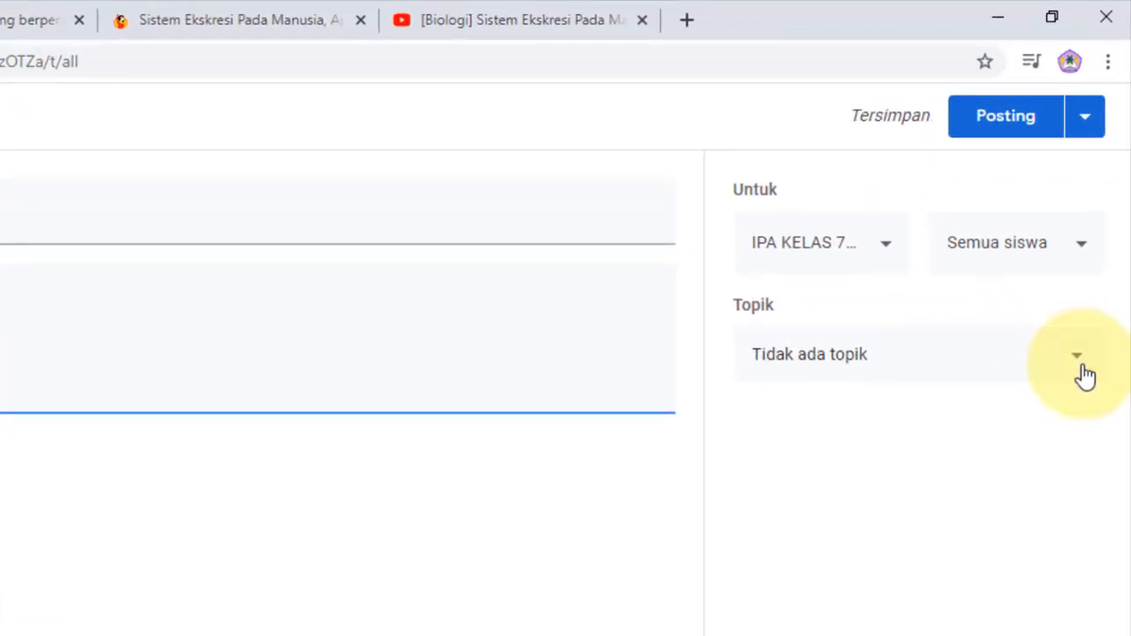
- File it under the 'BAB 2. Sistem Reproduksi pada Manusia' topic and show the publishing options
left_click(1085, 375)
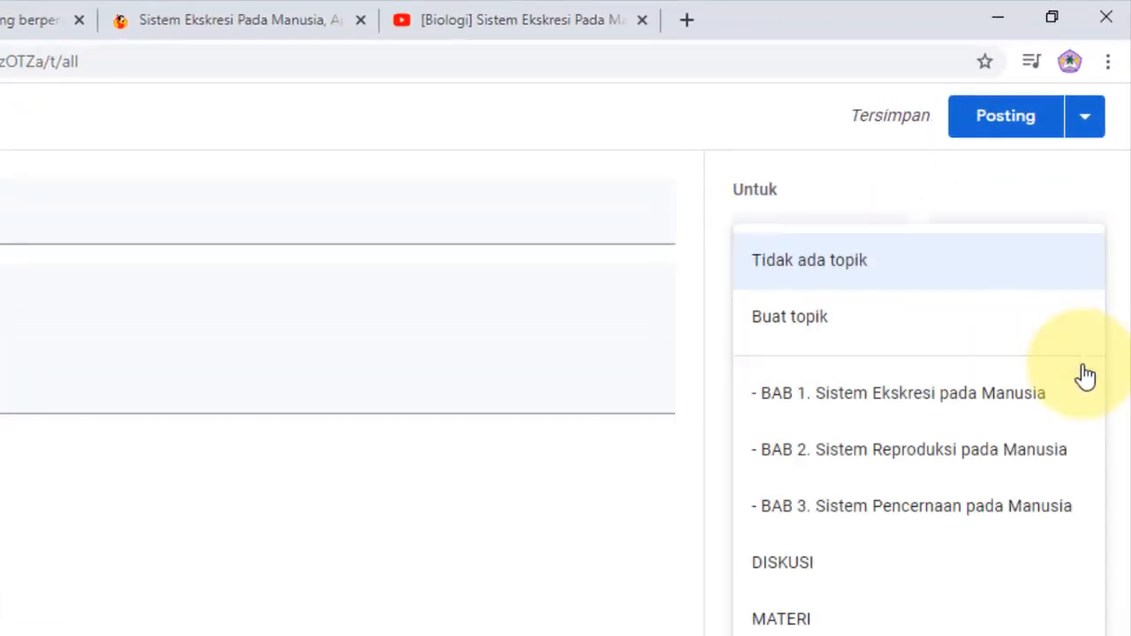
left_click(890, 451)
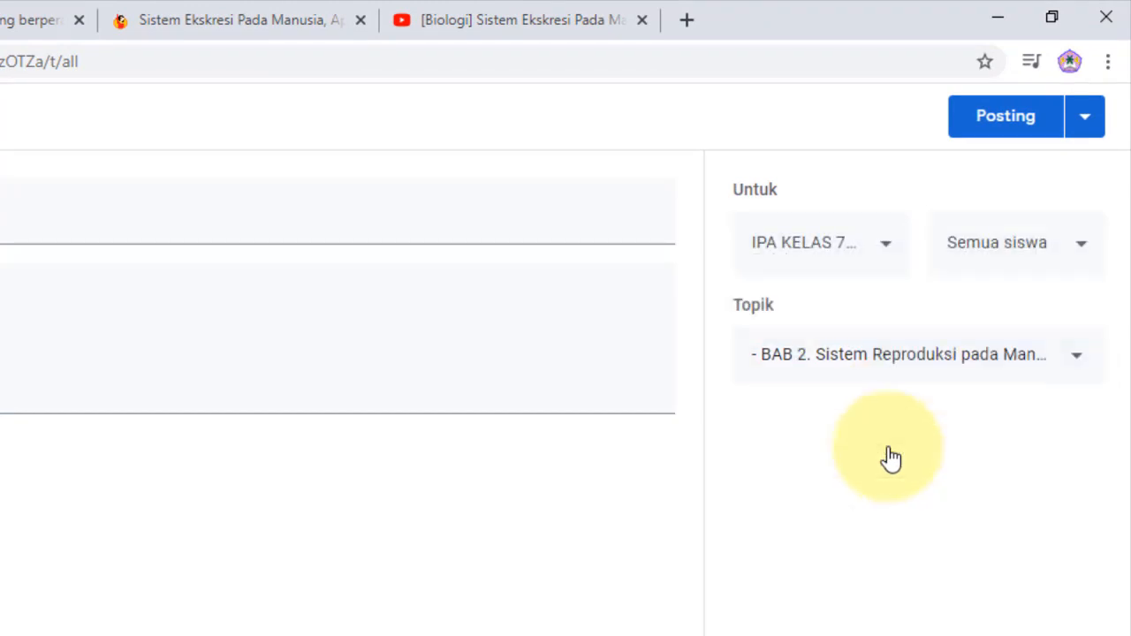
left_click(1086, 124)
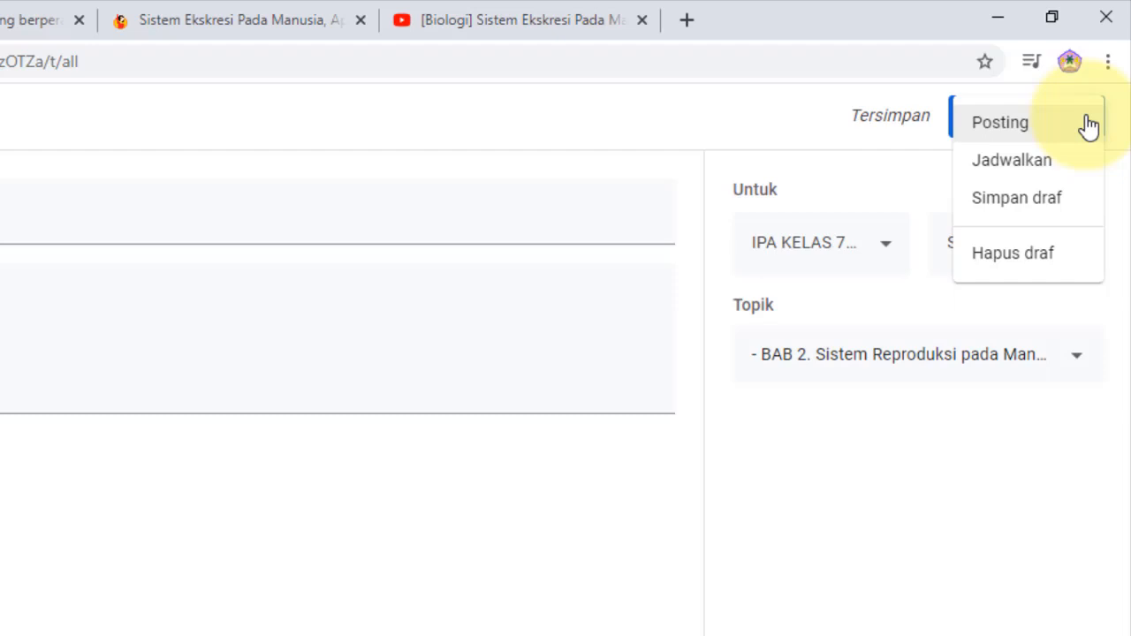
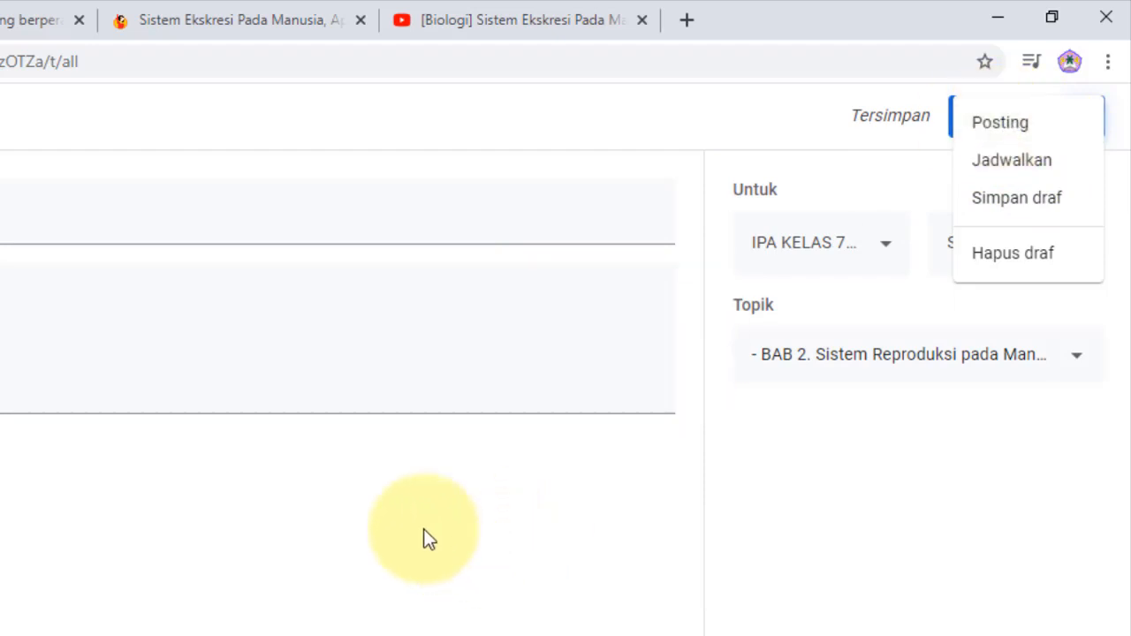
- Dismiss the posting options and keep the Materi filed under 'BAB 2. Sistem Reproduksi pada Manusia'
left_click(598, 617)
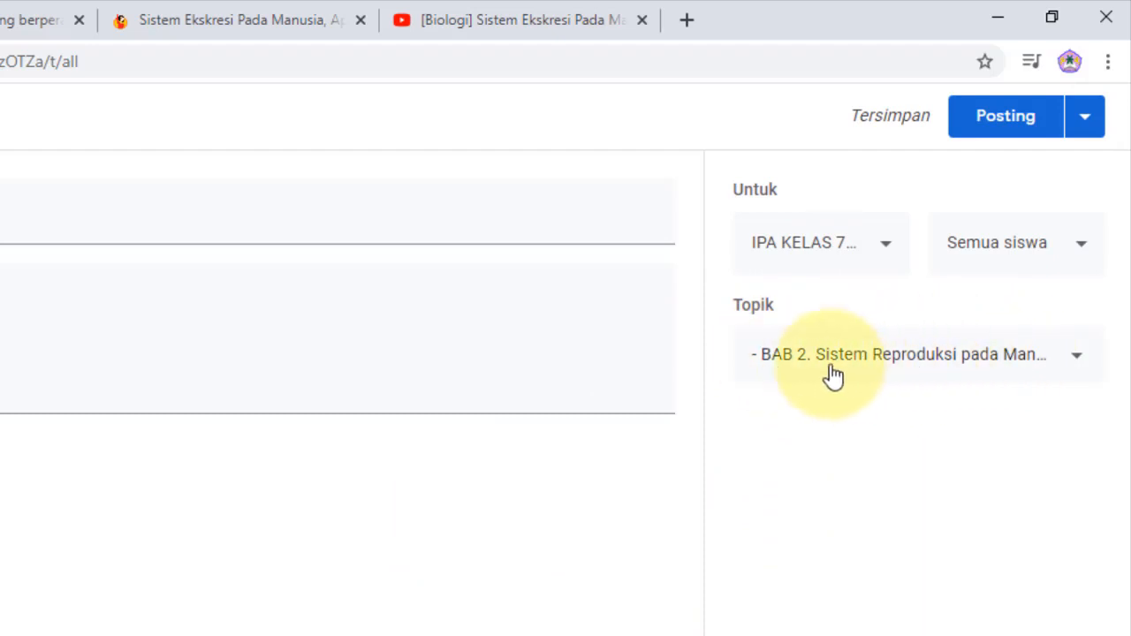
left_click(884, 369)
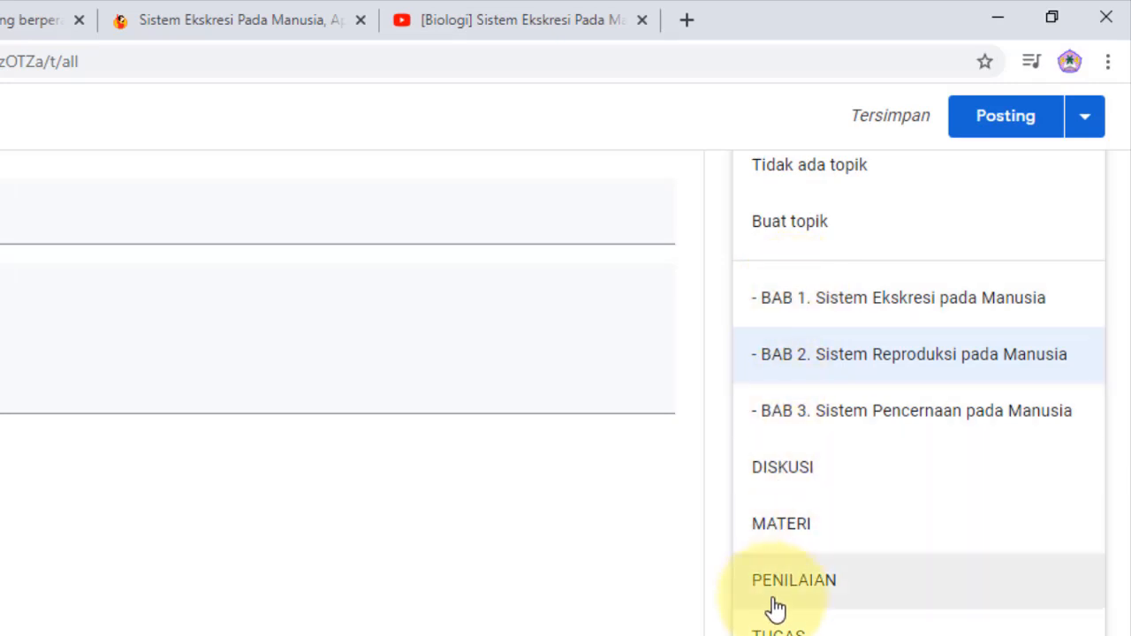
left_click(592, 618)
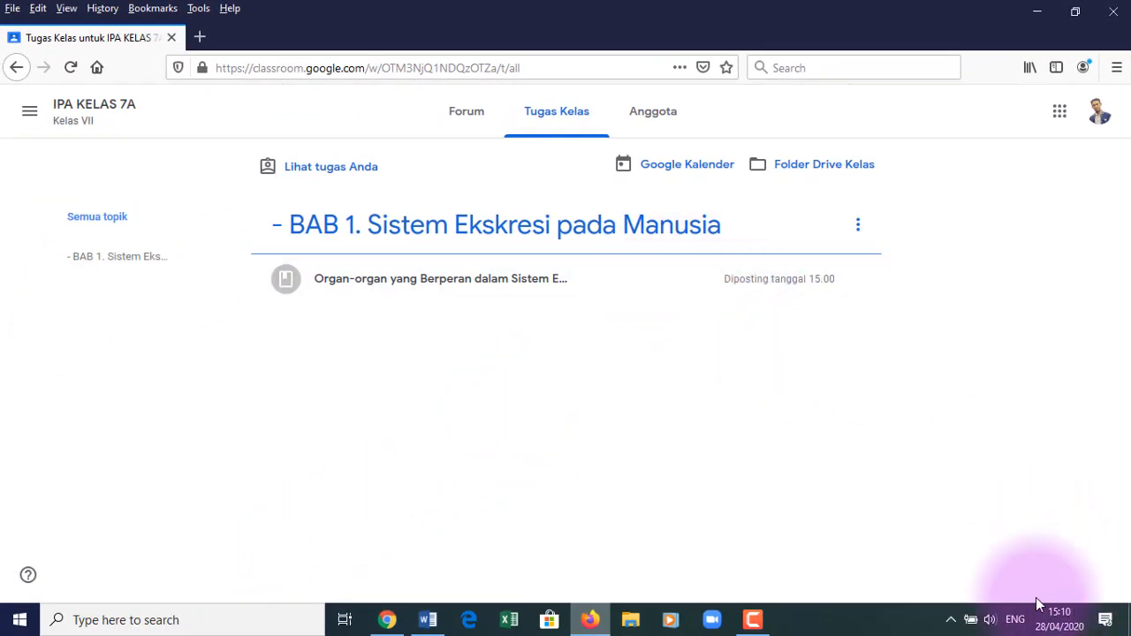
- Refresh the student's Classwork page twice, then return to the teacher's 'Materi untuk Bab 2' form
left_click(70, 67)
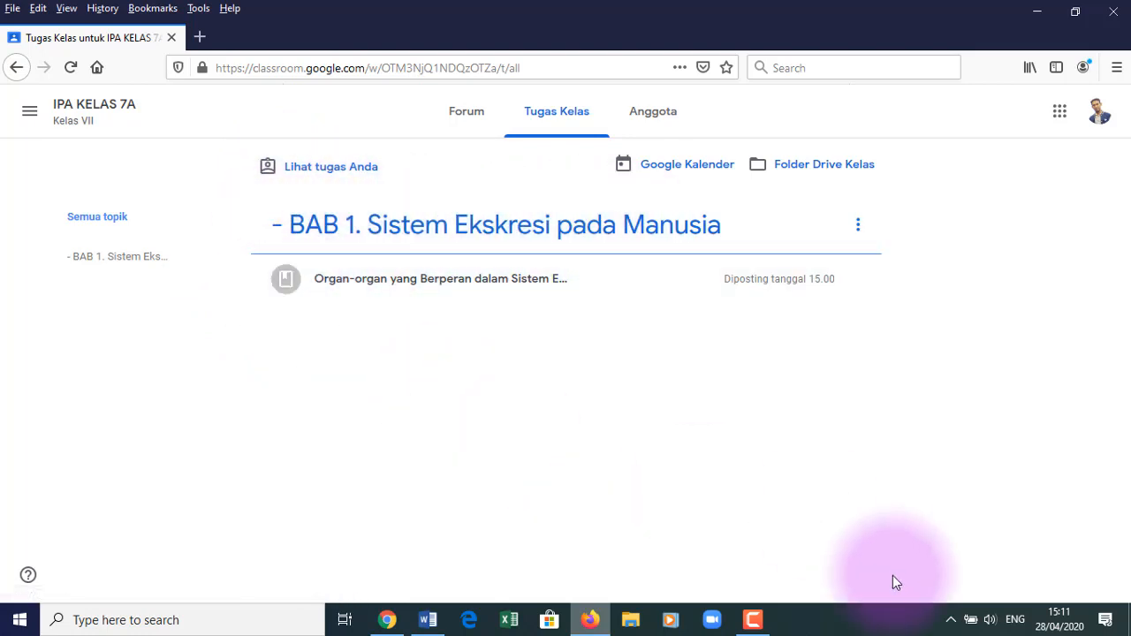
left_click(71, 68)
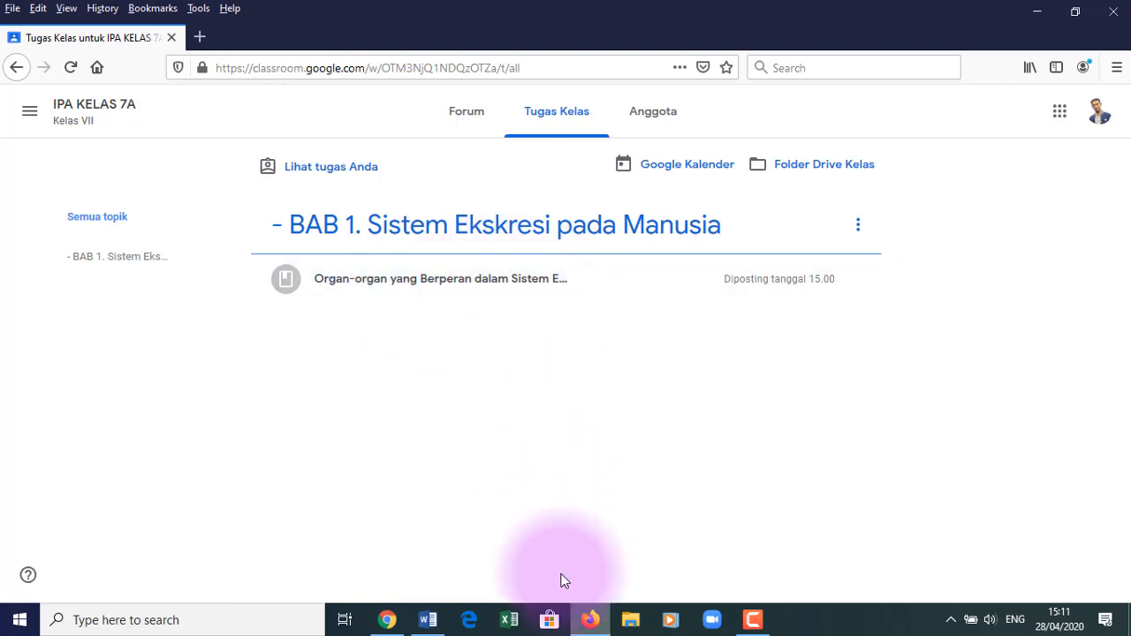
left_click(389, 619)
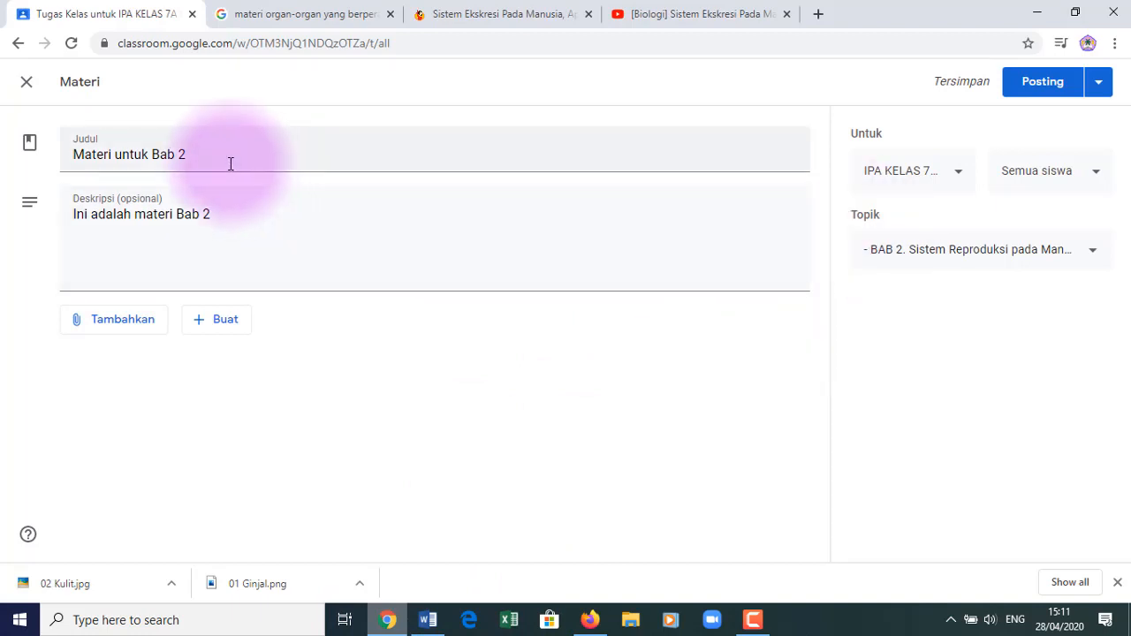
- Post 'Materi untuk Bab 2' and open the scheduled 'Percobaan Materi penjadwalan' for editing
left_click(1043, 85)
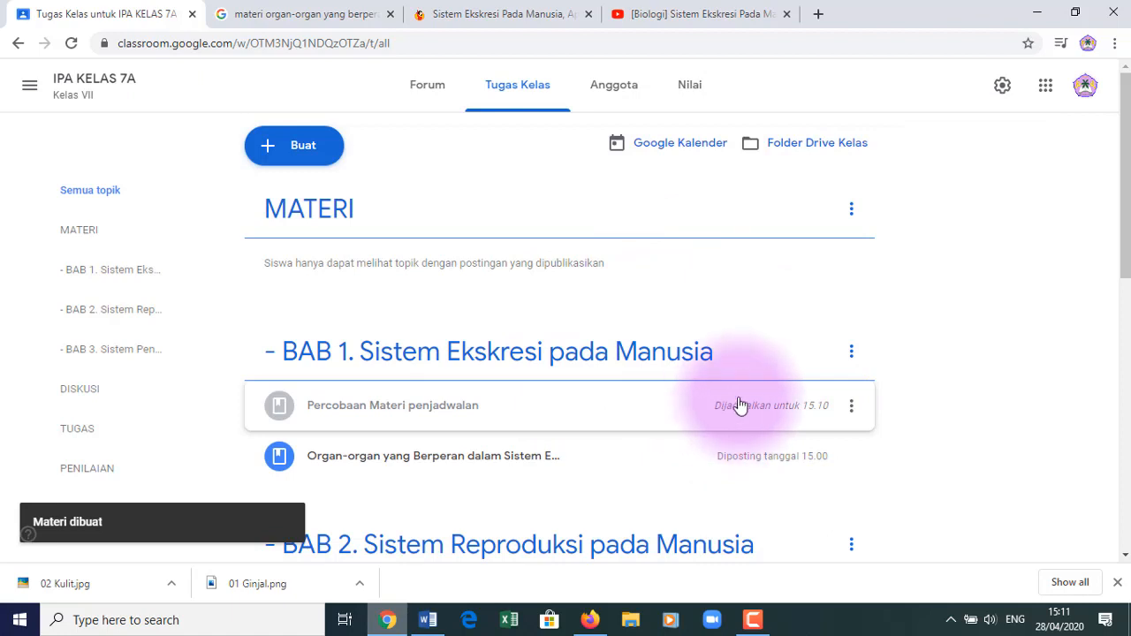
left_click(643, 416)
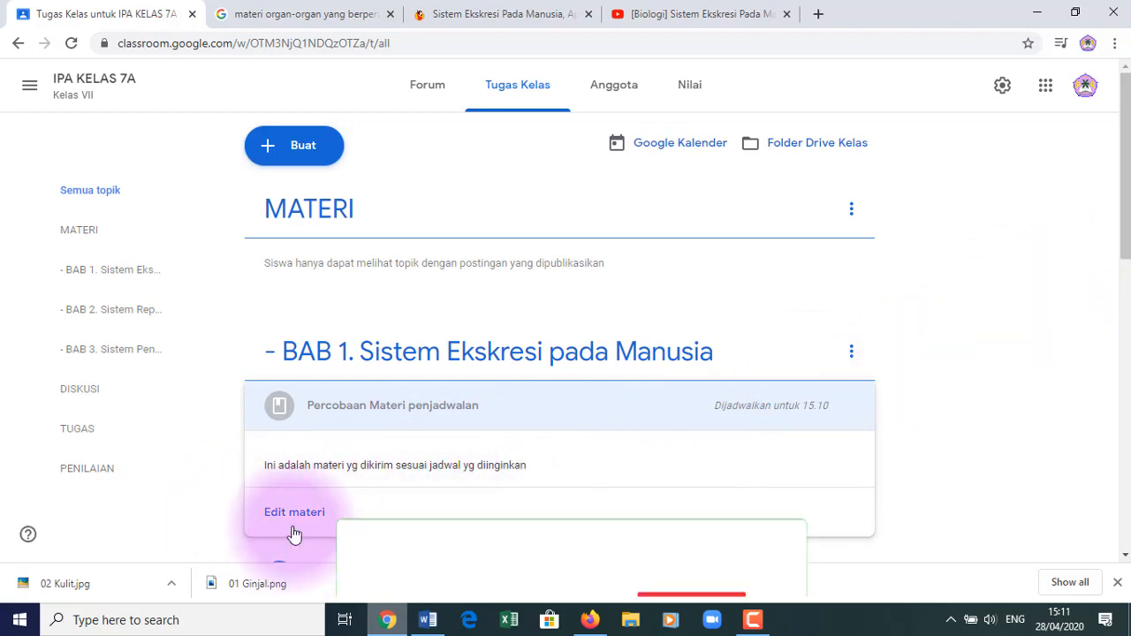
left_click(297, 514)
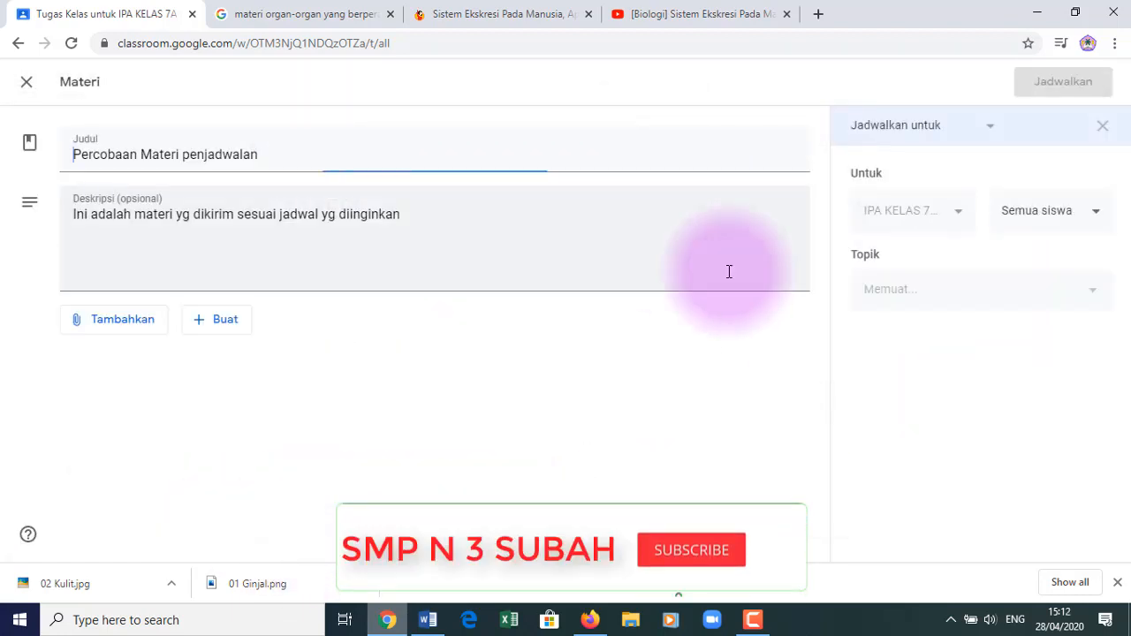
- Check its 15.10 posting schedule, then bring the student's Firefox window forward
left_click(990, 128)
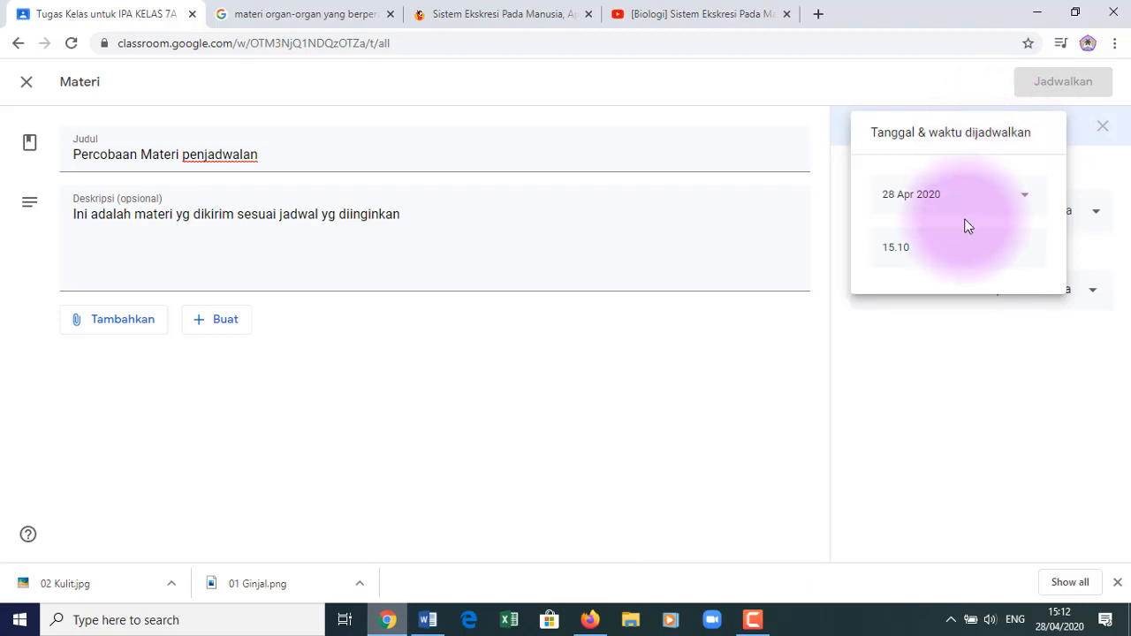
left_click(733, 426)
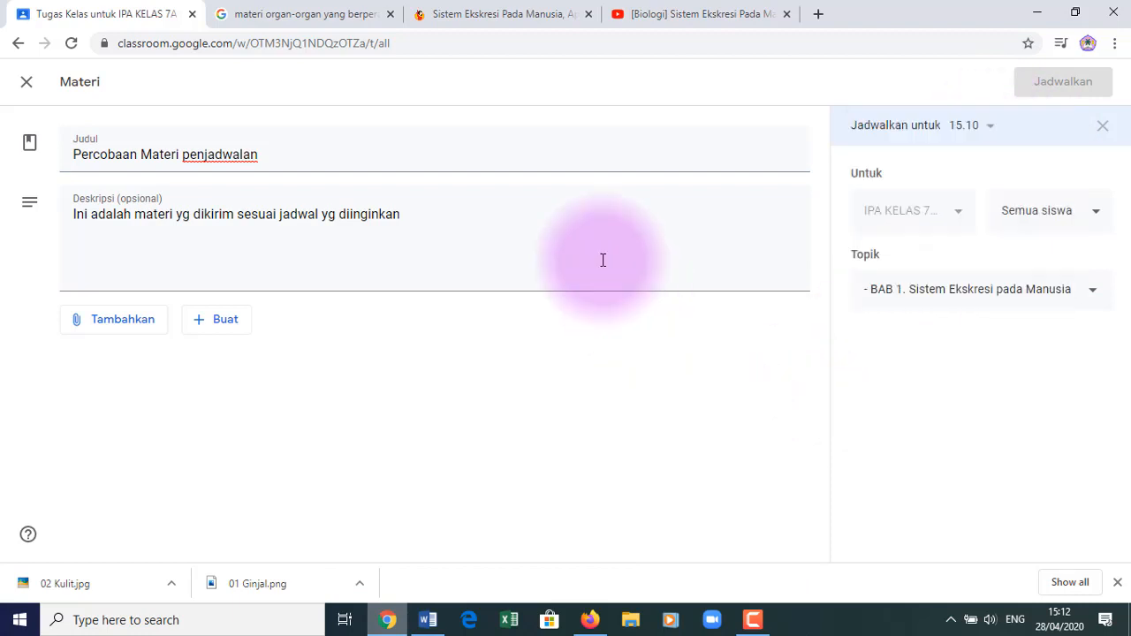
mouse_move(590, 619)
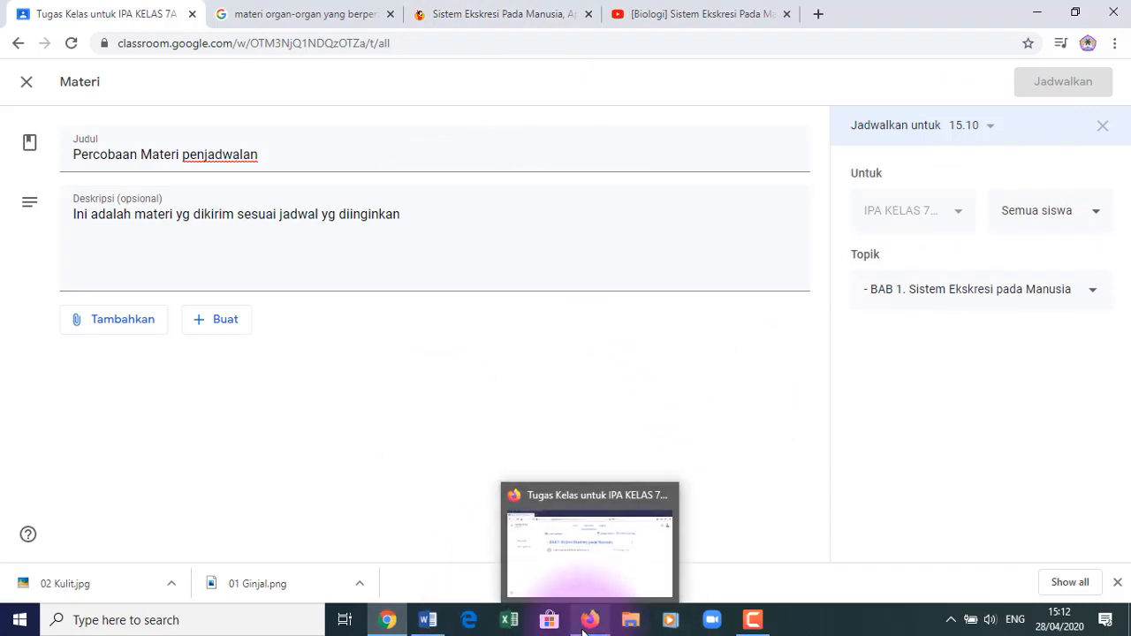
left_click(622, 551)
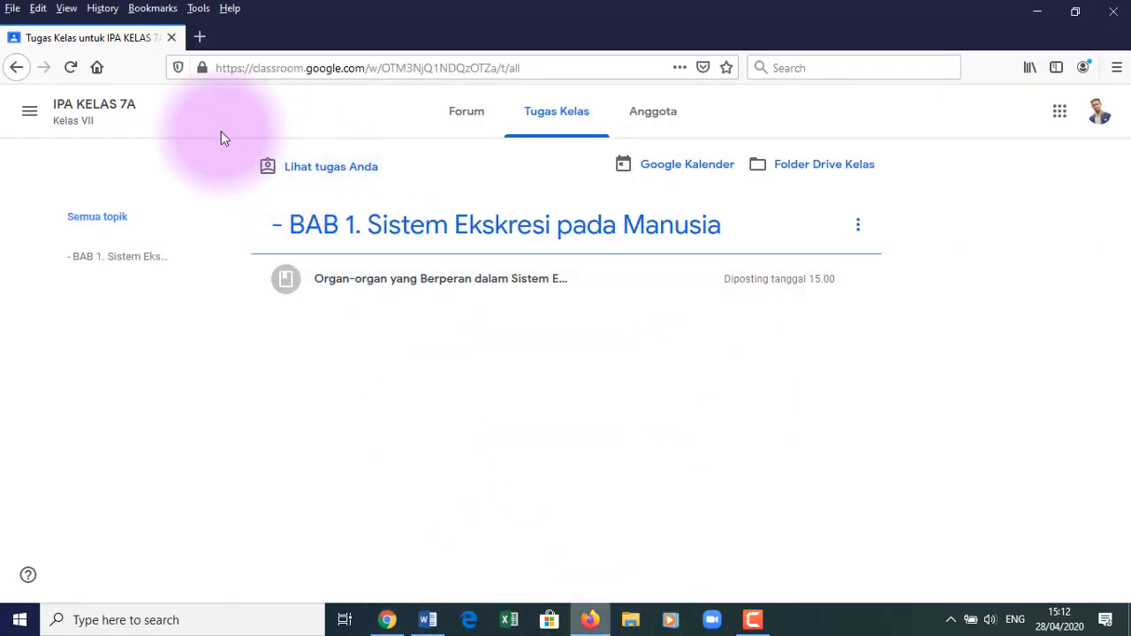
- Reload the student's page to see 'Materi untuk Bab 2' under BAB 2, then return to the edit form
left_click(72, 68)
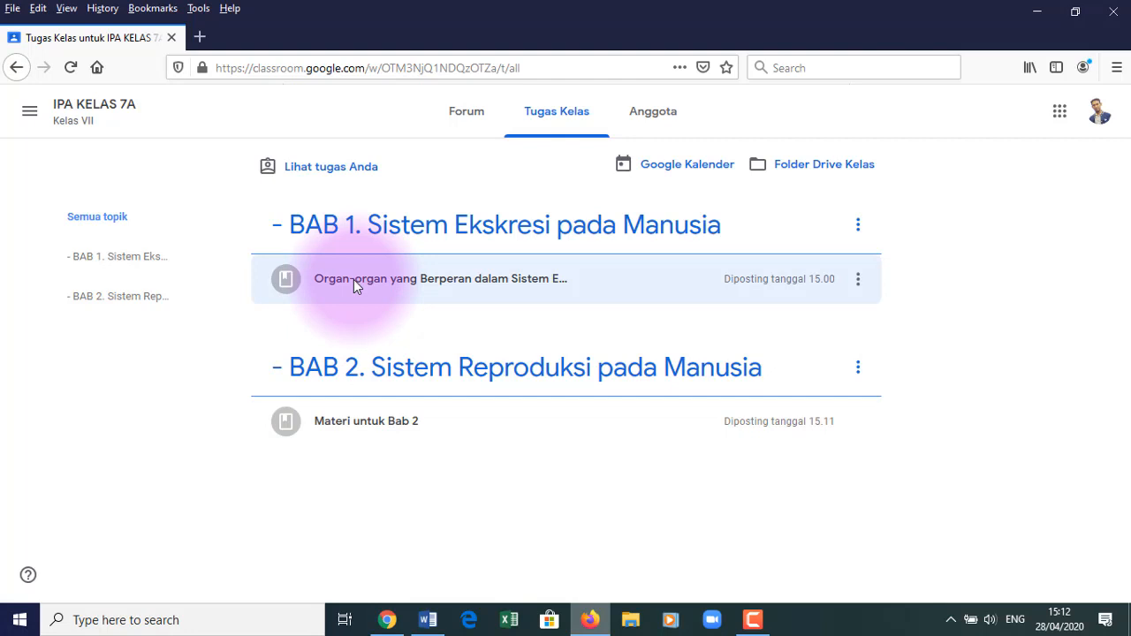
left_click(387, 619)
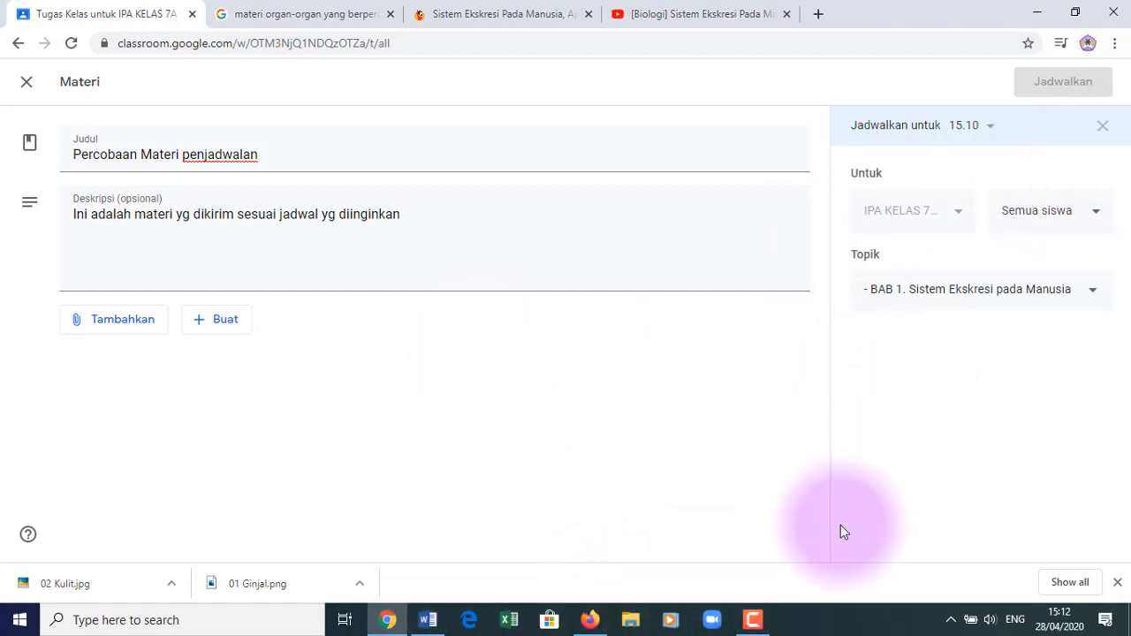
left_click(592, 623)
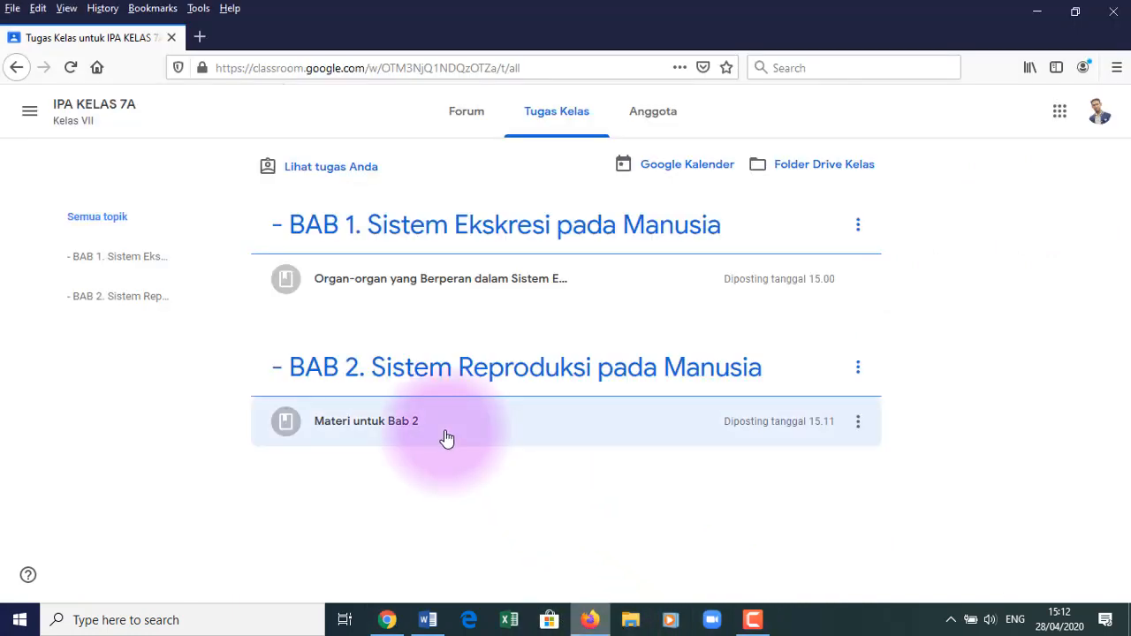
left_click(389, 620)
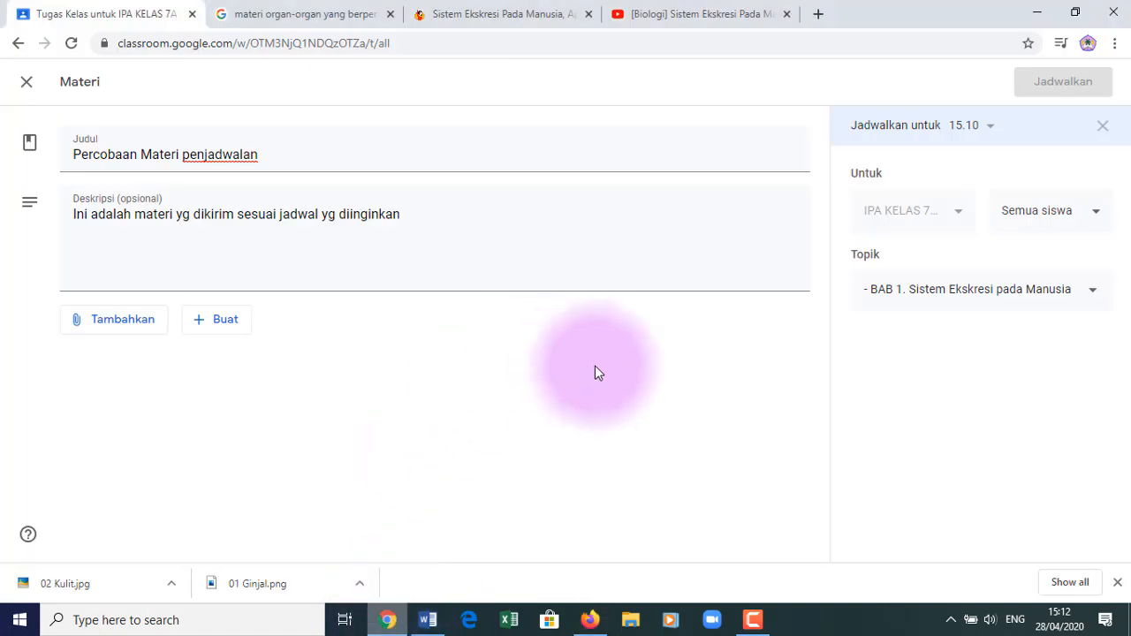
- Remove the 15.10 schedule from 'Percobaan Materi penjadwalan' and close the form, leaving it a draft
left_click(1105, 127)
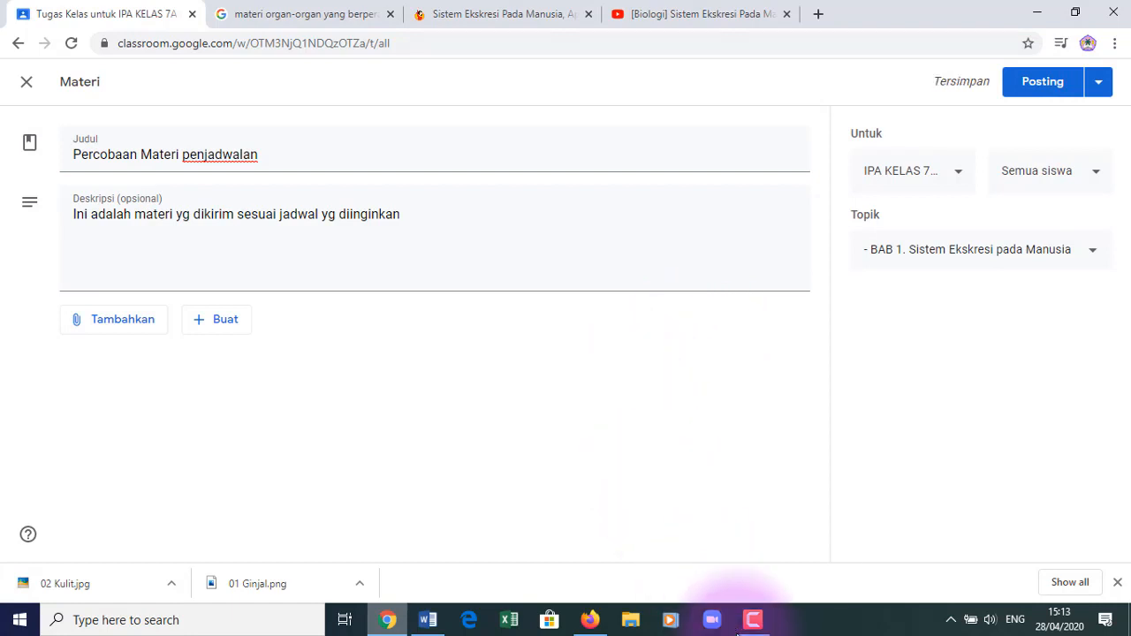
mouse_move(590, 627)
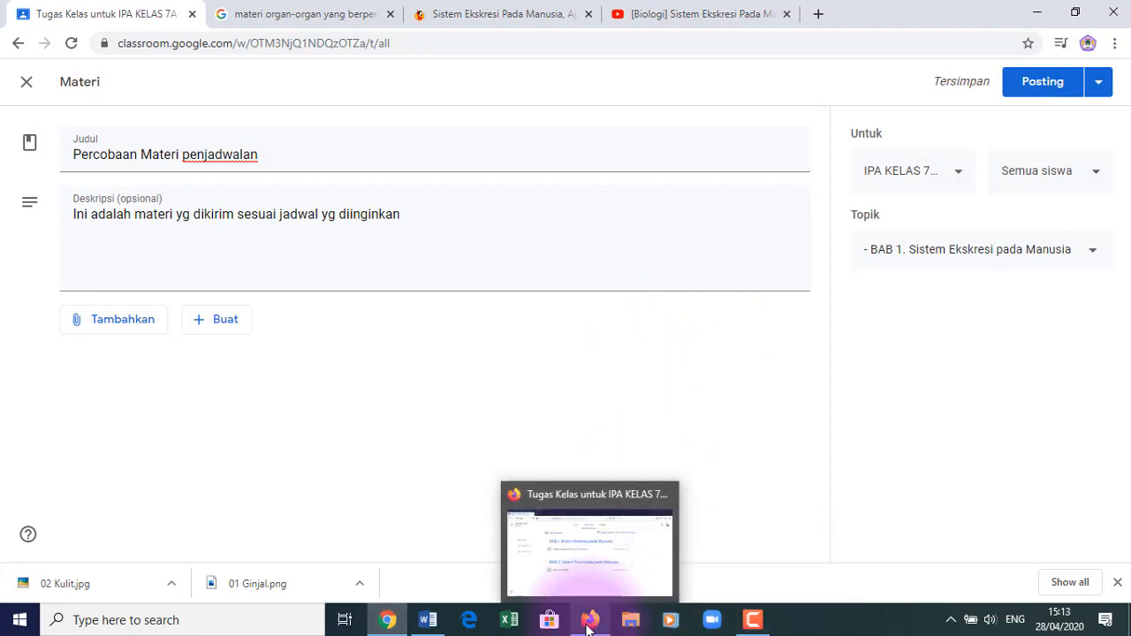
left_click(602, 488)
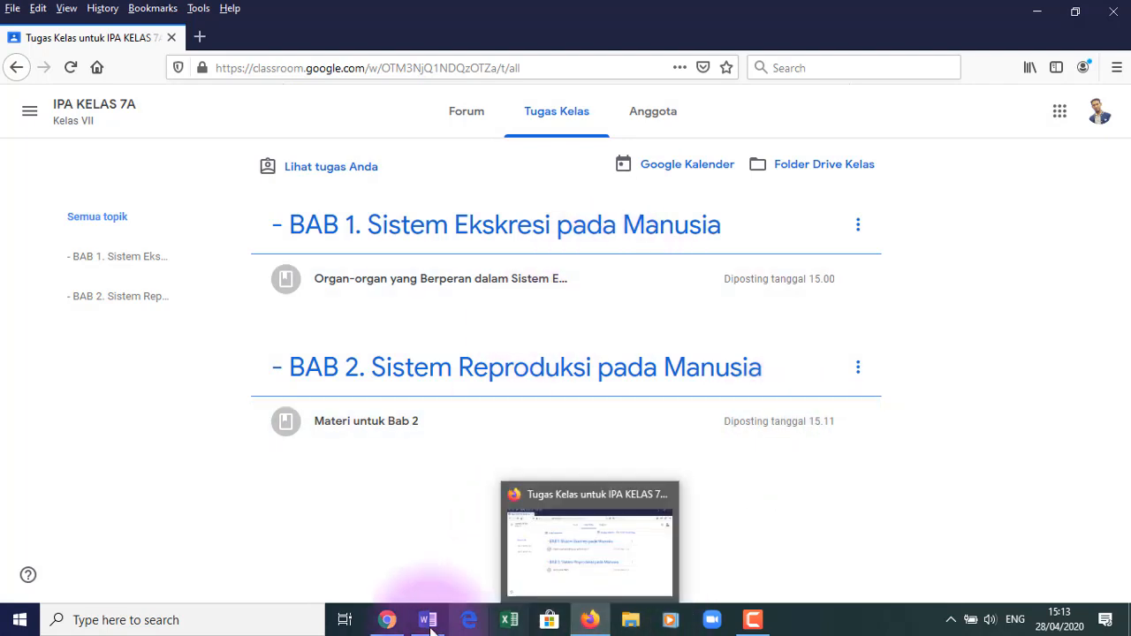
mouse_move(387, 618)
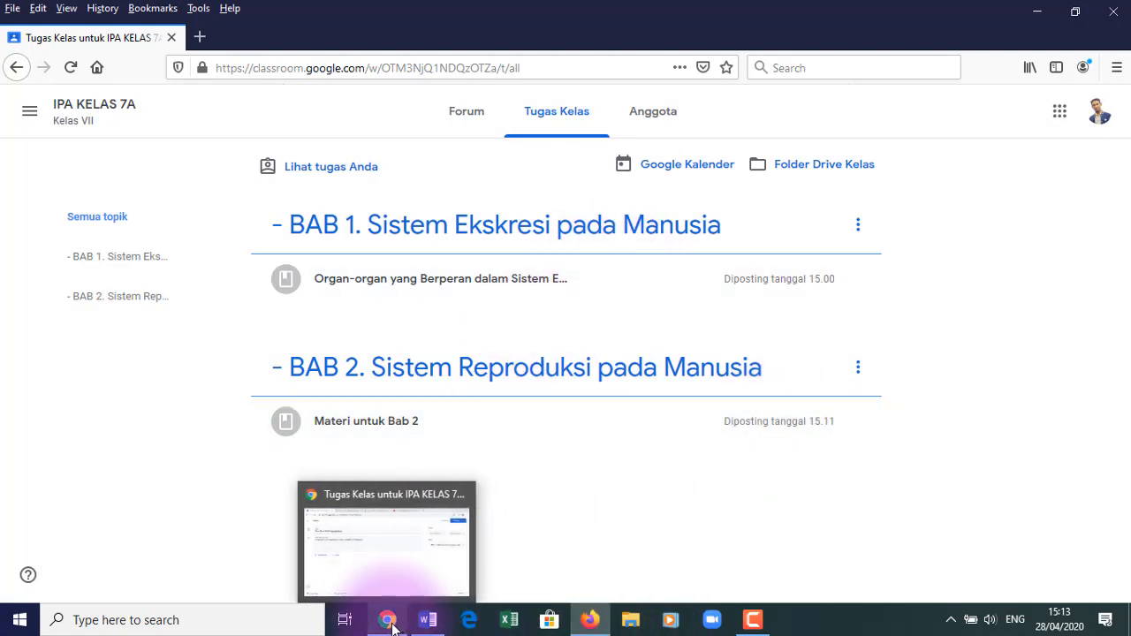
left_click(385, 562)
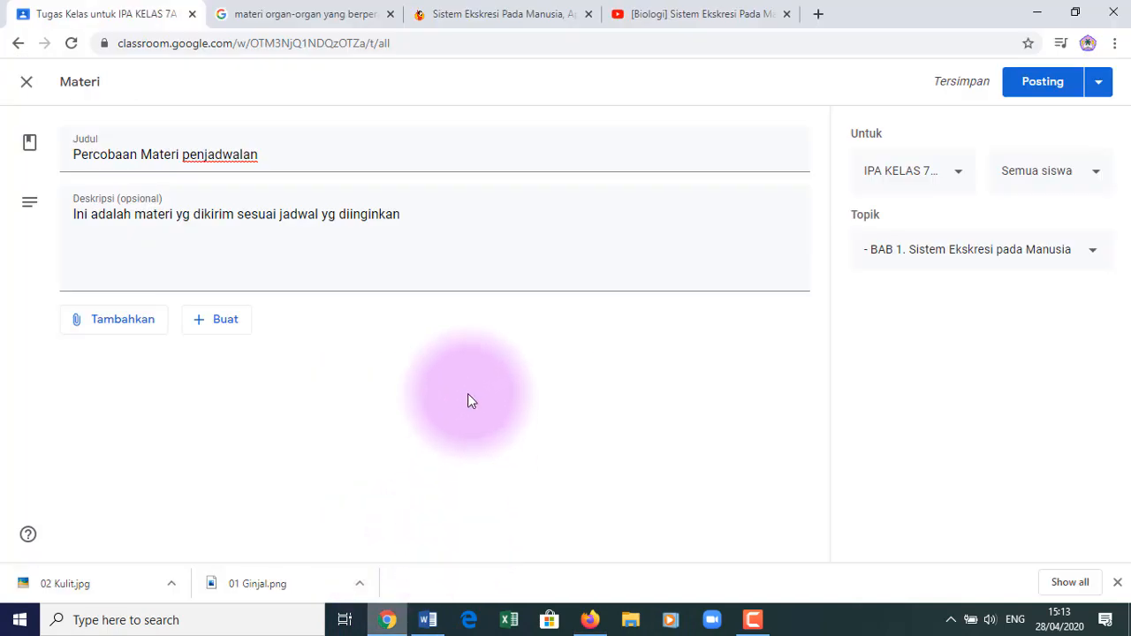
left_click(27, 87)
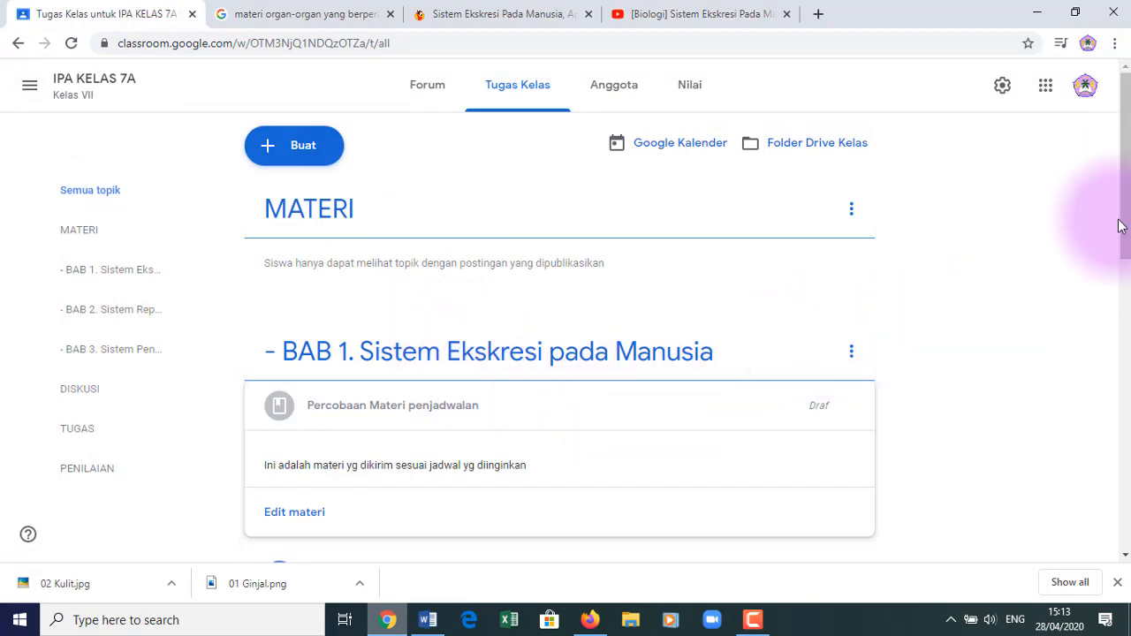
- Open the draft 'Percobaan Materi penjadwalan' for editing from its ⋮ menu, cancelling an accidental delete
left_click_drag(1129, 232, 1128, 333)
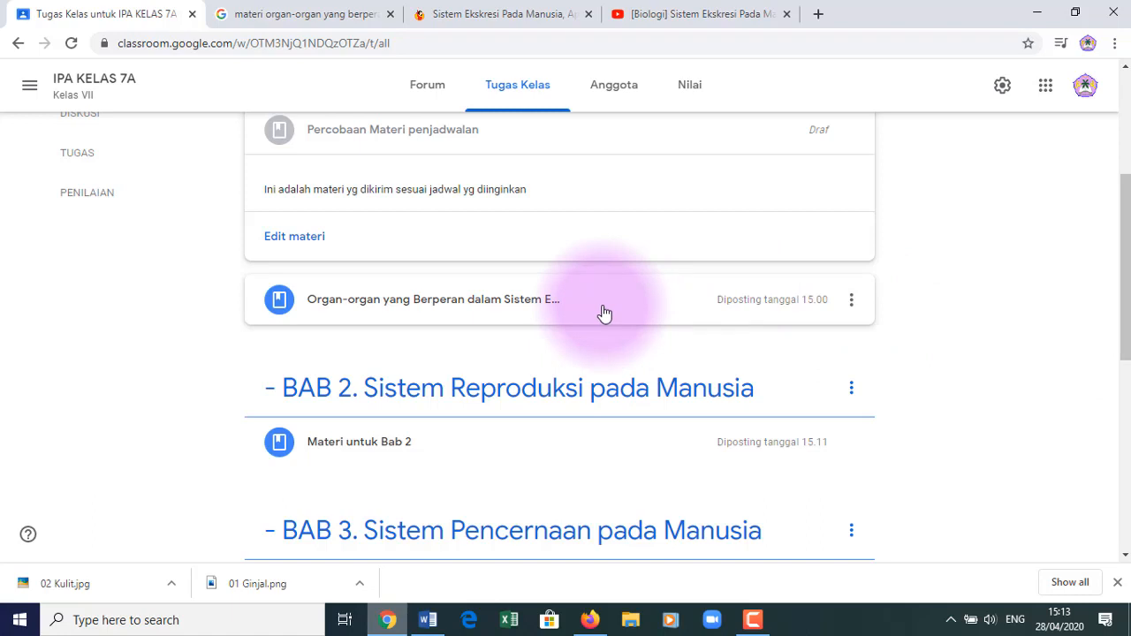
left_click_drag(1126, 239, 1125, 164)
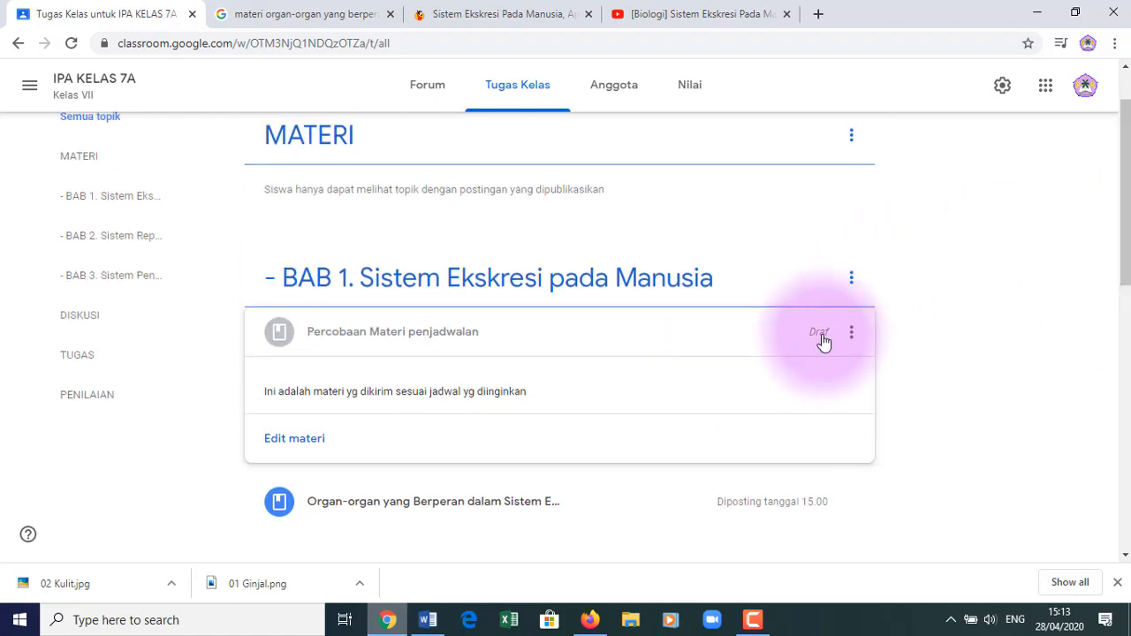
left_click(850, 337)
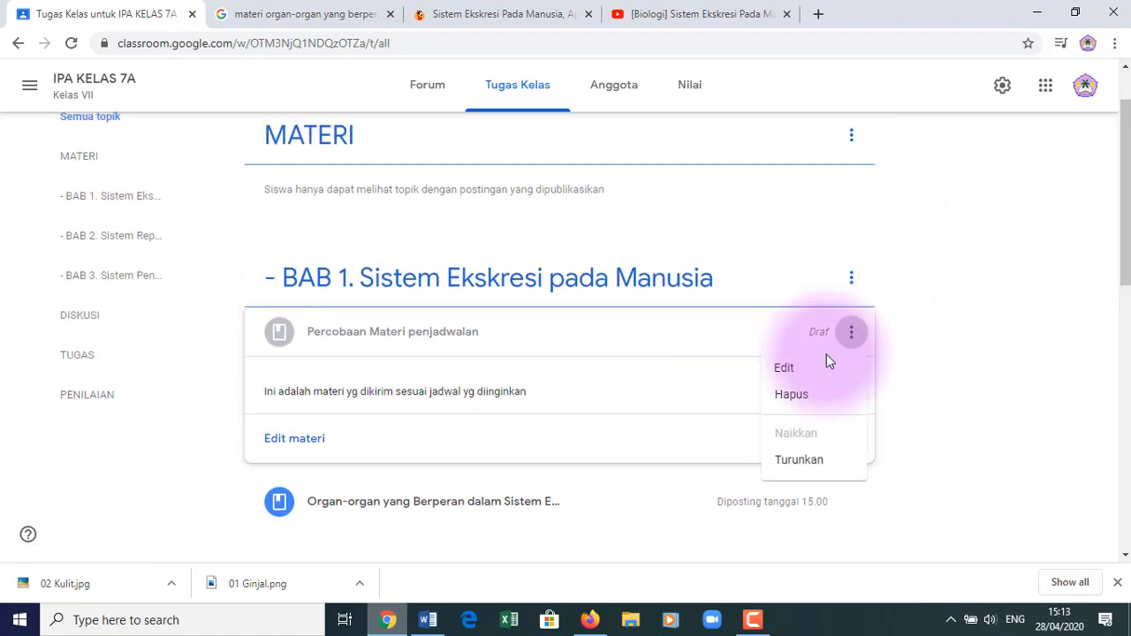
left_click(808, 396)
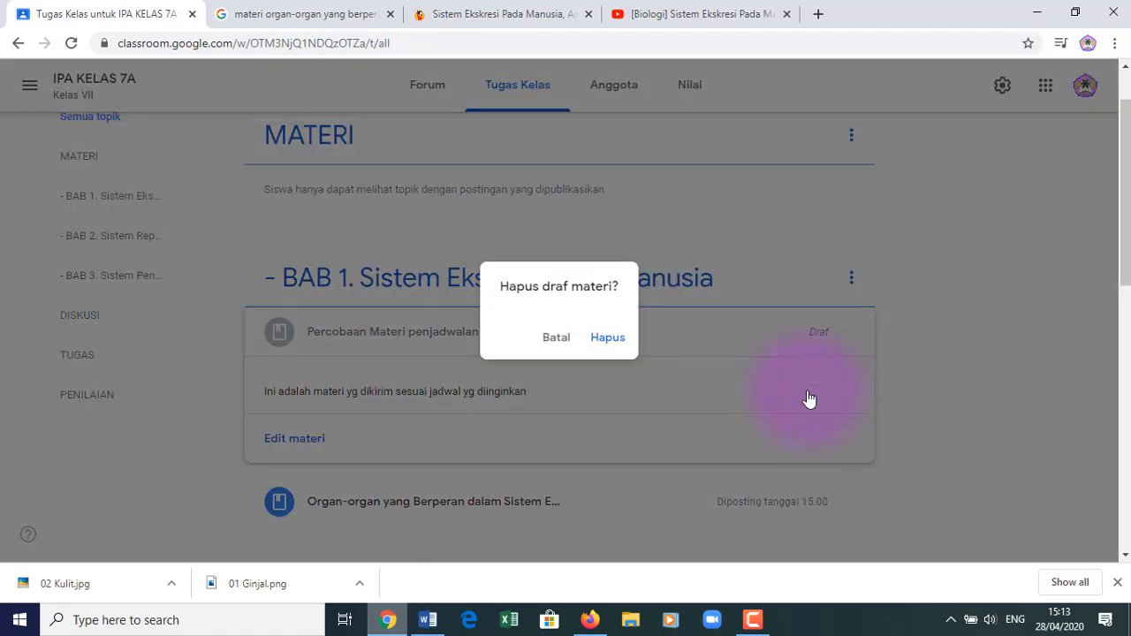
left_click(557, 339)
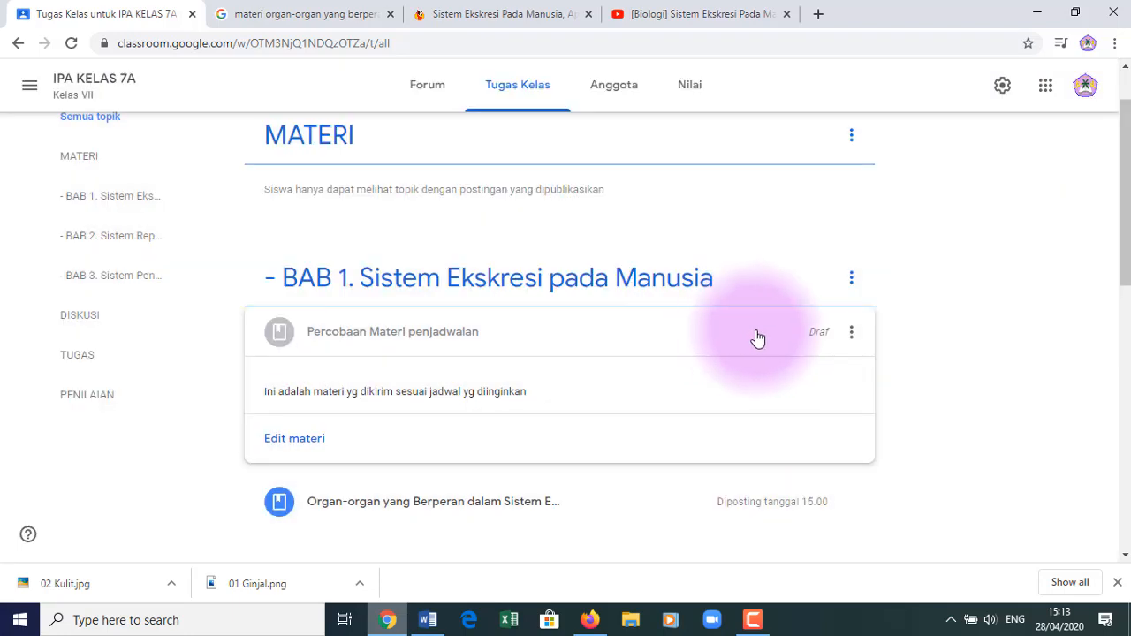
left_click(820, 341)
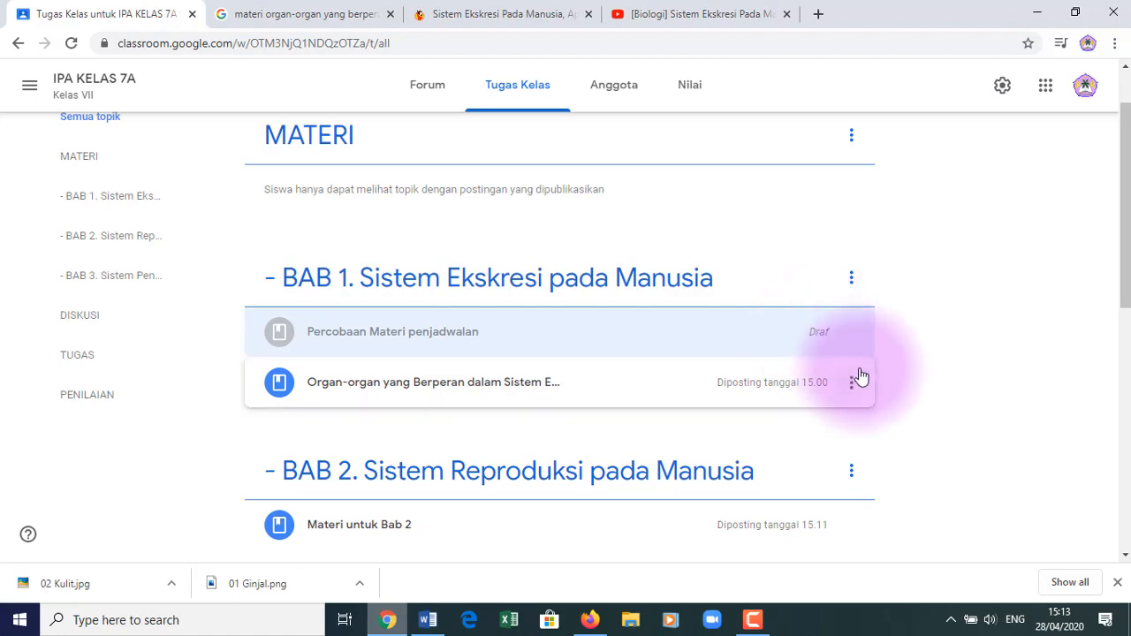
left_click(850, 334)
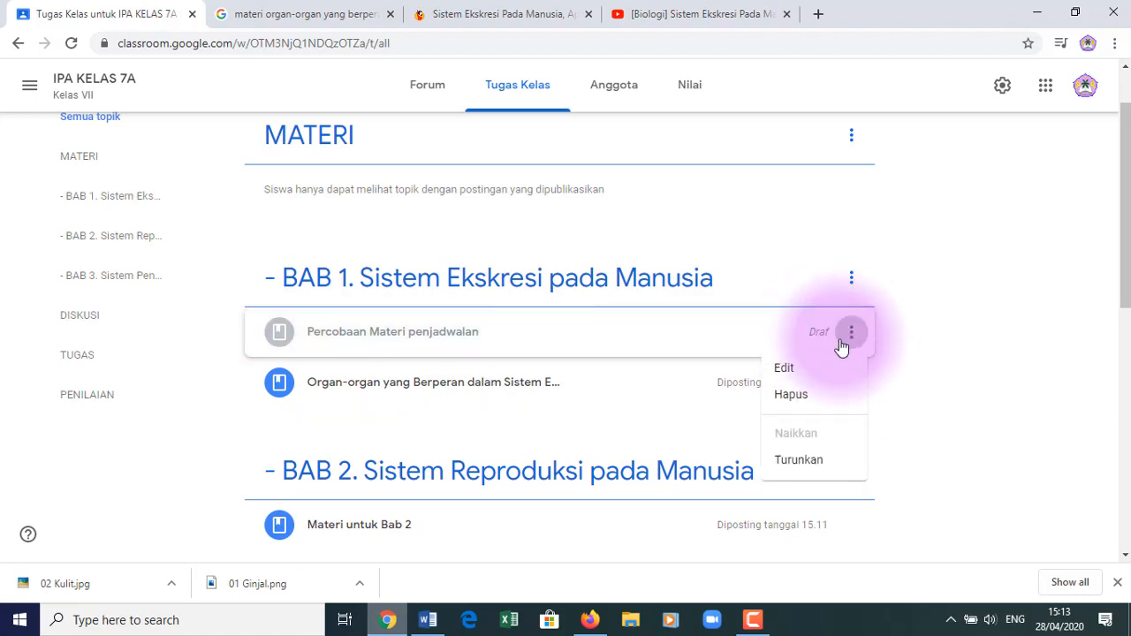
left_click(812, 370)
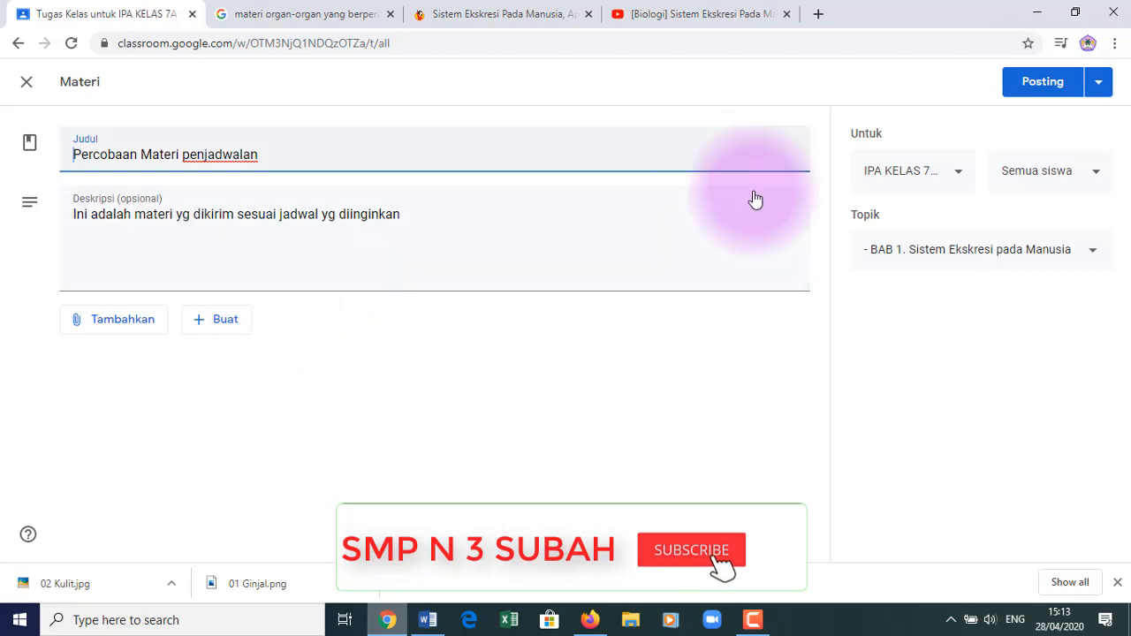
- Post 'Percobaan Materi penjadwalan' immediately and switch to the student's window
left_click(1036, 91)
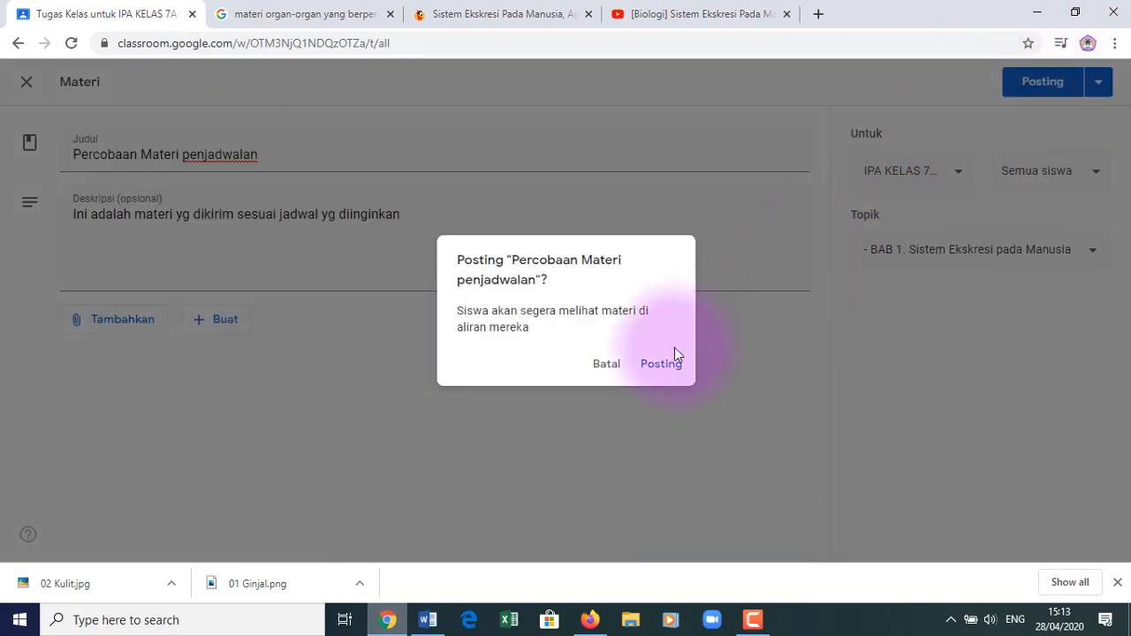
left_click(661, 364)
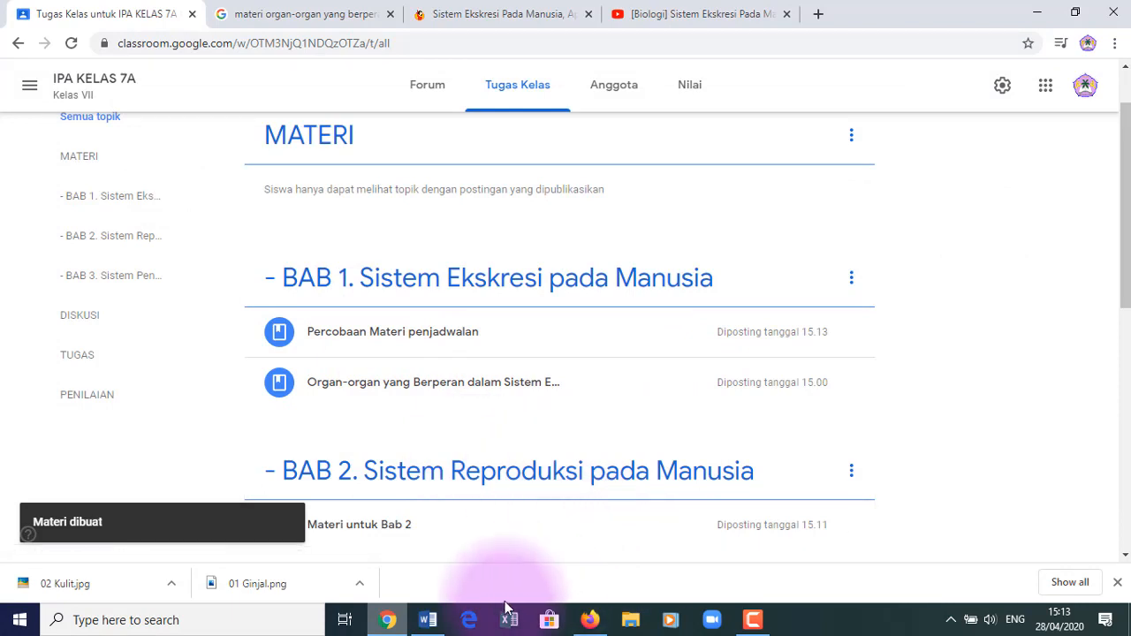
left_click(589, 619)
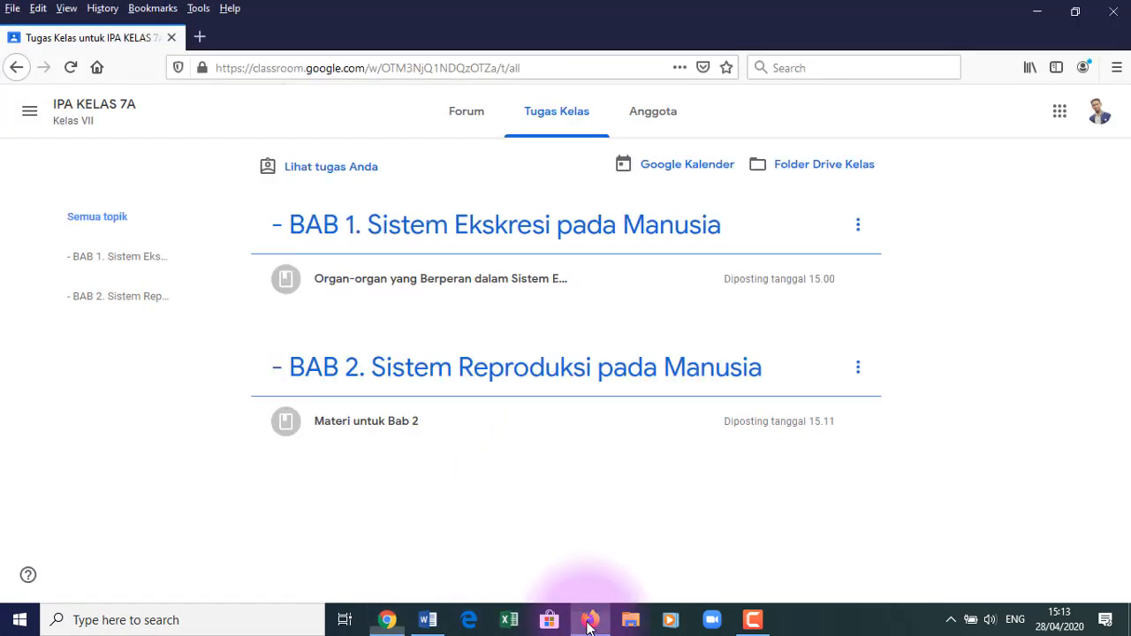
- Reload the student's class page to see the new material, then return to the teacher's window
left_click(70, 68)
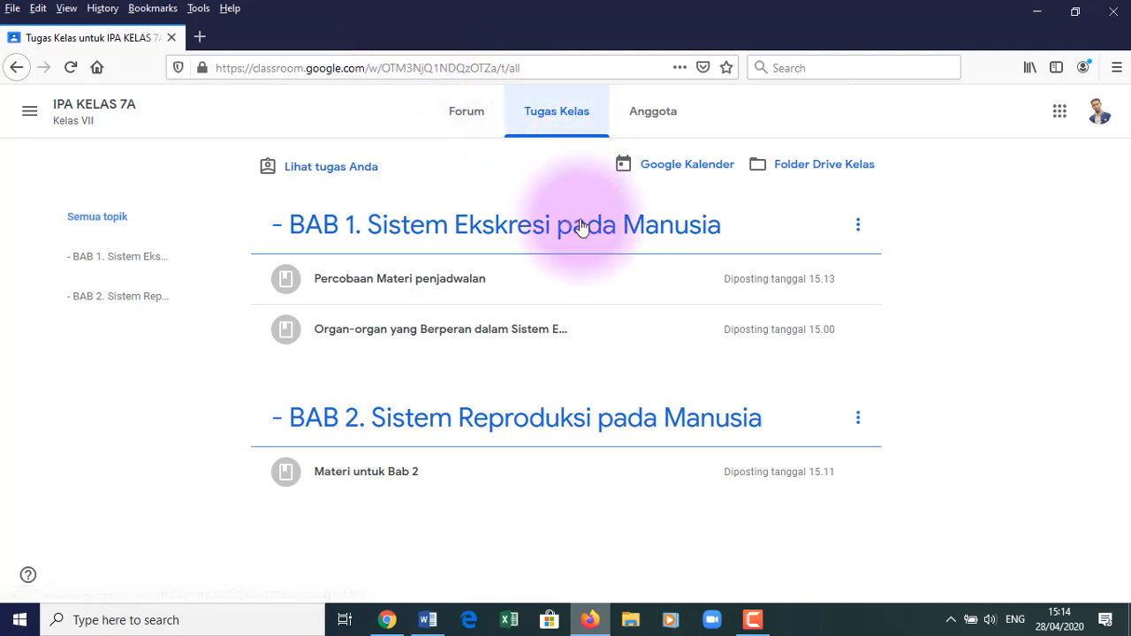
left_click(389, 619)
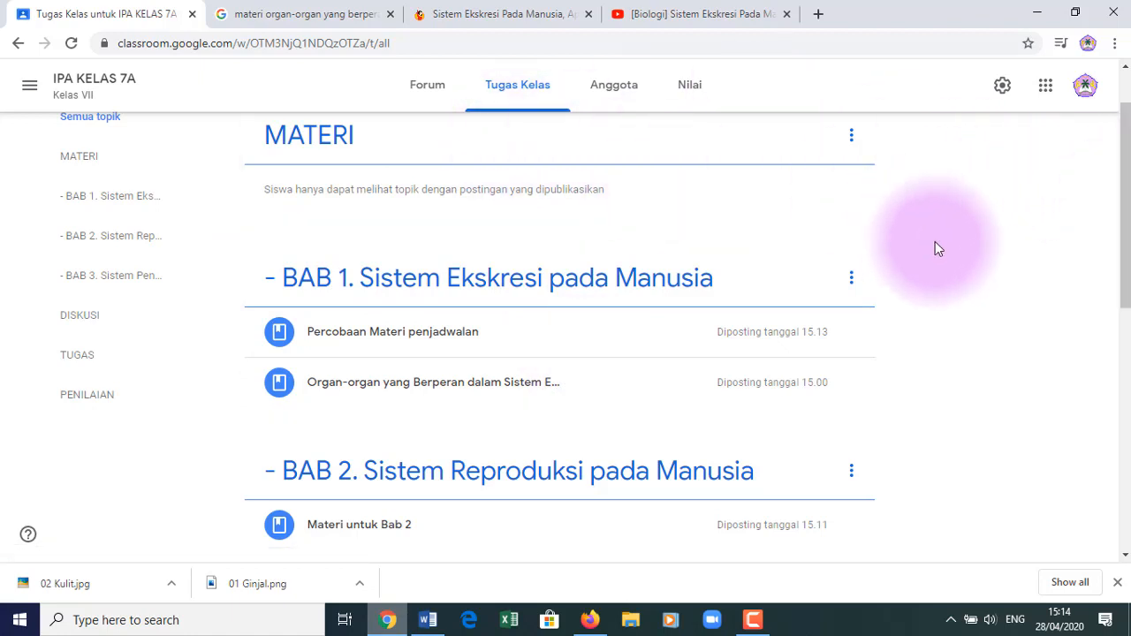
- Start a new assignment from Buat > Tugas and dismiss the rubric tip
left_click_drag(1124, 256, 1123, 121)
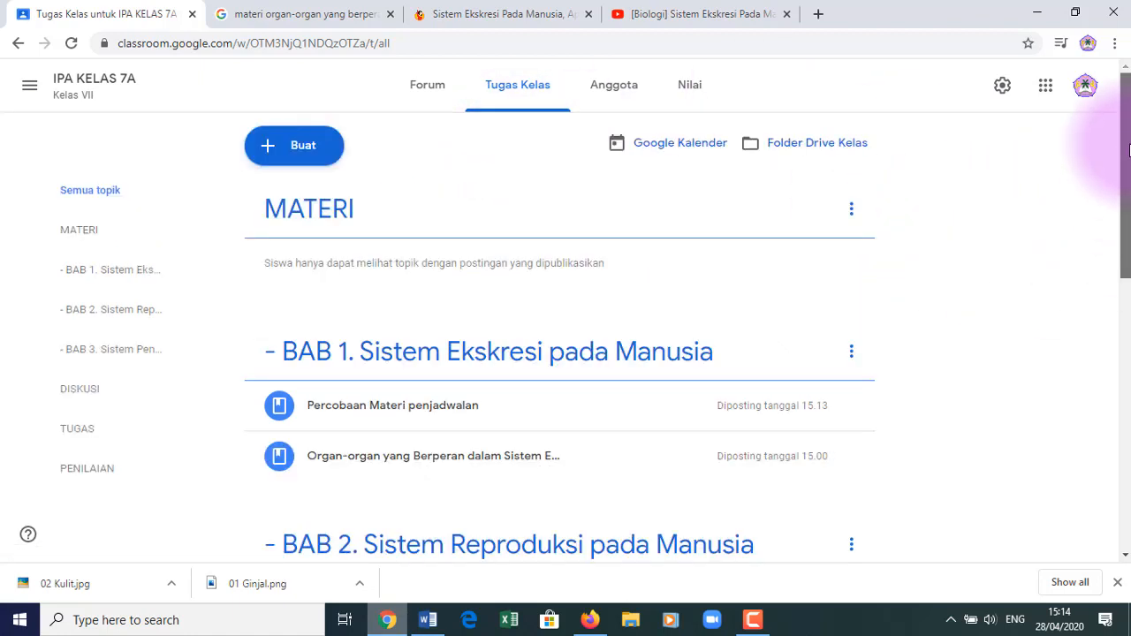
left_click(311, 158)
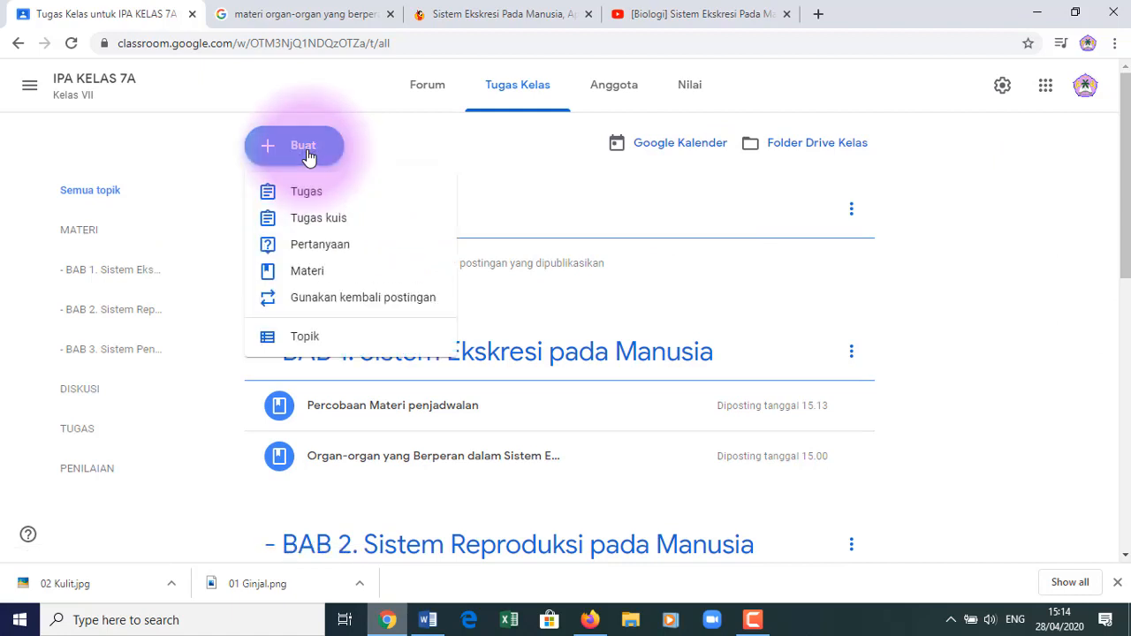
left_click(321, 195)
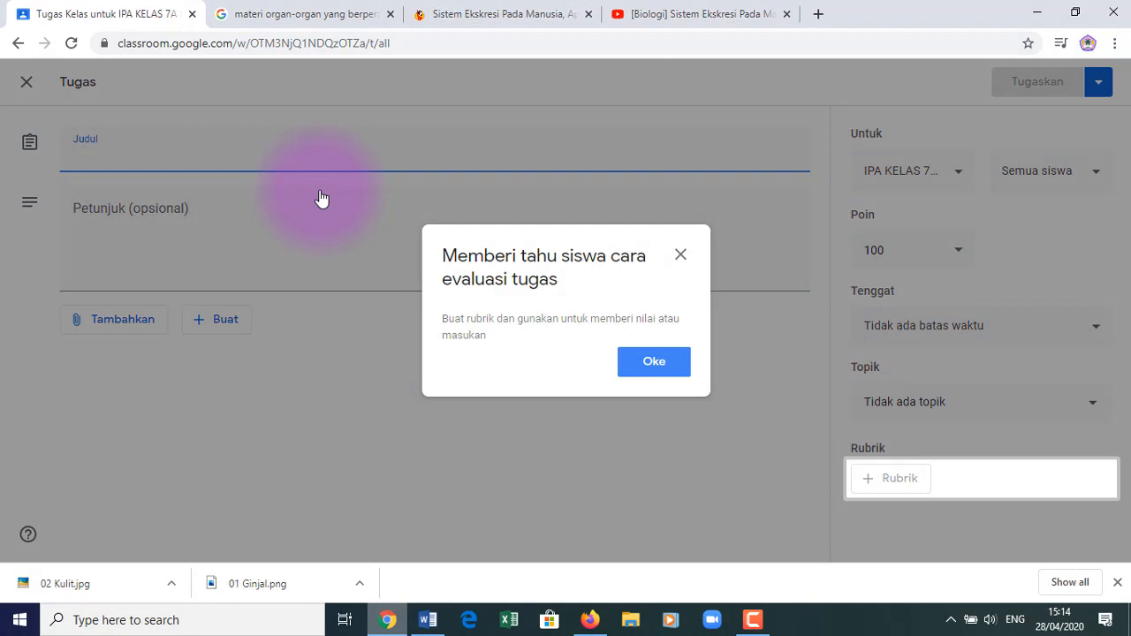
left_click(679, 256)
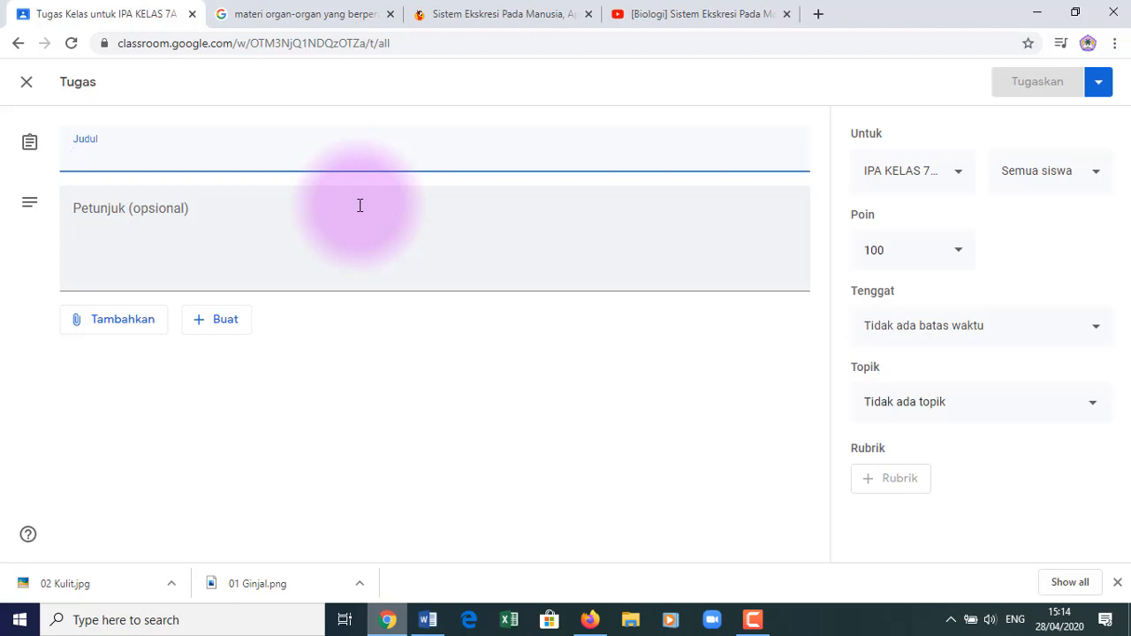
- Title it 'Membuat gambar Ginjal' with instructions 'Buatlah gambar ginjal dan bagian-bagiannya', worth 100 points
type("Bua")
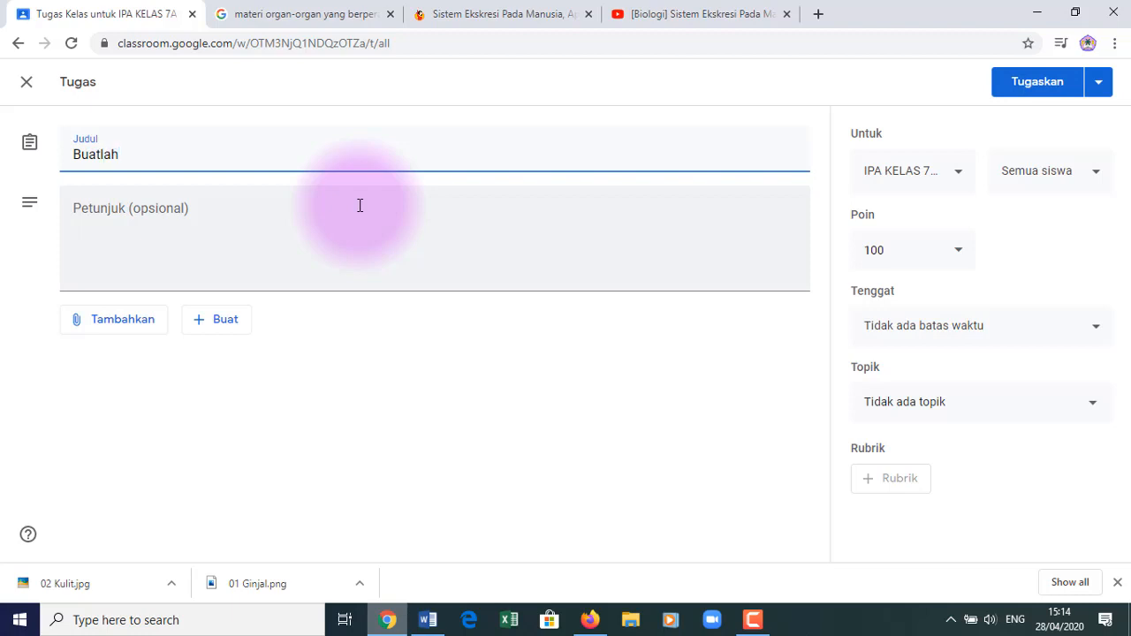
type("tlah")
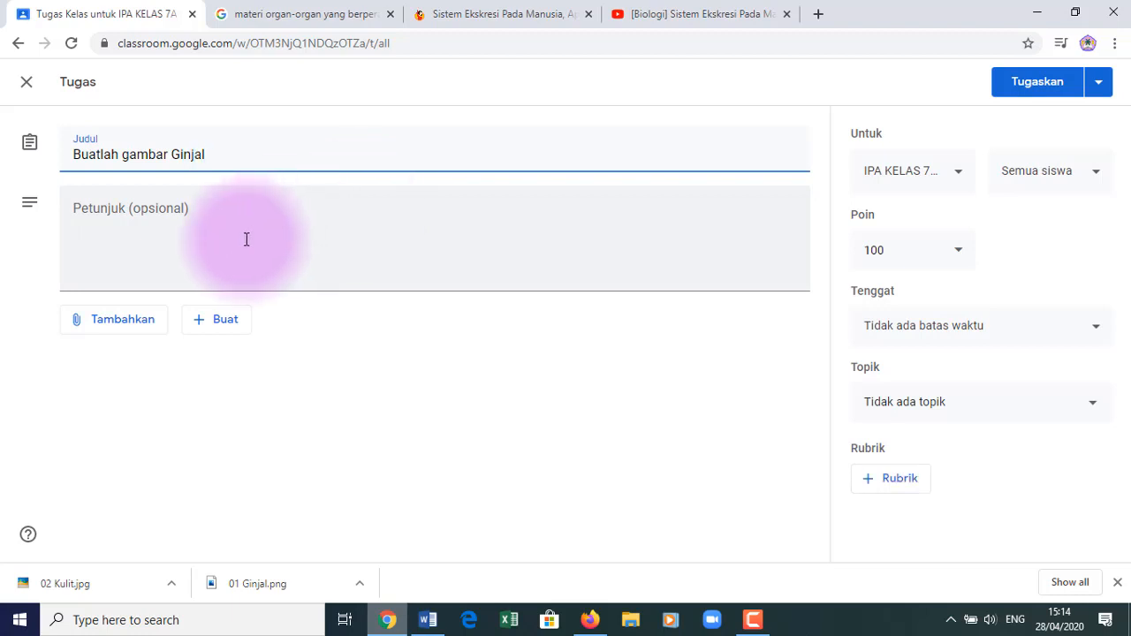
left_click(224, 225)
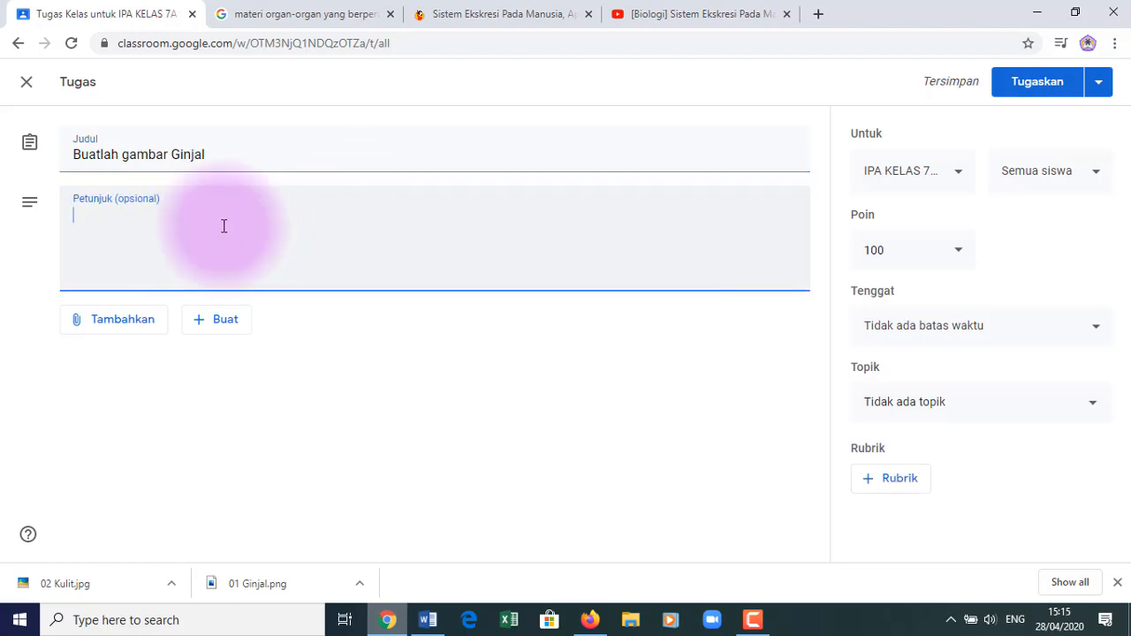
double_click(102, 154)
type("Membuat")
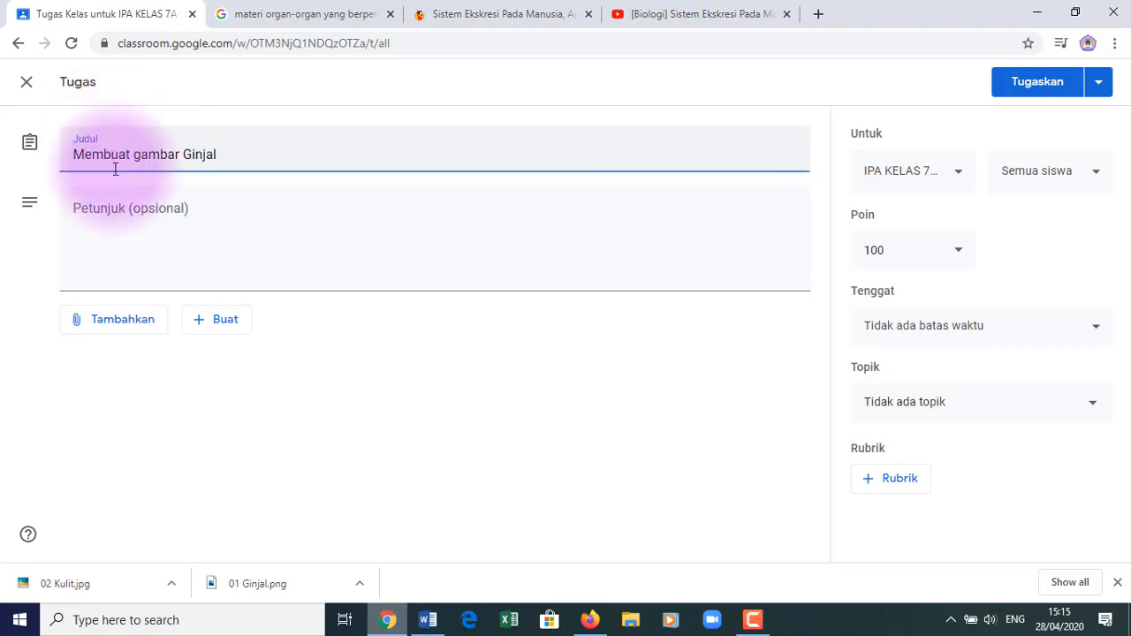
left_click(141, 227)
type("Buat")
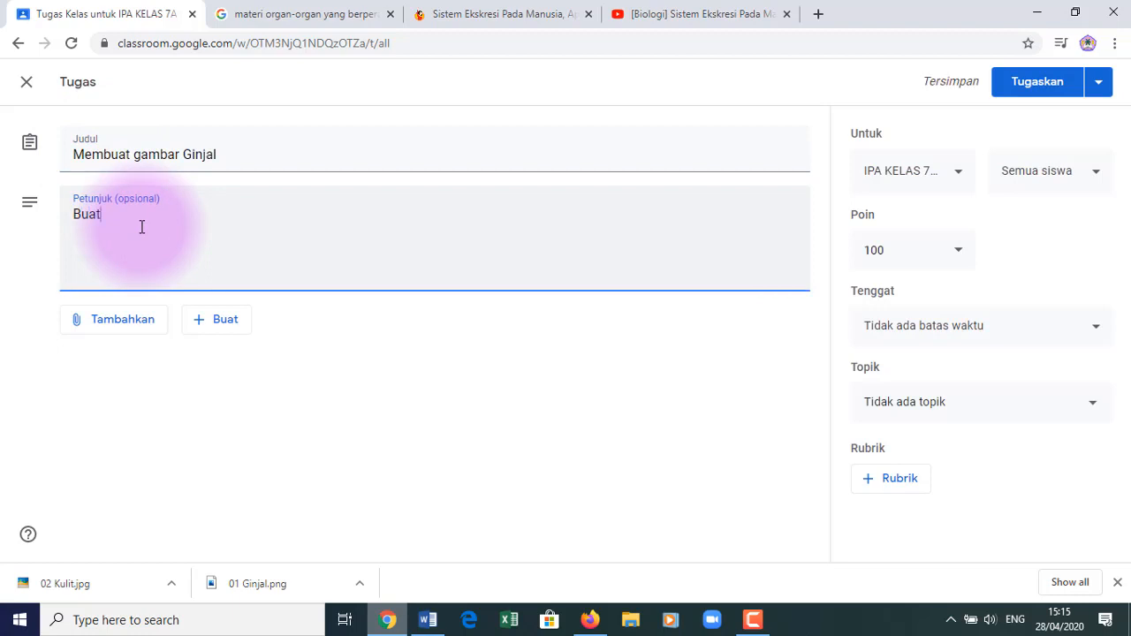
type("lah")
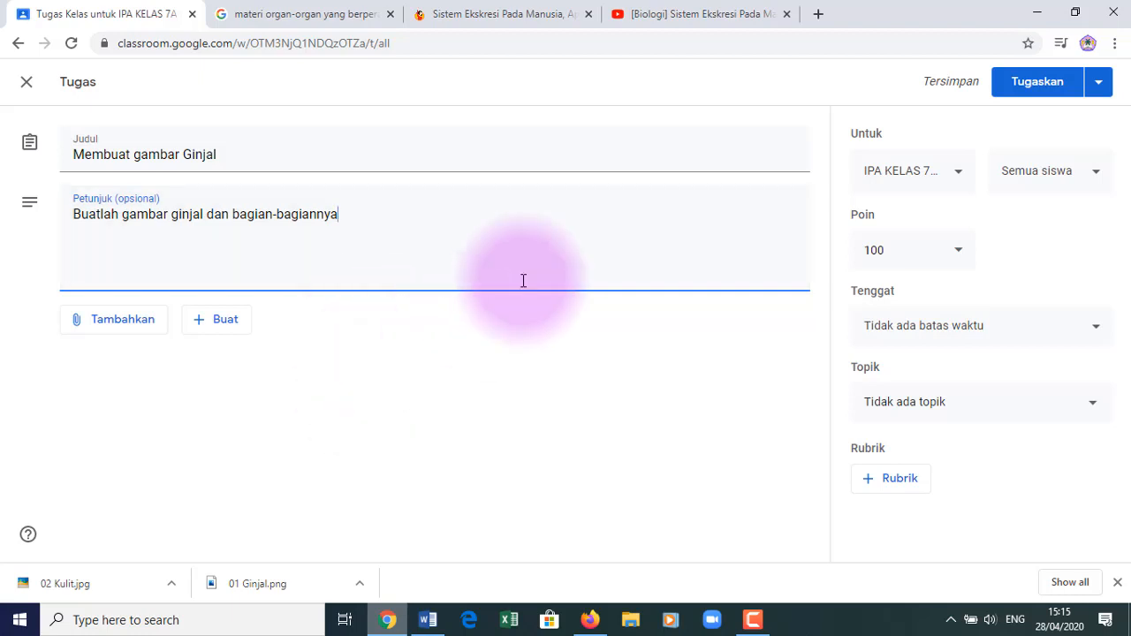
left_click(959, 259)
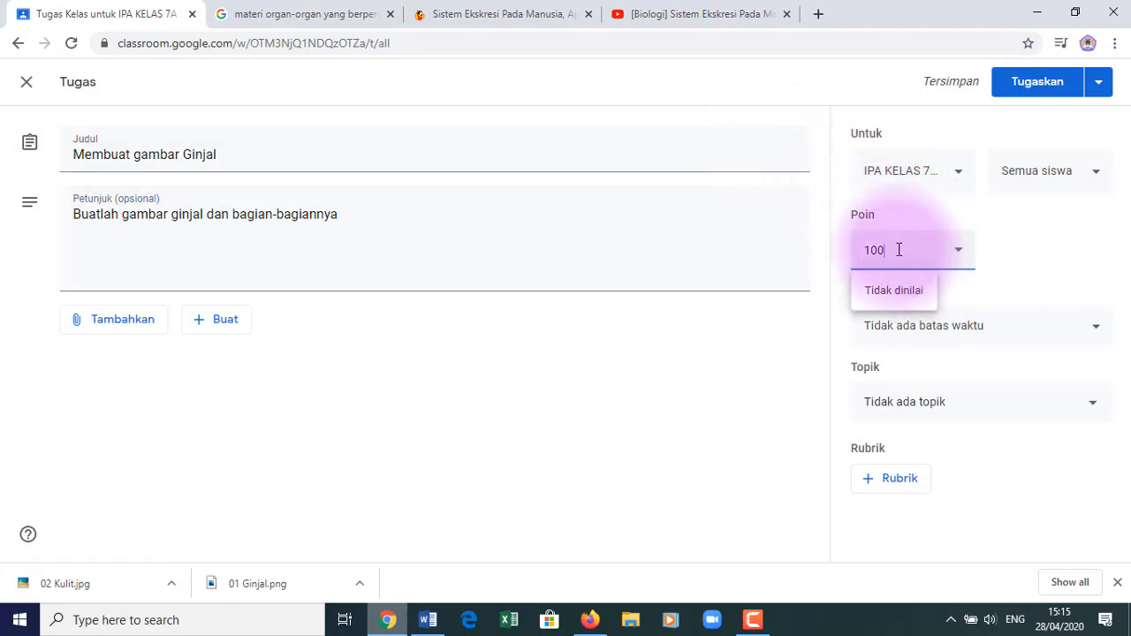
left_click(1025, 254)
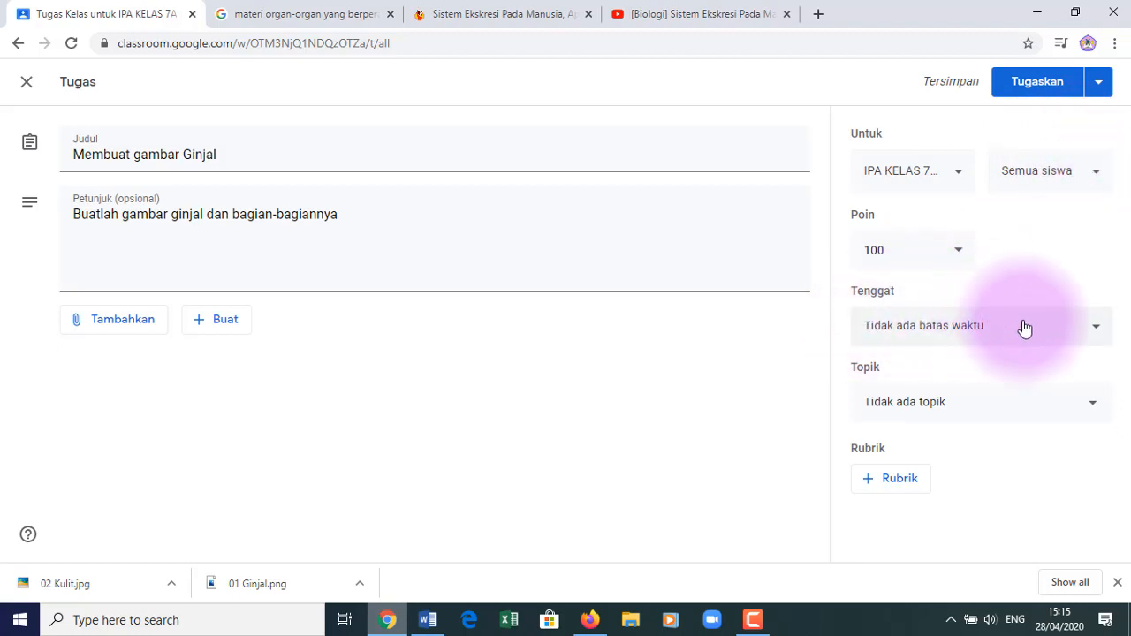
- Pick 30 Apr 2020 as the due date and enter 21.00 as the due time
left_click(1096, 327)
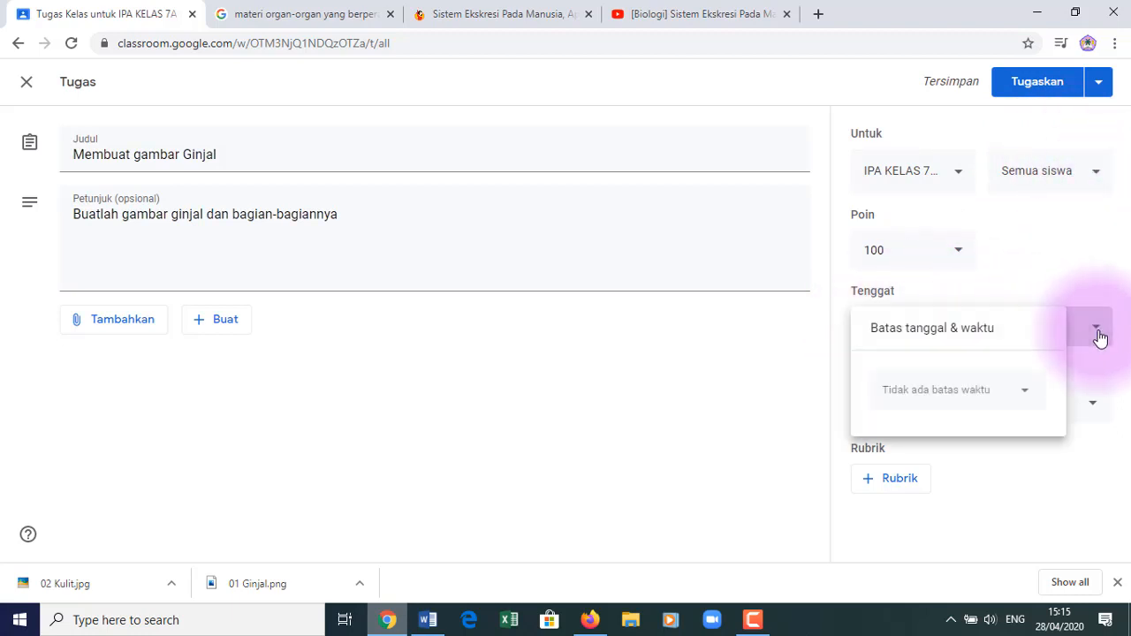
left_click(993, 394)
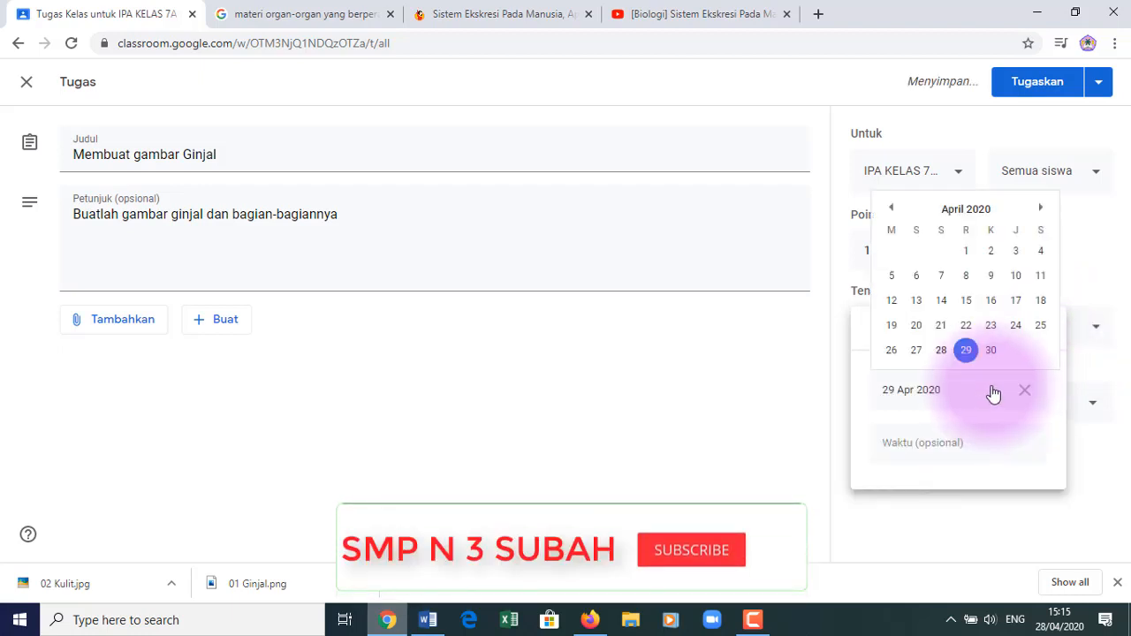
left_click(991, 351)
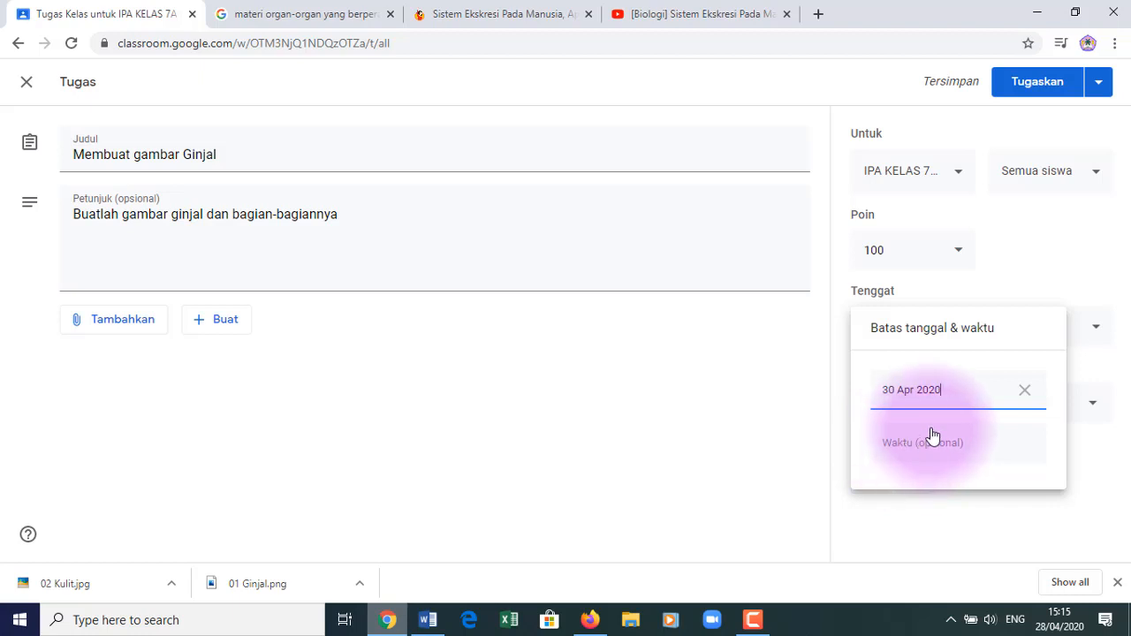
left_click(933, 449)
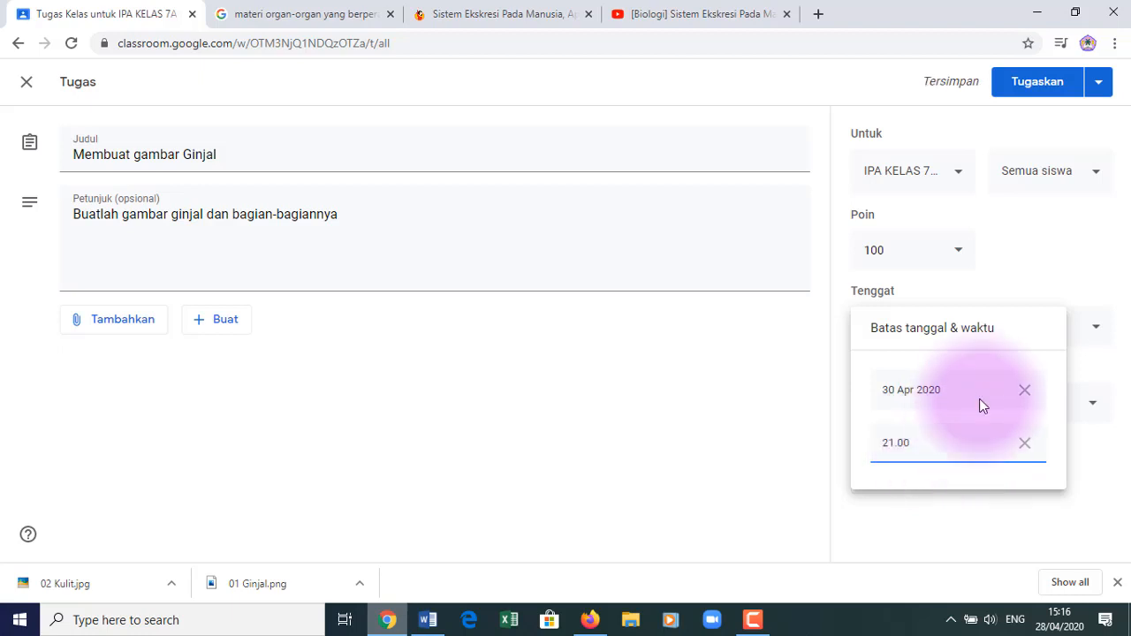
left_click(975, 394)
left_click(920, 450)
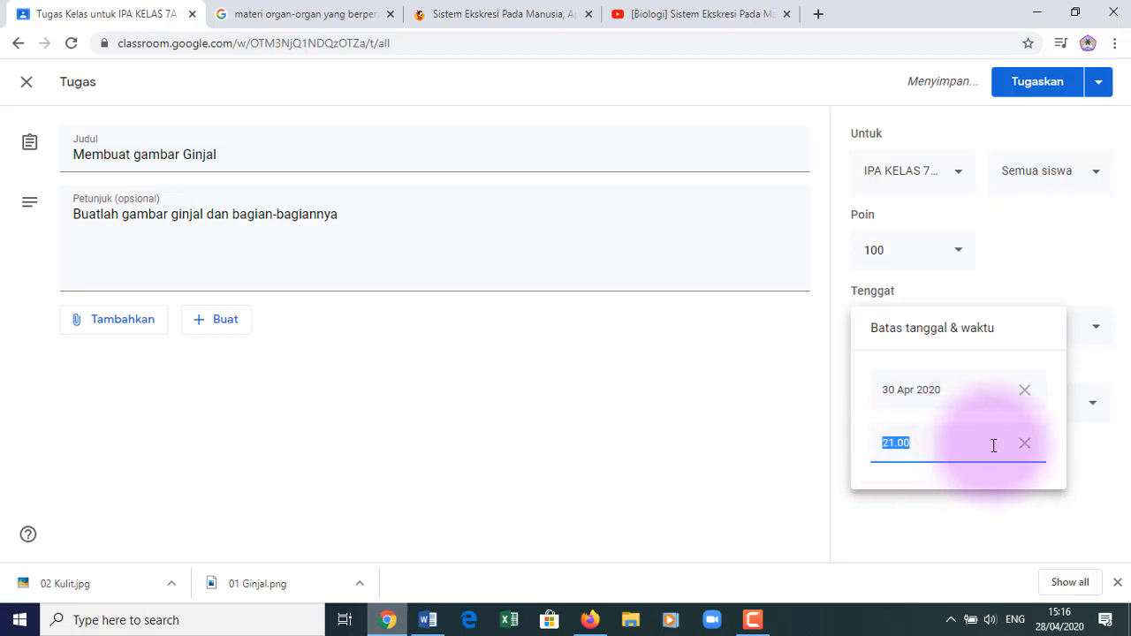
left_click(1024, 443)
left_click(923, 451)
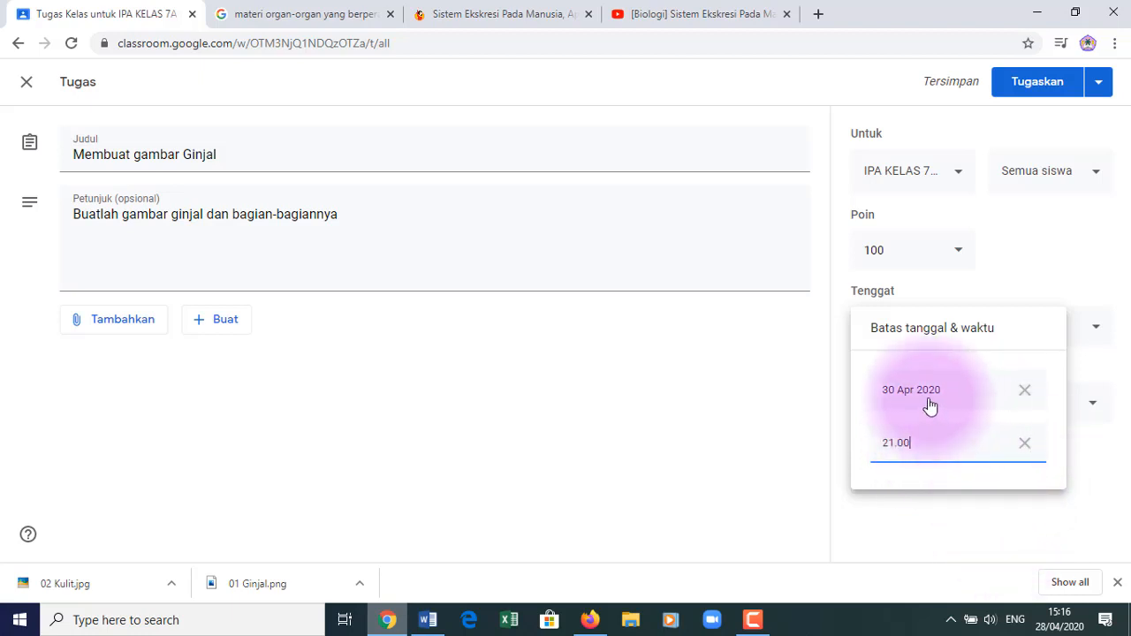
left_click(924, 537)
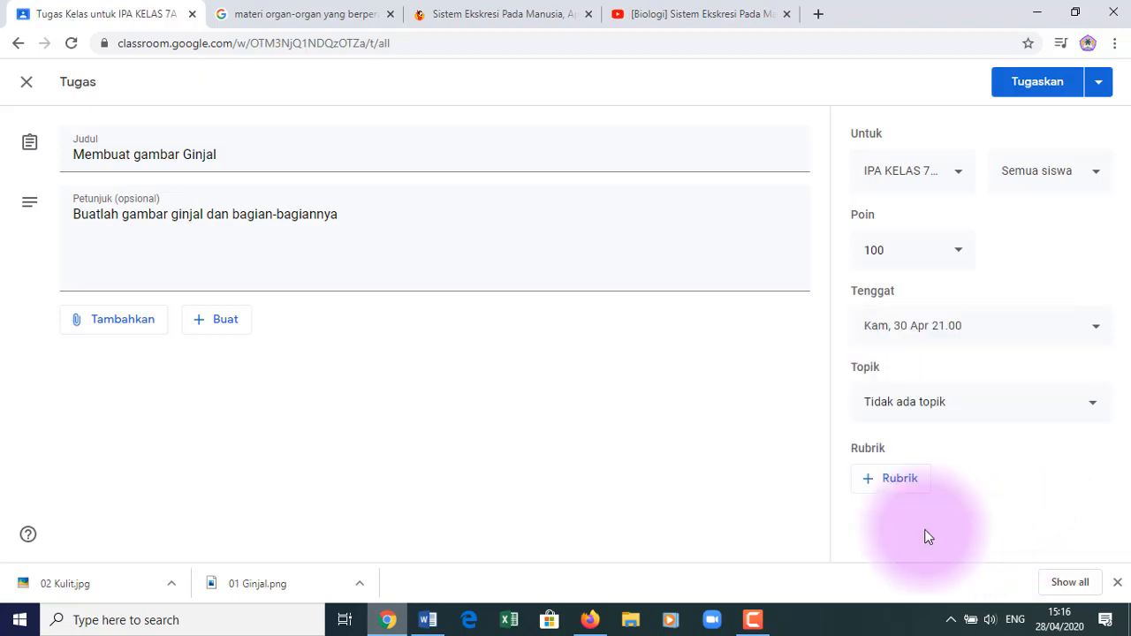
- File 'Membuat gambar Ginjal' under topic '- BAB 1. Sistem Ekskresi pada Manusia' and assign it to the class
left_click(965, 408)
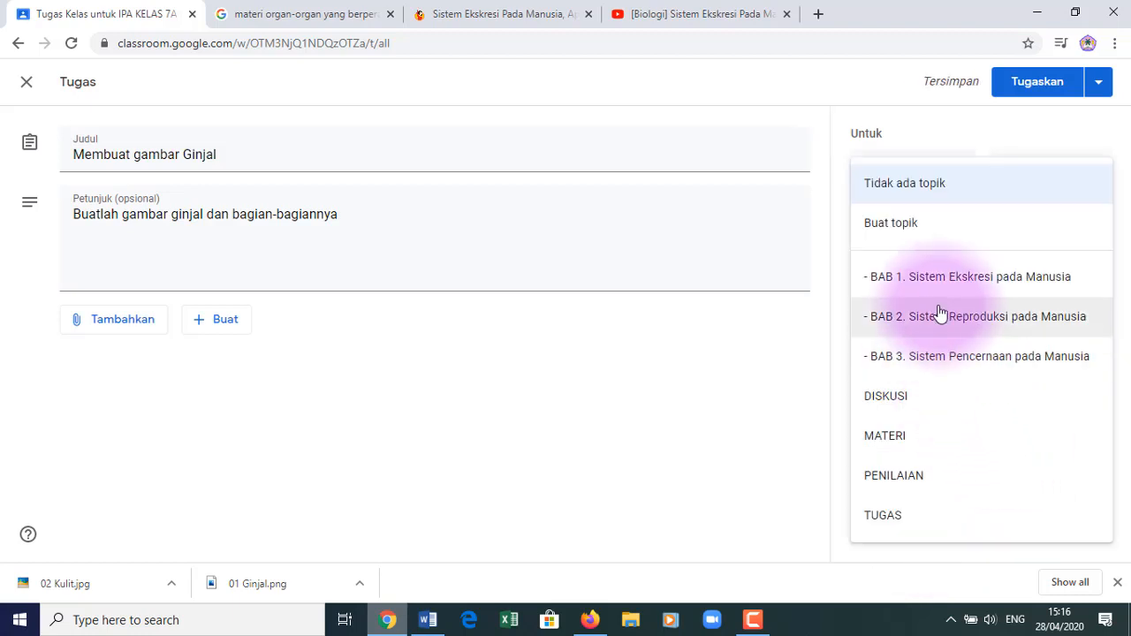
left_click(925, 280)
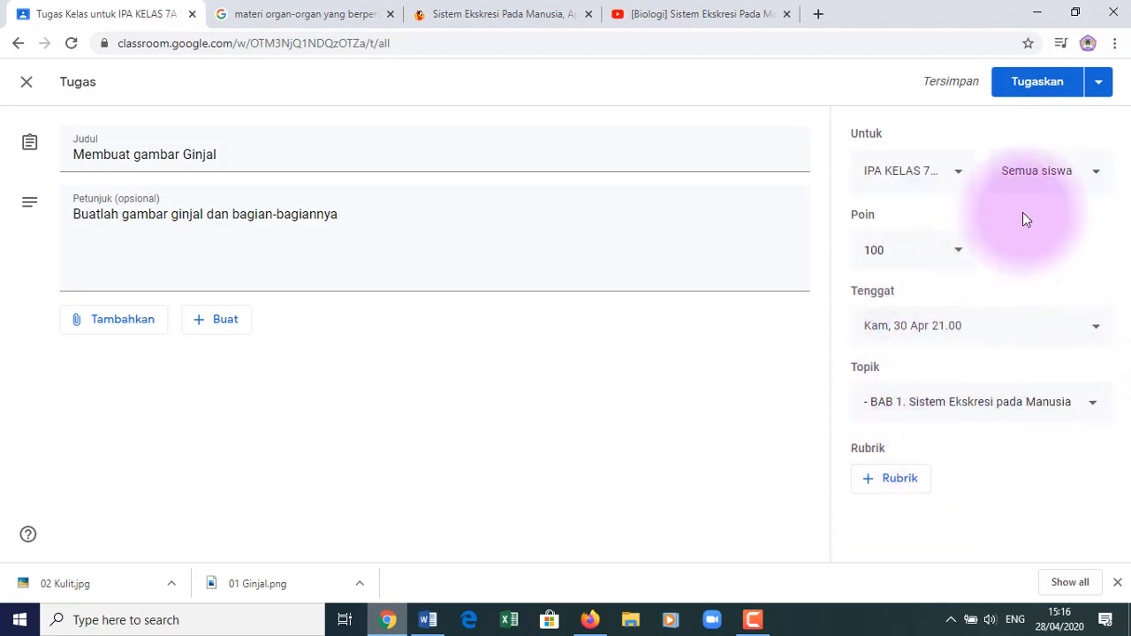
left_click(1039, 83)
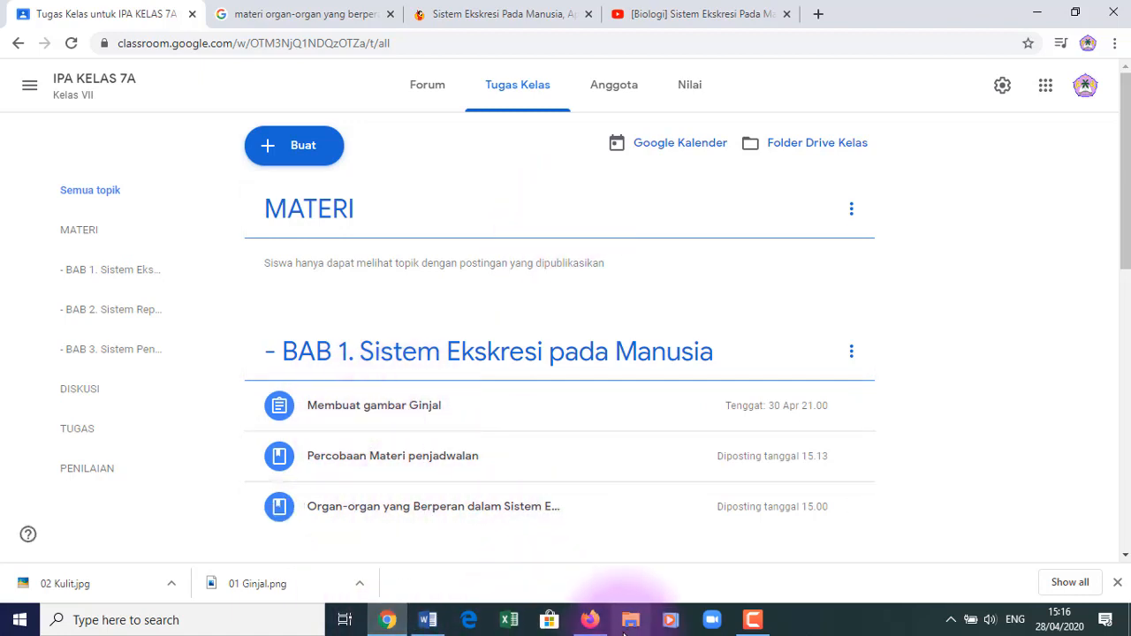
- In the student's Firefox window, refresh Tugas Kelas and open the Membuat gambar Ginjal assignment page
left_click(591, 619)
left_click(524, 117)
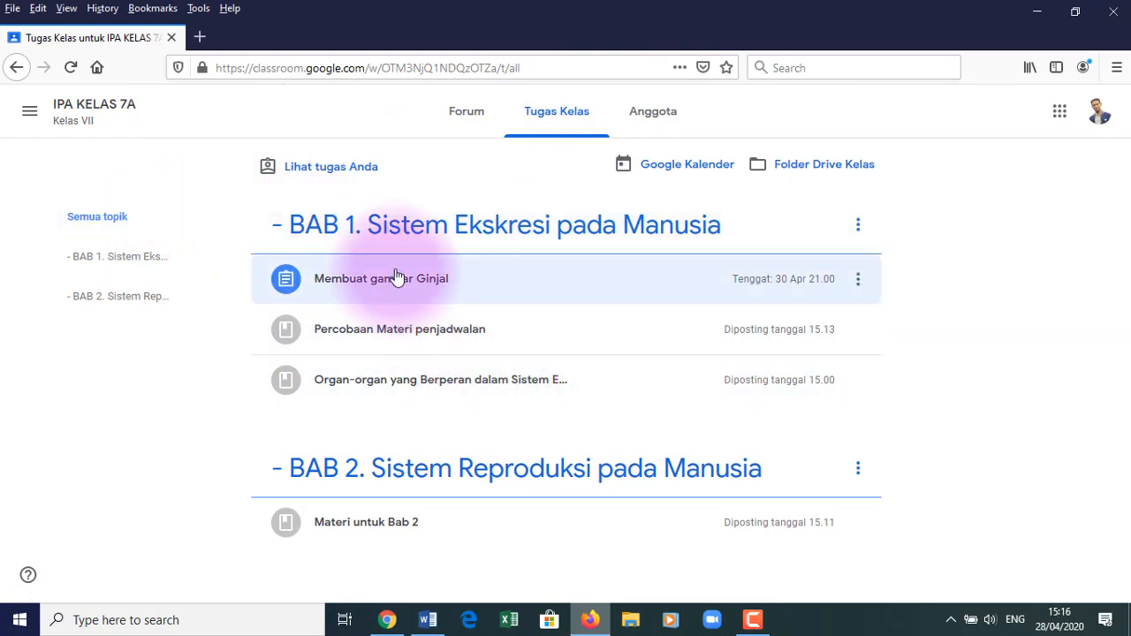
left_click(397, 278)
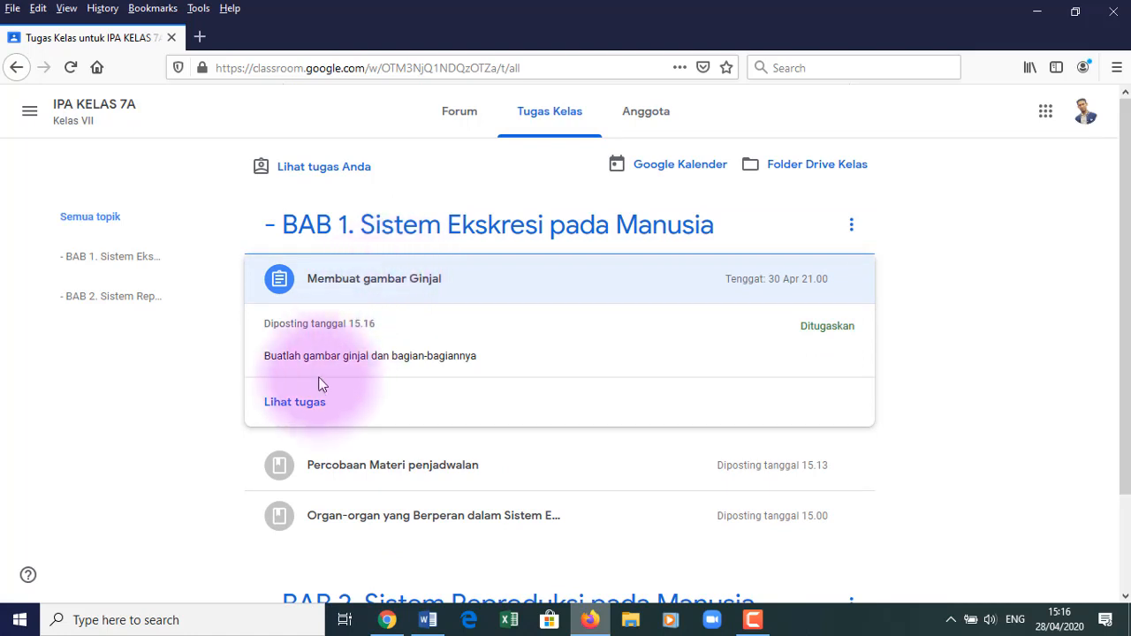
left_click(294, 402)
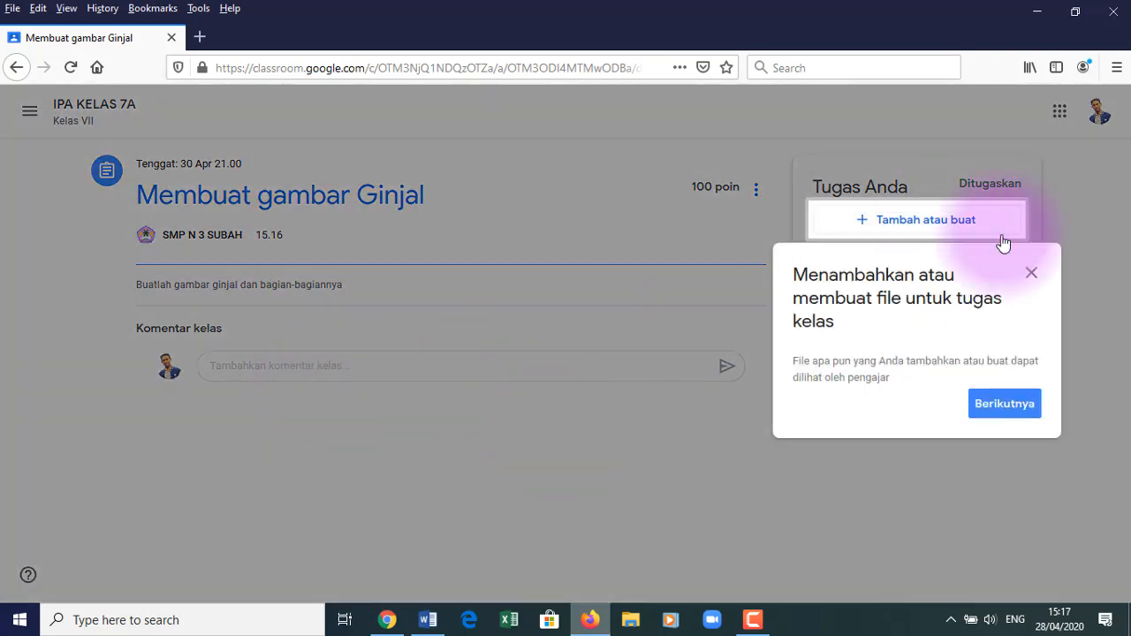
- Dismiss the tip, write the class comment 'Ini pa Gambar ginjal yang sudah saya buat', and show the add-work choices
left_click(1031, 274)
left_click(446, 370)
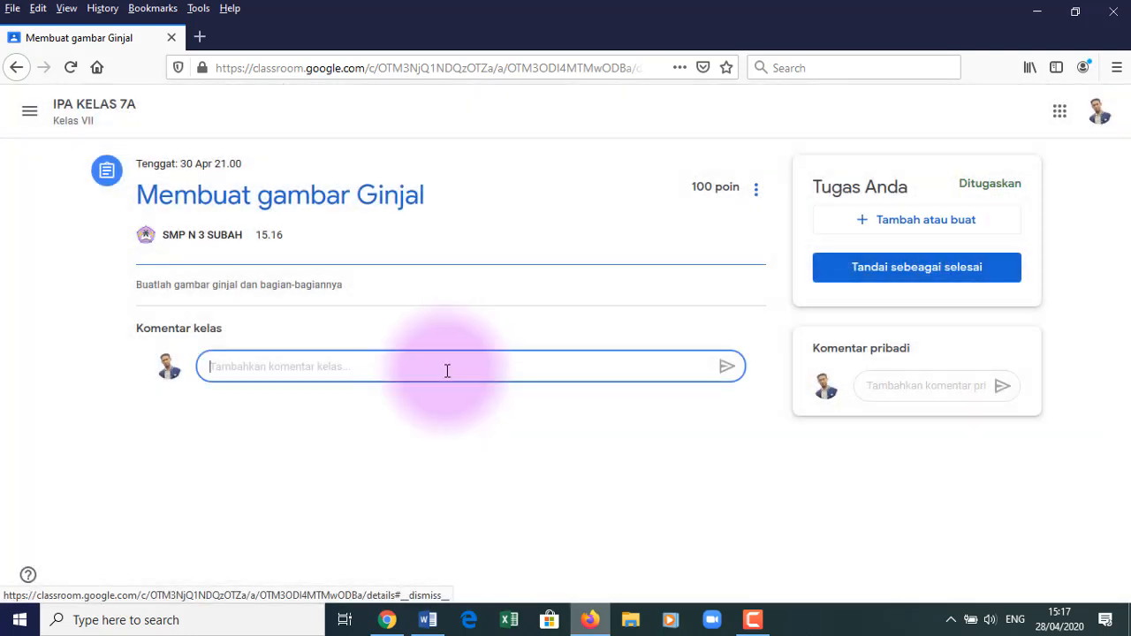
type("Ini")
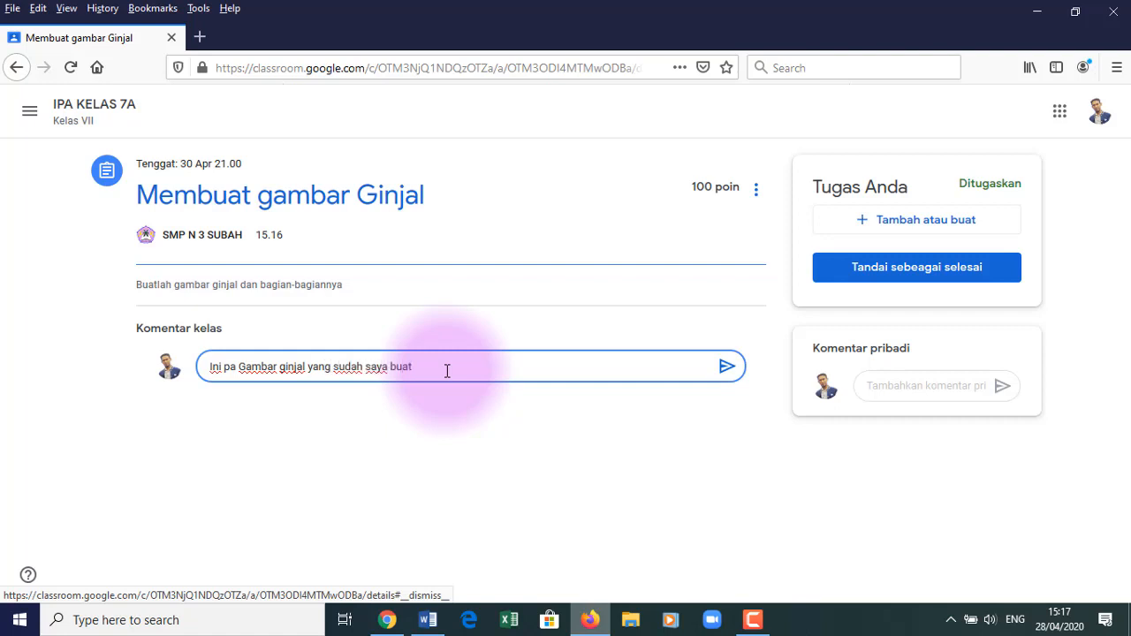
left_click(915, 231)
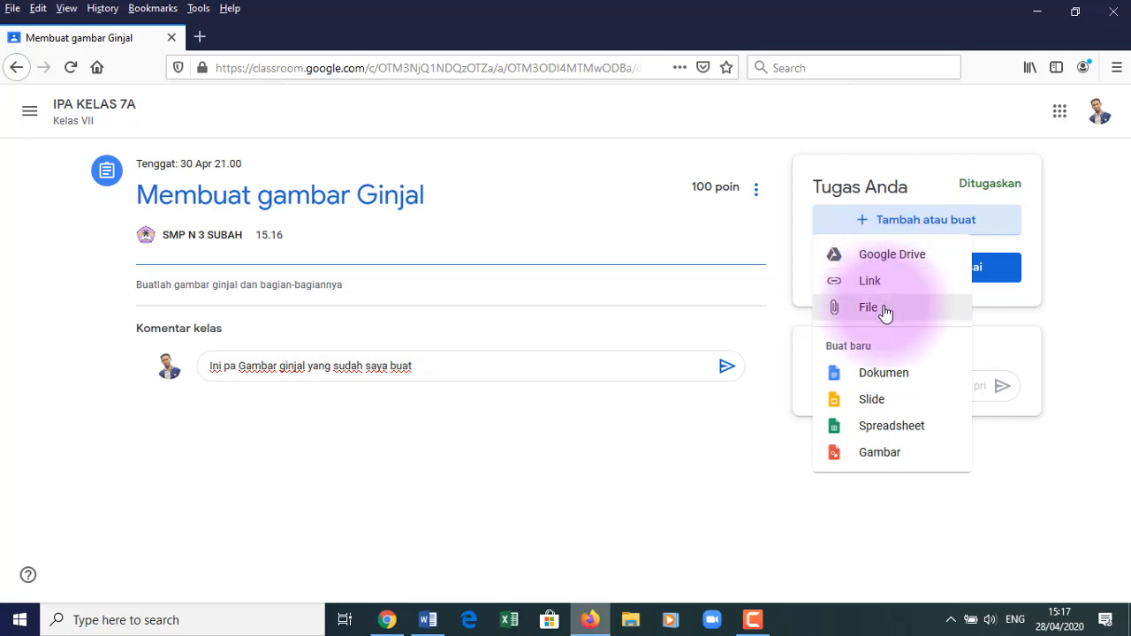
- Upload 01 Ginjal.png from Downloads > Materi Bab 1 as the student's work
left_click(885, 313)
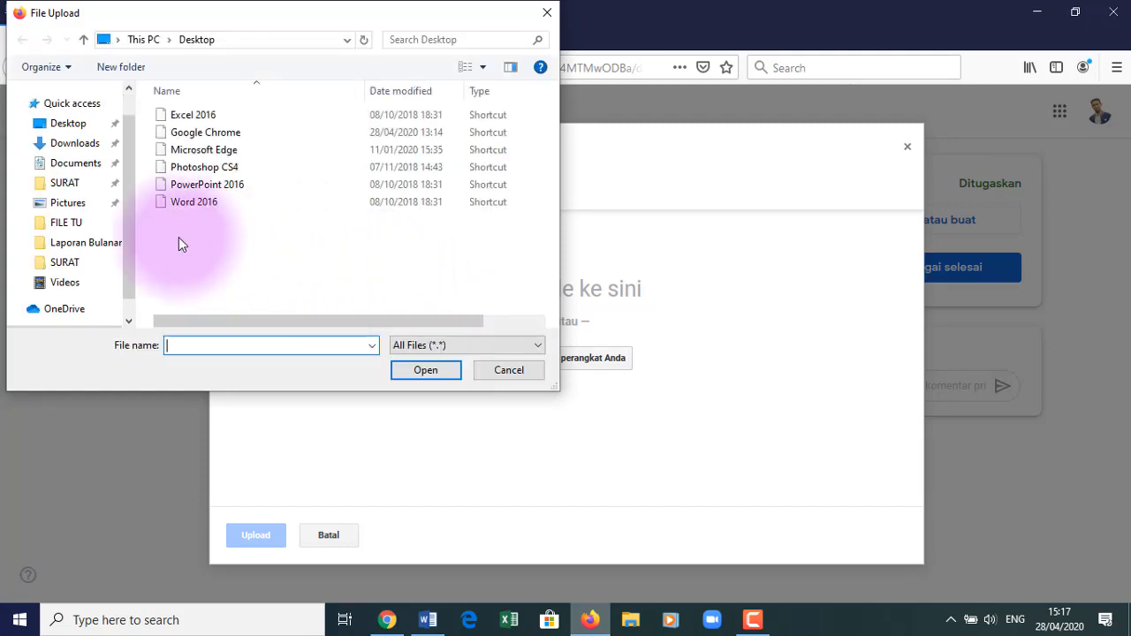
scroll(88, 148, "down", 1)
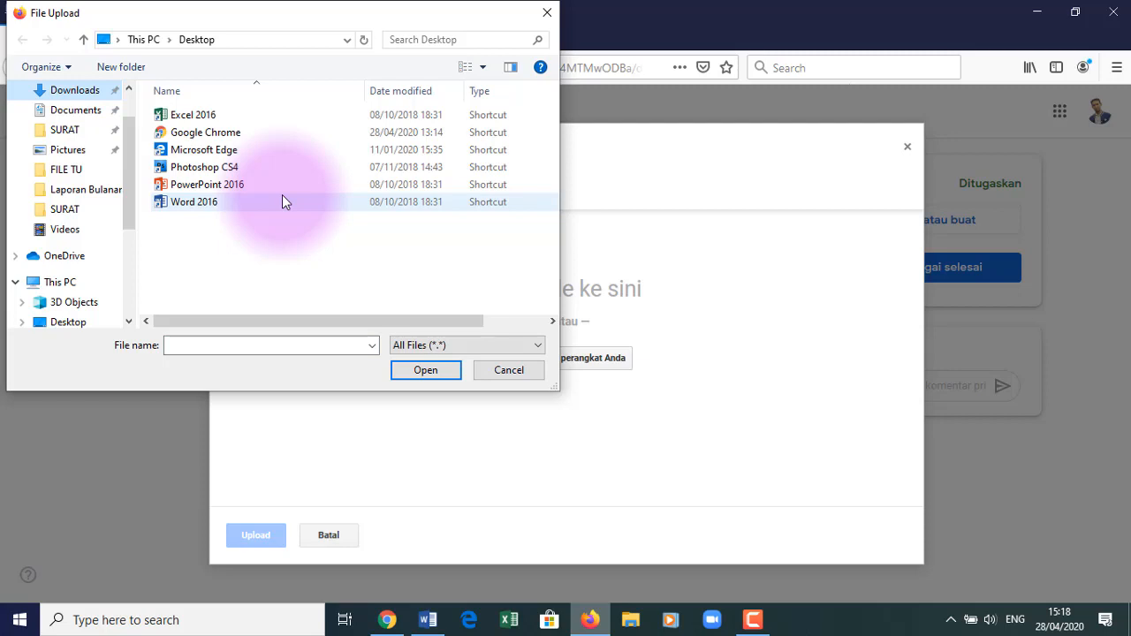
left_click(73, 95)
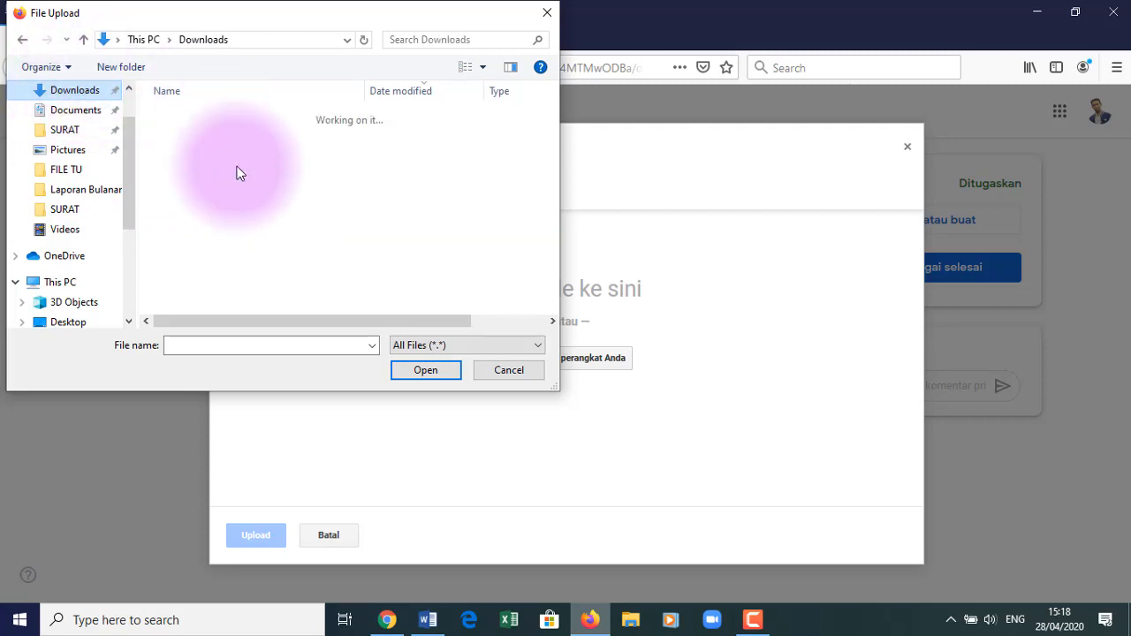
double_click(202, 138)
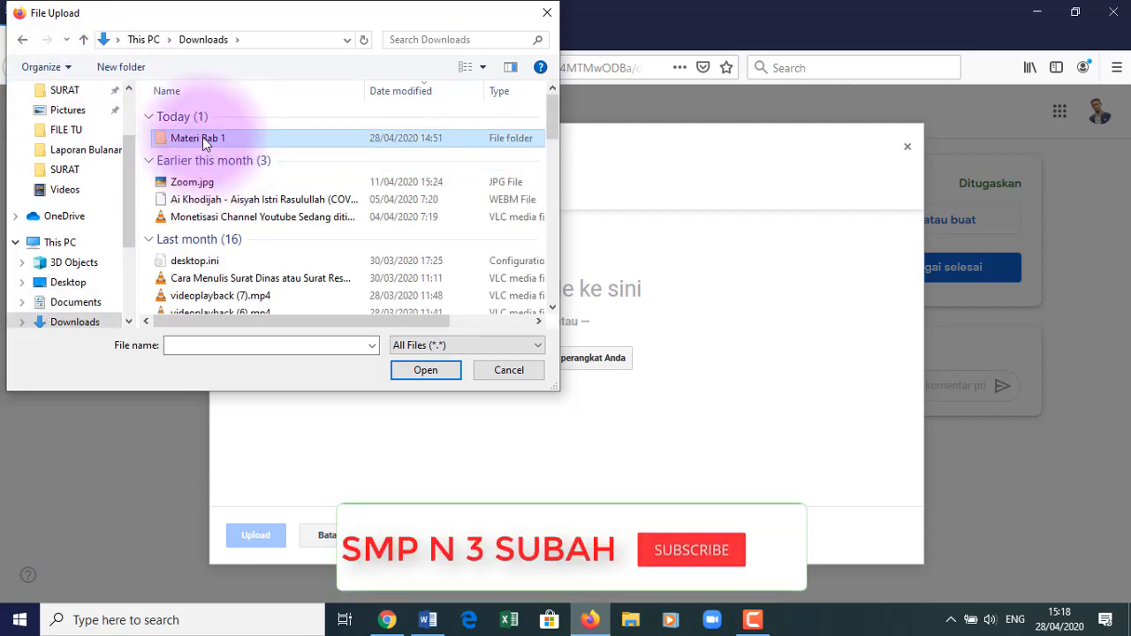
double_click(198, 124)
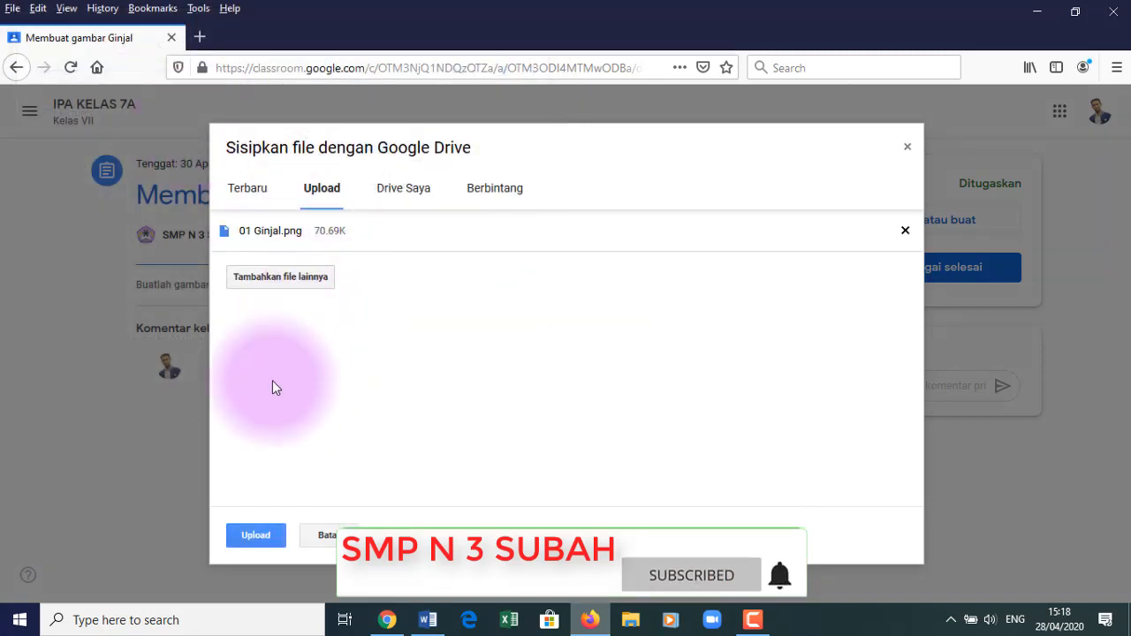
left_click(256, 536)
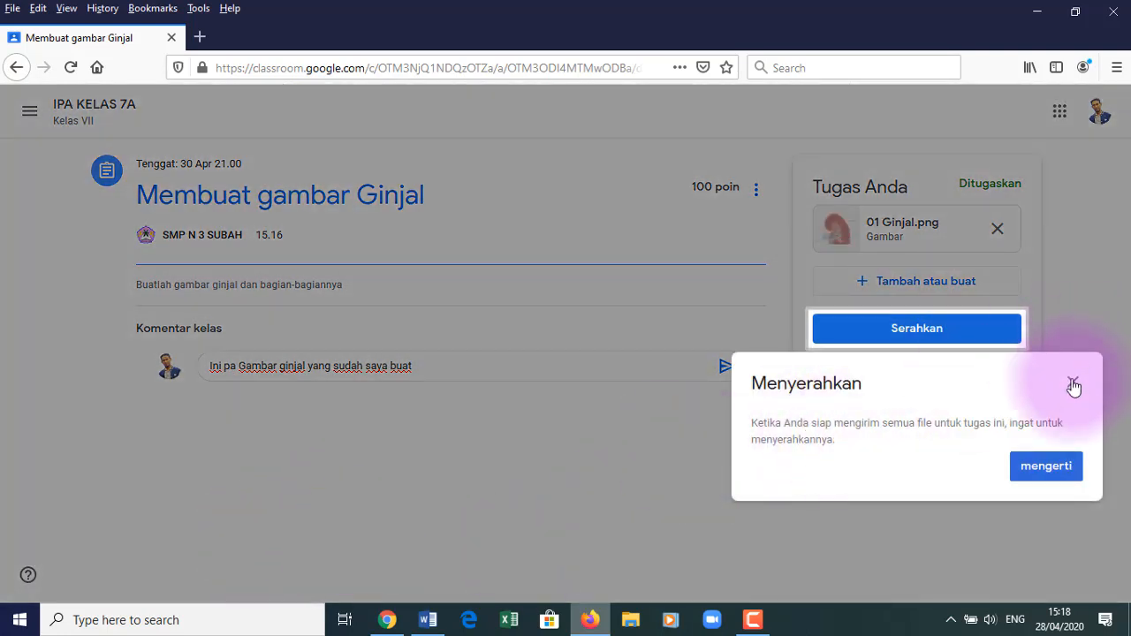
- Dismiss the reminder, then hand in the assignment, confirming Serahkan in the dialog
left_click(1073, 383)
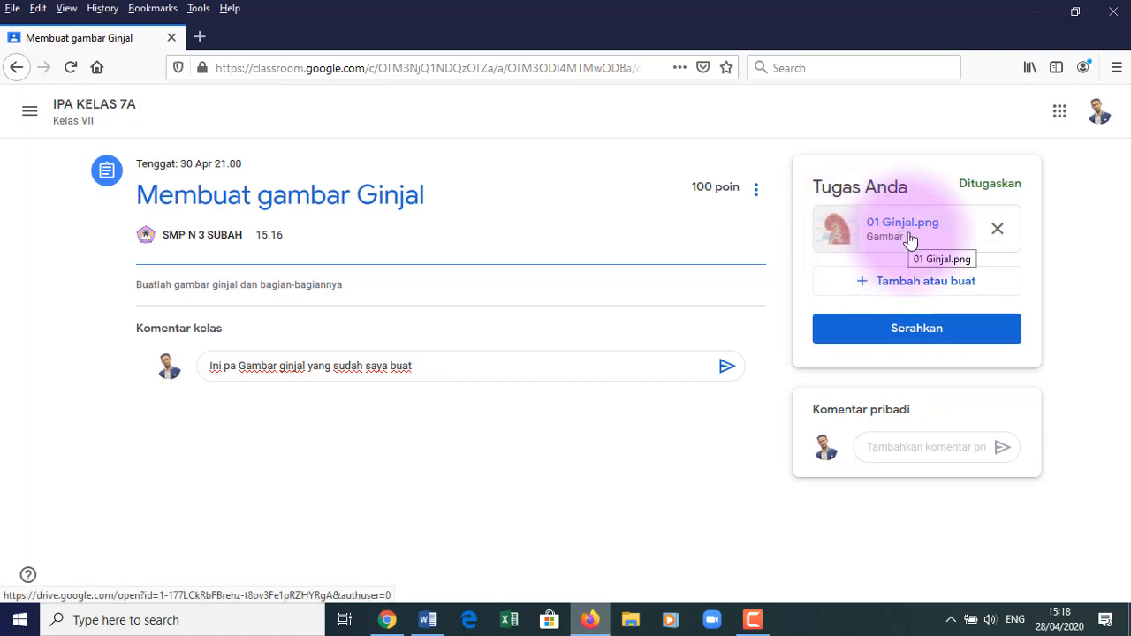
left_click(906, 339)
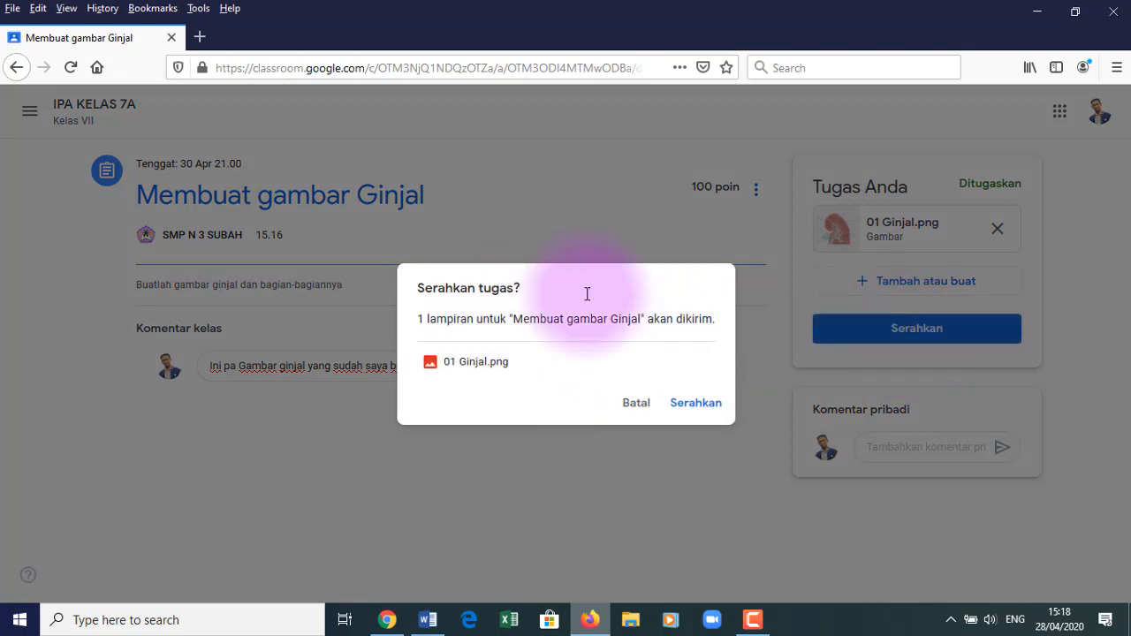
left_click(696, 404)
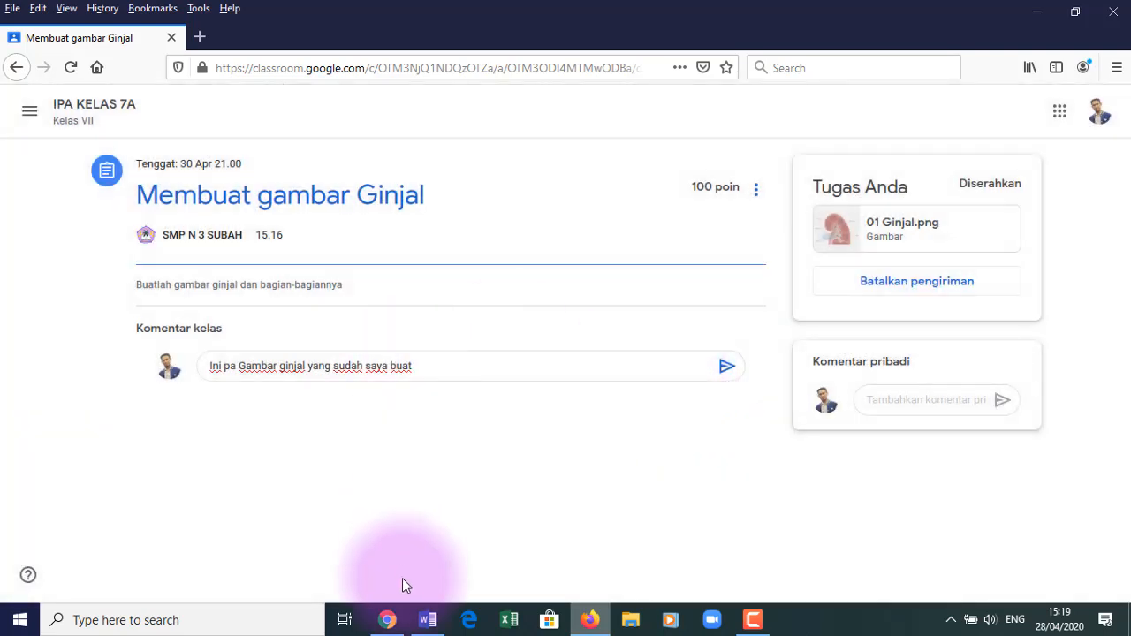
- In the teacher's Chrome window, open the student work for Membuat gambar Ginjal from Tugas Kelas
left_click(389, 617)
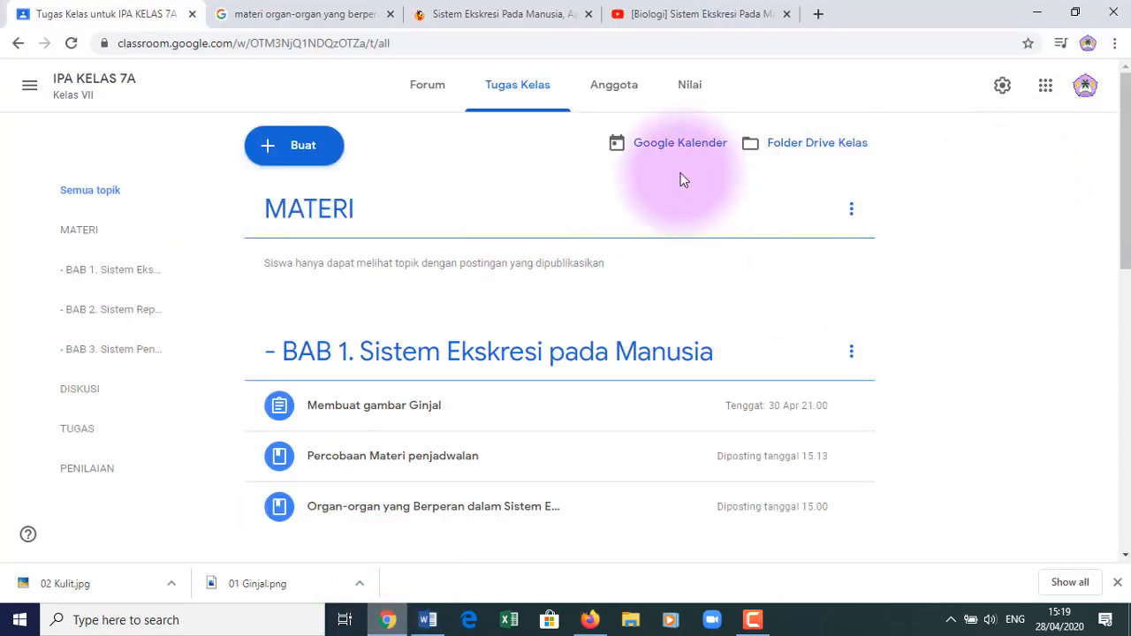
left_click(528, 97)
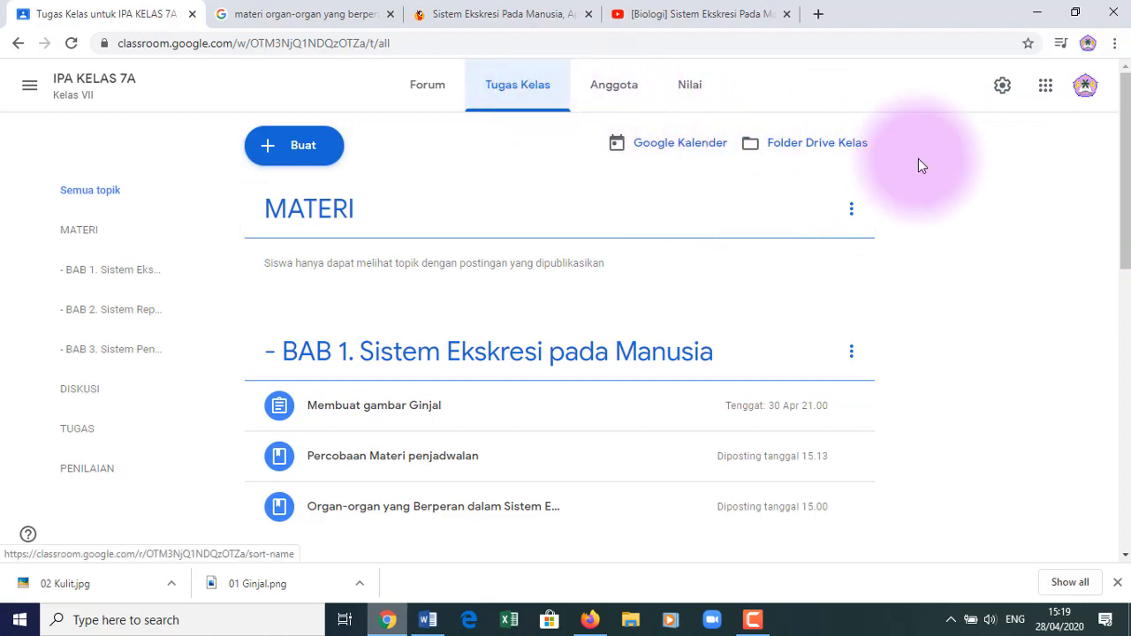
left_click_drag(1125, 195, 1127, 235)
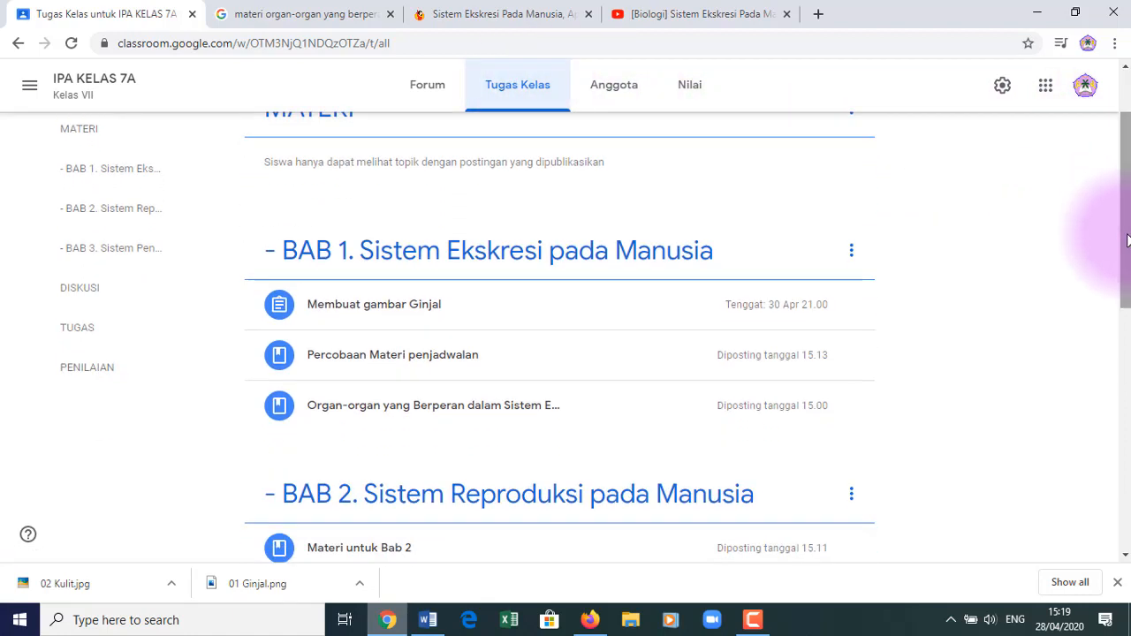
left_click(400, 315)
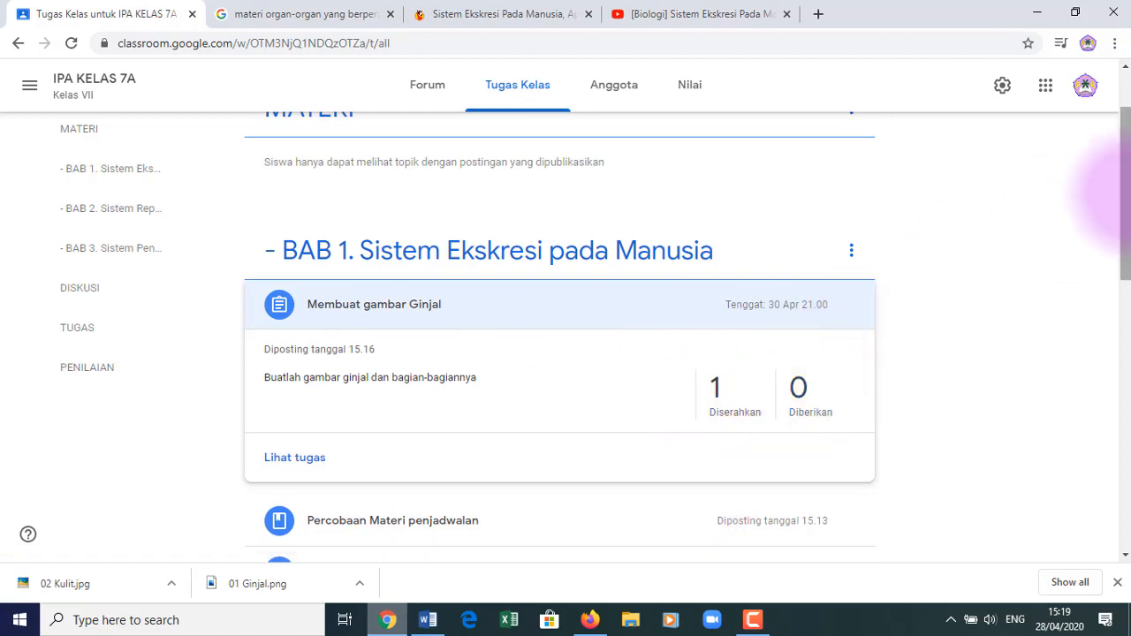
left_click(297, 459)
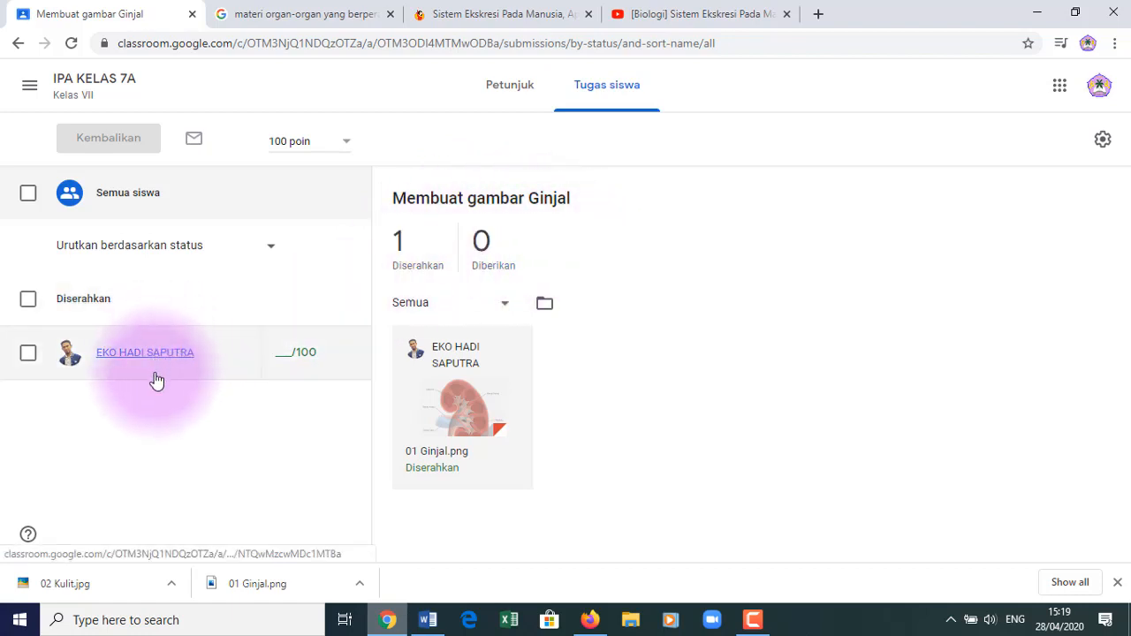
- Grade the student's submission 95/100 with private comment 'terimakasih yaaa' and return it
left_click(27, 355)
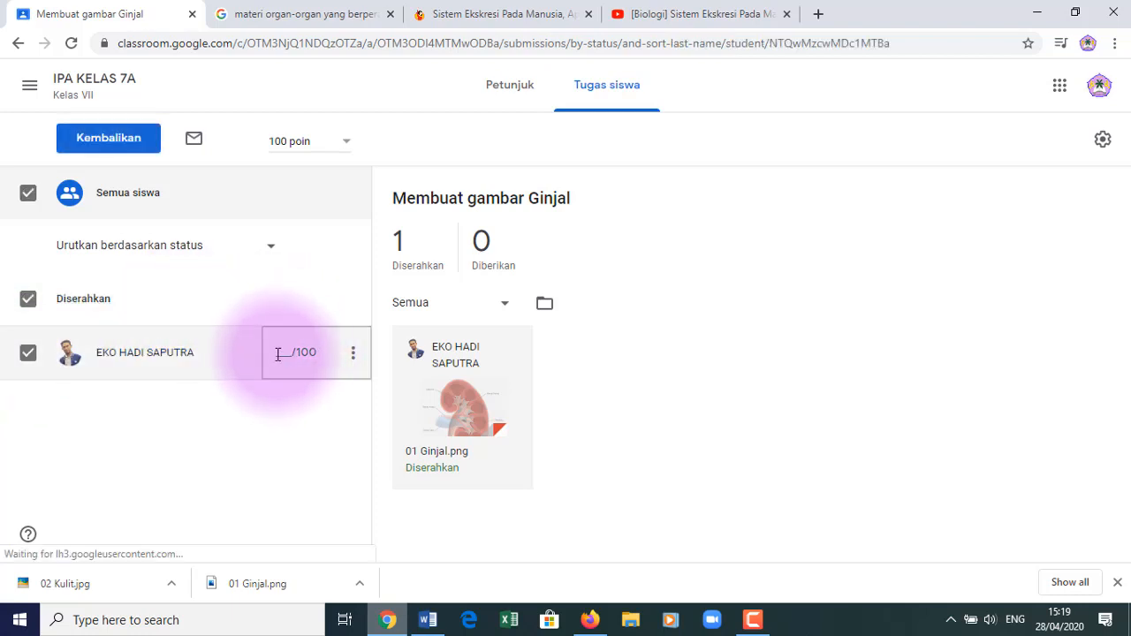
left_click(308, 356)
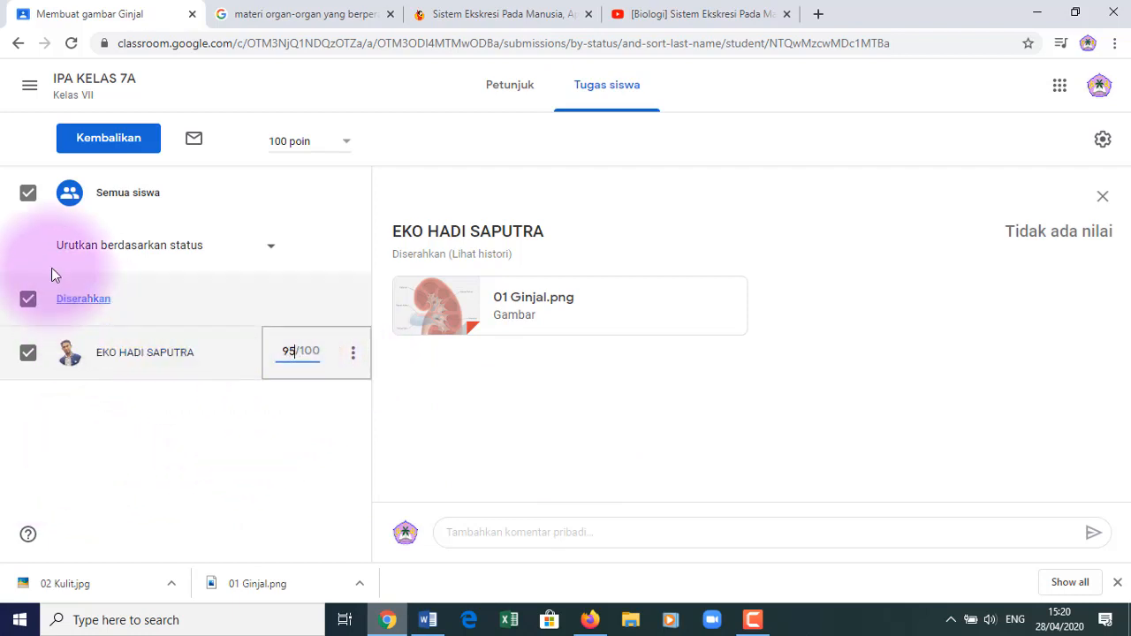
left_click(109, 140)
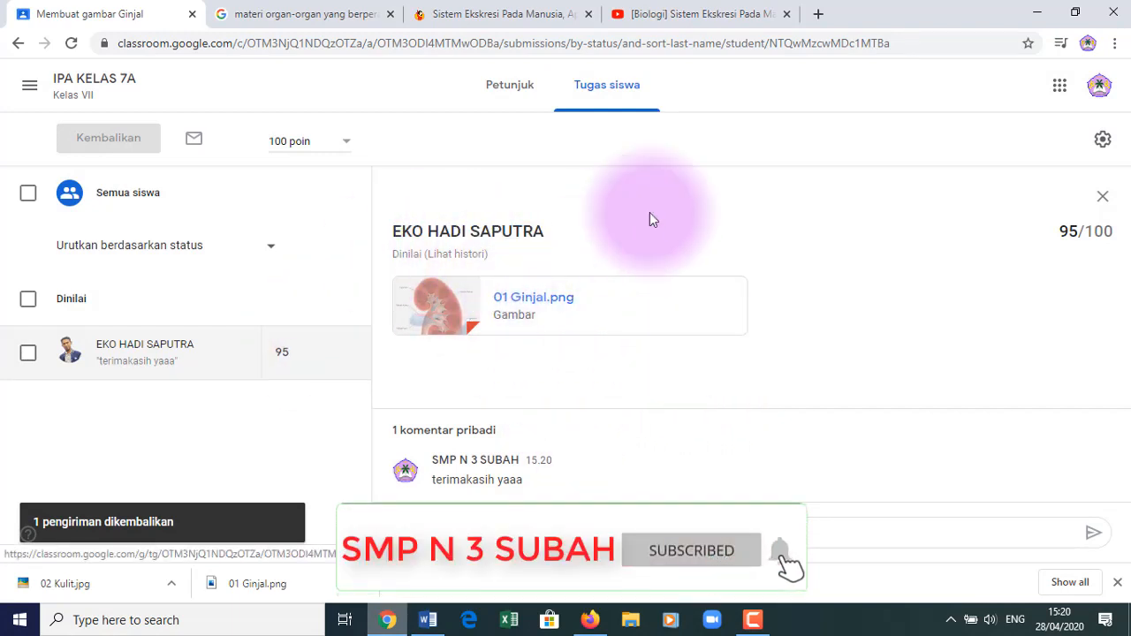
- Reload the student's page, post the pending class comment, then go back to the teacher's window
left_click(592, 621)
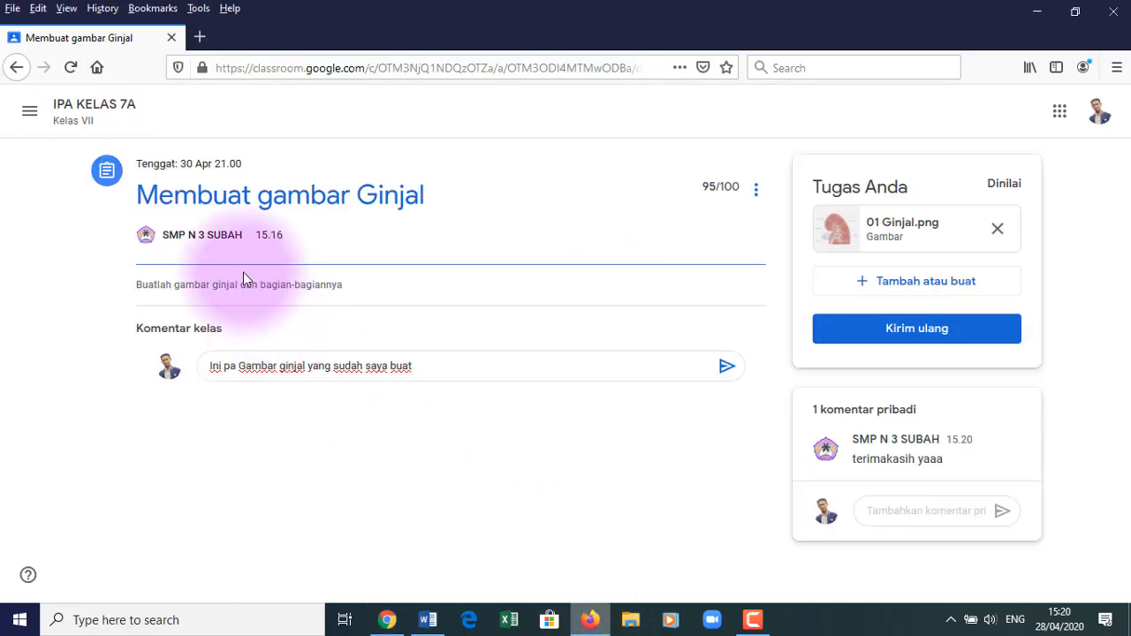
left_click(69, 71)
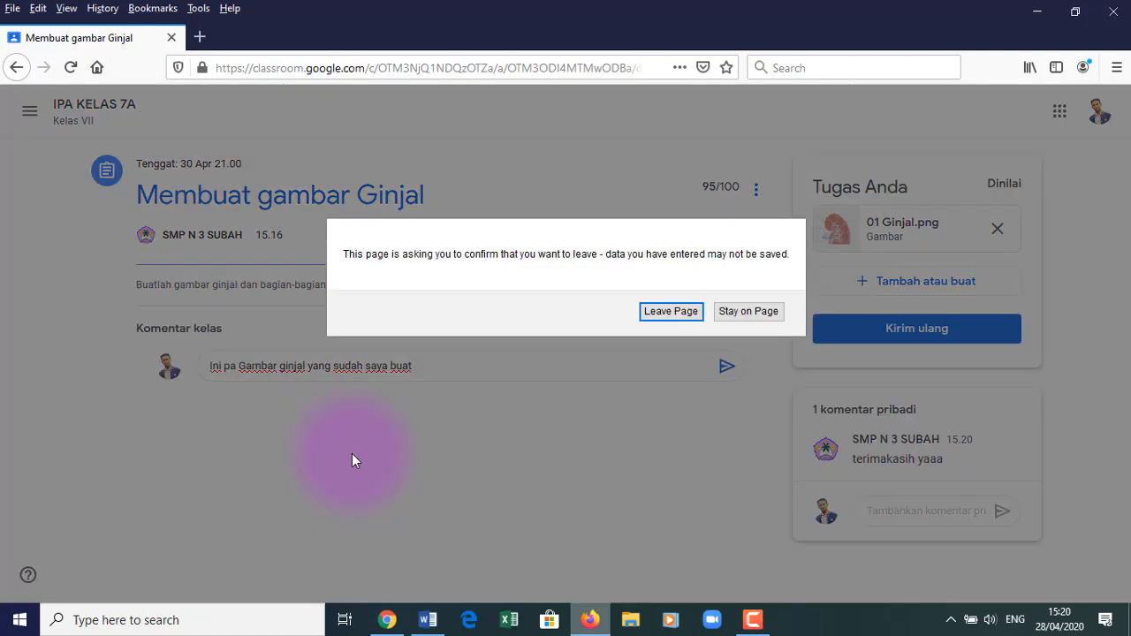
left_click(738, 314)
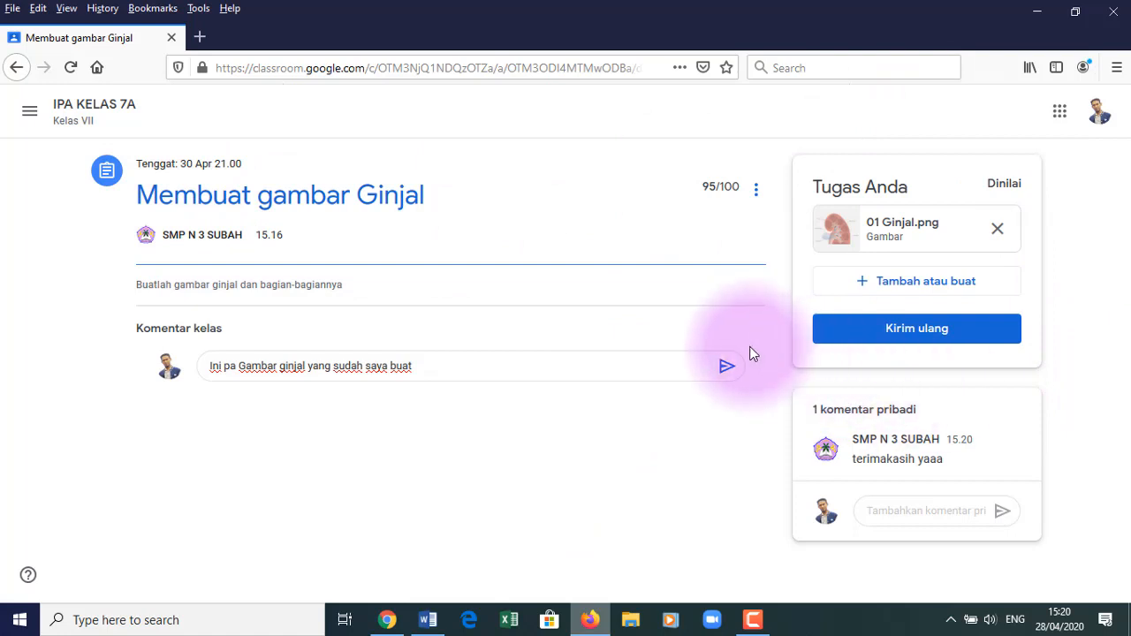
left_click(727, 366)
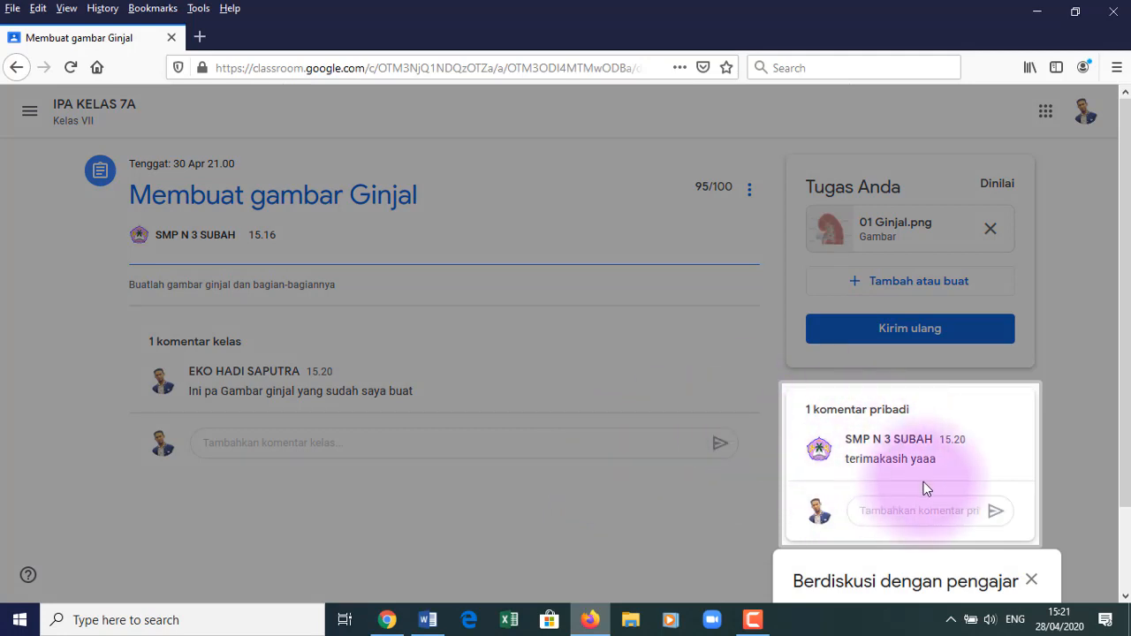
left_click(1031, 581)
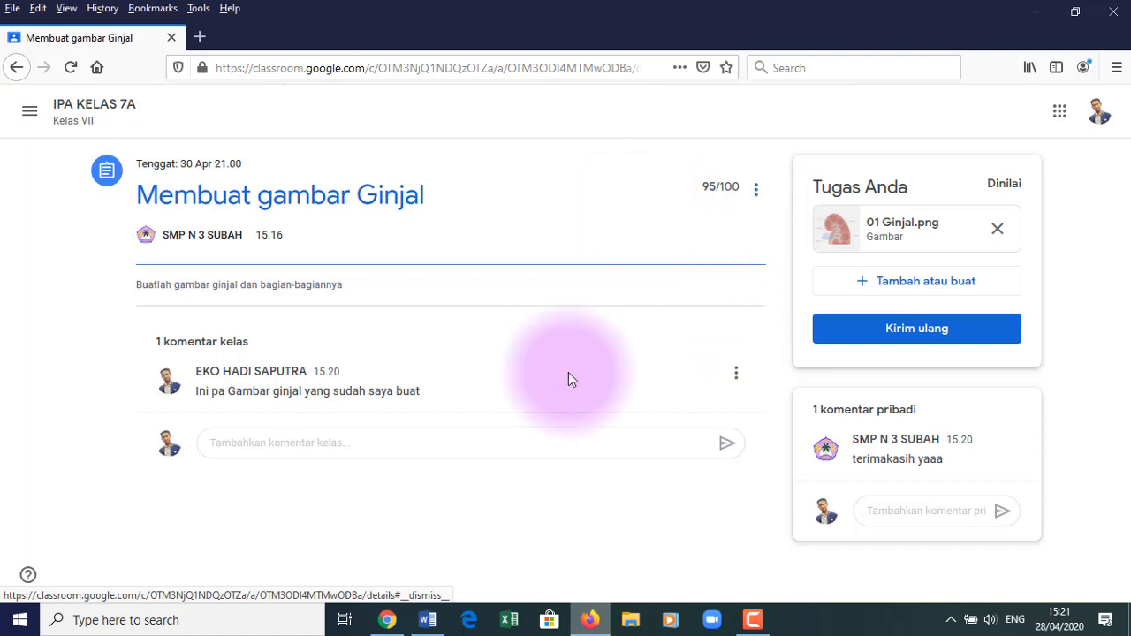
left_click(380, 626)
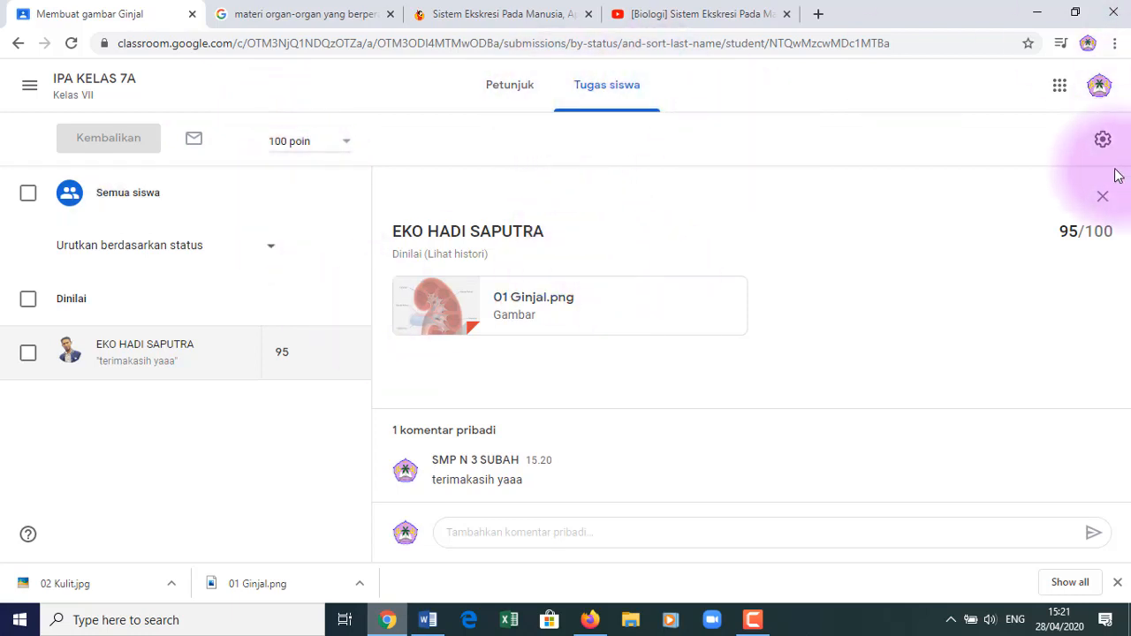
- Close the student's submission panel to see the assignment summary with 1 Dinilai
left_click(1103, 197)
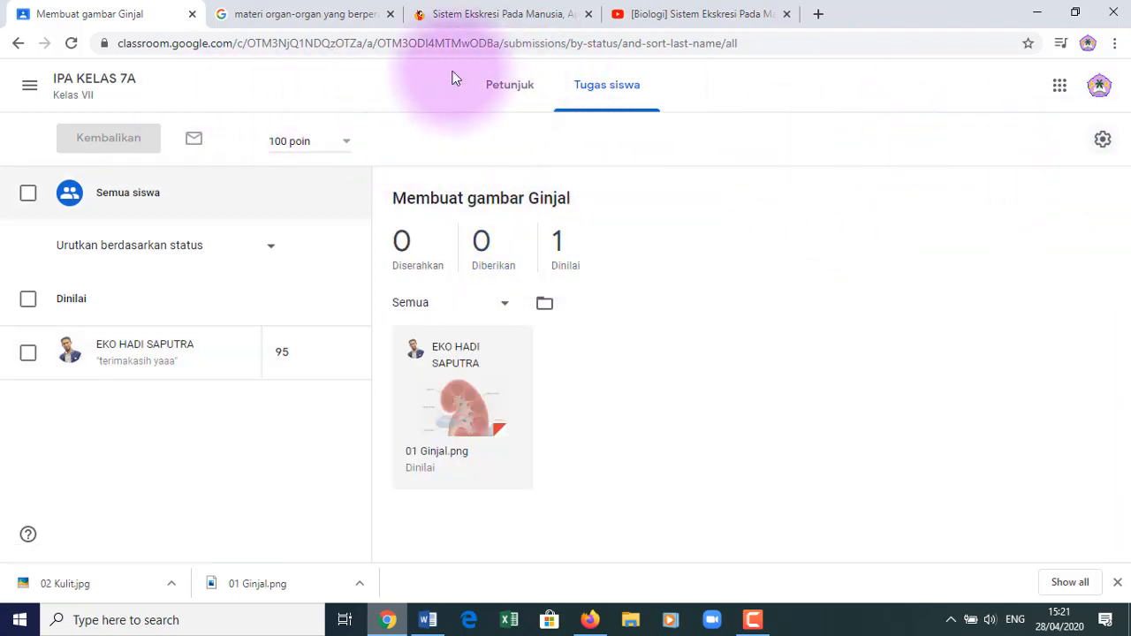
- Navigate via Kelas to the IPA KELAS 7A class and show its Tugas Kelas page
left_click(28, 91)
left_click(73, 99)
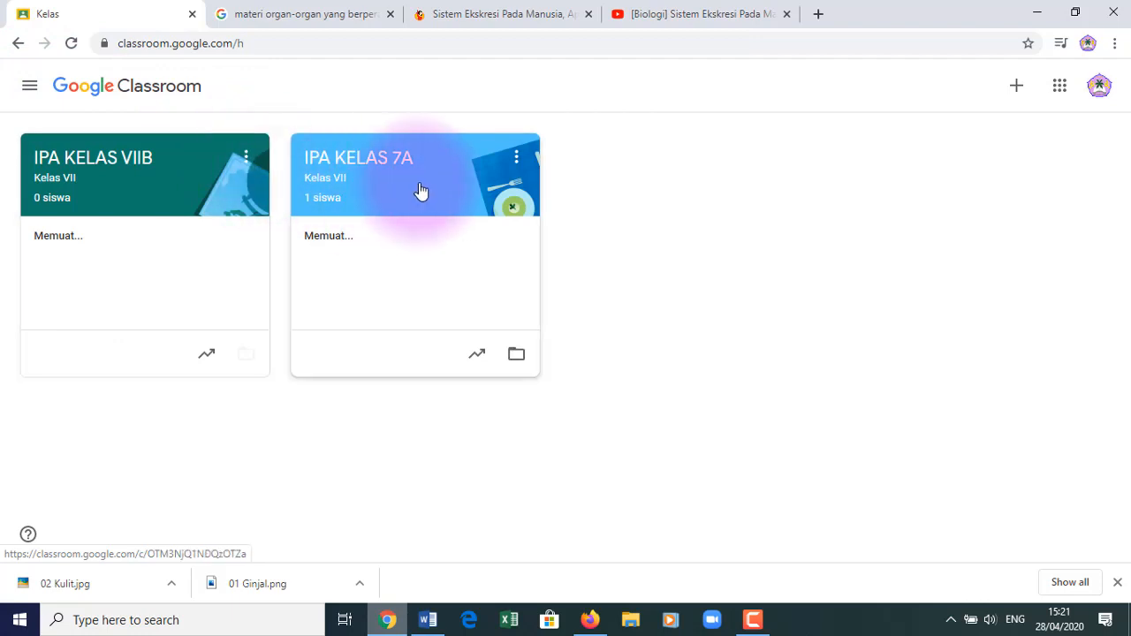
left_click(417, 189)
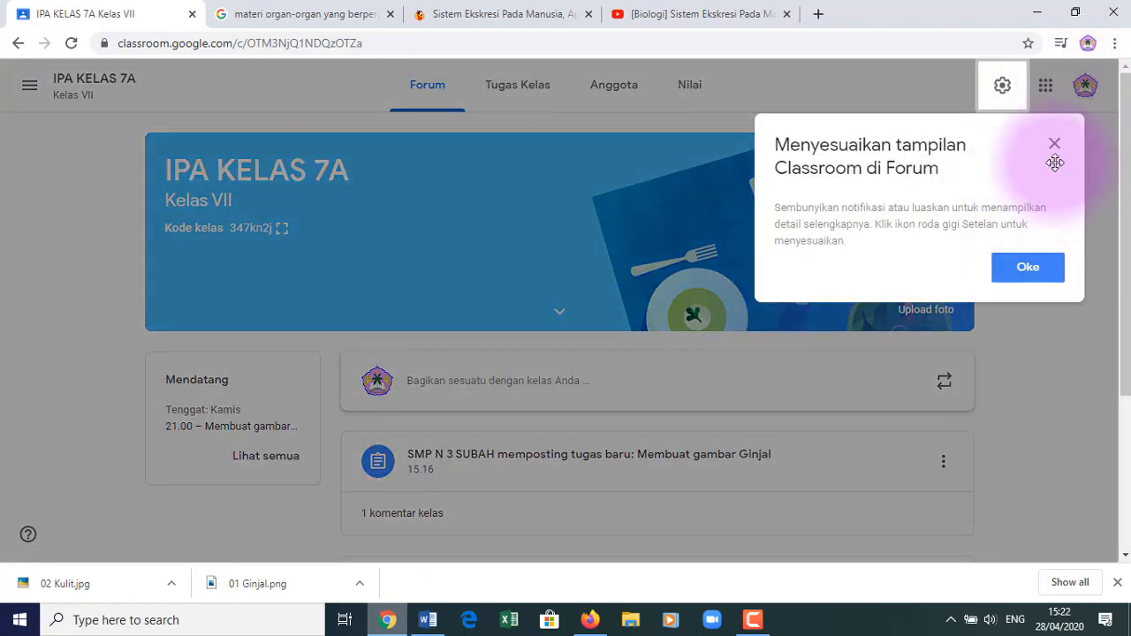
left_click(1054, 145)
scroll(1128, 221, "down", 1)
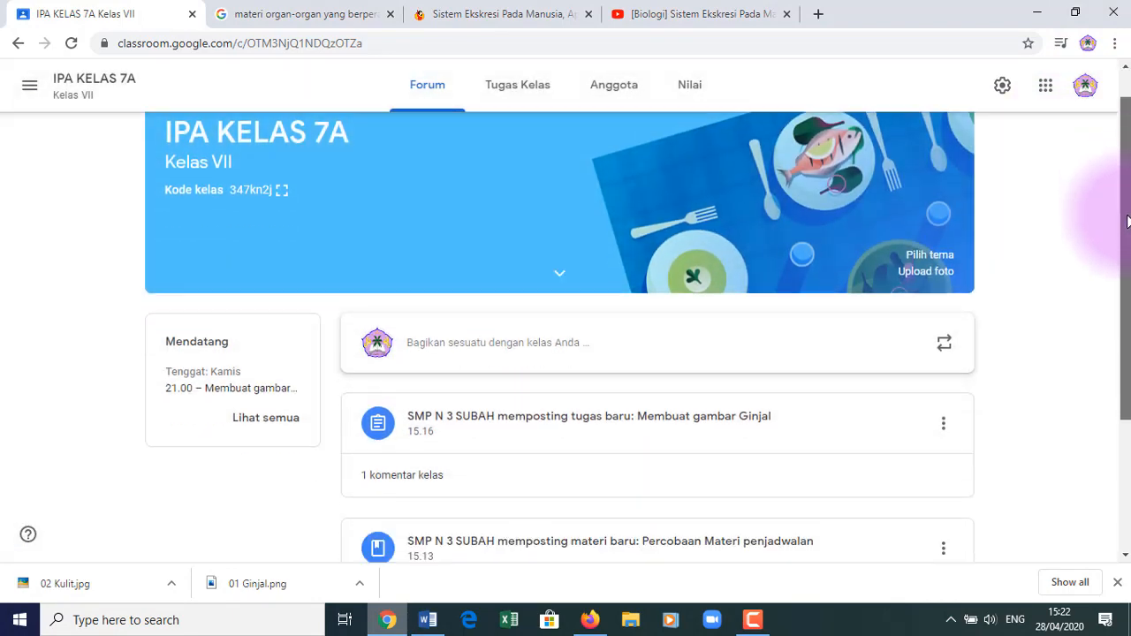
scroll(1127, 221, "up", 1)
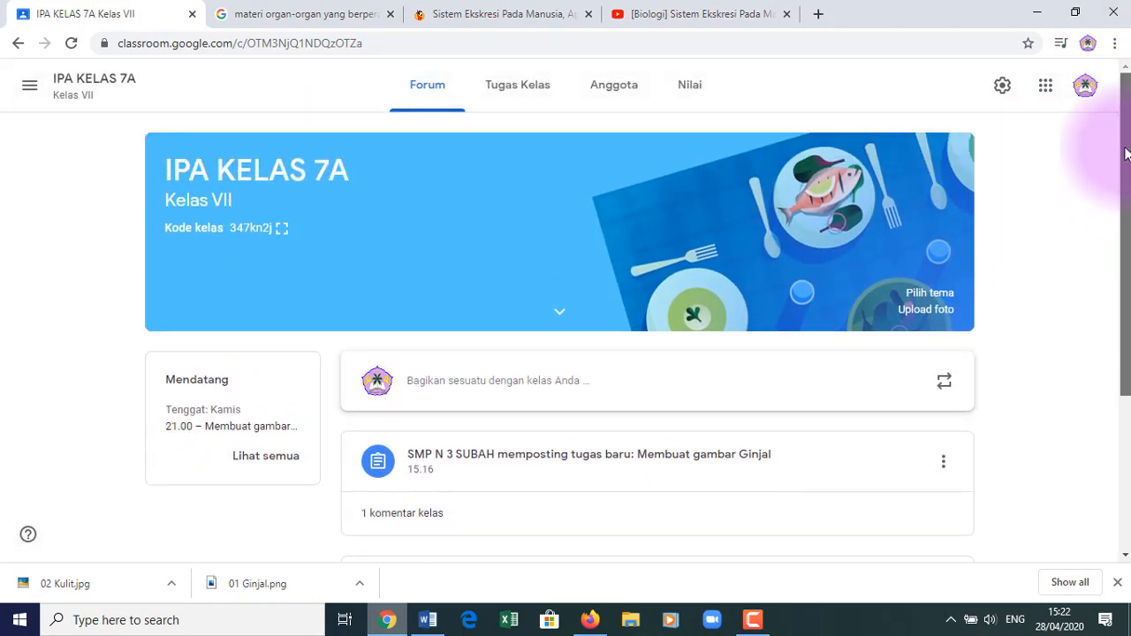
left_click(526, 96)
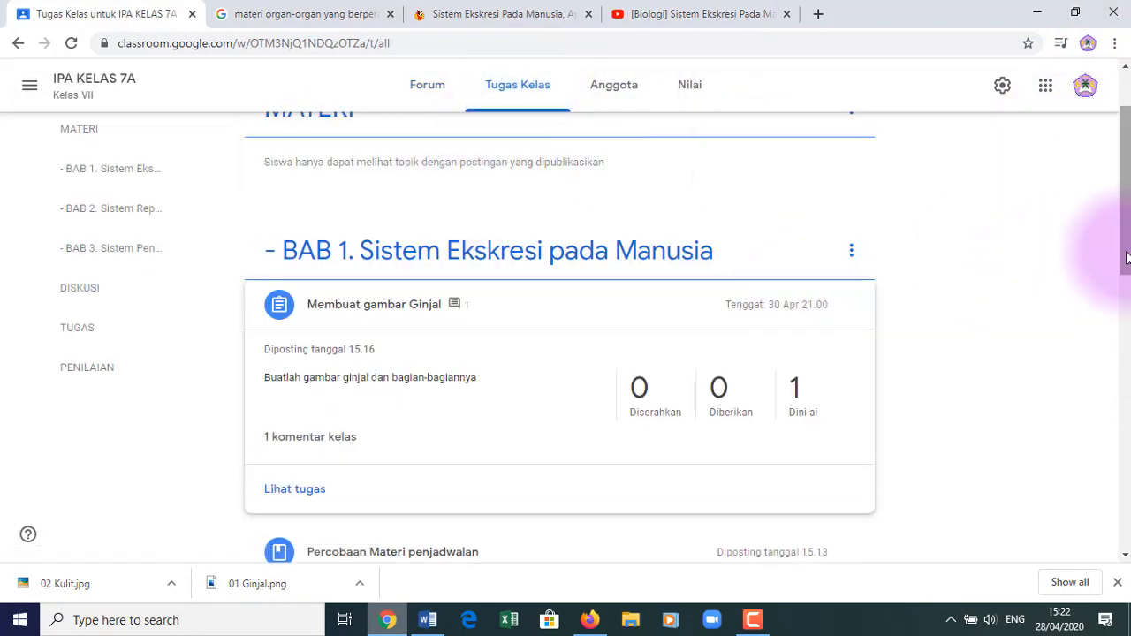
left_click_drag(1128, 256, 1127, 160)
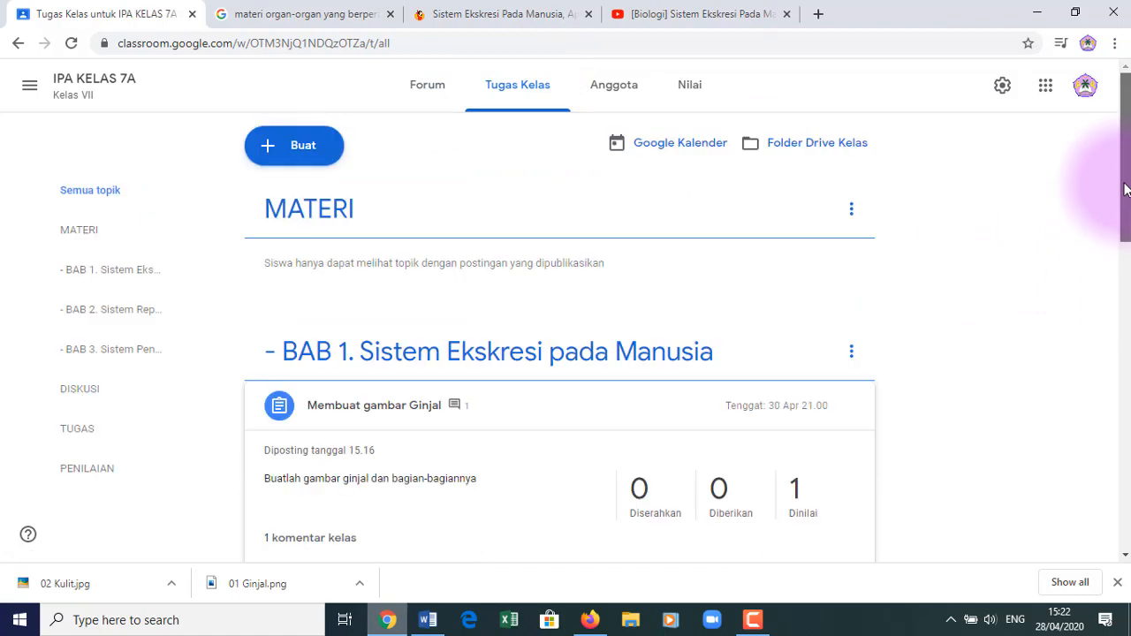
left_click(310, 155)
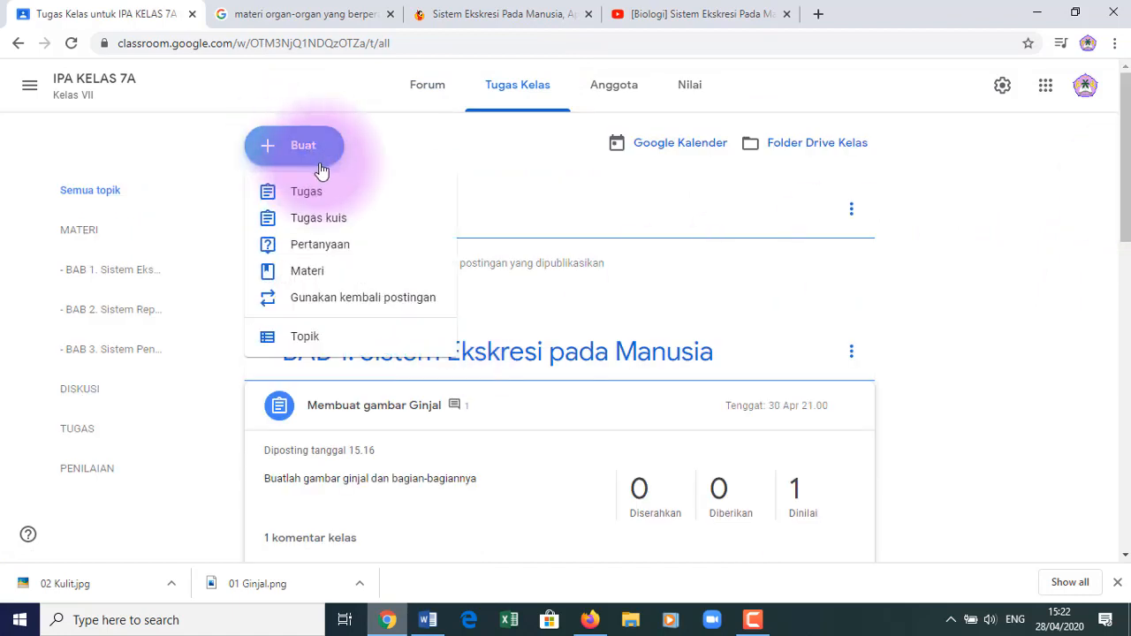
left_click(332, 221)
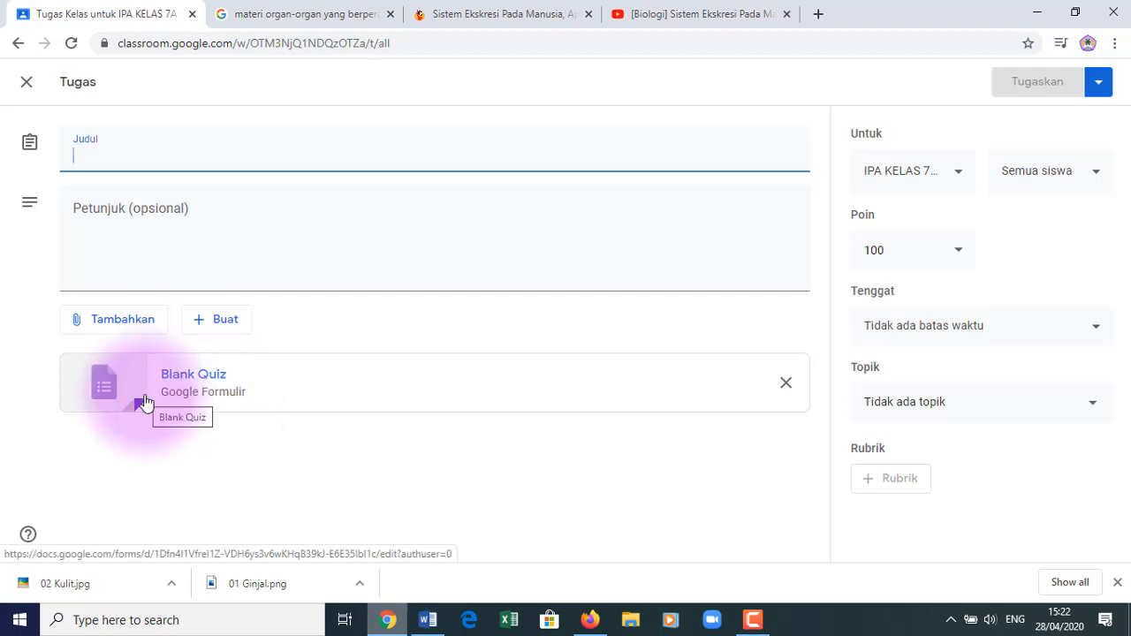
left_click(26, 86)
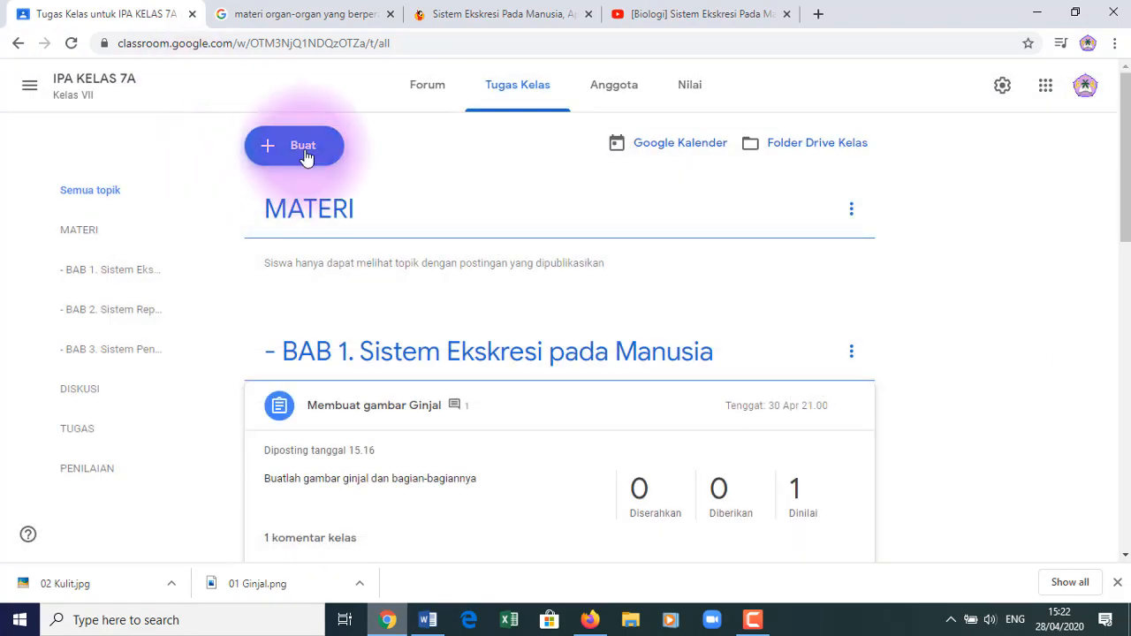
left_click(306, 160)
- Create a short-answer question 'Sebutkan Organ-organ yang Berperan dalam Sistem Ekskresi pada Manusia'
left_click(331, 252)
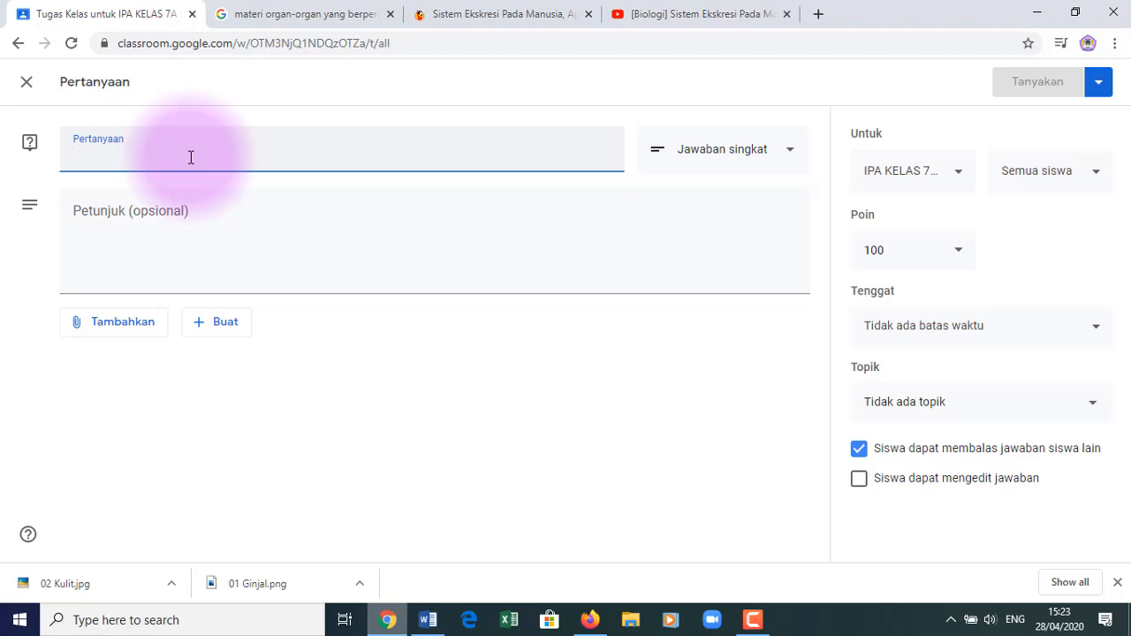
left_click(751, 153)
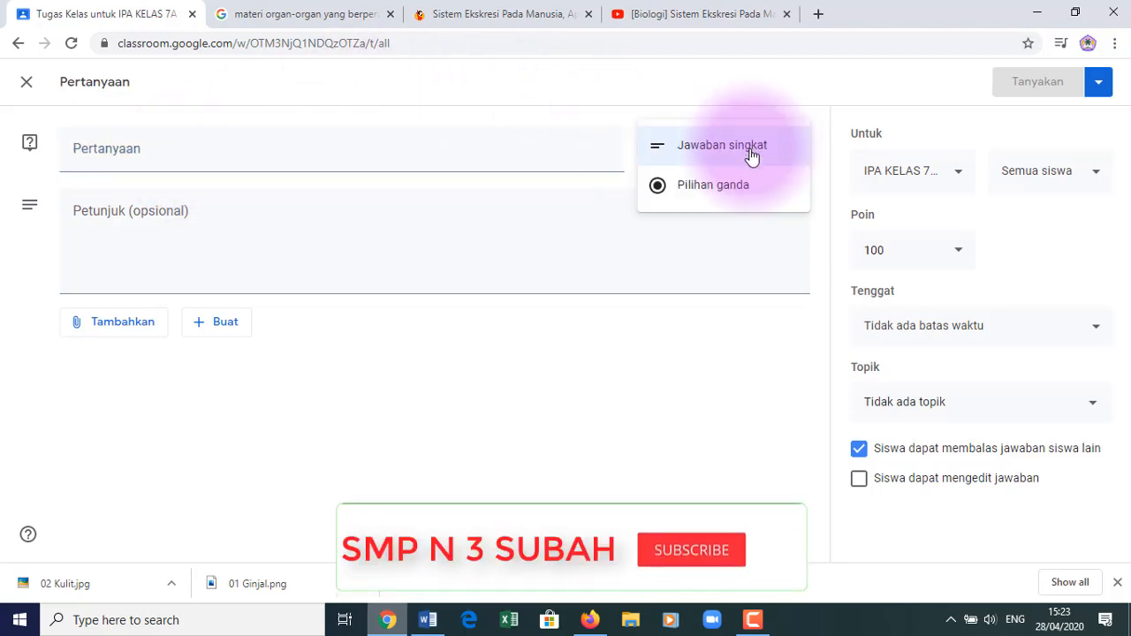
left_click(728, 148)
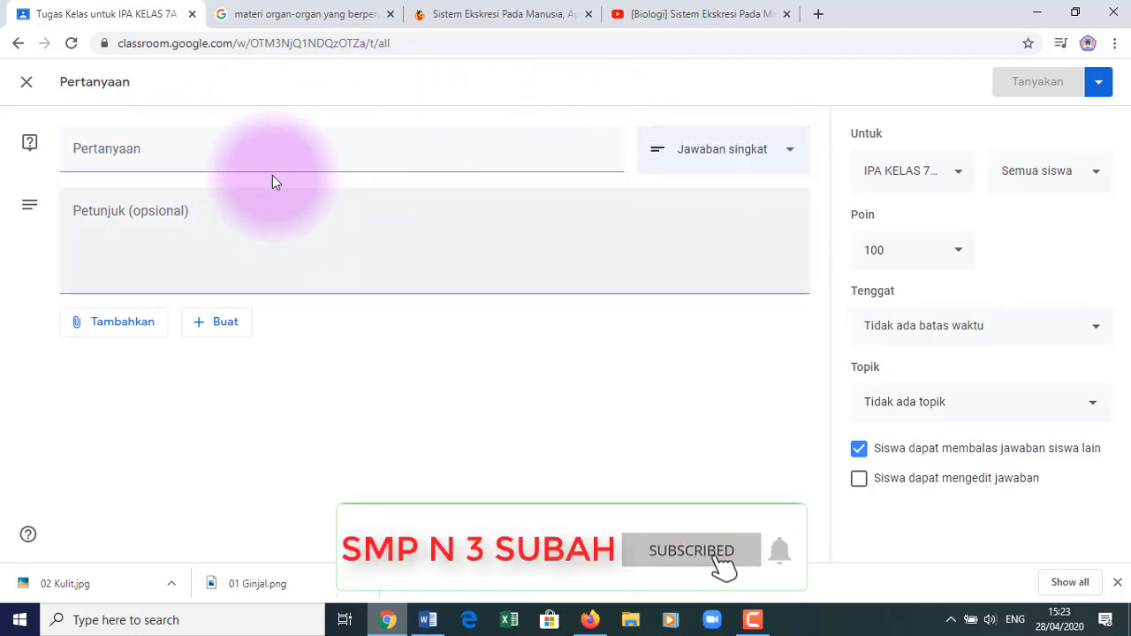
left_click(245, 155)
type("Se")
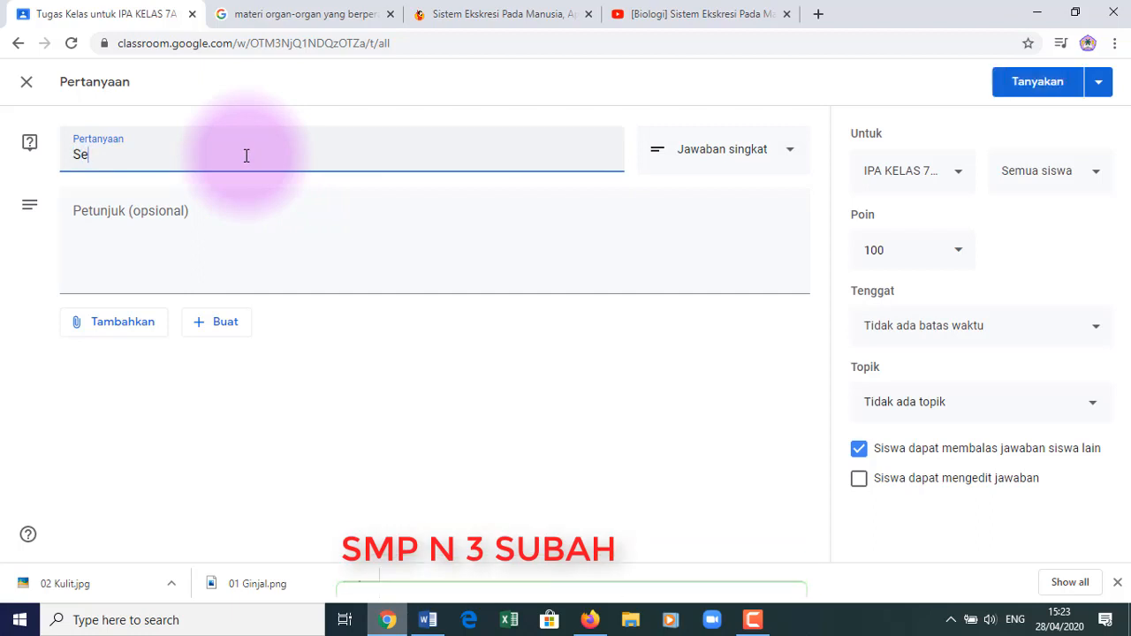
type("butkan")
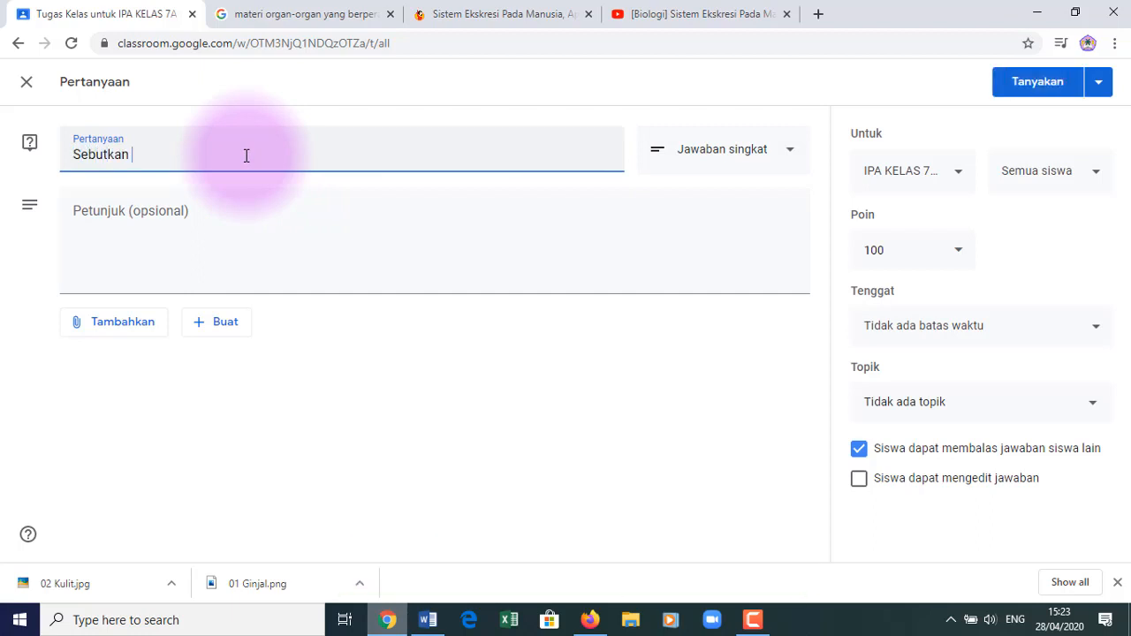
type(" Organ-o")
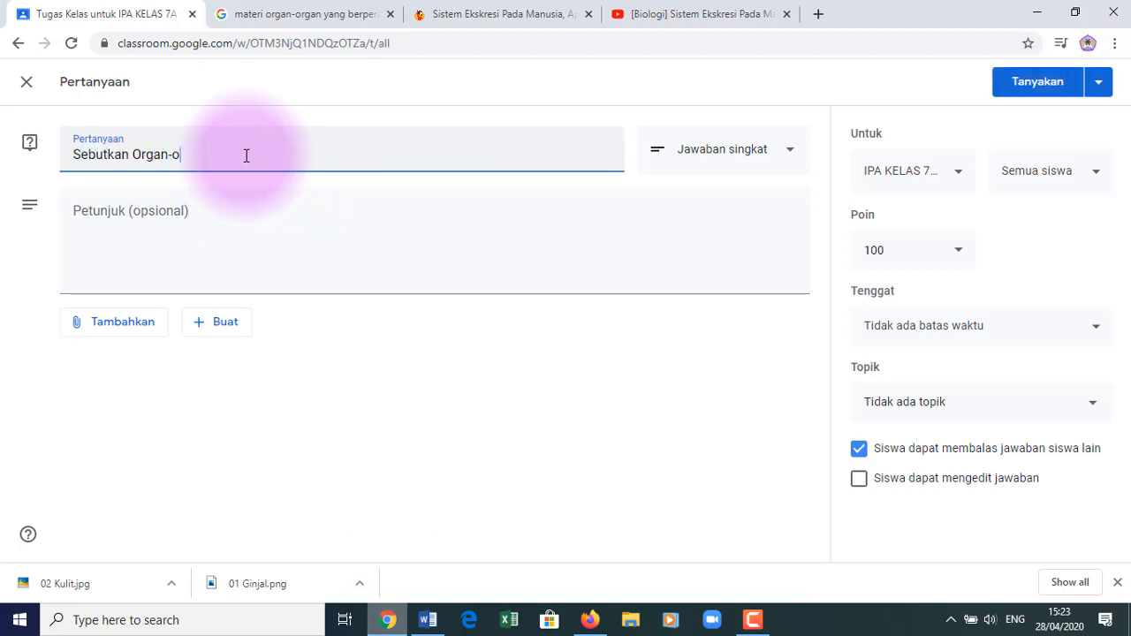
type("rgan yang")
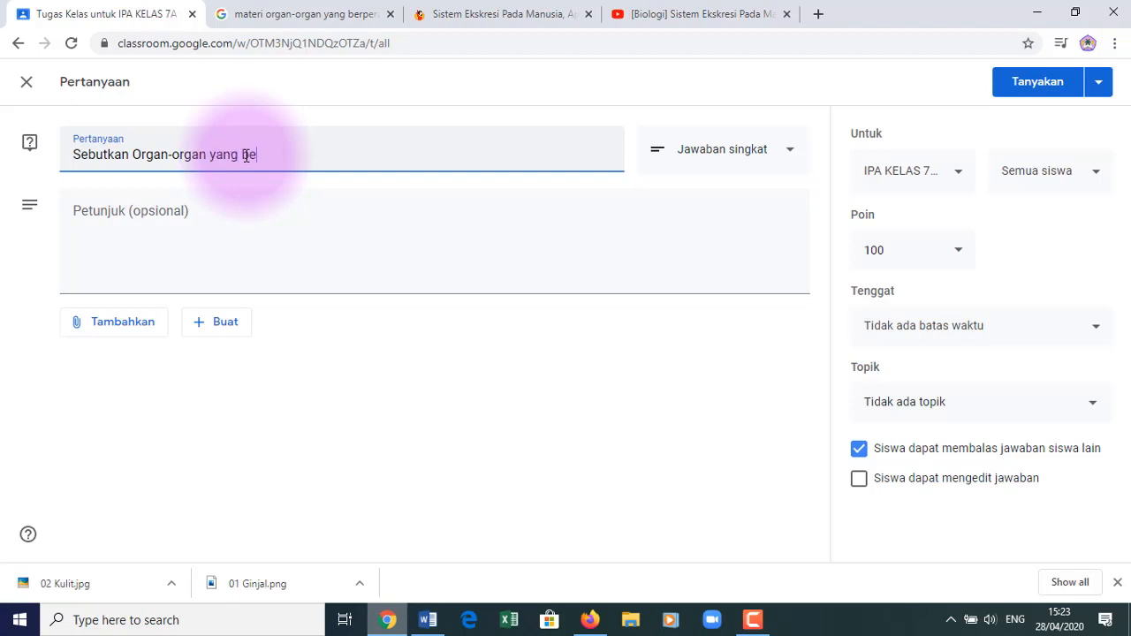
type(" Berperan dalam Sistem")
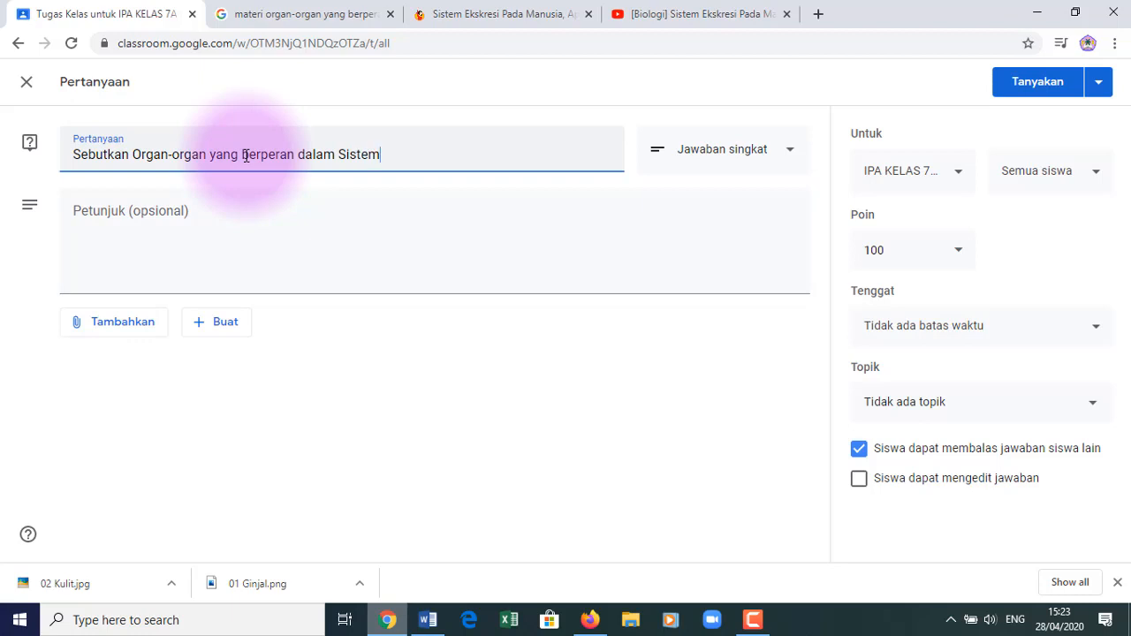
type(" Ekskresi pada Manu")
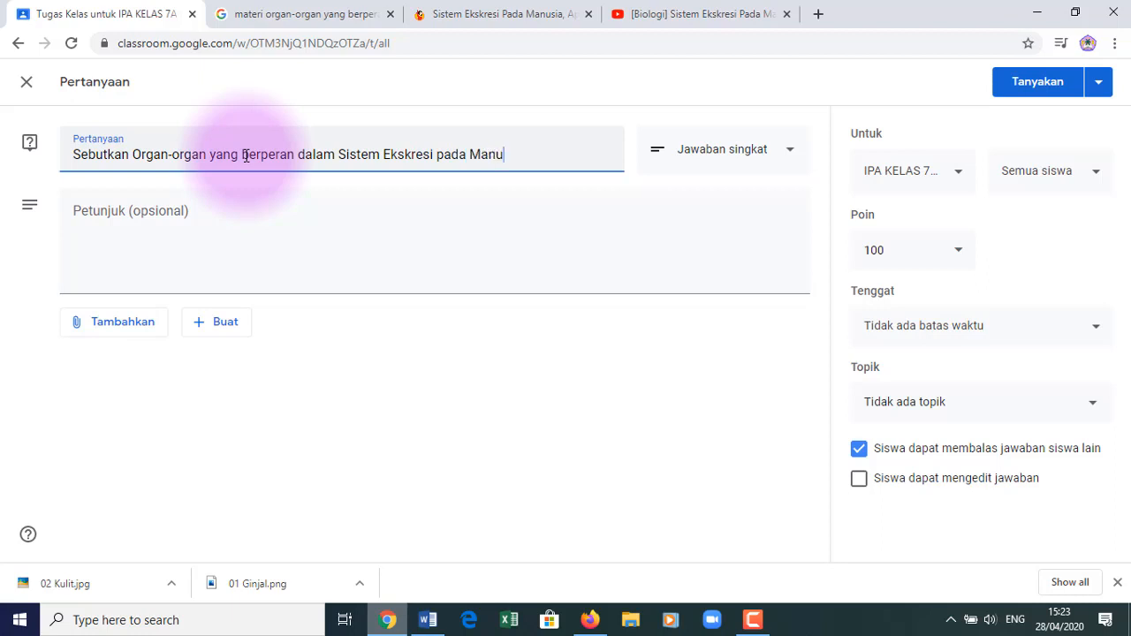
type("sia")
left_click(133, 220)
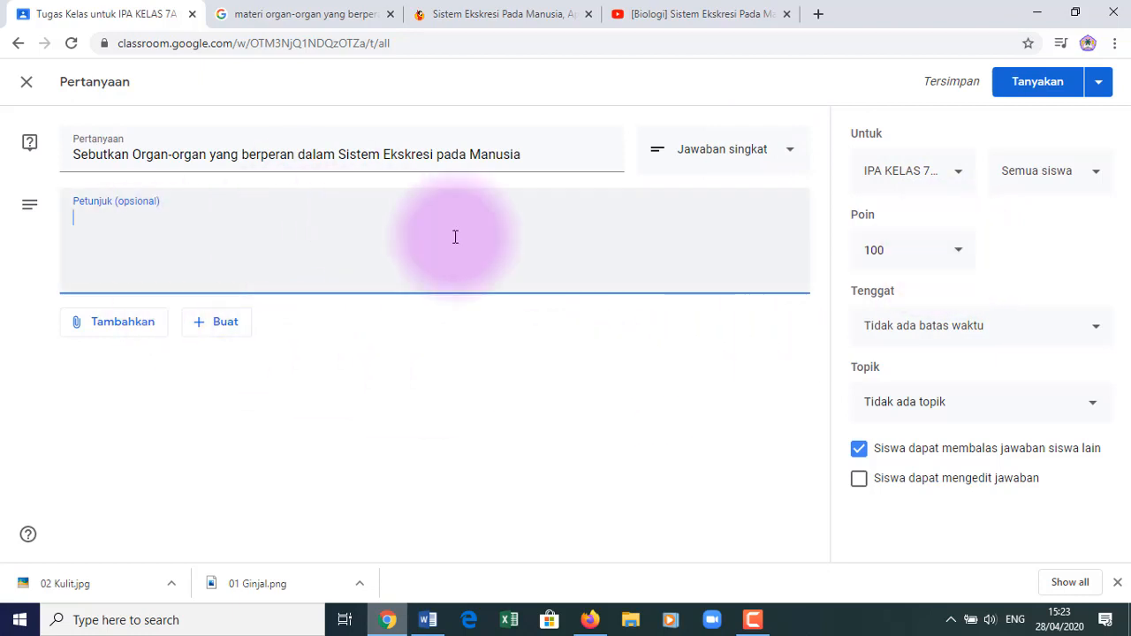
- Leave the question with no due date and file it under topic BAB 1. Sistem Ekskresi pada Manusia
left_click(1098, 331)
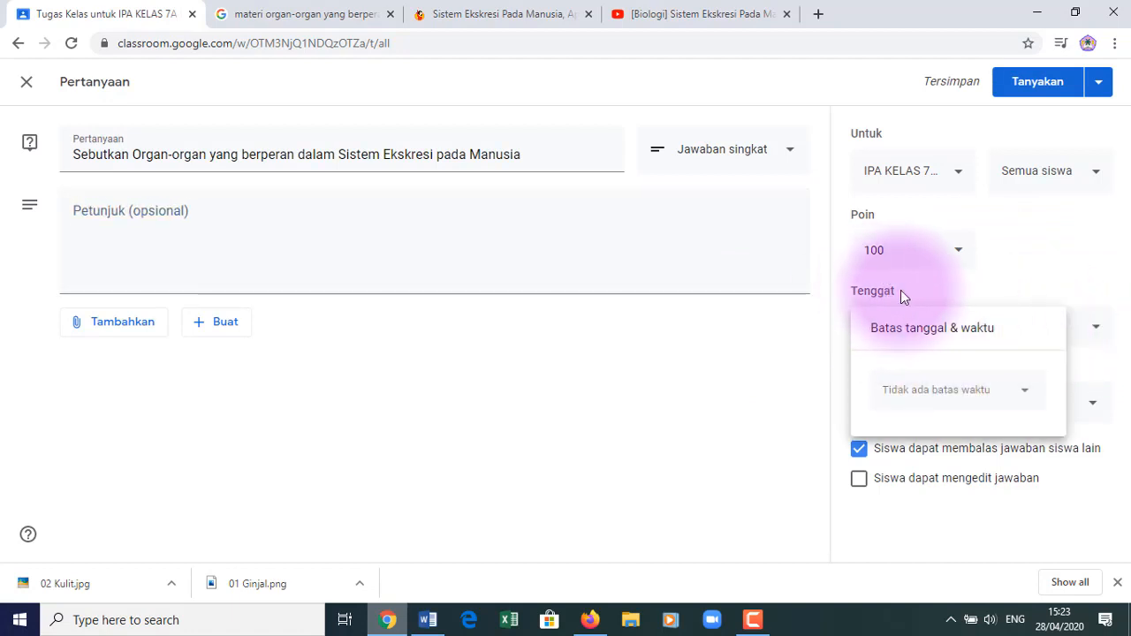
left_click(934, 289)
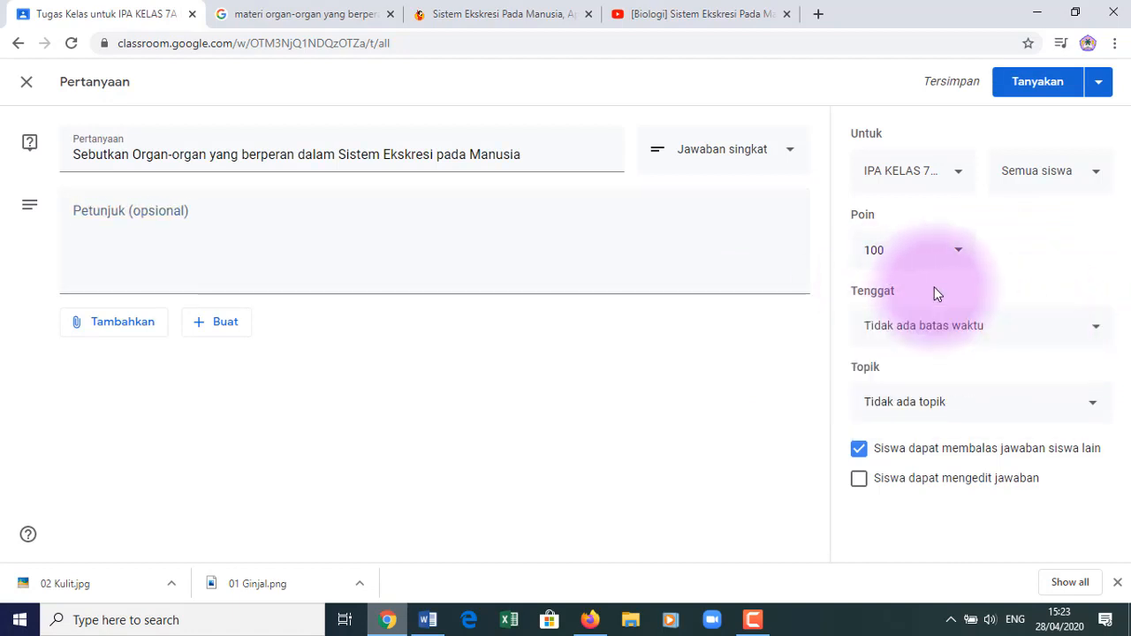
left_click(1094, 408)
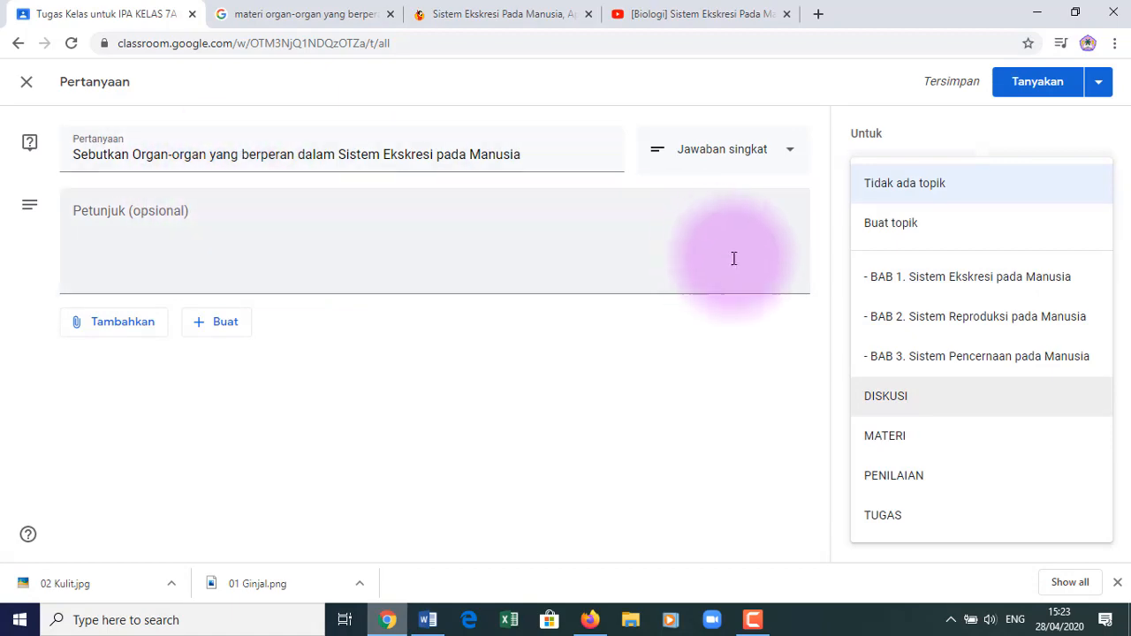
left_click(919, 281)
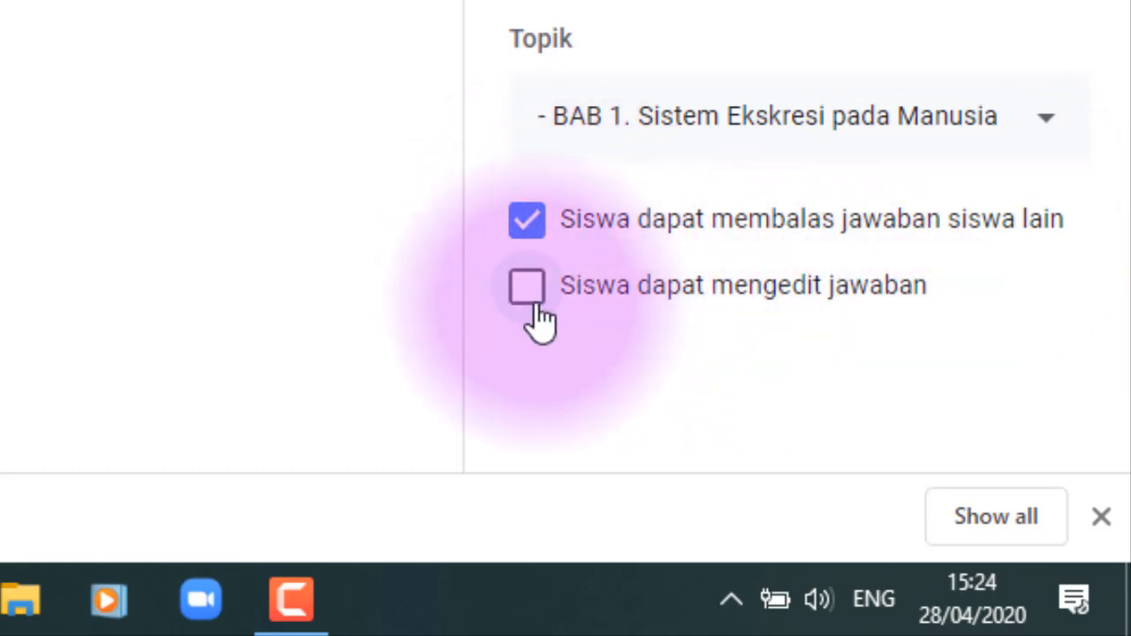
- Keep only the option letting students reply to each other's answers ticked
left_click(535, 303)
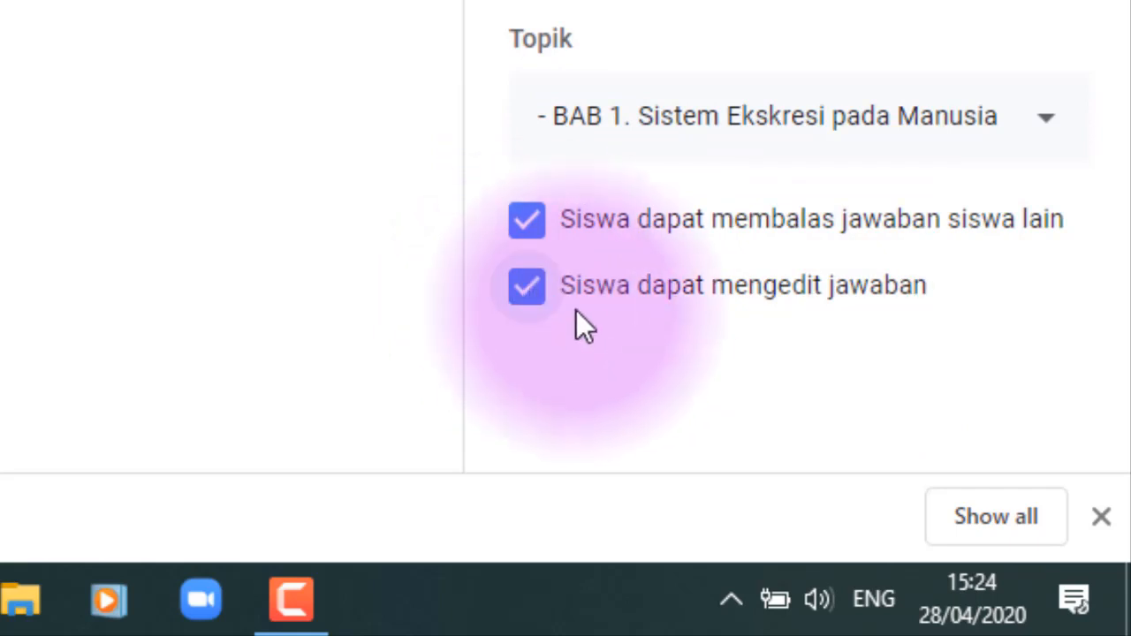
left_click(532, 293)
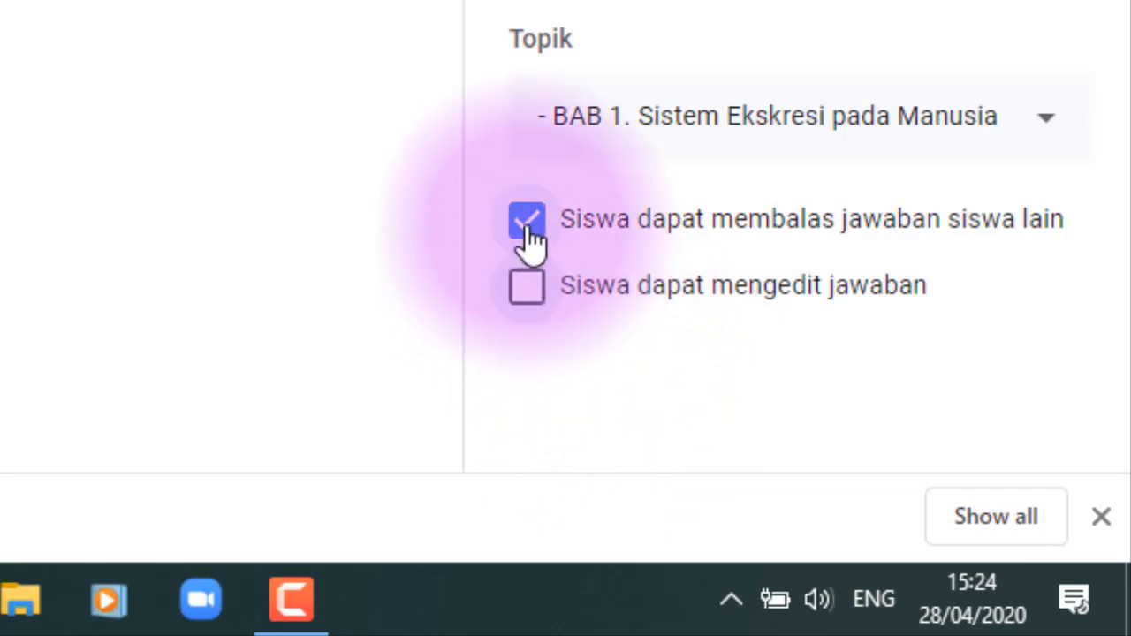
left_click(528, 225)
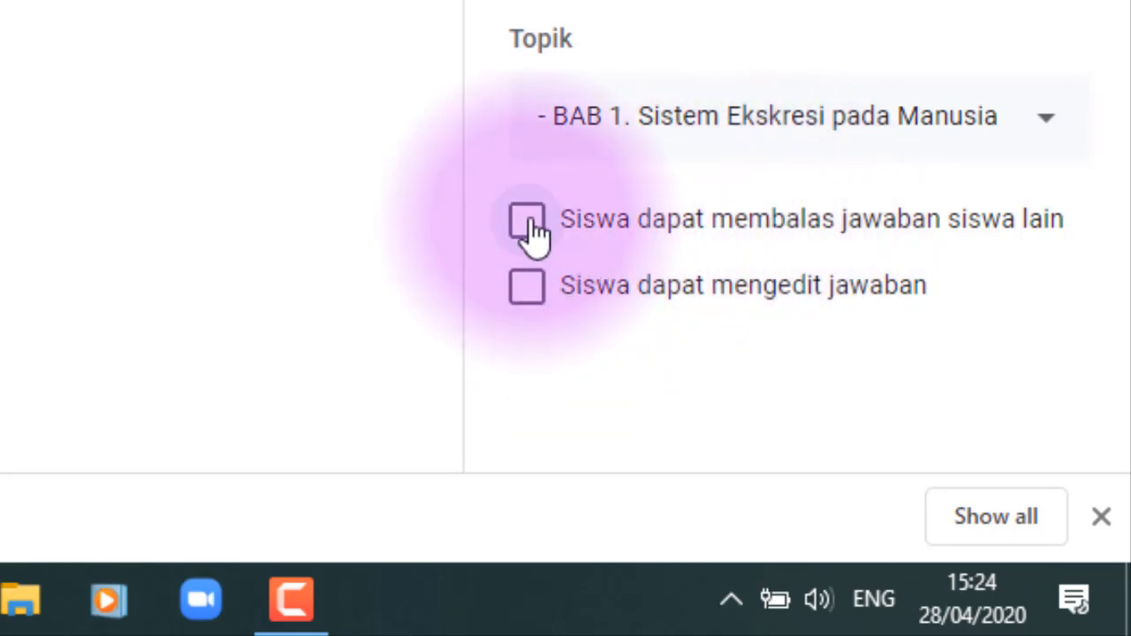
left_click(526, 226)
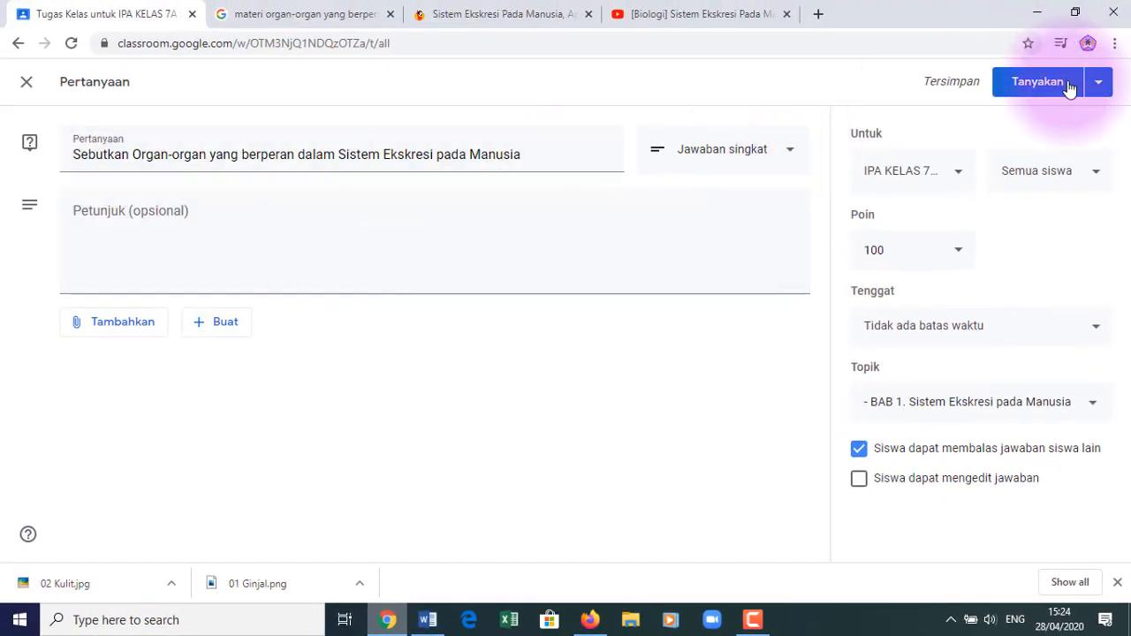
- Post the question to the class, then bring the student's Firefox window forward
left_click(1038, 89)
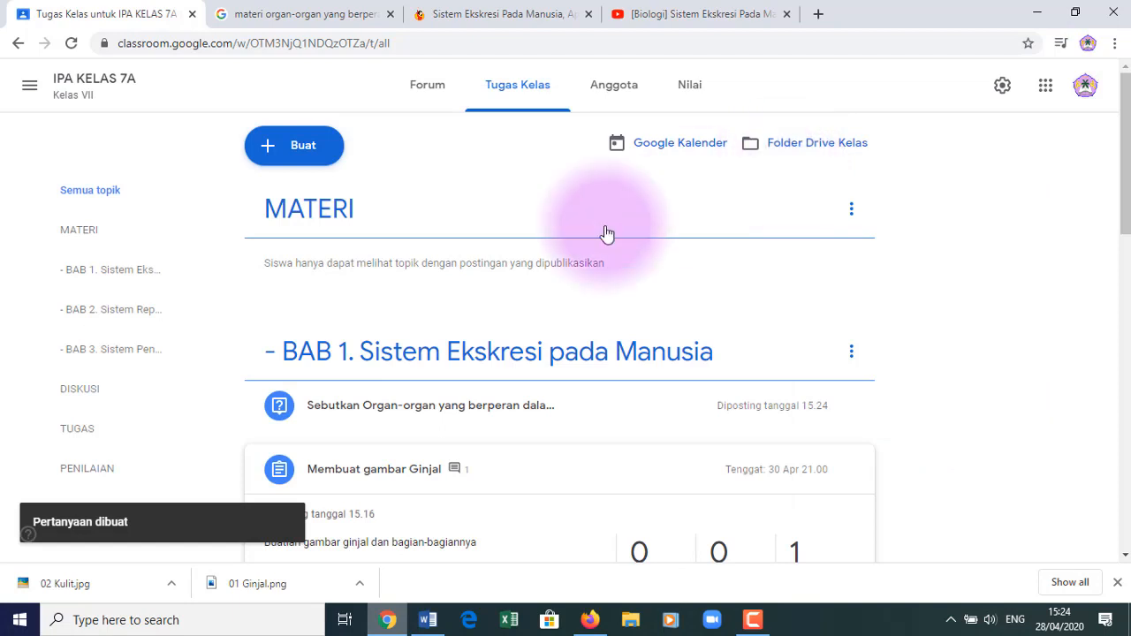
left_click(590, 620)
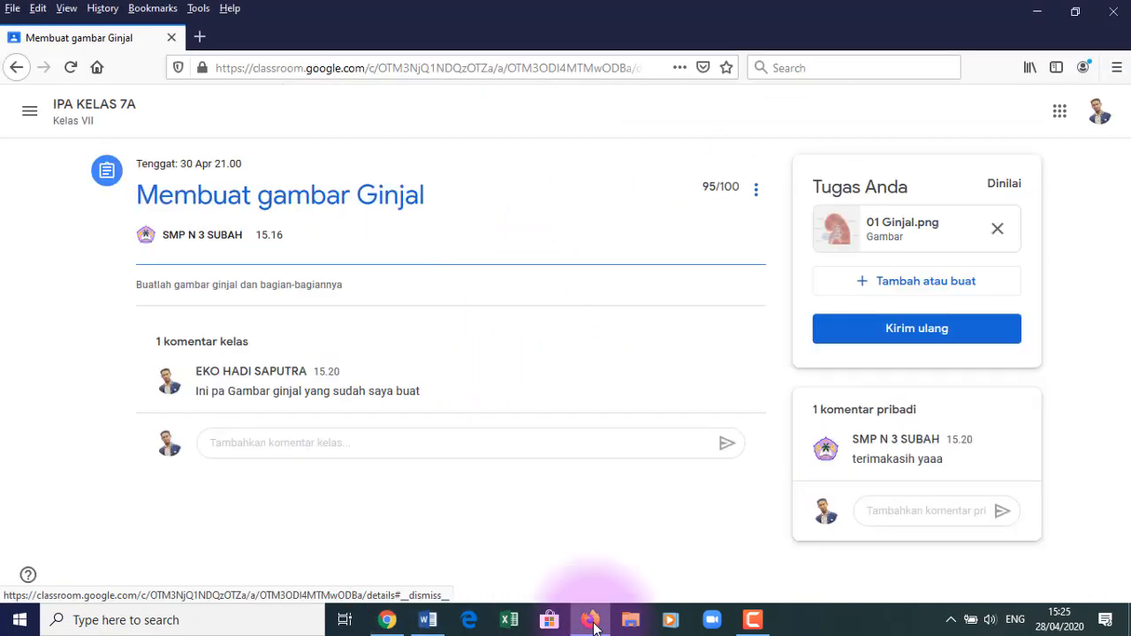
- As the student, open the excretory-organs question from IPA KELAS 7A's Tugas Kelas and start an answer
left_click(85, 111)
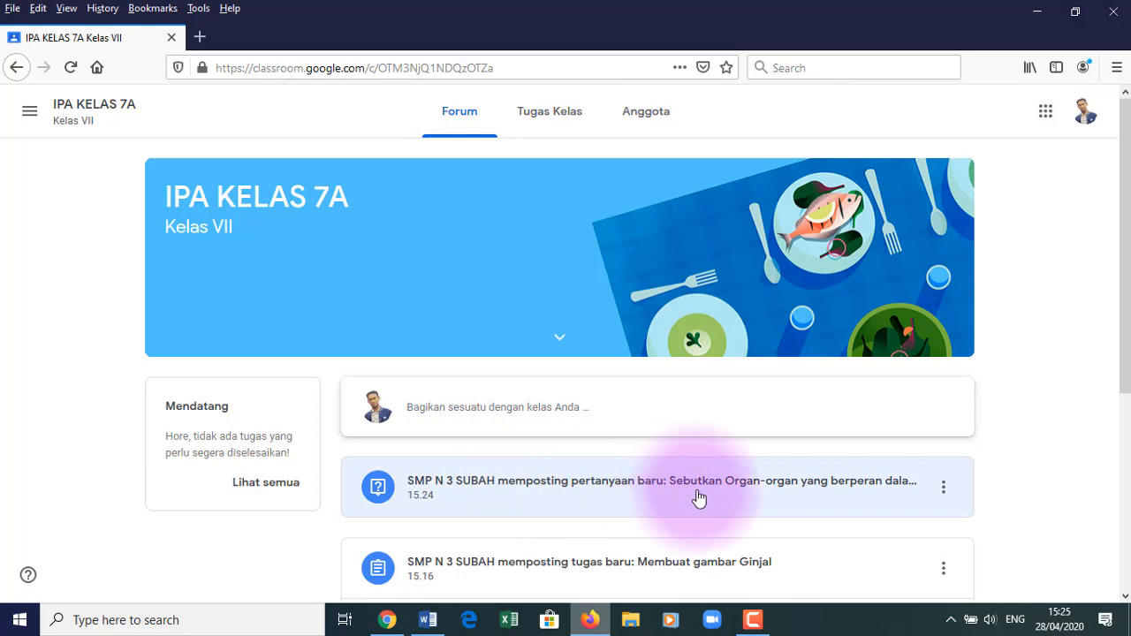
left_click(555, 115)
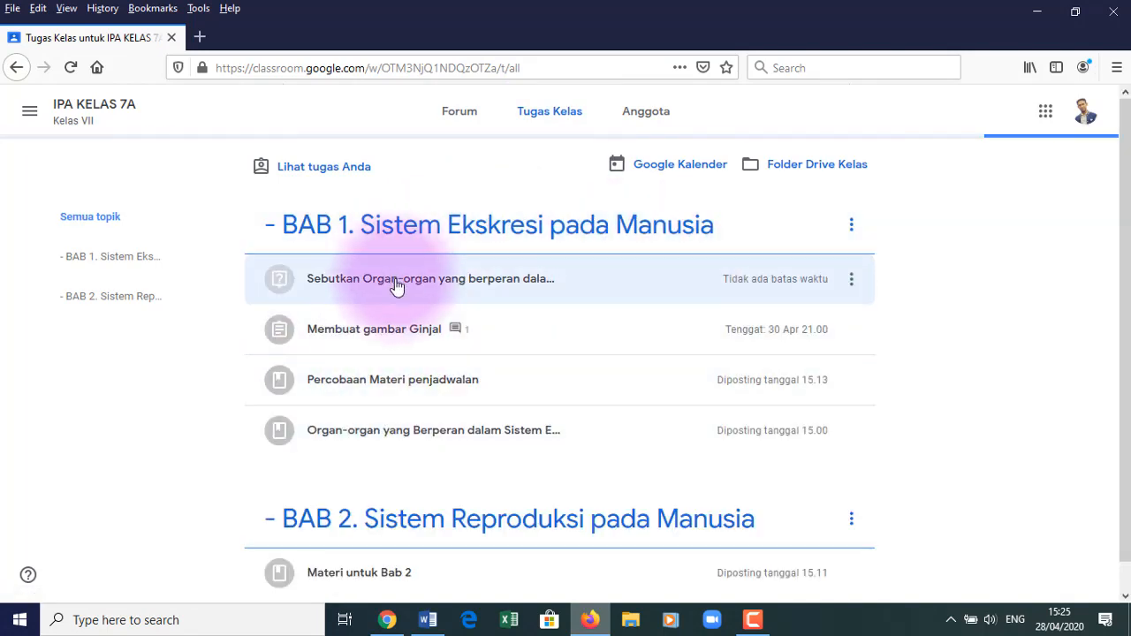
left_click(469, 289)
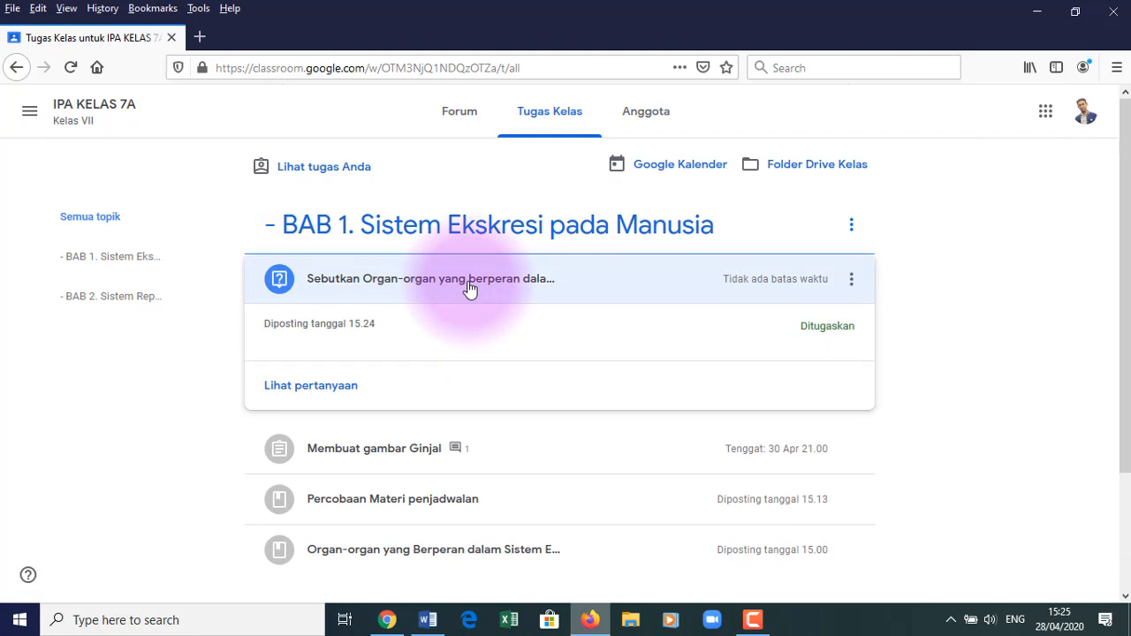
left_click(333, 394)
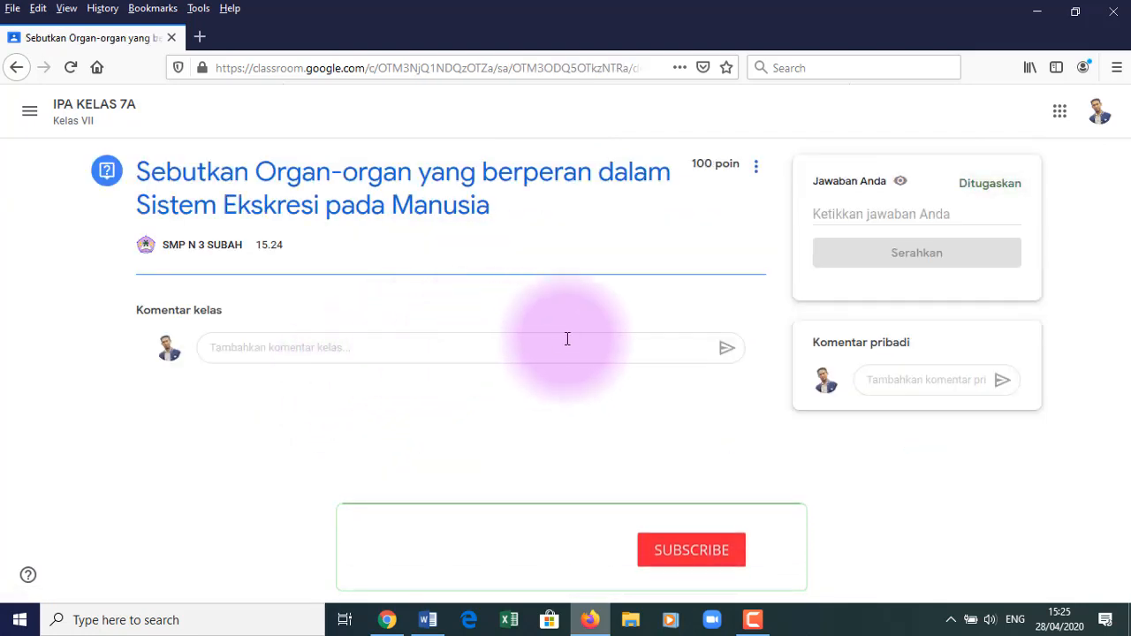
left_click(881, 210)
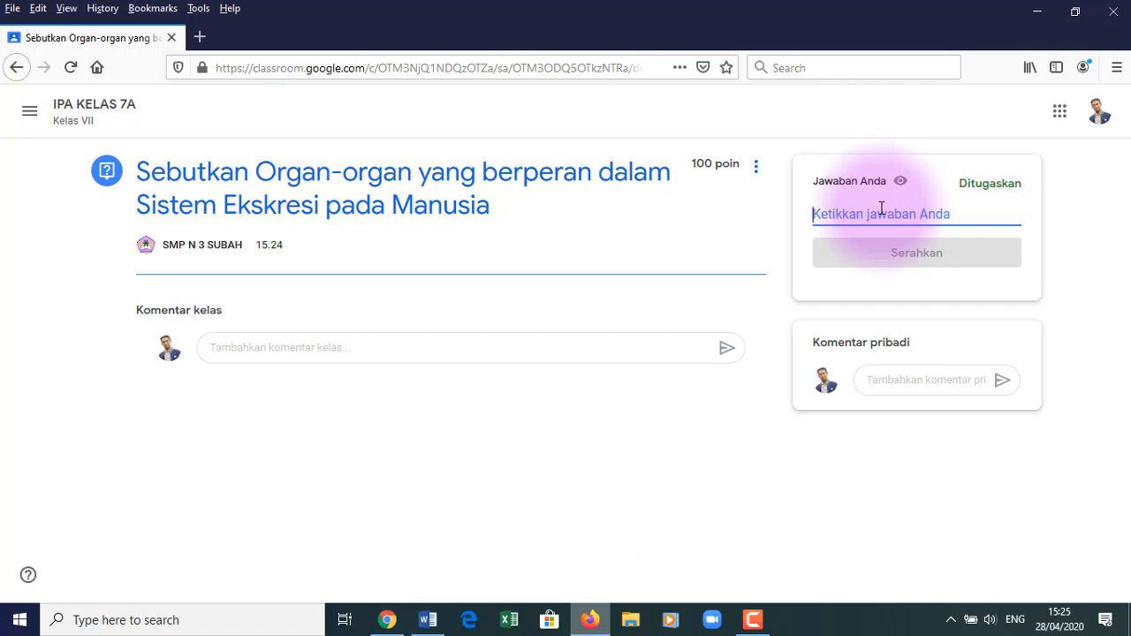
- Type the organs Ginjal, Kulit, Paru-pari, Hati as a dashed list, one per line
type("G")
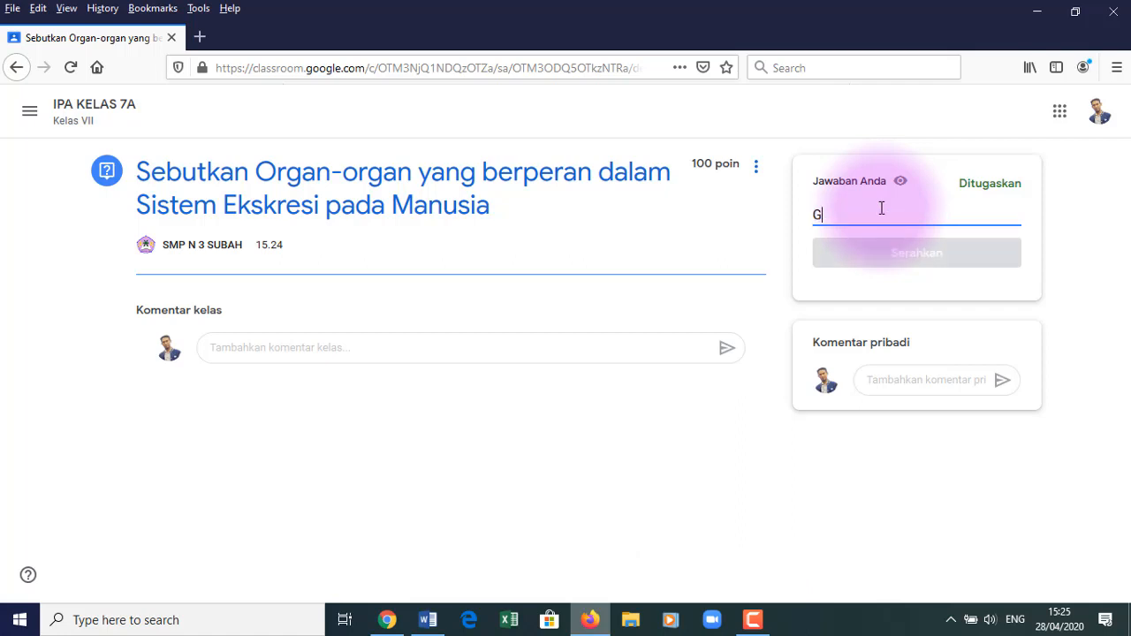
type("injal, Ku")
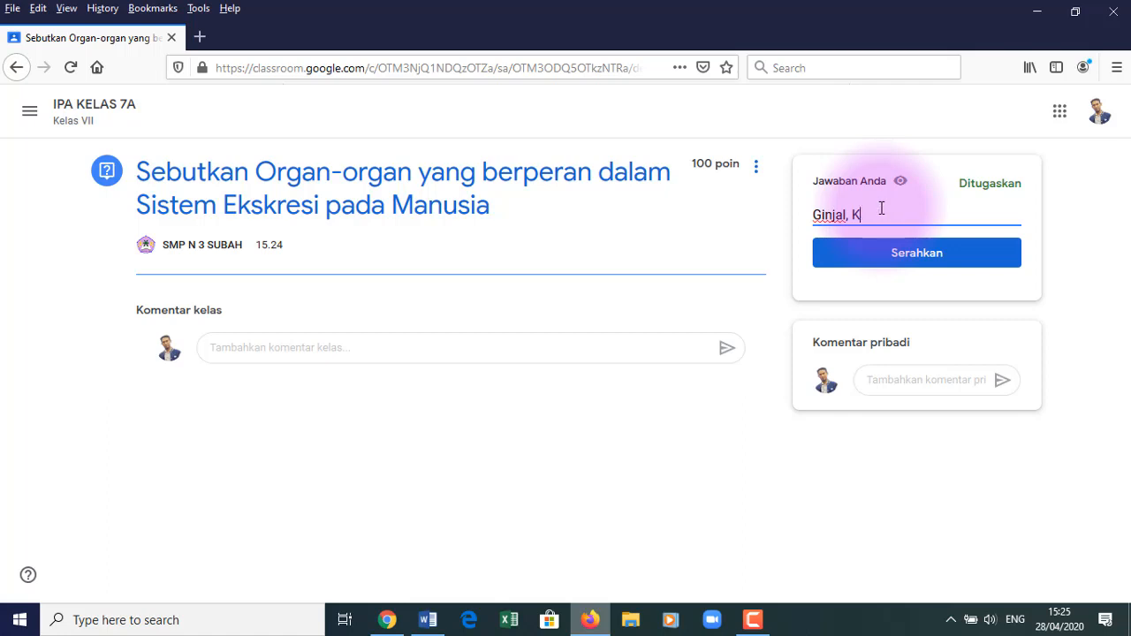
key("Return")
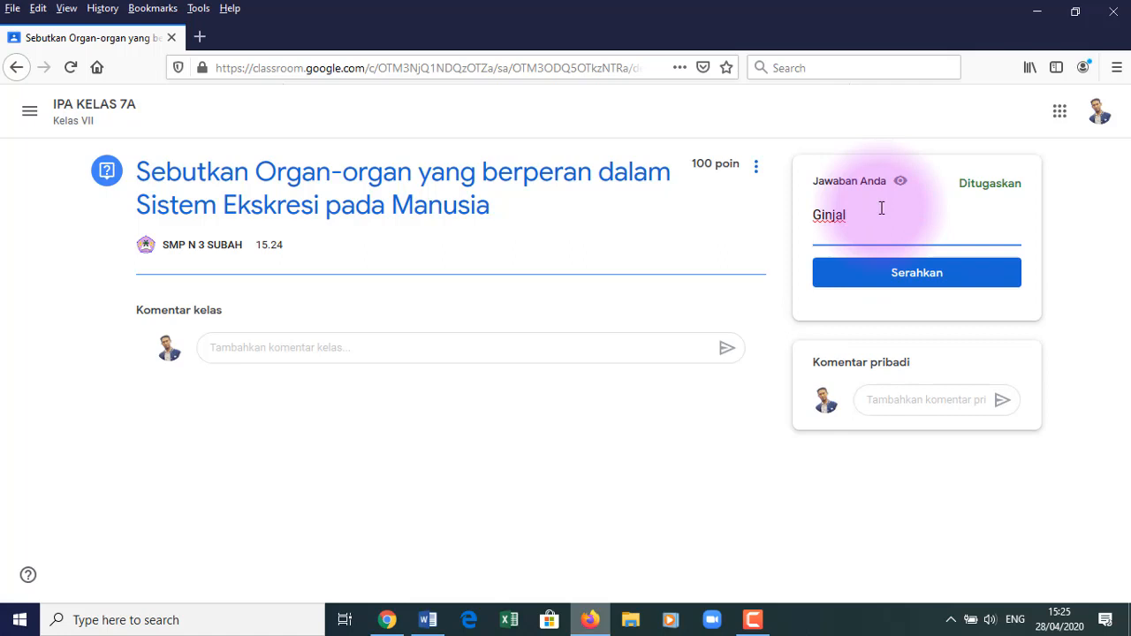
type("Kulit")
key("Return")
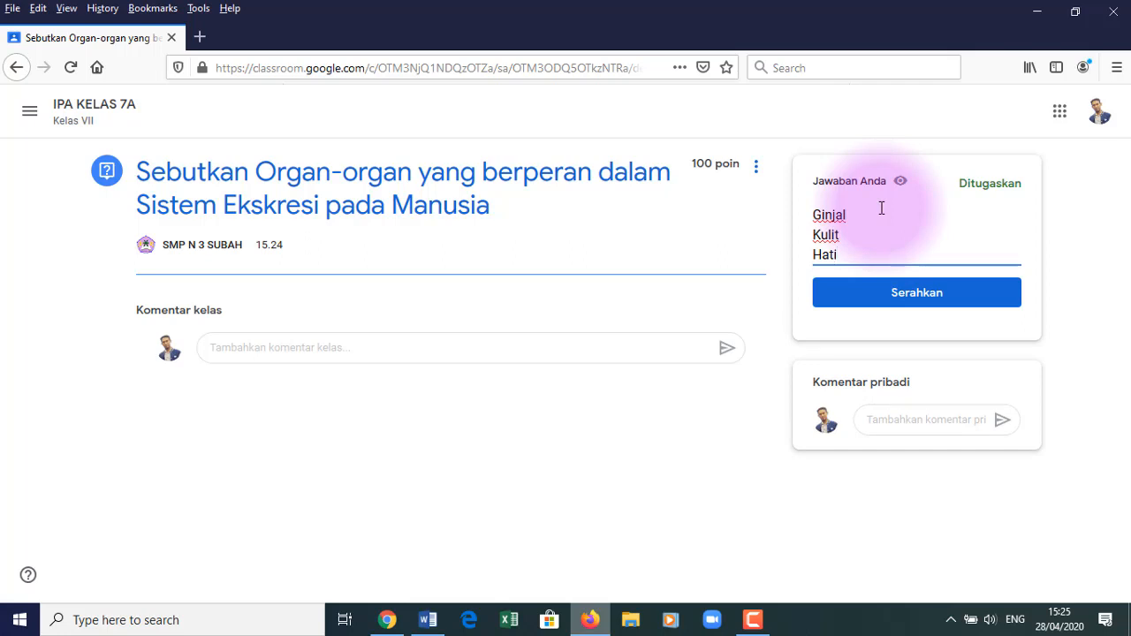
key("Return")
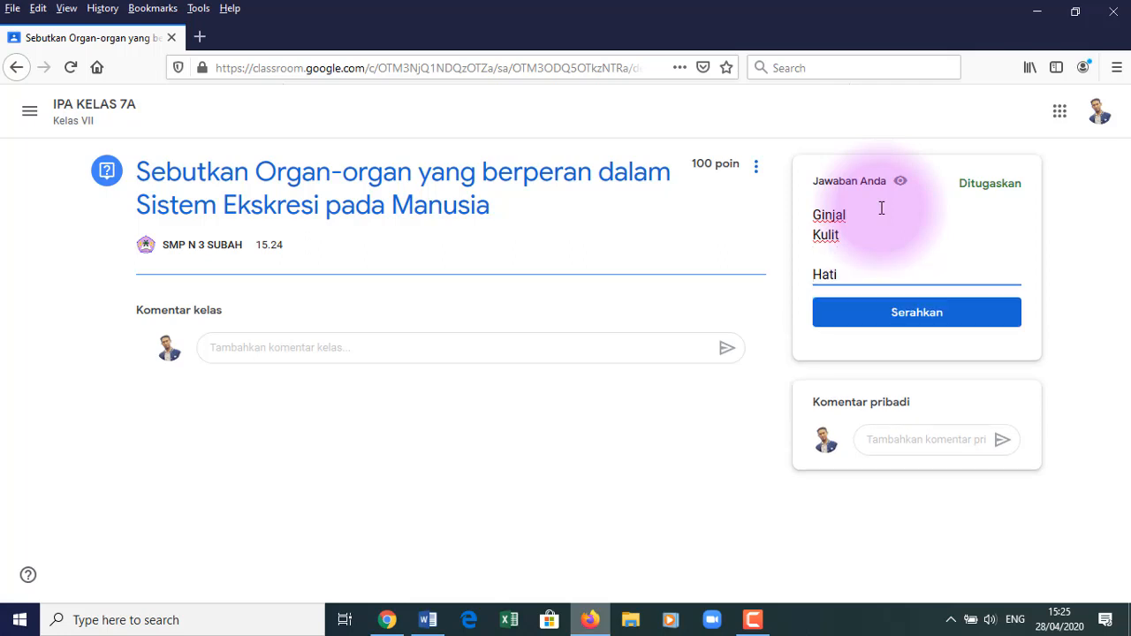
type("Paru-pari")
left_click(814, 215)
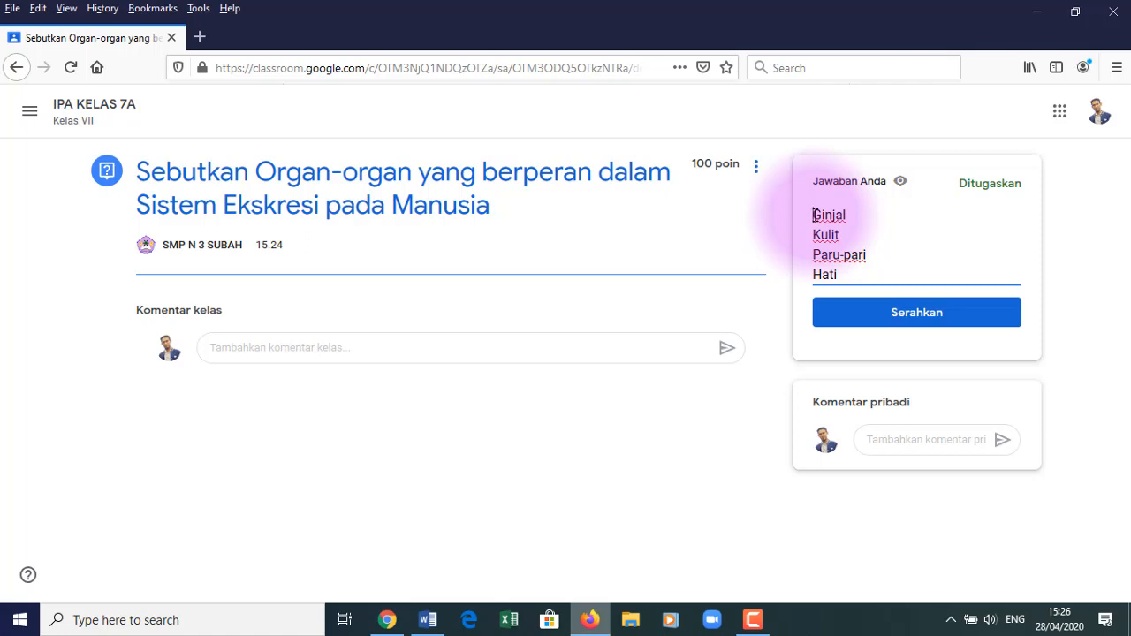
key("Down")
type("-")
key("Down")
type("-Paru")
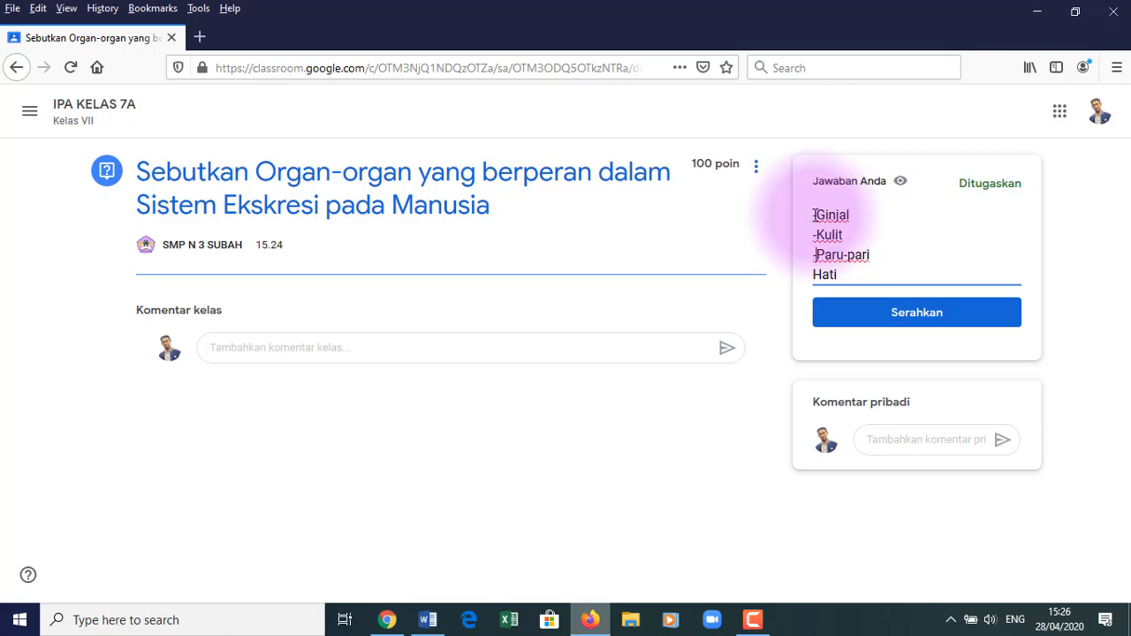
type("-")
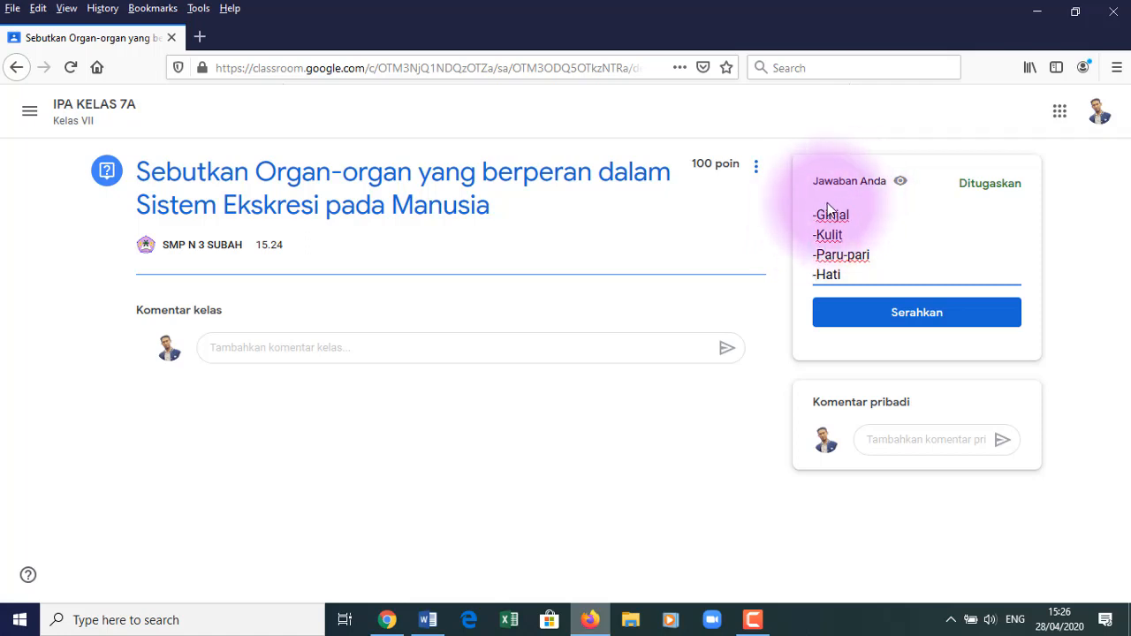
- Add 'Organ-organ yang berperan dalam sistem ekskresi adalah:' above the list and submit the answer
left_click(804, 201)
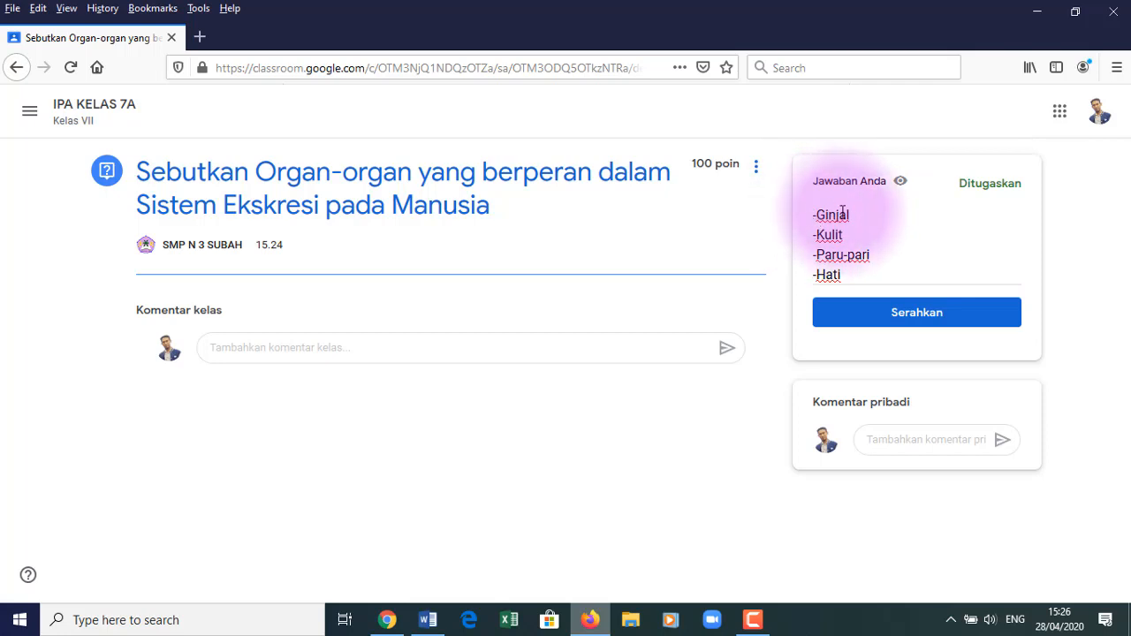
left_click(841, 214)
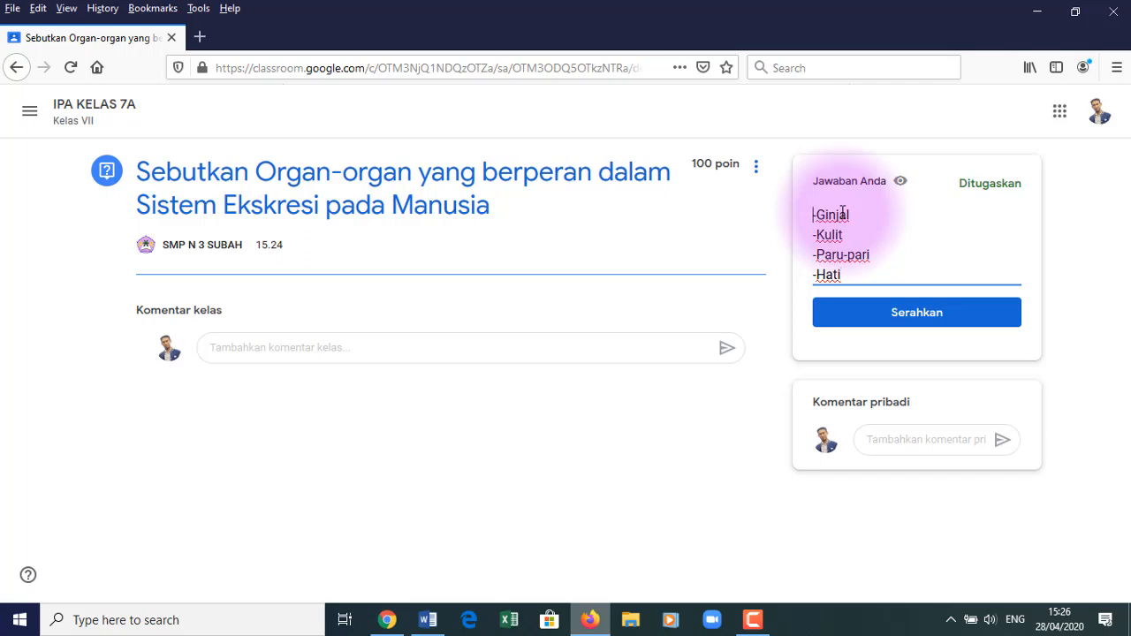
key("Return")
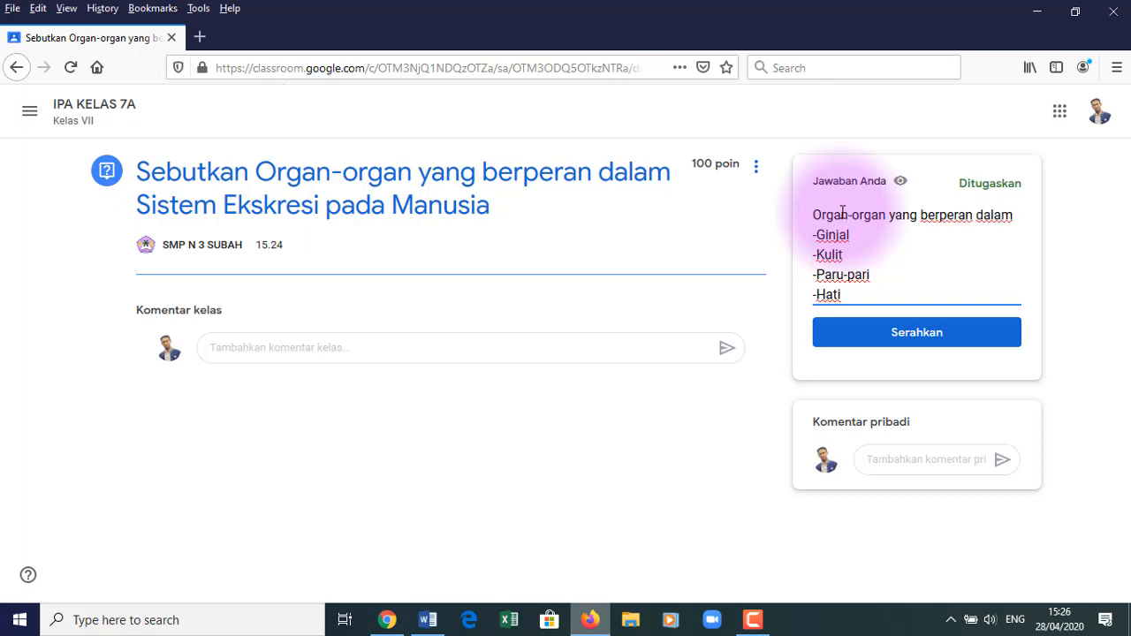
type("sistem ekskresi adalah:")
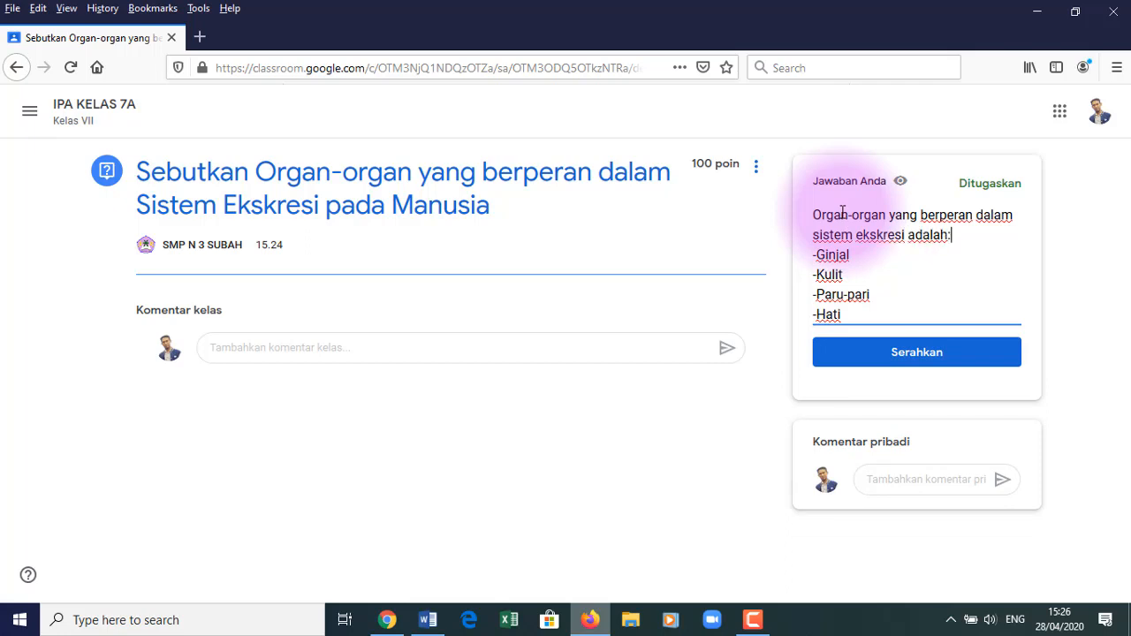
left_click(879, 360)
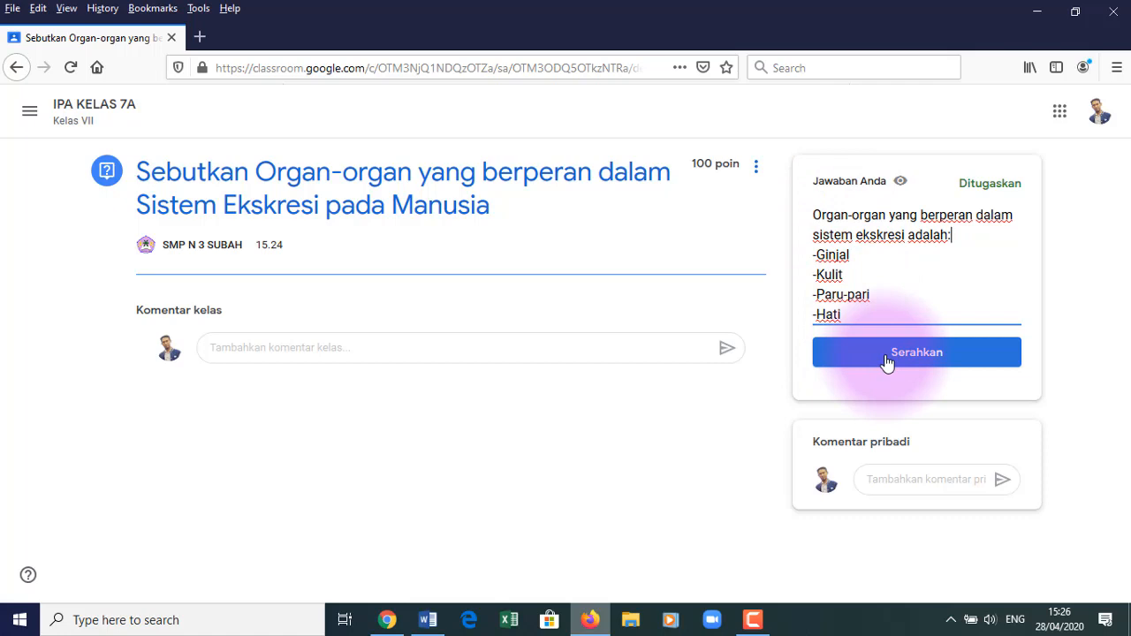
- Confirm handing in the answer, then switch to the teacher's Chrome window
left_click(884, 354)
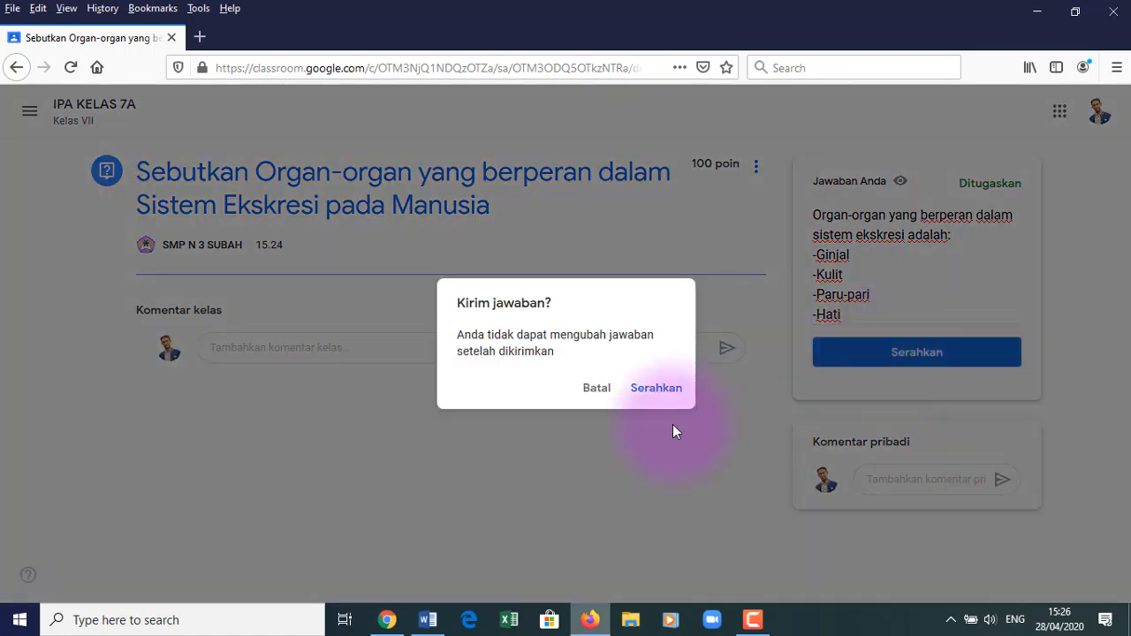
left_click(665, 390)
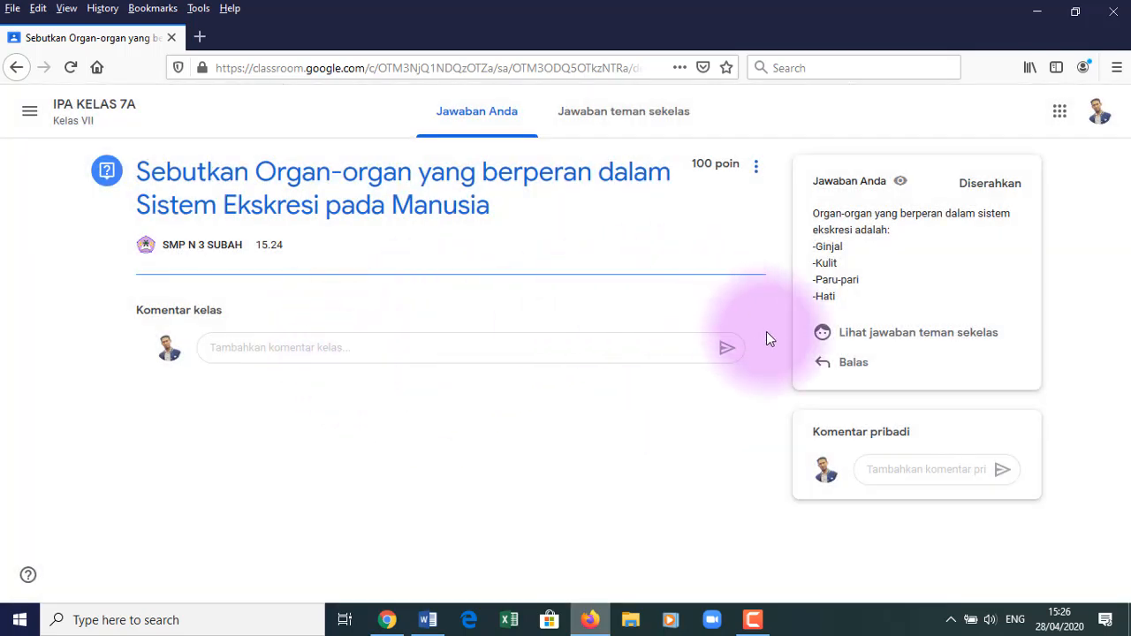
left_click(388, 619)
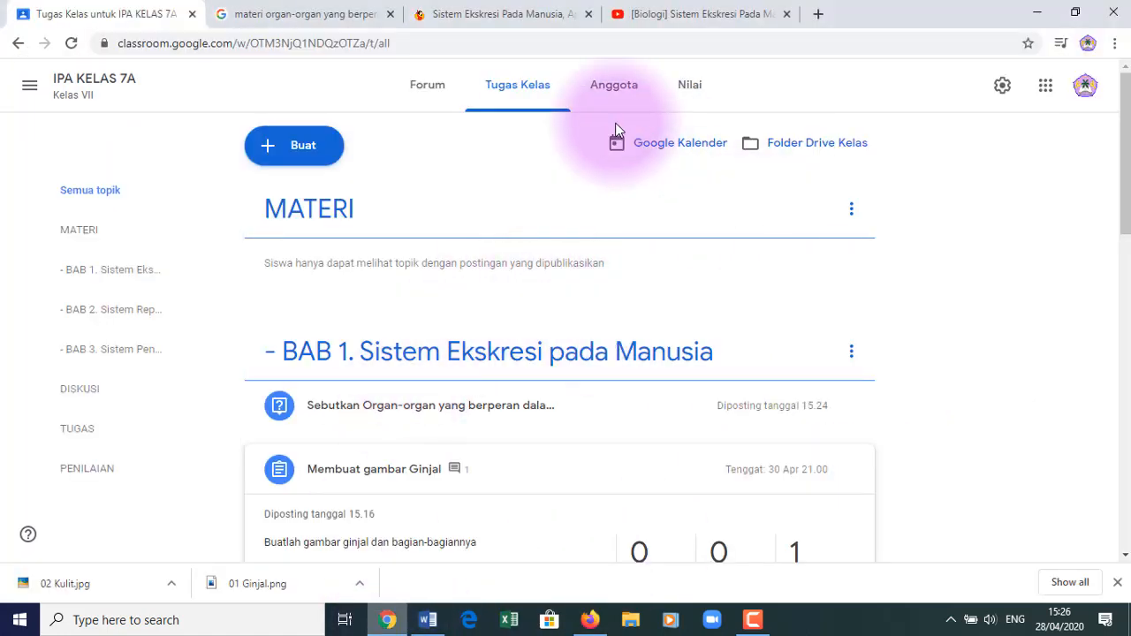
- Open Jawaban siswa for the excretory-organs question from the teacher's Tugas Kelas list
left_click(427, 86)
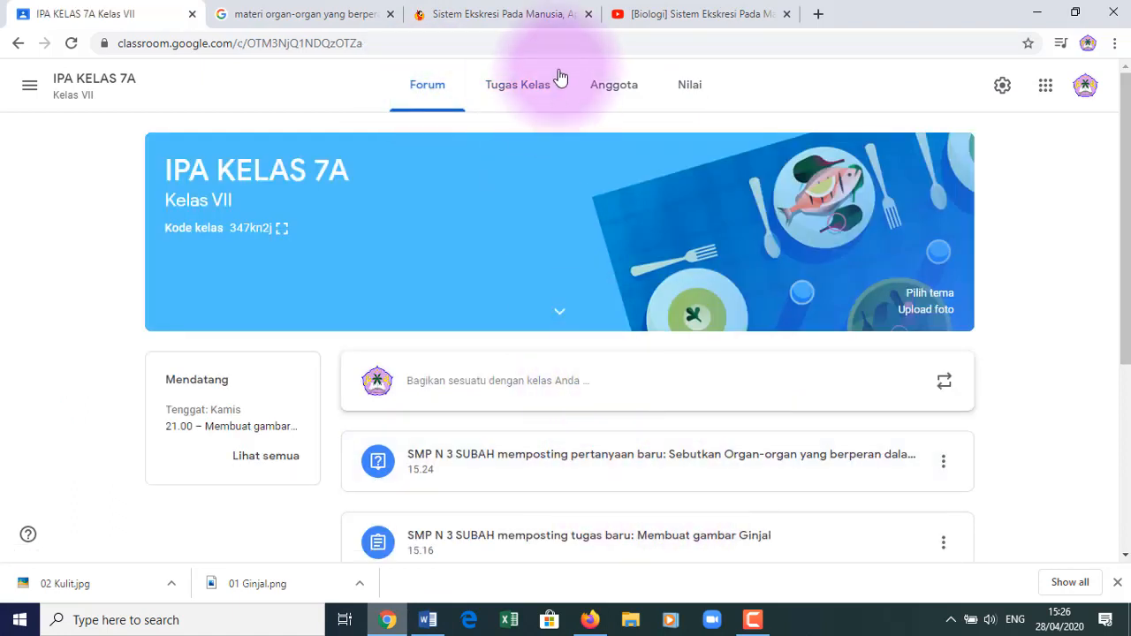
left_click(525, 93)
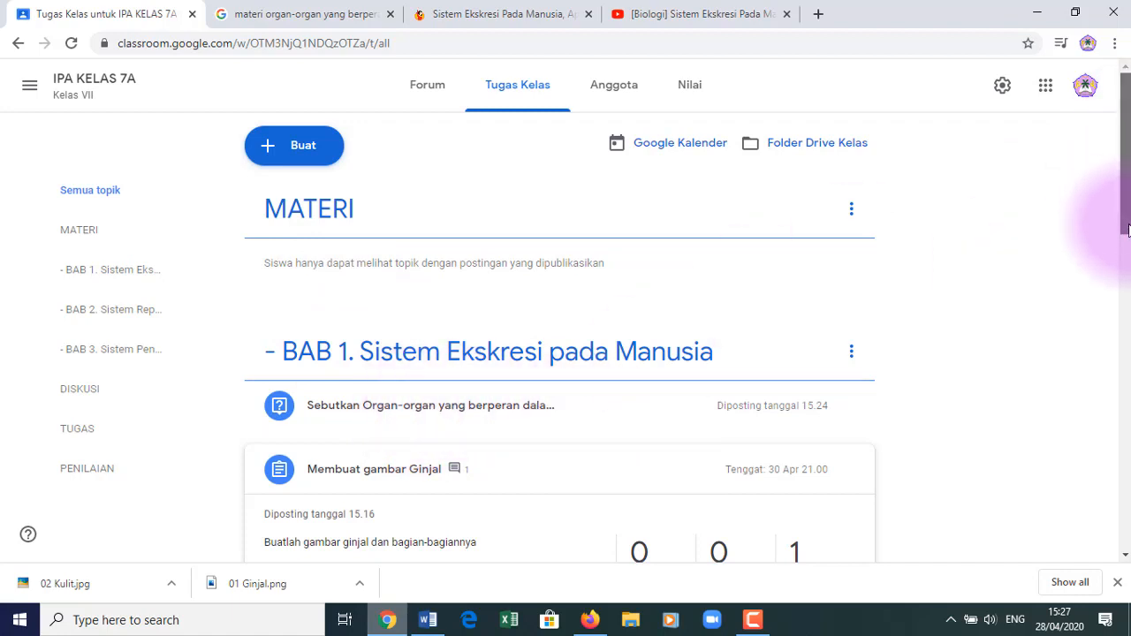
scroll(1117, 204, "down", 2)
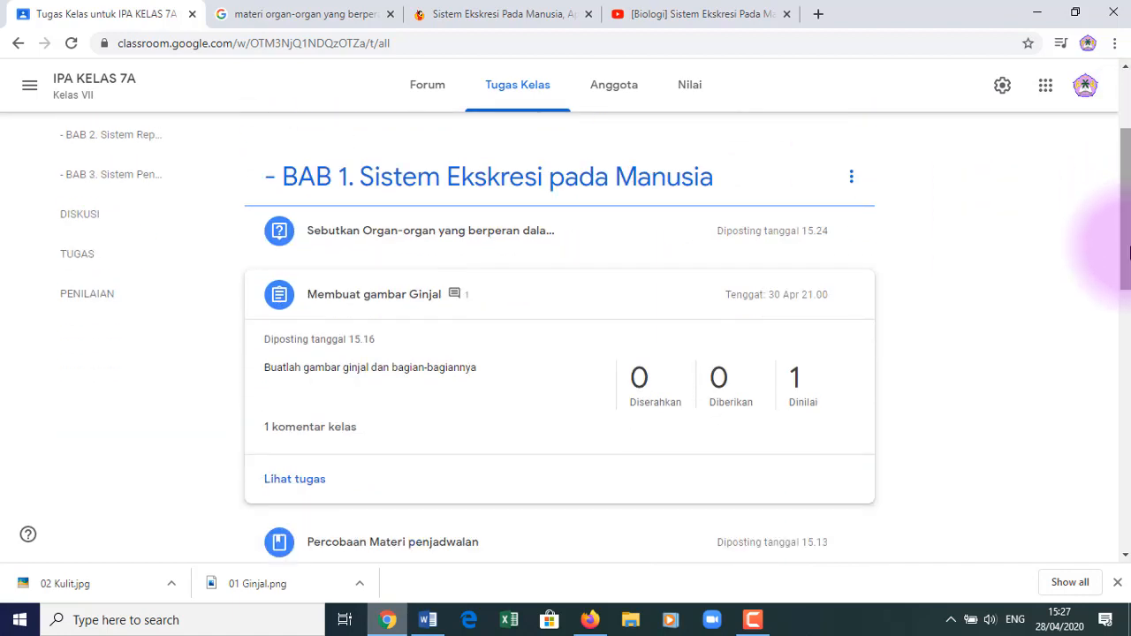
left_click(488, 237)
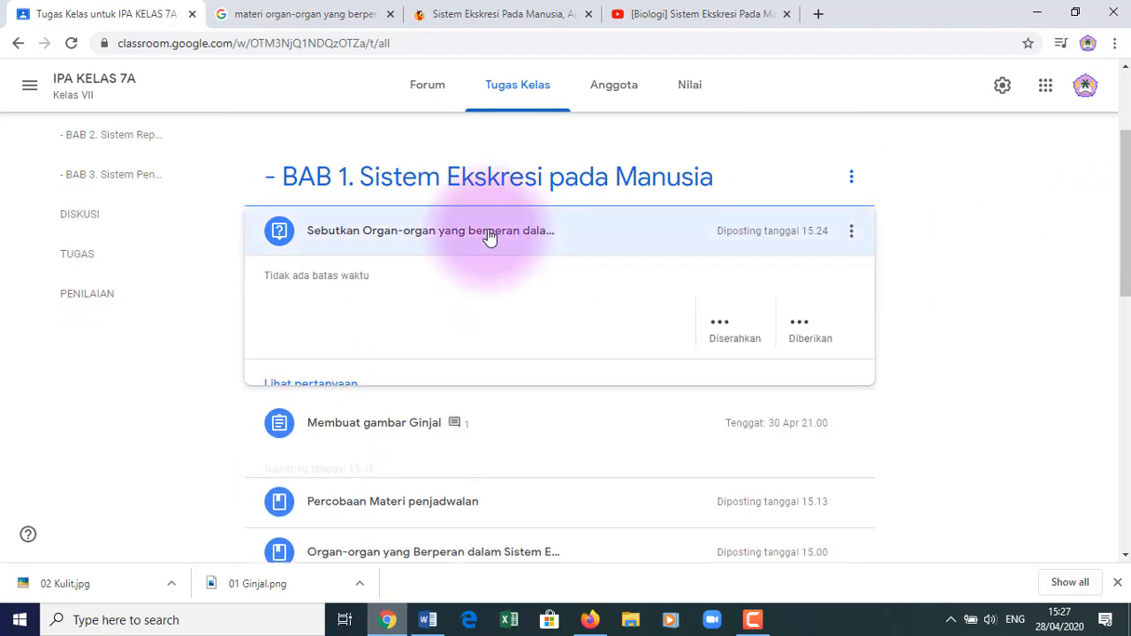
left_click(317, 387)
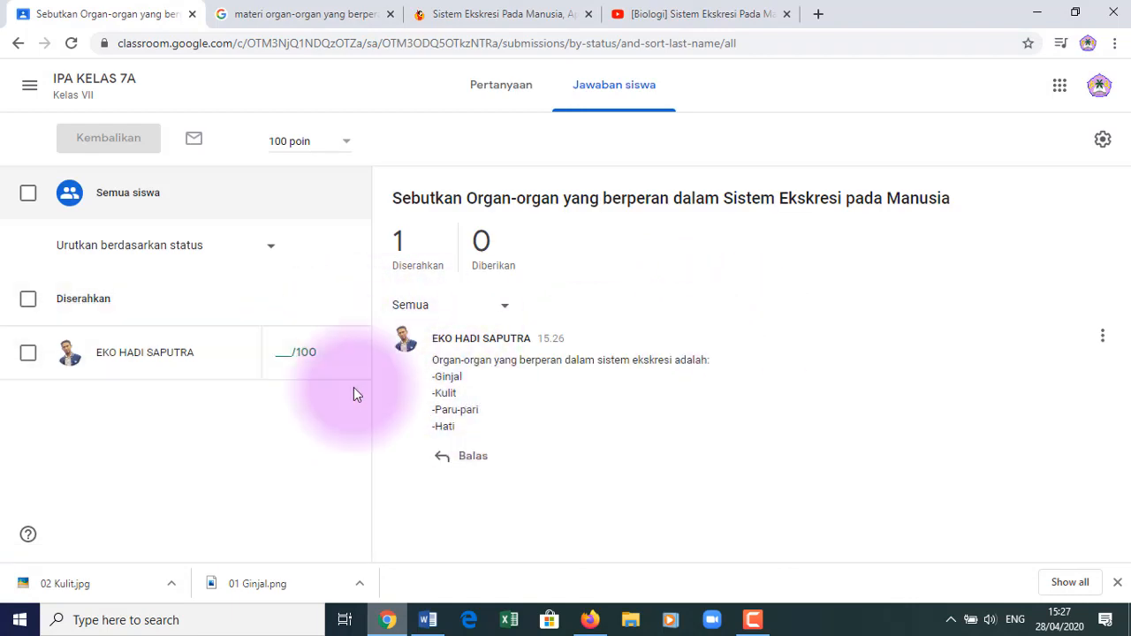
- Grade the student's answer 100/100, return it, and switch to the student's window
left_click(28, 353)
left_click(278, 352)
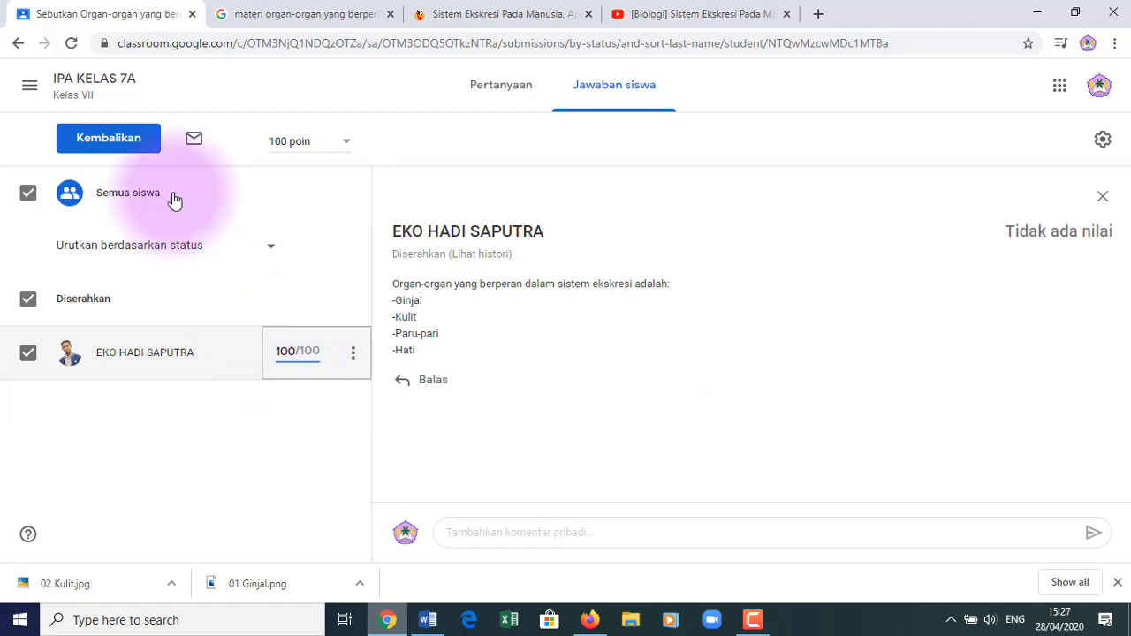
left_click(126, 146)
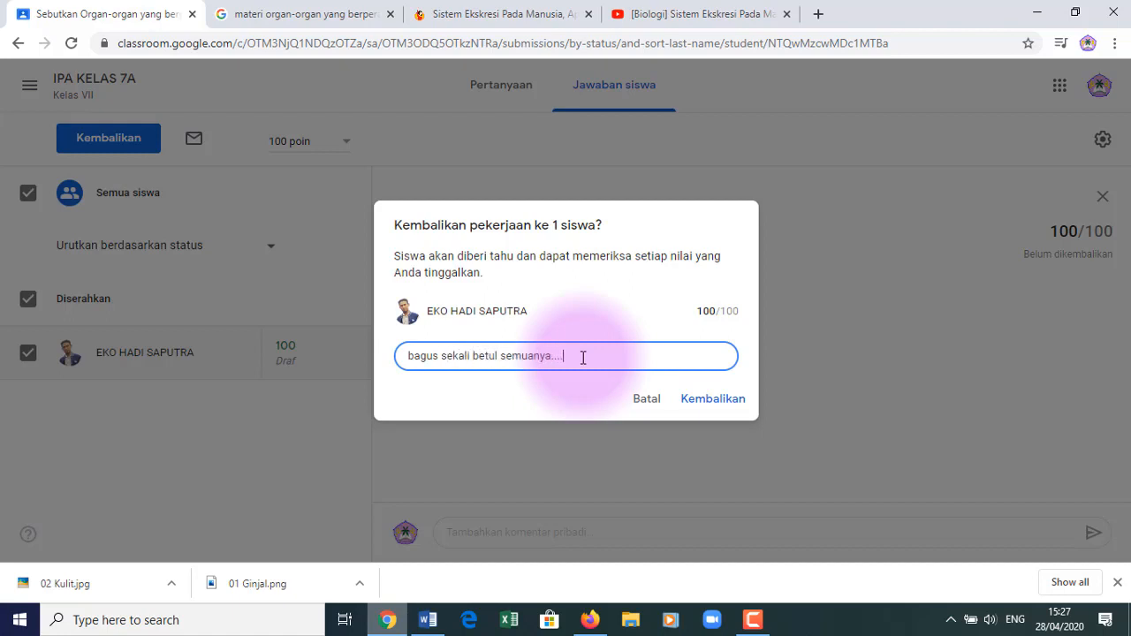
left_click(718, 402)
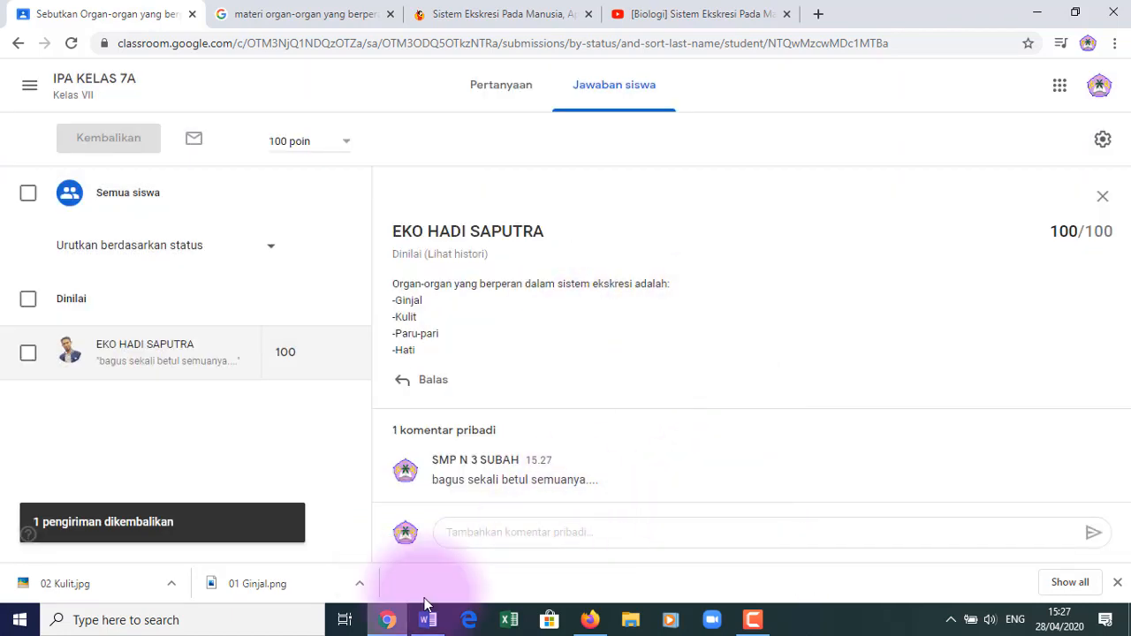
left_click(589, 620)
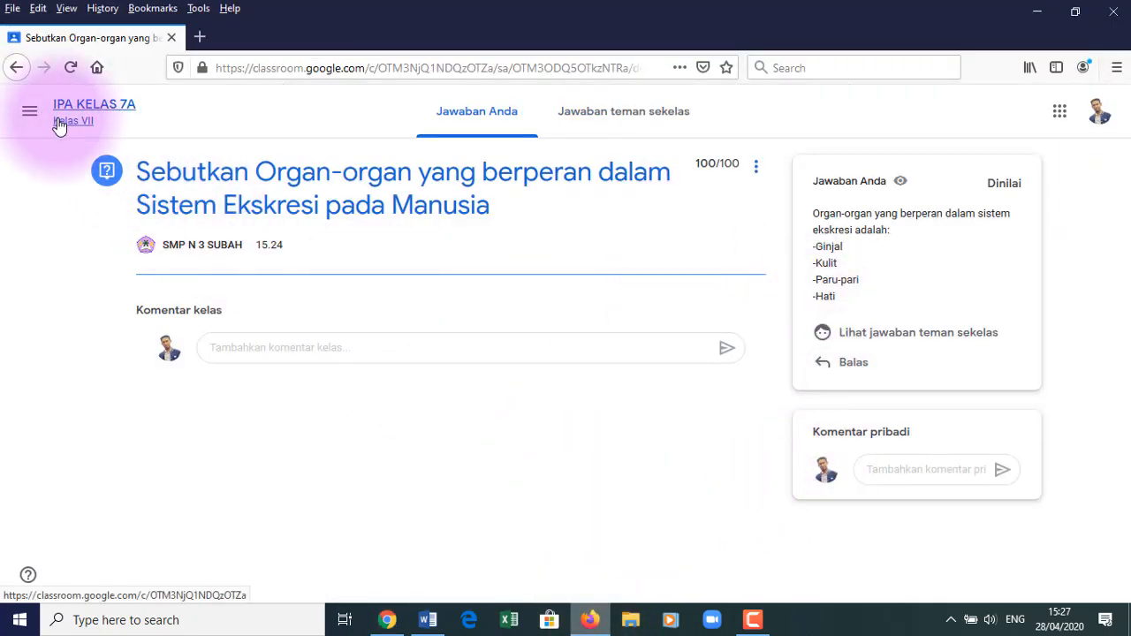
- As the student, view classmates' answers, then open the Membuat gambar Ginjal assignment page
left_click(603, 119)
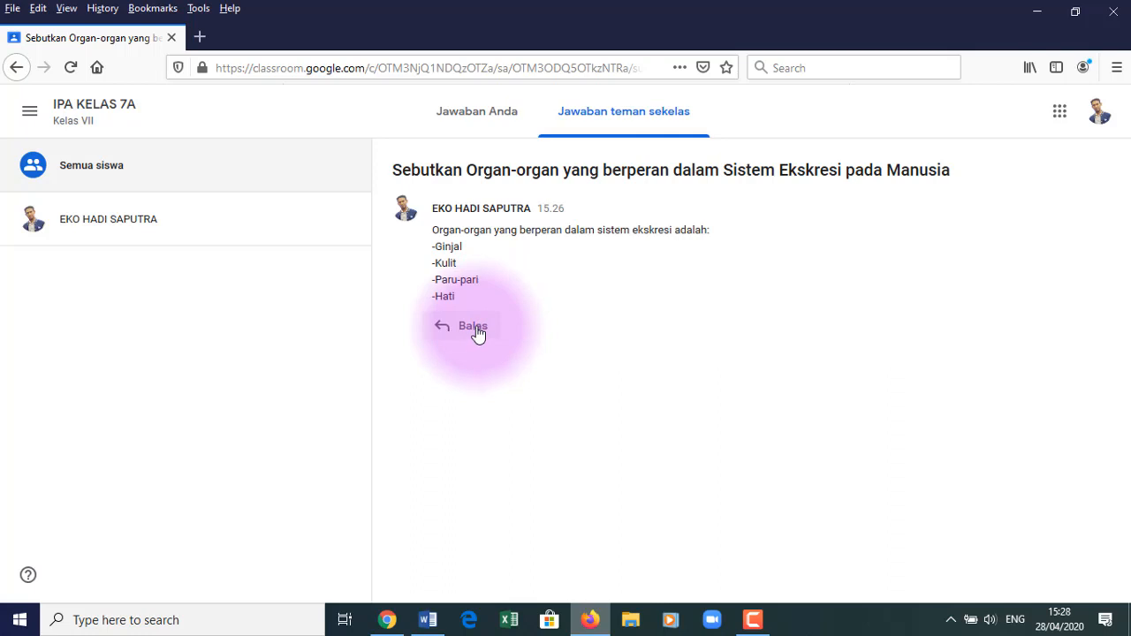
left_click(81, 113)
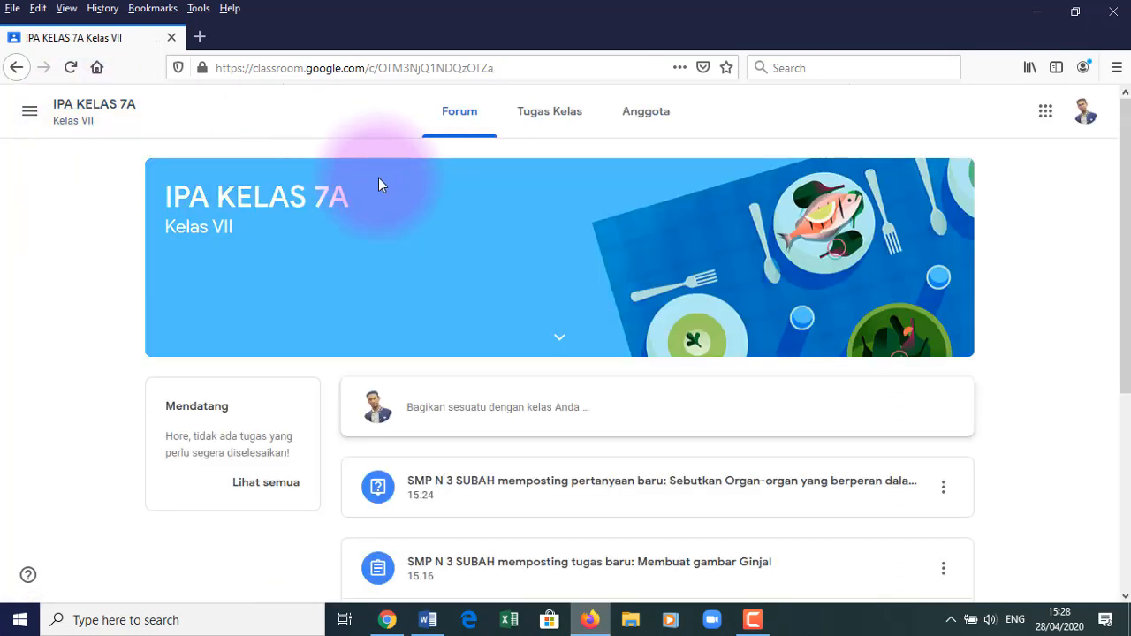
left_click(560, 118)
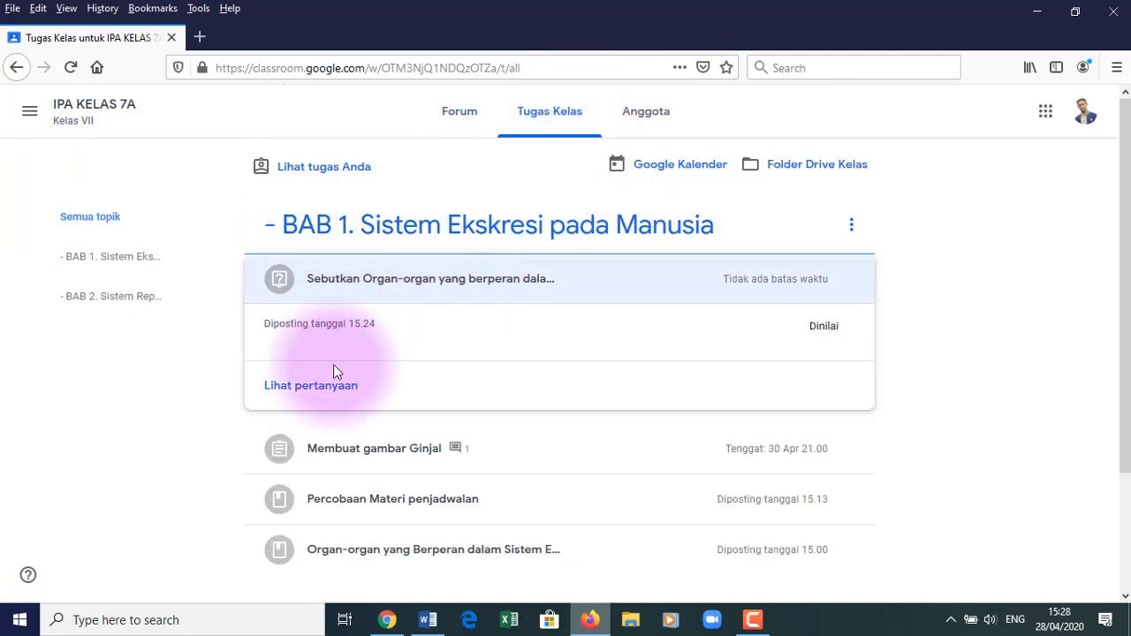
left_click(378, 455)
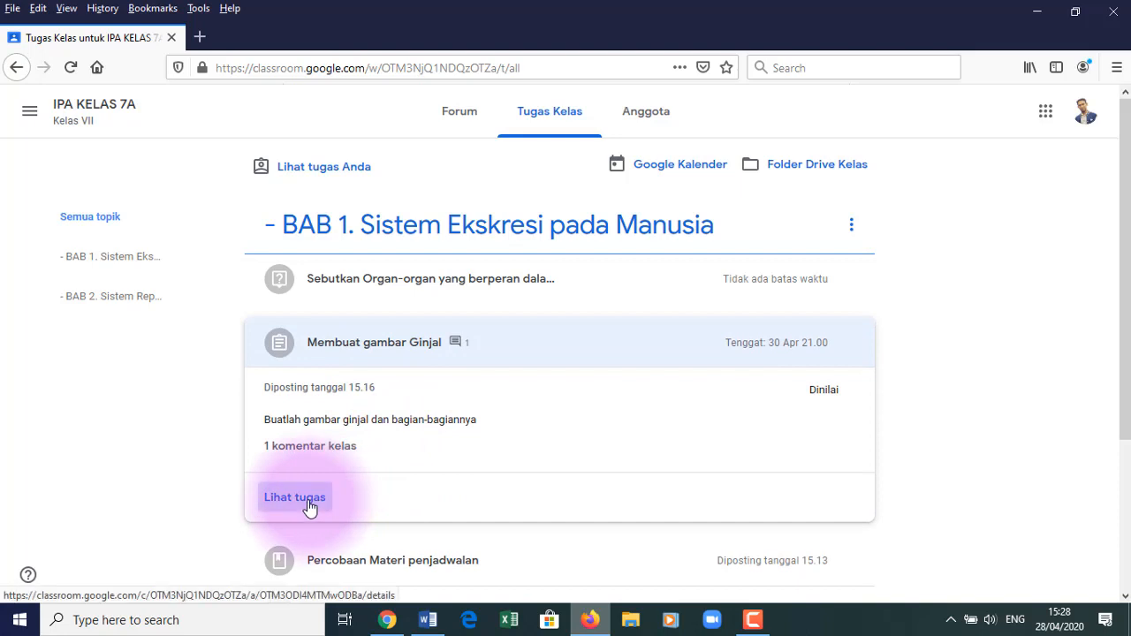
left_click(307, 503)
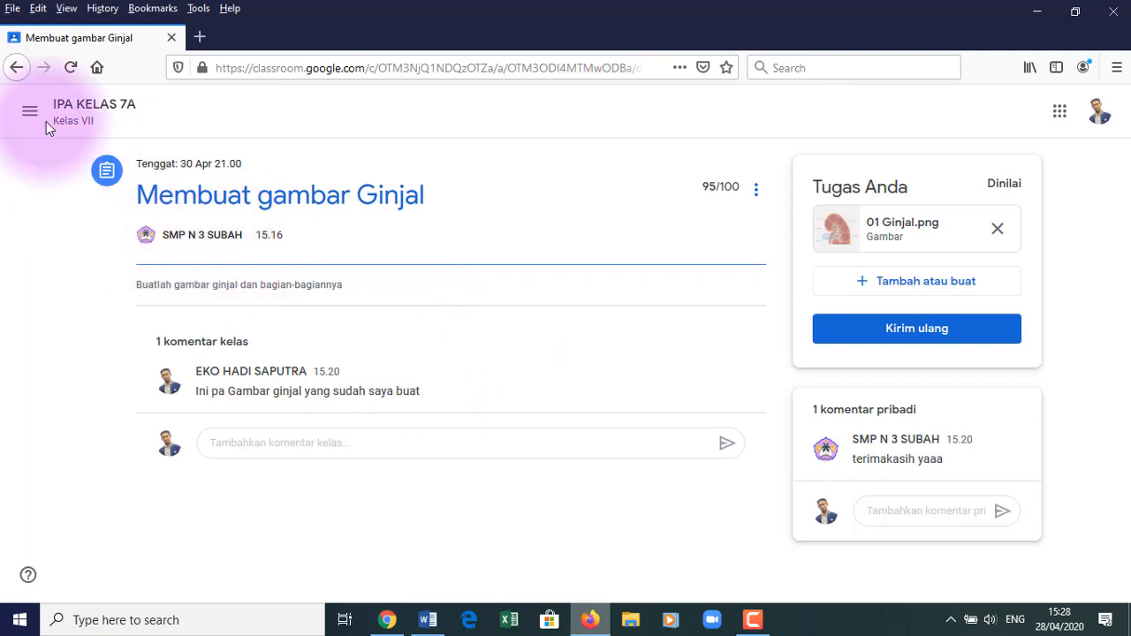
- Open the excretory-organs question page showing 100/100, then return to the teacher's window
left_click(17, 69)
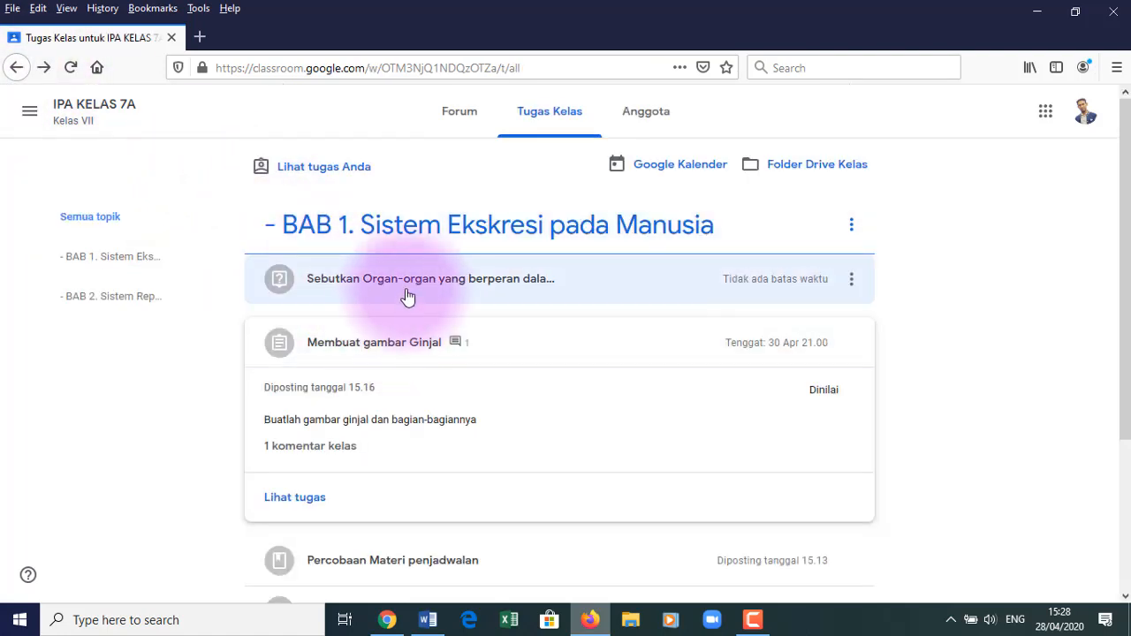
left_click(410, 292)
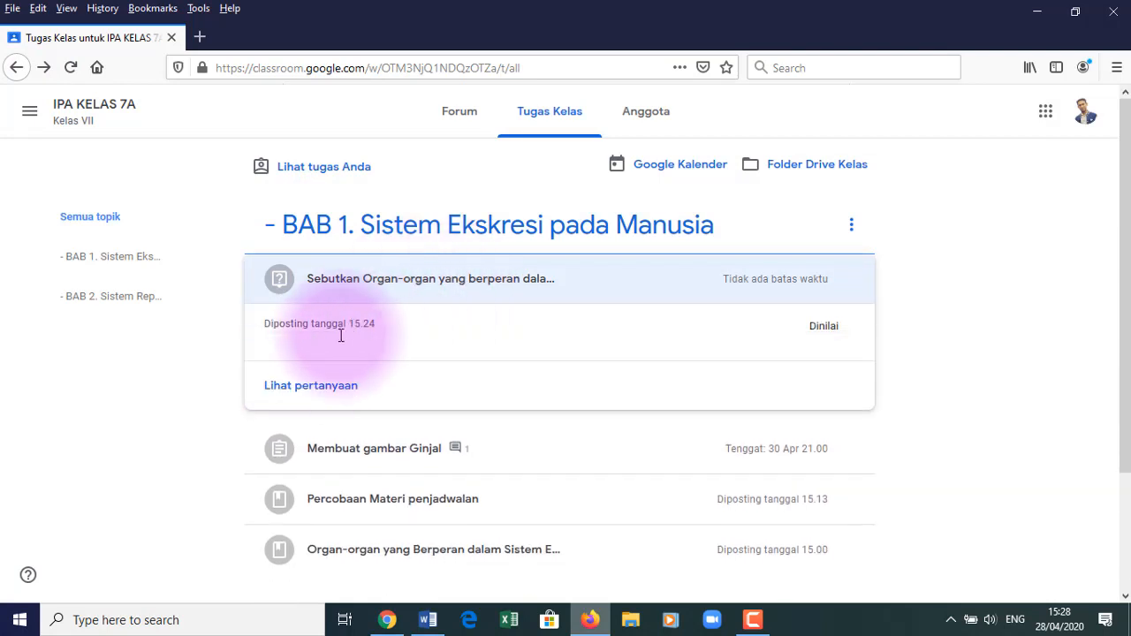
left_click(334, 399)
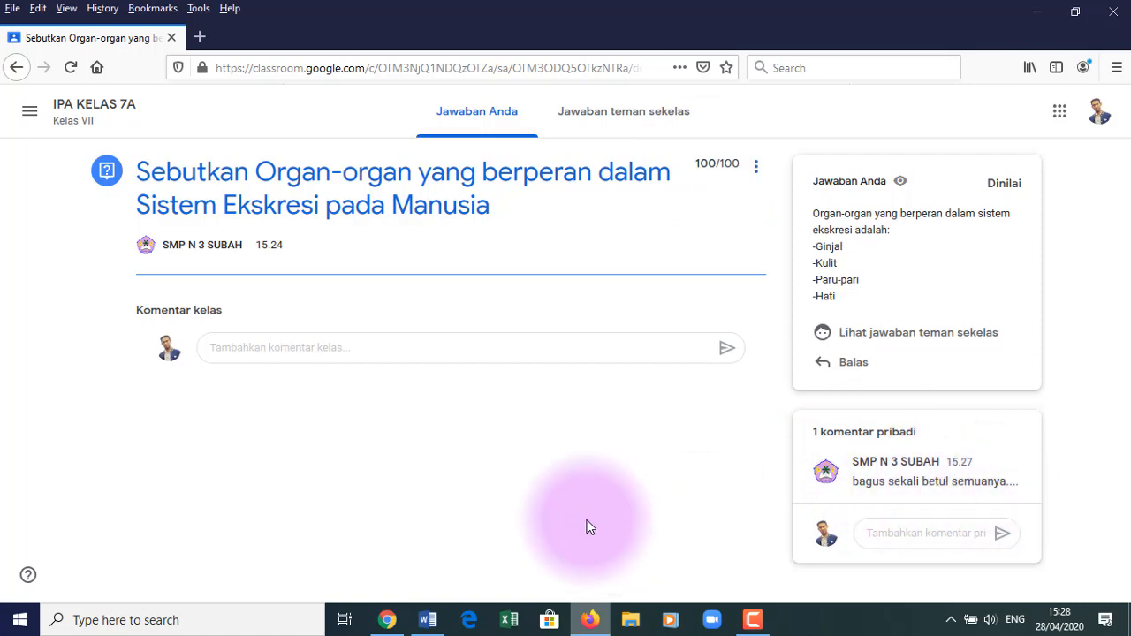
left_click(386, 621)
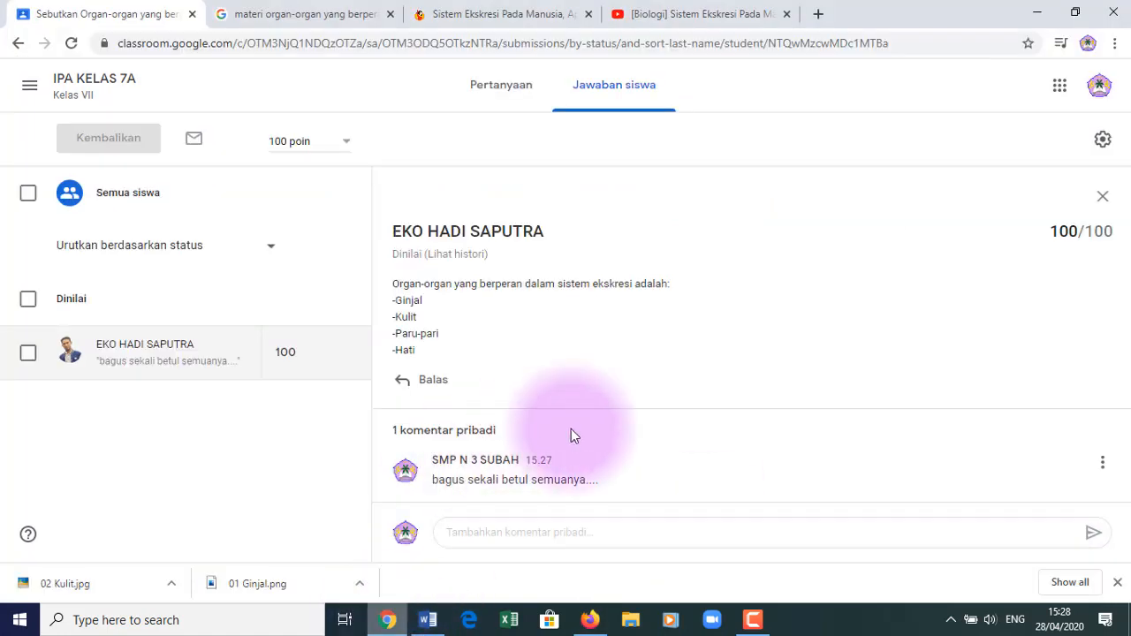
- Return to IPA KELAS 7A's Tugas Kelas page and open the Buat menu of post types
left_click(82, 83)
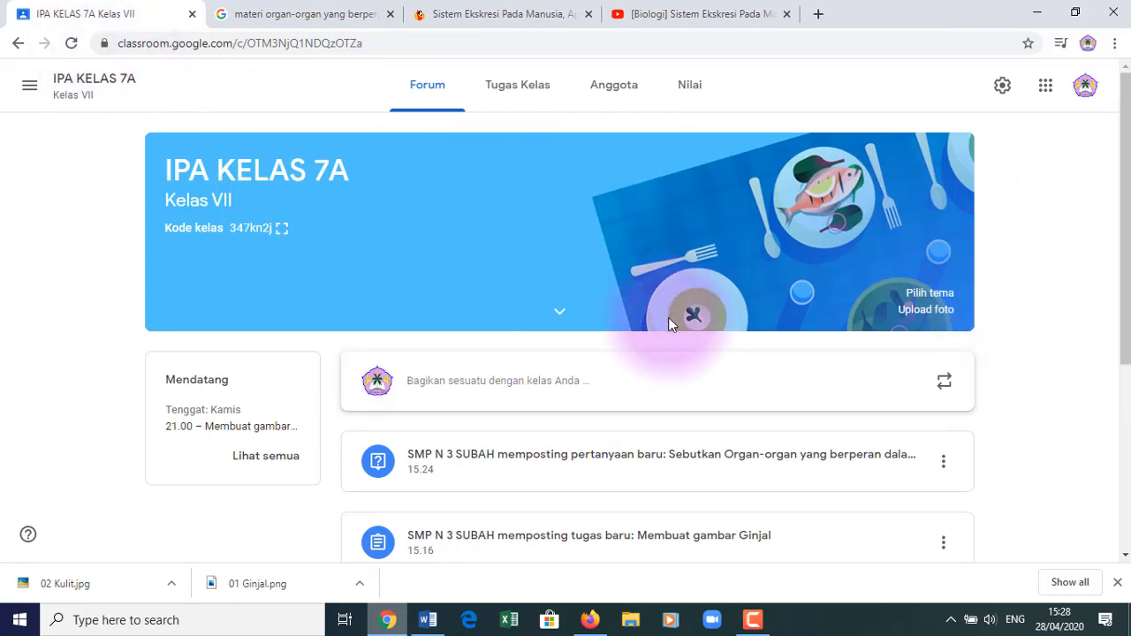
left_click(523, 88)
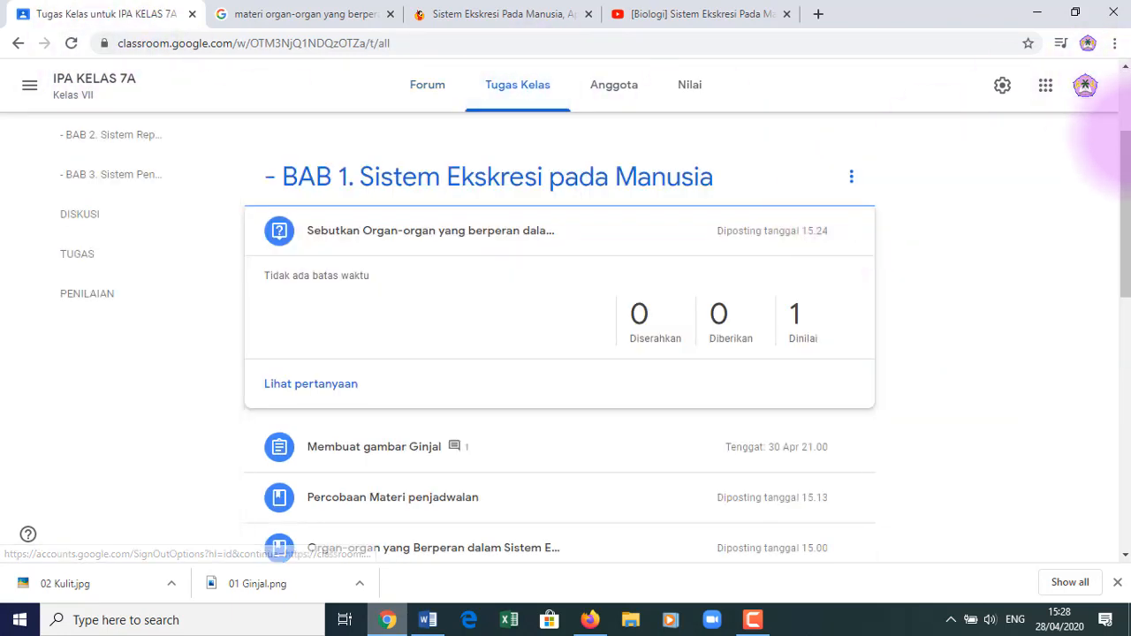
scroll(1127, 195, "down", 2)
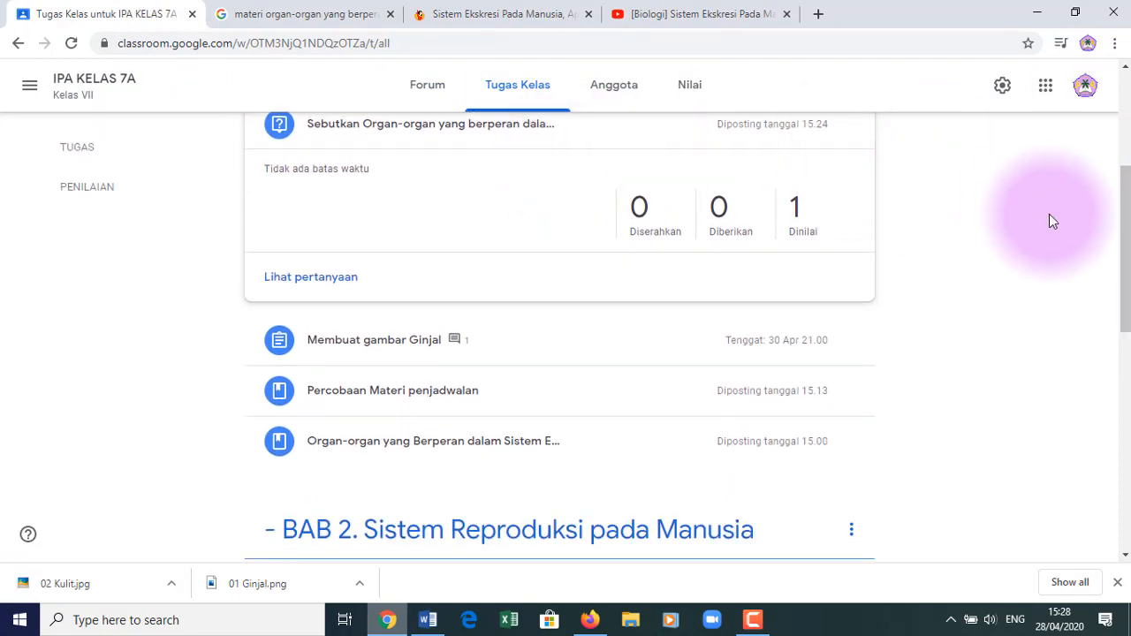
scroll(1128, 277, "up", 3)
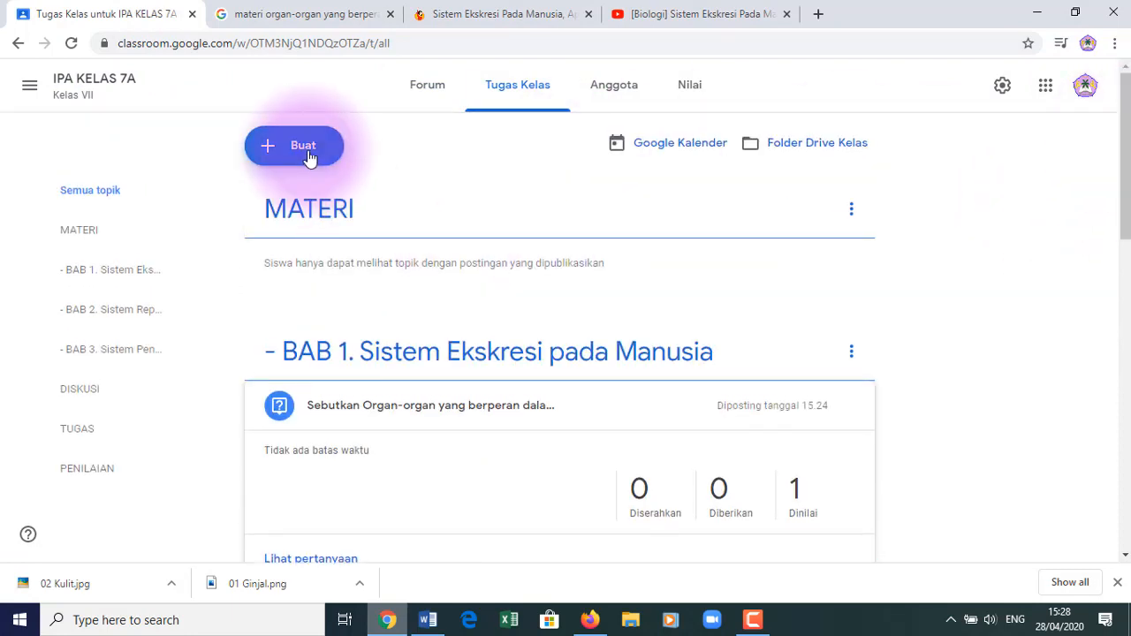
left_click(308, 156)
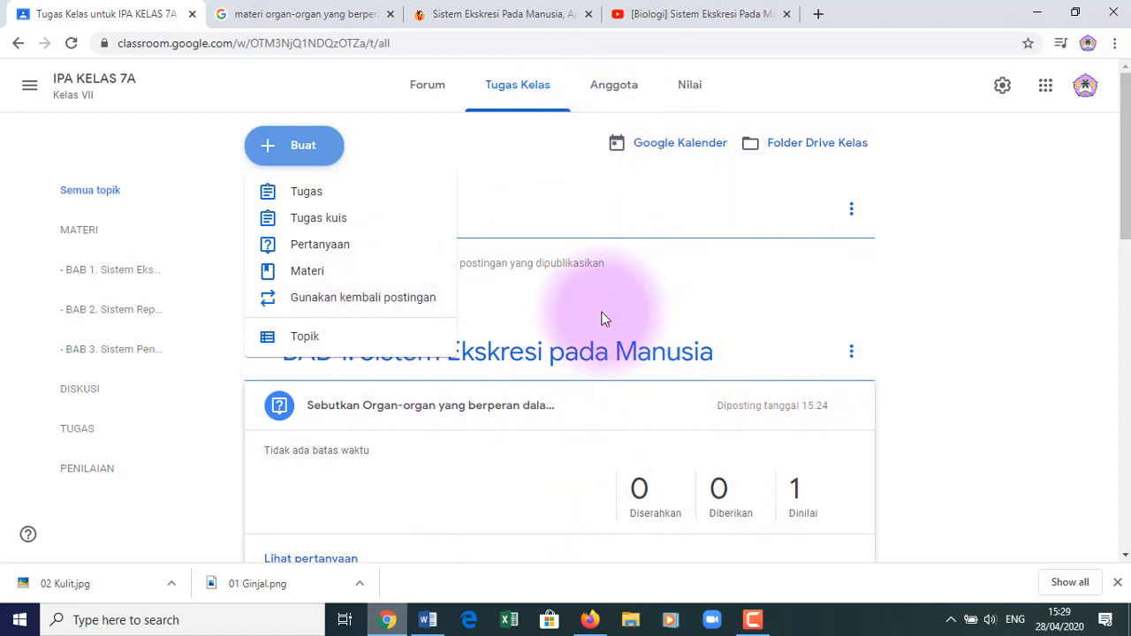
- Start reusing an existing post, with IPA KELAS 7A as the source class
left_click(378, 301)
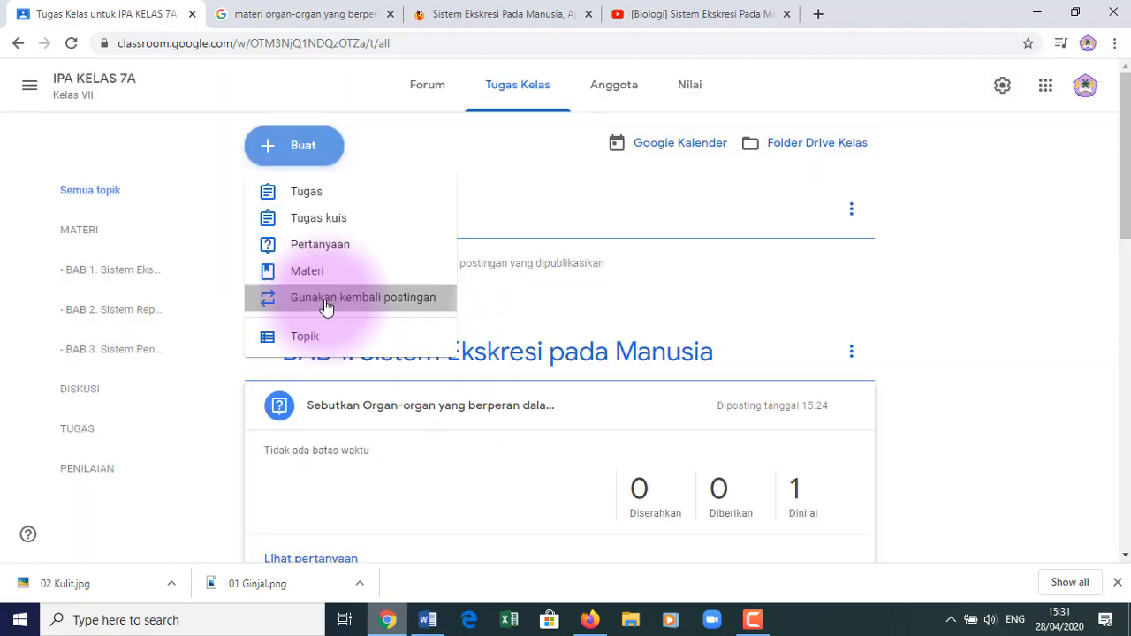
left_click(323, 304)
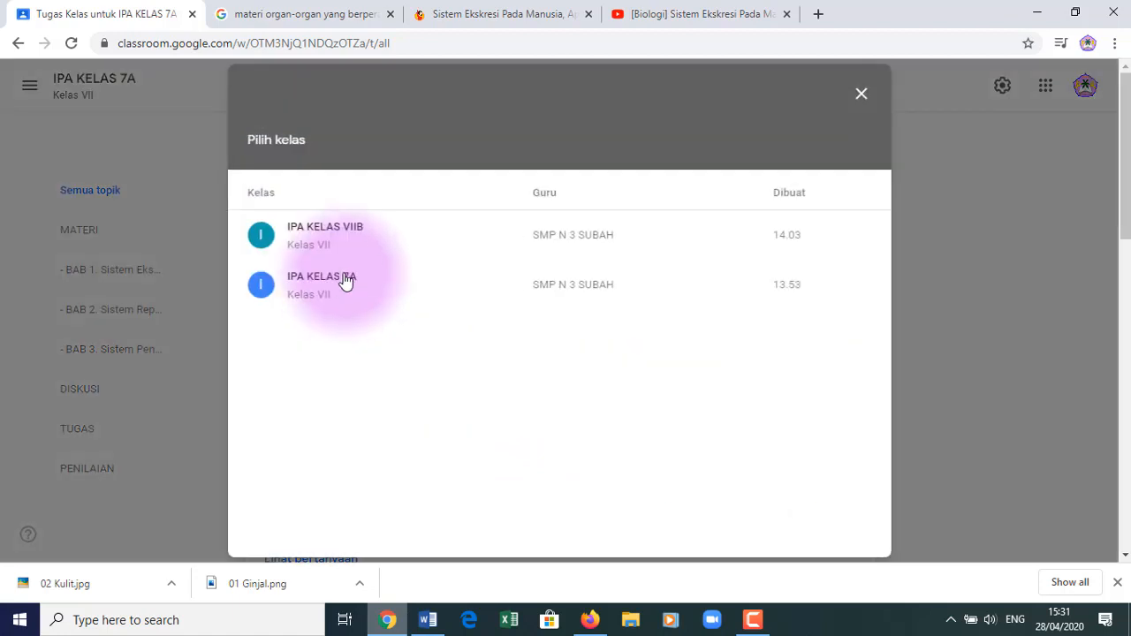
left_click(332, 289)
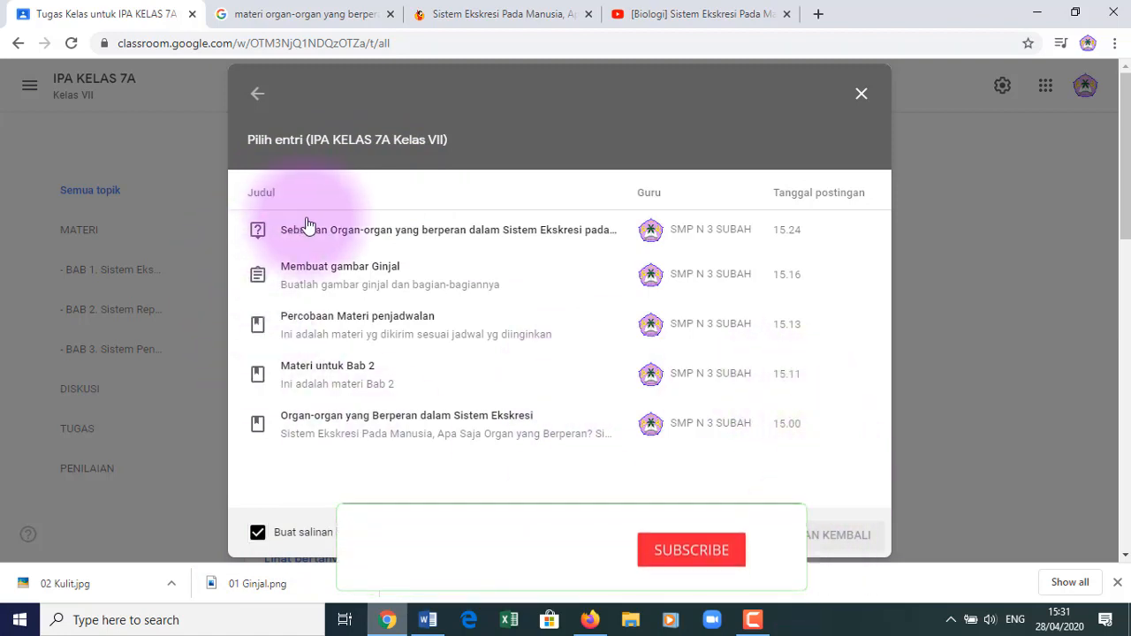
- Select the 'Sebutkan Organ-organ' excretory-system question and reuse it as a new post
left_click(263, 430)
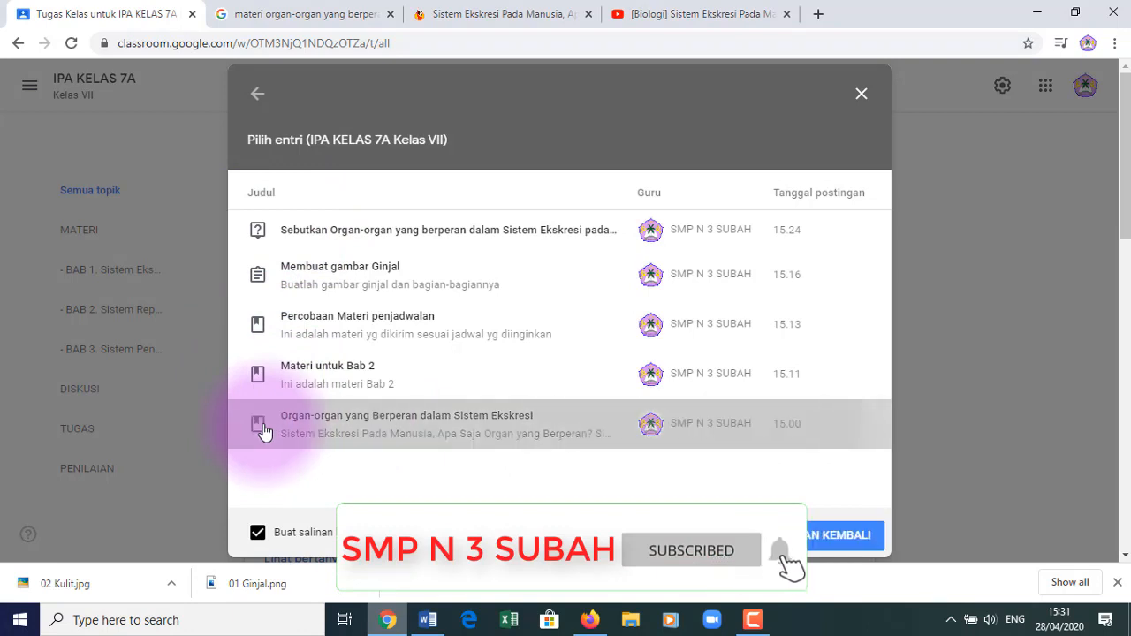
left_click(259, 380)
left_click(257, 327)
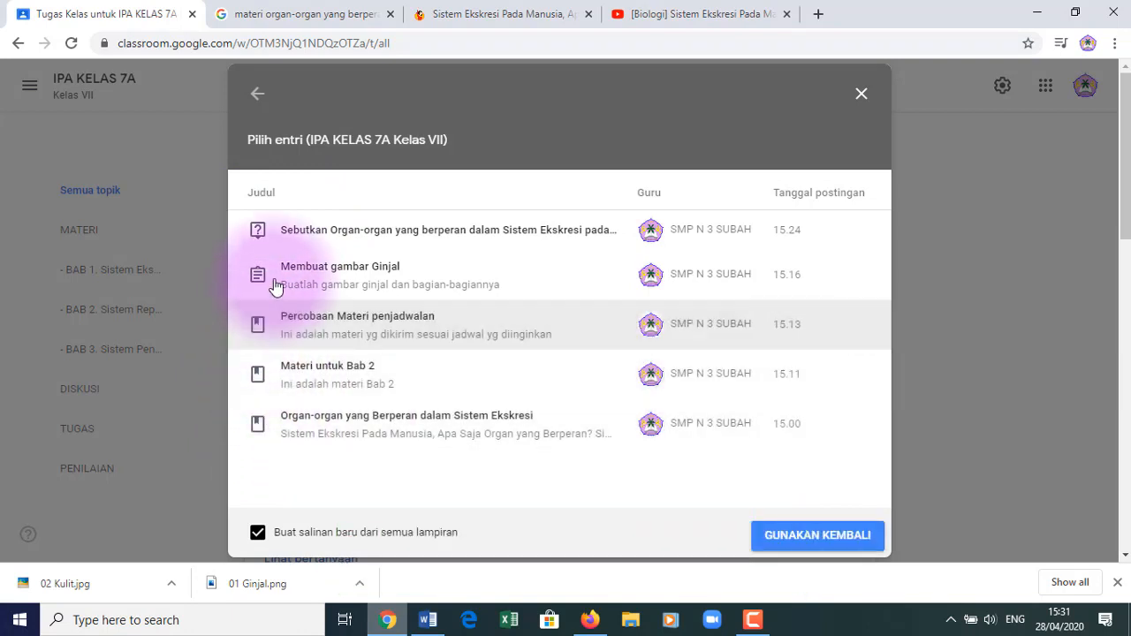
left_click(259, 280)
left_click(257, 231)
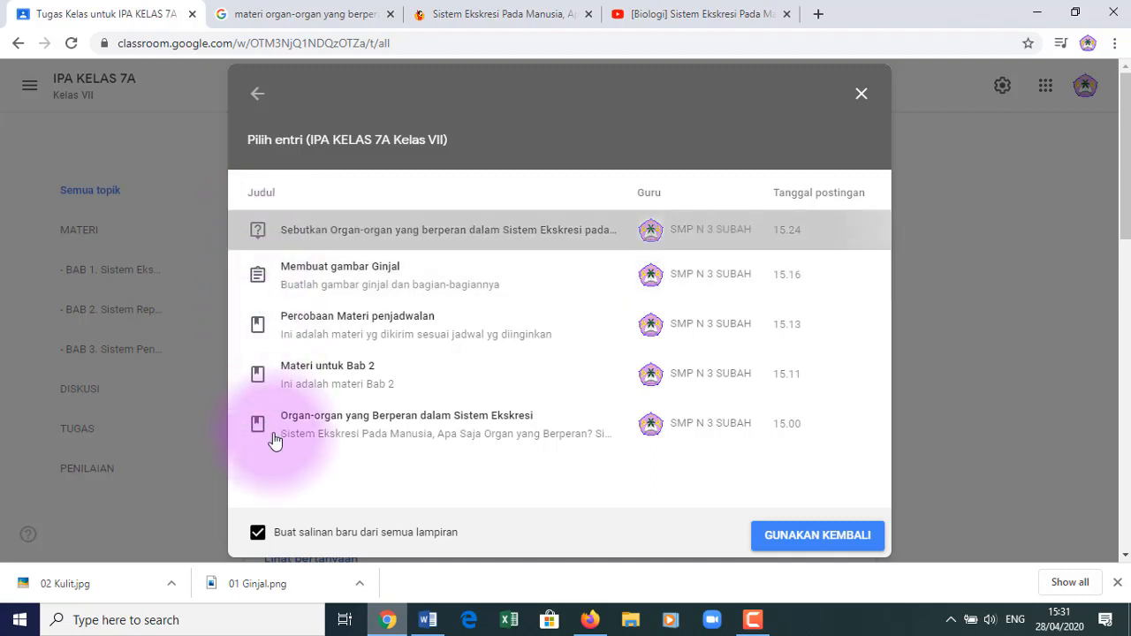
left_click(788, 542)
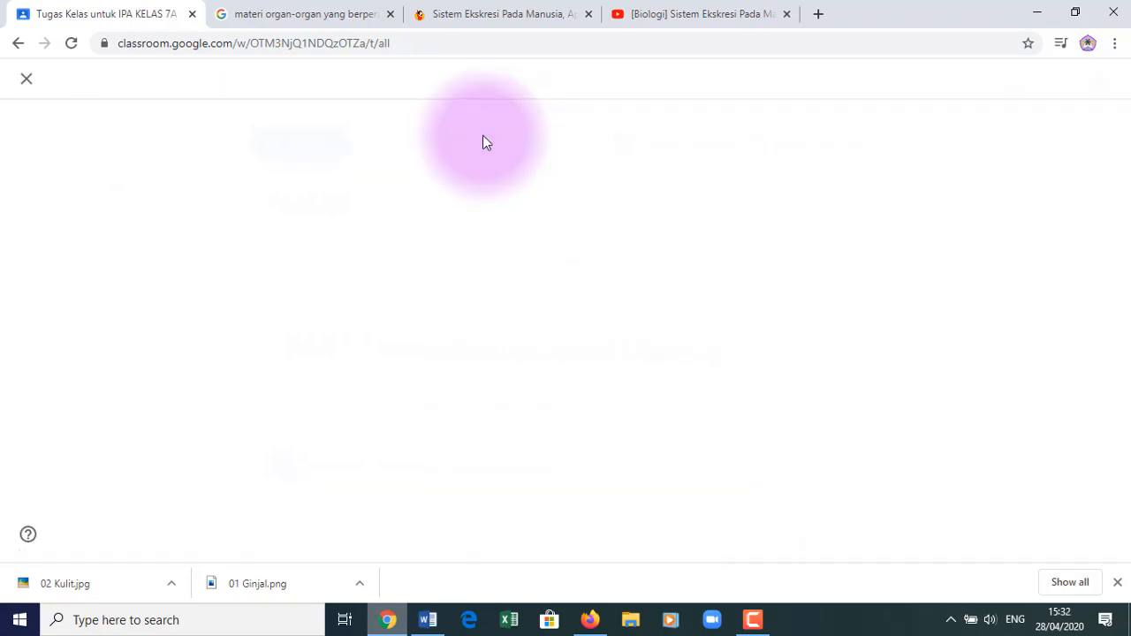
- Close the copied question as a draft, keeping its class unchanged, and go to the Kelas home page
left_click(958, 174)
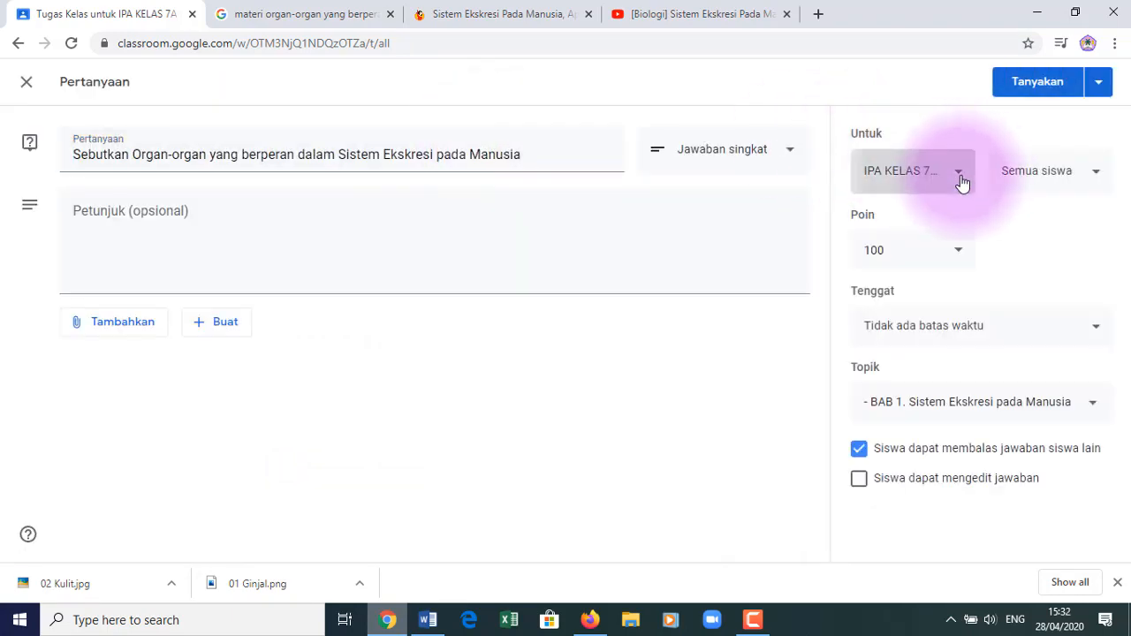
left_click(641, 485)
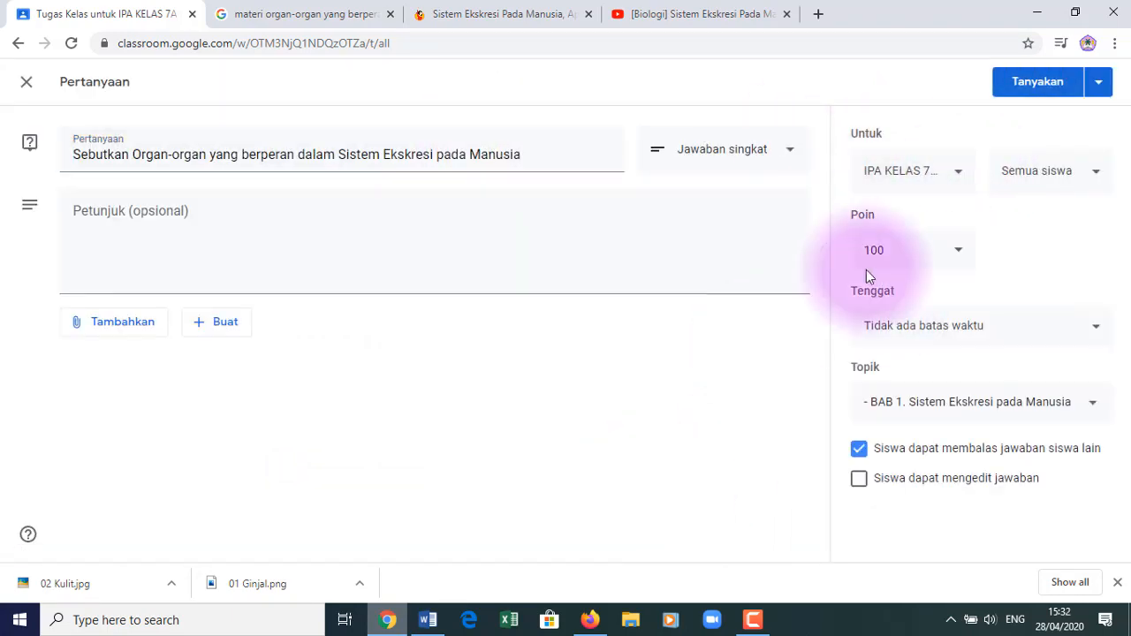
left_click(26, 83)
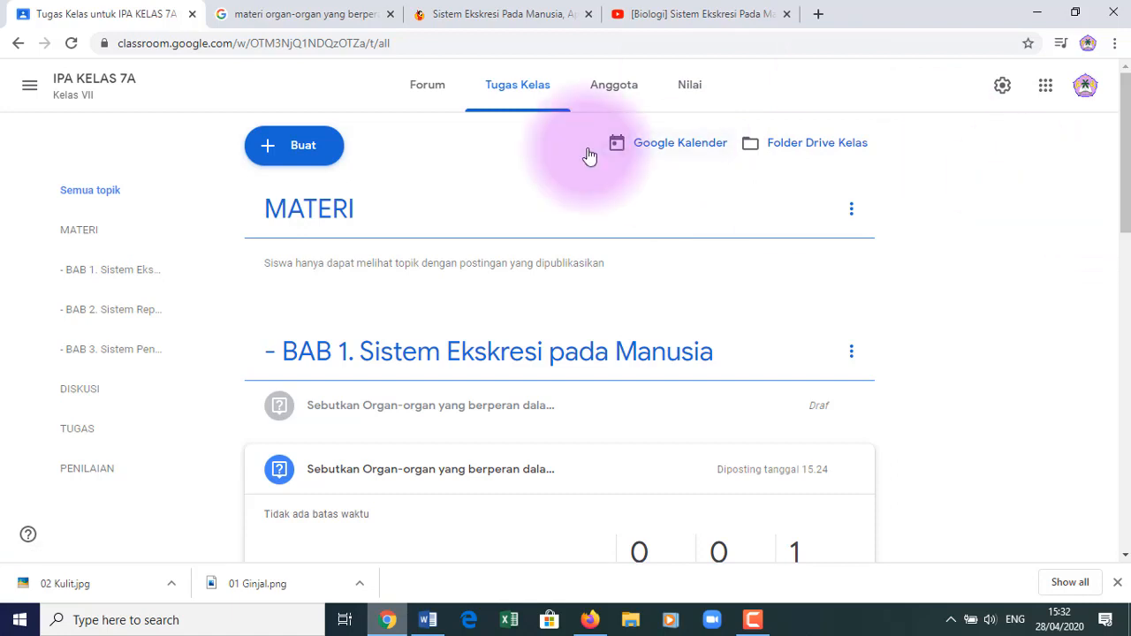
left_click(29, 85)
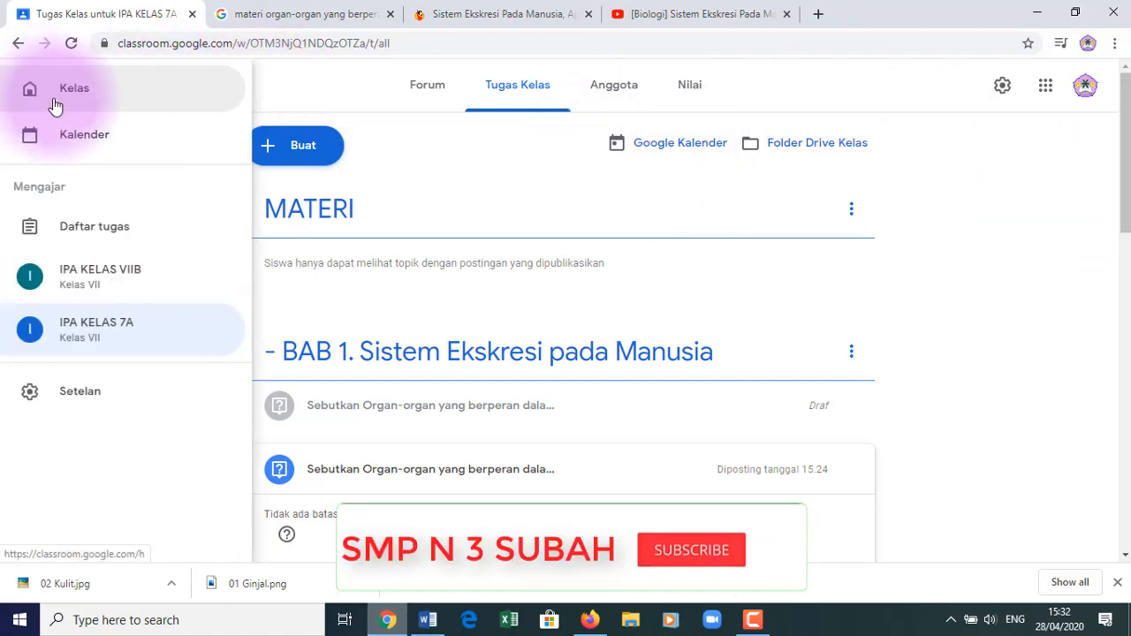
left_click(80, 99)
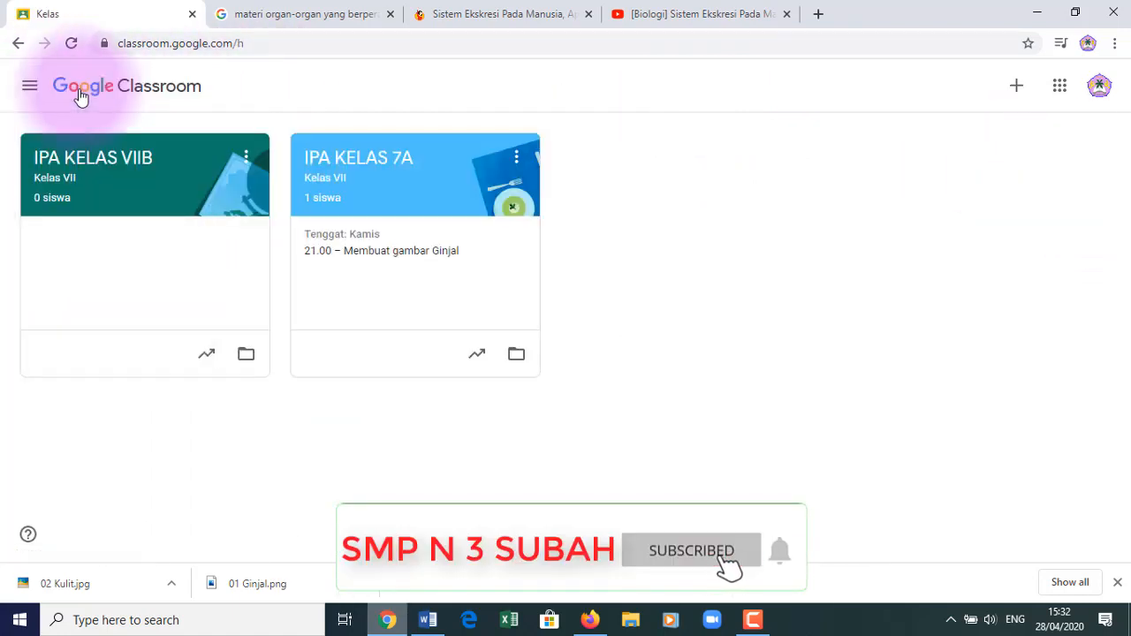